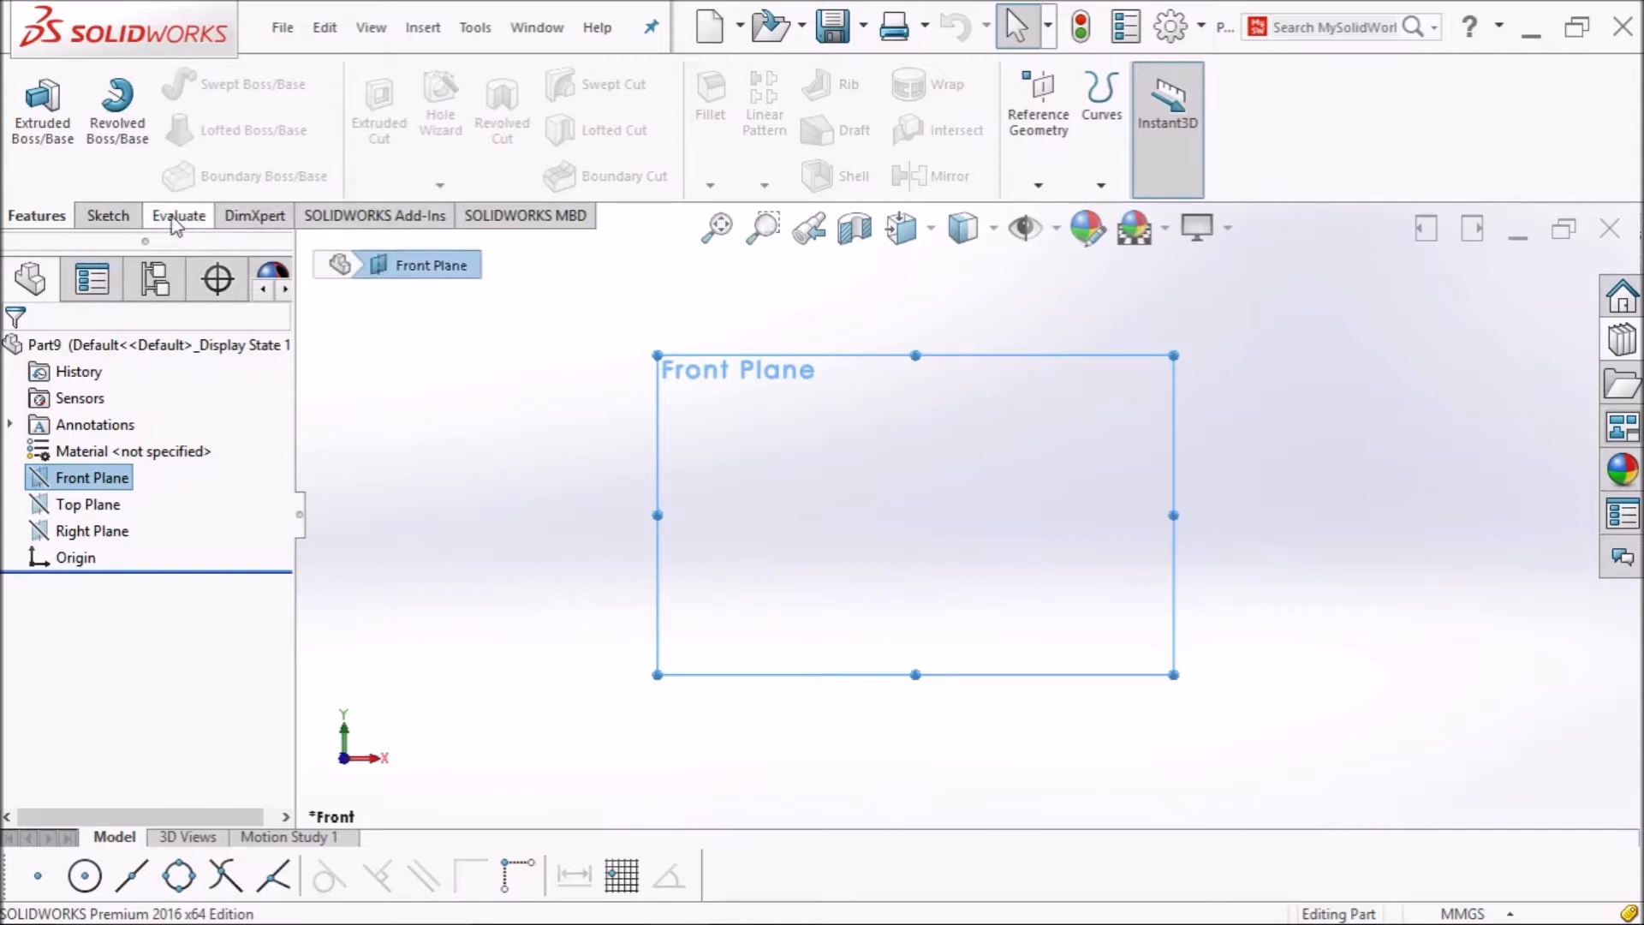
Start a sketch on the Front Plane and draw a vertical line about 67 mm long upward from the origin.
left_click(104, 216)
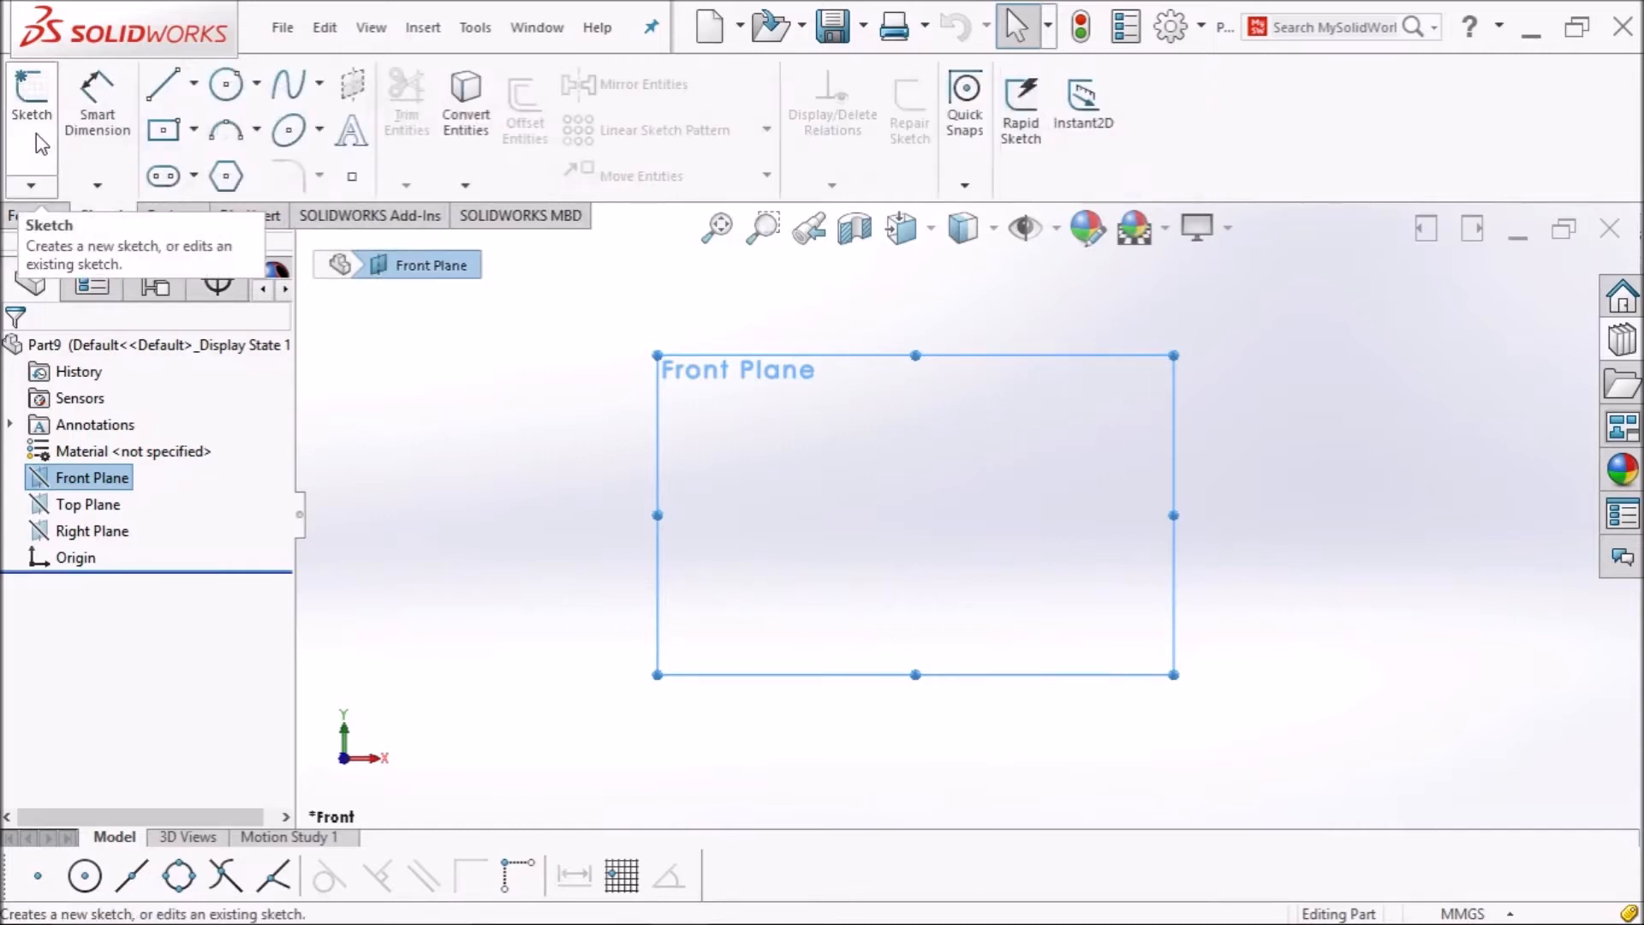
left_click(31, 107)
left_click(193, 83)
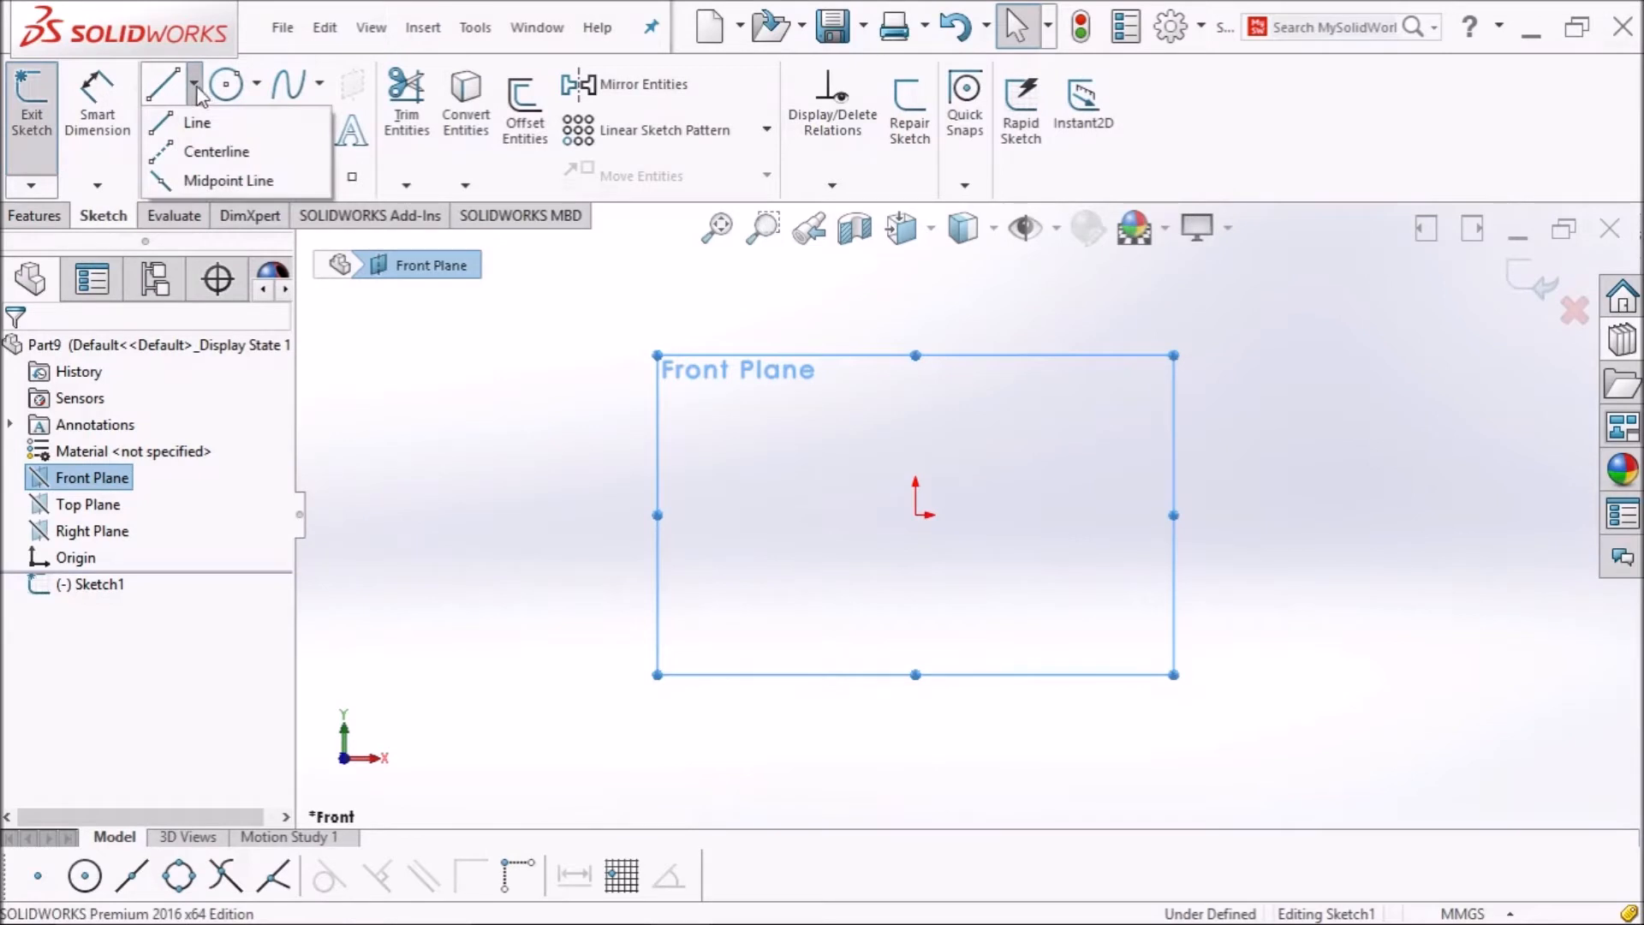
left_click(195, 121)
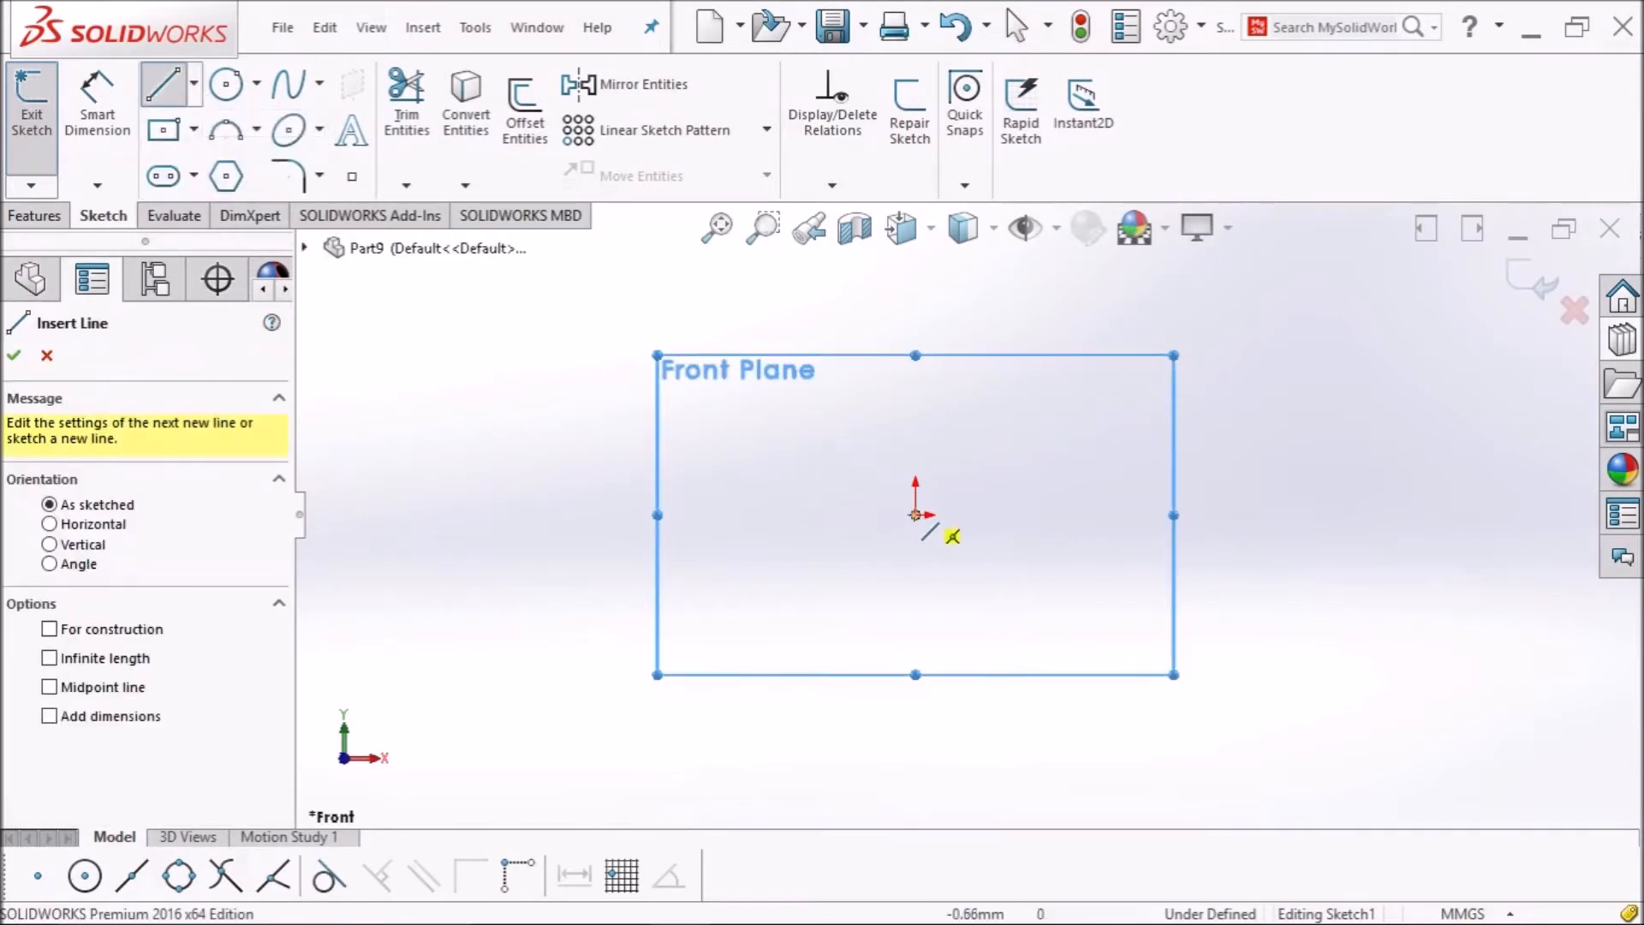
left_click(915, 515)
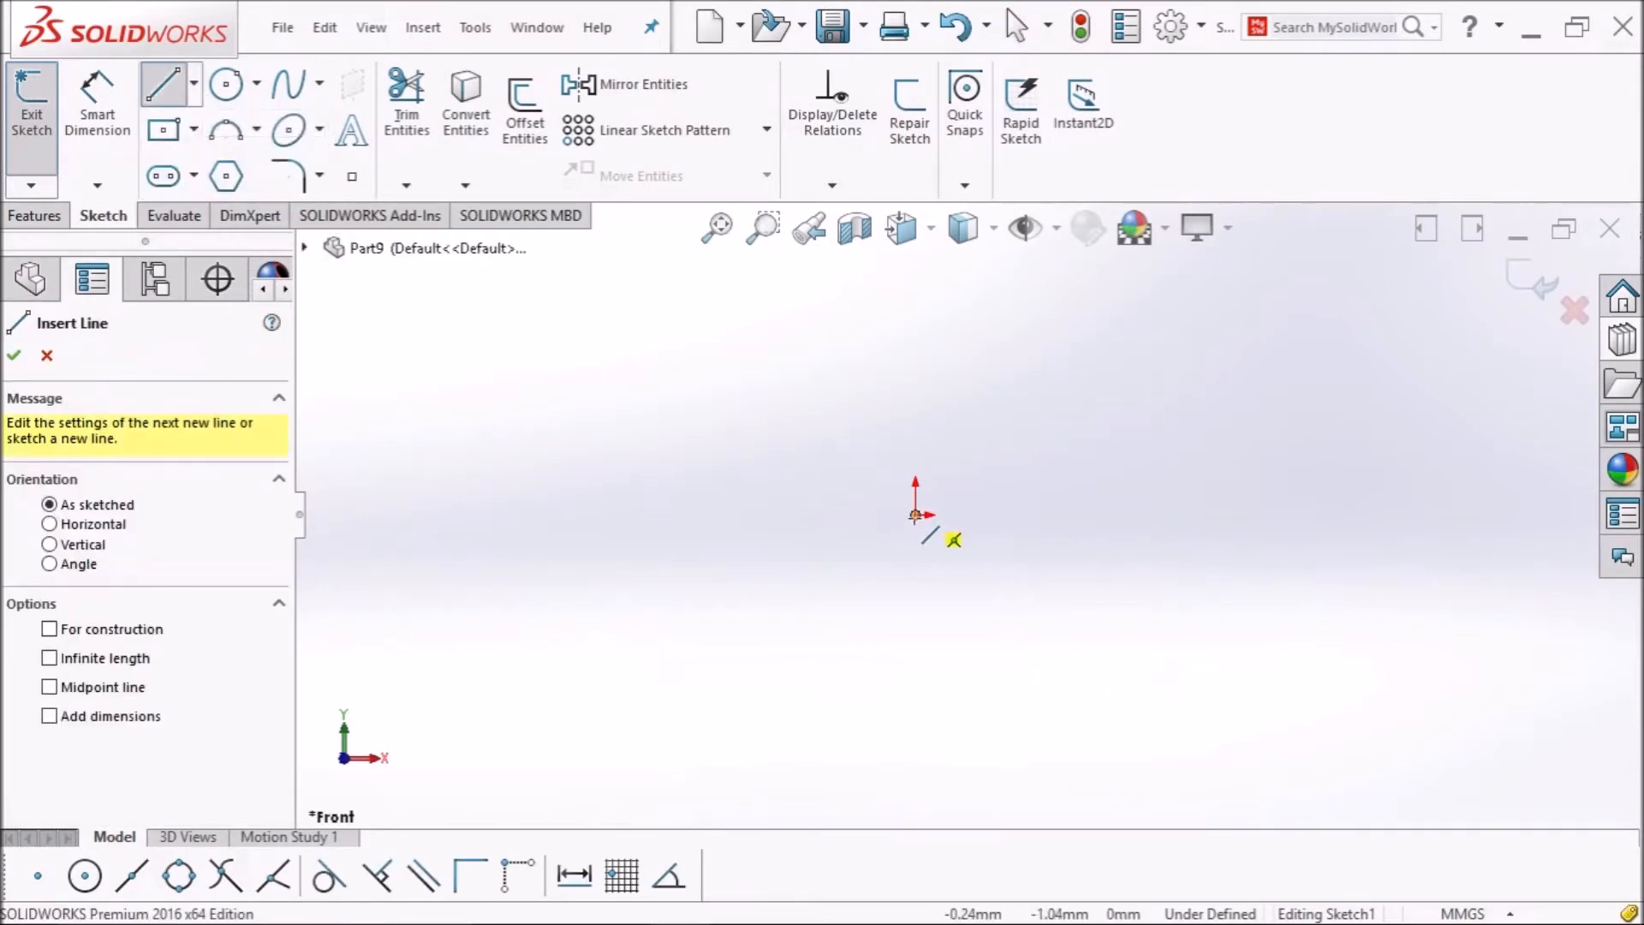
left_click(916, 321)
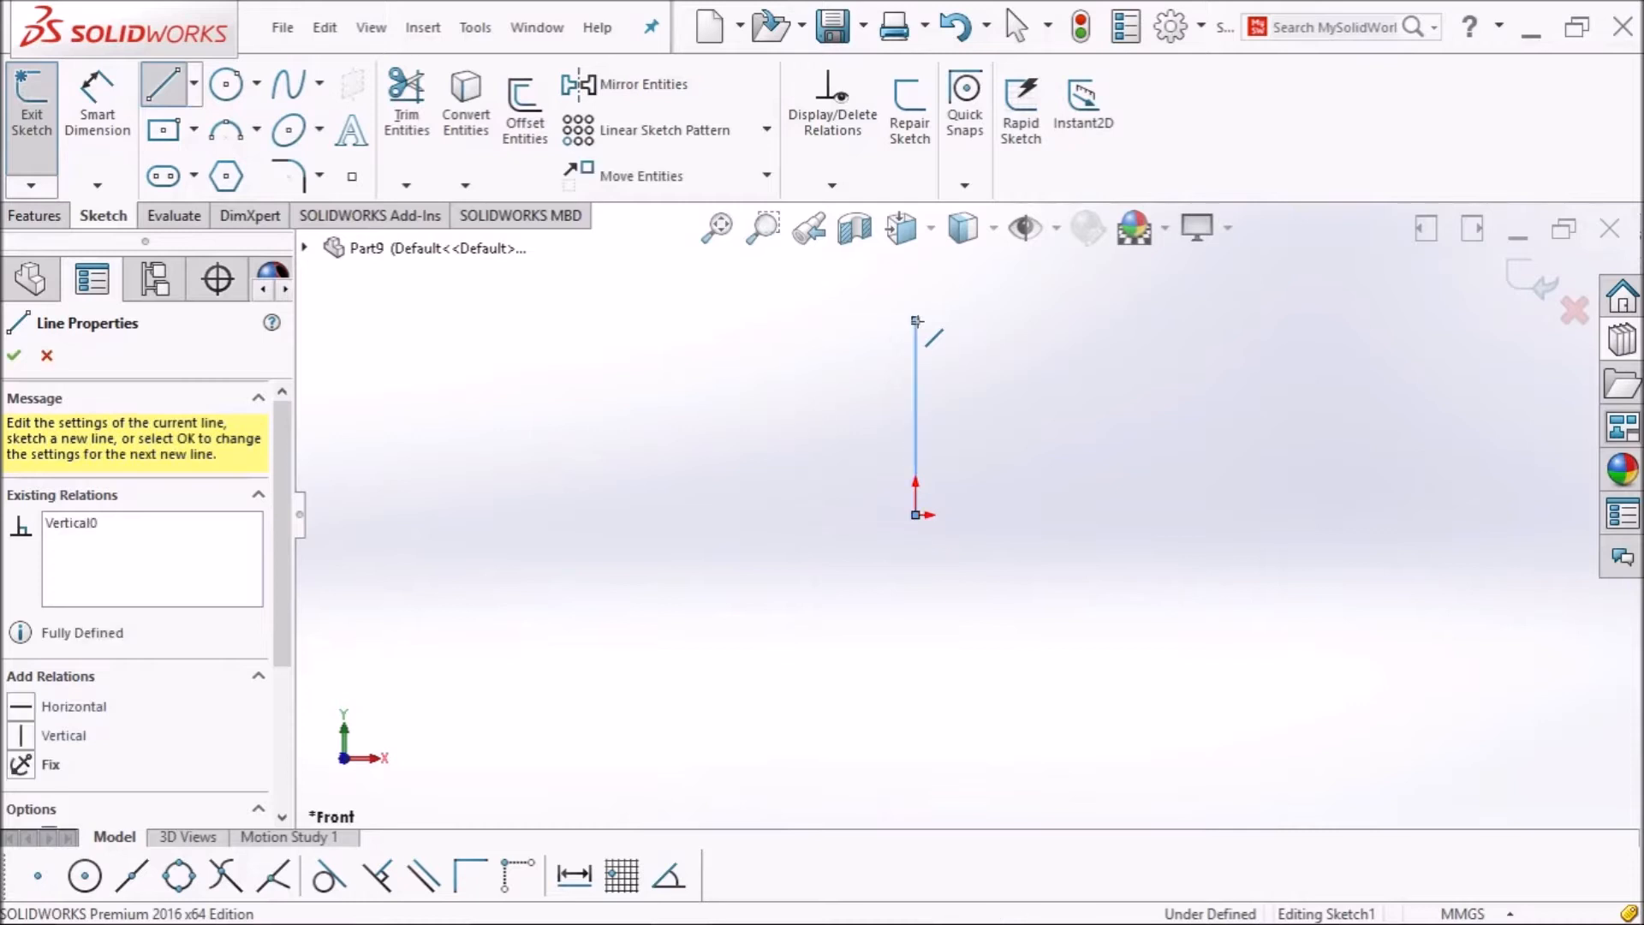
key("Escape")
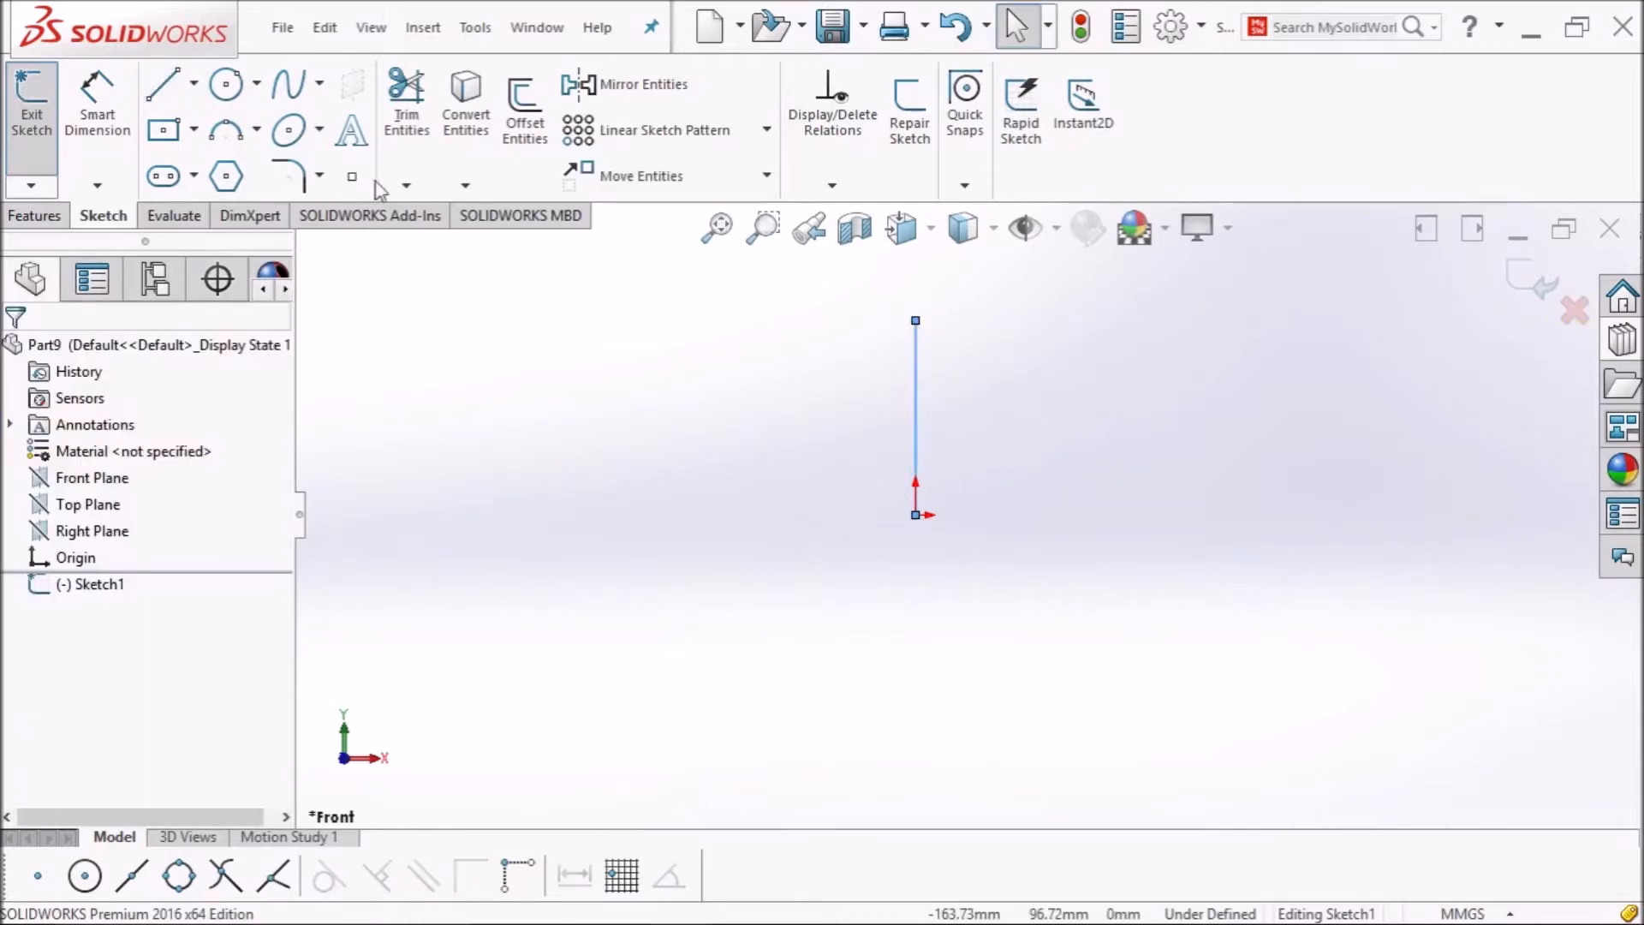
Draw a horizontal line from the origin to the right, roughly half as long as the vertical line.
left_click(178, 95)
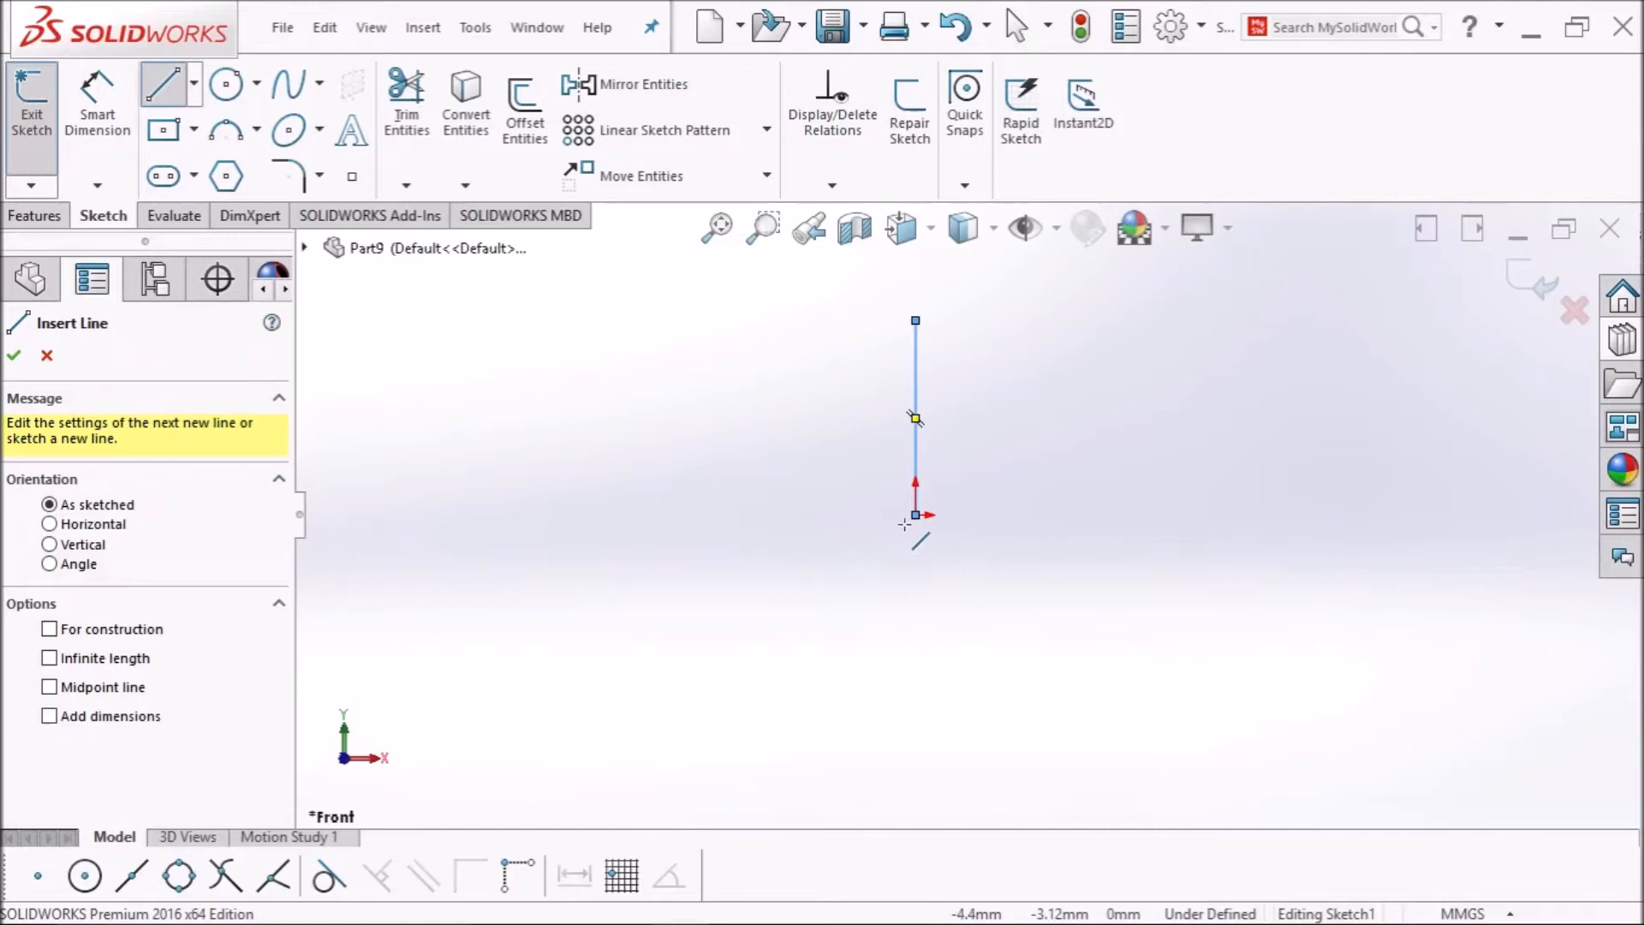
left_click(916, 515)
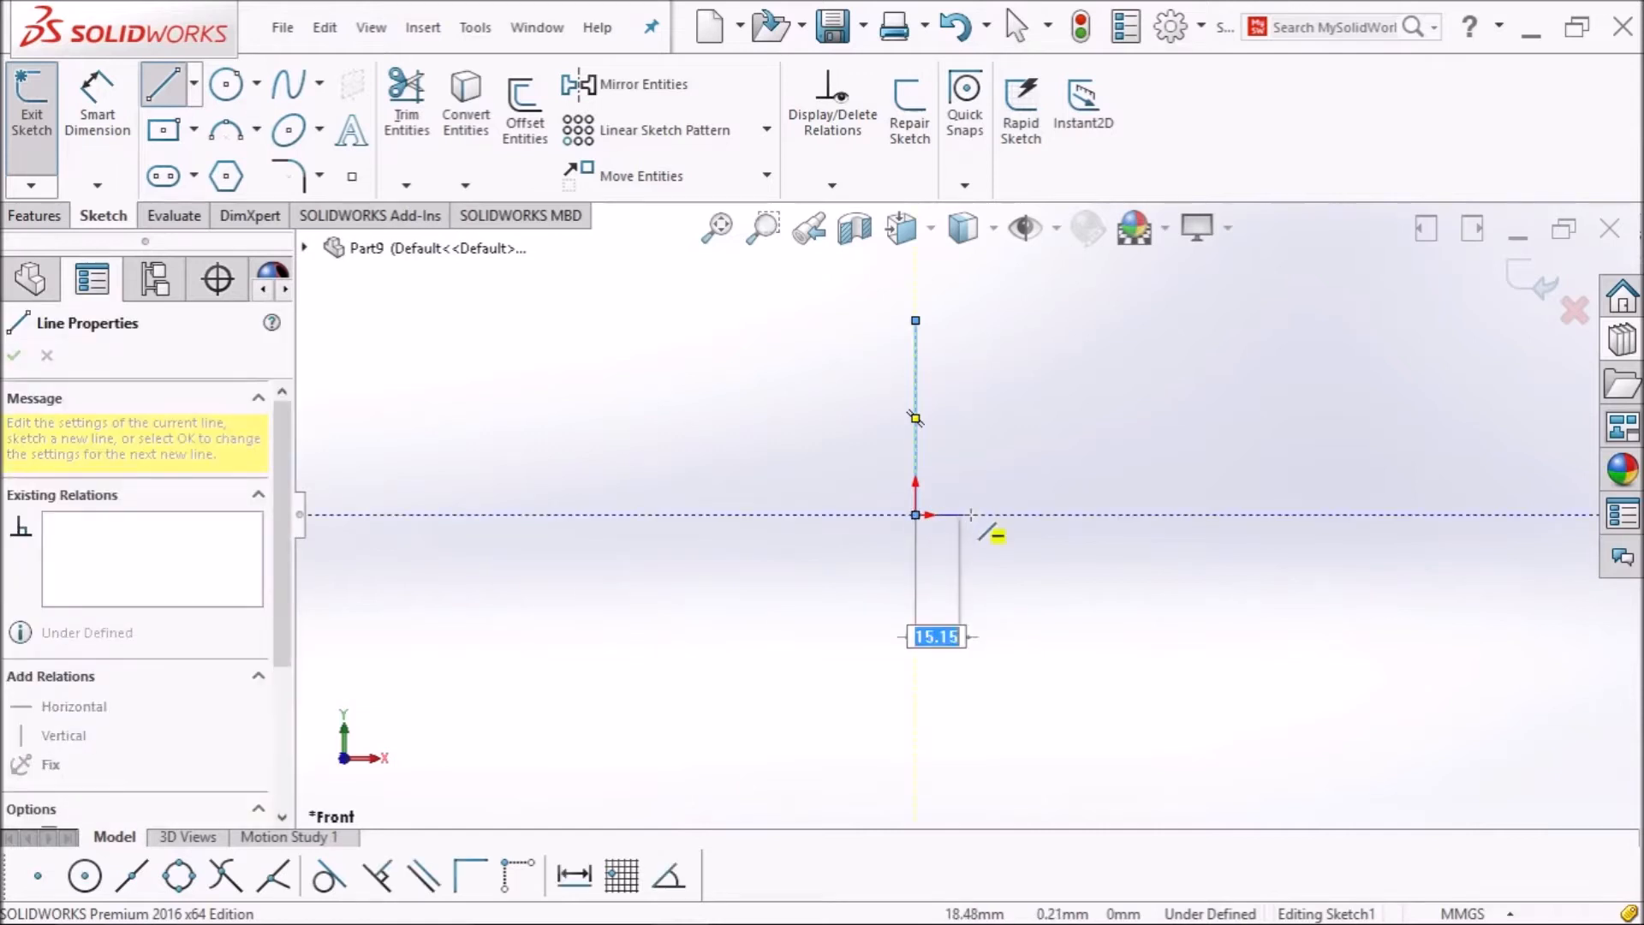
left_click(1018, 515)
key("Escape")
Draw a short two-point spline sloping down and right from the free end of the horizontal line.
left_click(292, 83)
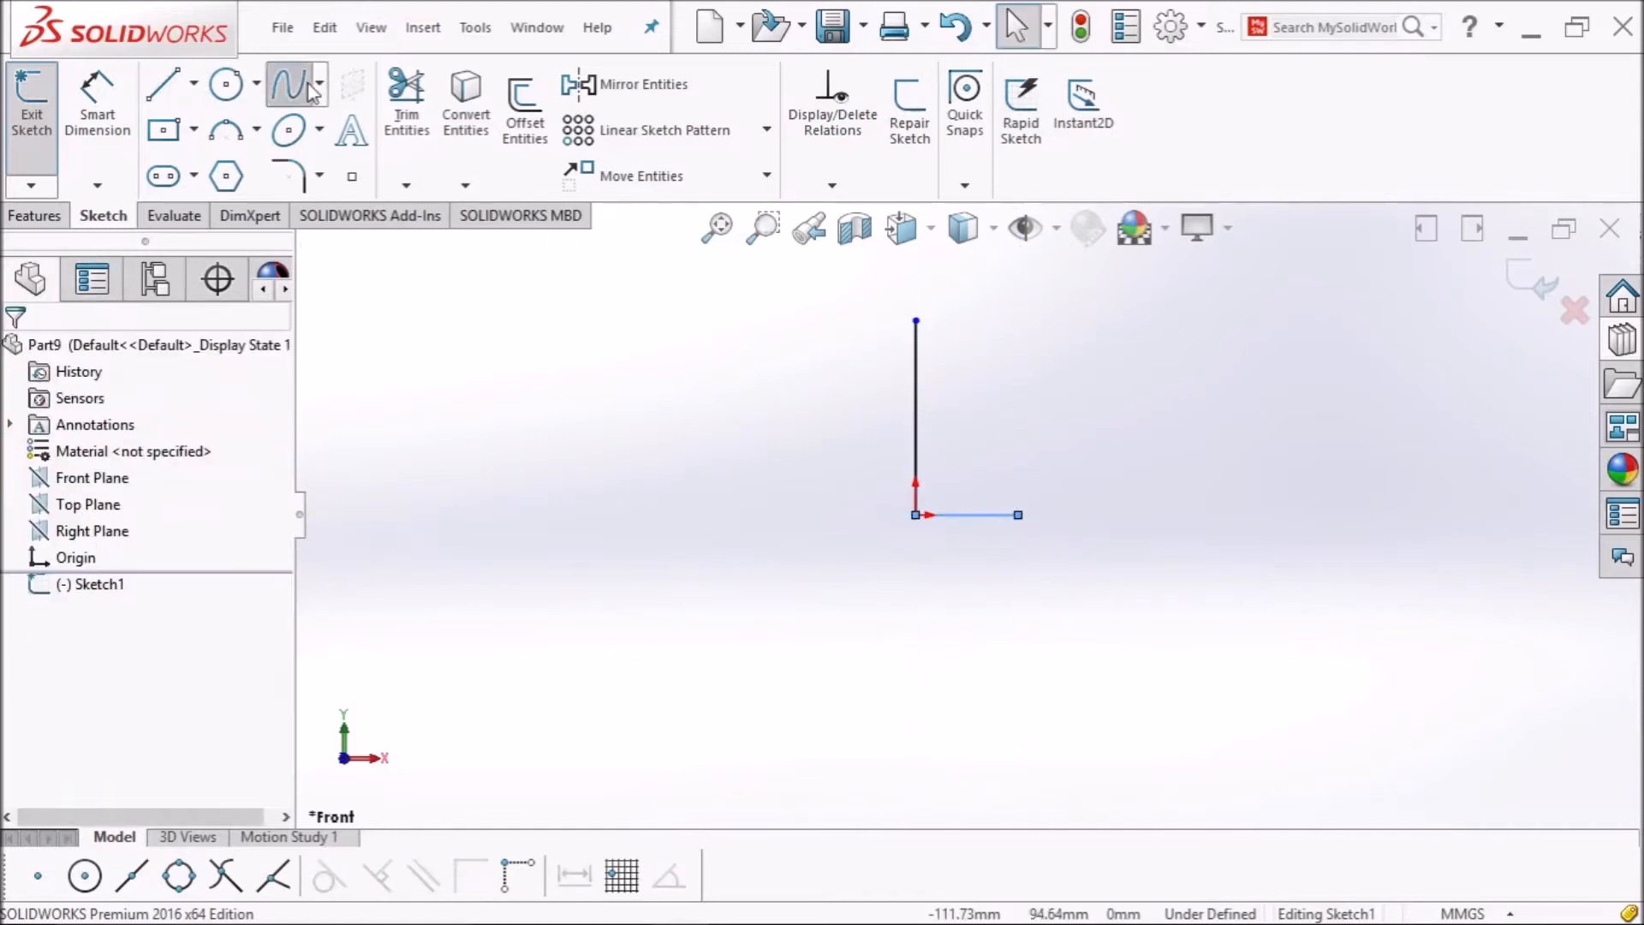
left_click(1018, 514)
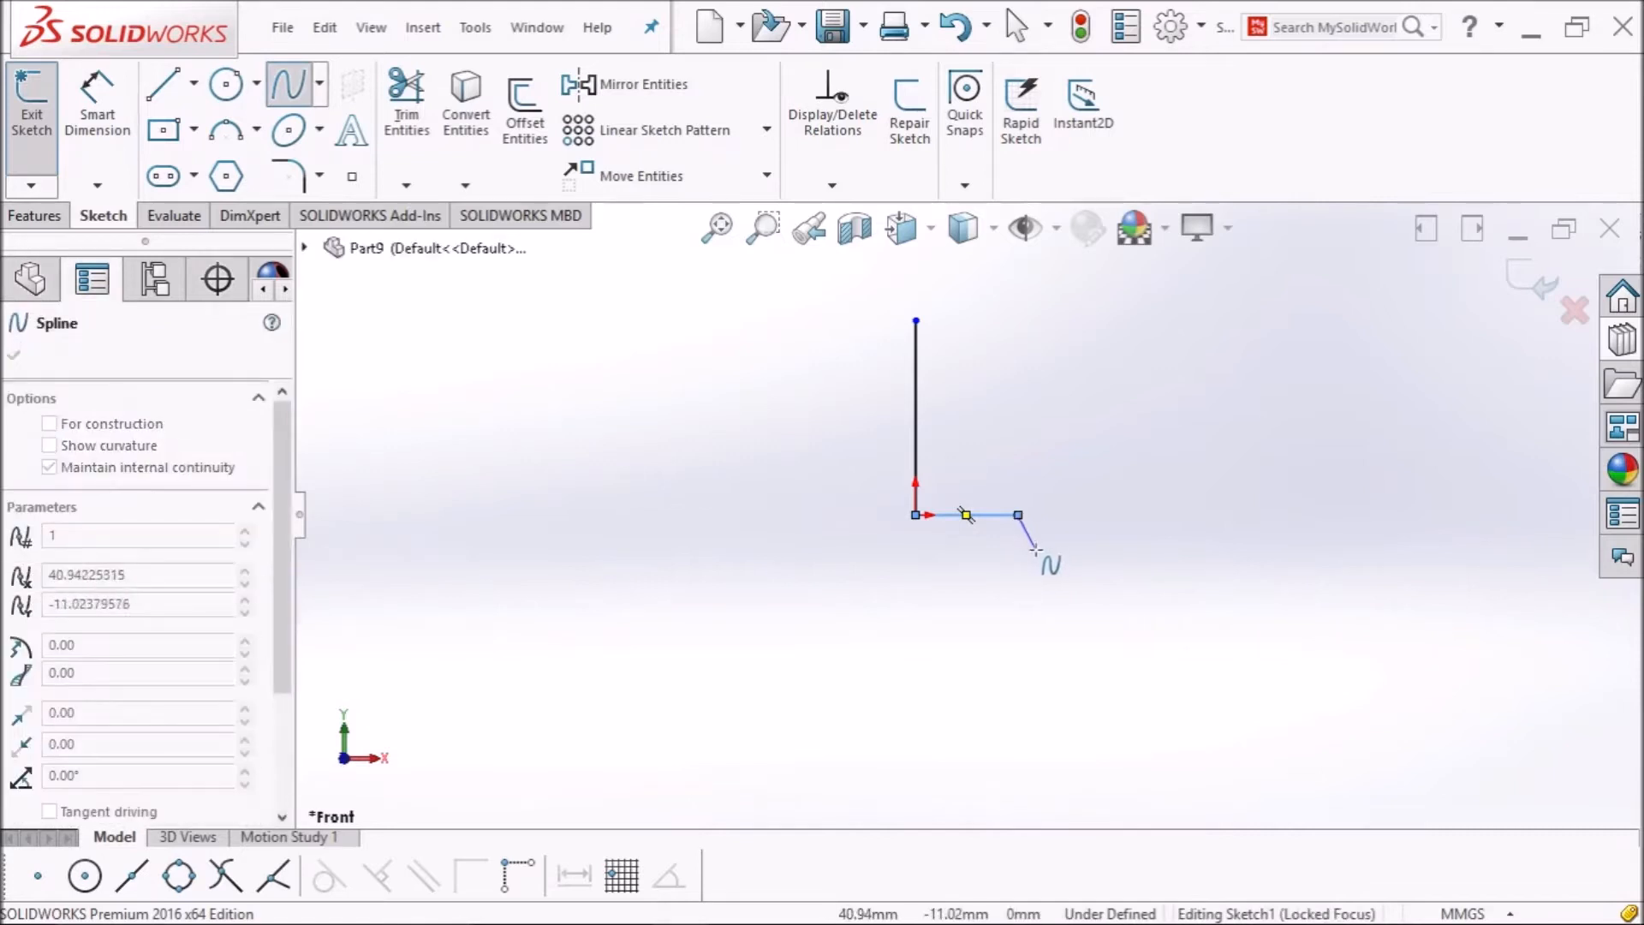
double_click(1039, 553)
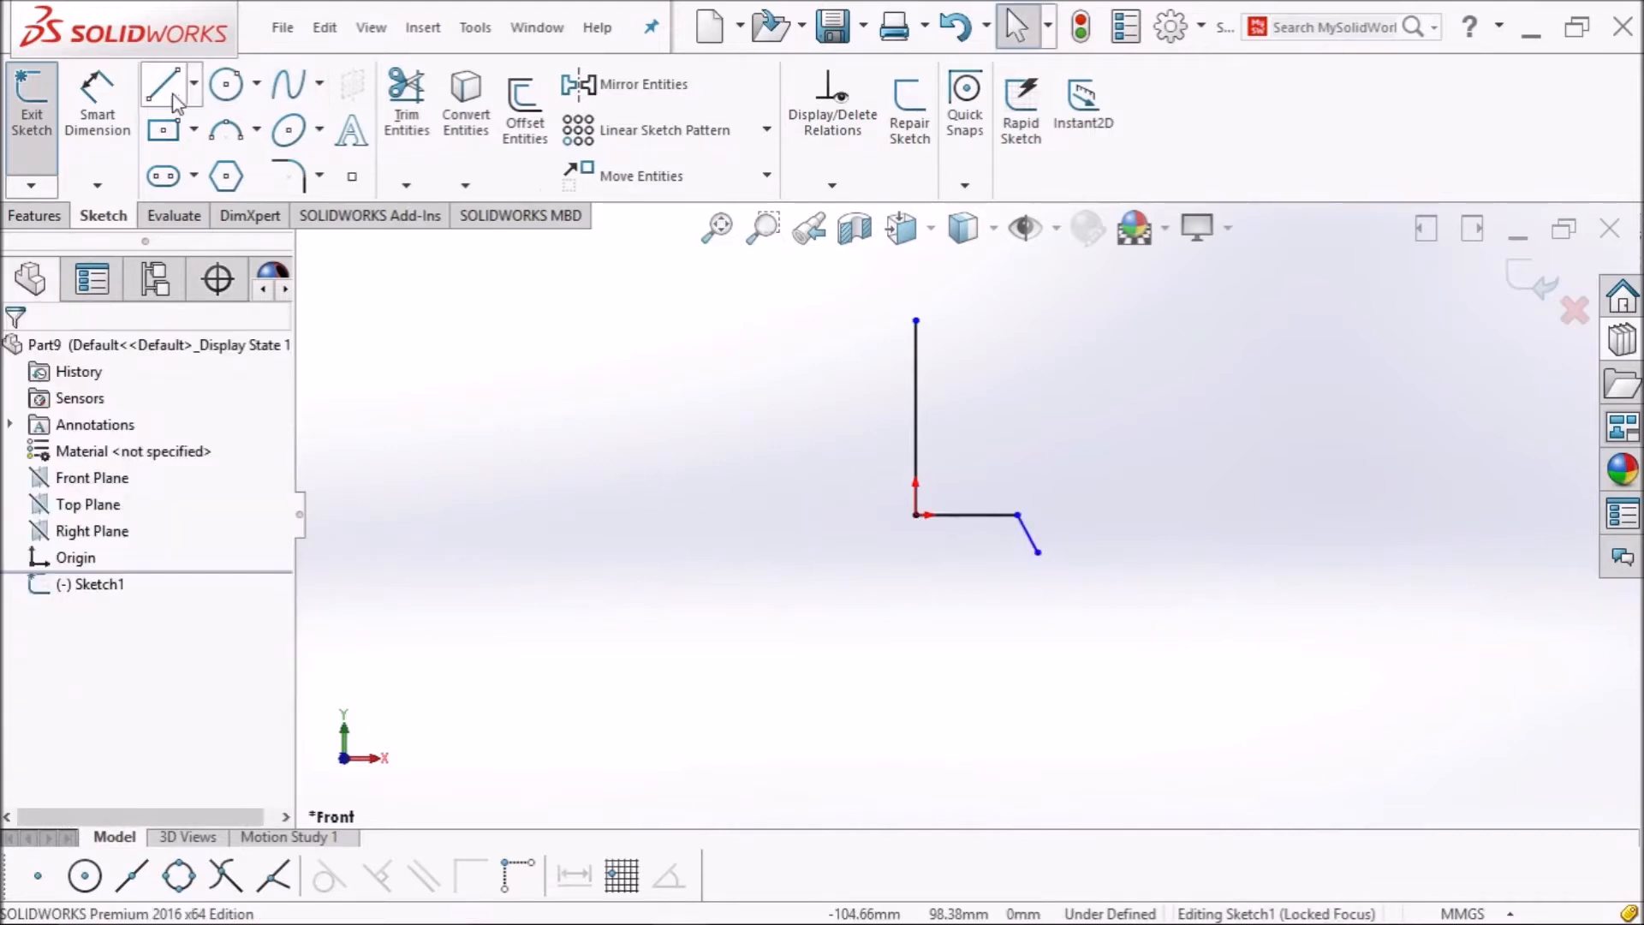
Draw a short horizontal line to the right from the lower end of the sloping spline.
key("l")
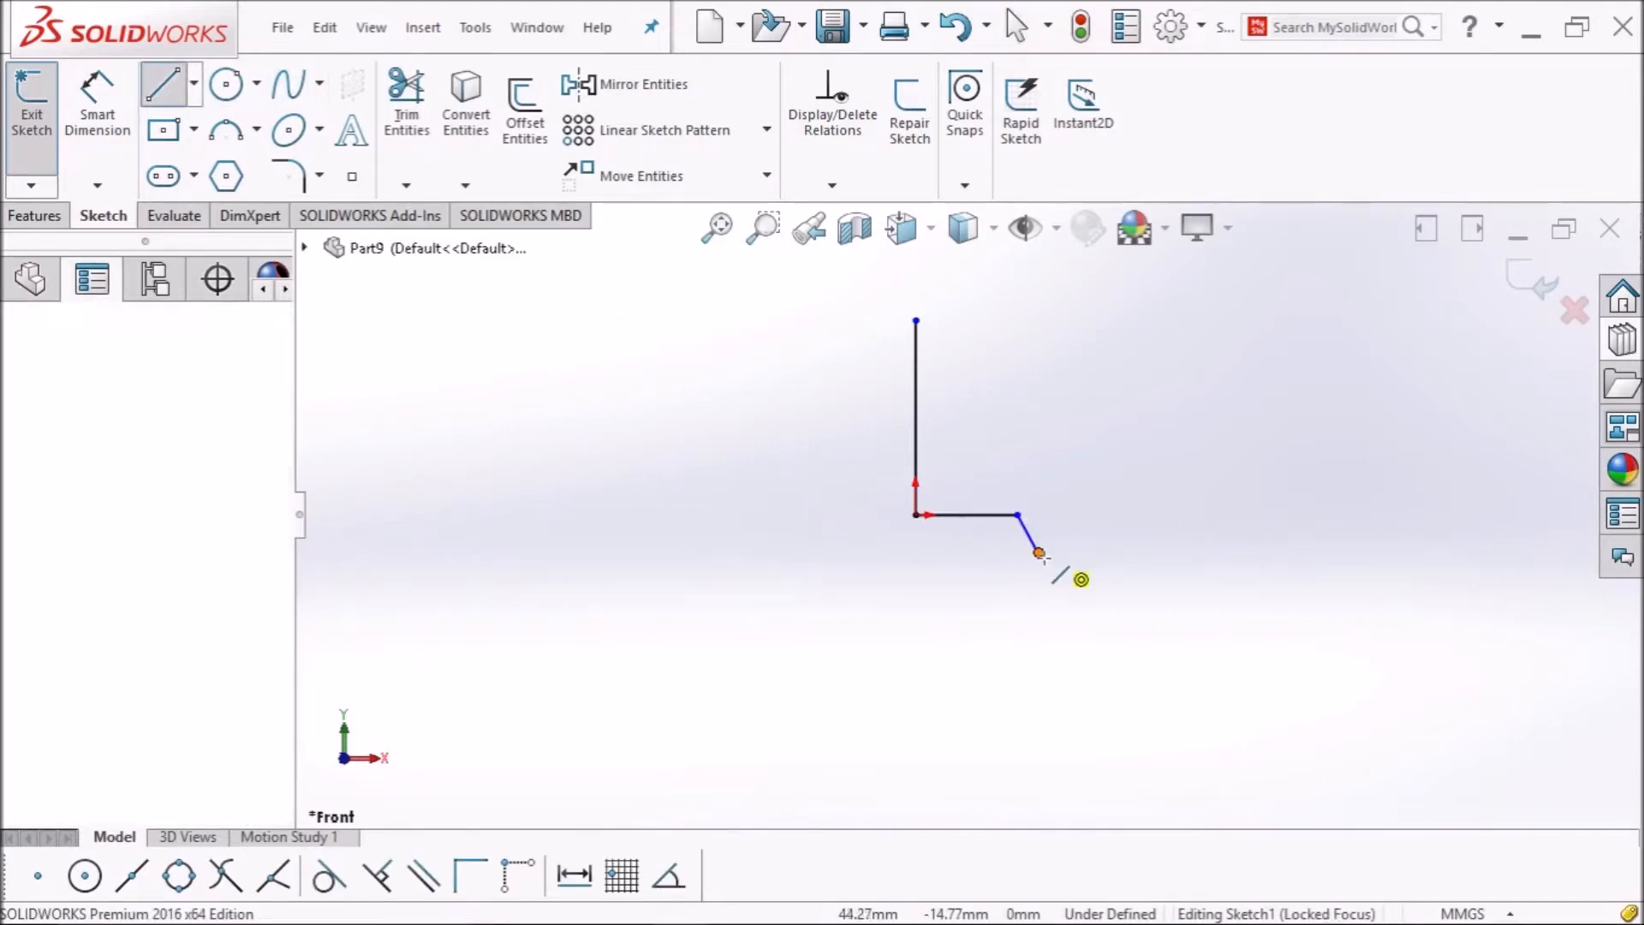
left_click(1038, 552)
left_click(1070, 552)
key("Escape")
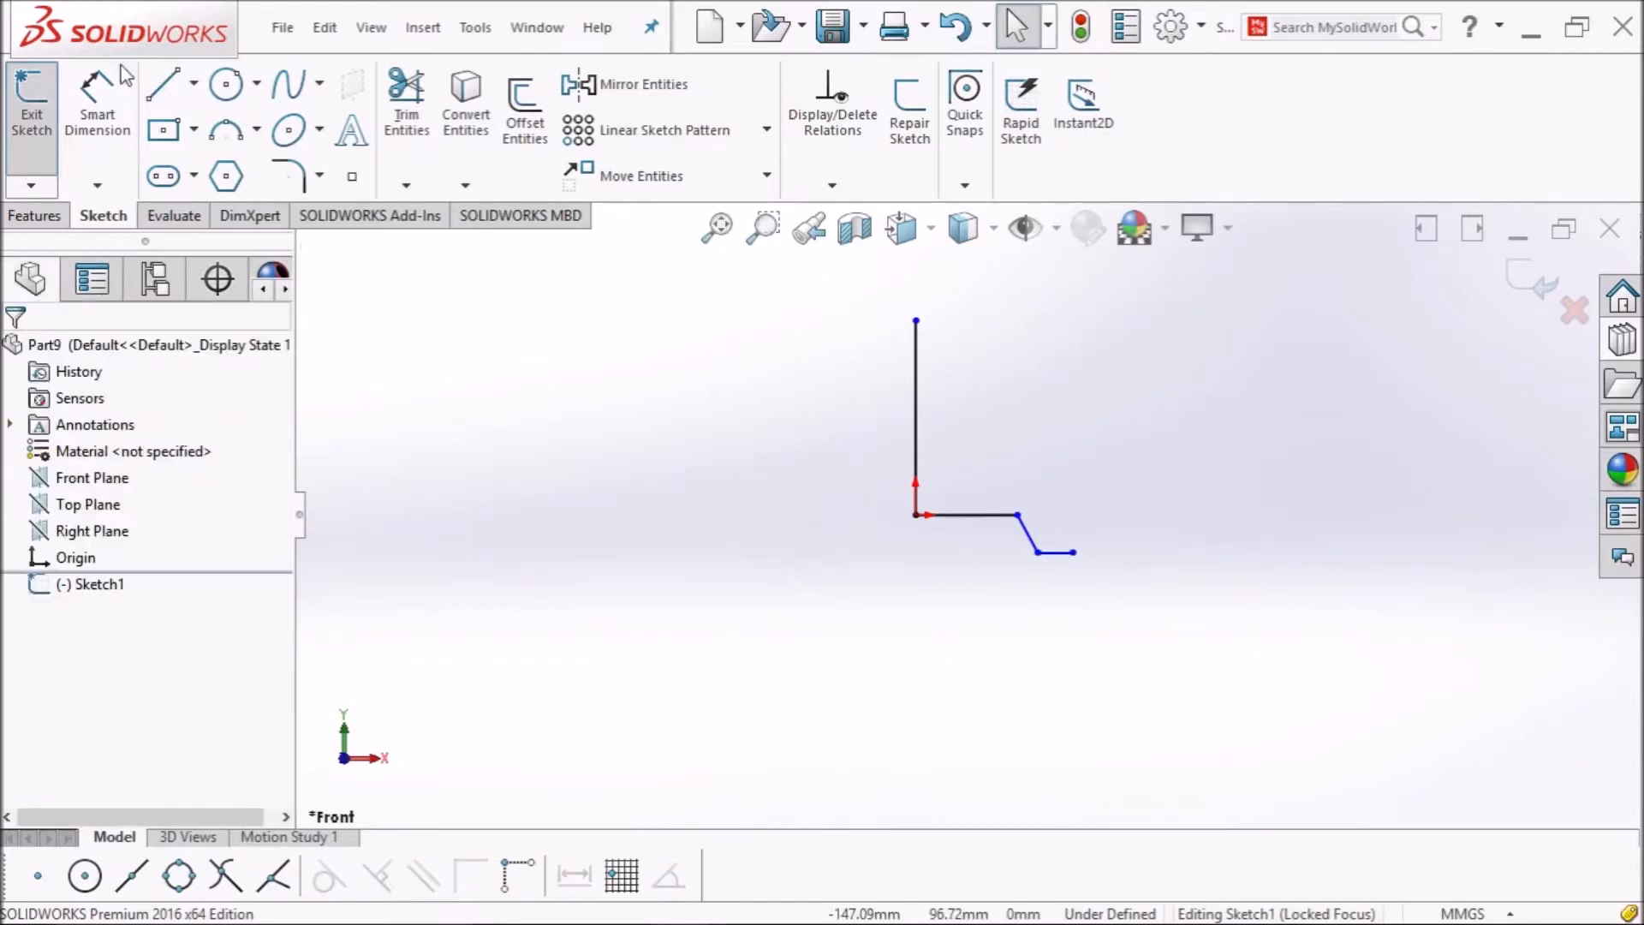
Draw a two-point spline from the short line's outer end straight up, level with the top of the vertical line.
left_click(292, 95)
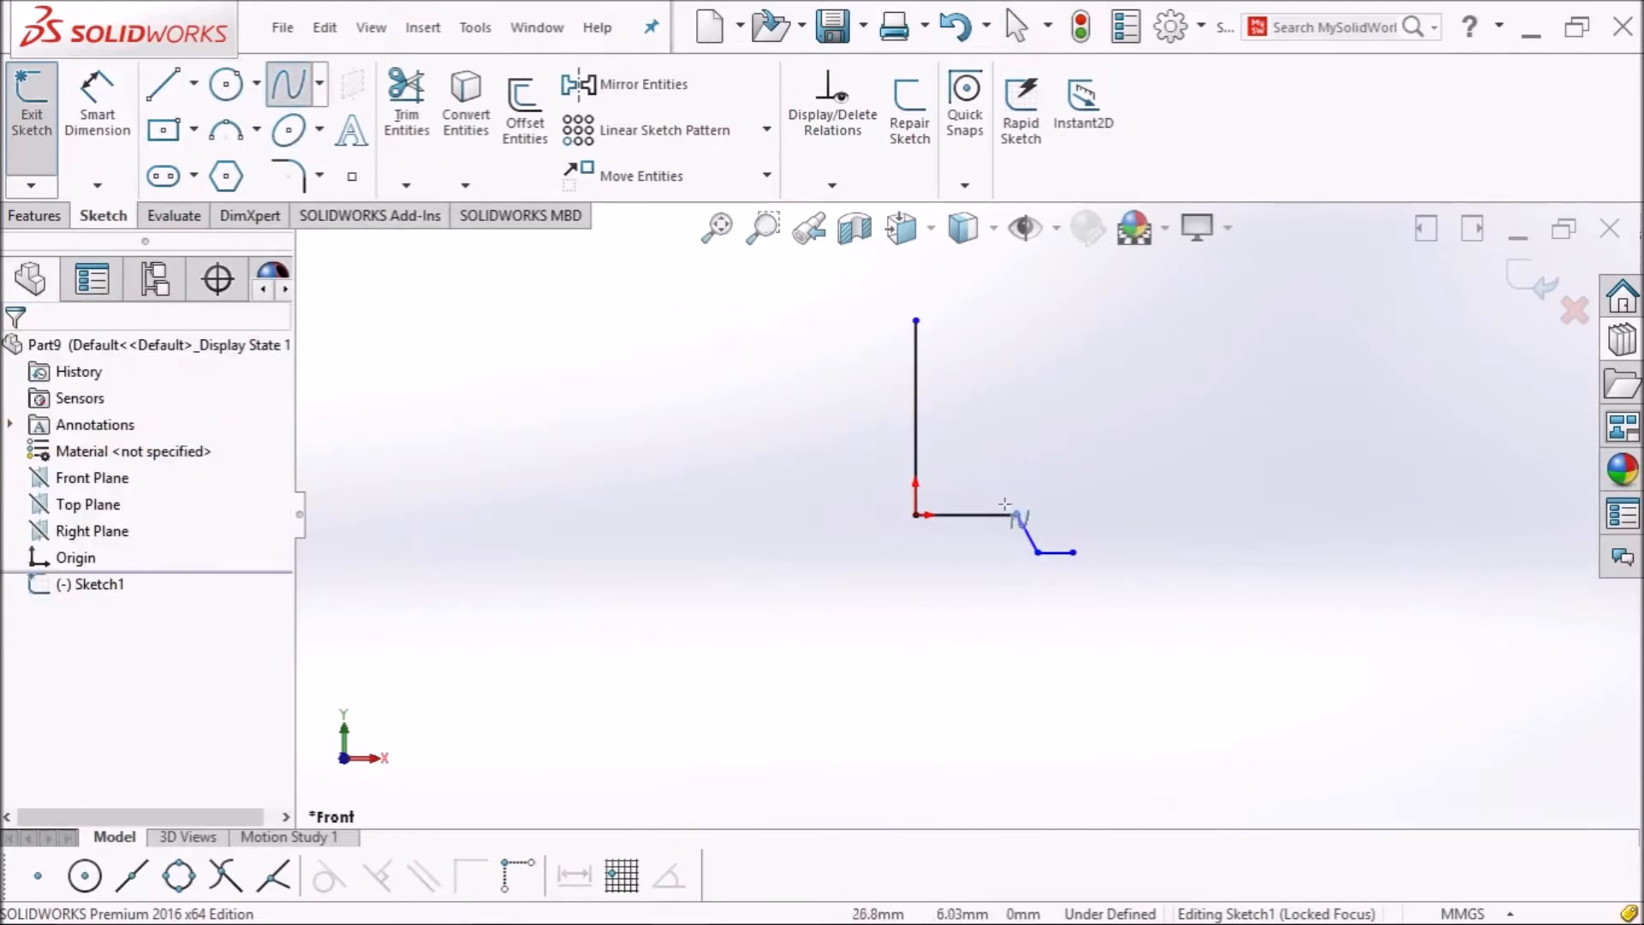
left_click(1073, 552)
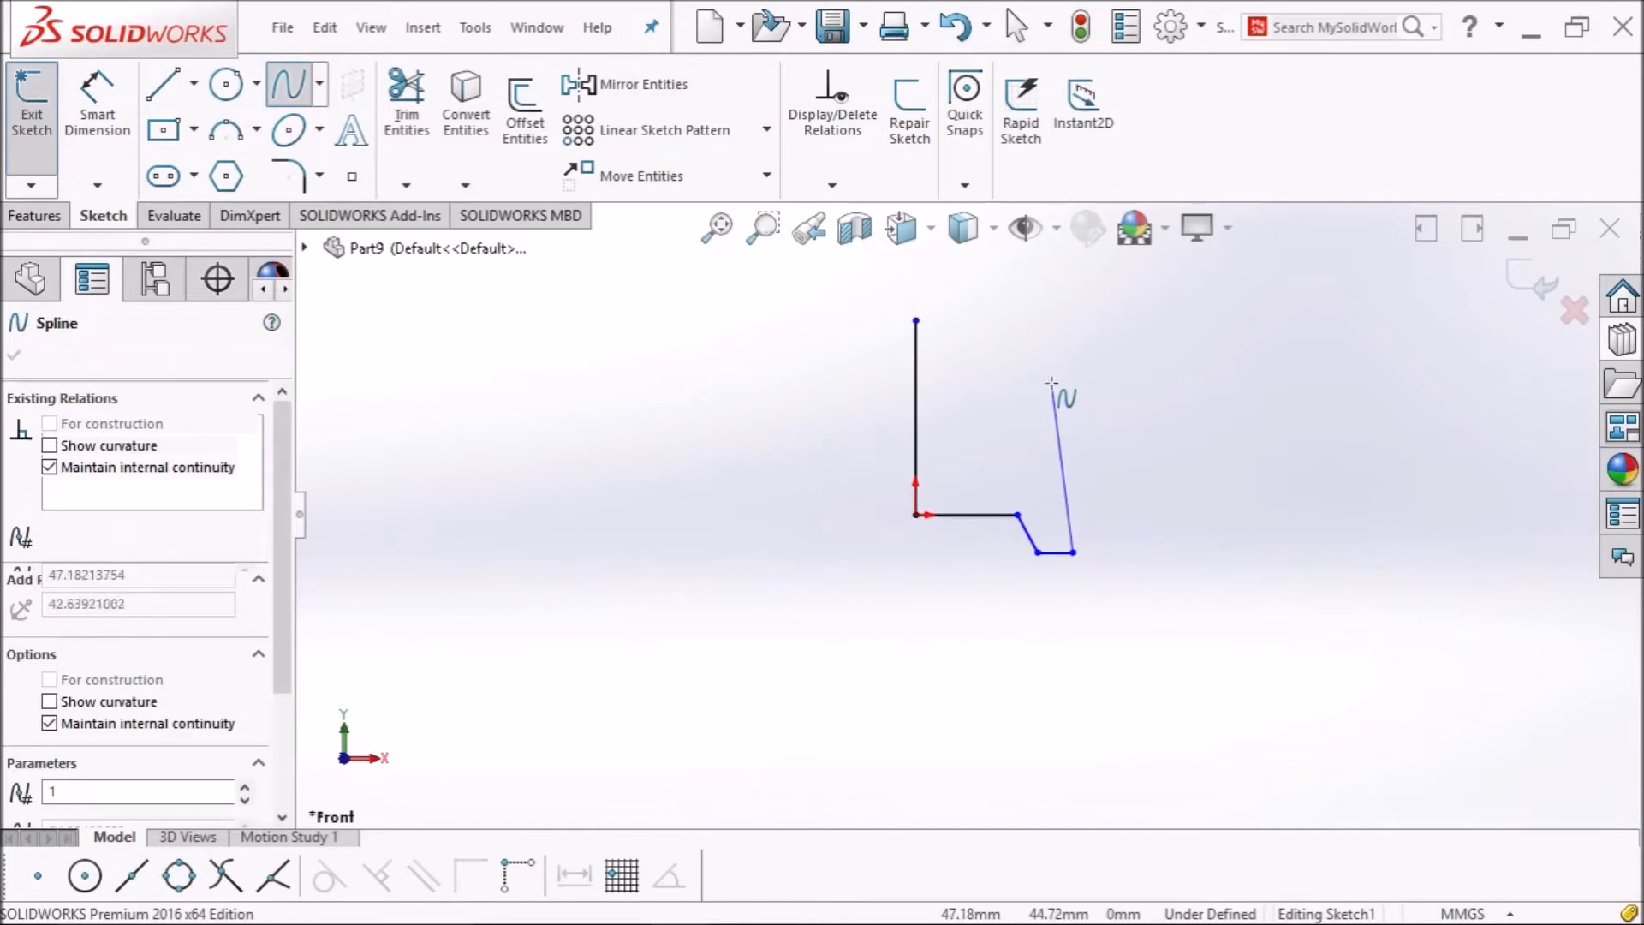
left_click(1074, 320)
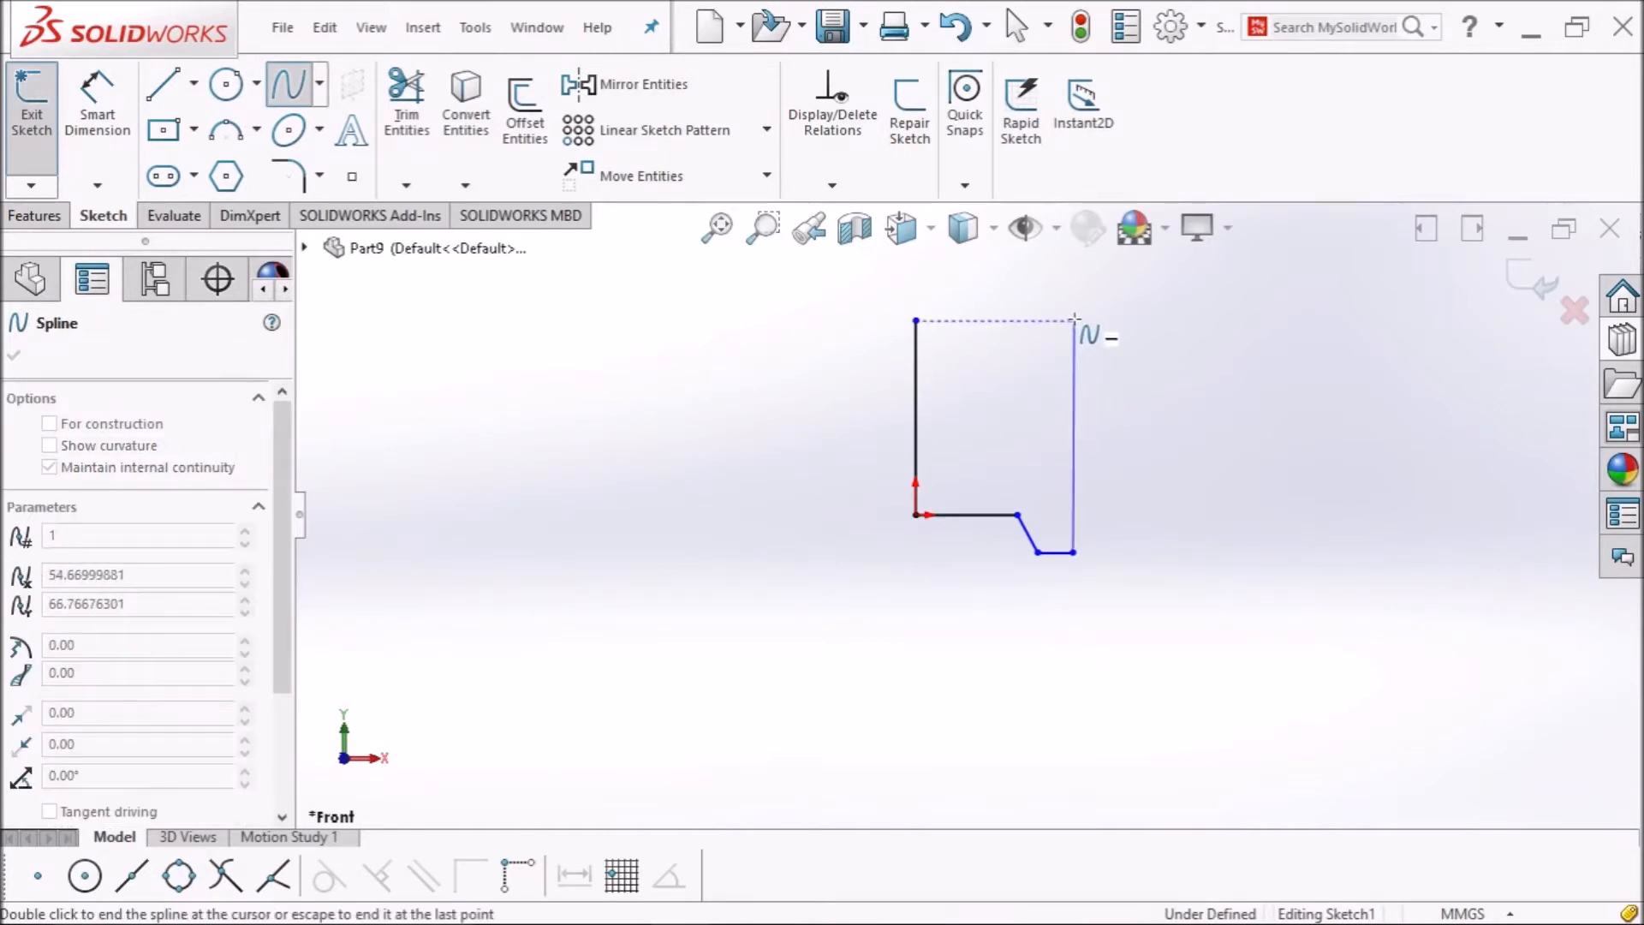
key("Escape")
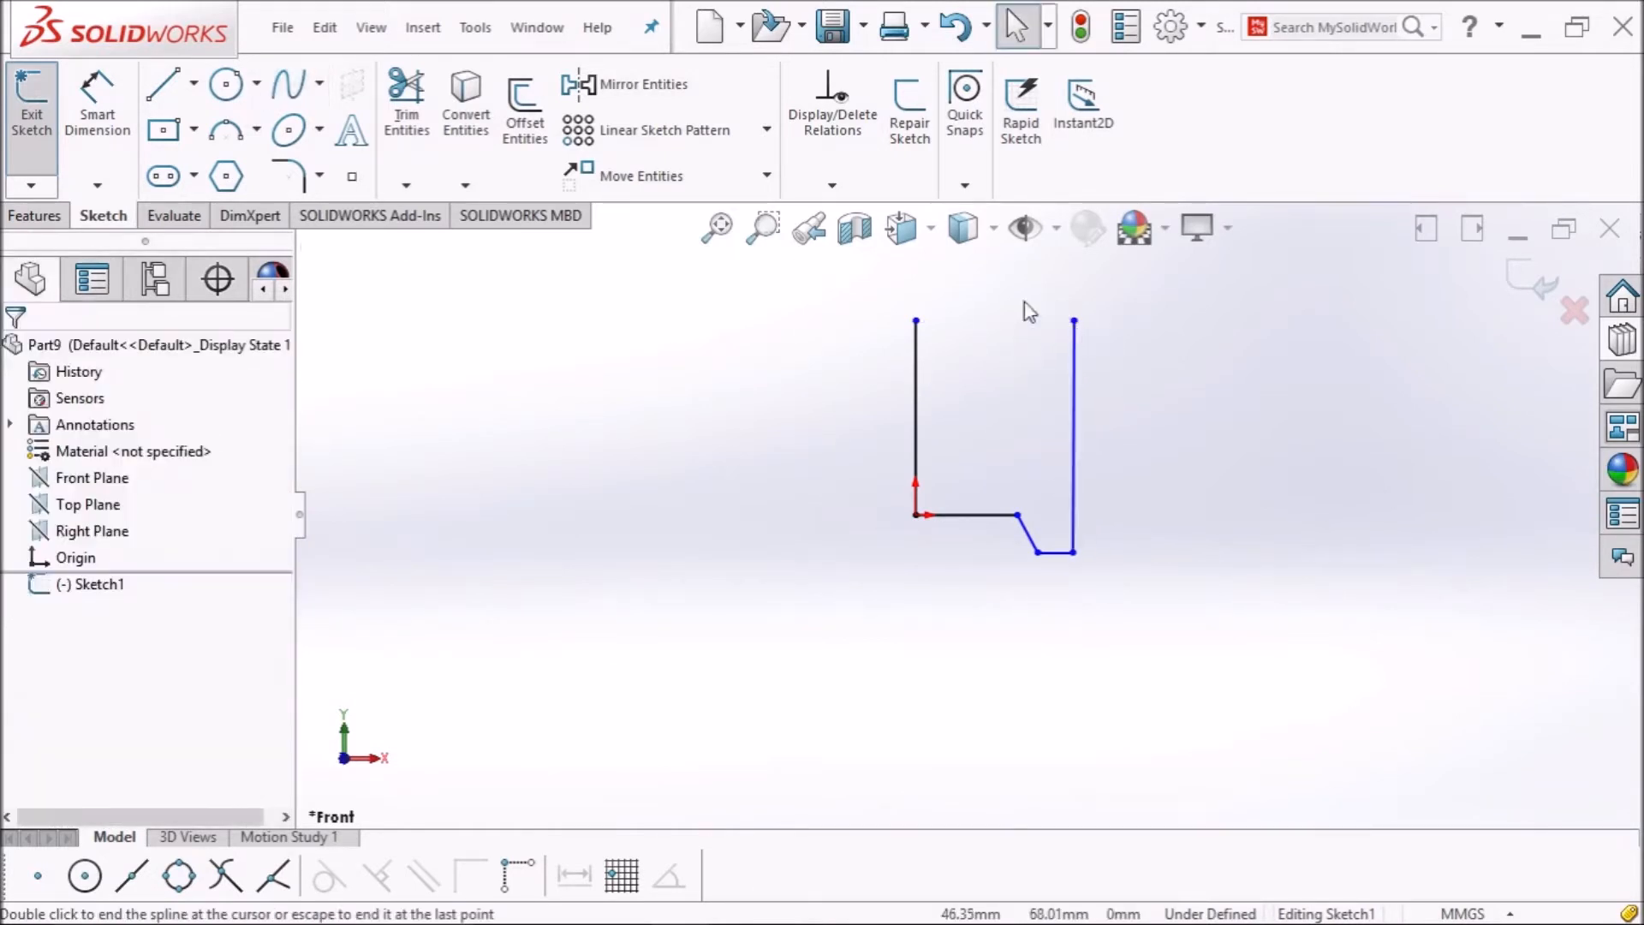
Dimension the vertical line at the origin to 100 mm.
left_click(94, 130)
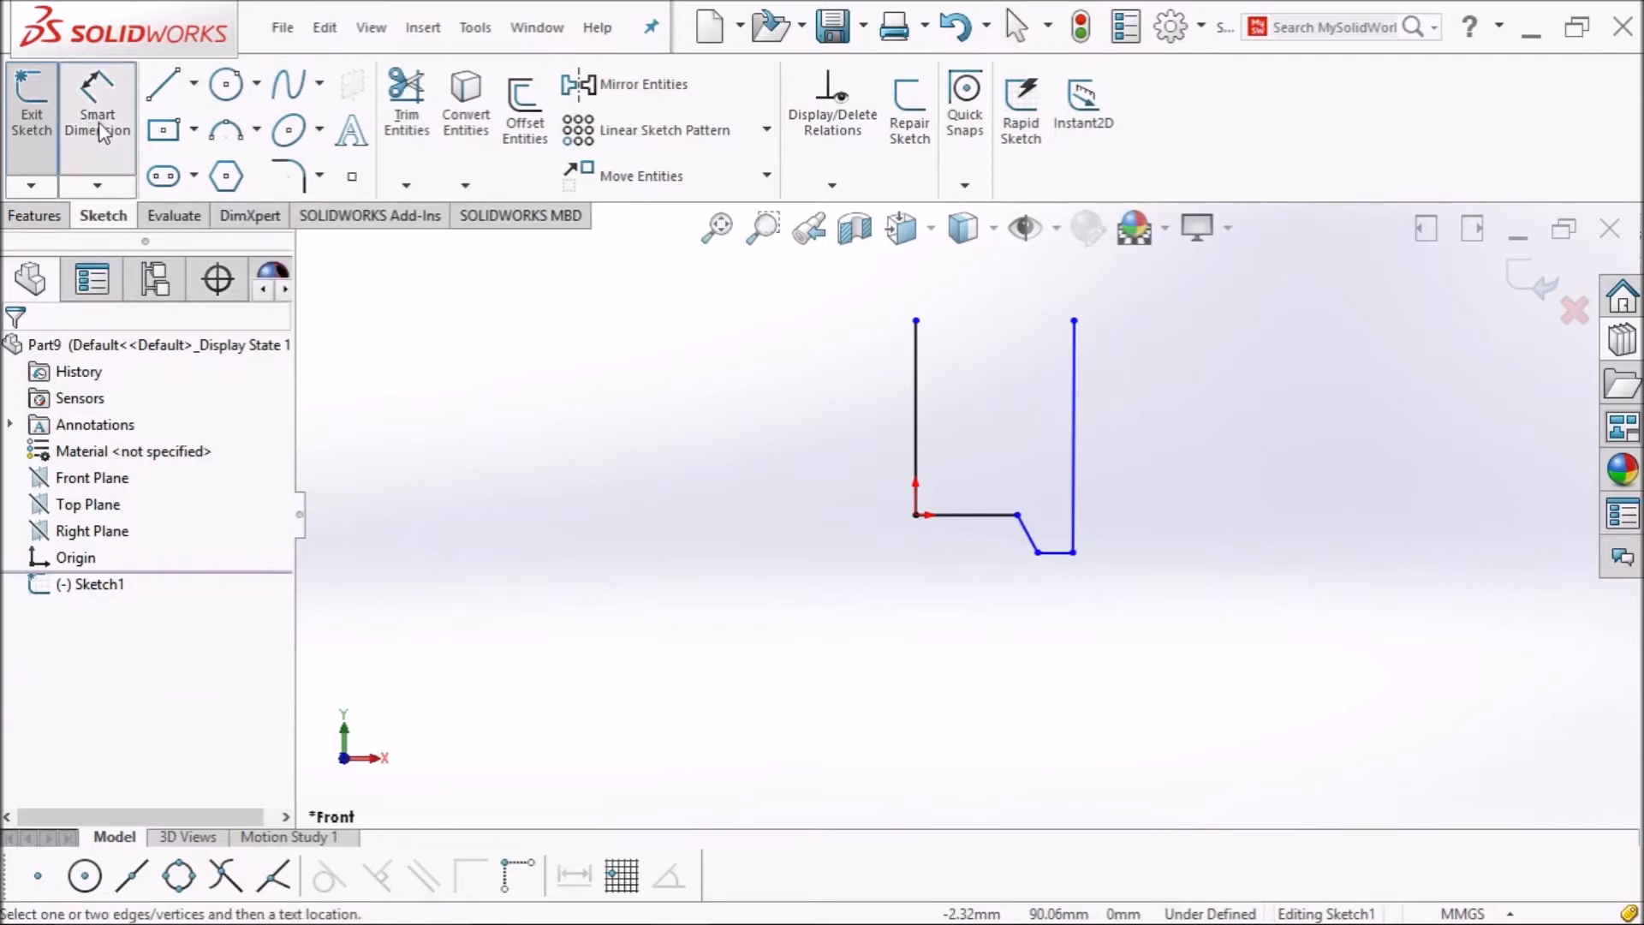
scroll(955, 516, "up", 2)
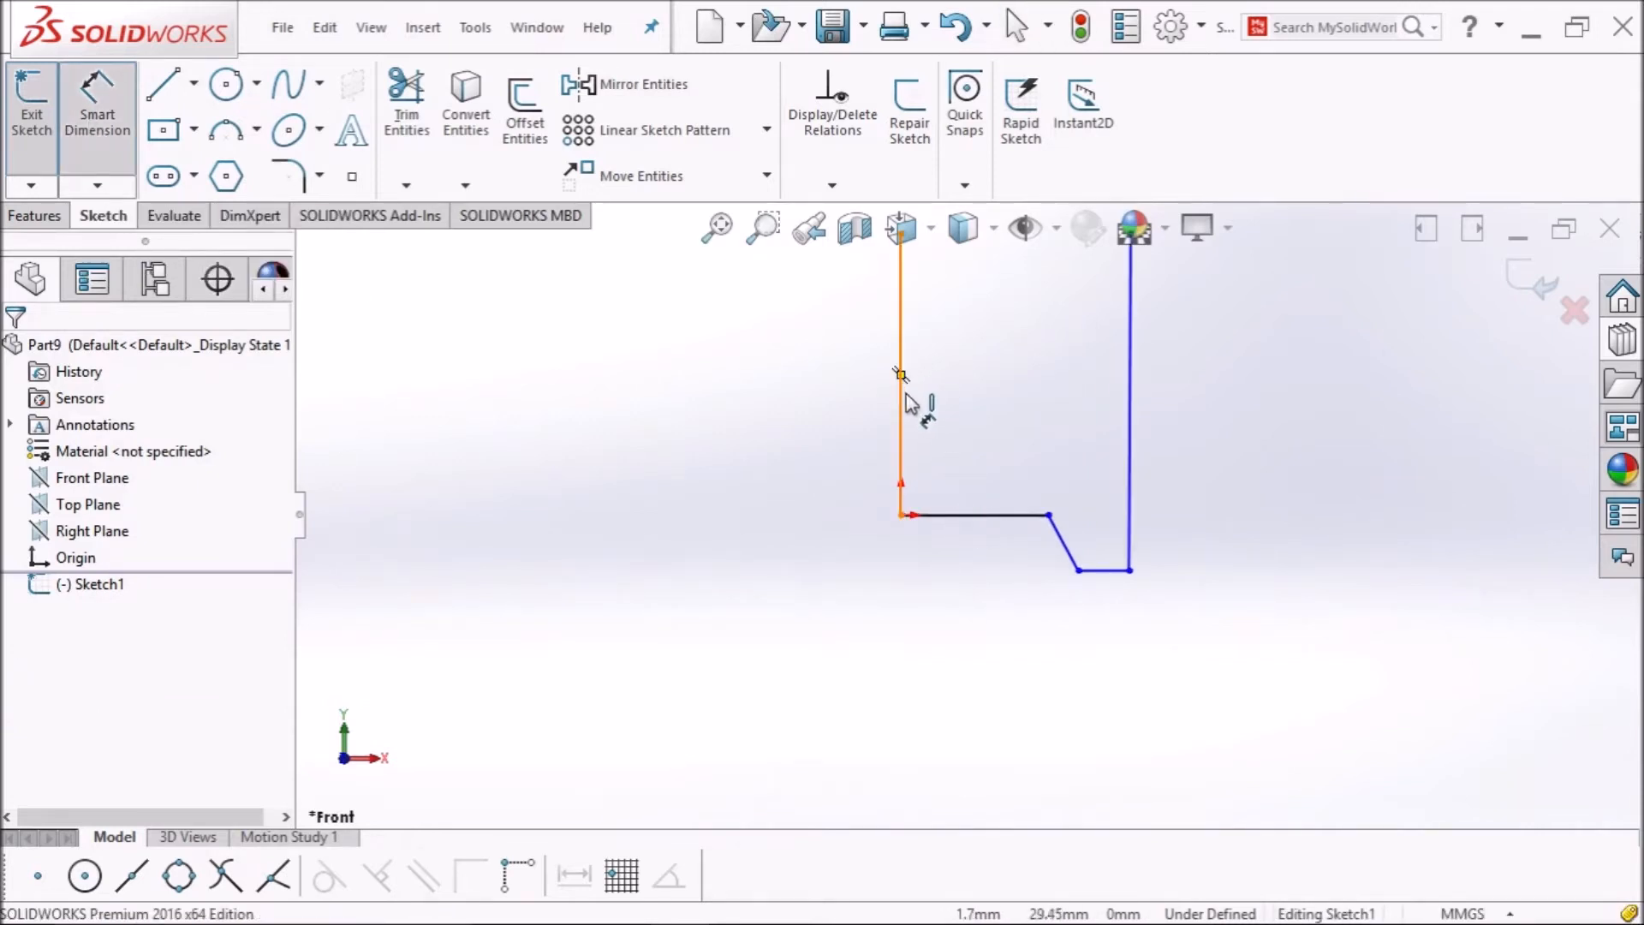
left_click(902, 402)
left_click(853, 414)
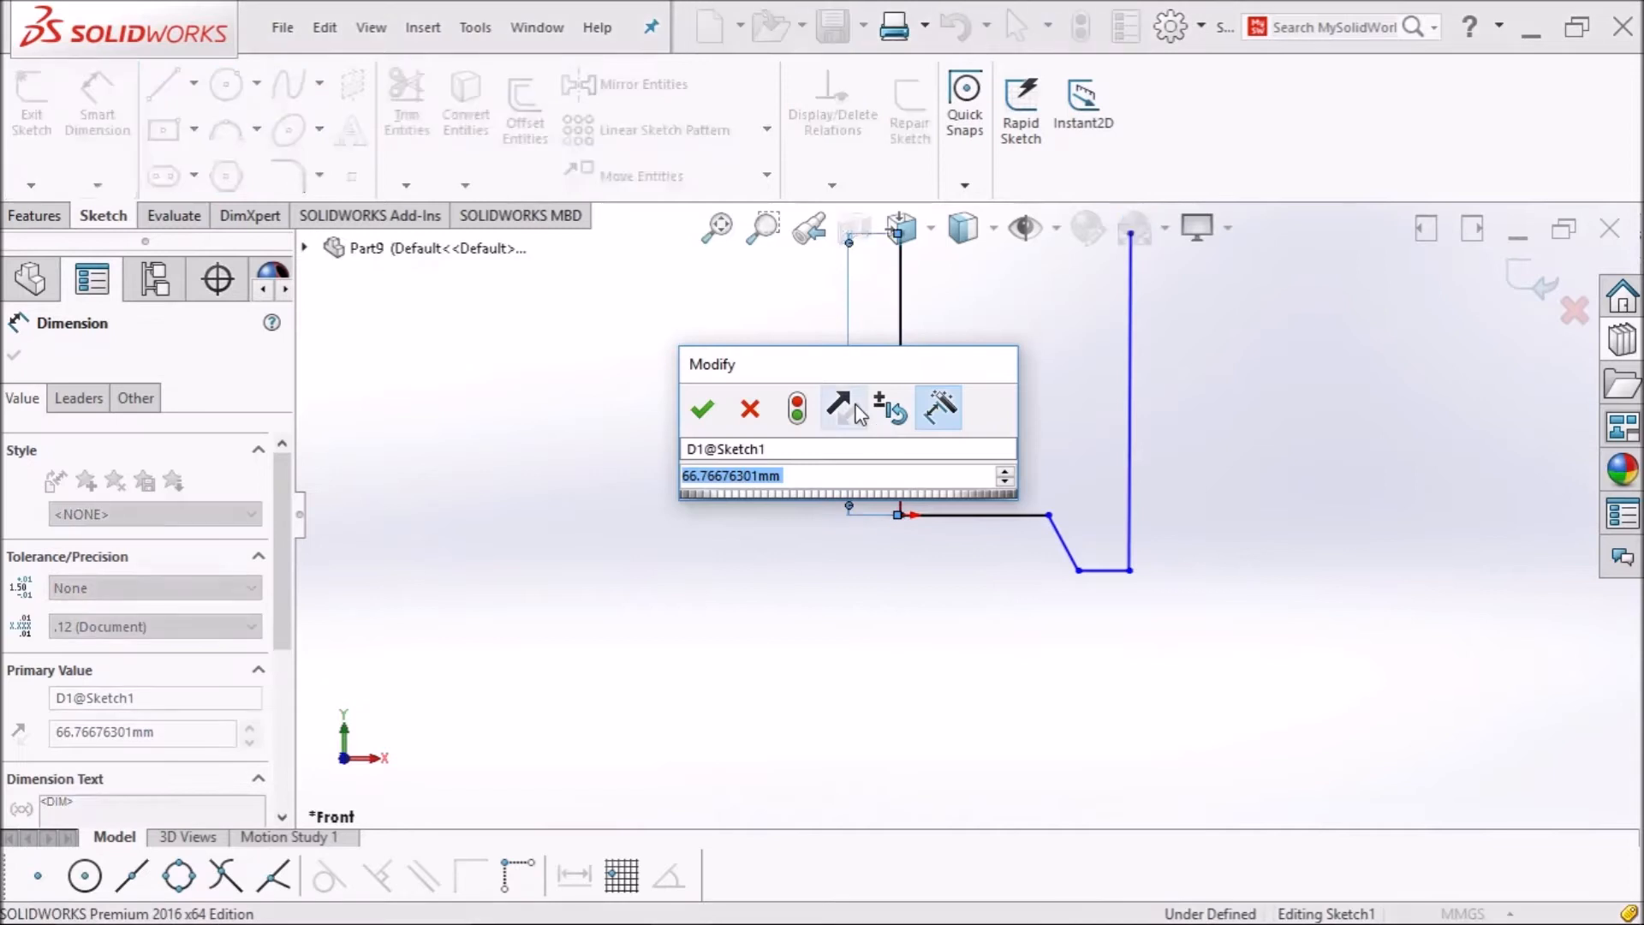
type("10")
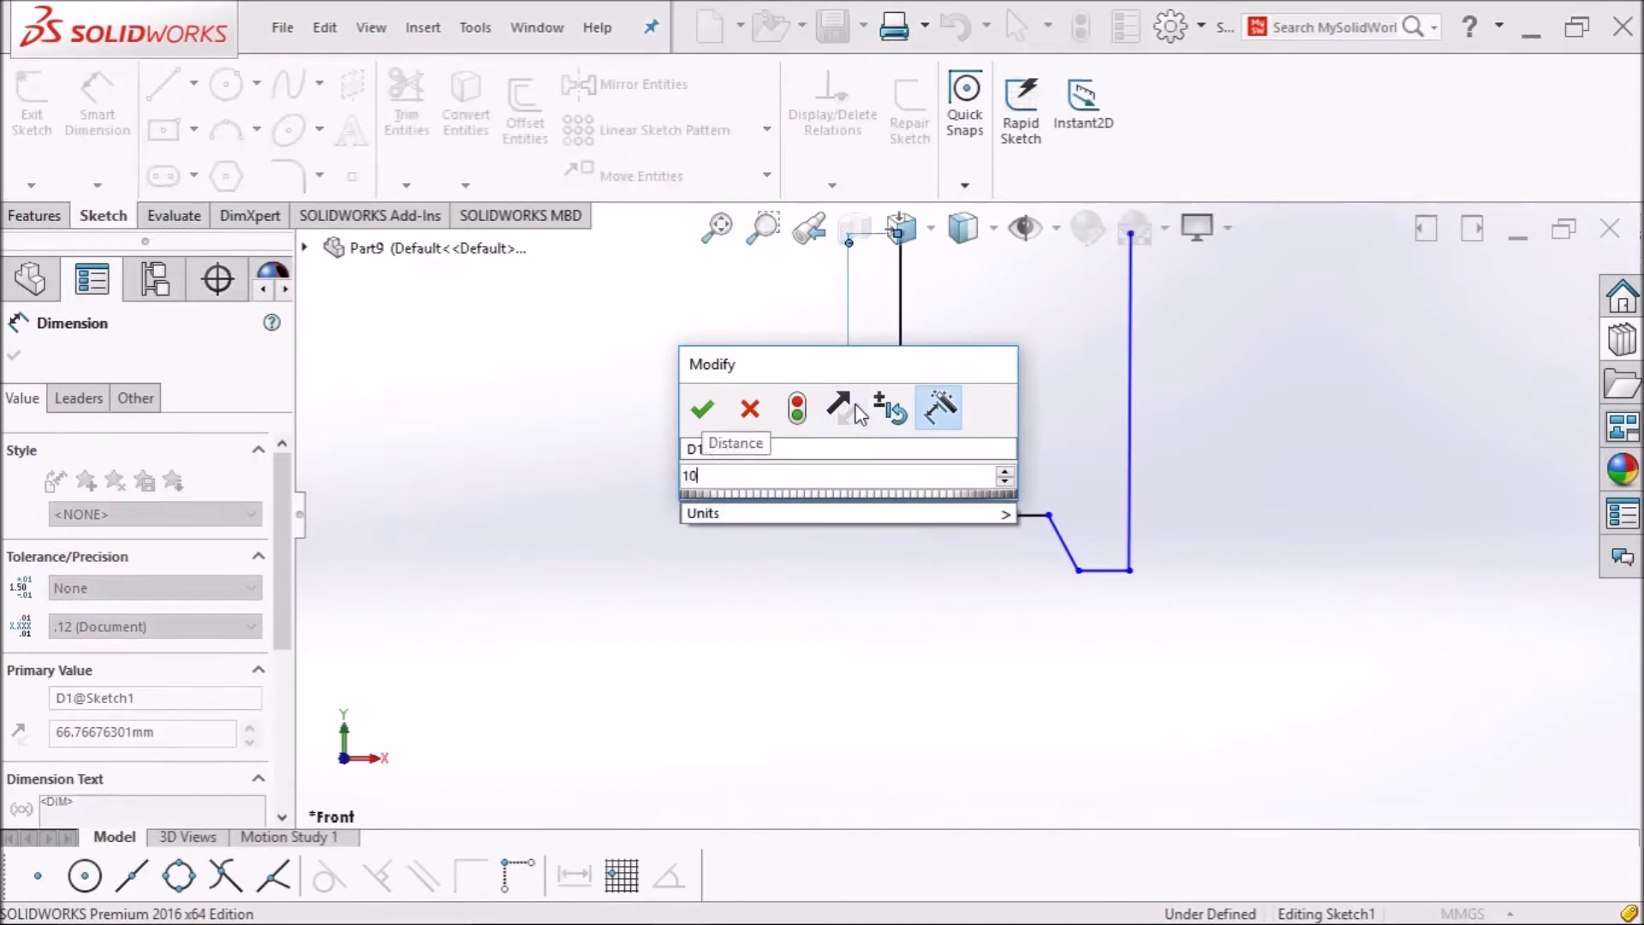
type("0")
key("Return")
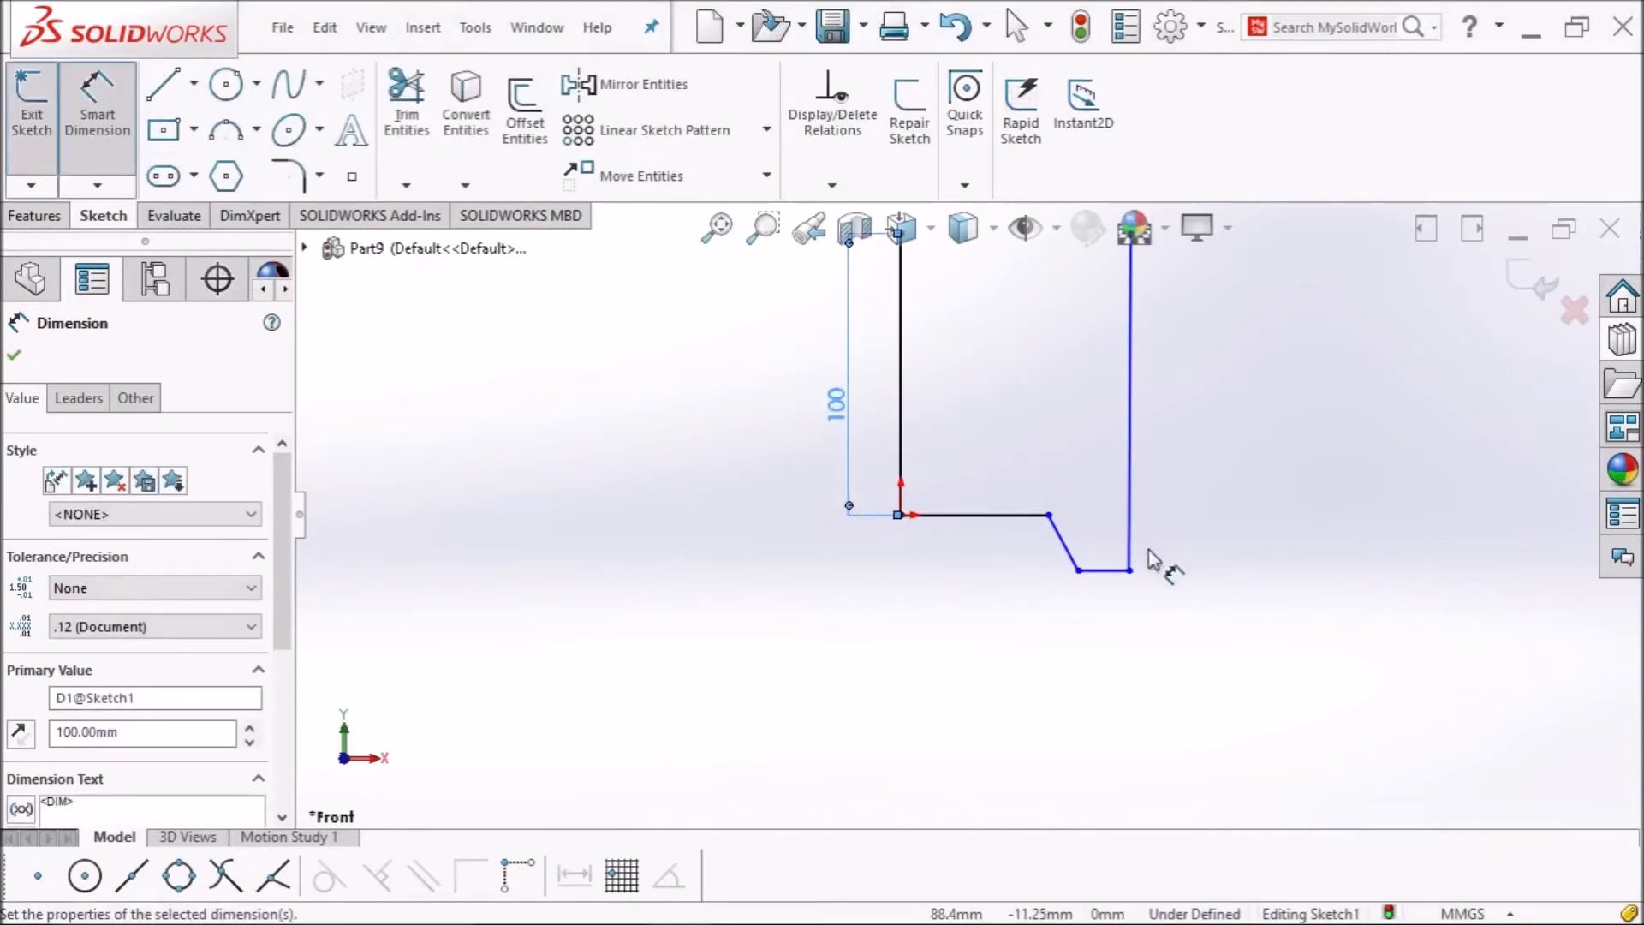
Dimension the short horizontal line at the bottom of the profile to 5 mm.
scroll(1149, 553, "down", 3)
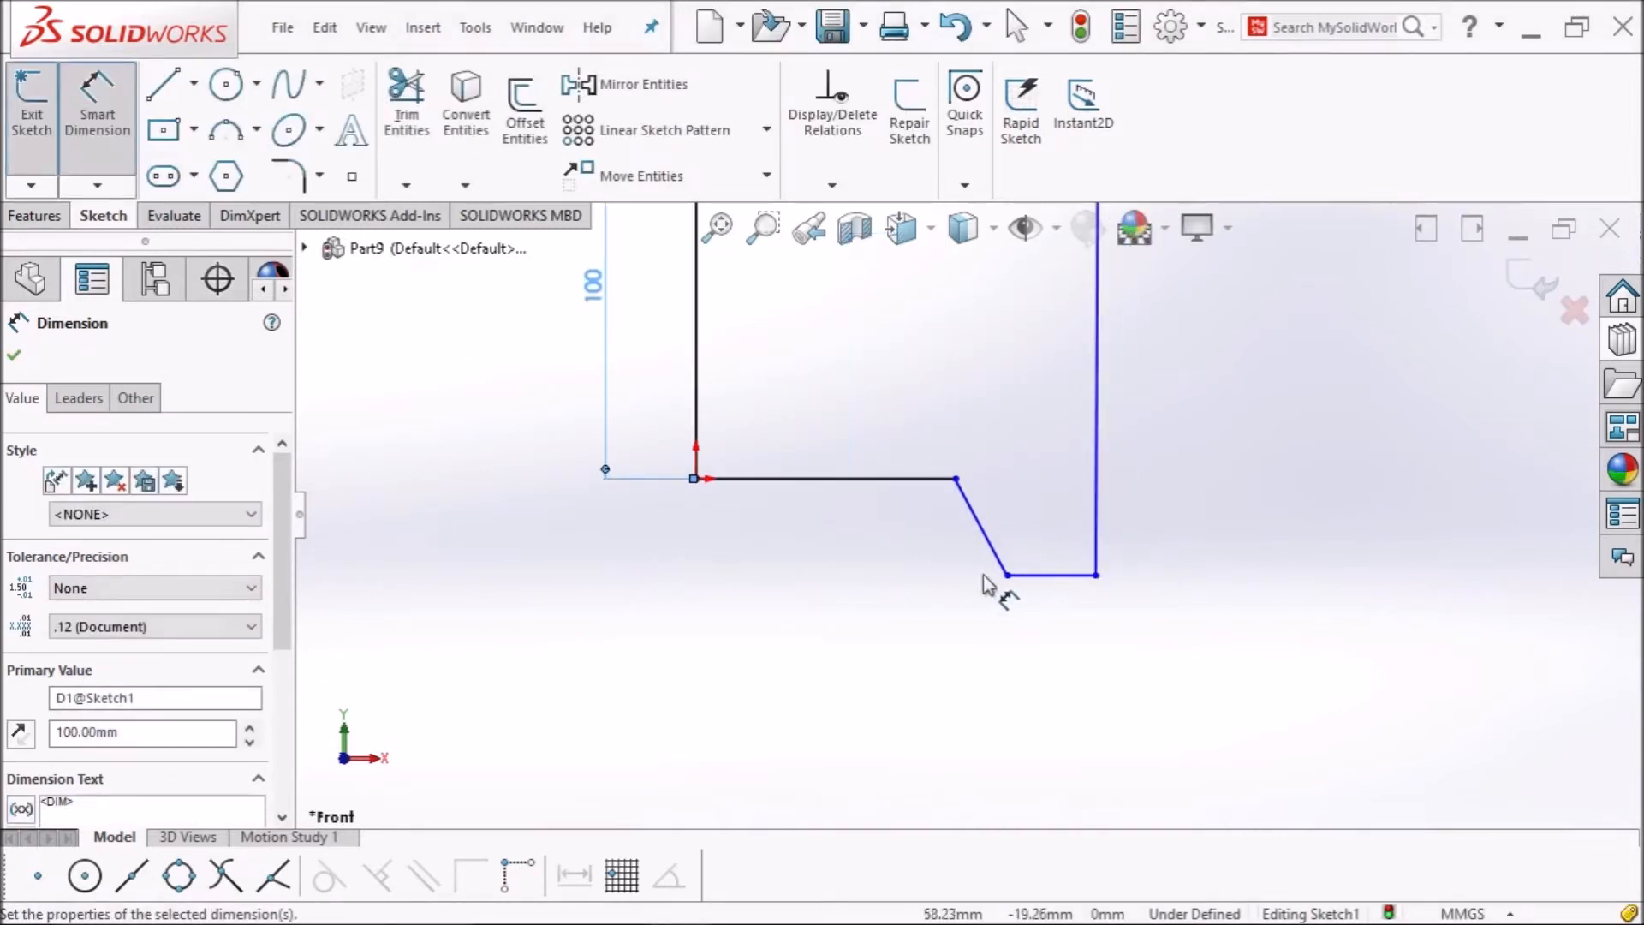
left_click(1081, 585)
left_click(1081, 635)
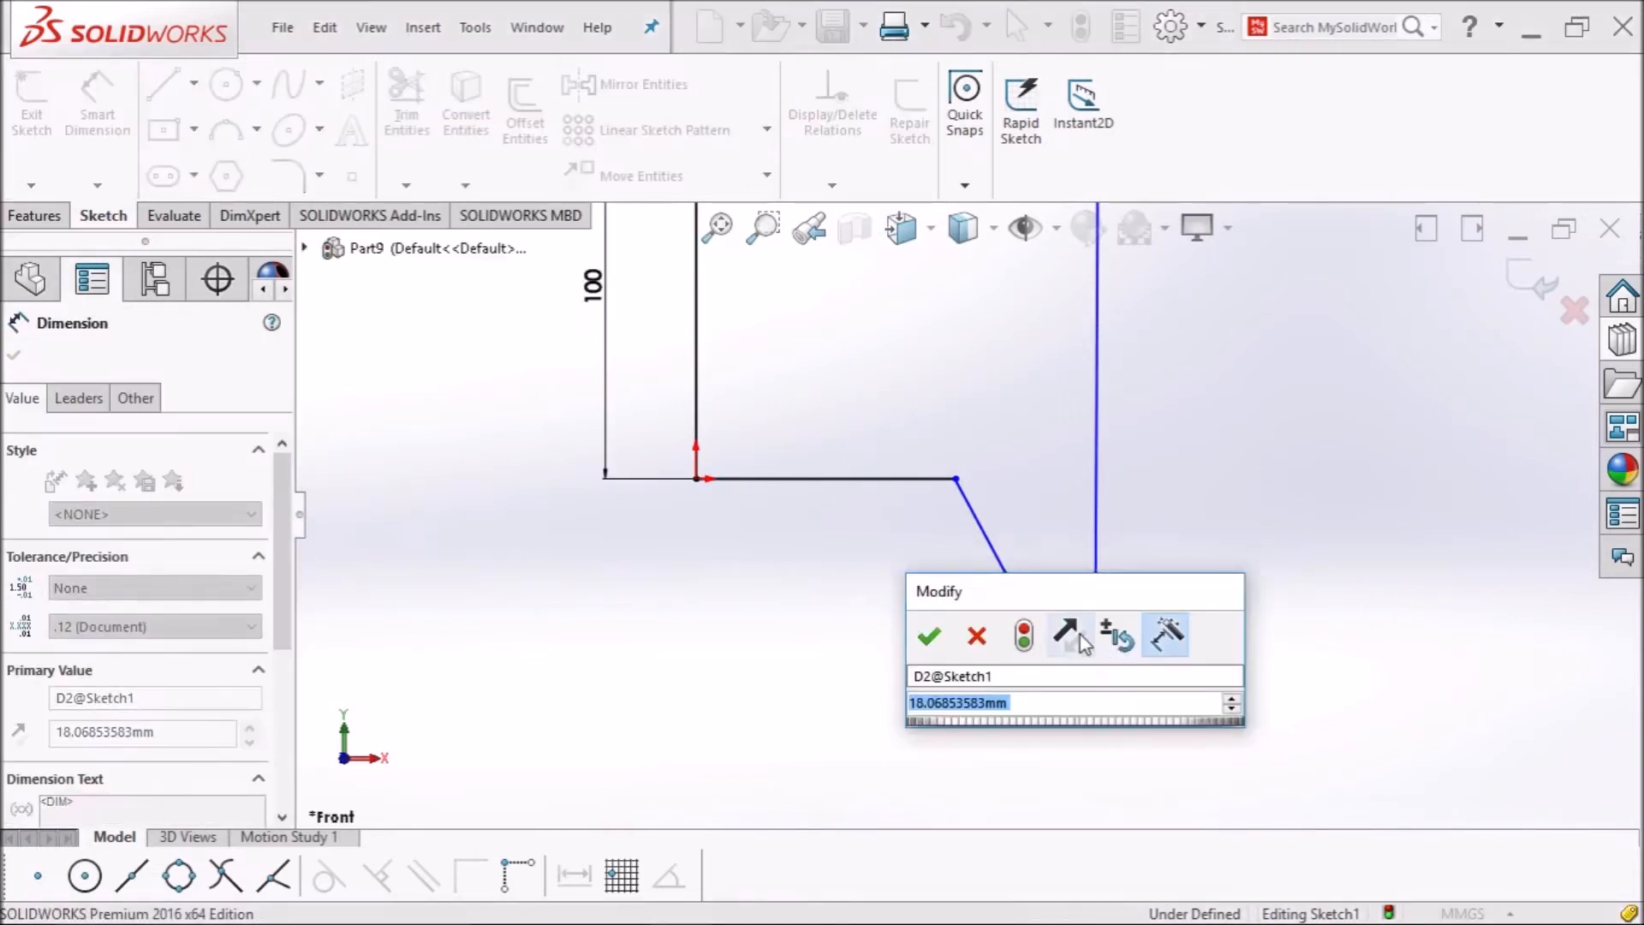
type("5")
key("Return")
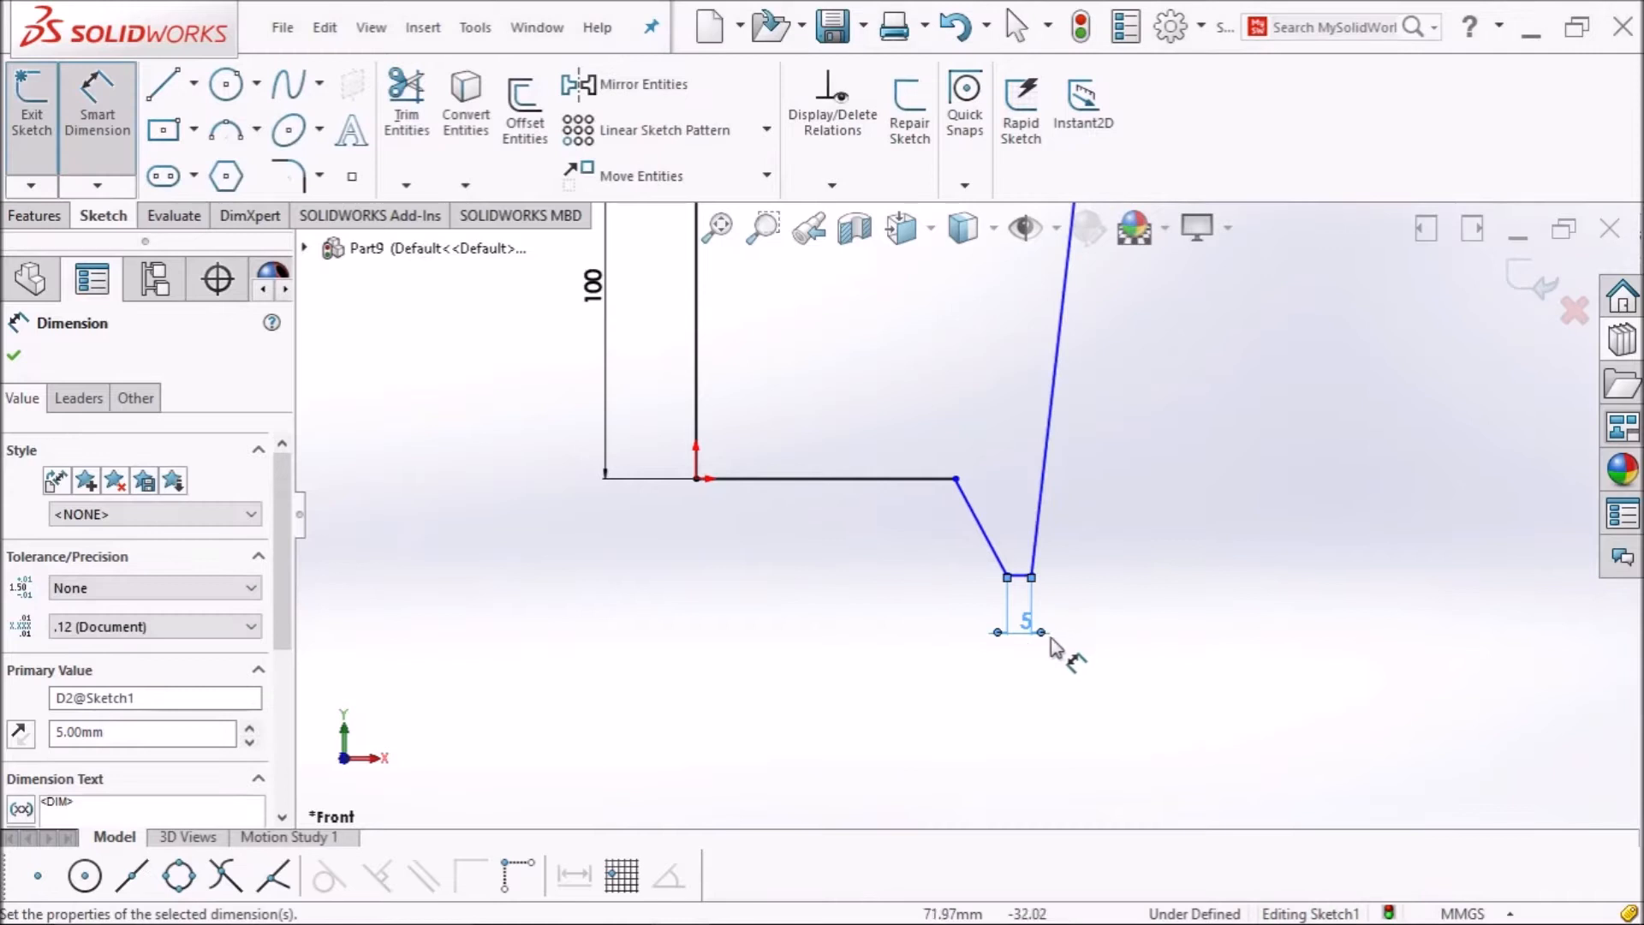
Dimension the horizontal distance between the two endpoints of the sloping spline to 5 mm.
scroll(1004, 458, "down", 3)
left_click(915, 506)
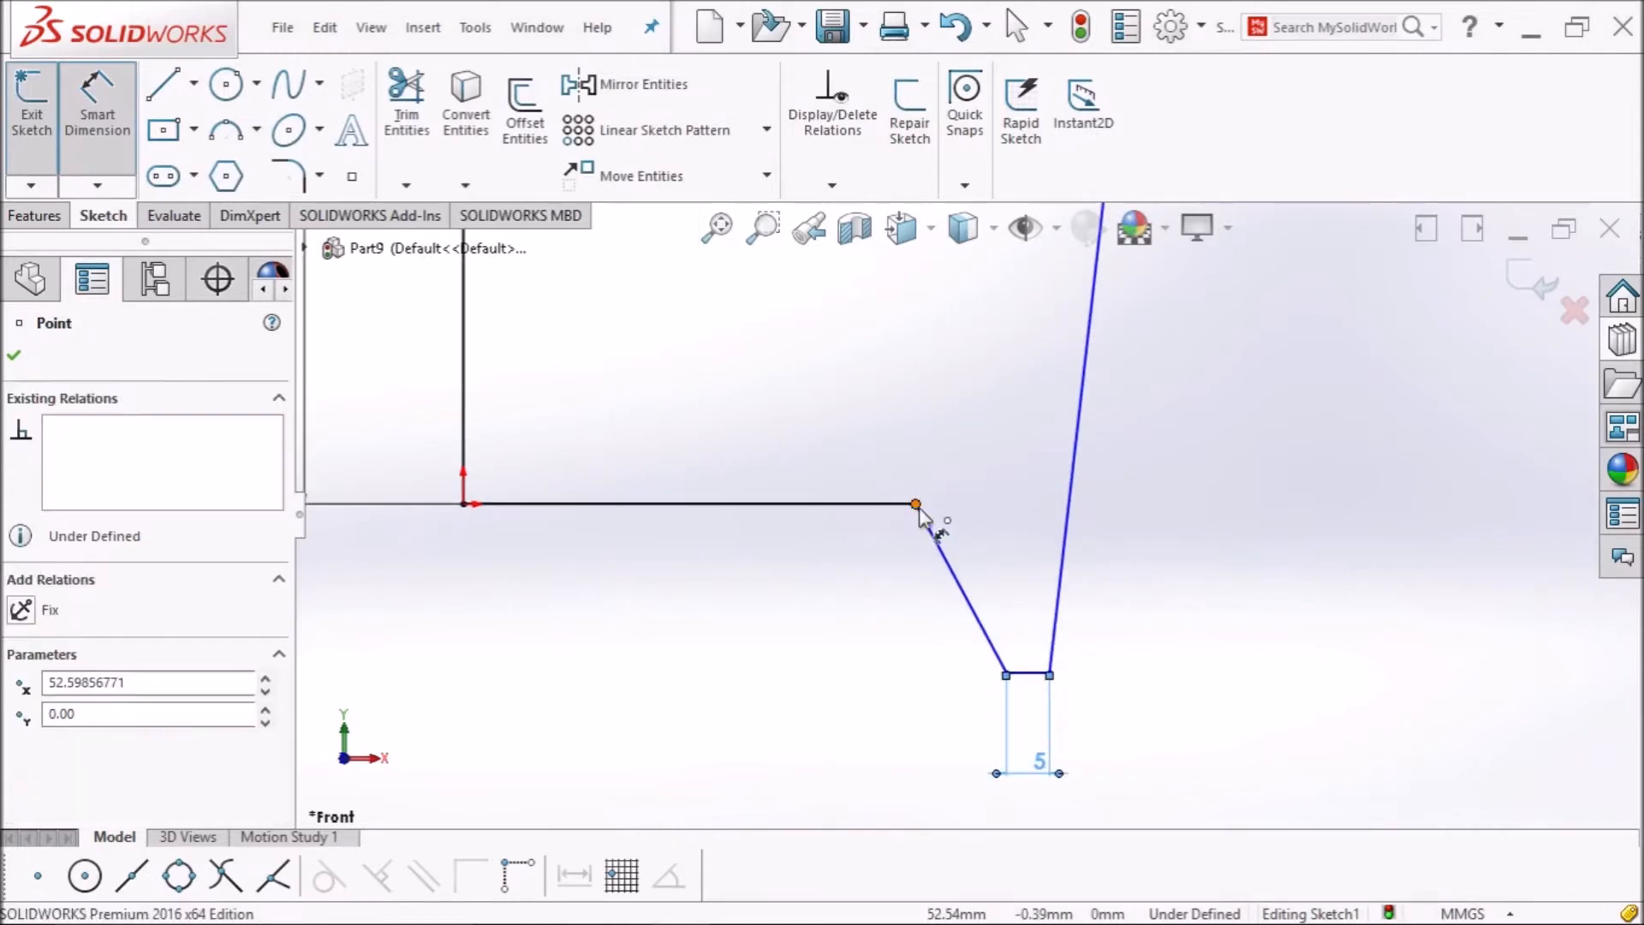
left_click(1006, 674)
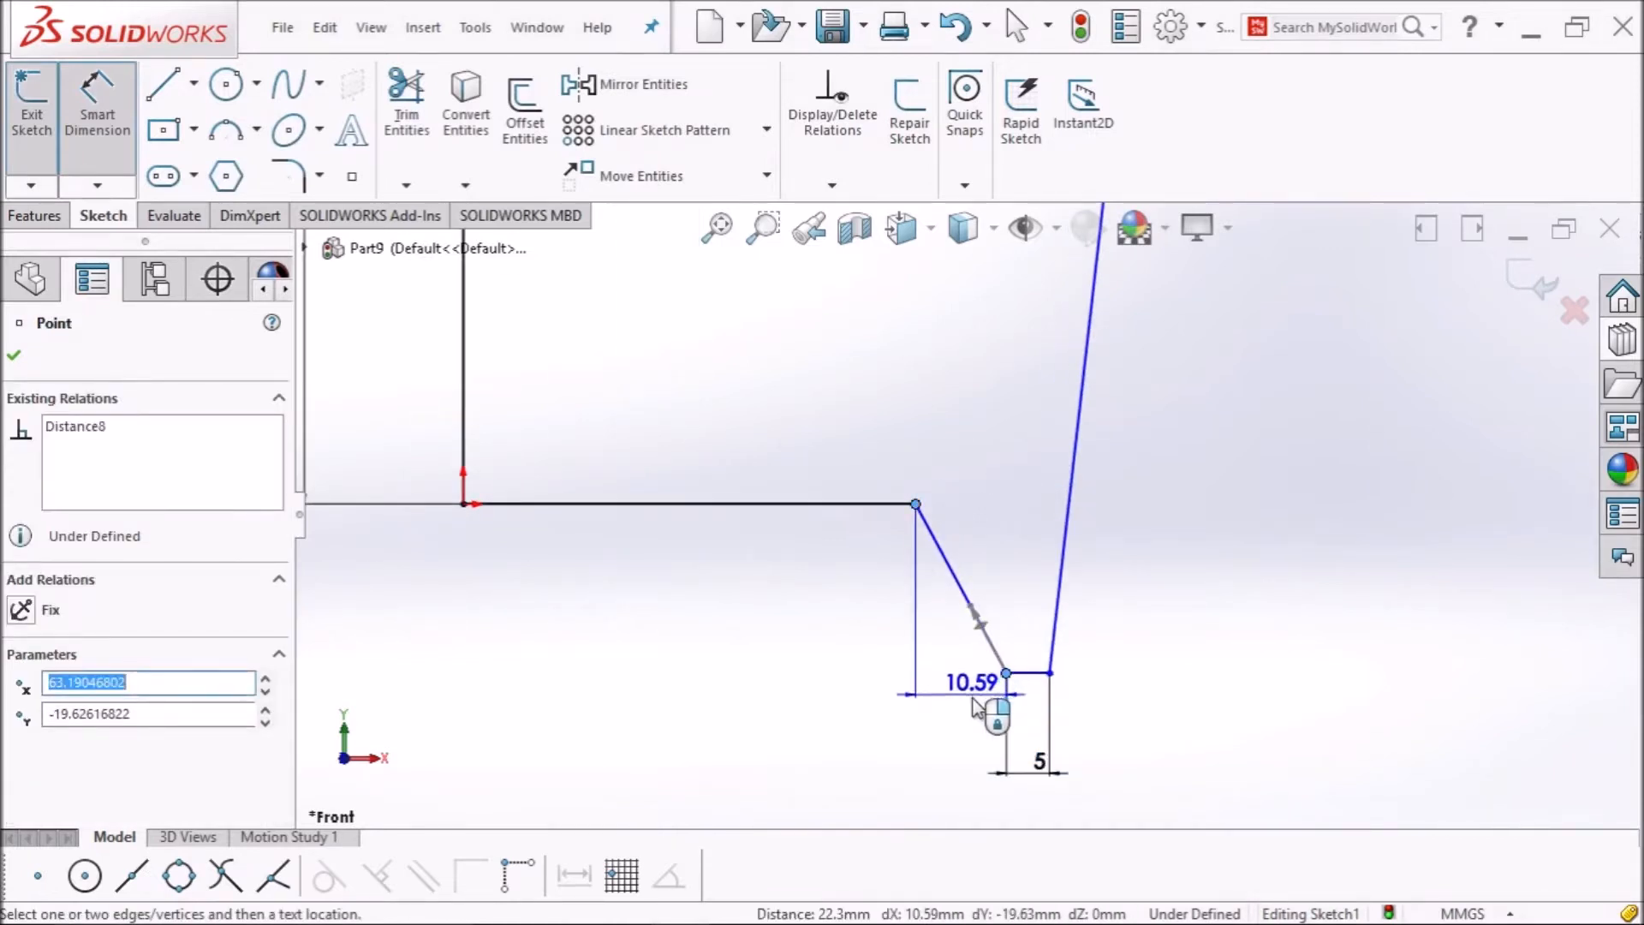
left_click(985, 704)
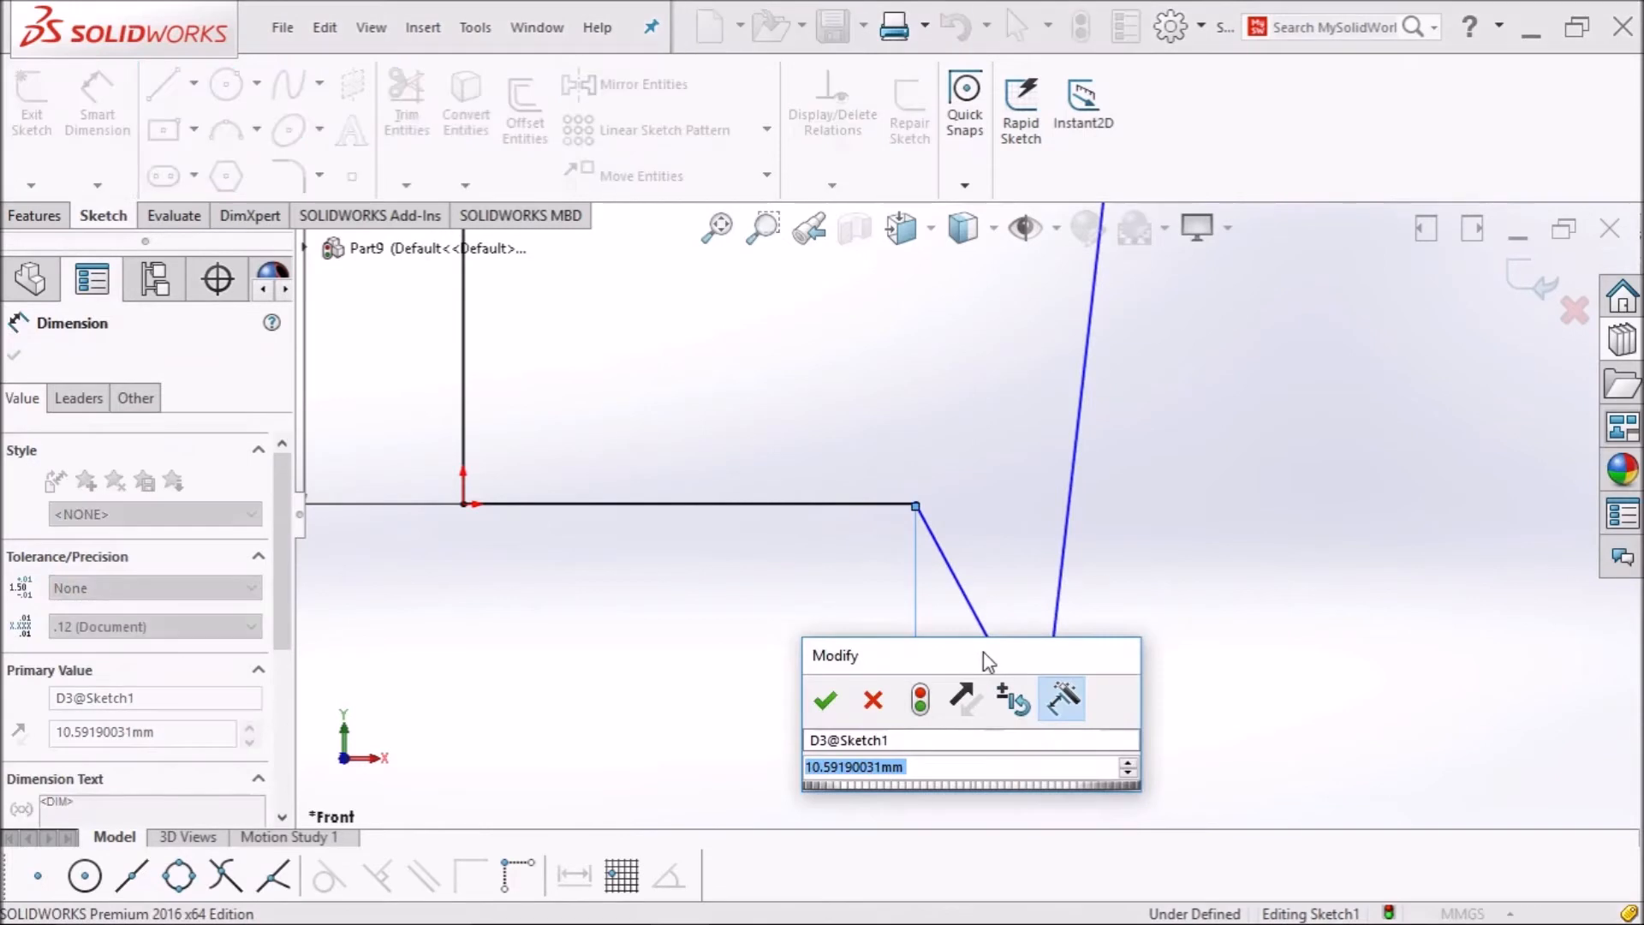
type("5")
key("Return")
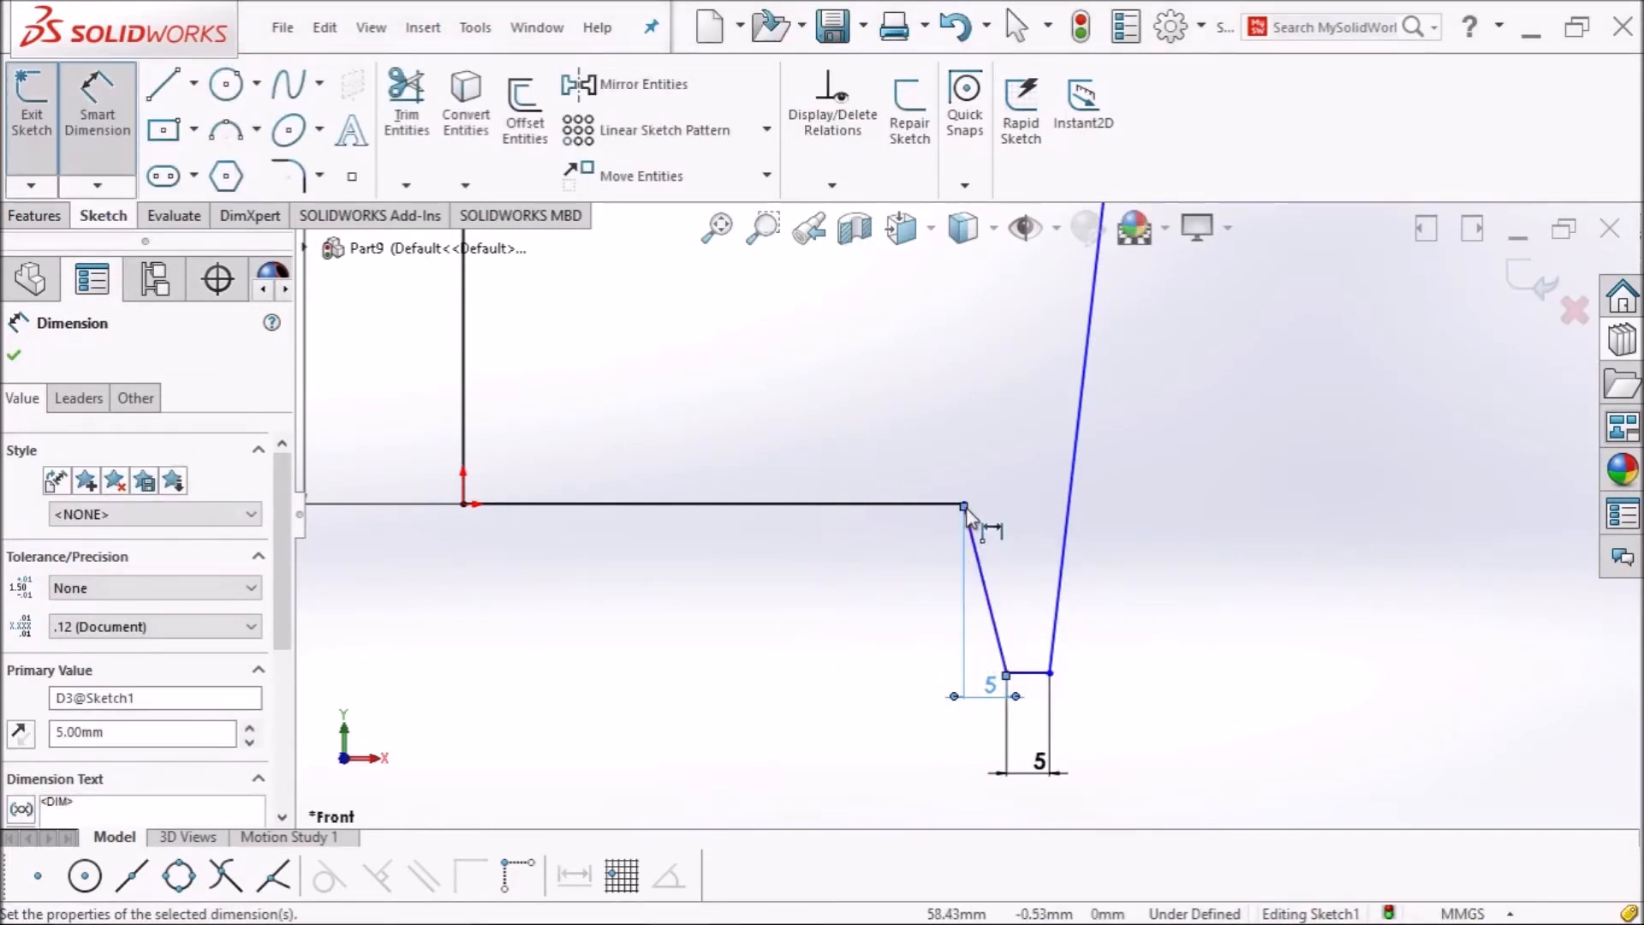
key("Escape")
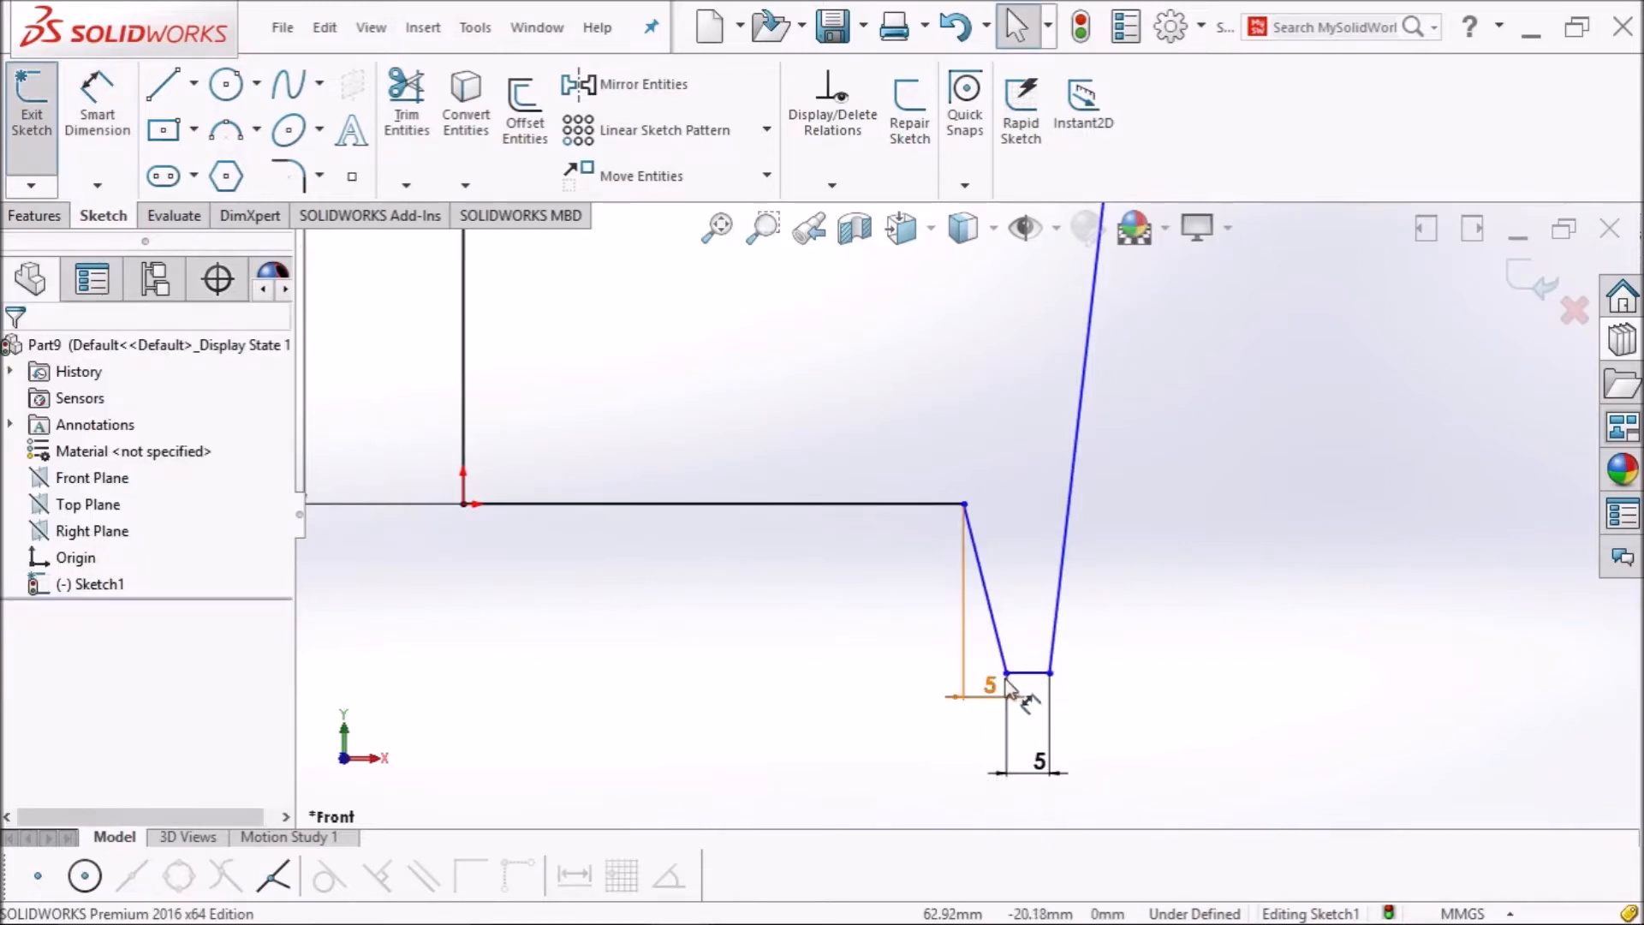
Dimension the vertical distance between the two endpoints of the sloping spline to 5 mm.
left_click(97, 120)
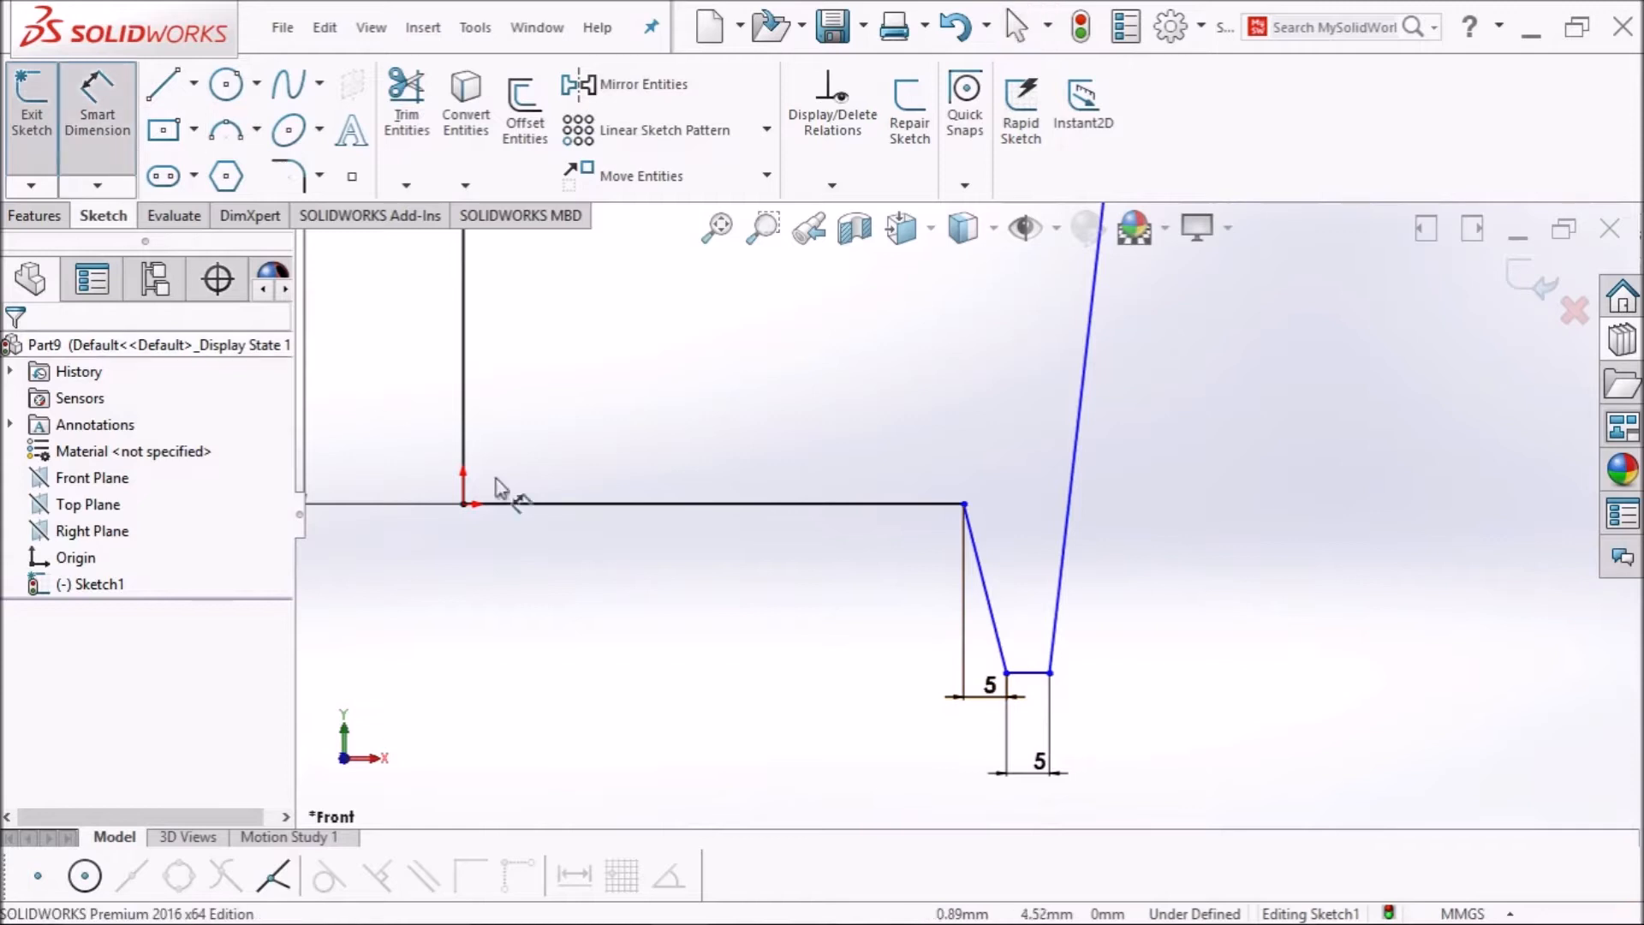
left_click(1008, 676)
left_click(965, 505)
left_click(882, 565)
type("5")
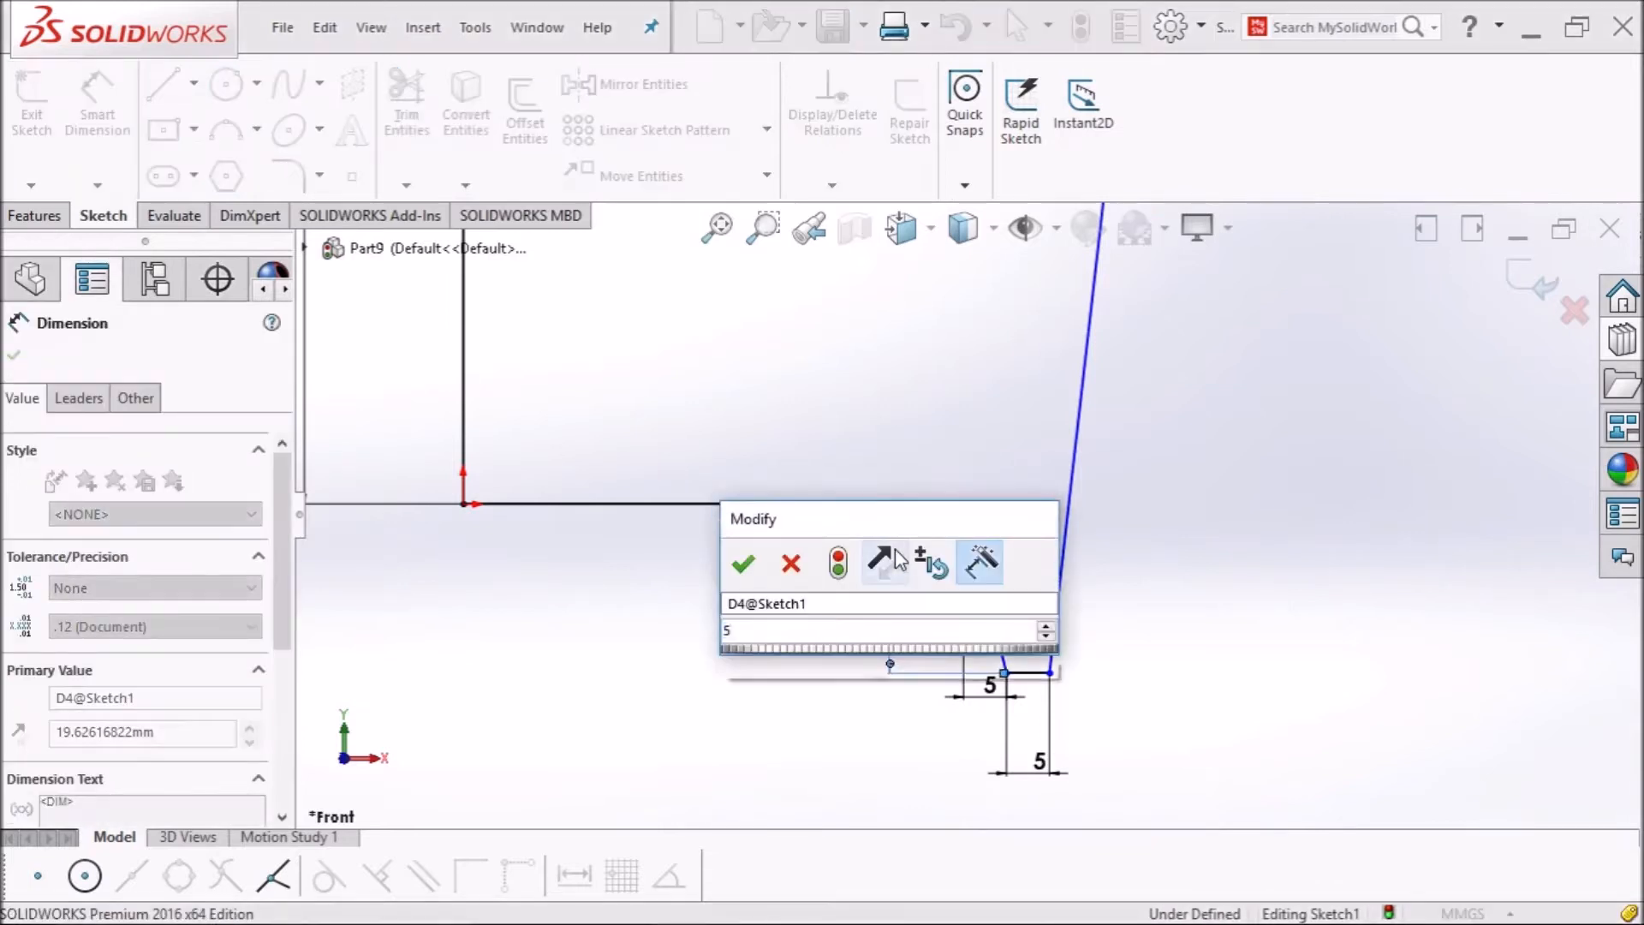
key("Return")
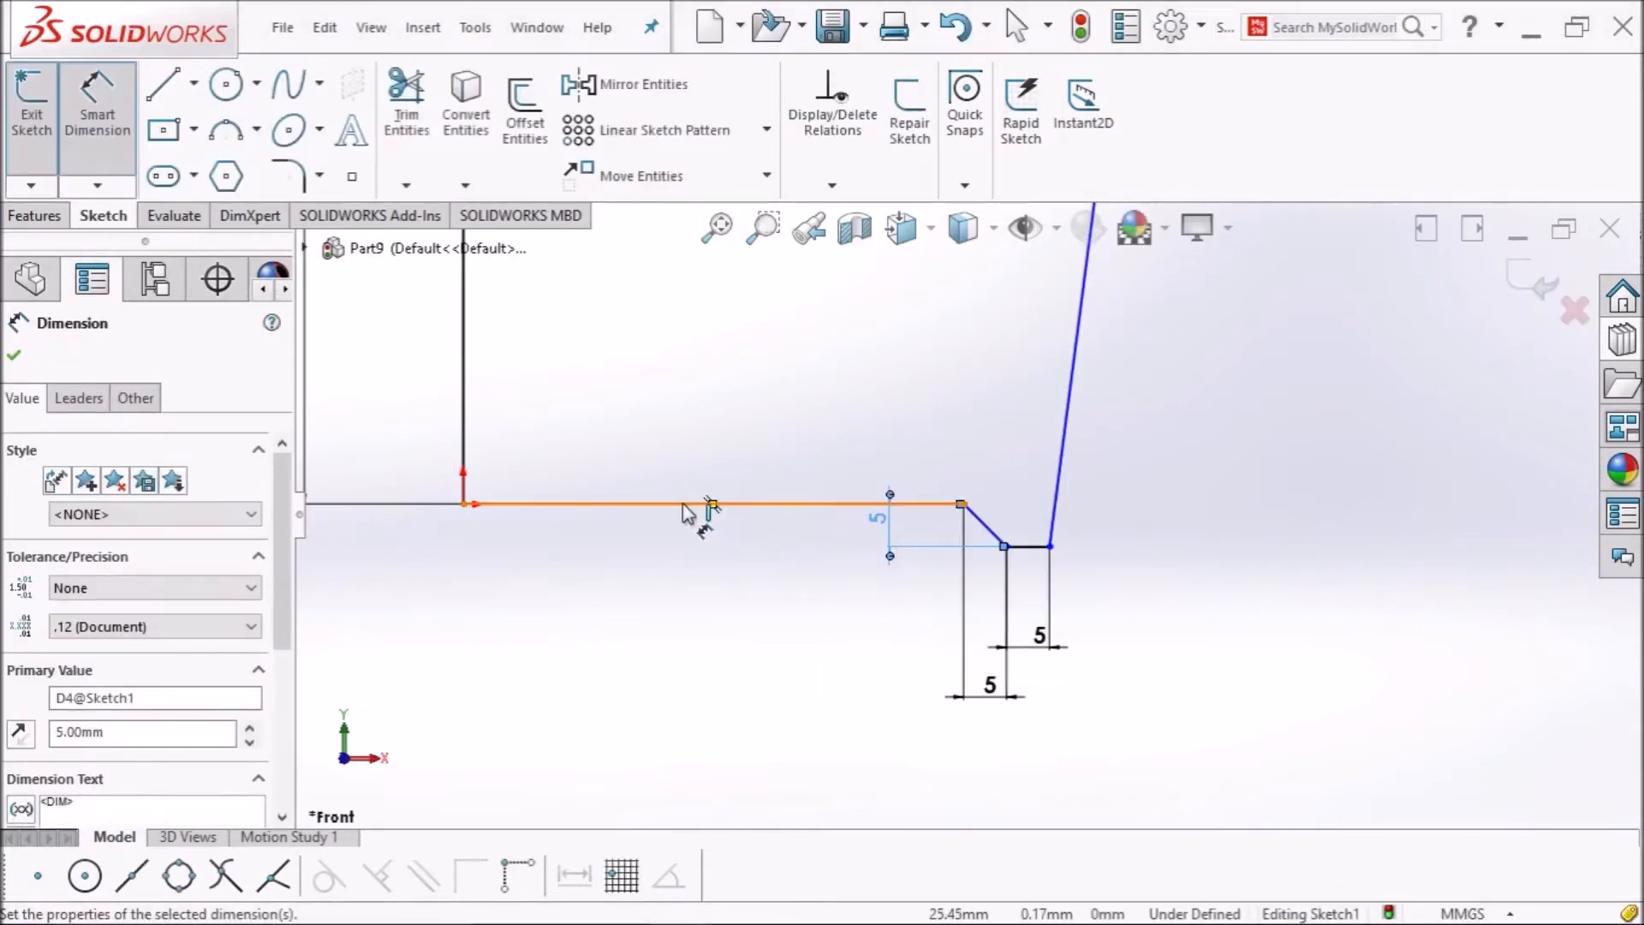
Dimension the horizontal line starting at the origin to 40 mm.
left_click(695, 505)
left_click(732, 615)
type("40")
key("Return")
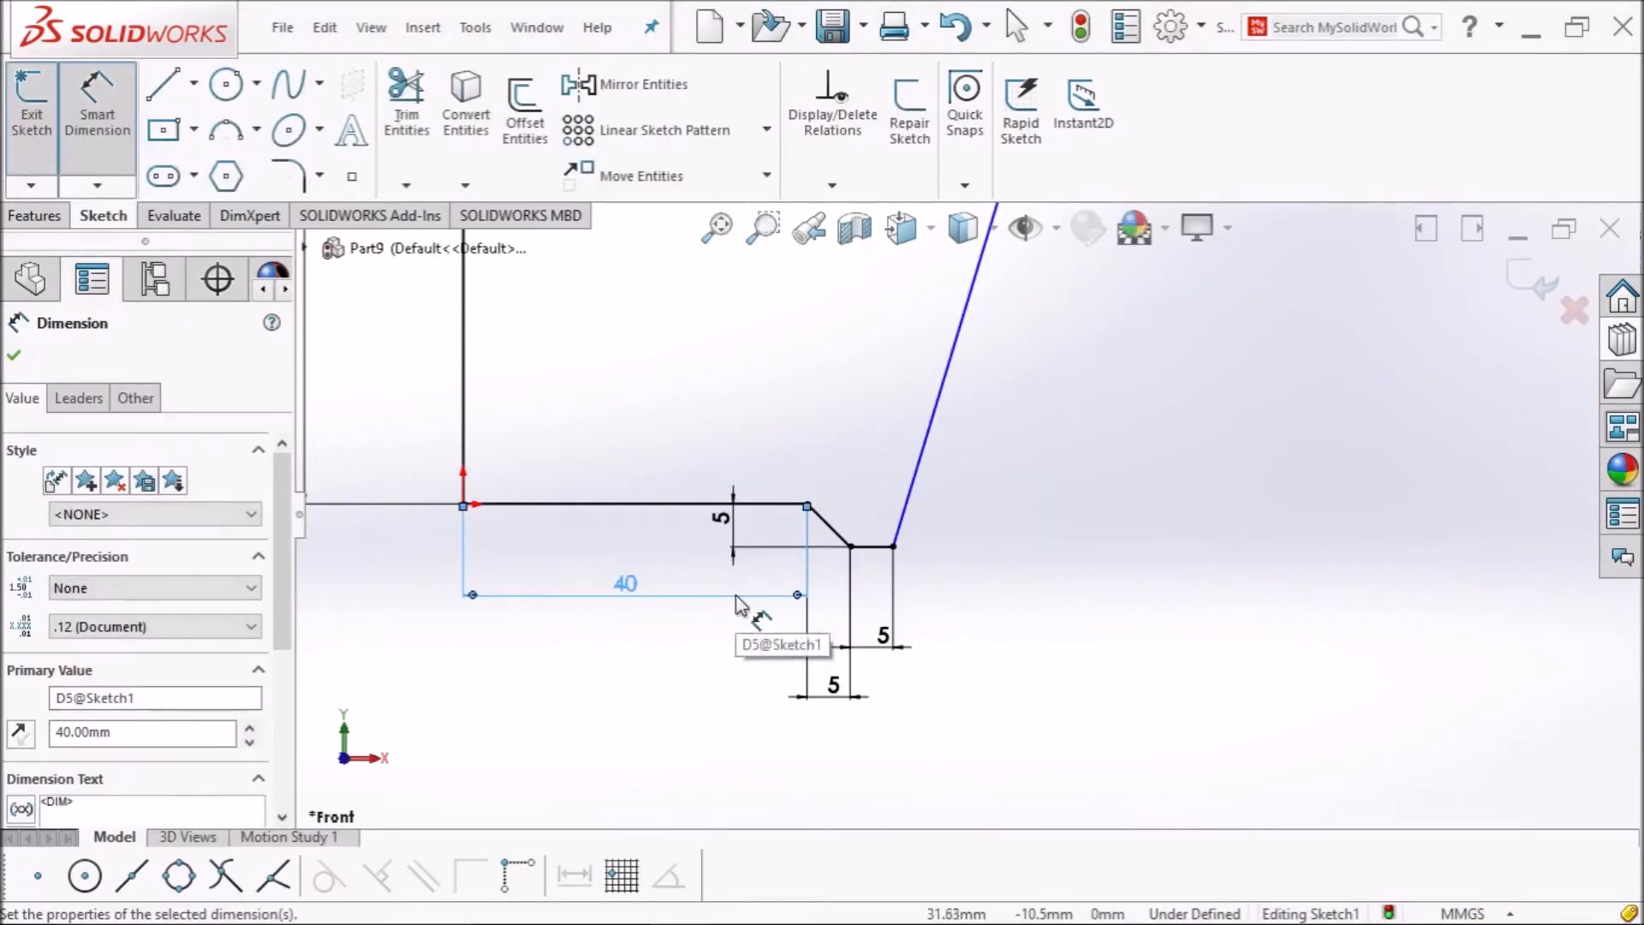
key("Escape")
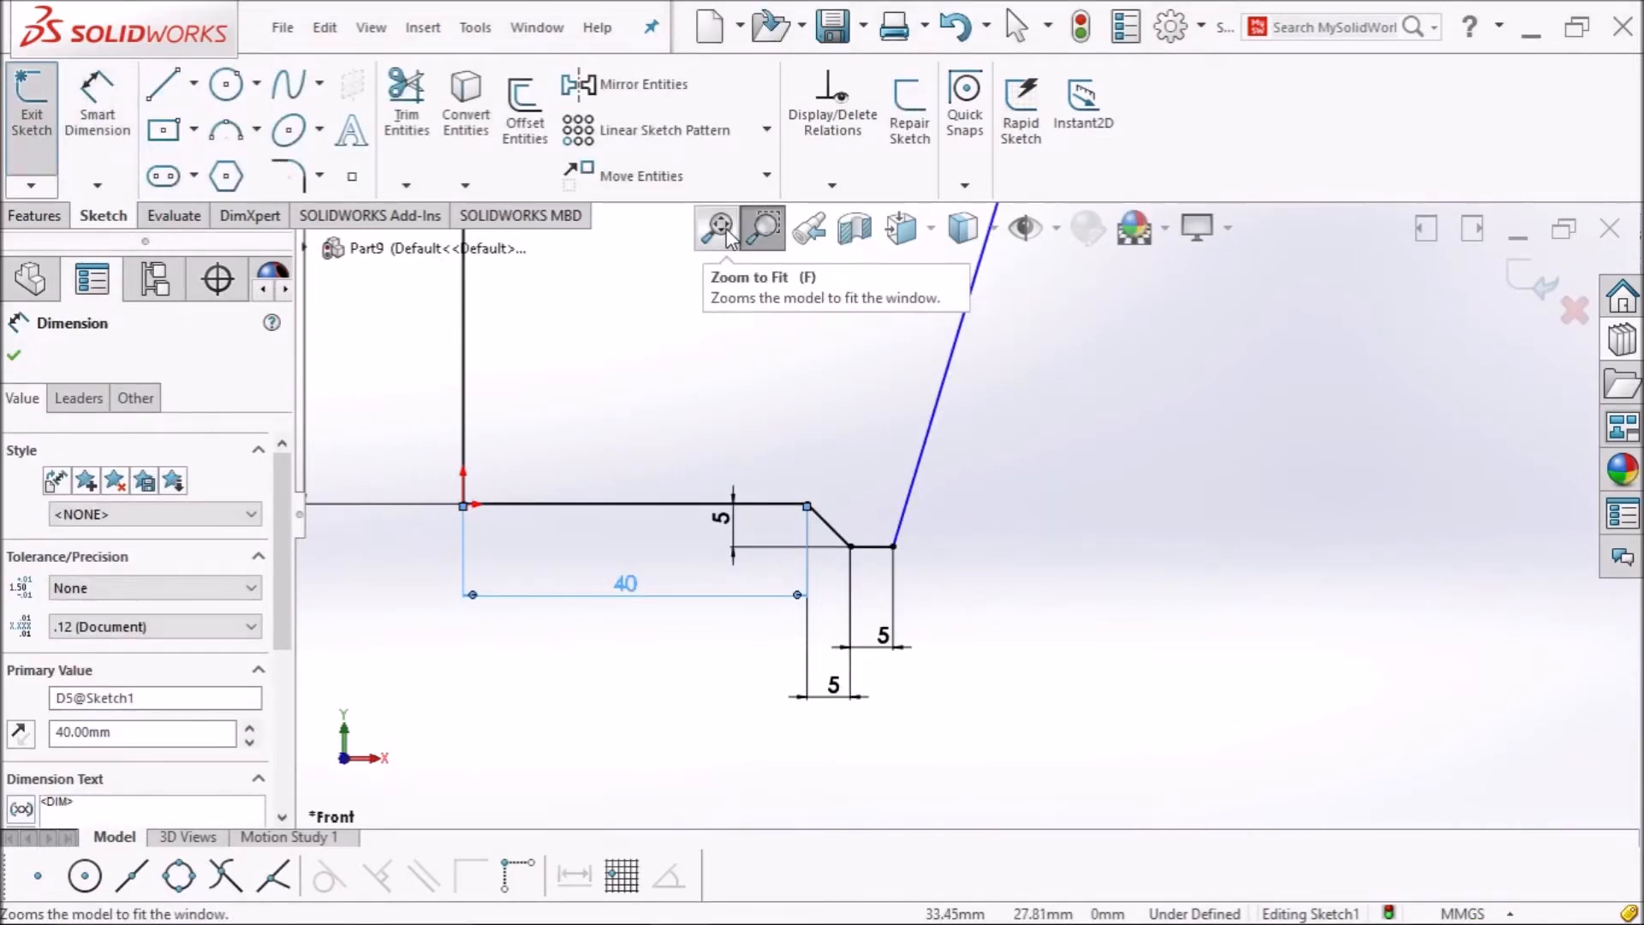
Add a horizontal relation between the top endpoint of the vertical line and the top endpoint of the long side spline.
left_click(723, 232)
key("d")
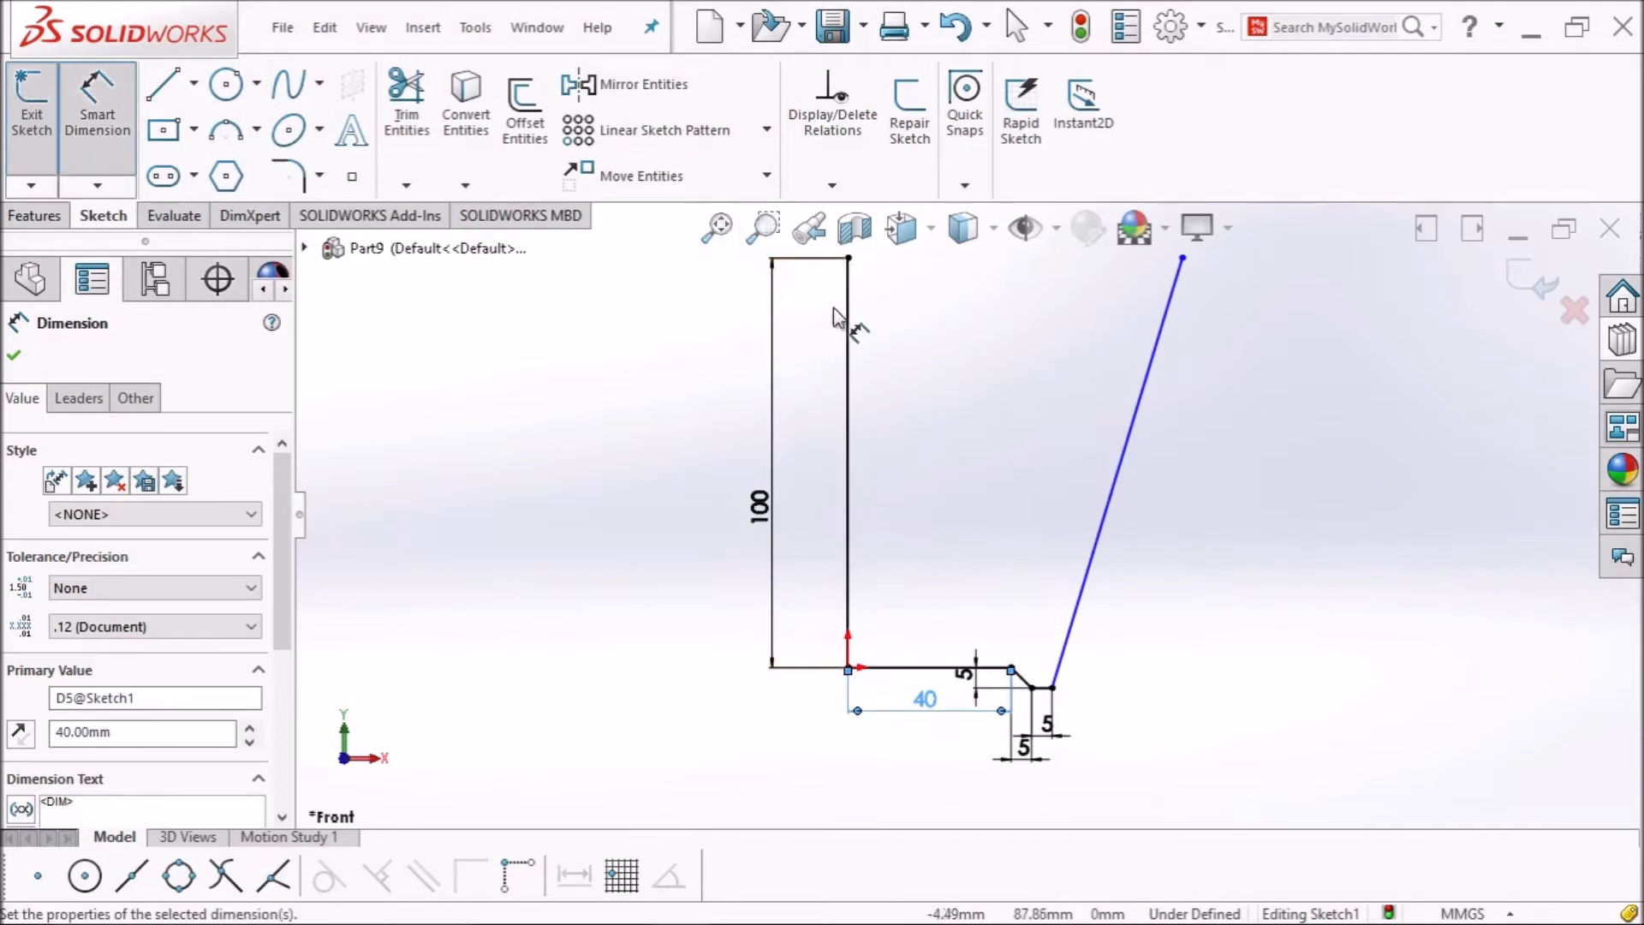
scroll(860, 300, "up", 2)
scroll(969, 345, "down", 1)
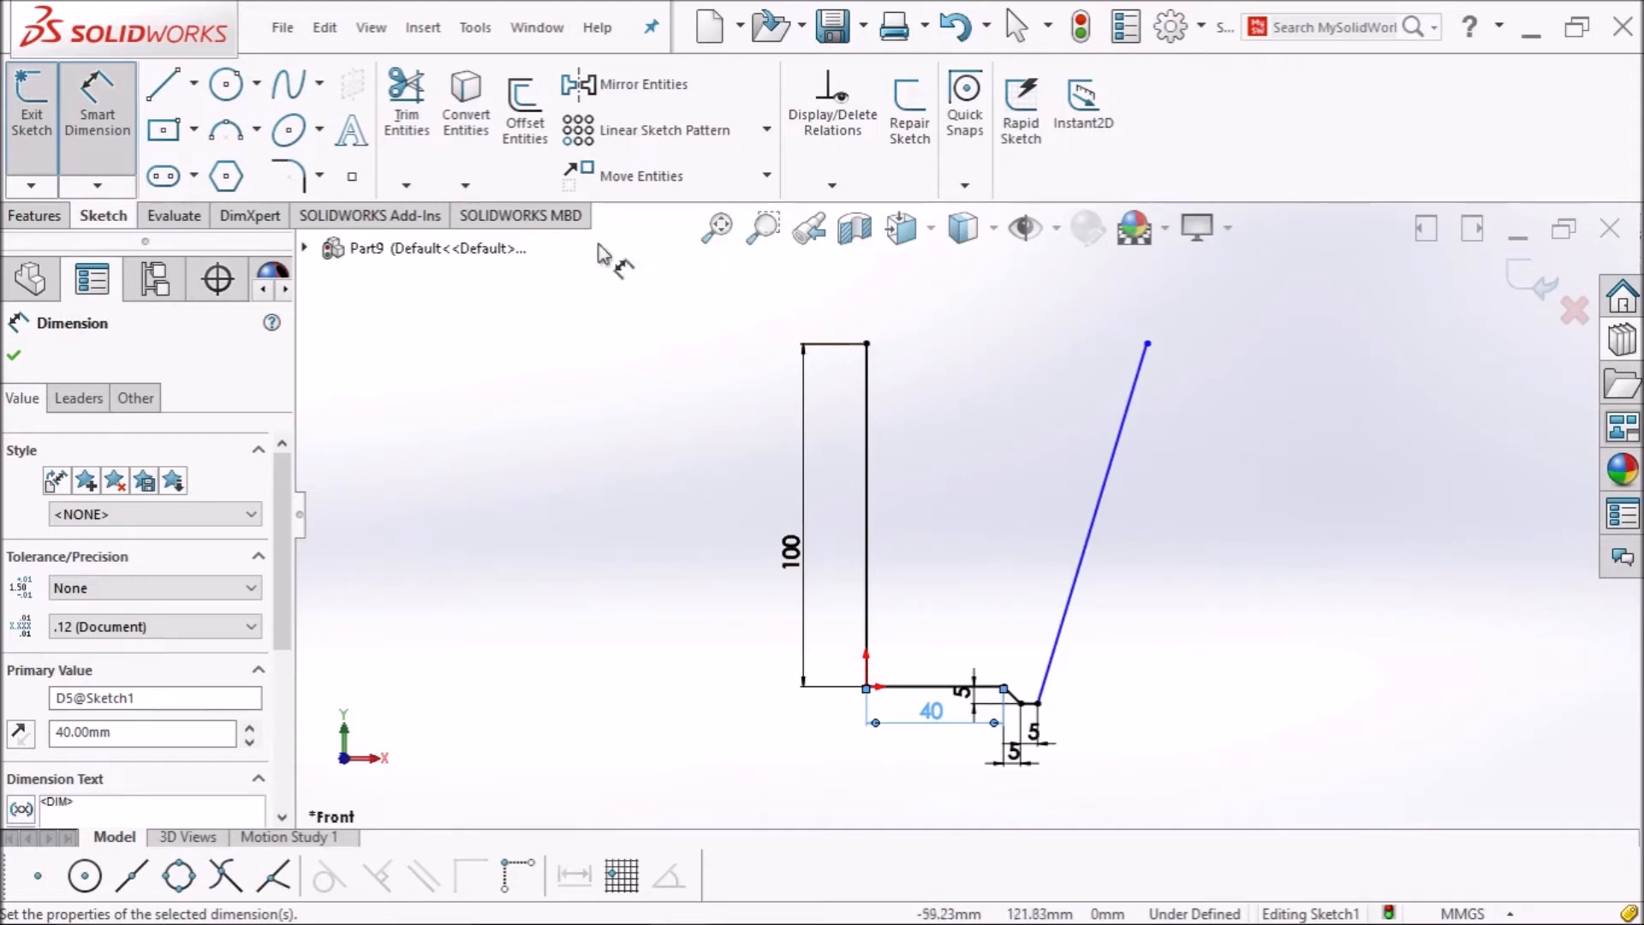
key("Escape")
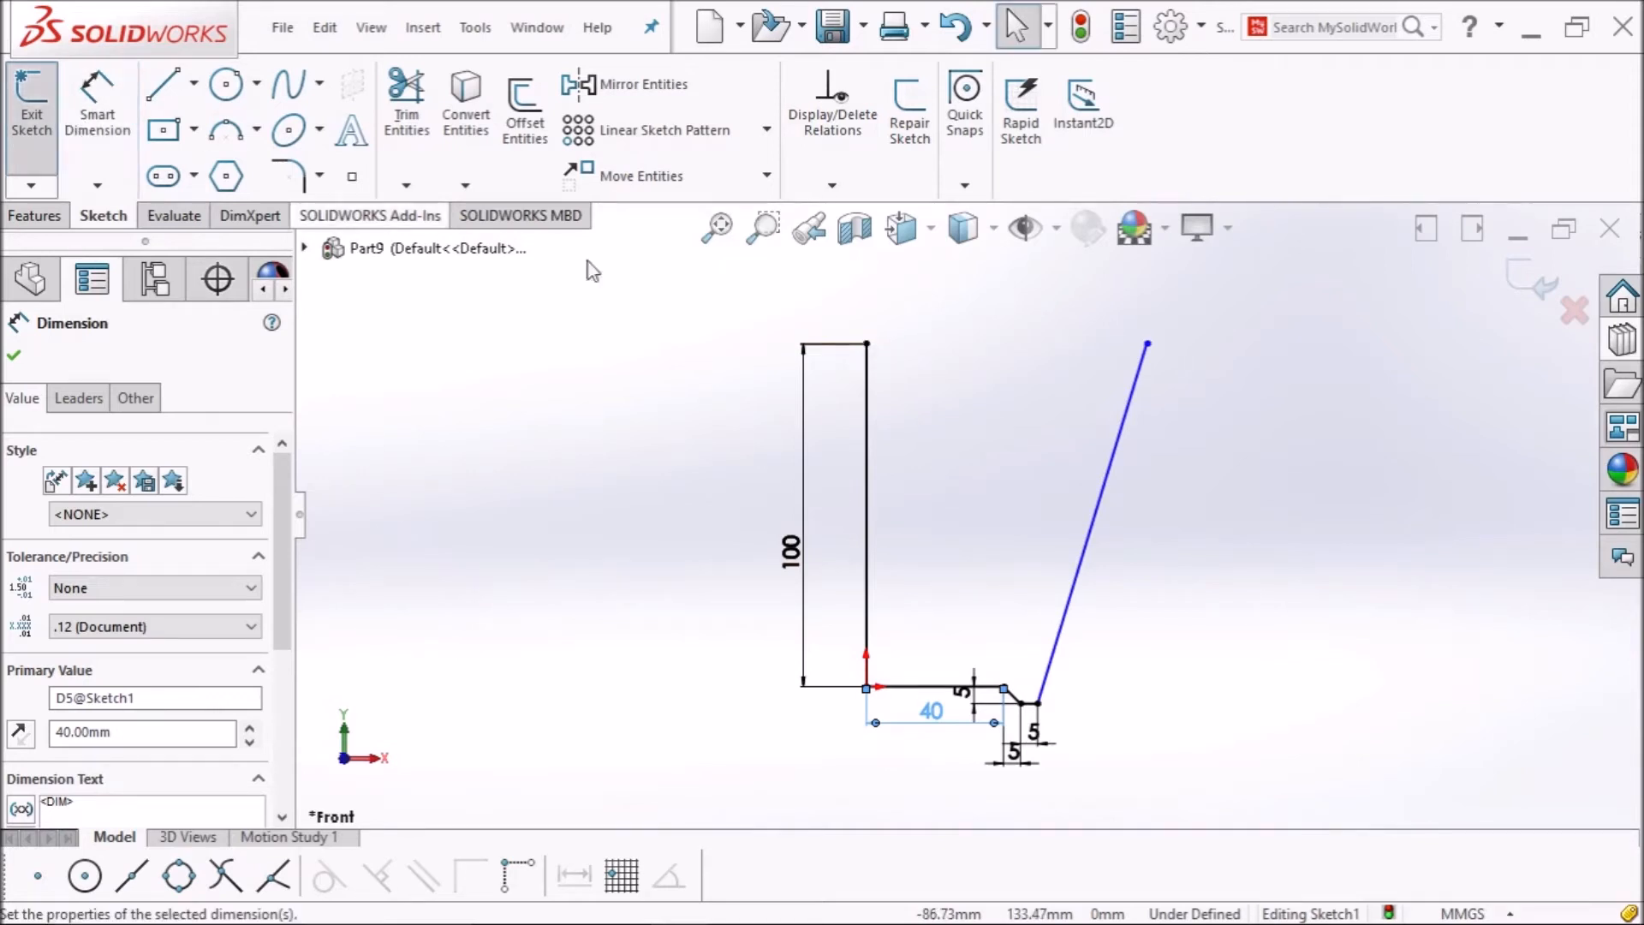
left_click(867, 343)
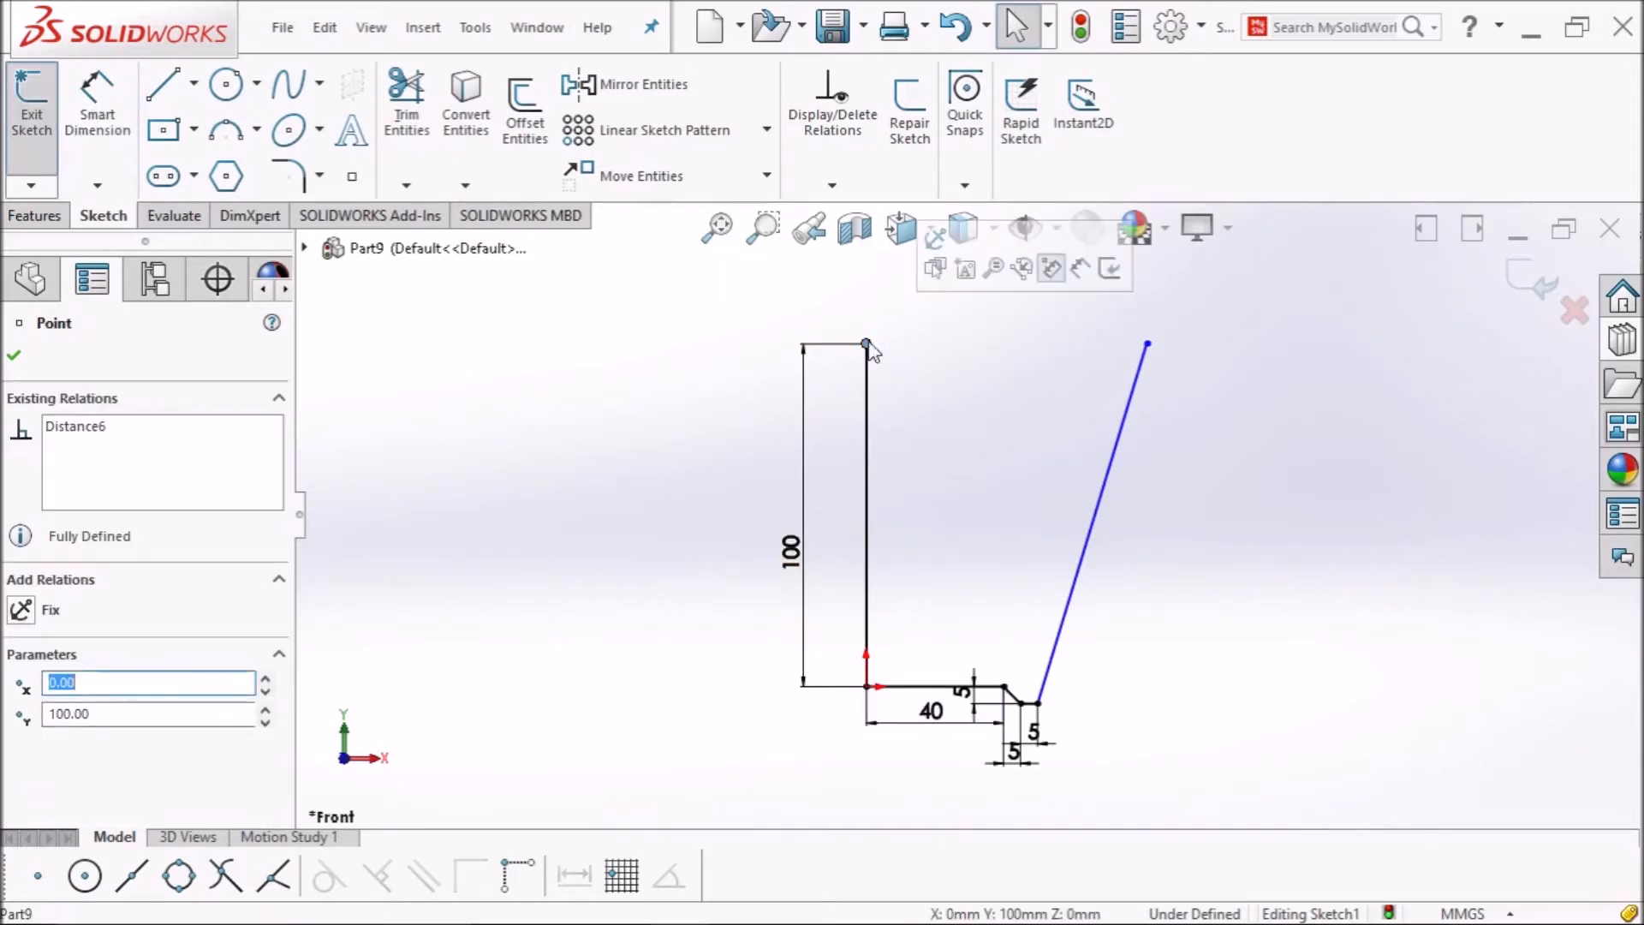
left_click(1148, 344, "ctrl")
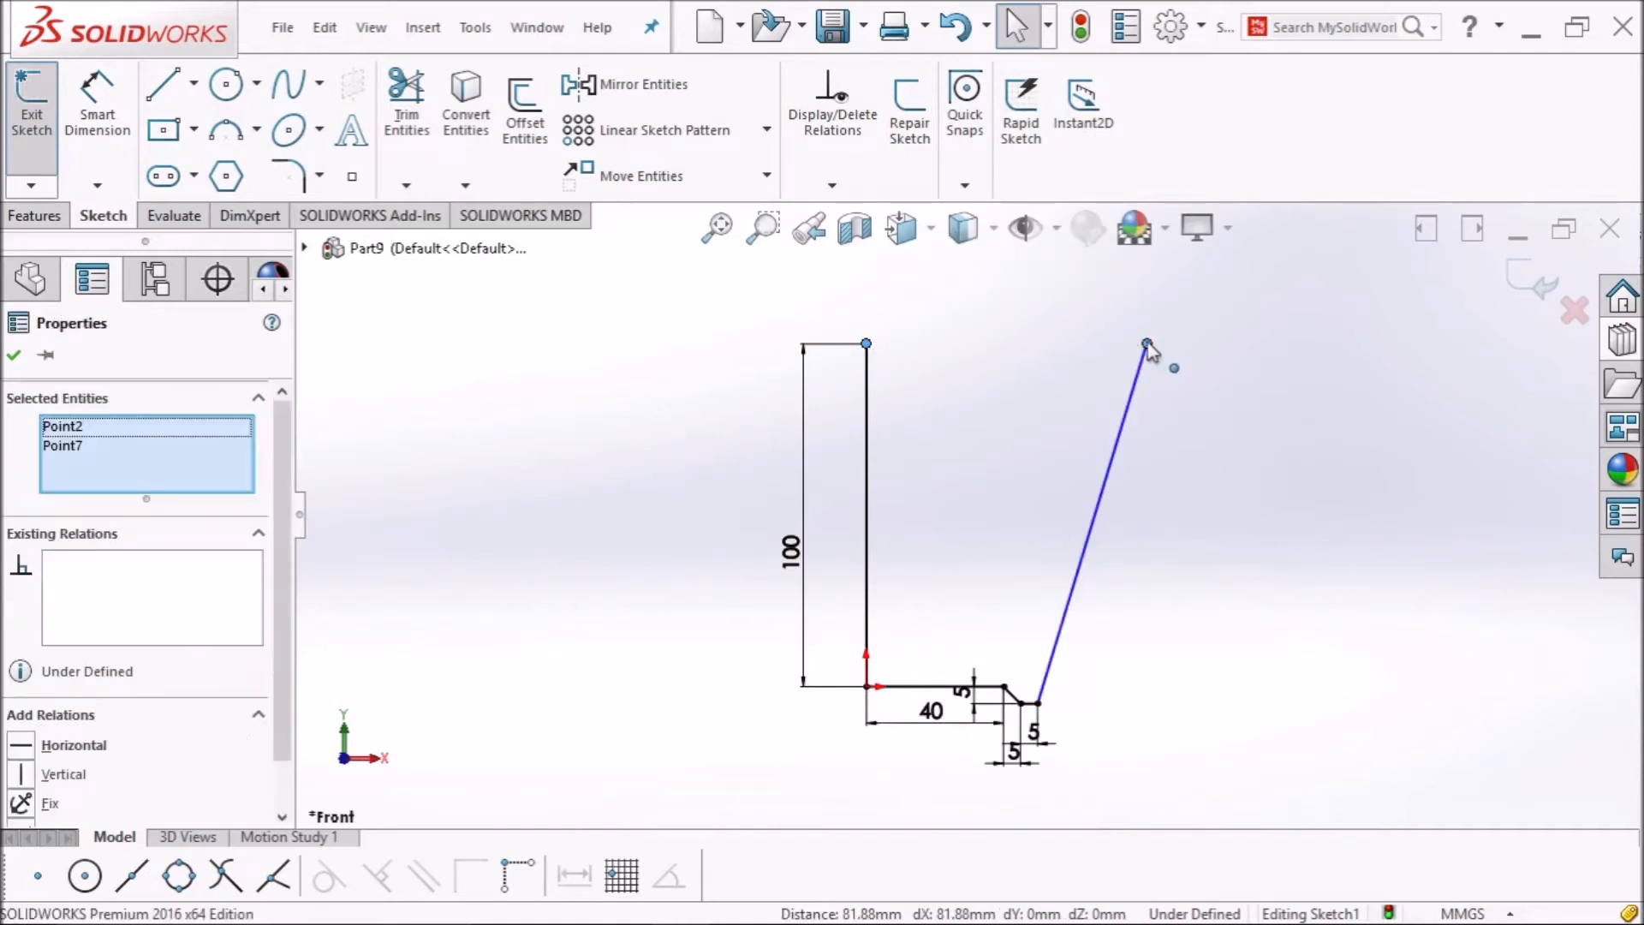
left_click(20, 751)
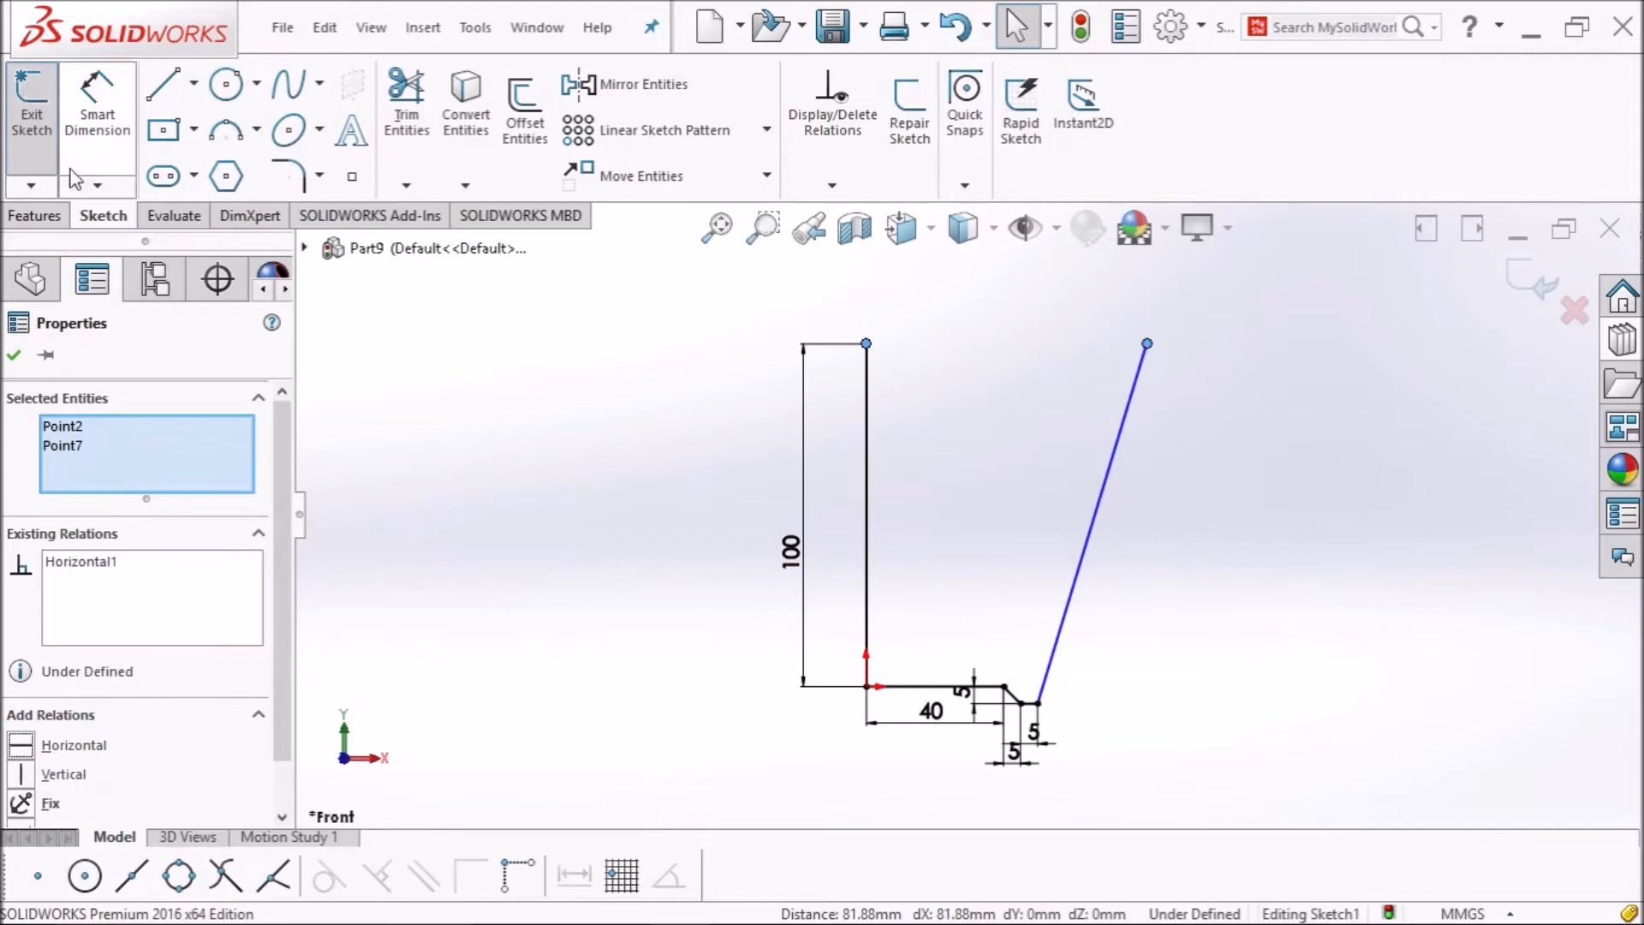
Dimension the distance between the top endpoints of the vertical line and the long side spline to 60 mm.
left_click(84, 151)
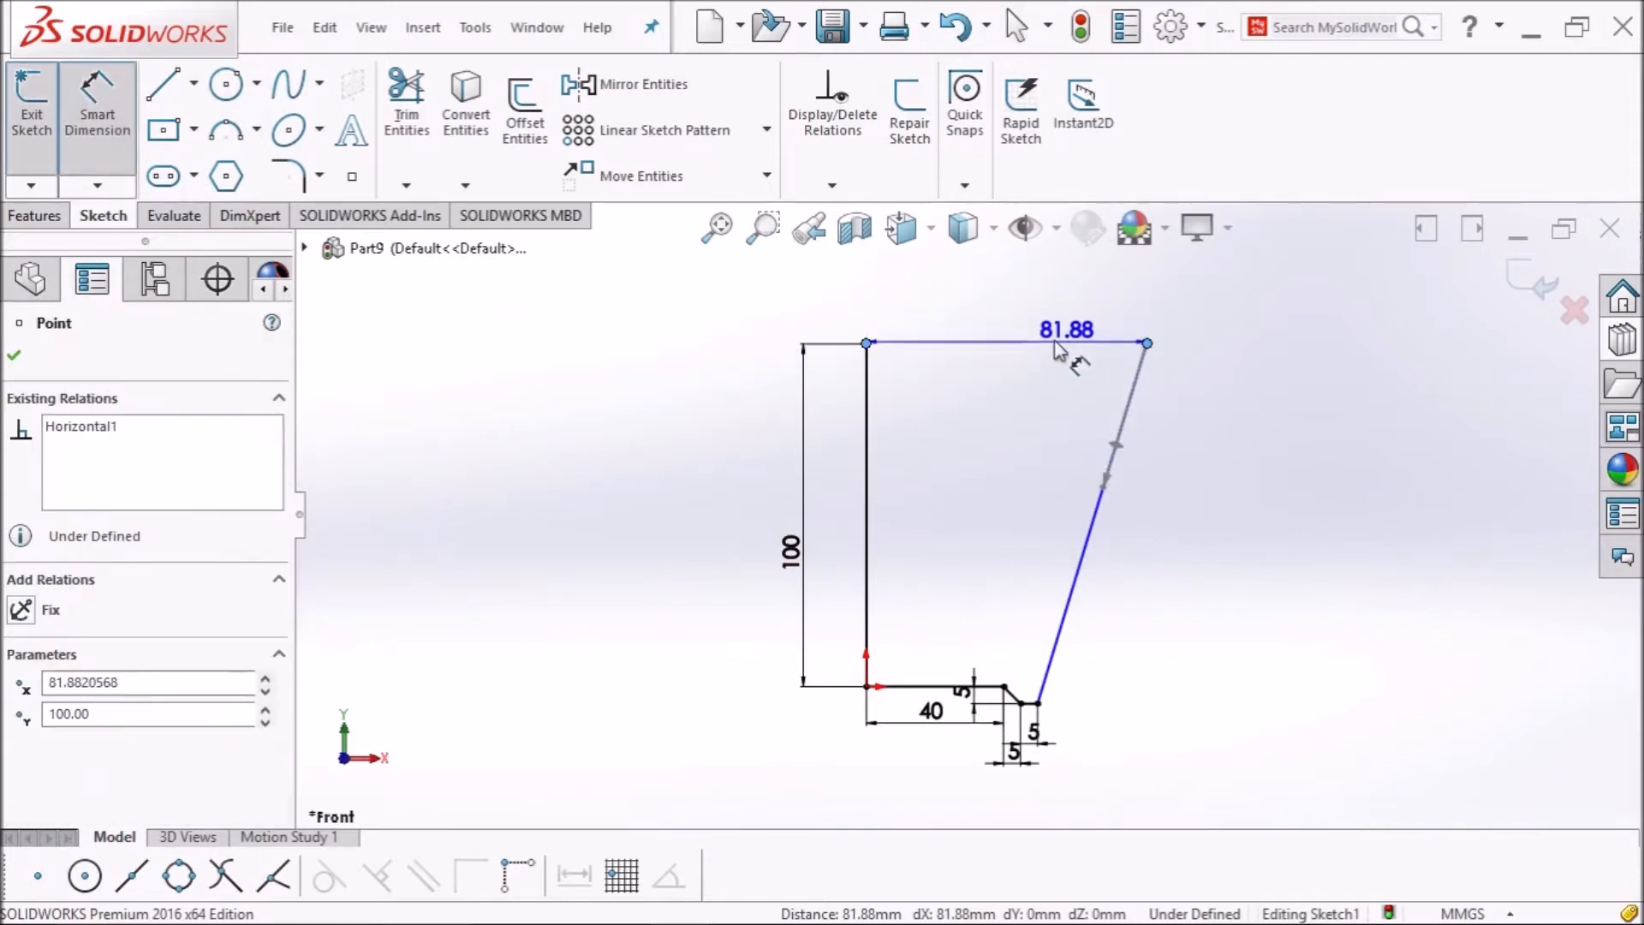
left_click(1055, 347)
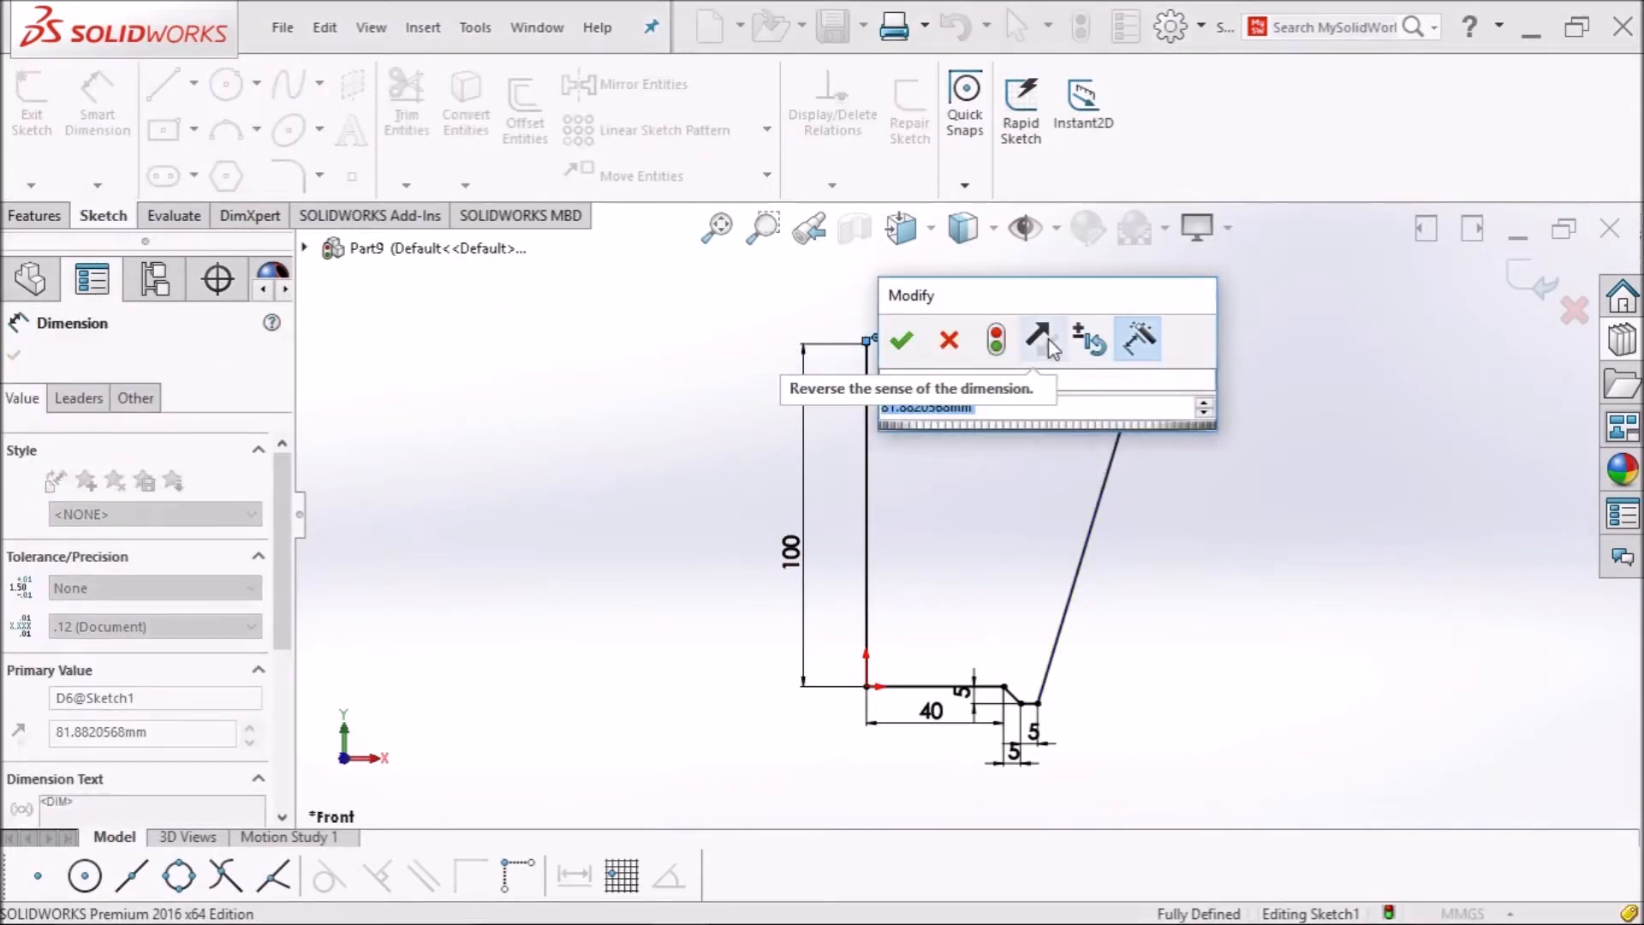
type("60")
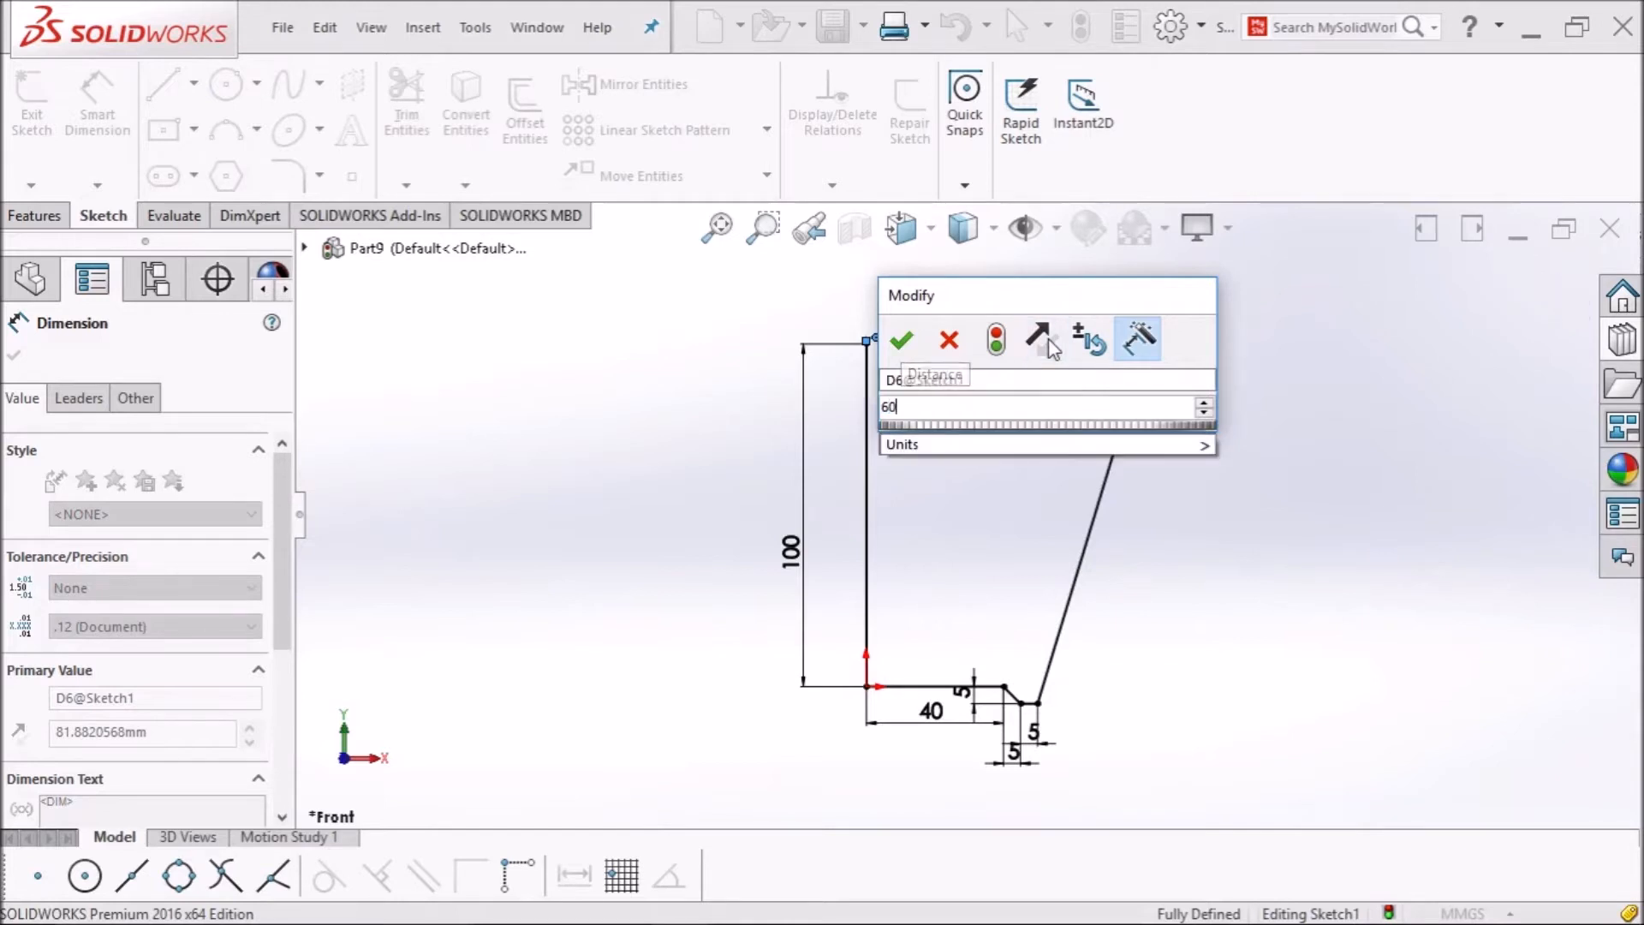
key("Return")
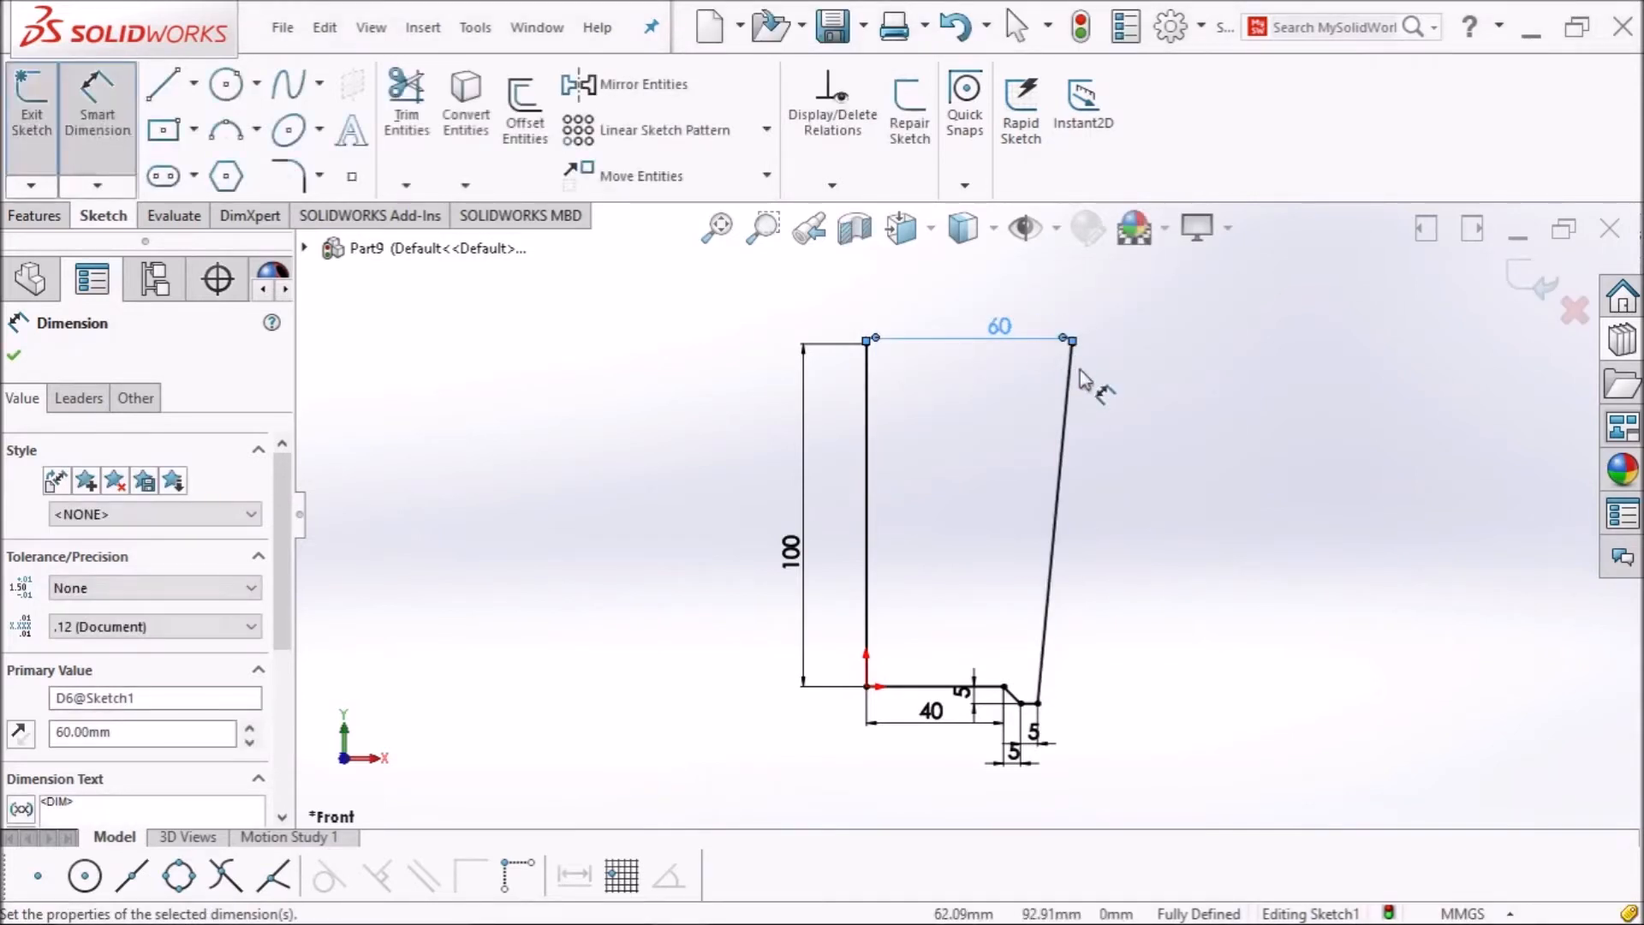
left_click(15, 358)
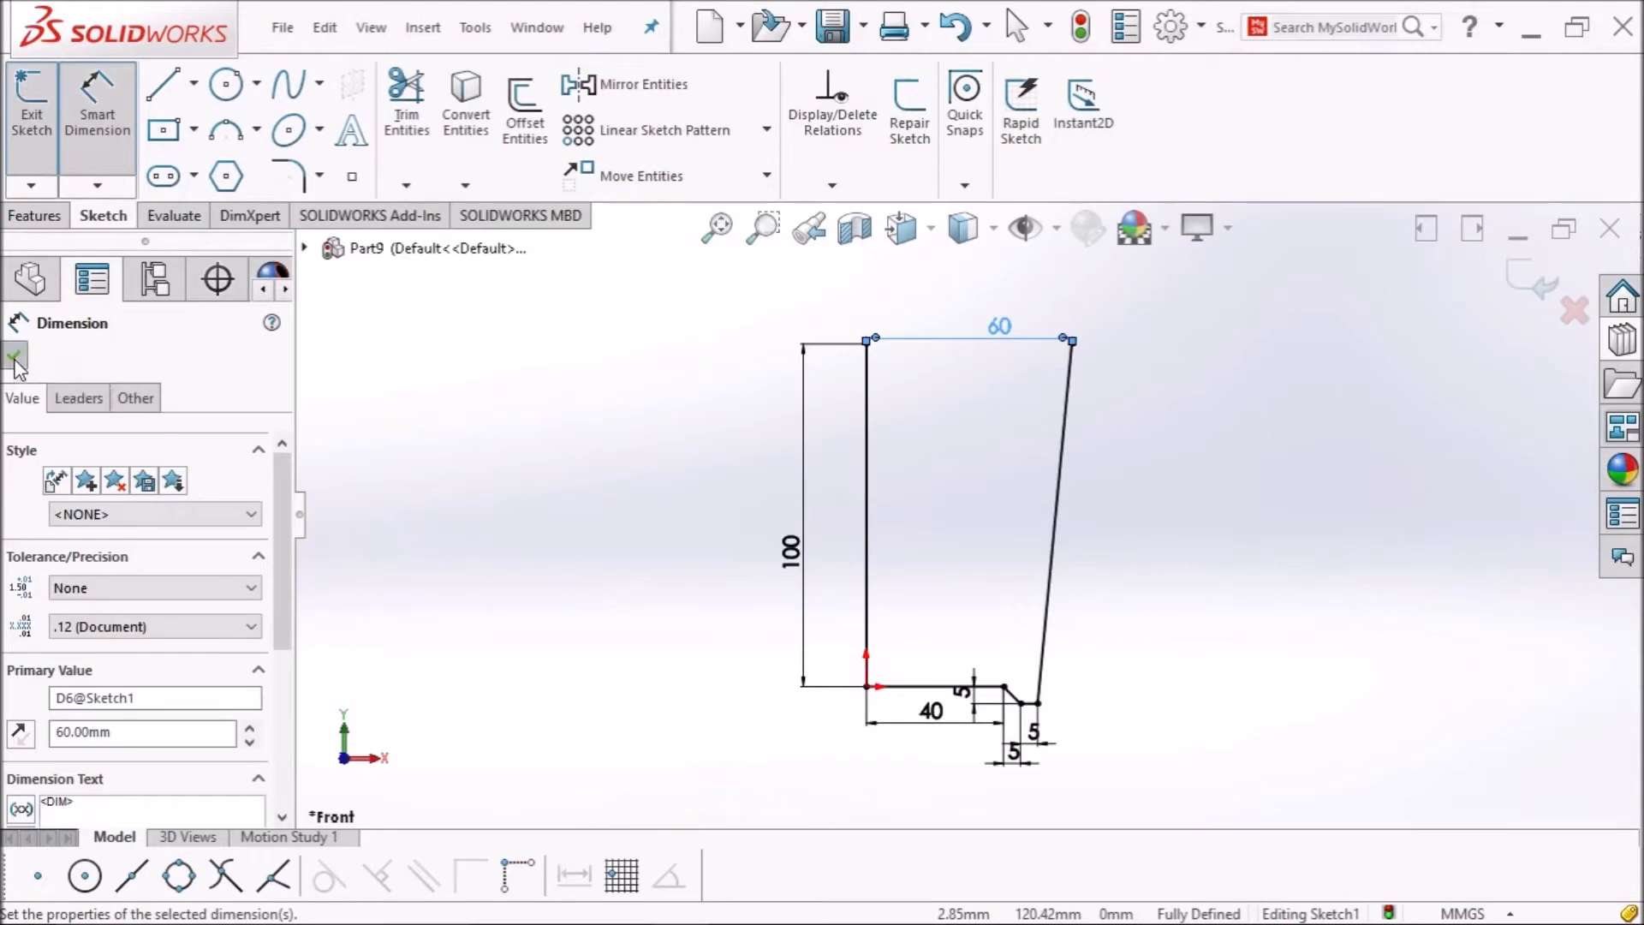
Make the tangent handle at the top end of the long side spline vertical.
left_click(1059, 482)
scroll(1027, 449, "down", 3)
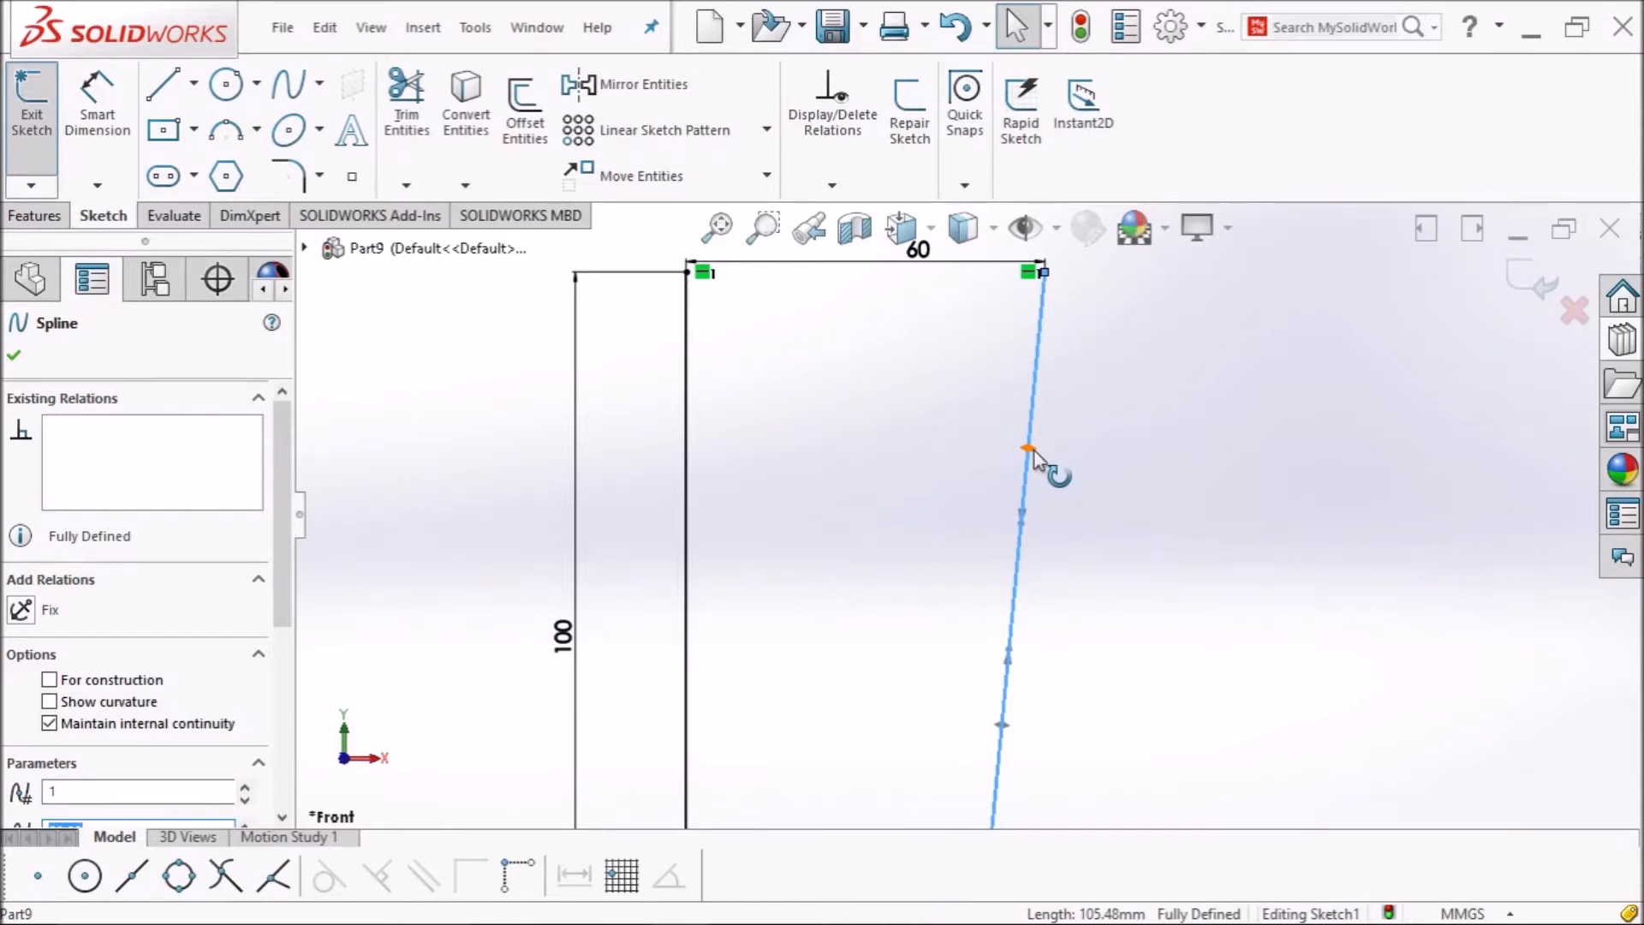
left_click(1031, 450)
left_click(19, 638)
Make the tangent handle at the bottom end of the long side spline horizontal.
scroll(731, 651, "down", 2)
scroll(815, 642, "up", 3)
scroll(1033, 706, "down", 2)
scroll(1033, 706, "down", 2)
left_click(1083, 620)
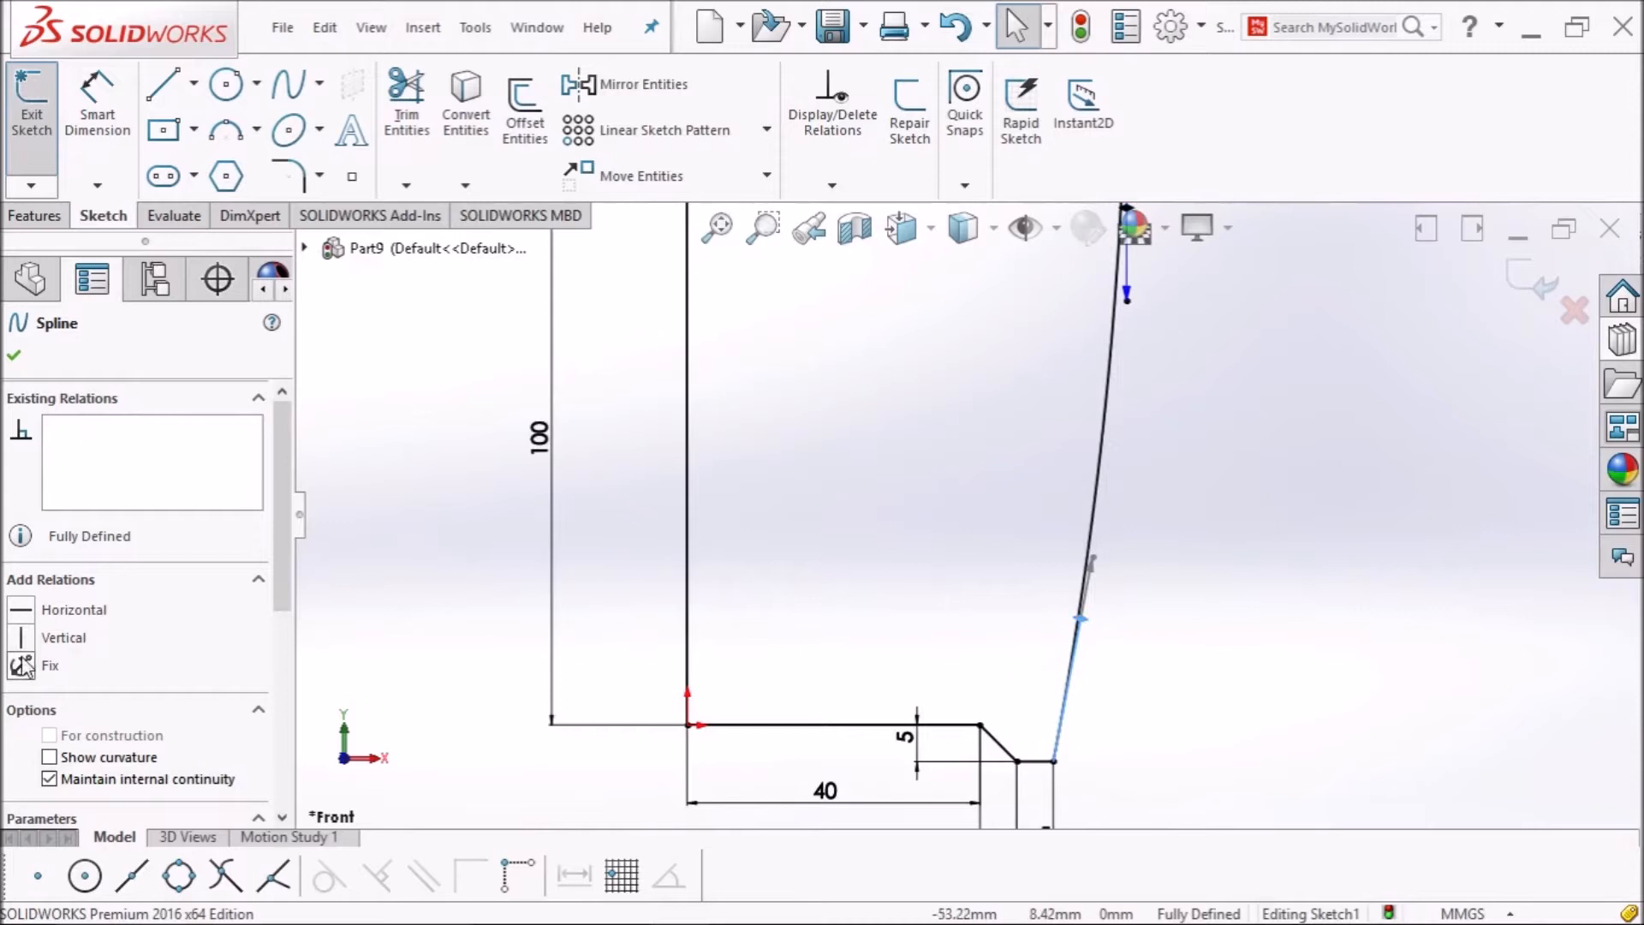
left_click(21, 610)
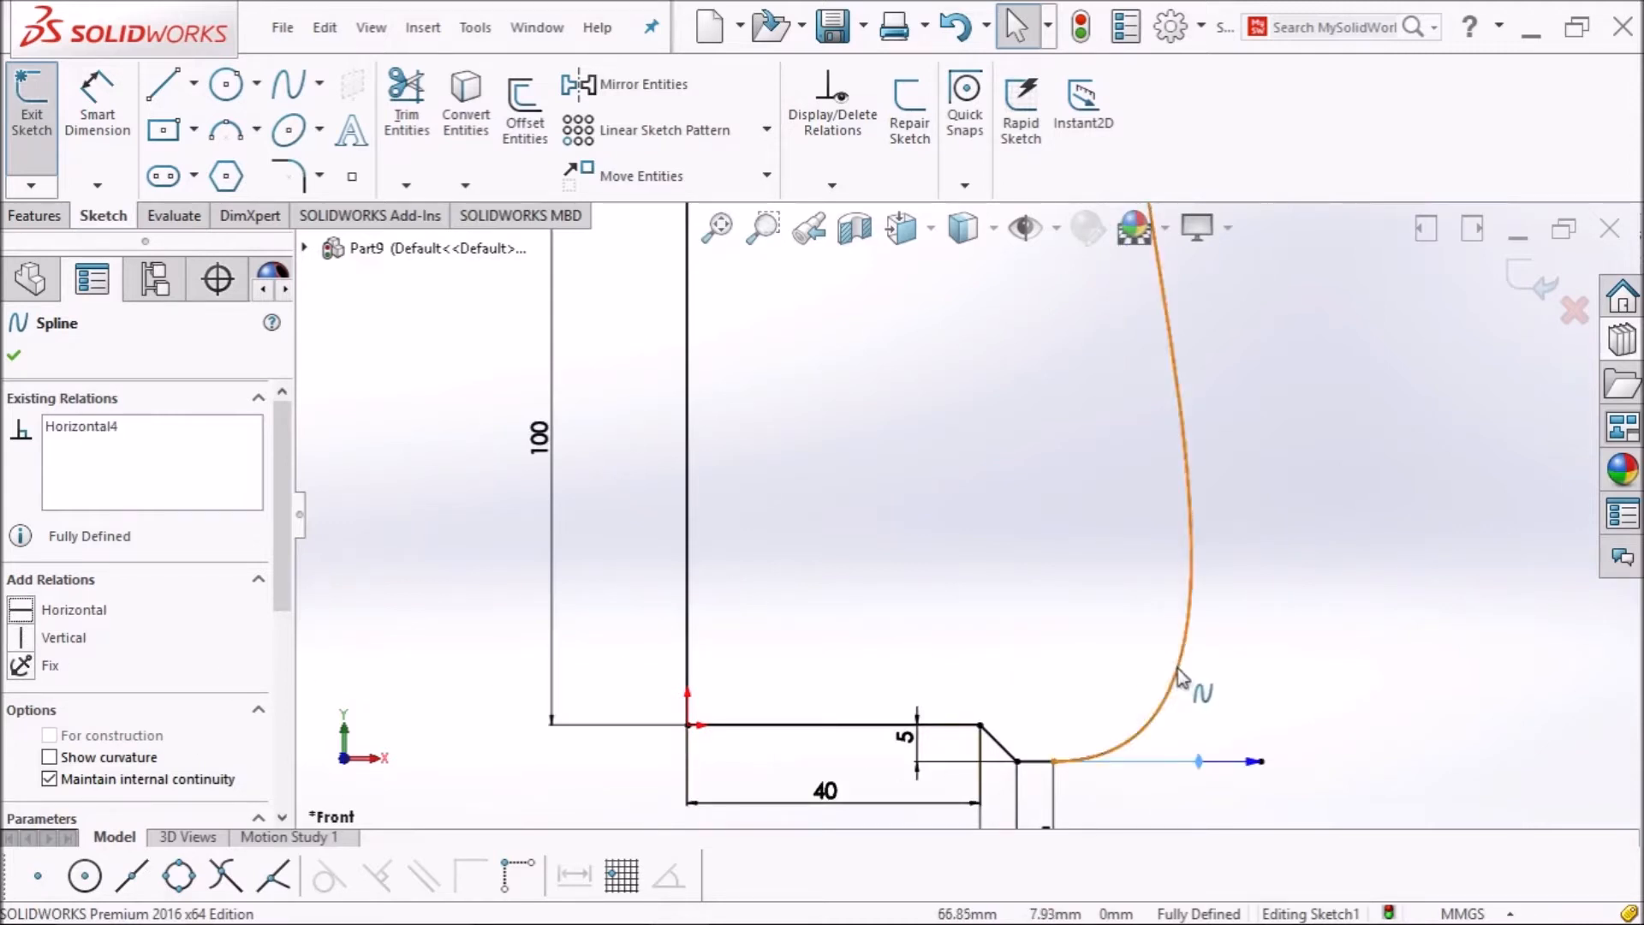
Dimension the vertical tangent handle at the top of the long side spline to 100 mm.
scroll(1075, 539, "up", 3)
left_click(82, 137)
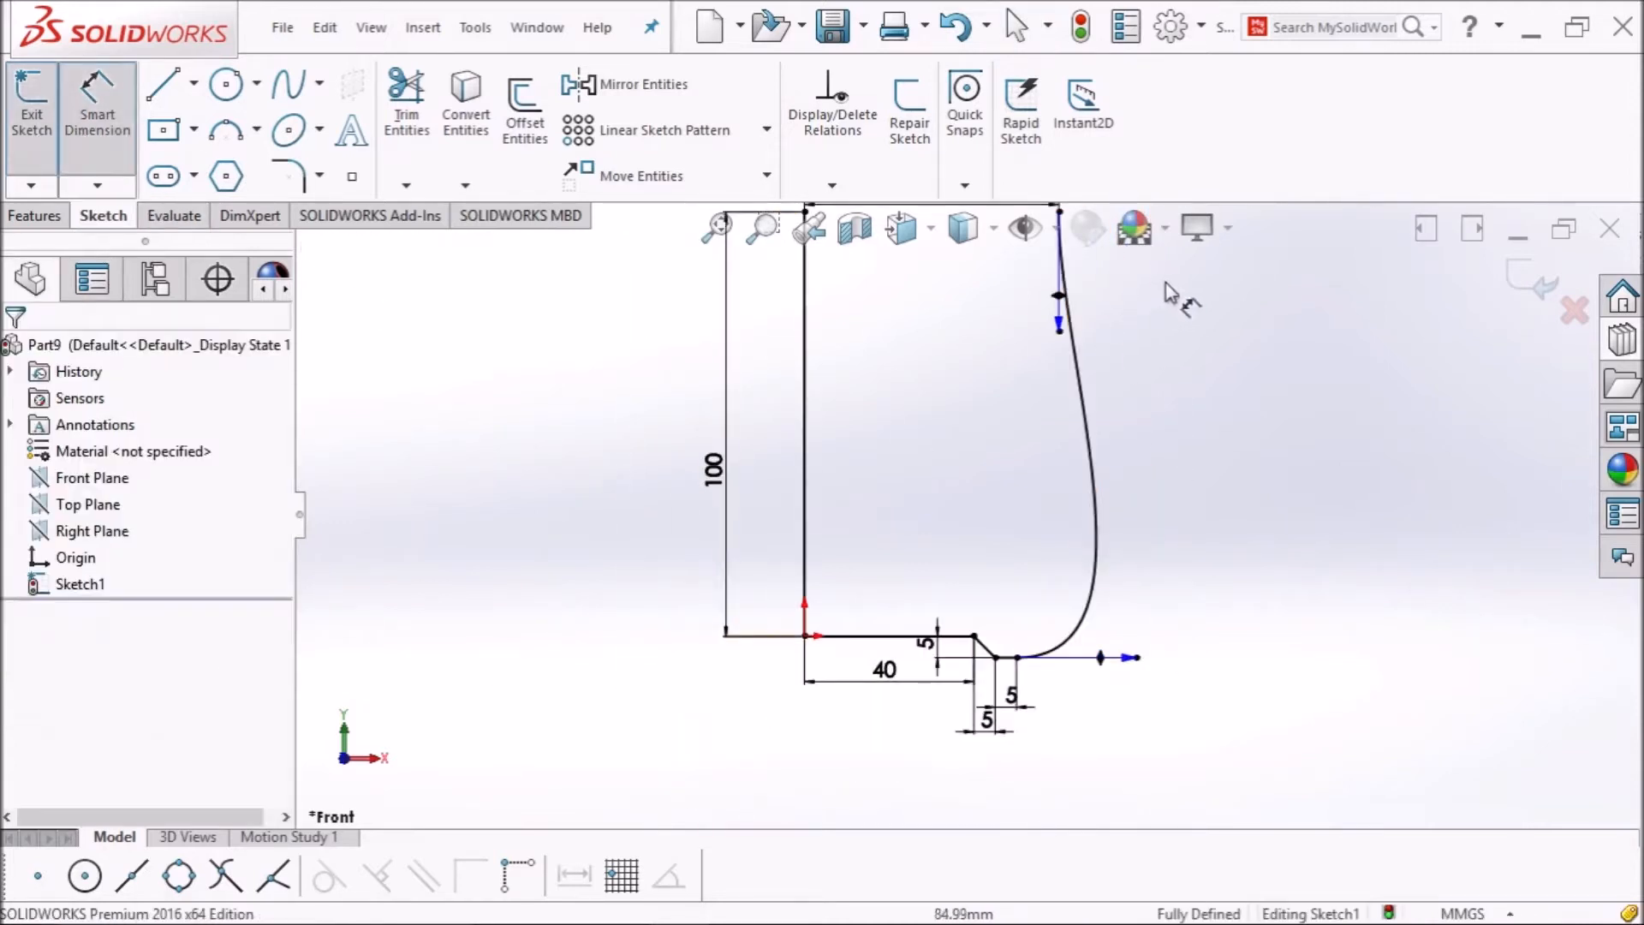
left_click(1066, 301)
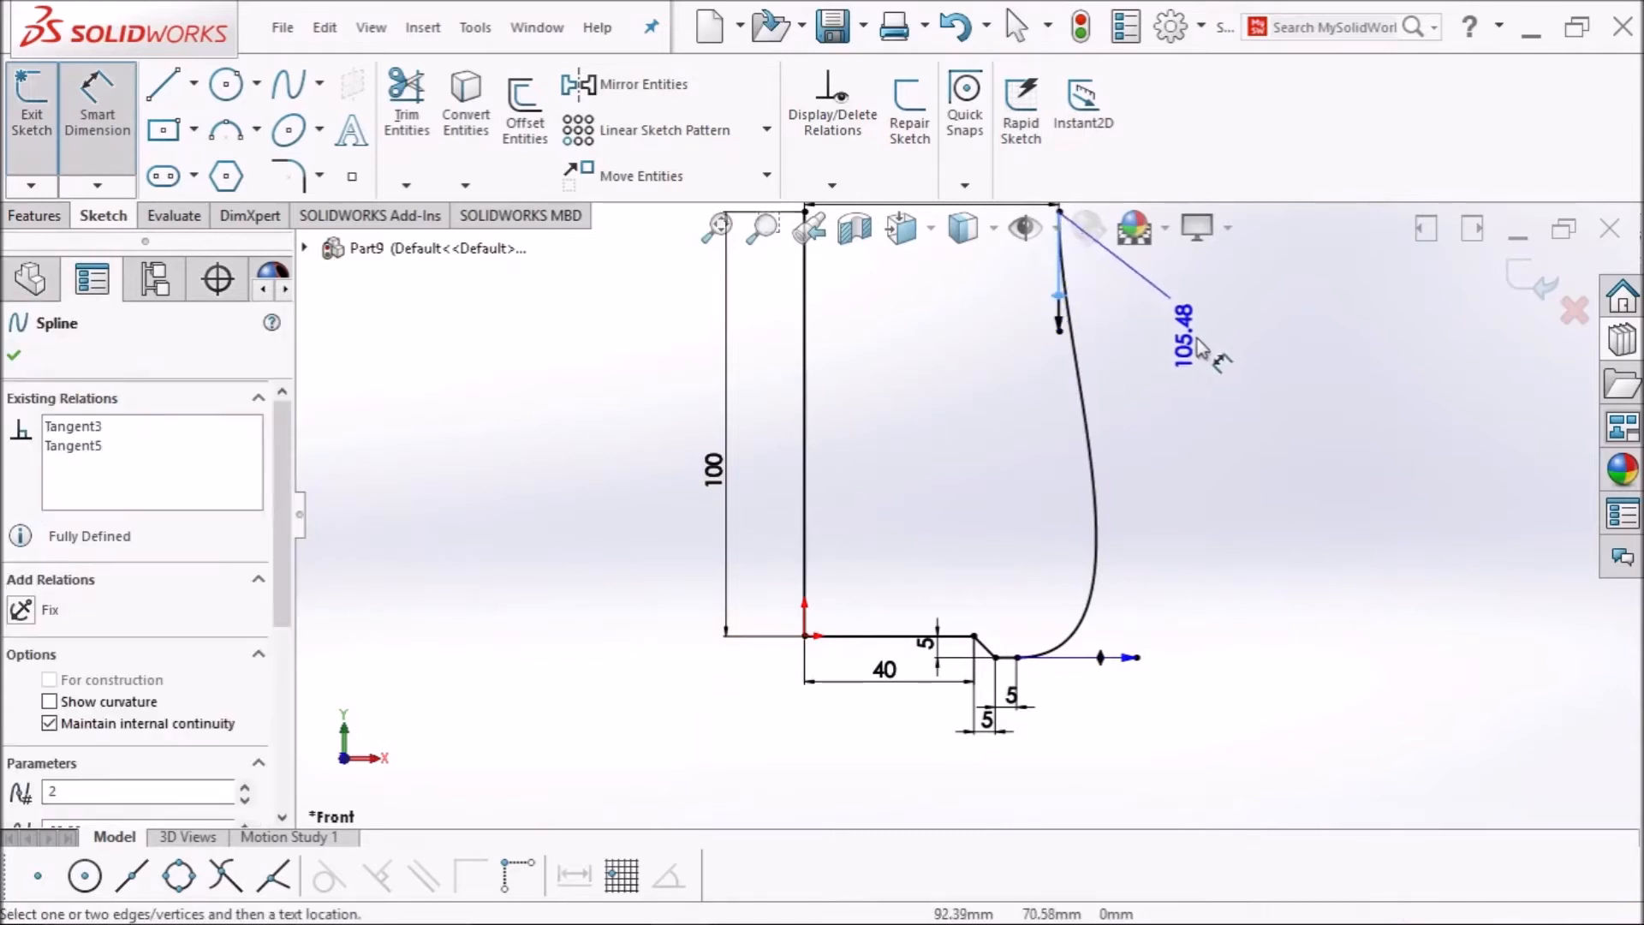
left_click(1209, 349)
type("100")
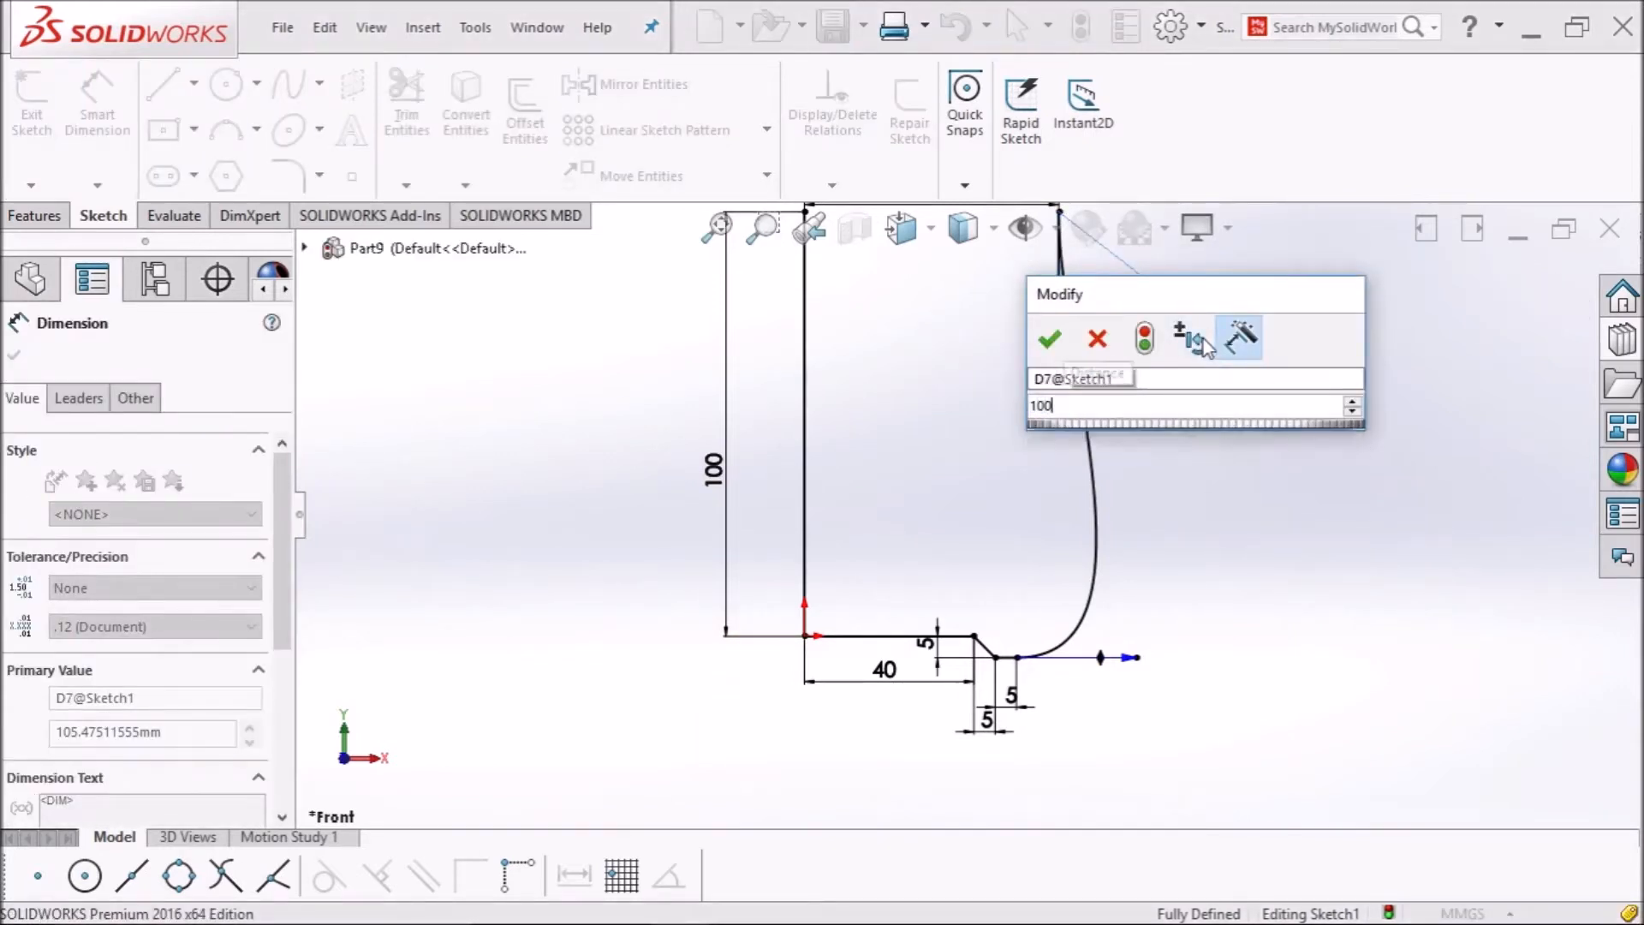
key("Return")
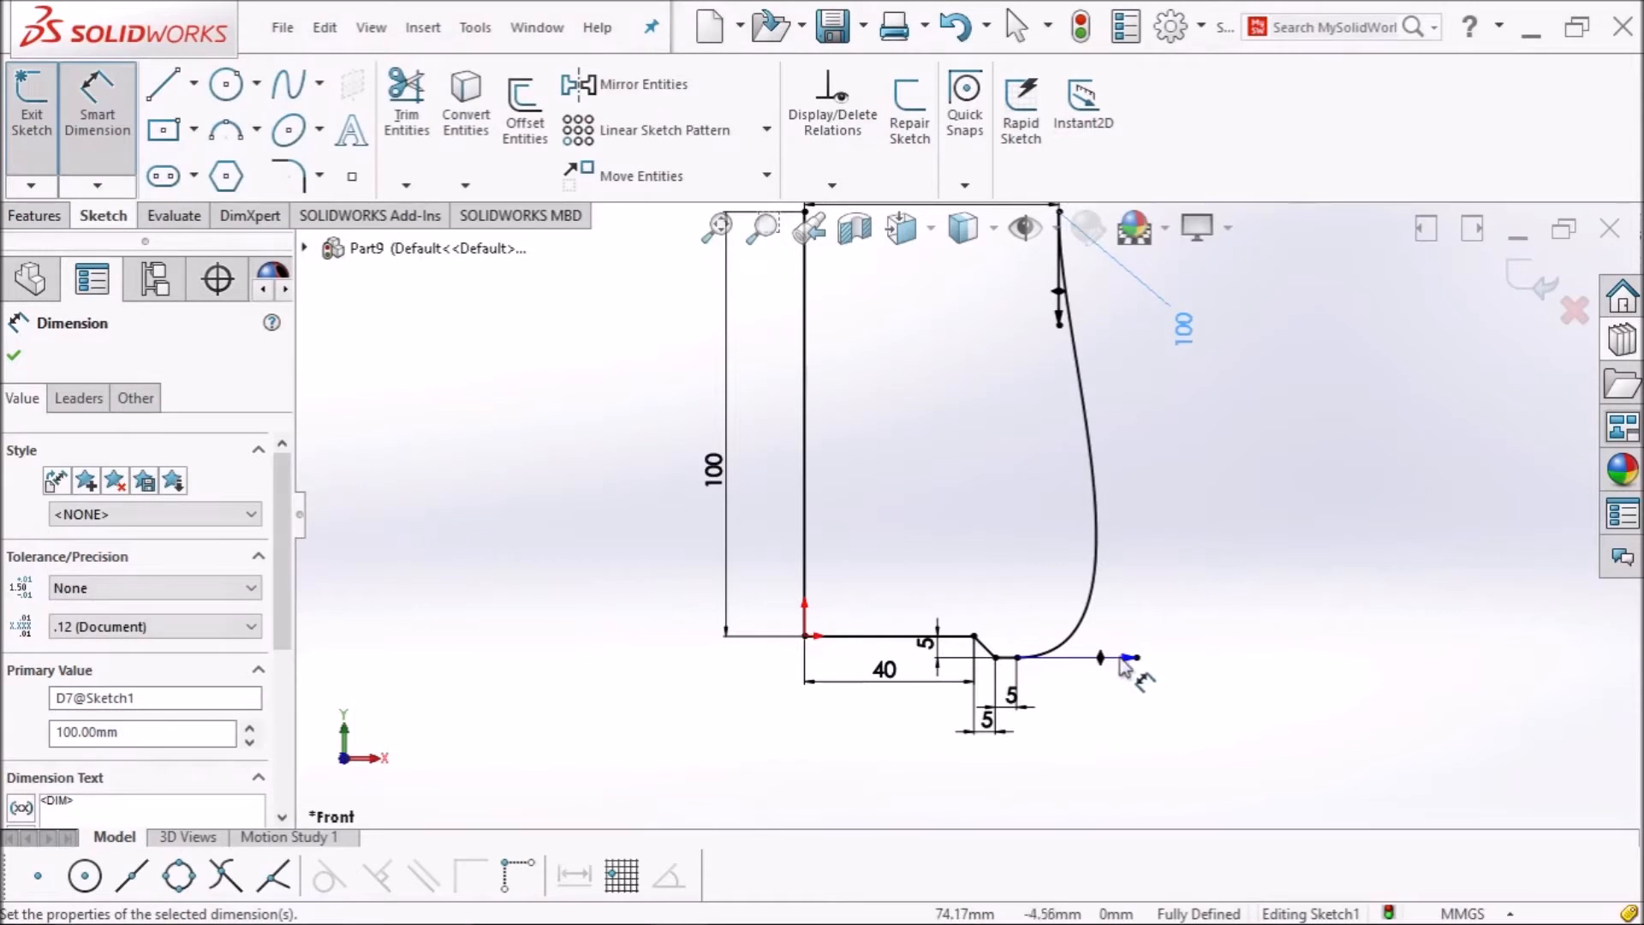
Dimension the horizontal tangent handle at the bottom of the long side spline to 30 mm.
left_click(1137, 659)
left_click(1247, 654)
type("30")
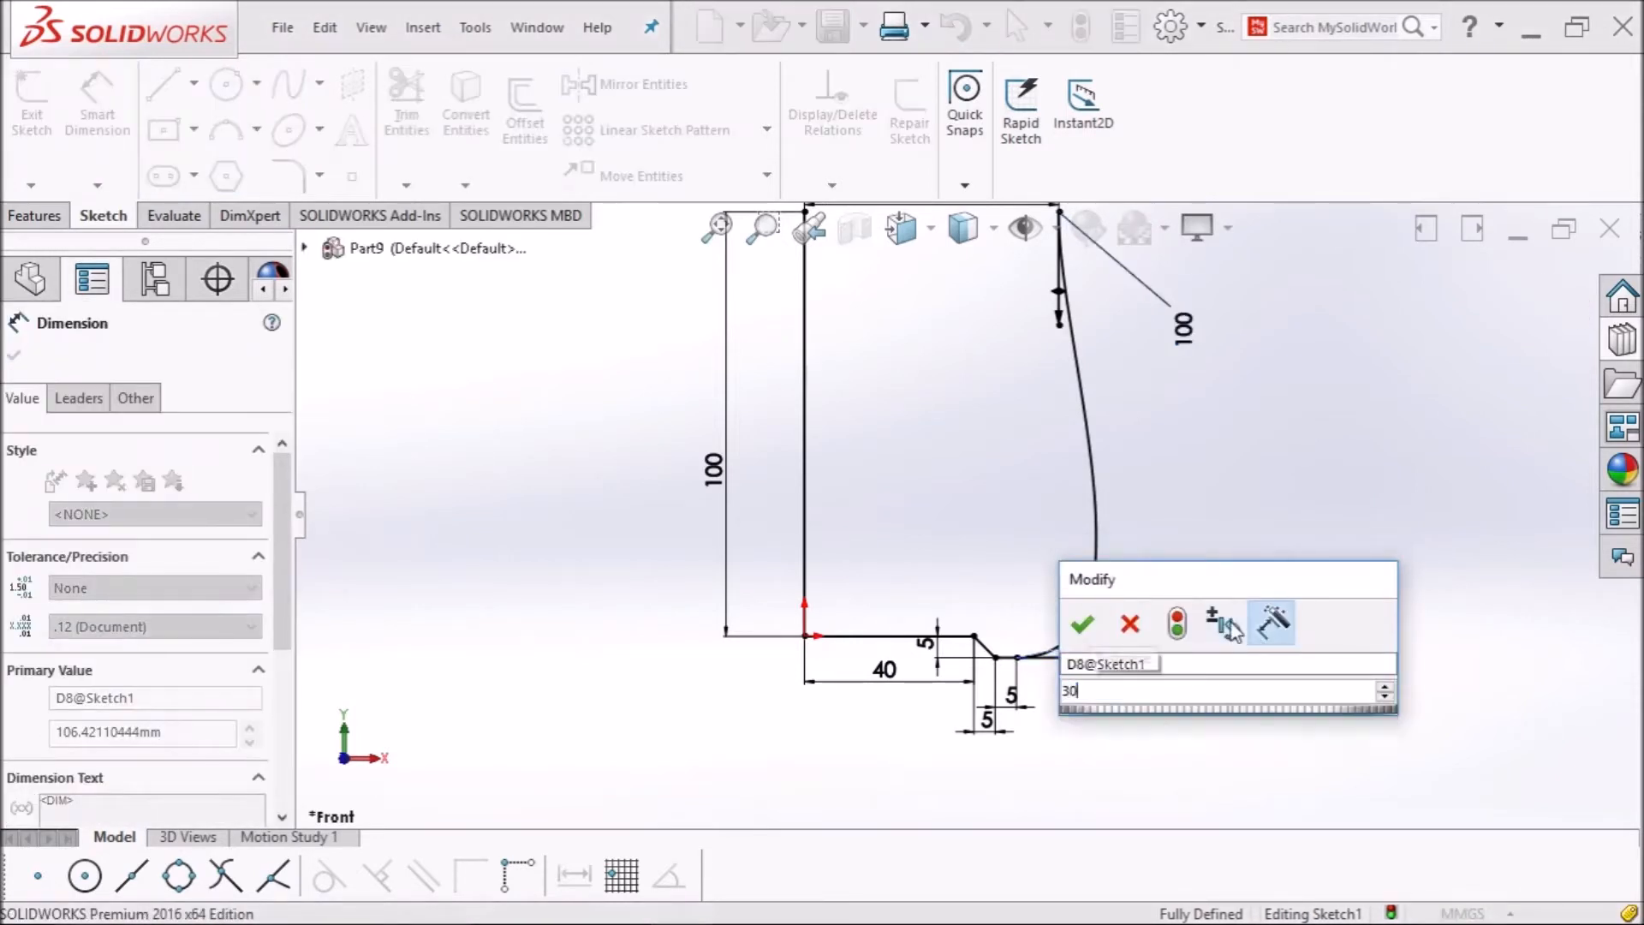
key("Return")
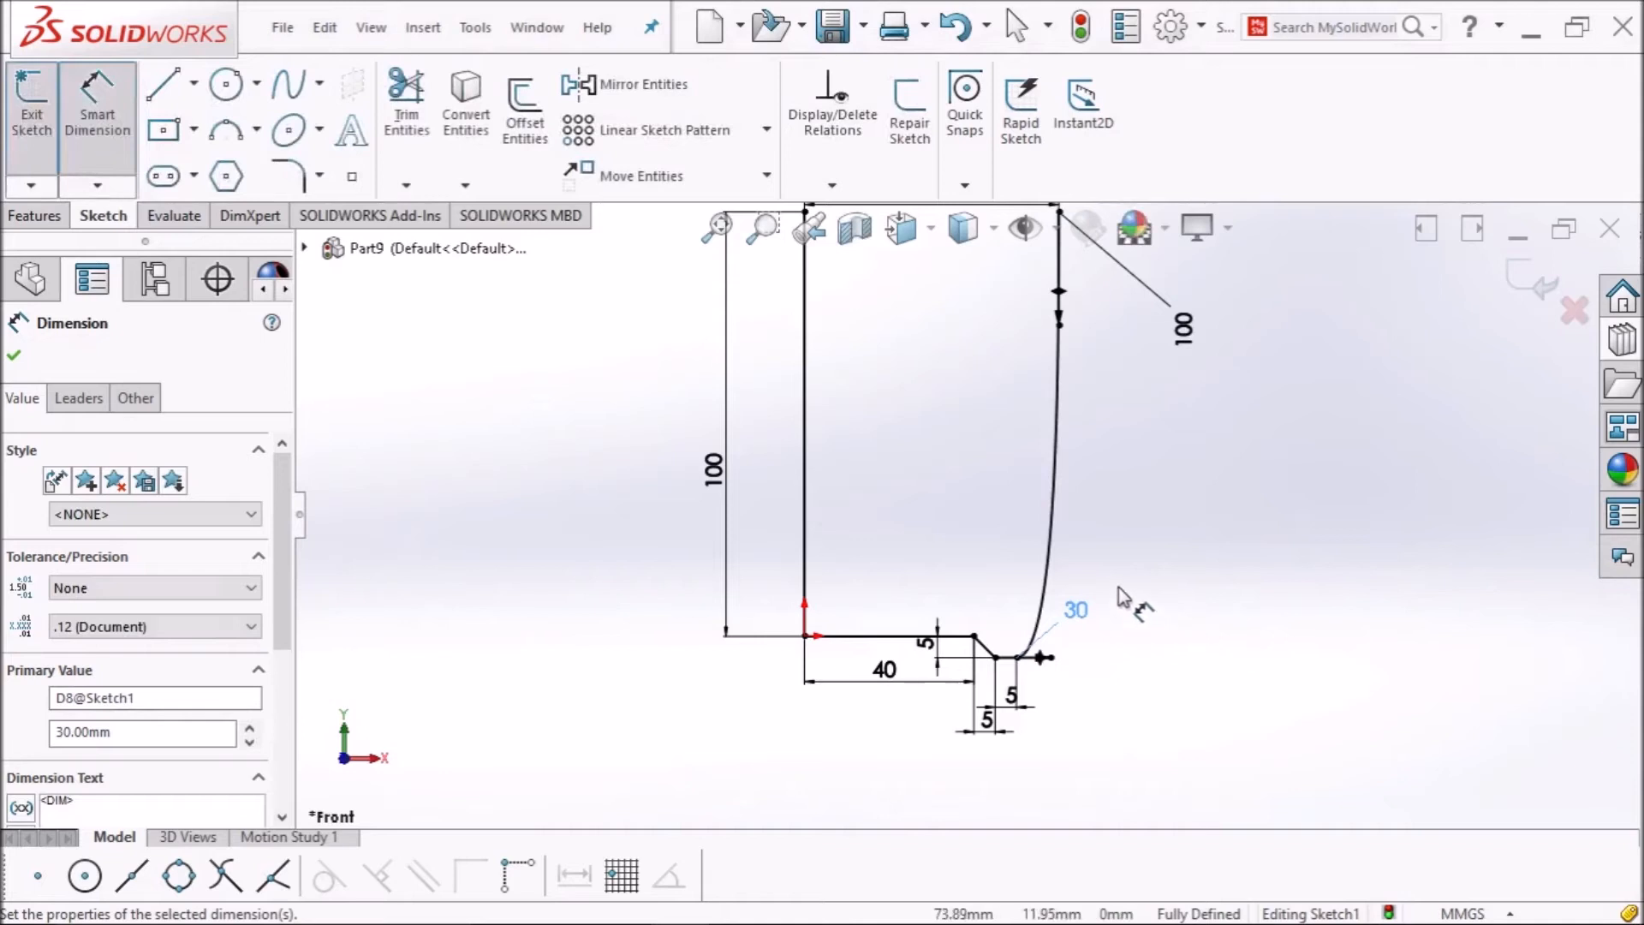
scroll(1027, 638, "down", 5)
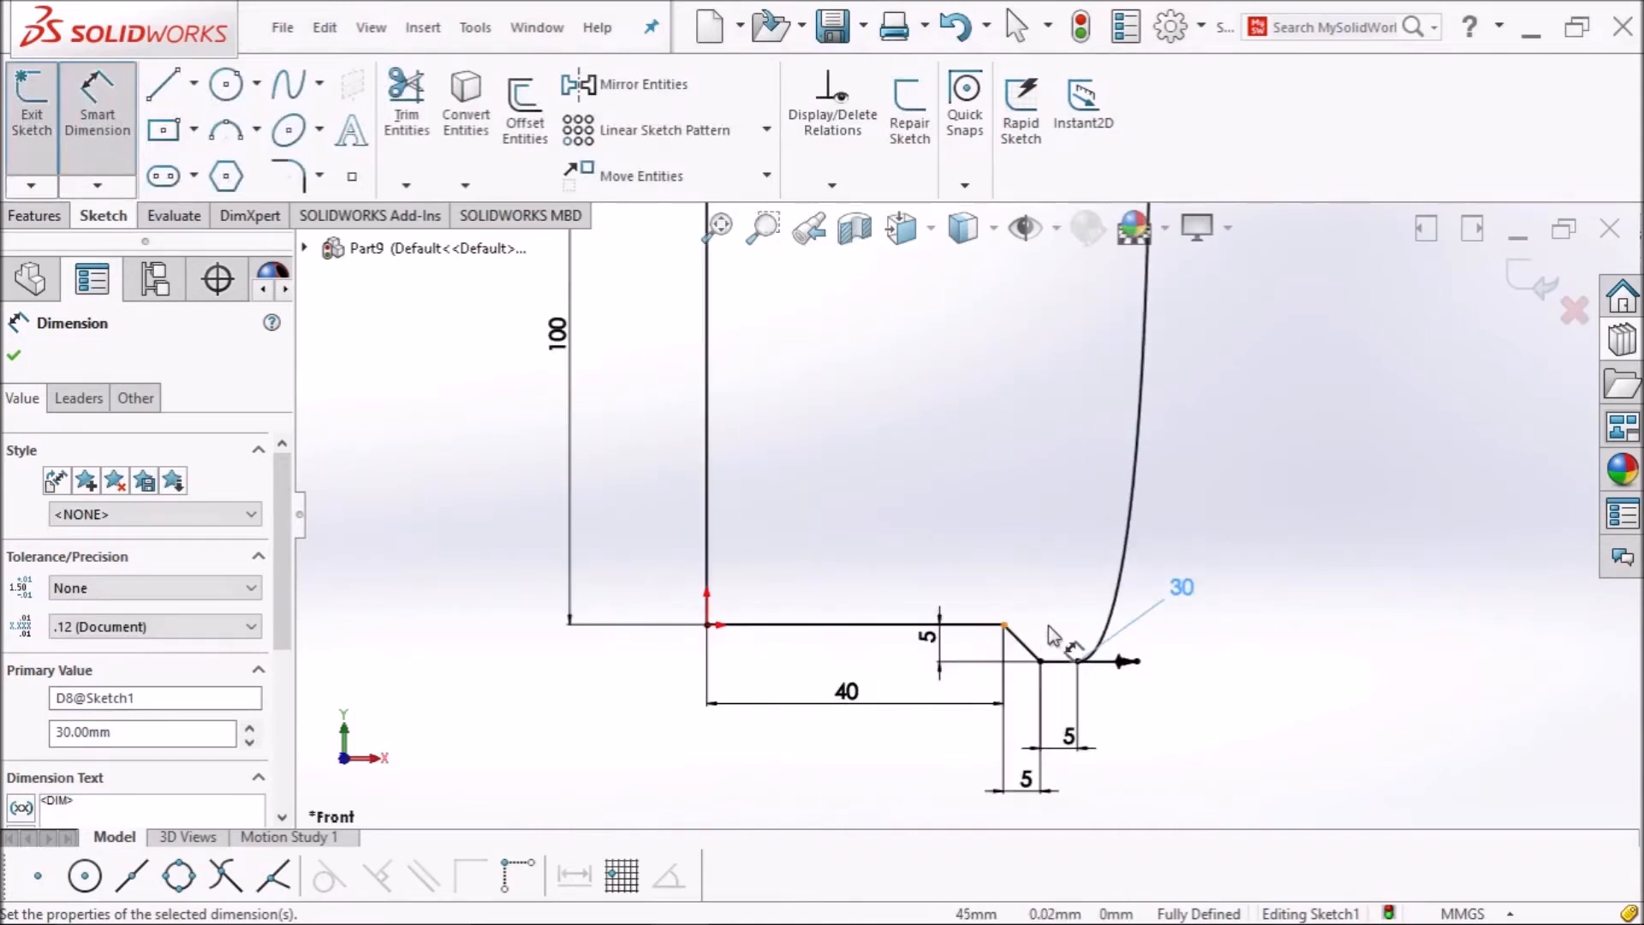
scroll(1011, 585, "down", 2)
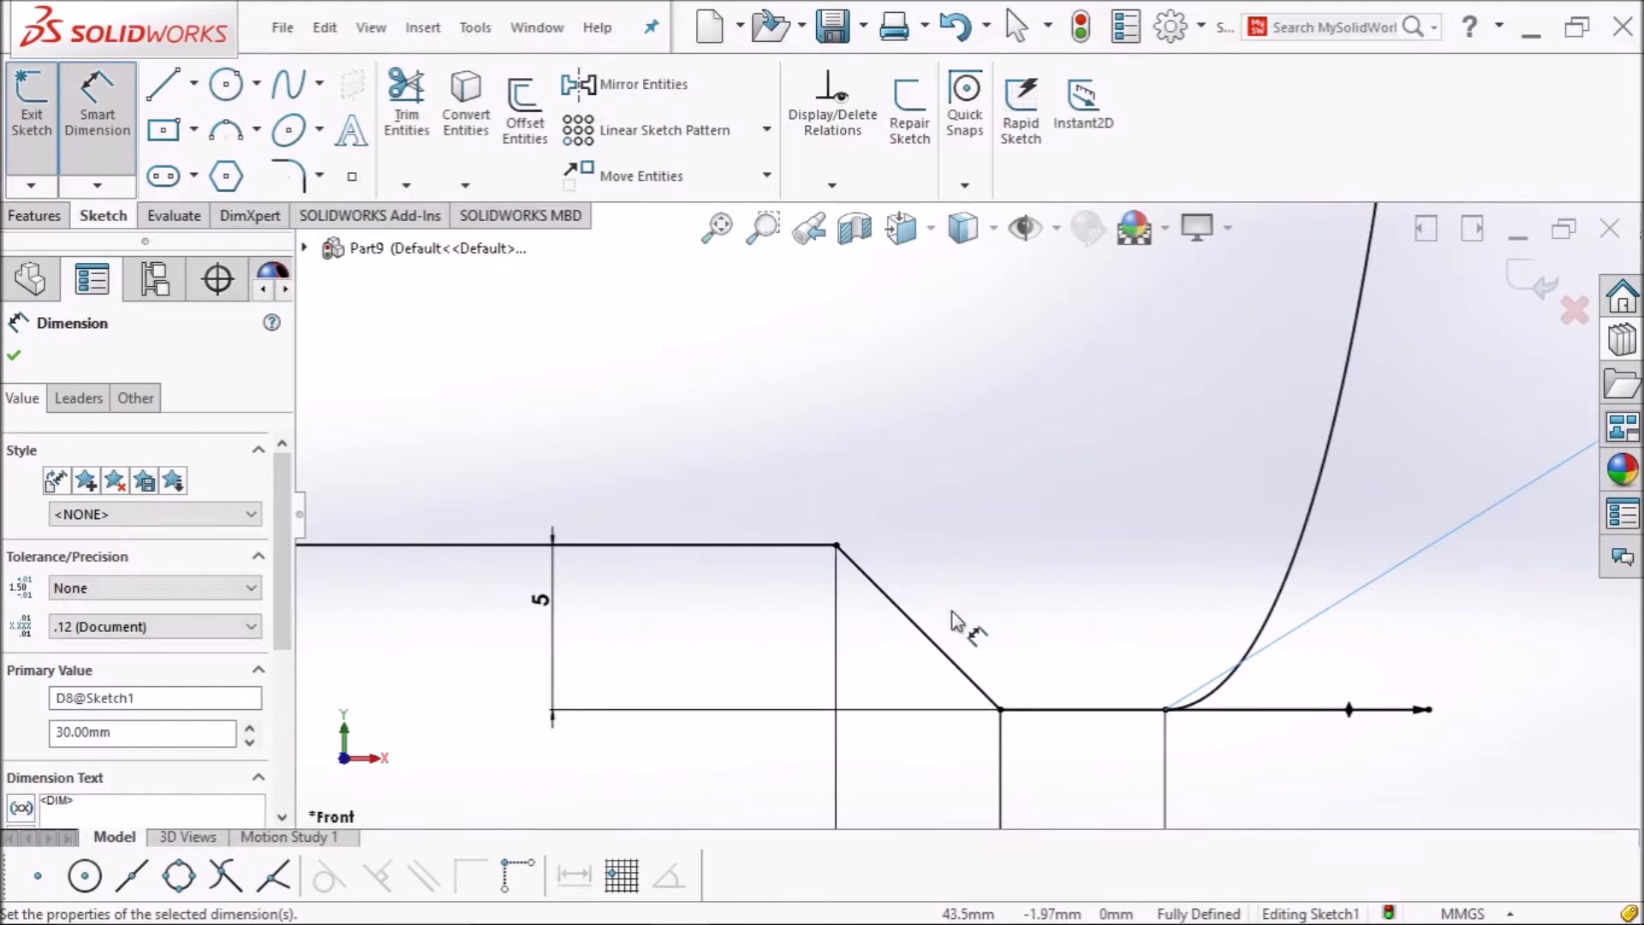
left_click(957, 665)
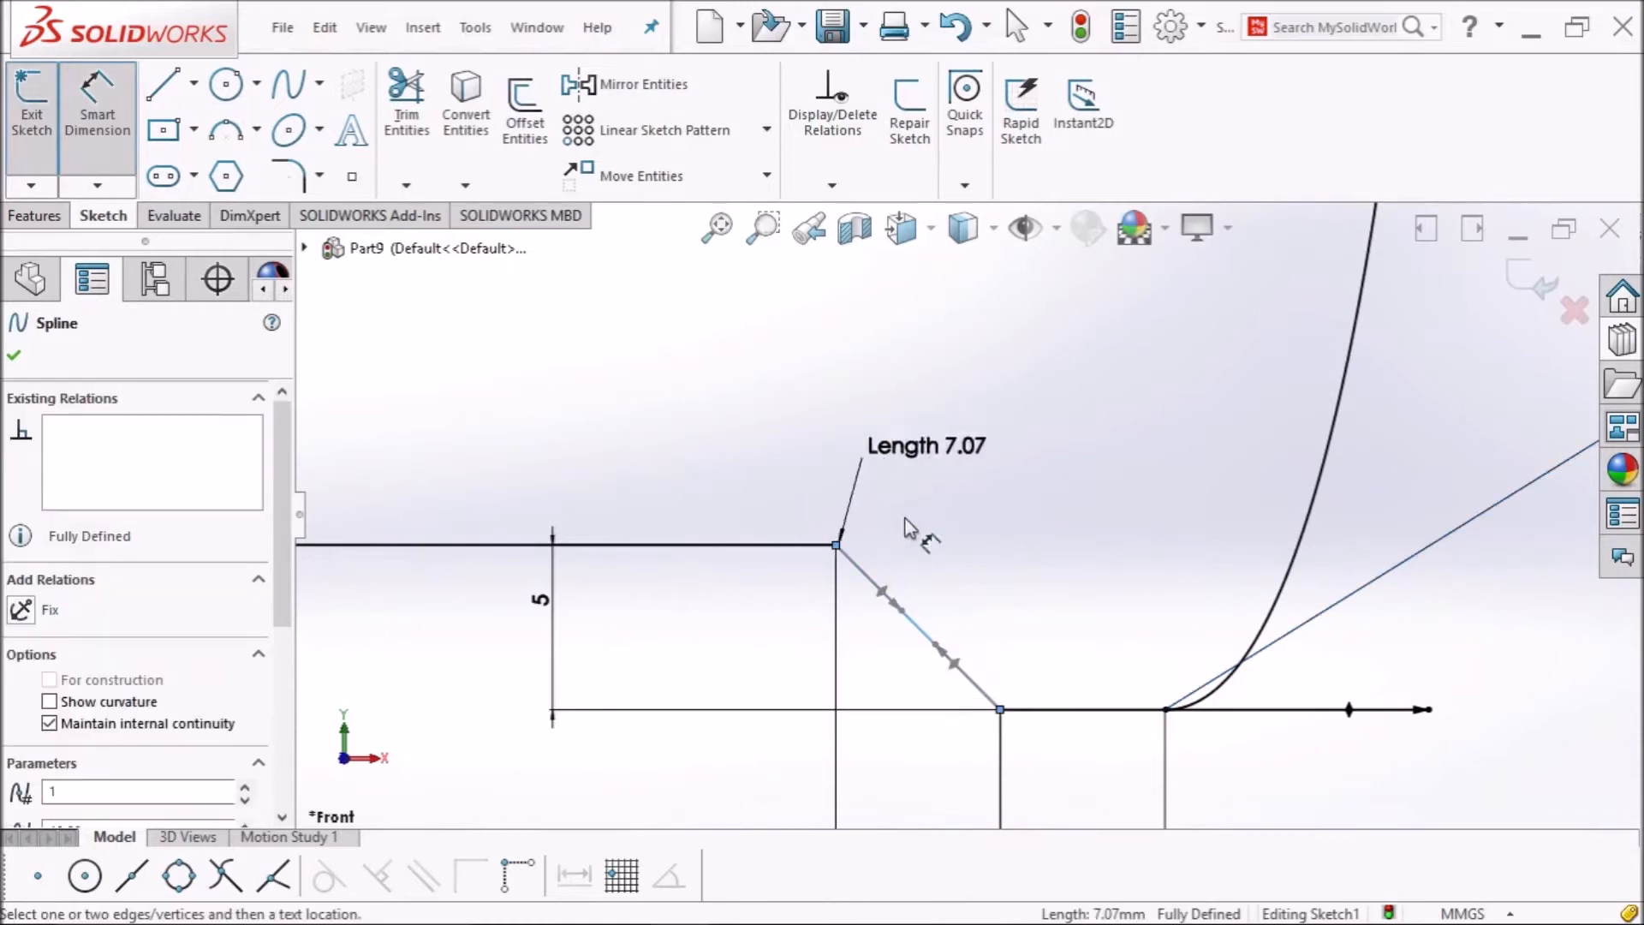
left_click(951, 540)
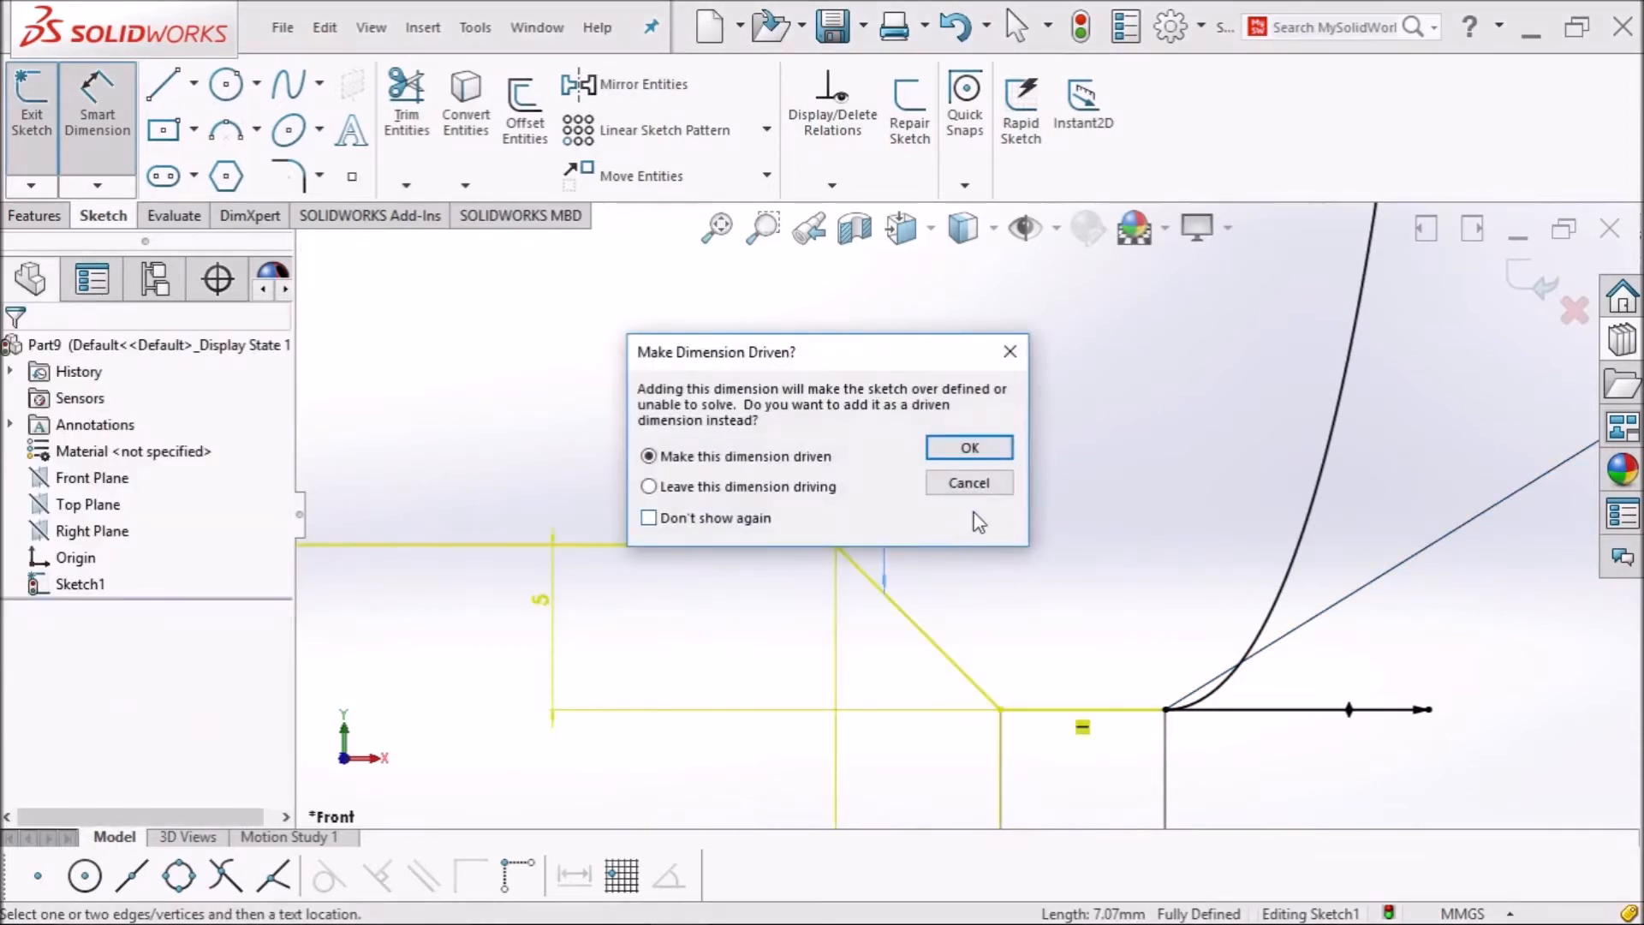
left_click(1007, 349)
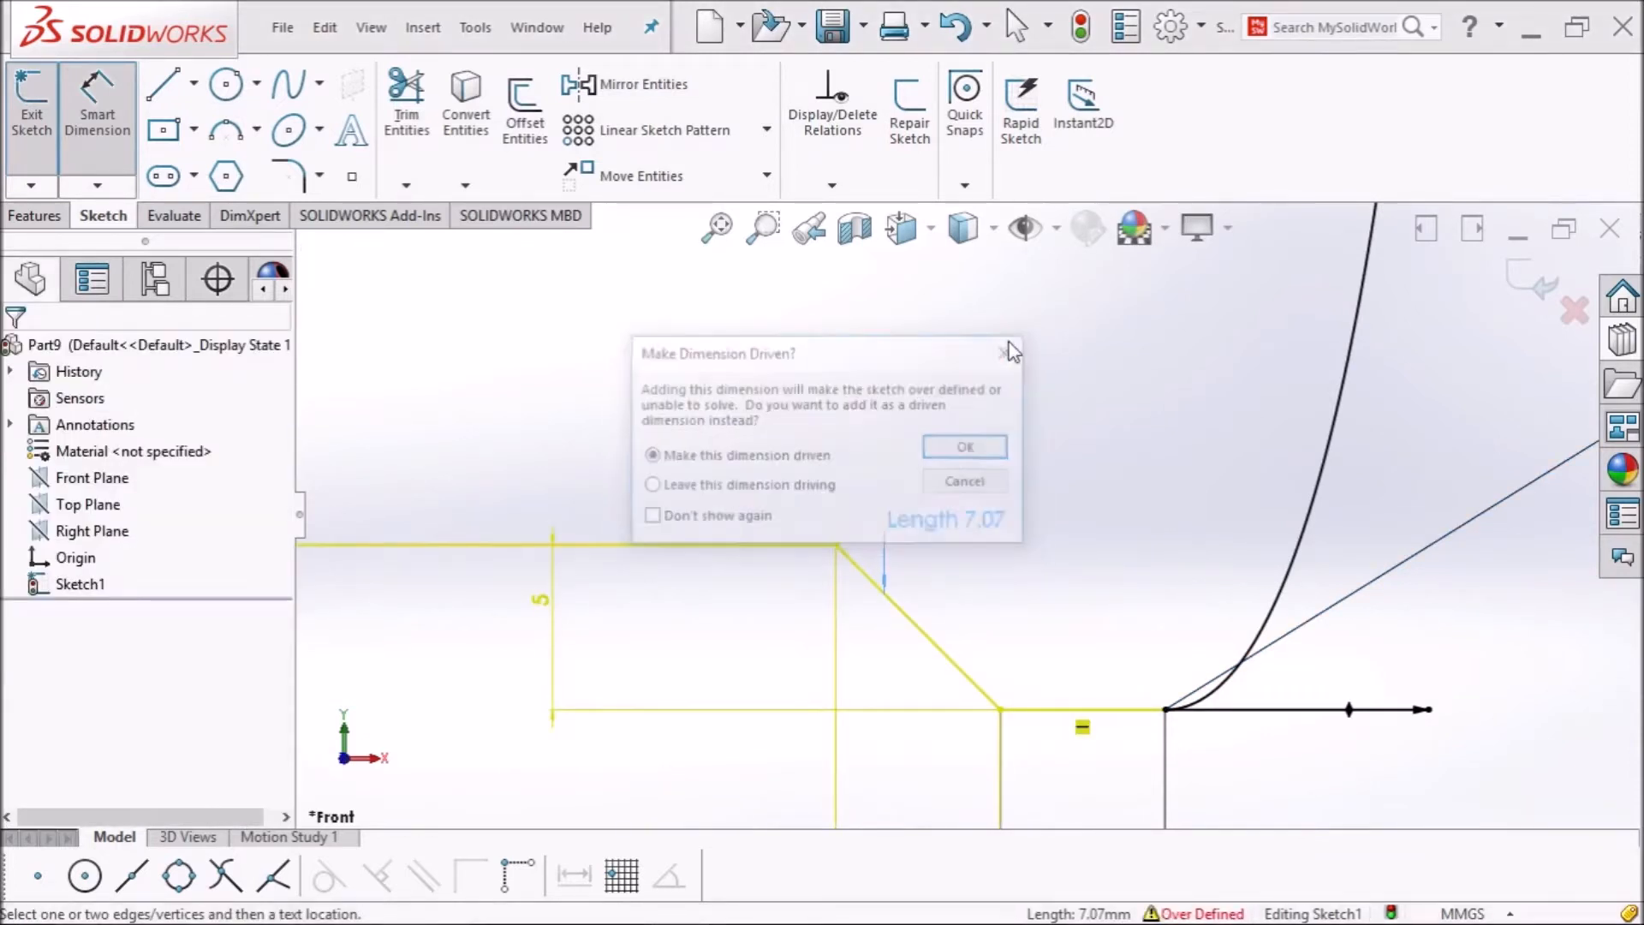
left_click(937, 637)
key("Escape")
key("Escape")
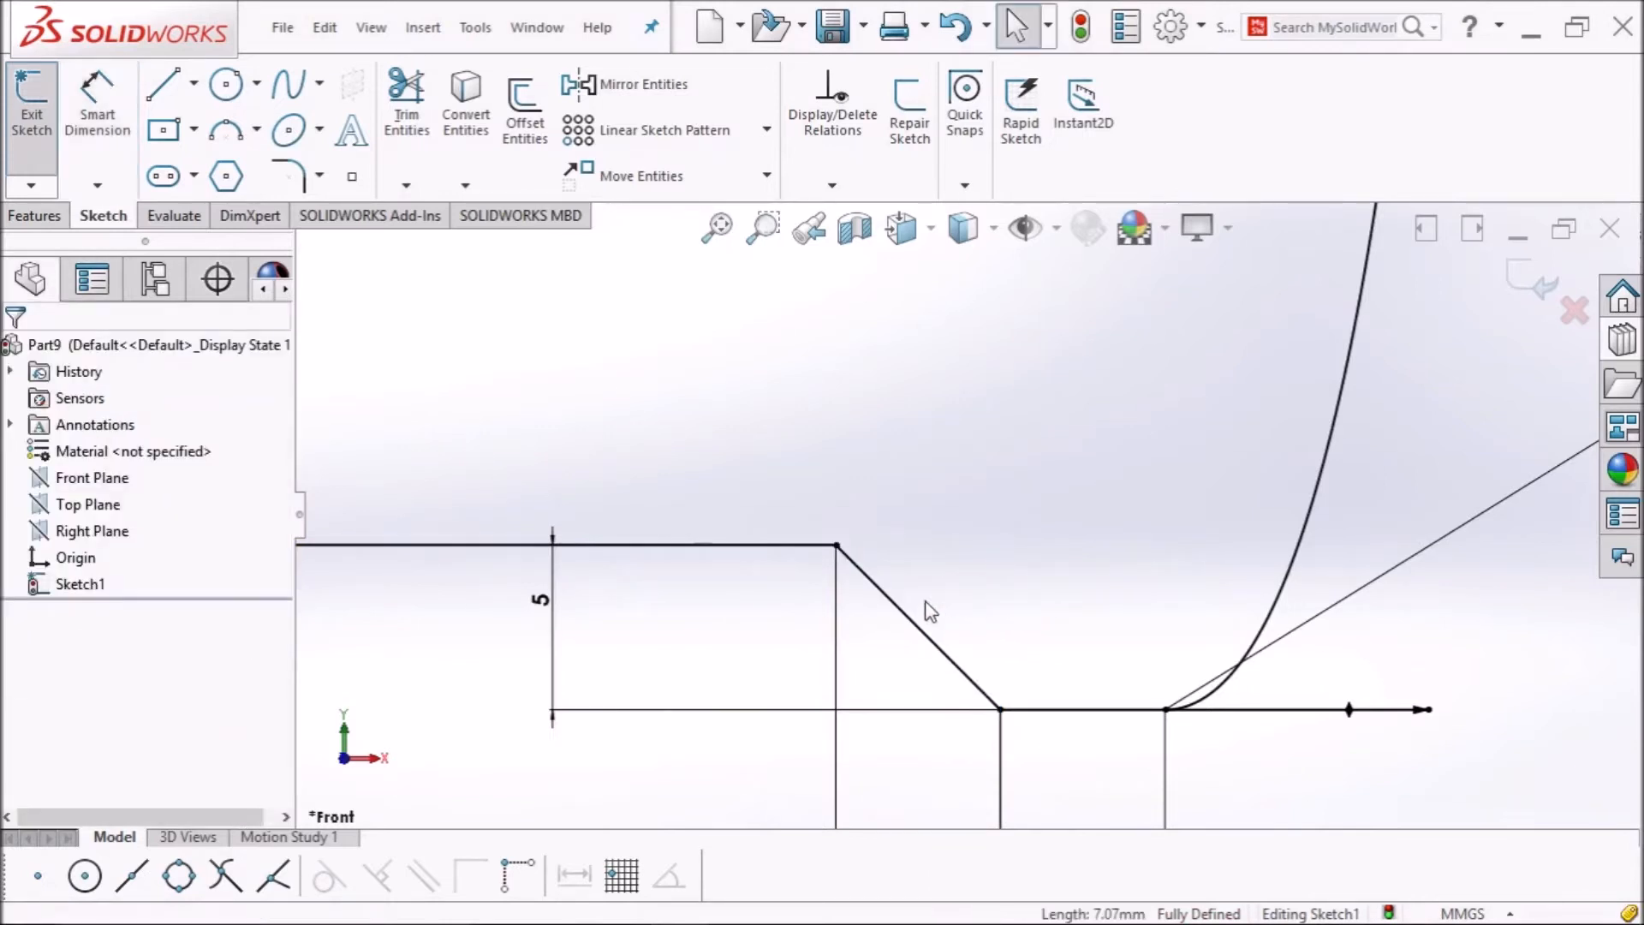
Make the tangent handles at both ends of the short sloping spline horizontal.
left_click(908, 619)
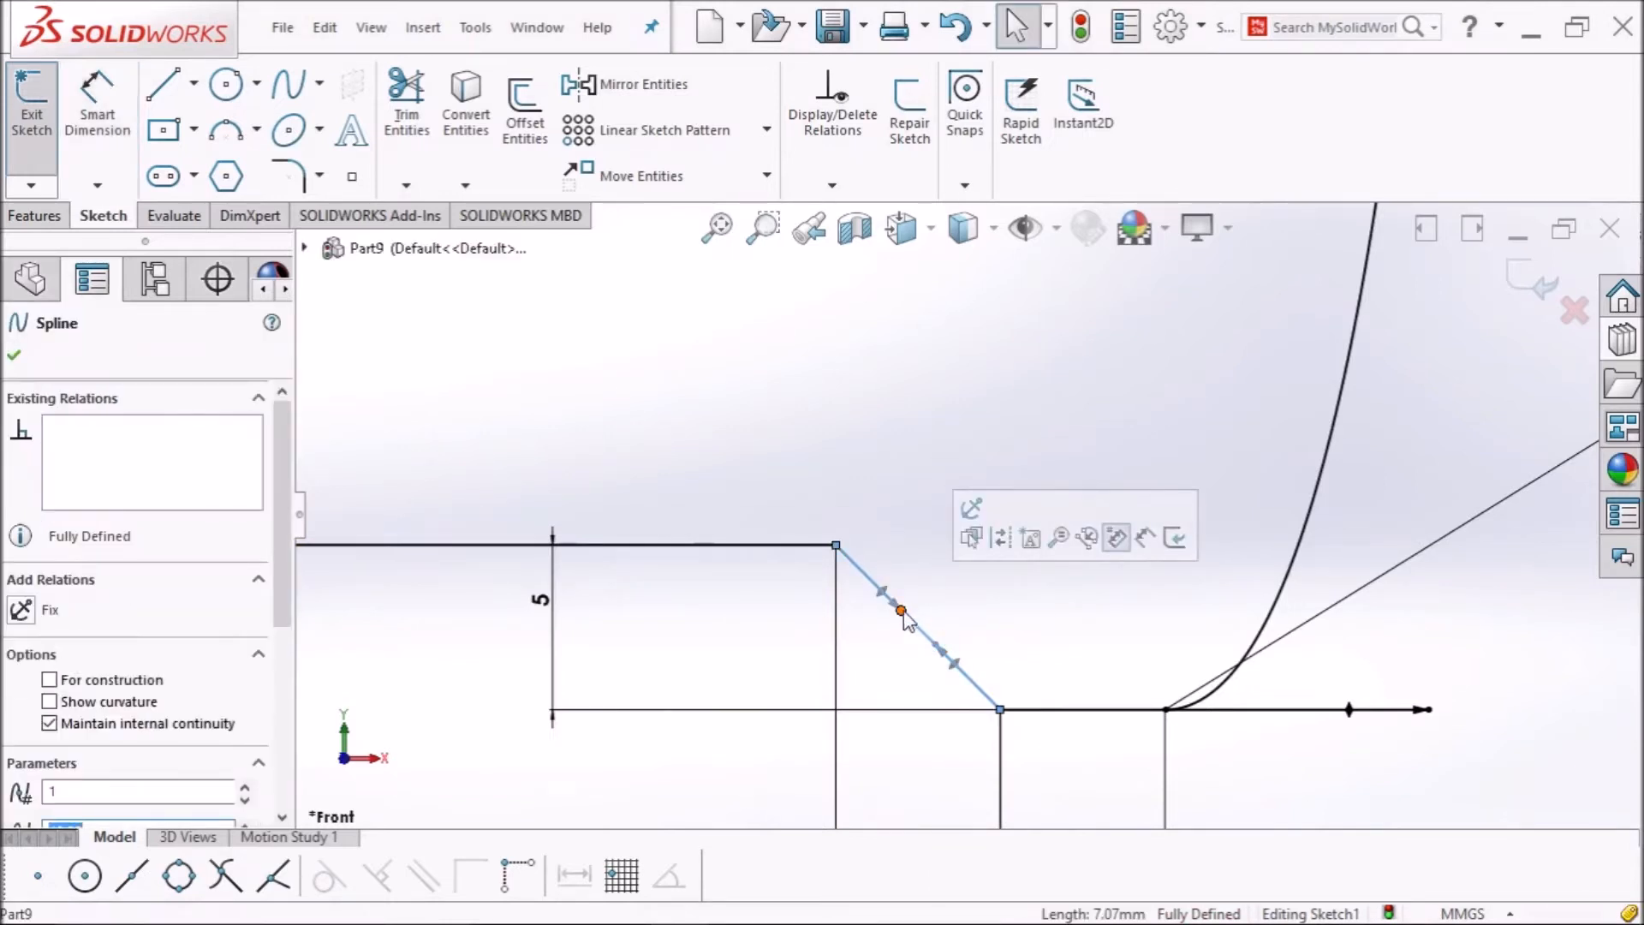
left_click(883, 594)
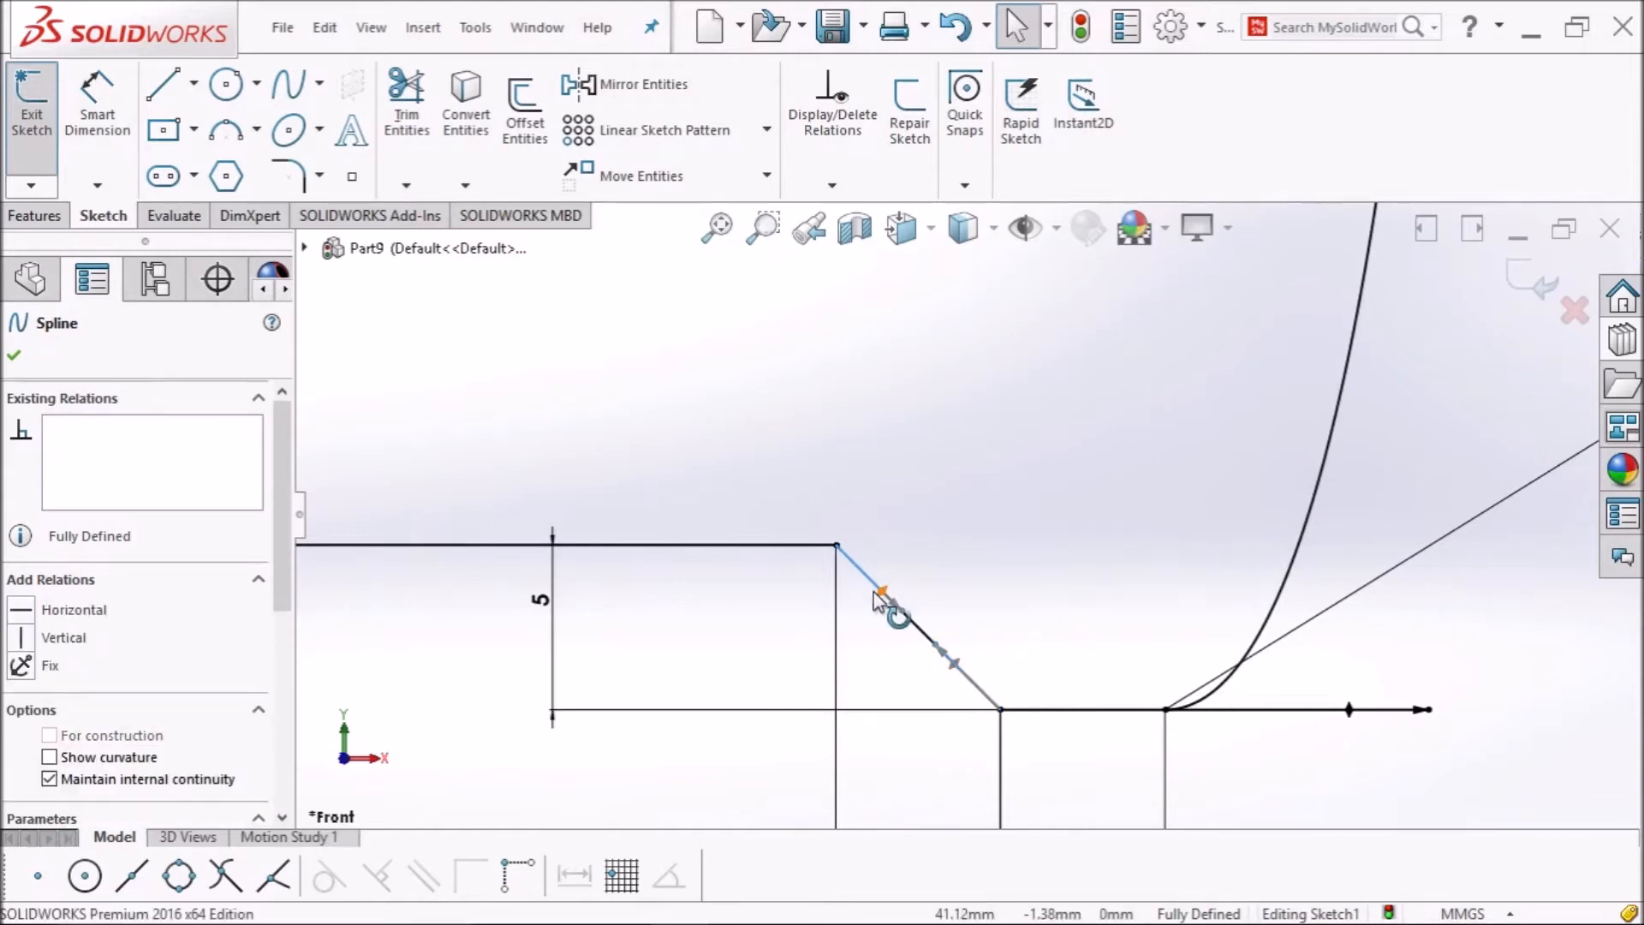
left_click(21, 610)
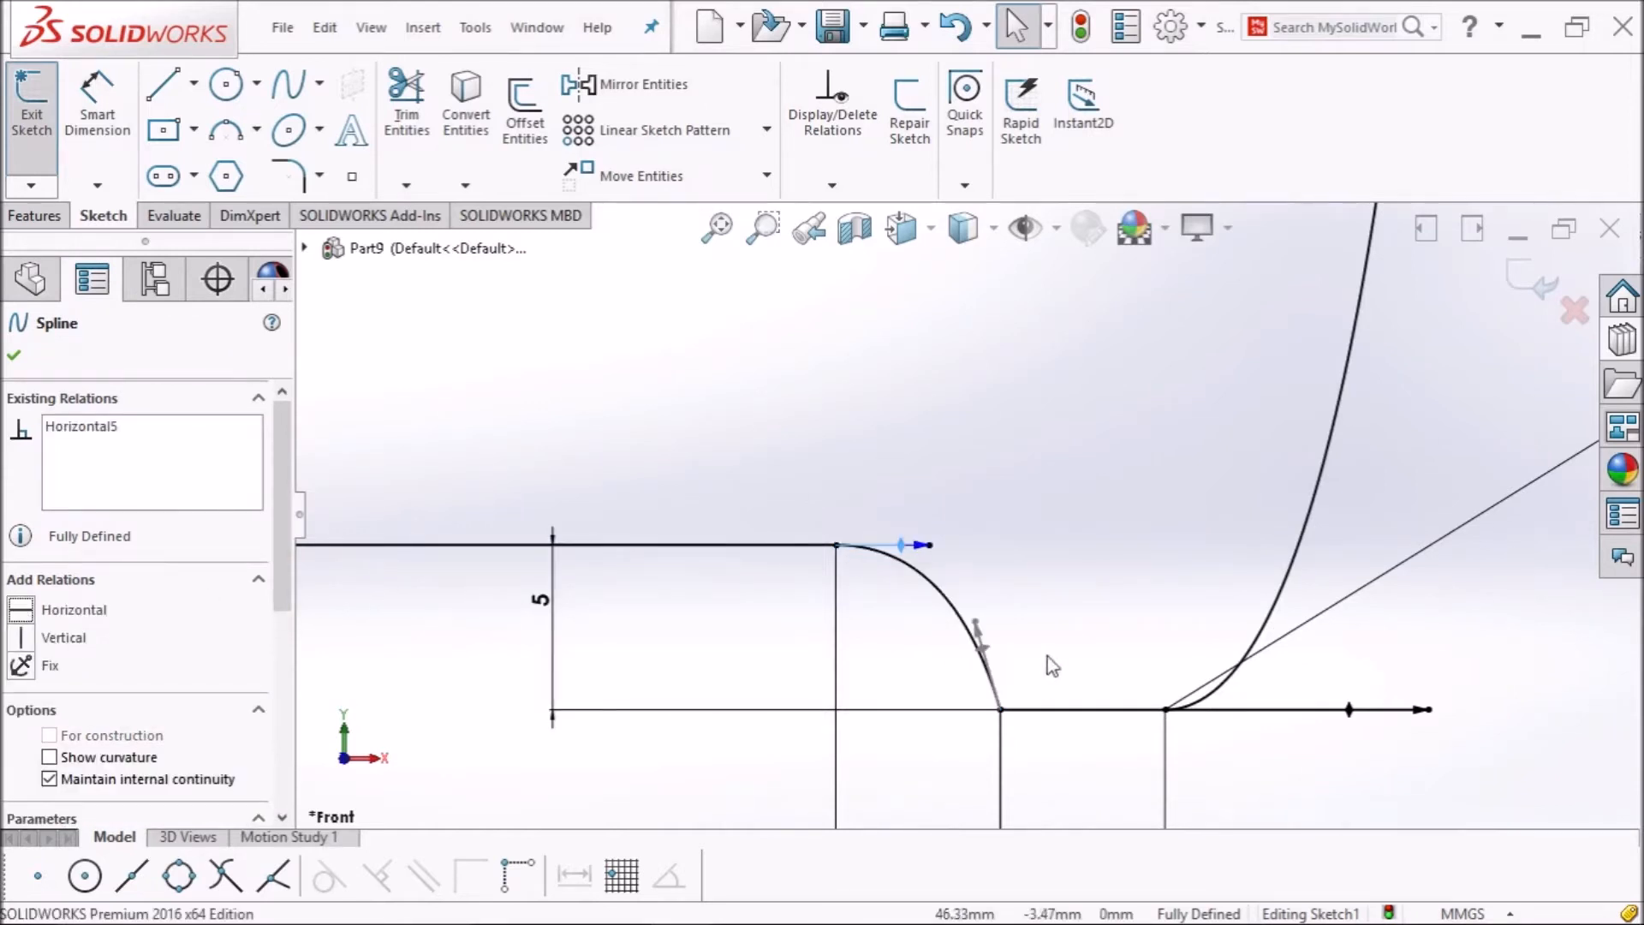
left_click(987, 653)
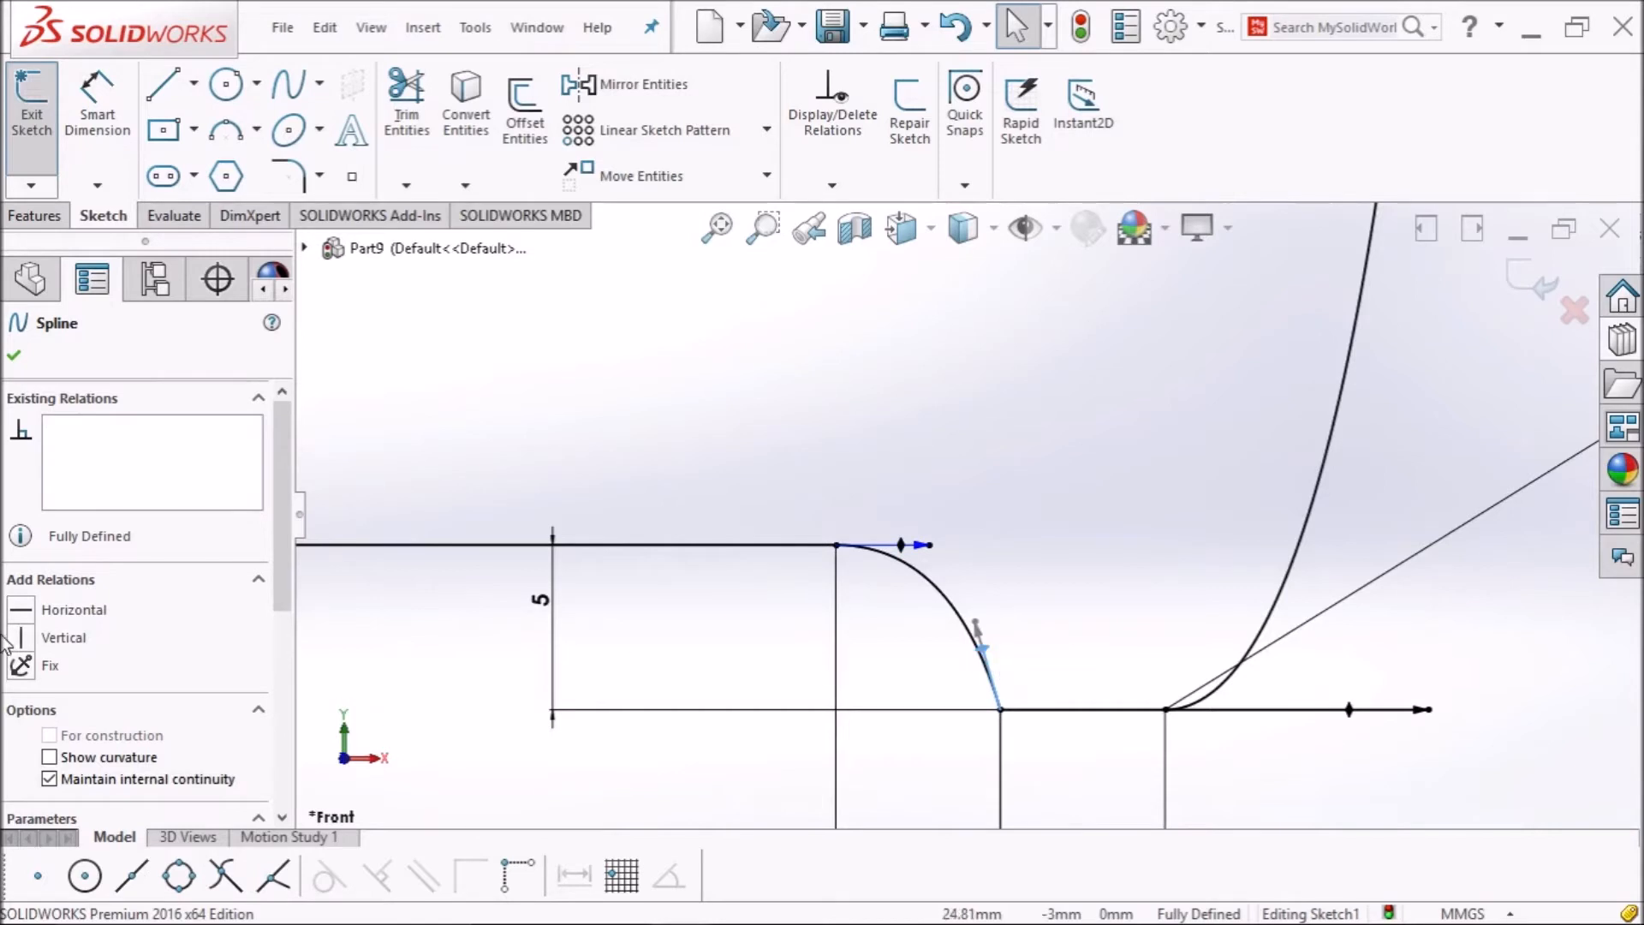
left_click(19, 611)
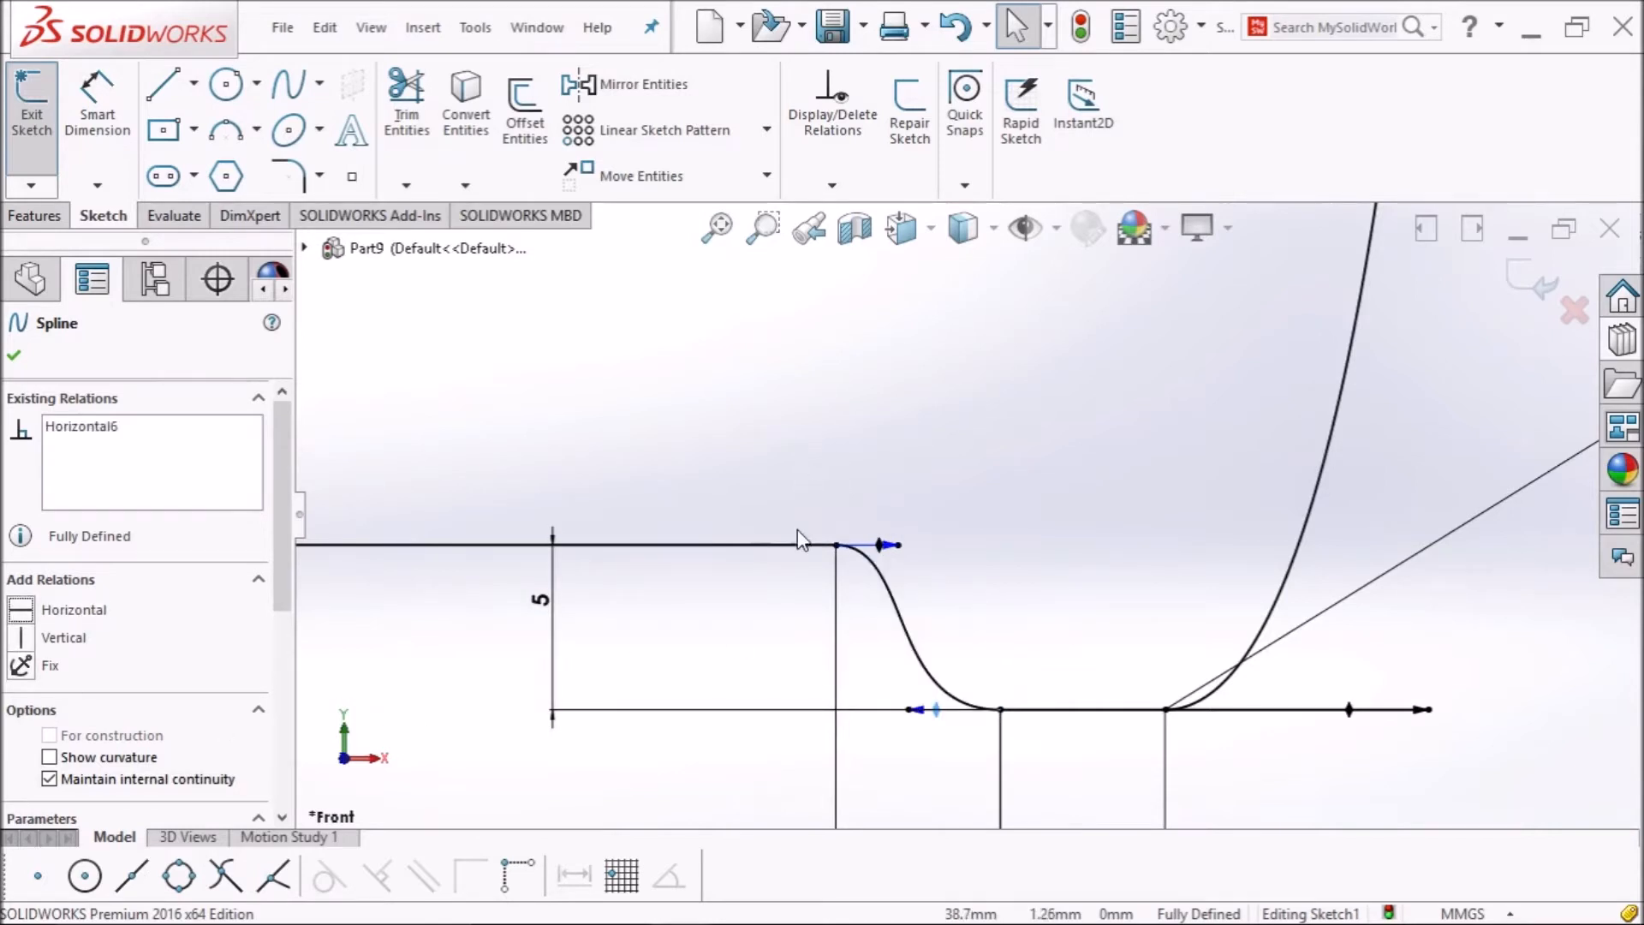
Dimension the tangent handle at the upper end of the short sloping spline to 12 mm.
left_click(97, 102)
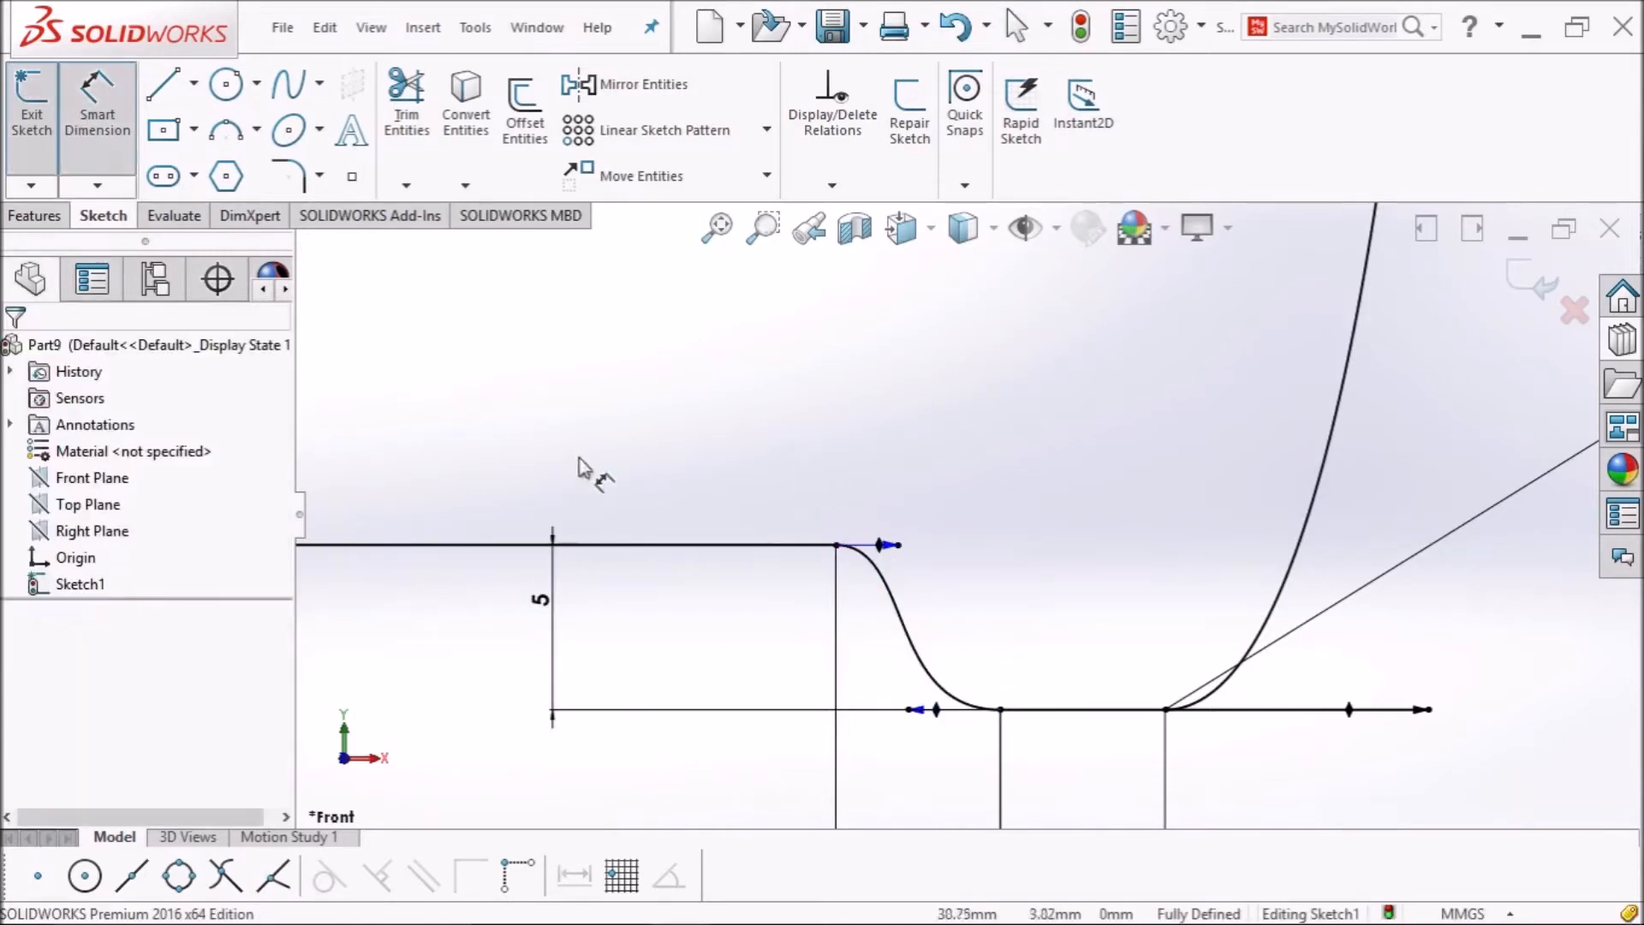
left_click(882, 542)
left_click(979, 515)
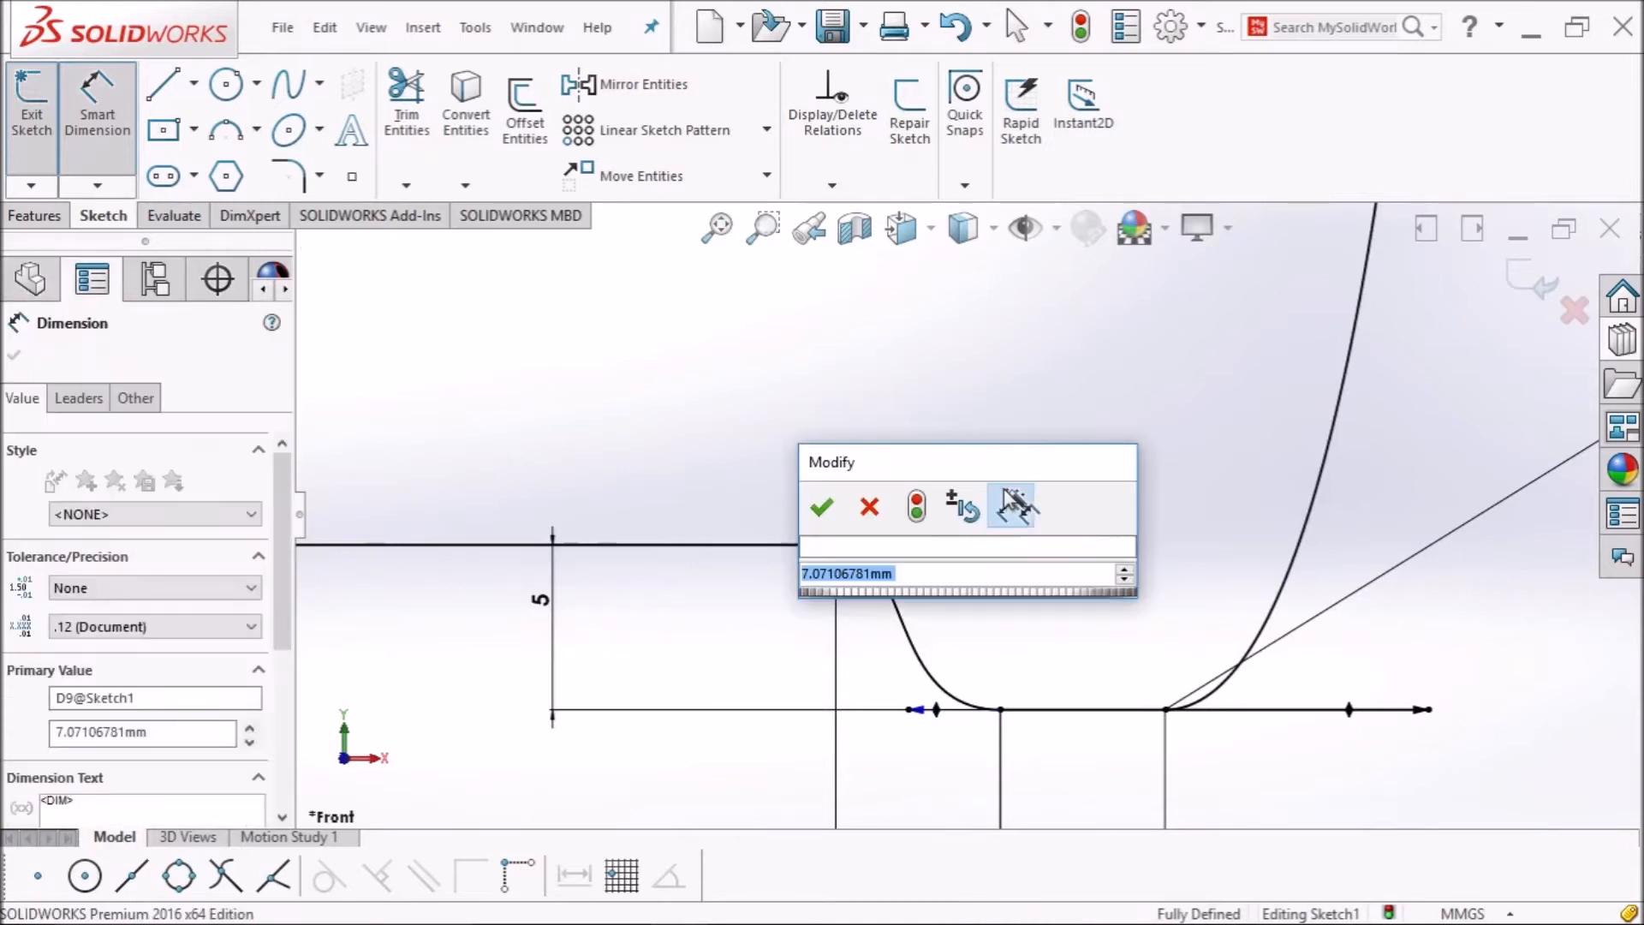
type("10")
key("Return")
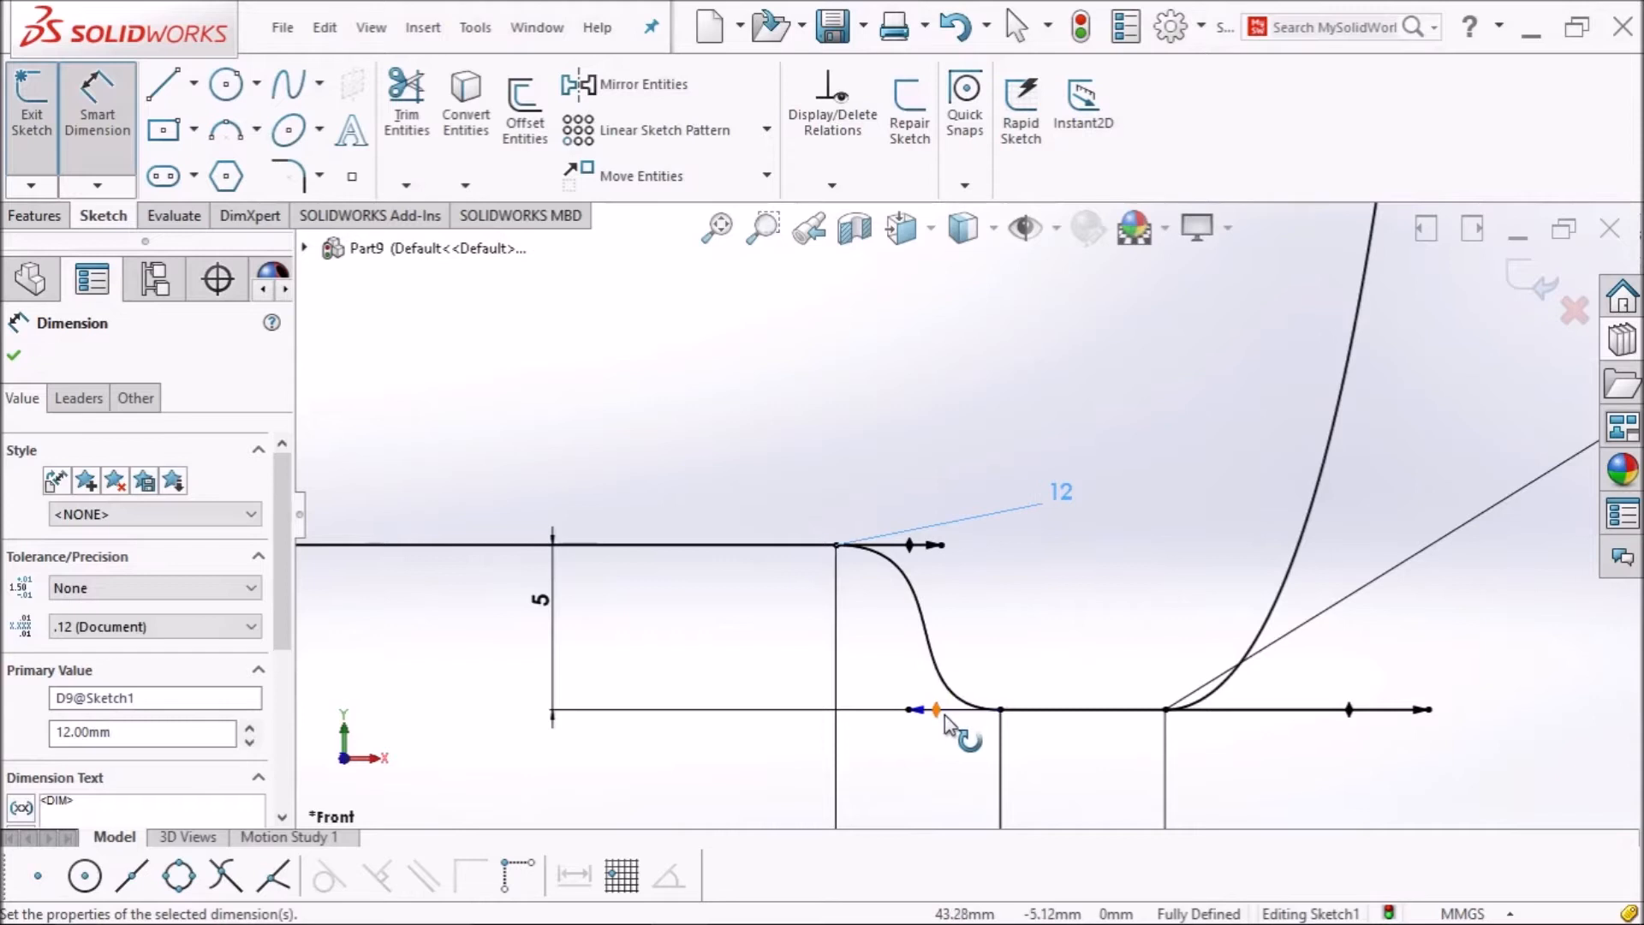
Dimension the tangent handle at the lower end of the short sloping spline to 12 mm.
left_click(942, 712)
left_click(945, 760)
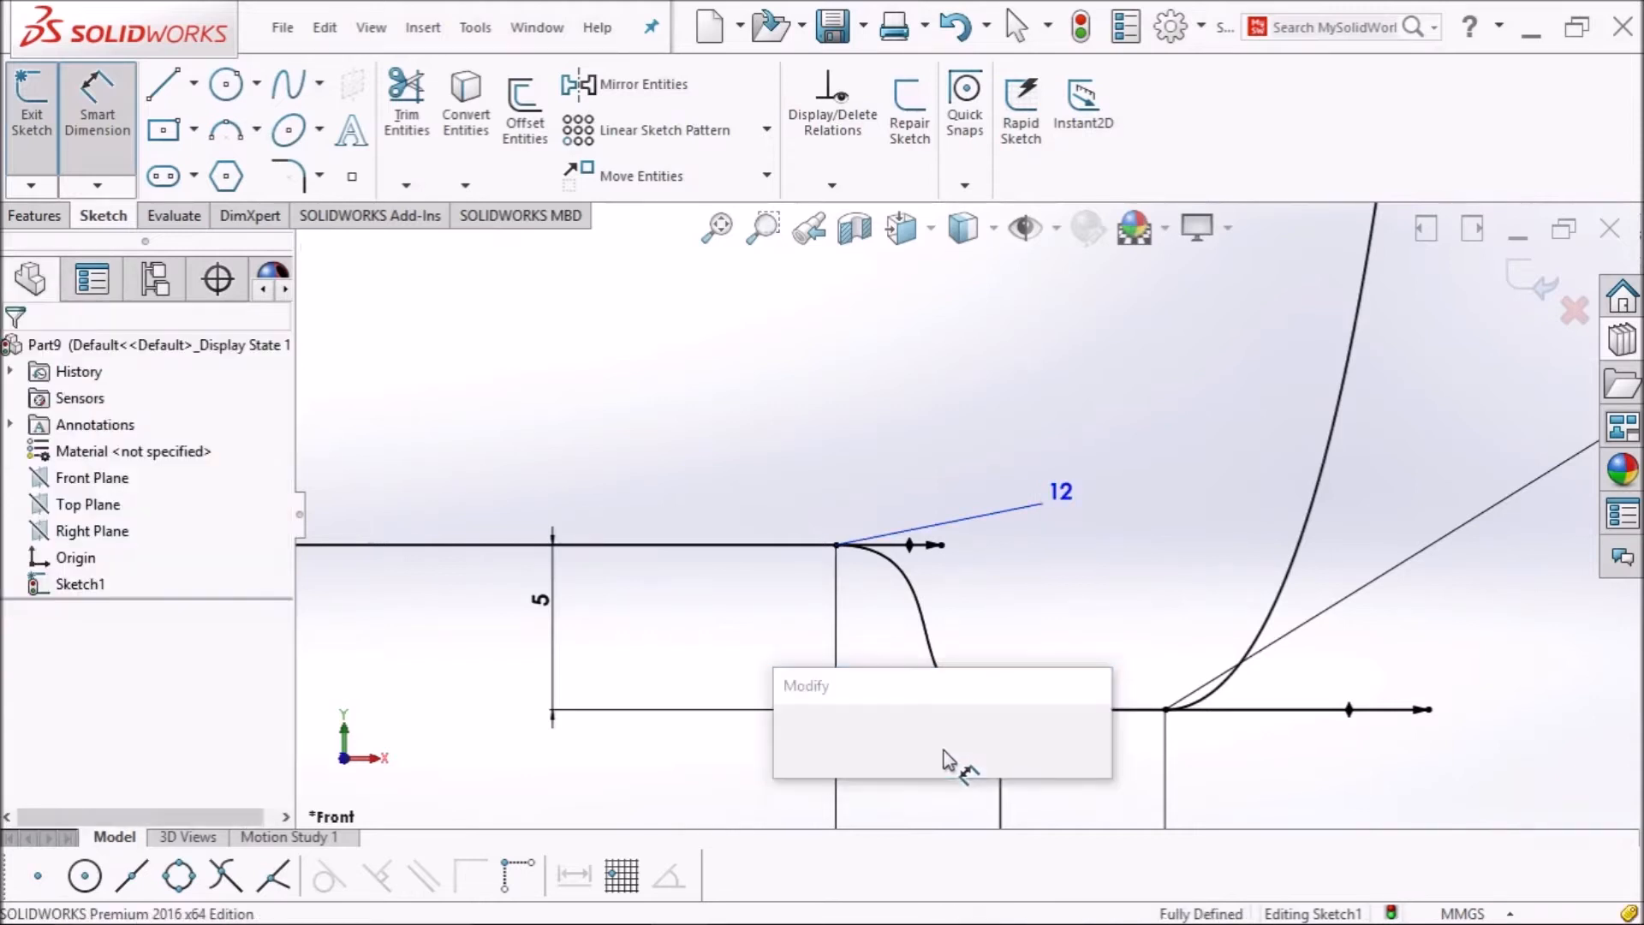
type("12")
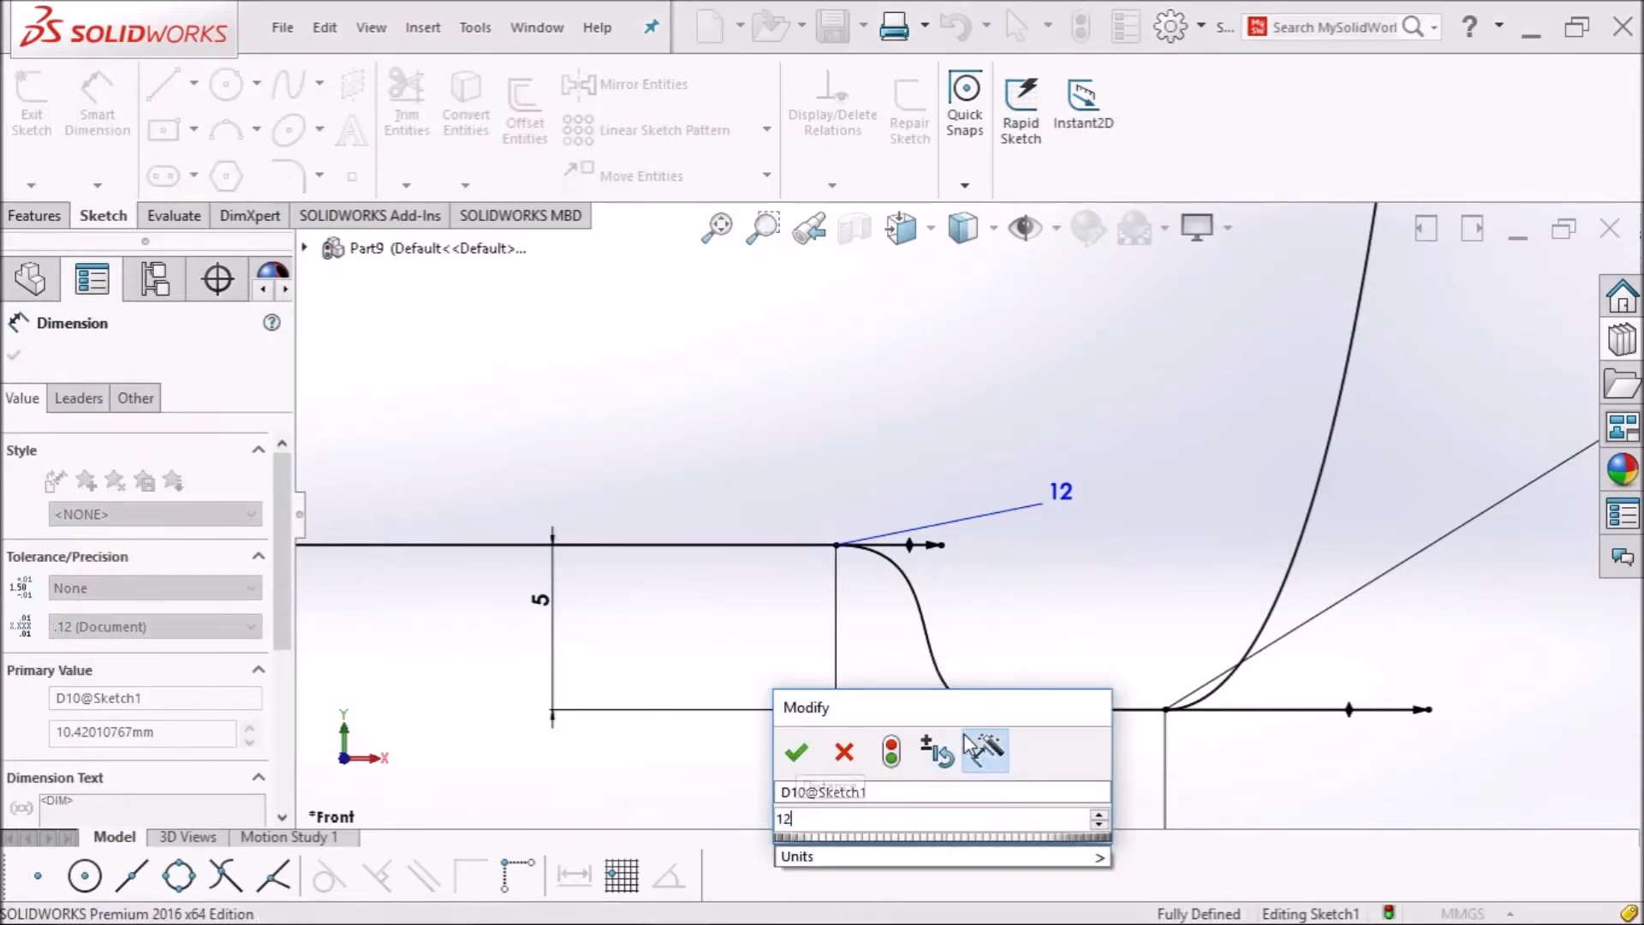
key("Return")
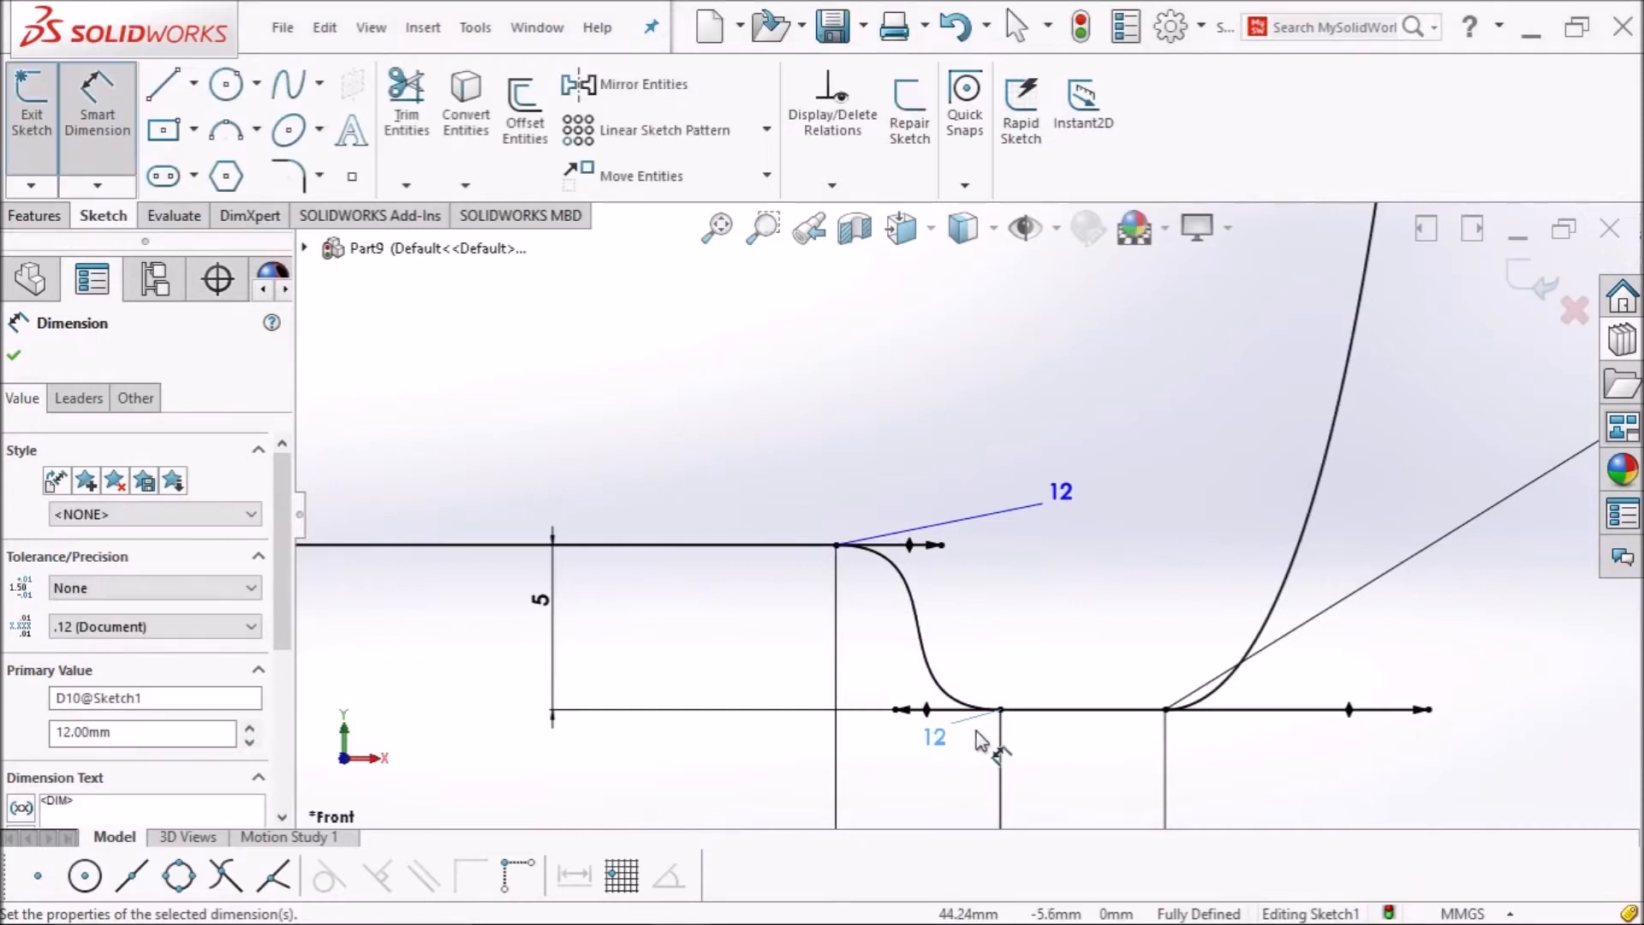
left_click(19, 353)
Close the profile with a horizontal line from the vertical line's upper end to the long side spline's top, and exit the sketch.
scroll(770, 470, "up", 3)
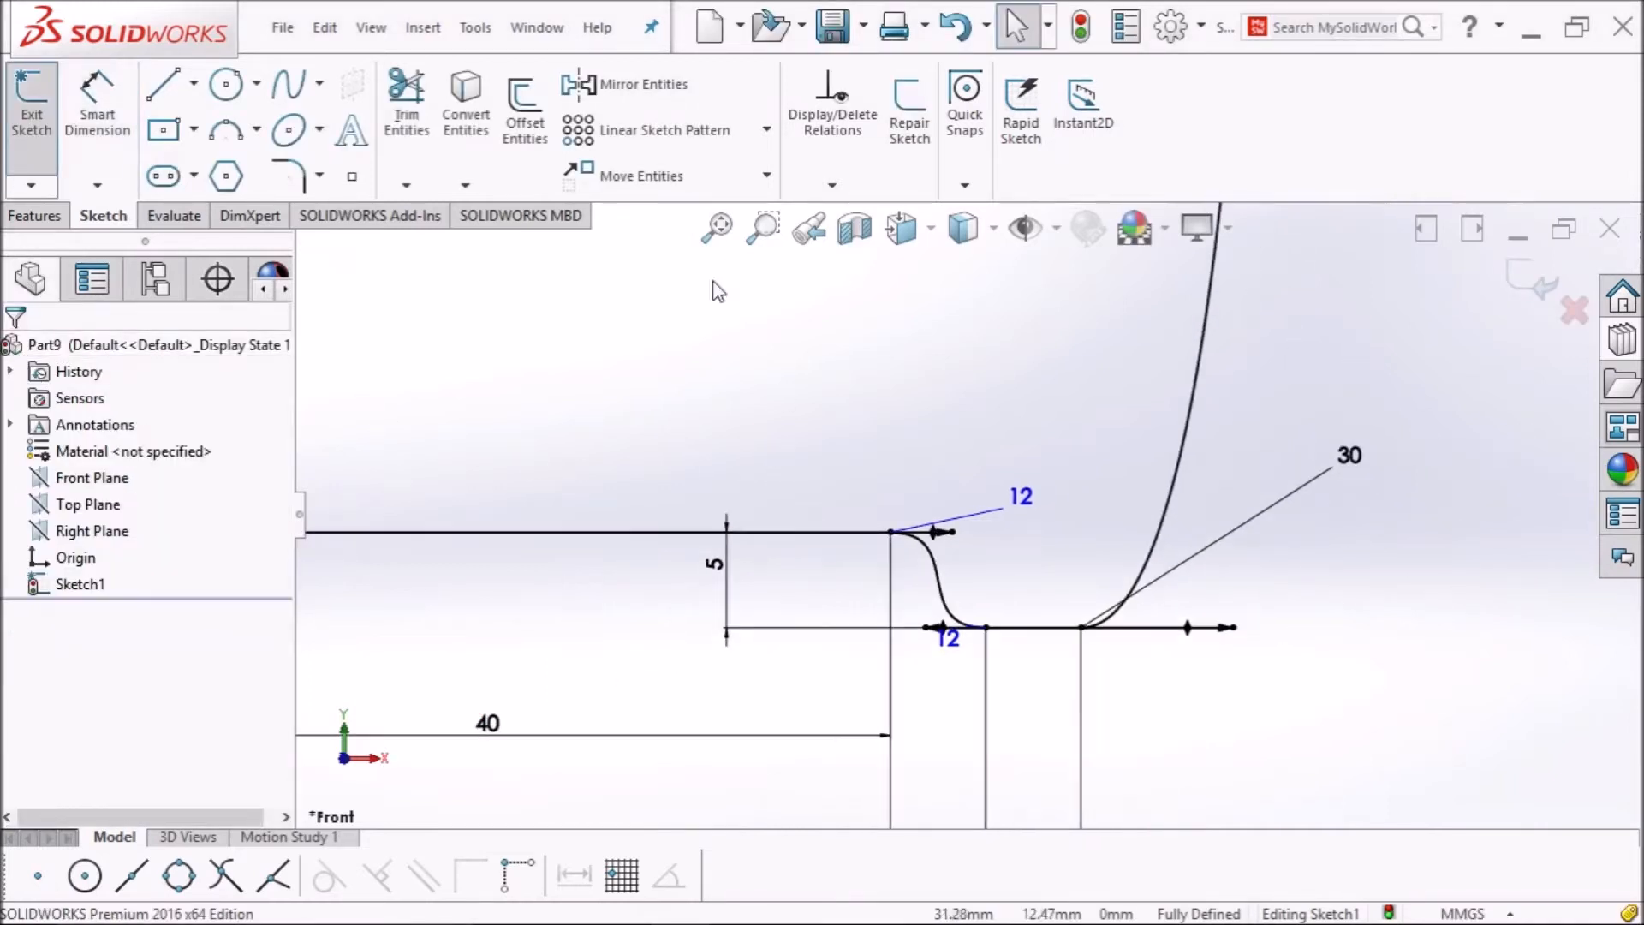
left_click(717, 228)
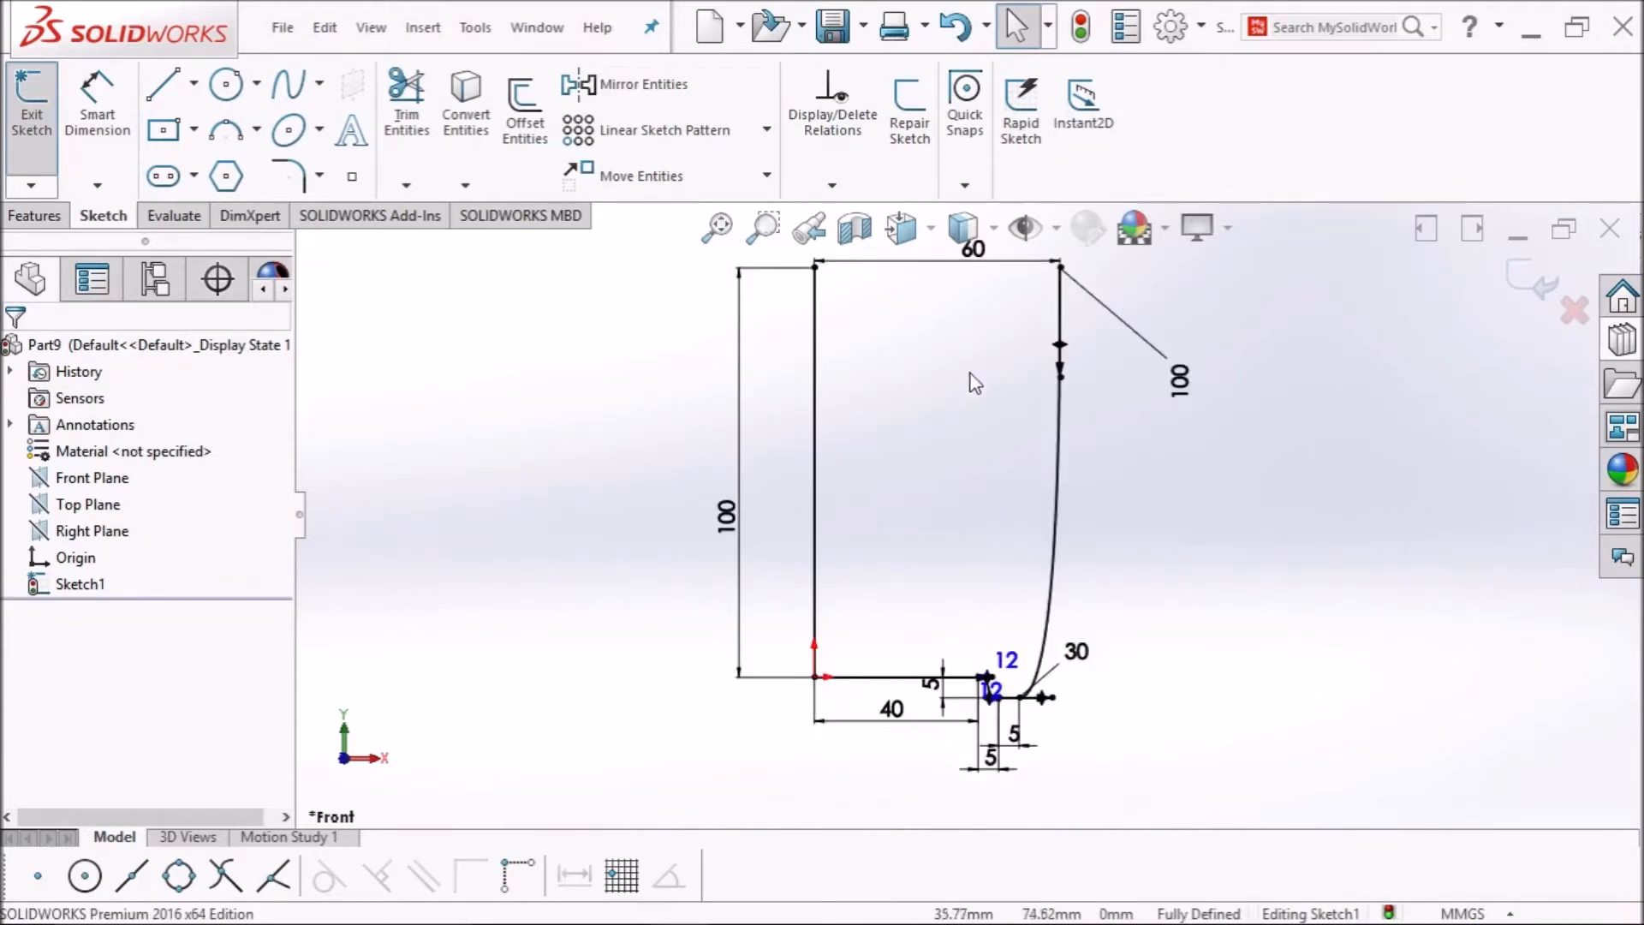
mouse_move(979, 357)
middle_mouse_down()
mouse_move(990, 430)
mouse_move(999, 328)
middle_mouse_up()
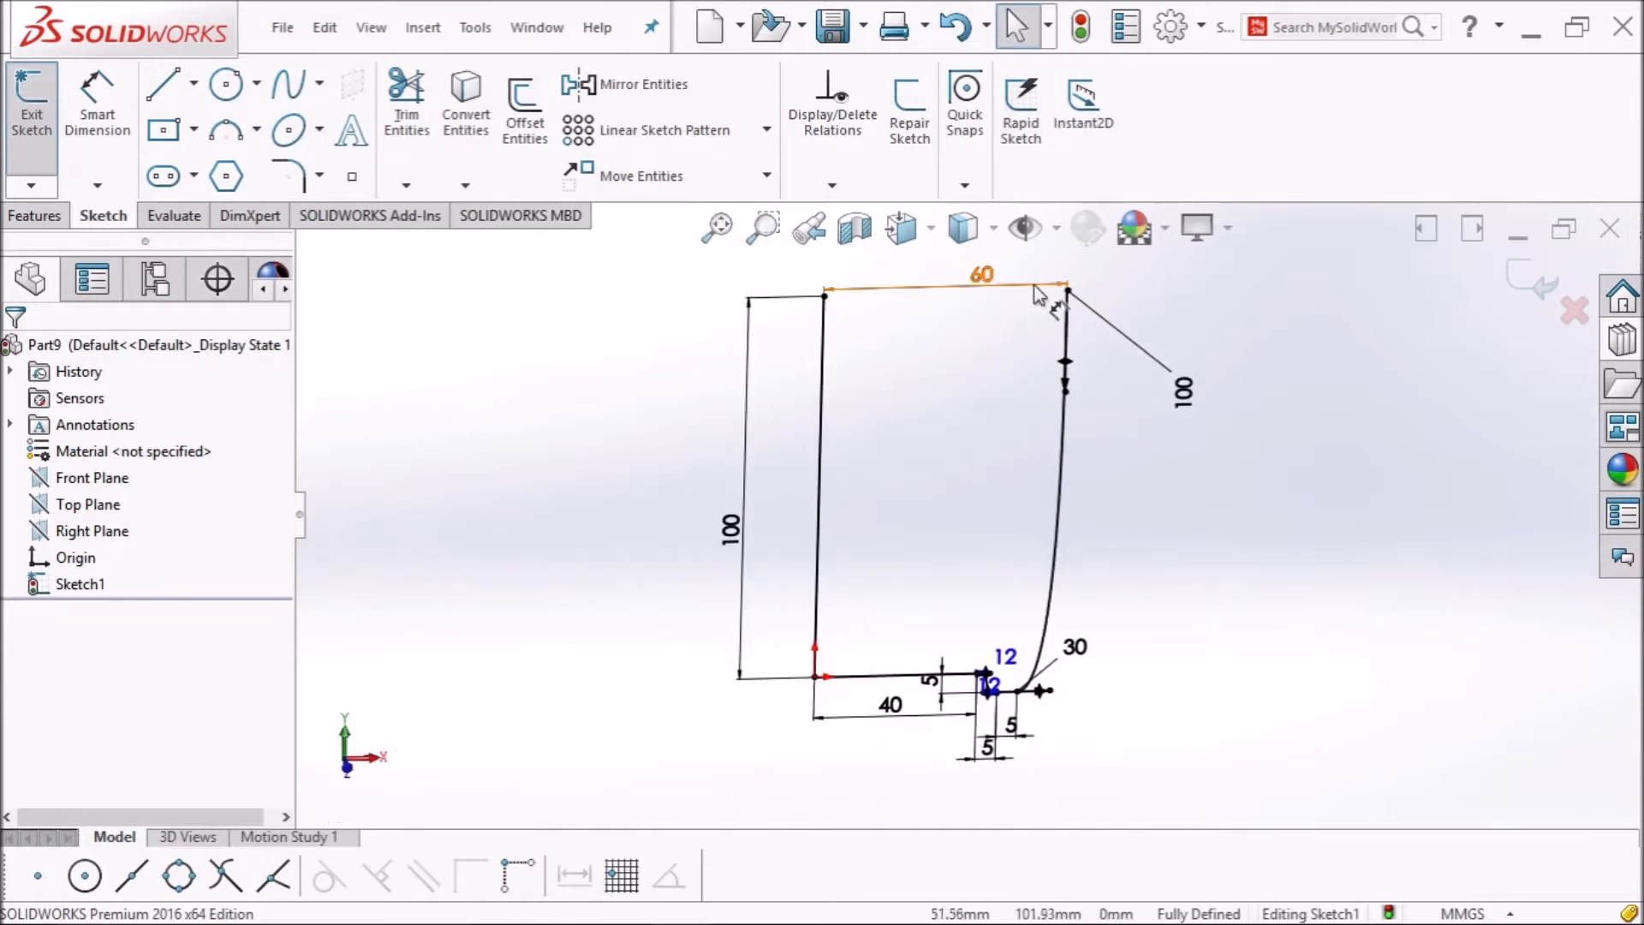
left_click(161, 86)
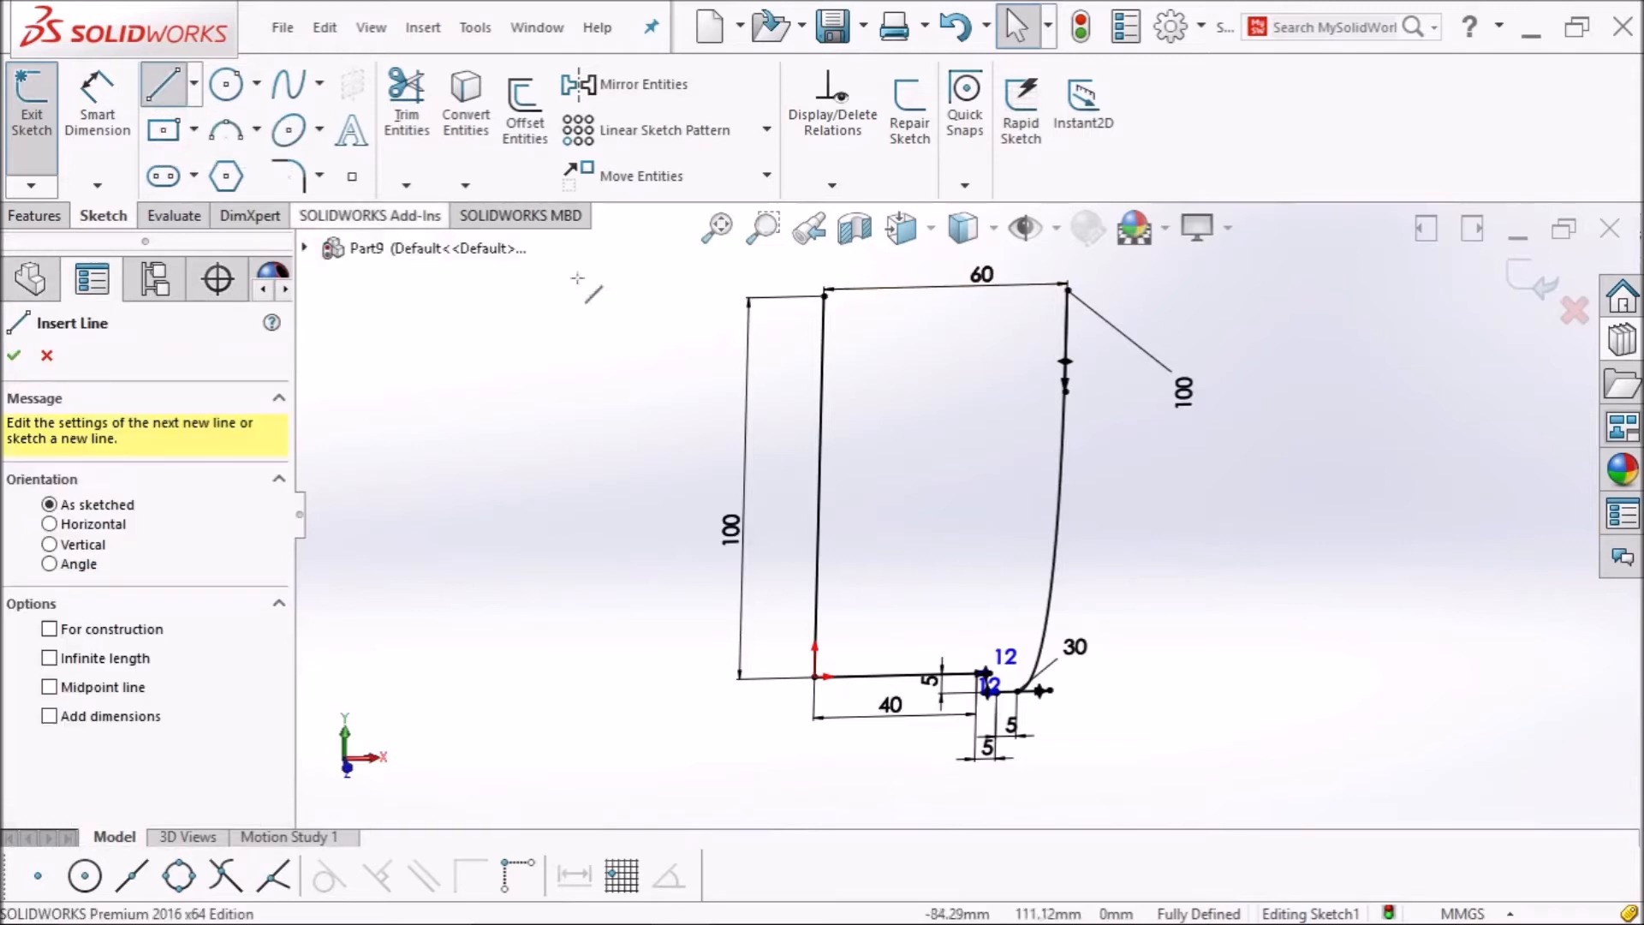
left_click(823, 296)
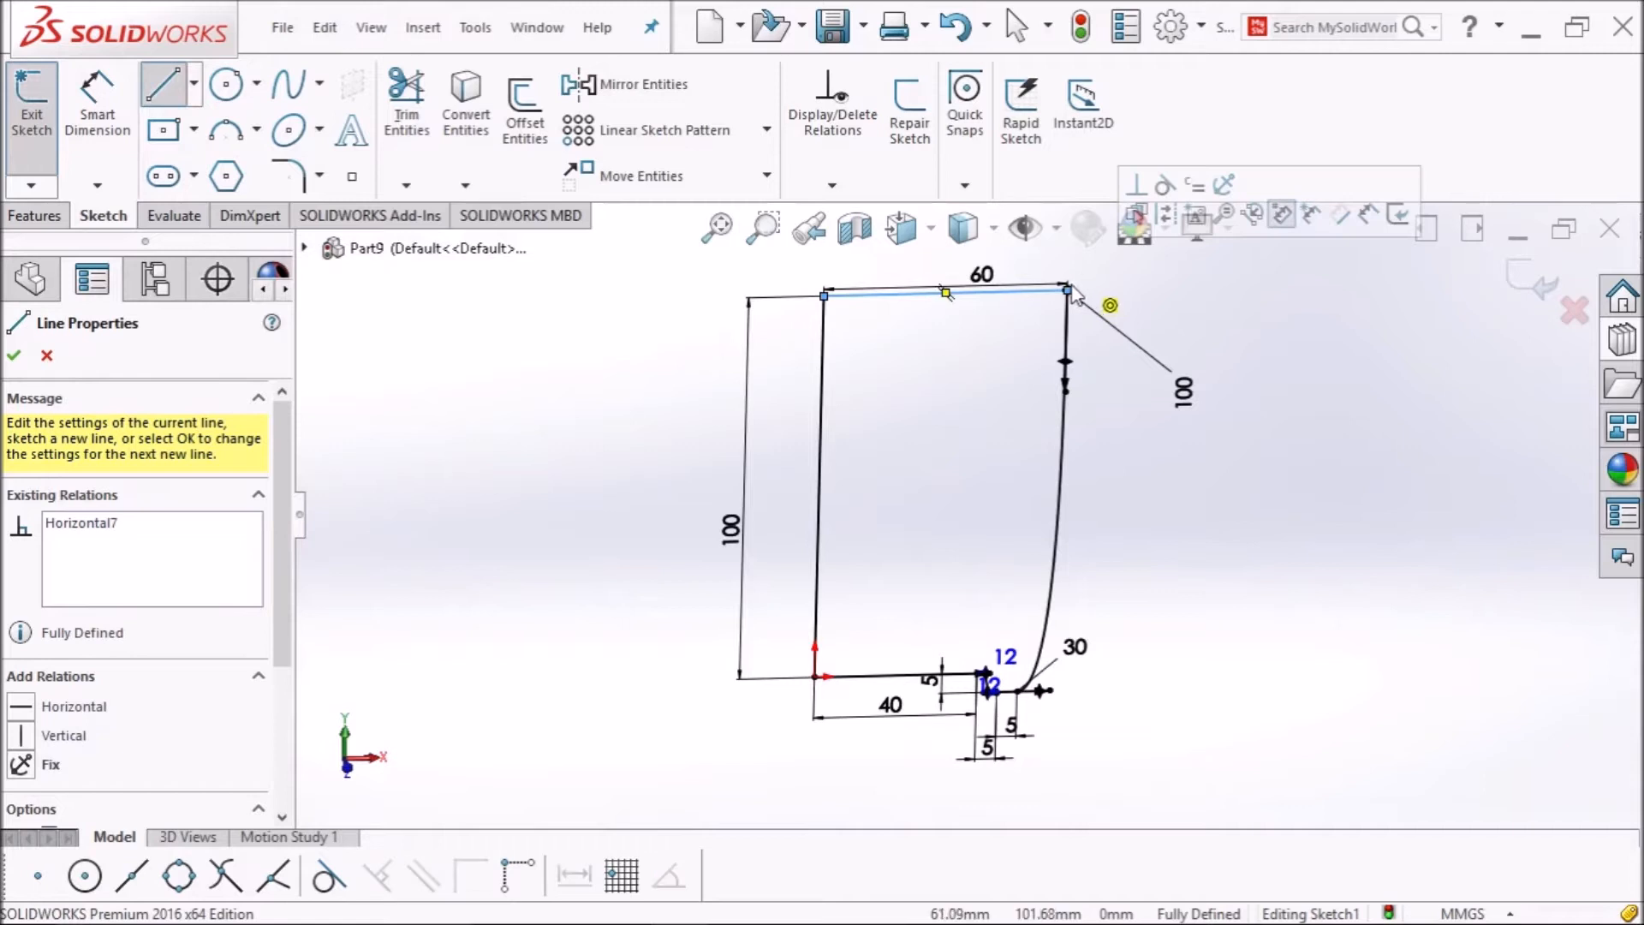
left_click(12, 360)
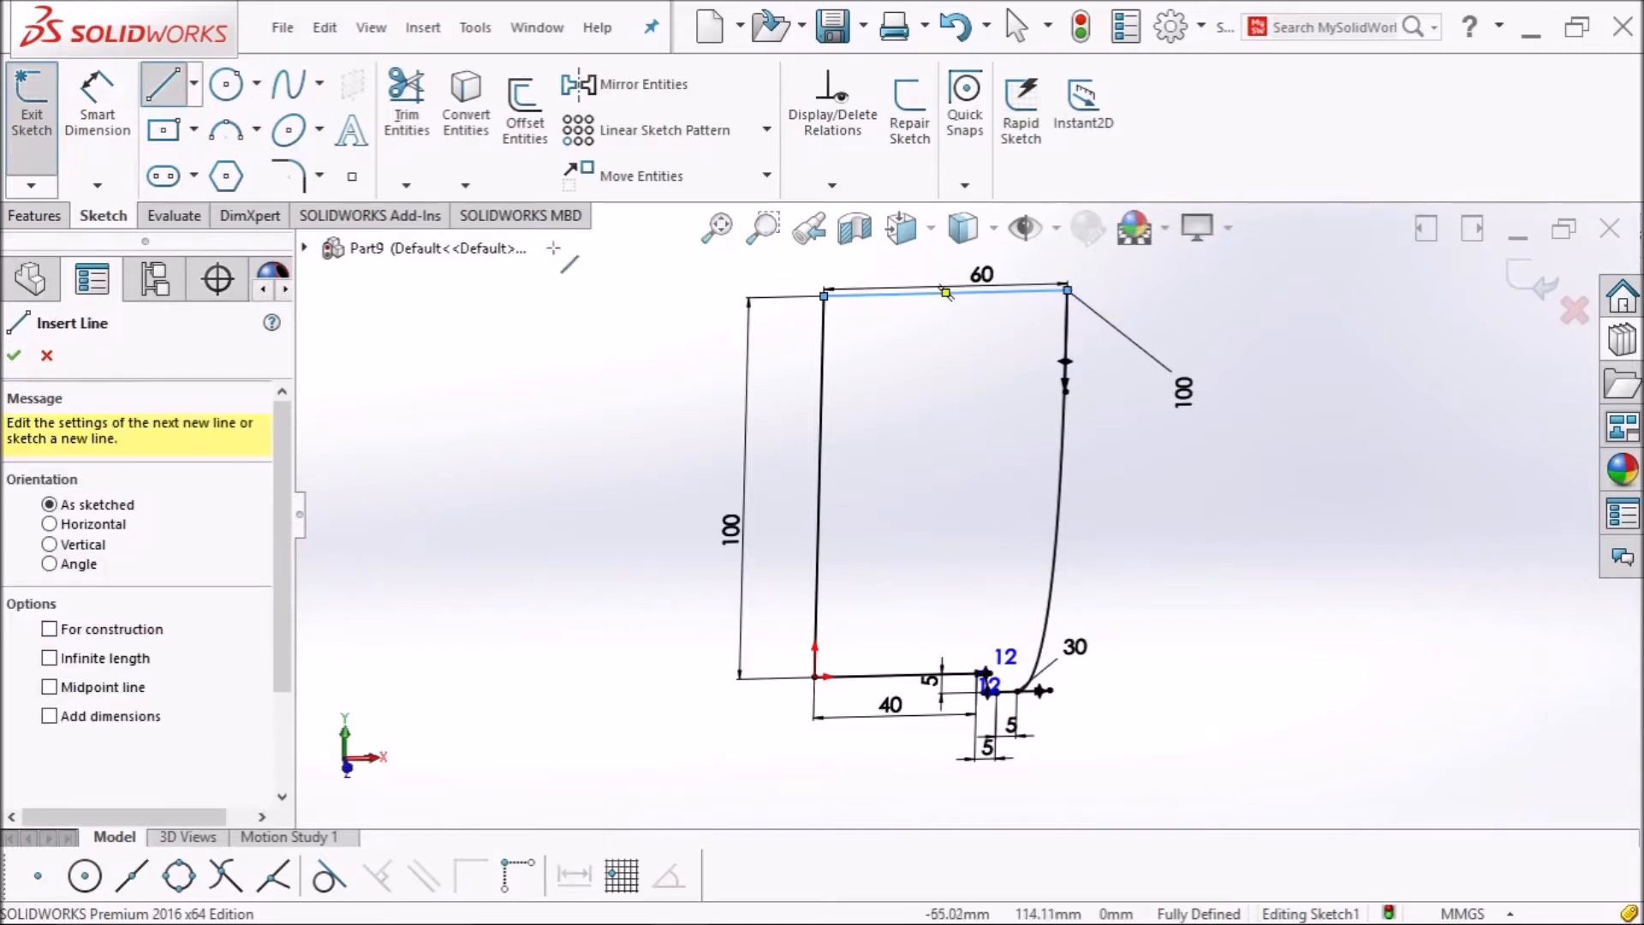
left_click(14, 355)
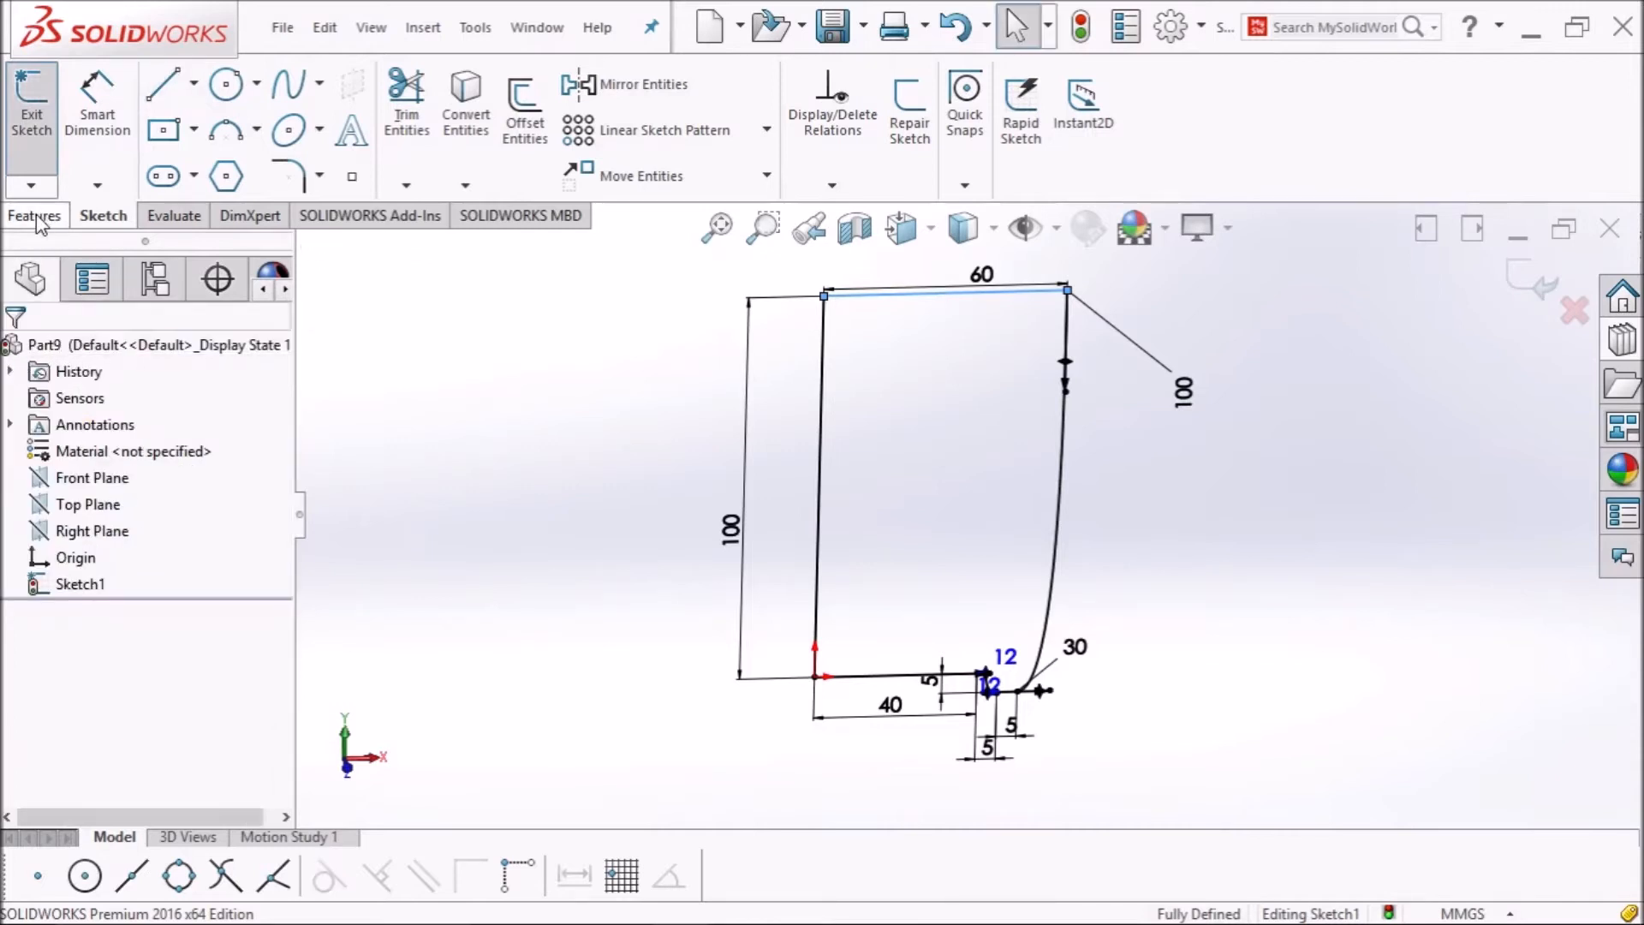
left_click(35, 144)
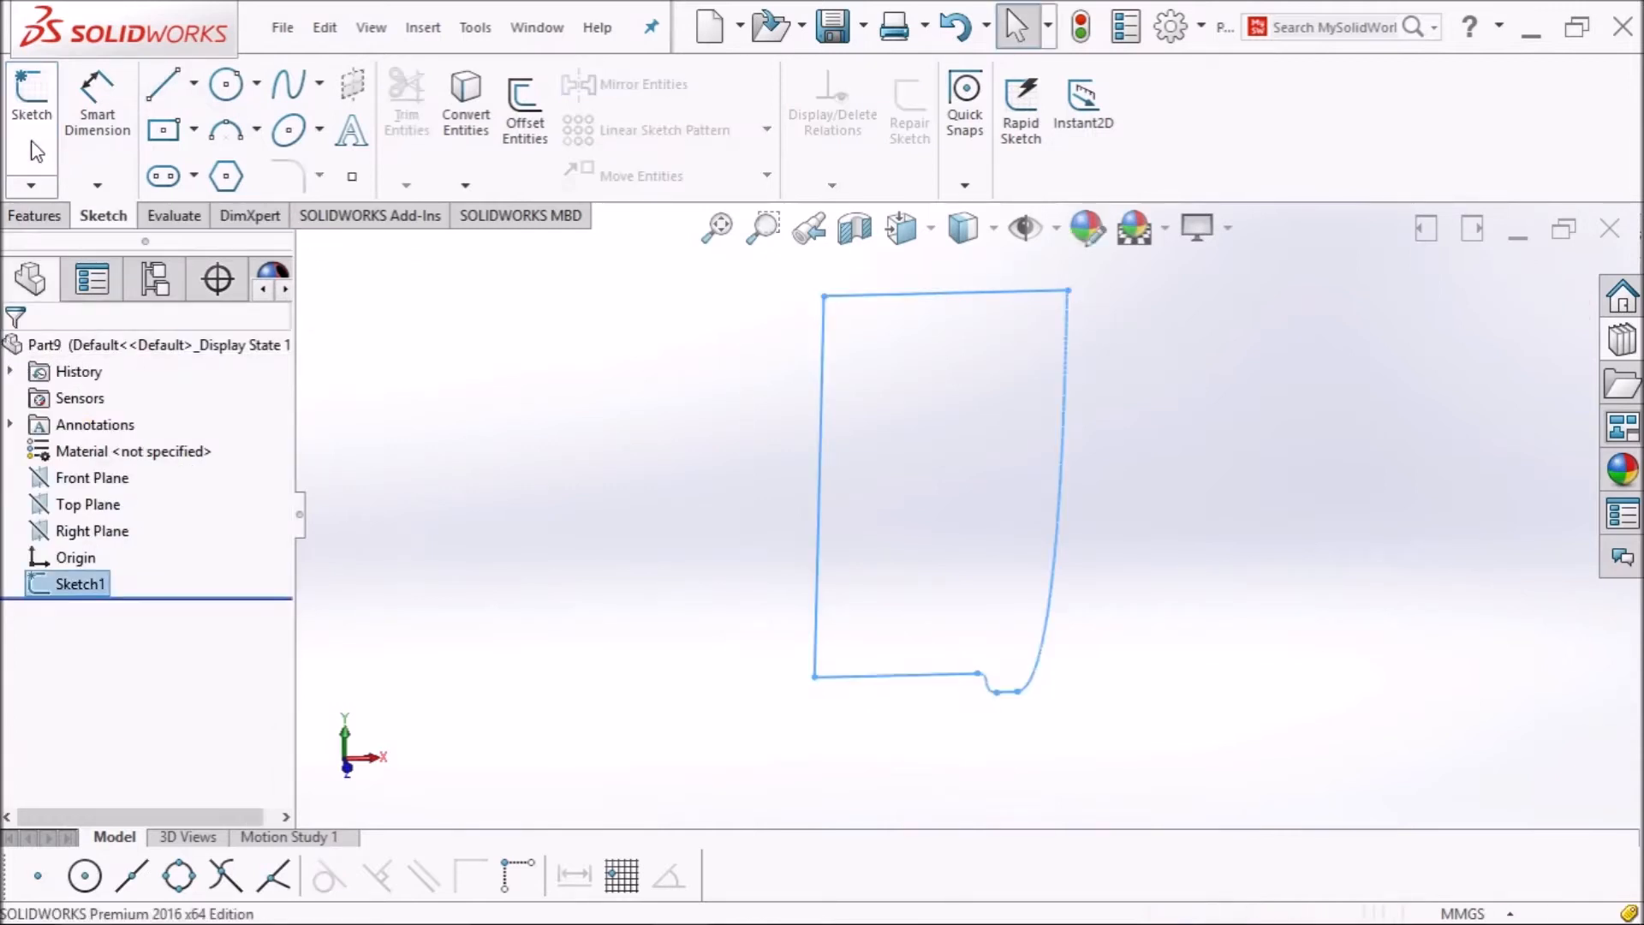
Start a Revolved Boss/Base from the profile sketch, using the long vertical line as the axis of revolution.
left_click(34, 215)
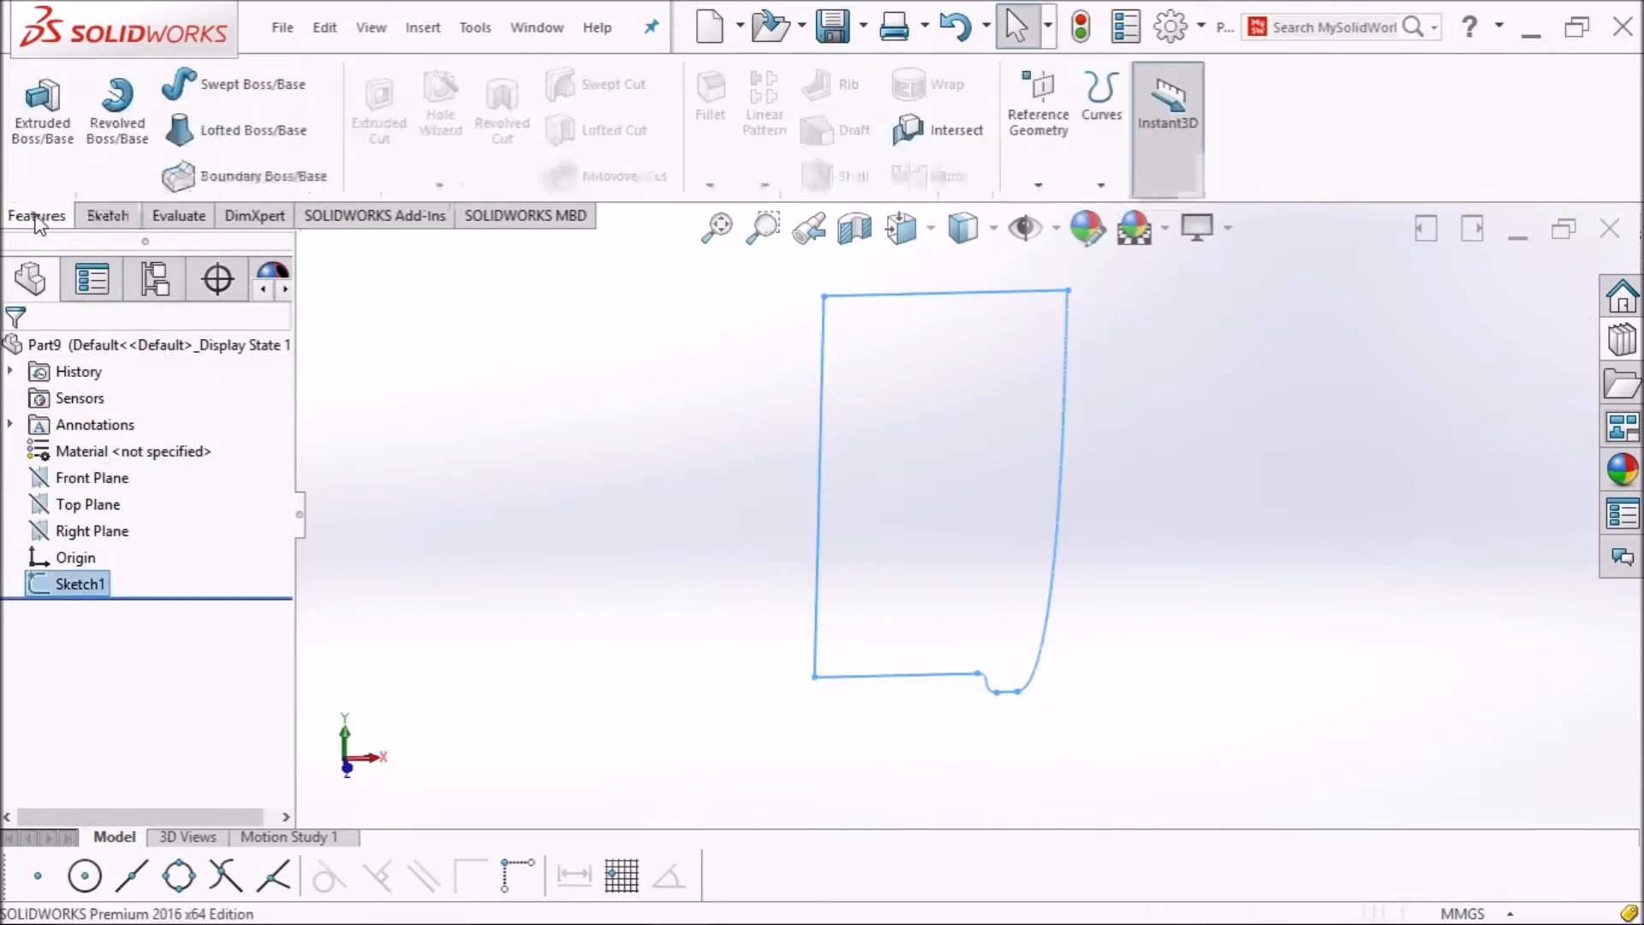
left_click(104, 131)
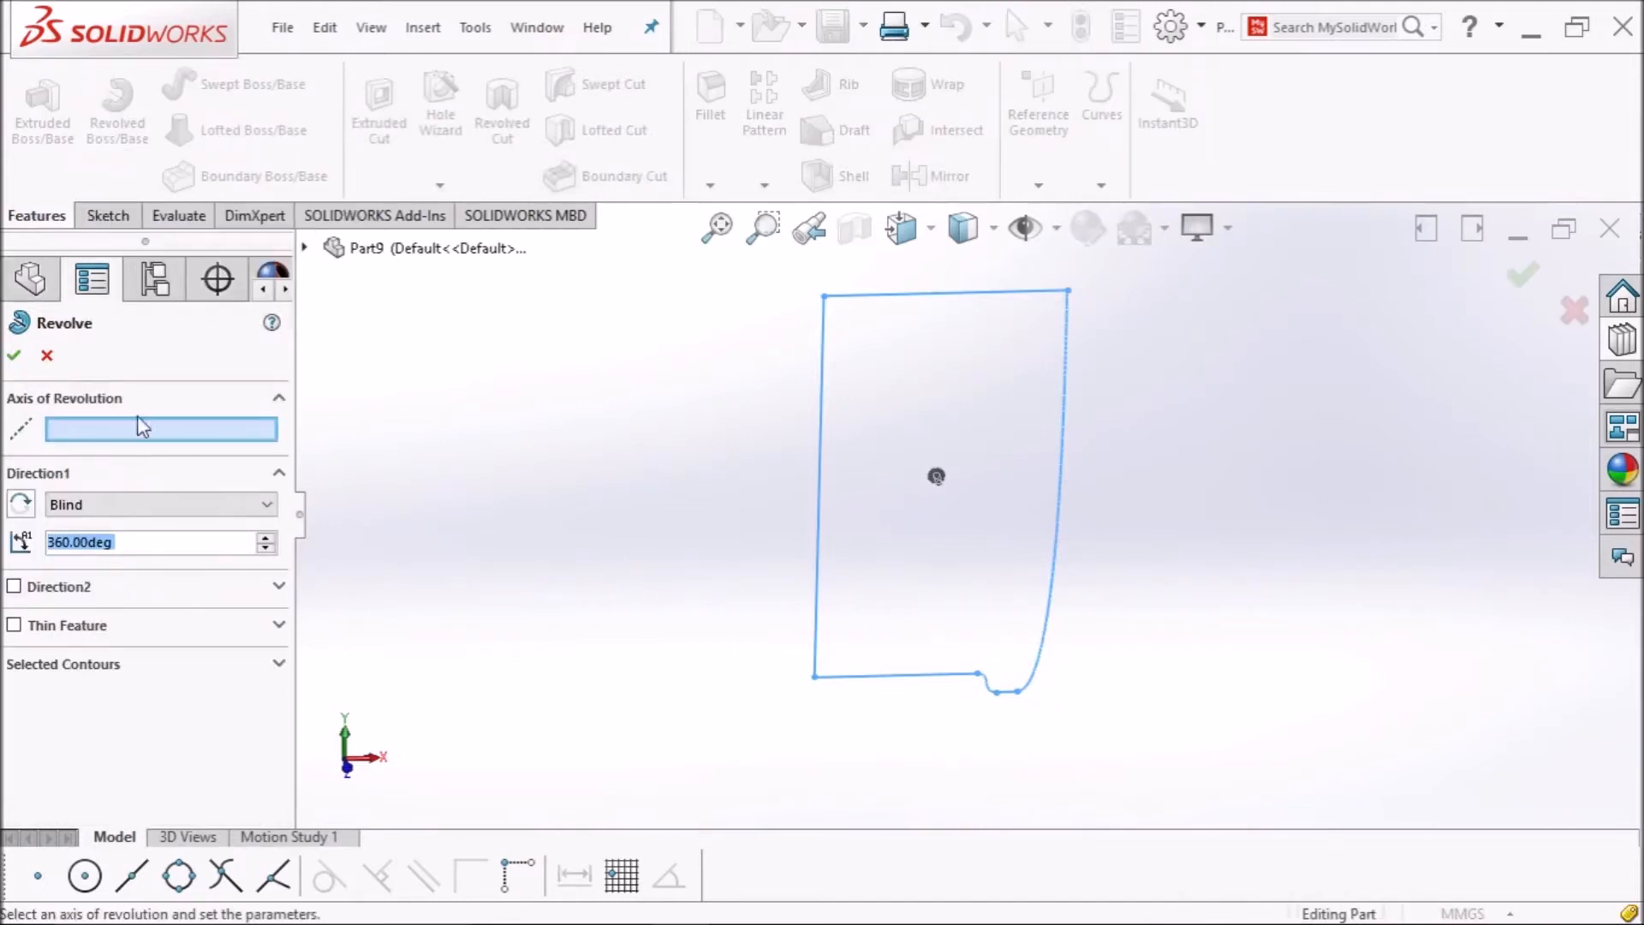
left_click(820, 515)
middle_click_drag(511, 447, 529, 562)
scroll(530, 542, "up", 4)
middle_click_drag(700, 527, 682, 470)
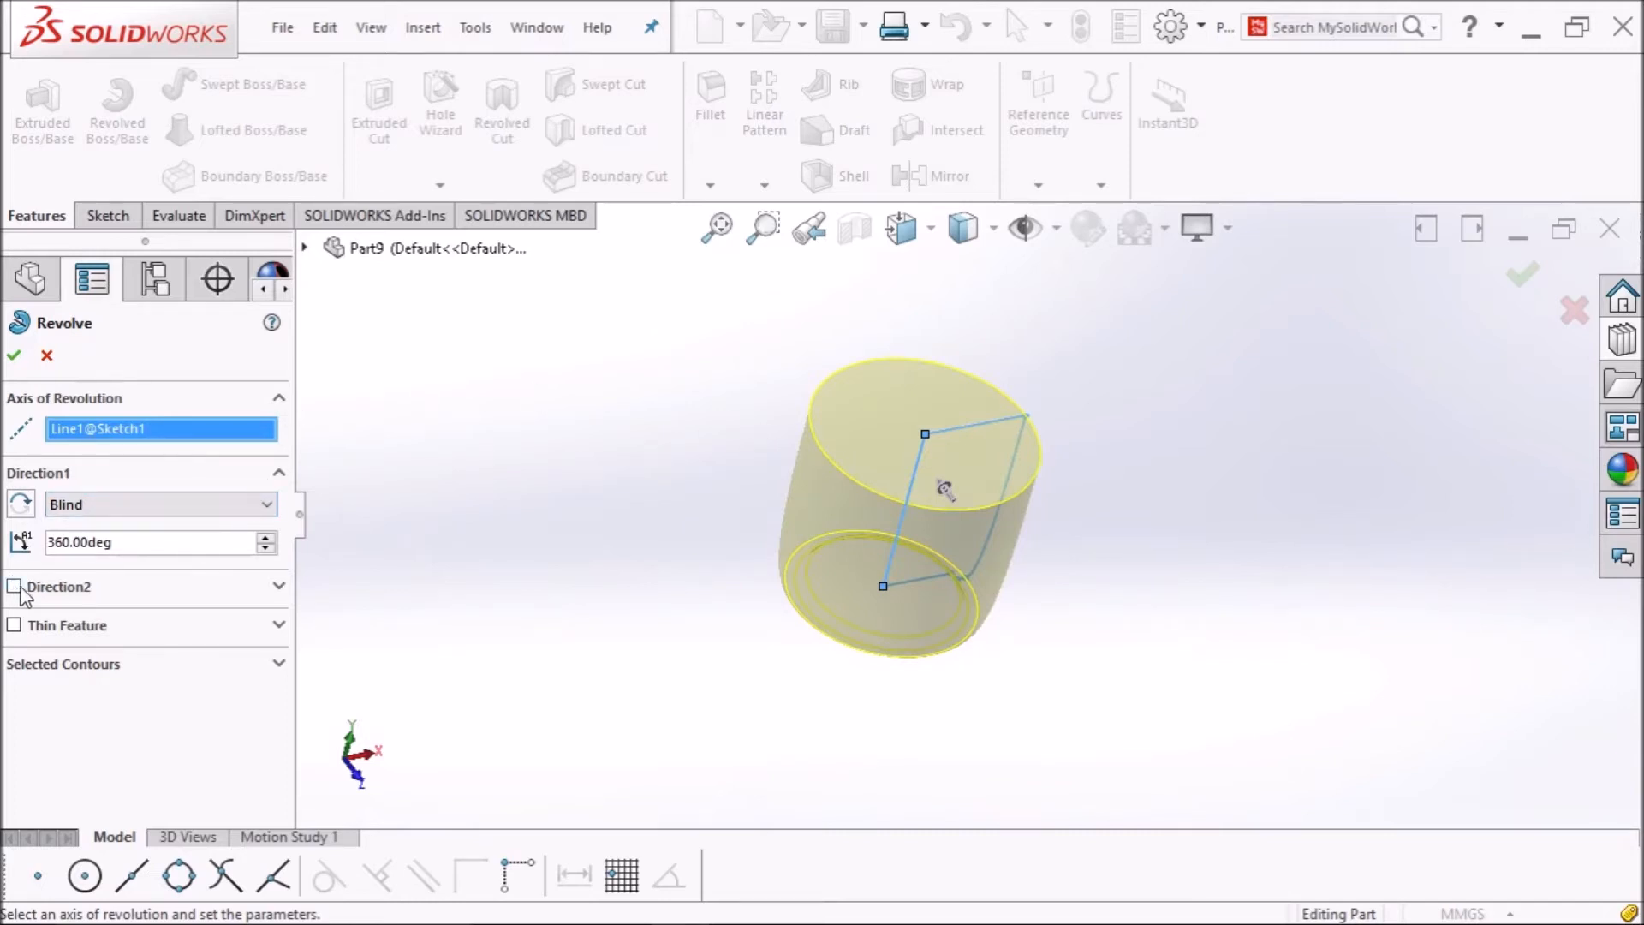
Set the revolve's Direction 1 angle to 160 degrees.
right_click(55, 542)
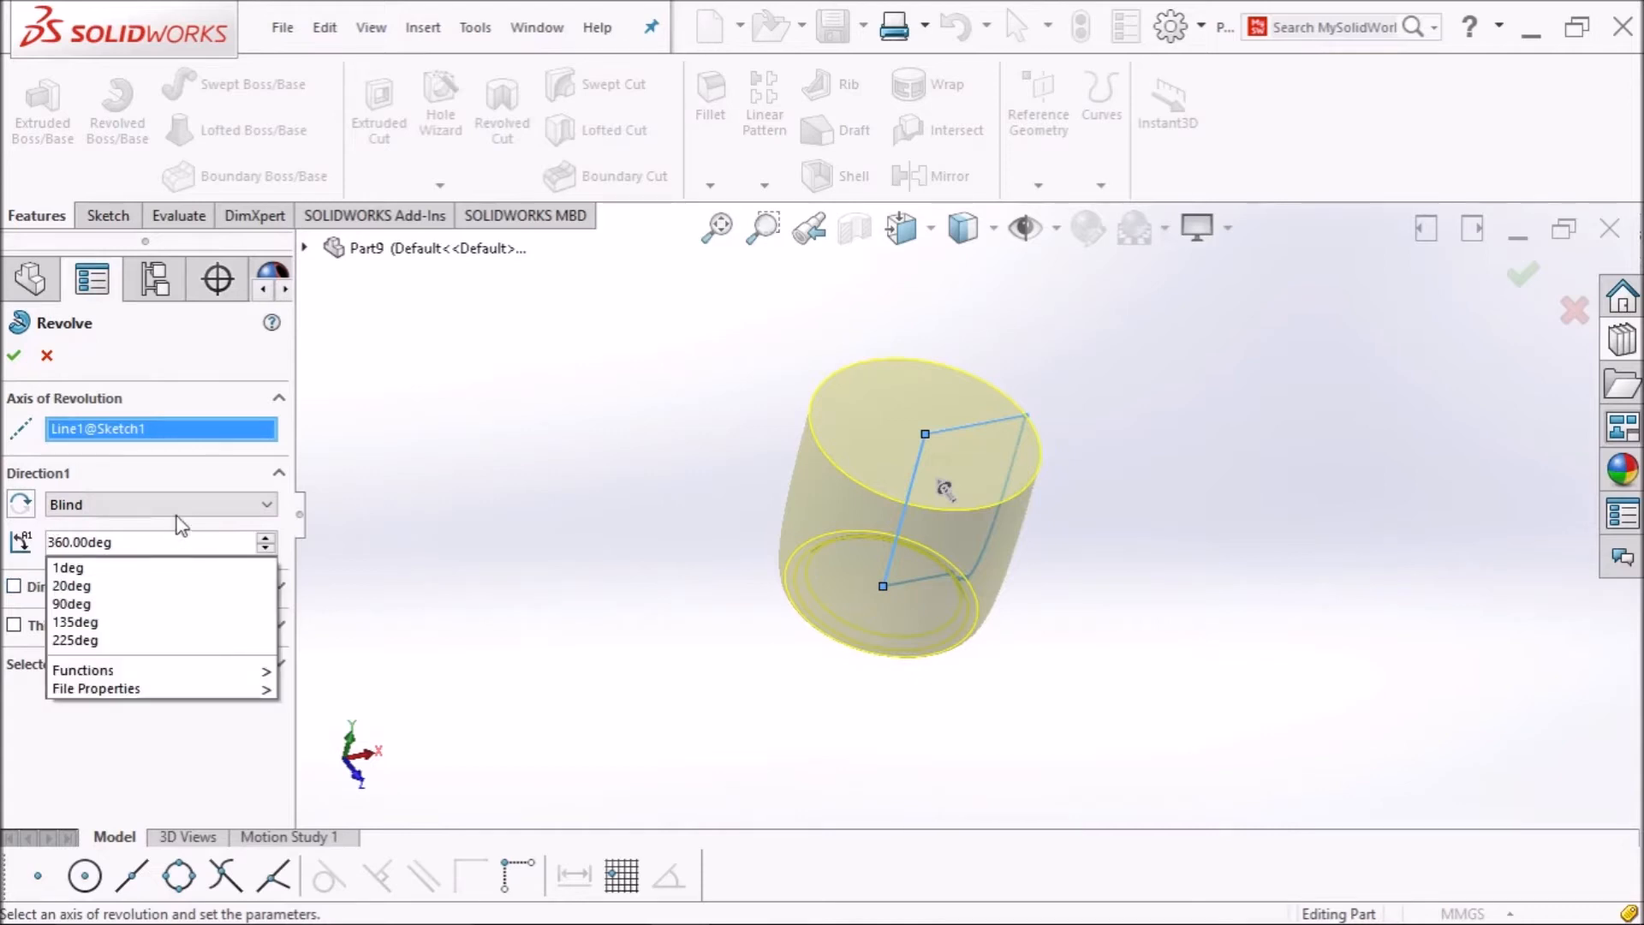
key("BackSpace")
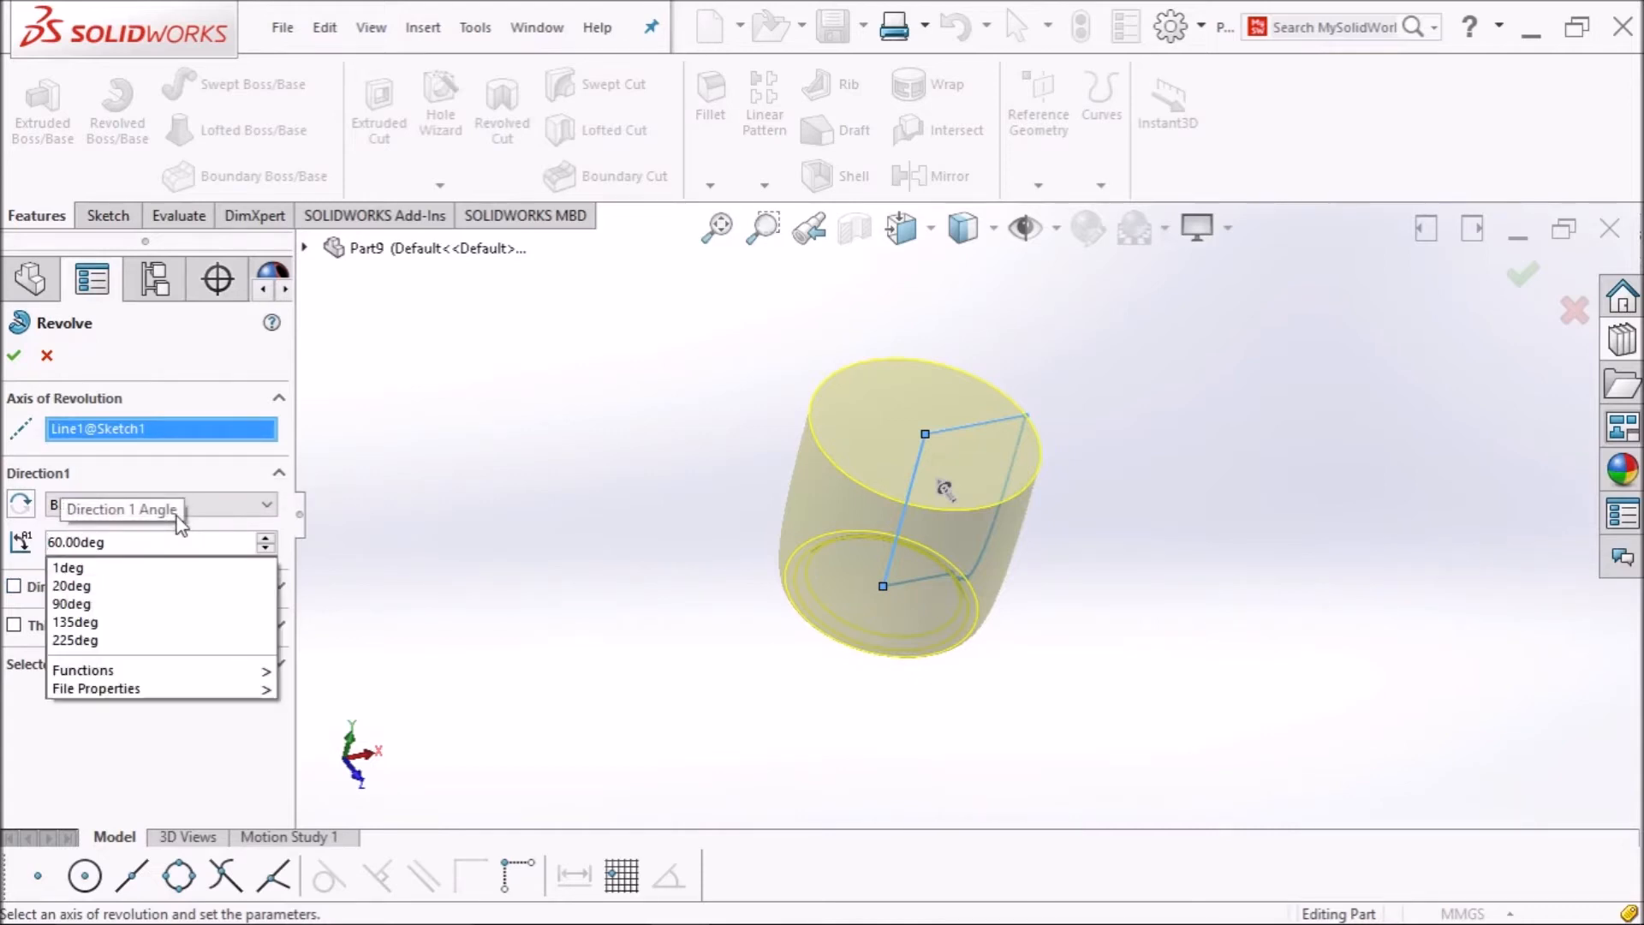
type("1")
key("Return")
middle_click_drag(1030, 513, 965, 605)
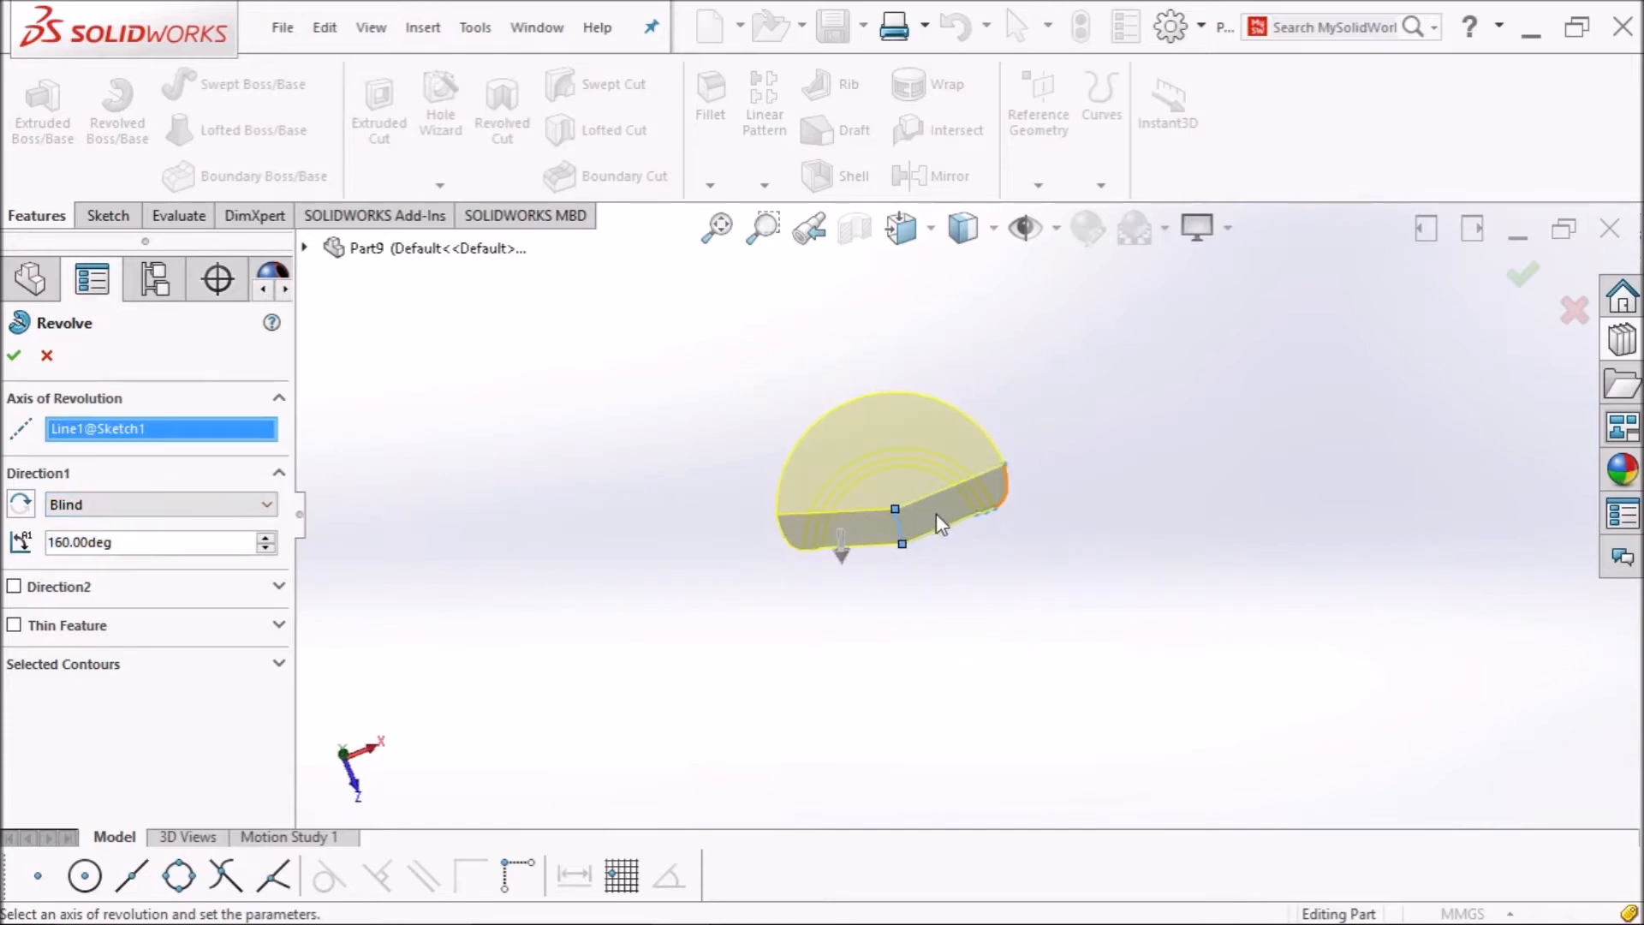
Try revolving in a second direction as well, Blind at 160 degrees, and turn Direction 2 off again.
left_click(13, 587)
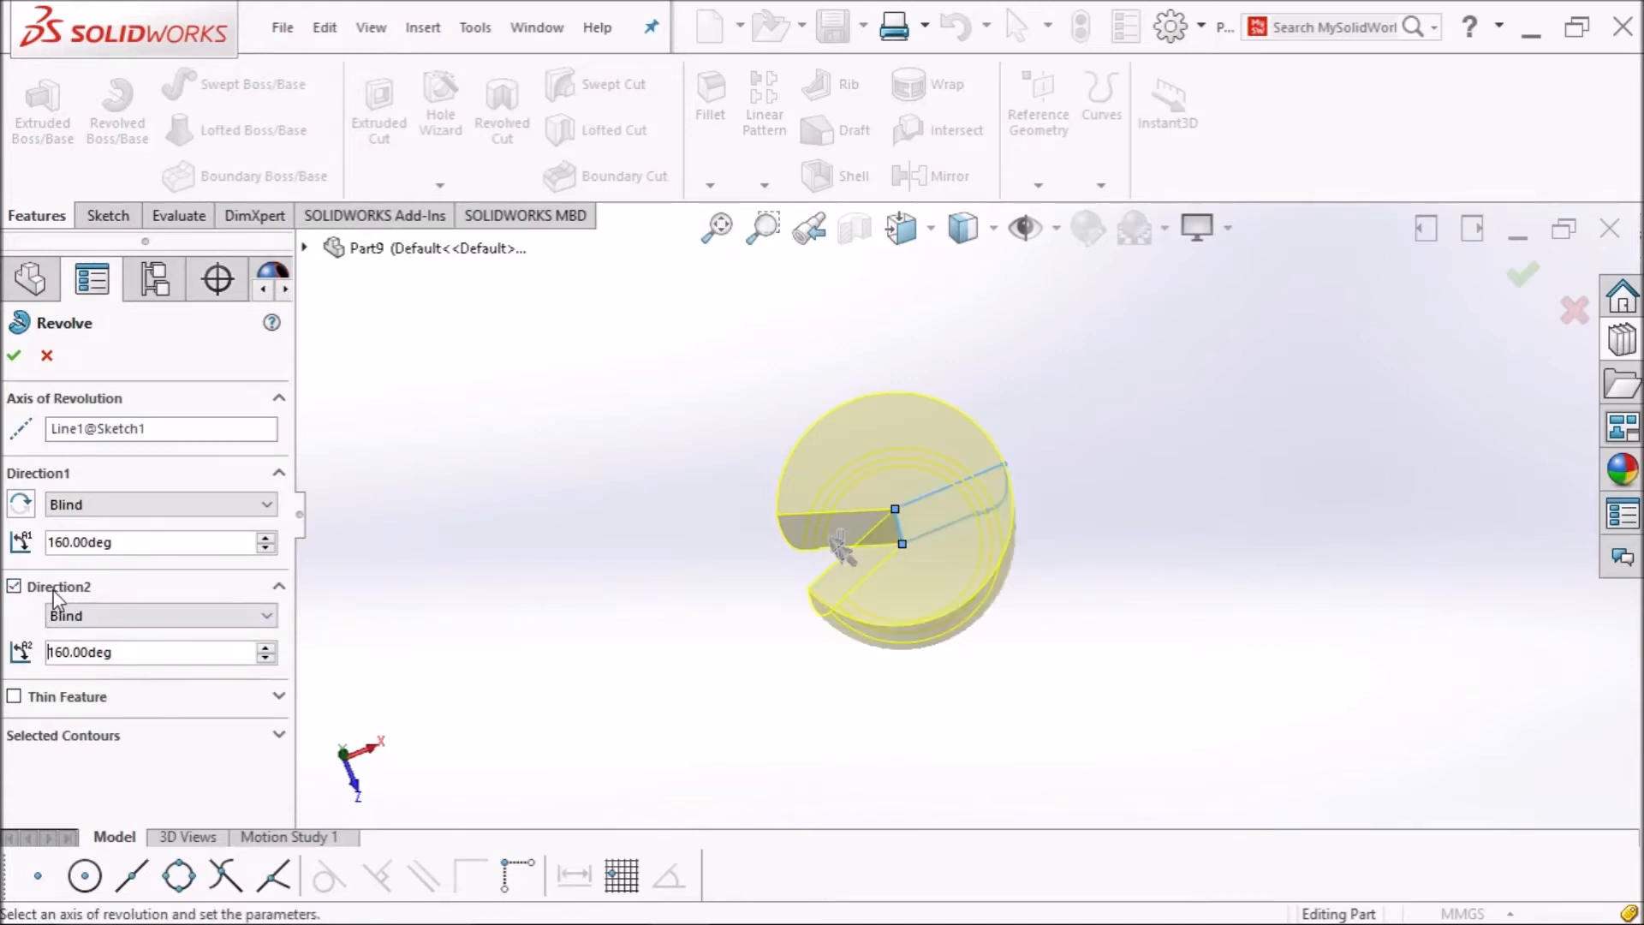
middle_click_drag(662, 600, 682, 641)
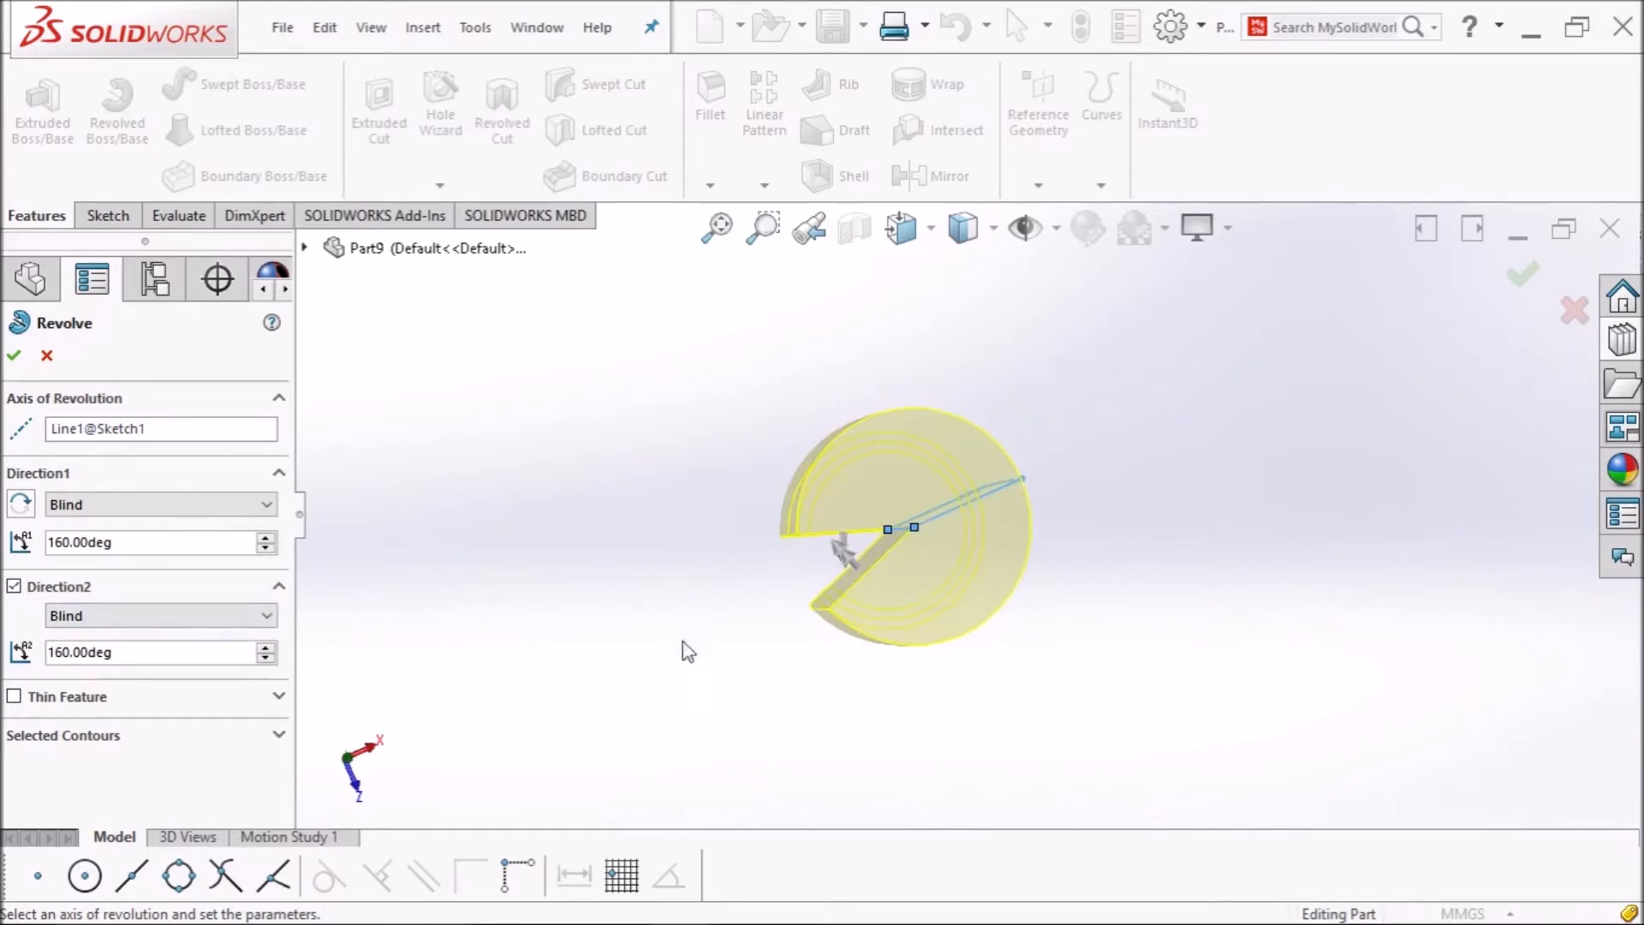
scroll(871, 553, "down", 3)
scroll(863, 572, "down", 2)
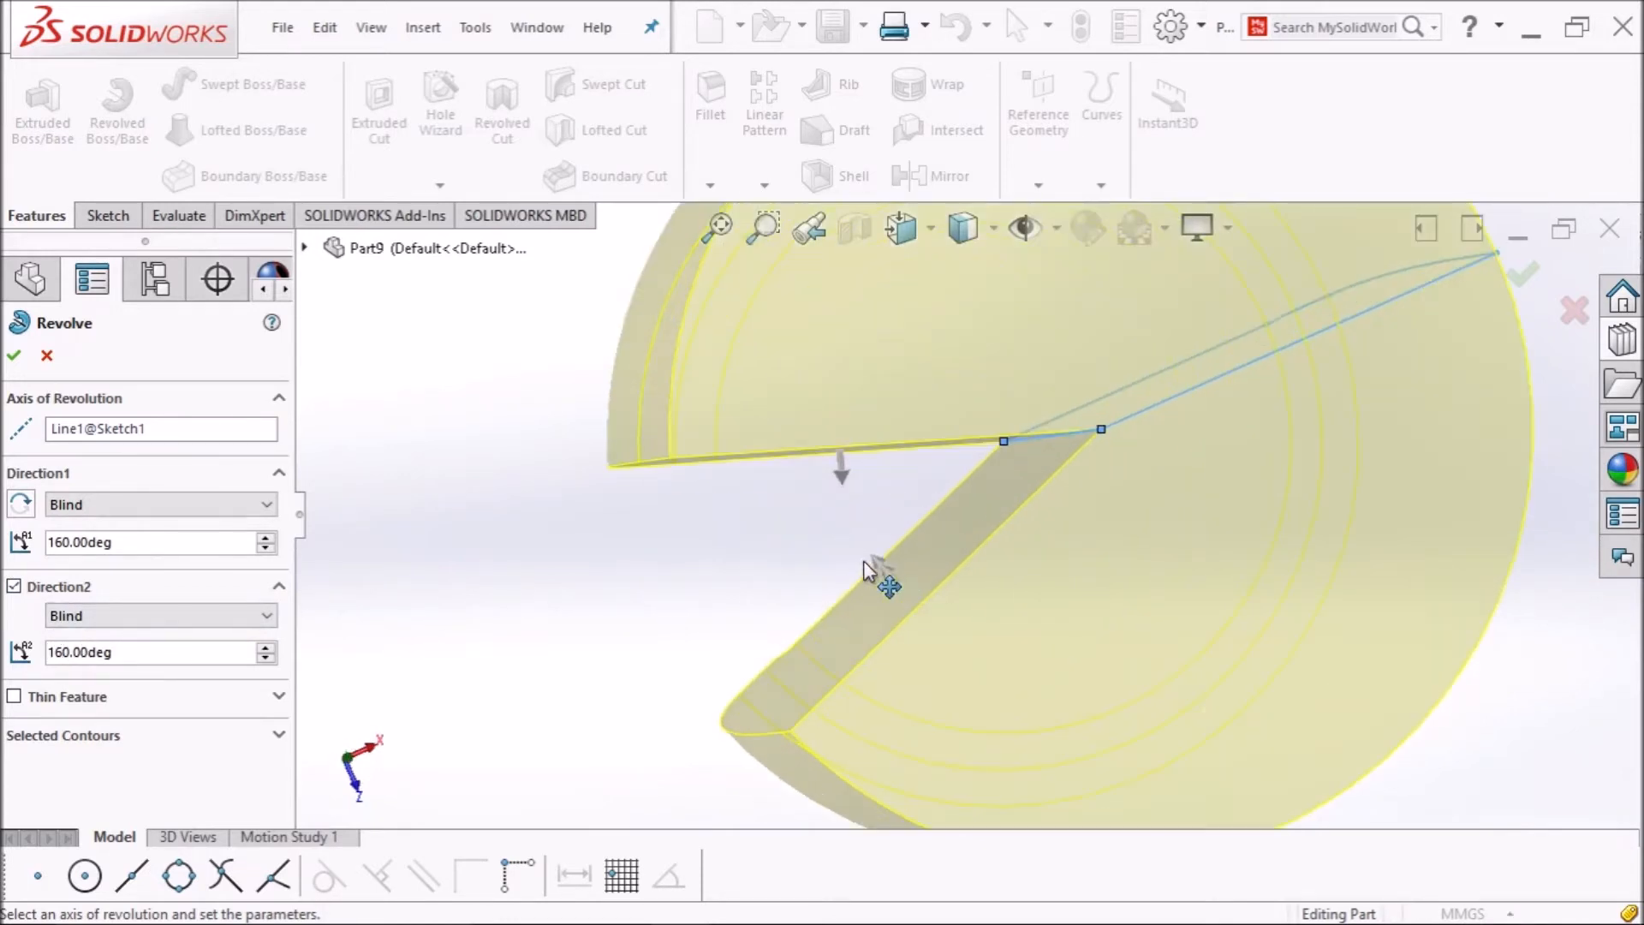
scroll(873, 566, "down", 3)
scroll(869, 548, "up", 5)
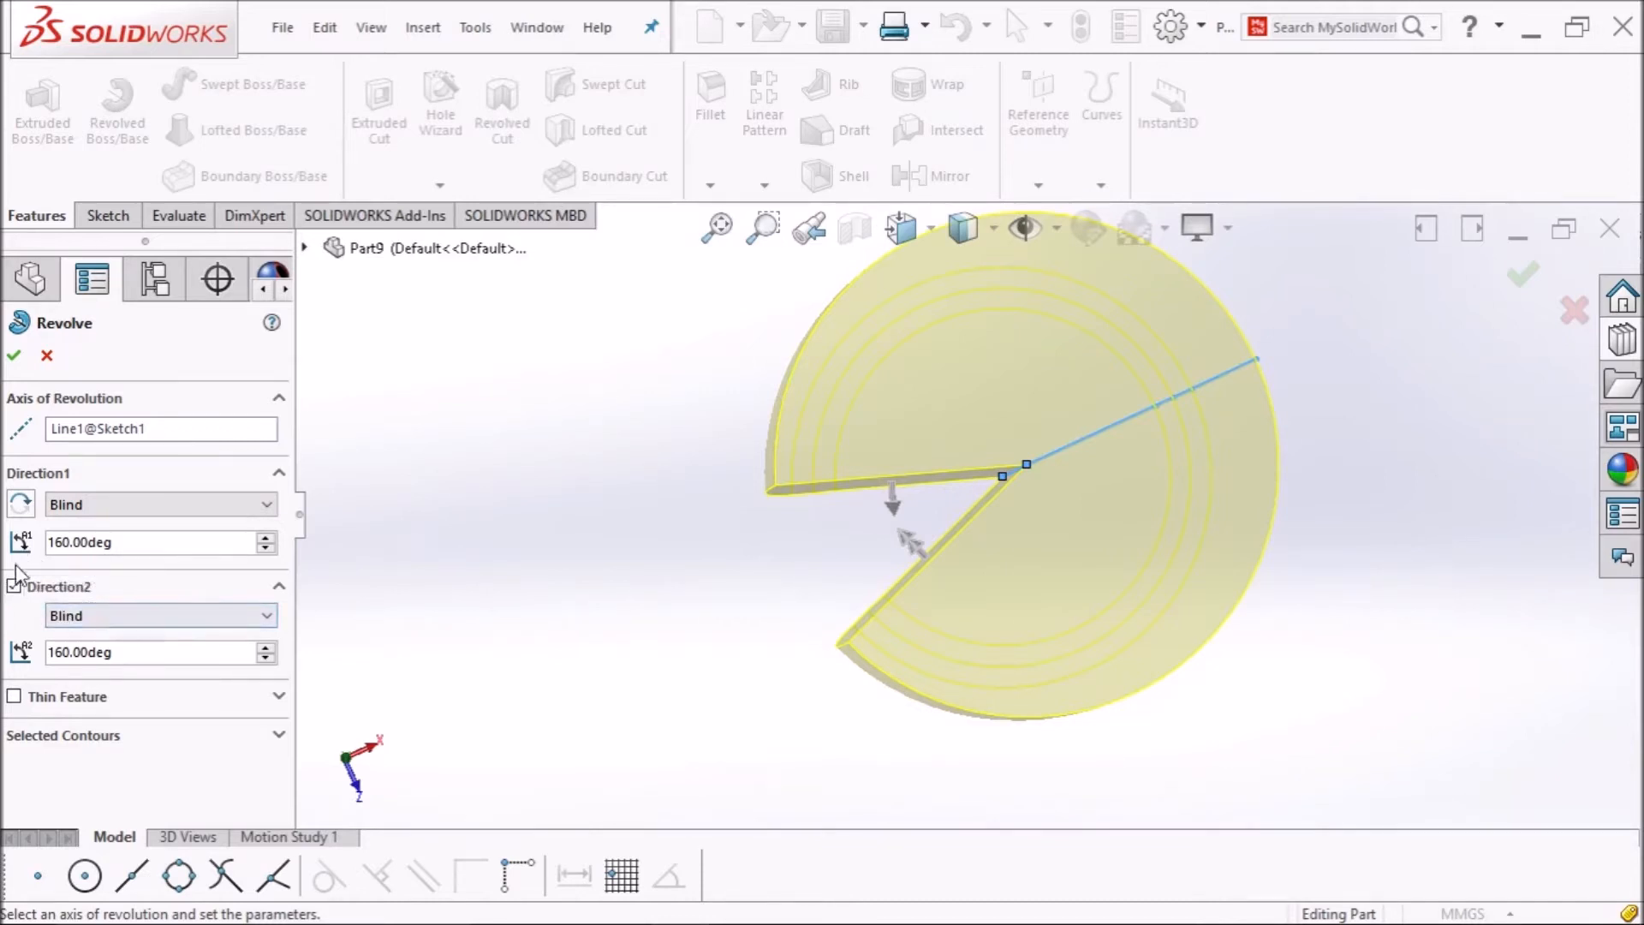
left_click(13, 587)
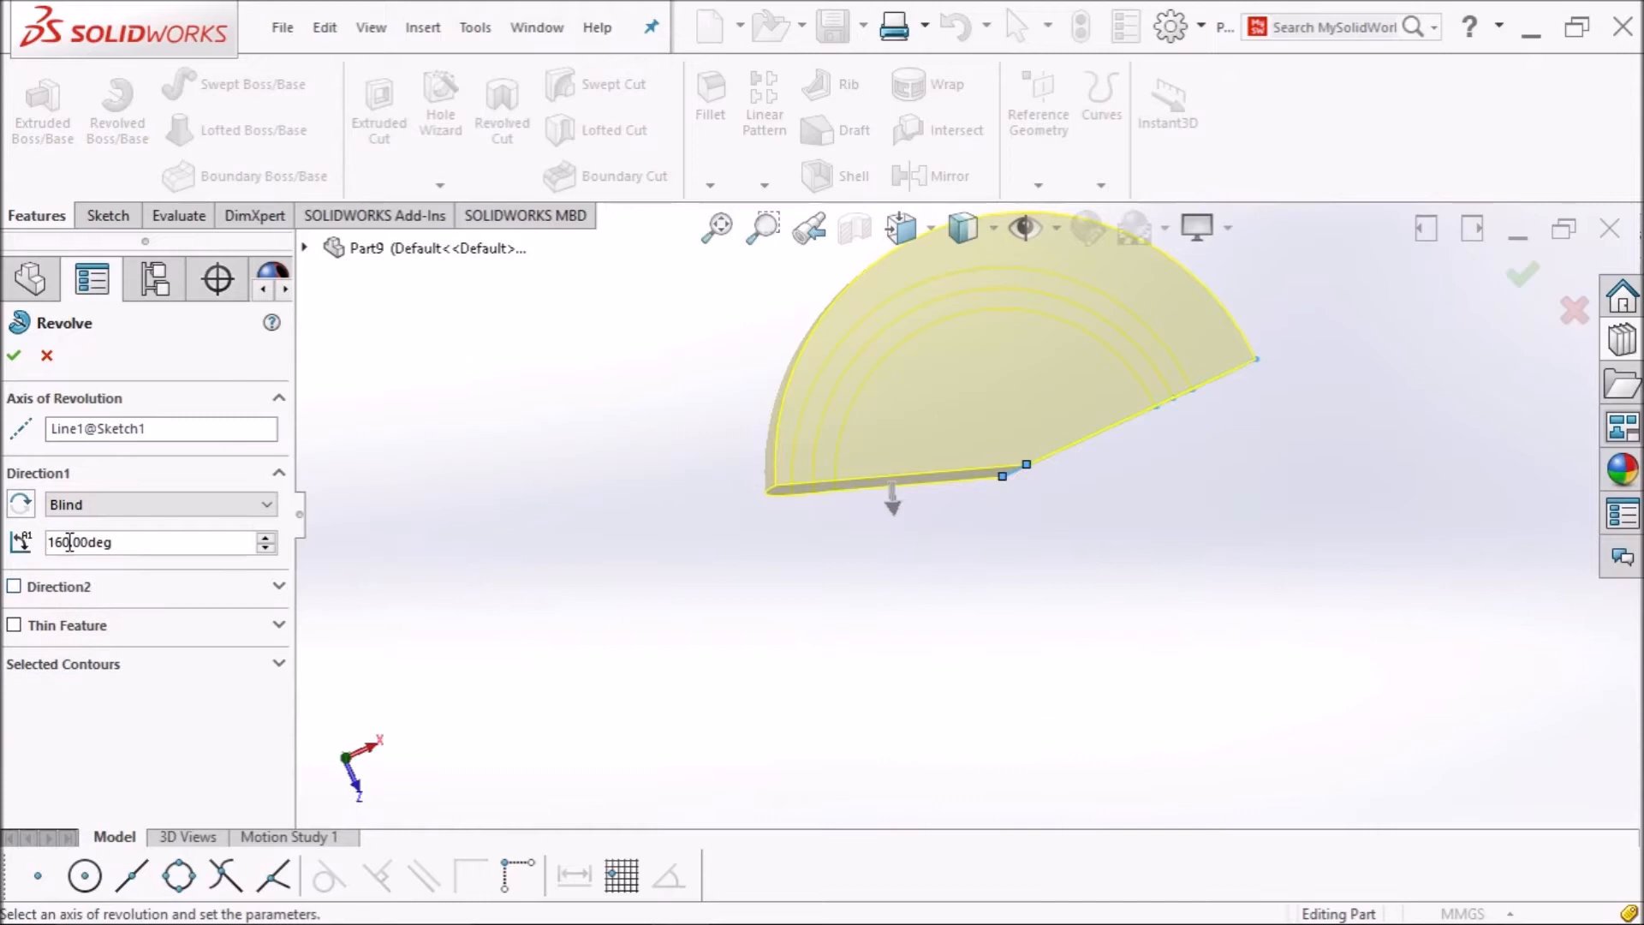
Set the revolve's Direction 1 angle to 360 degrees and complete the revolved body.
key("Right")
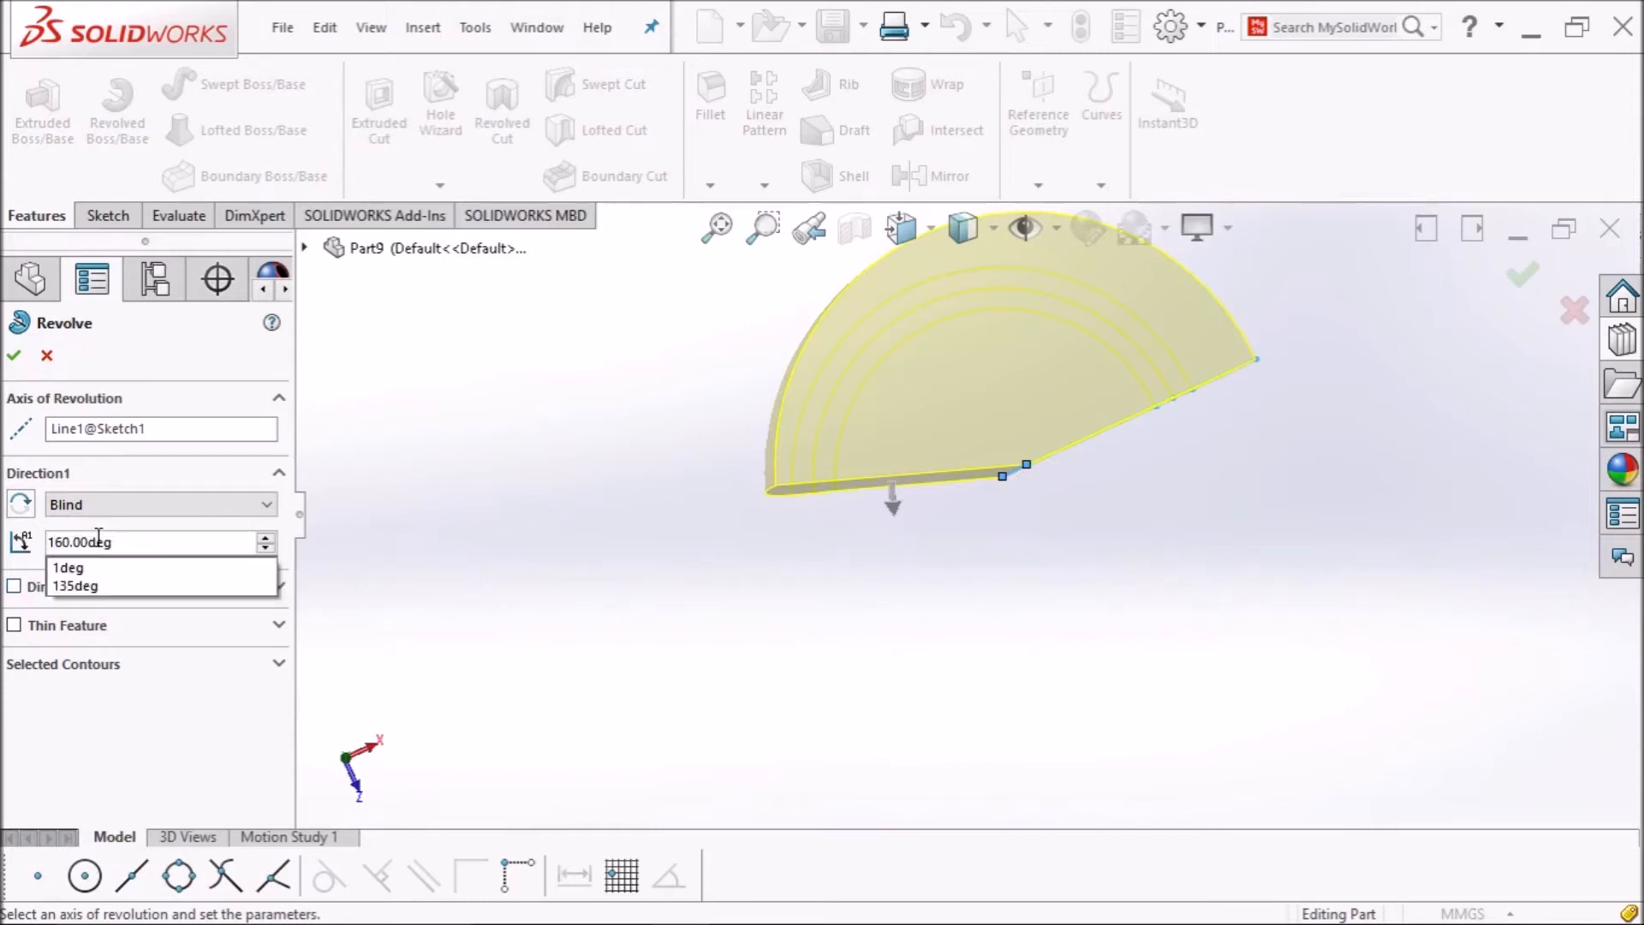
key("BackSpace")
type("3")
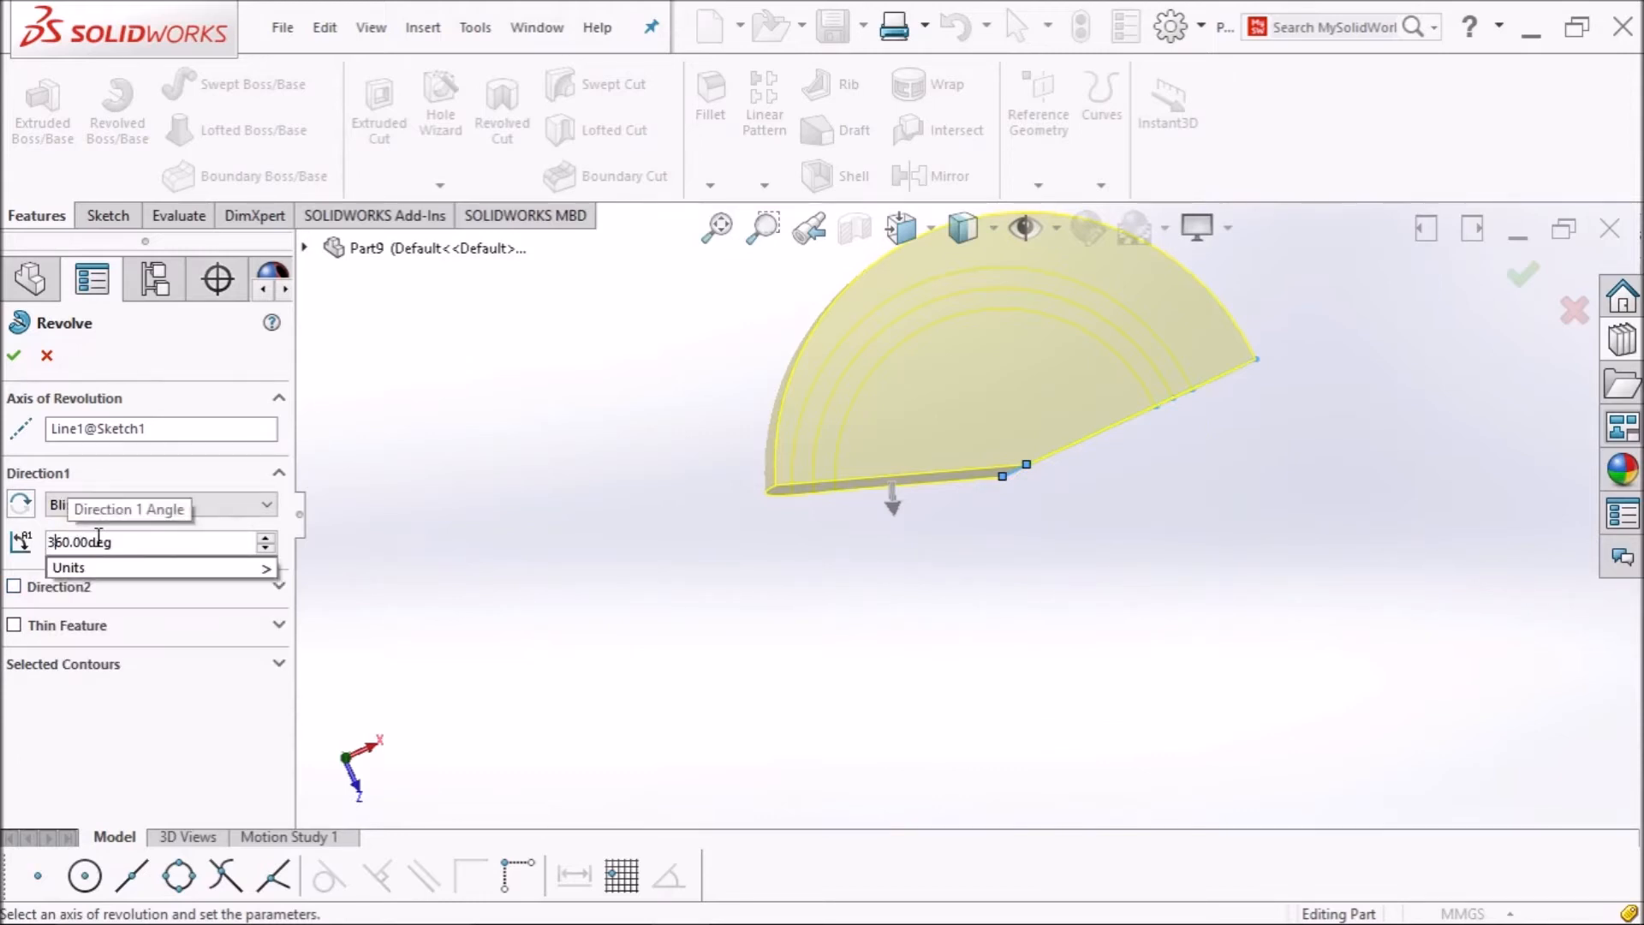
key("Return")
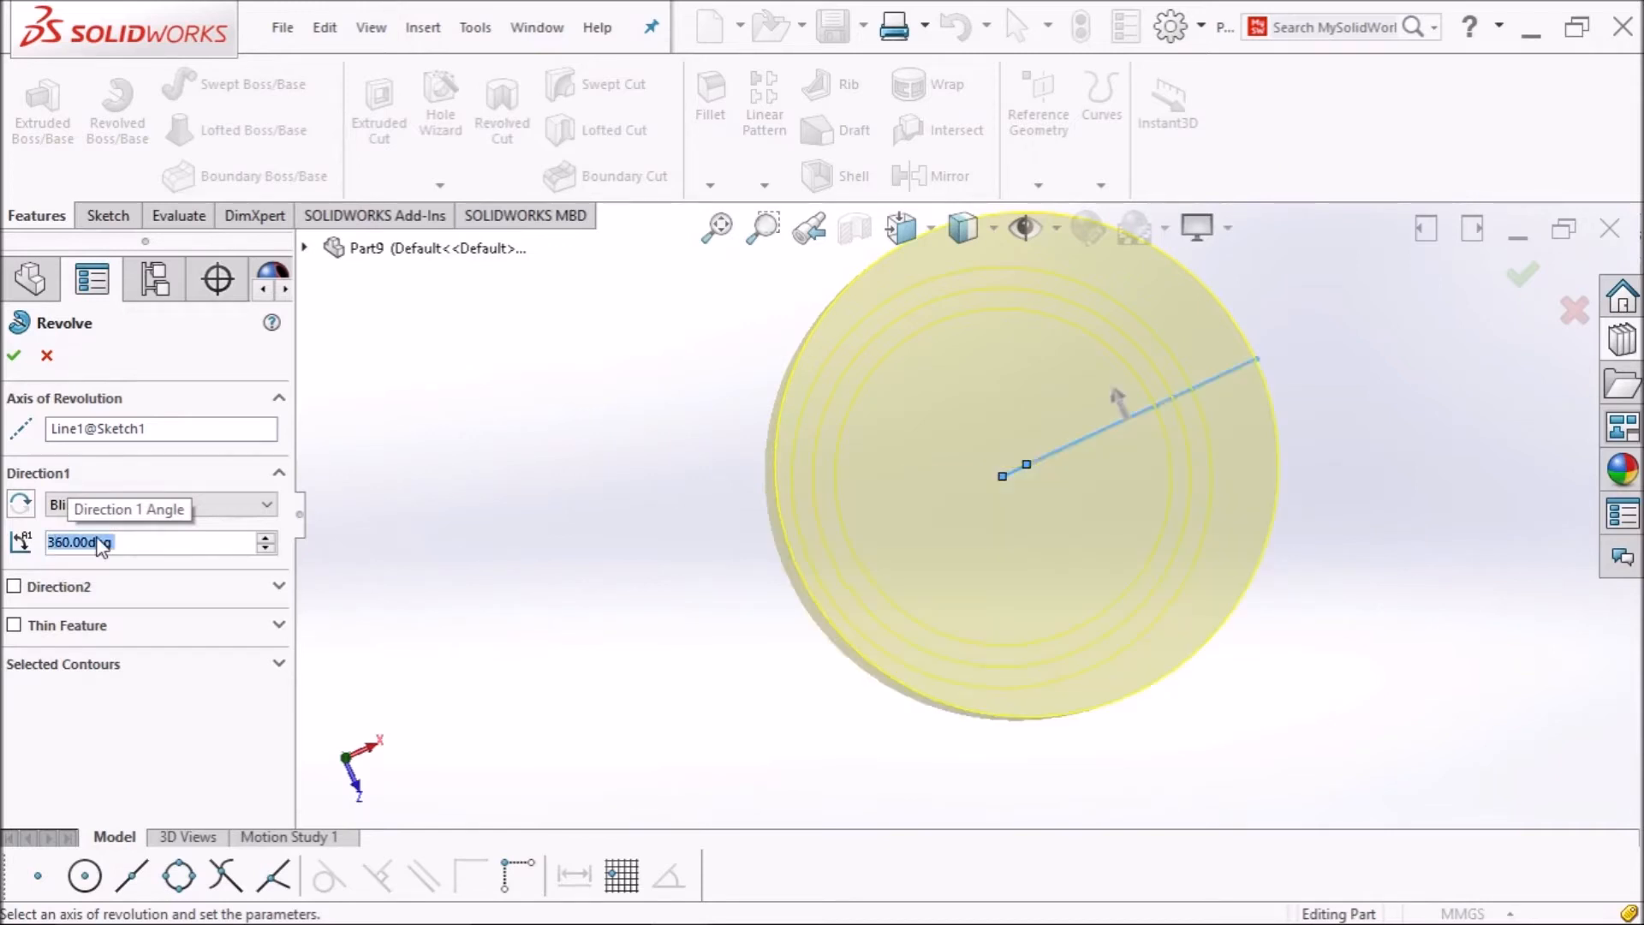
left_click(14, 355)
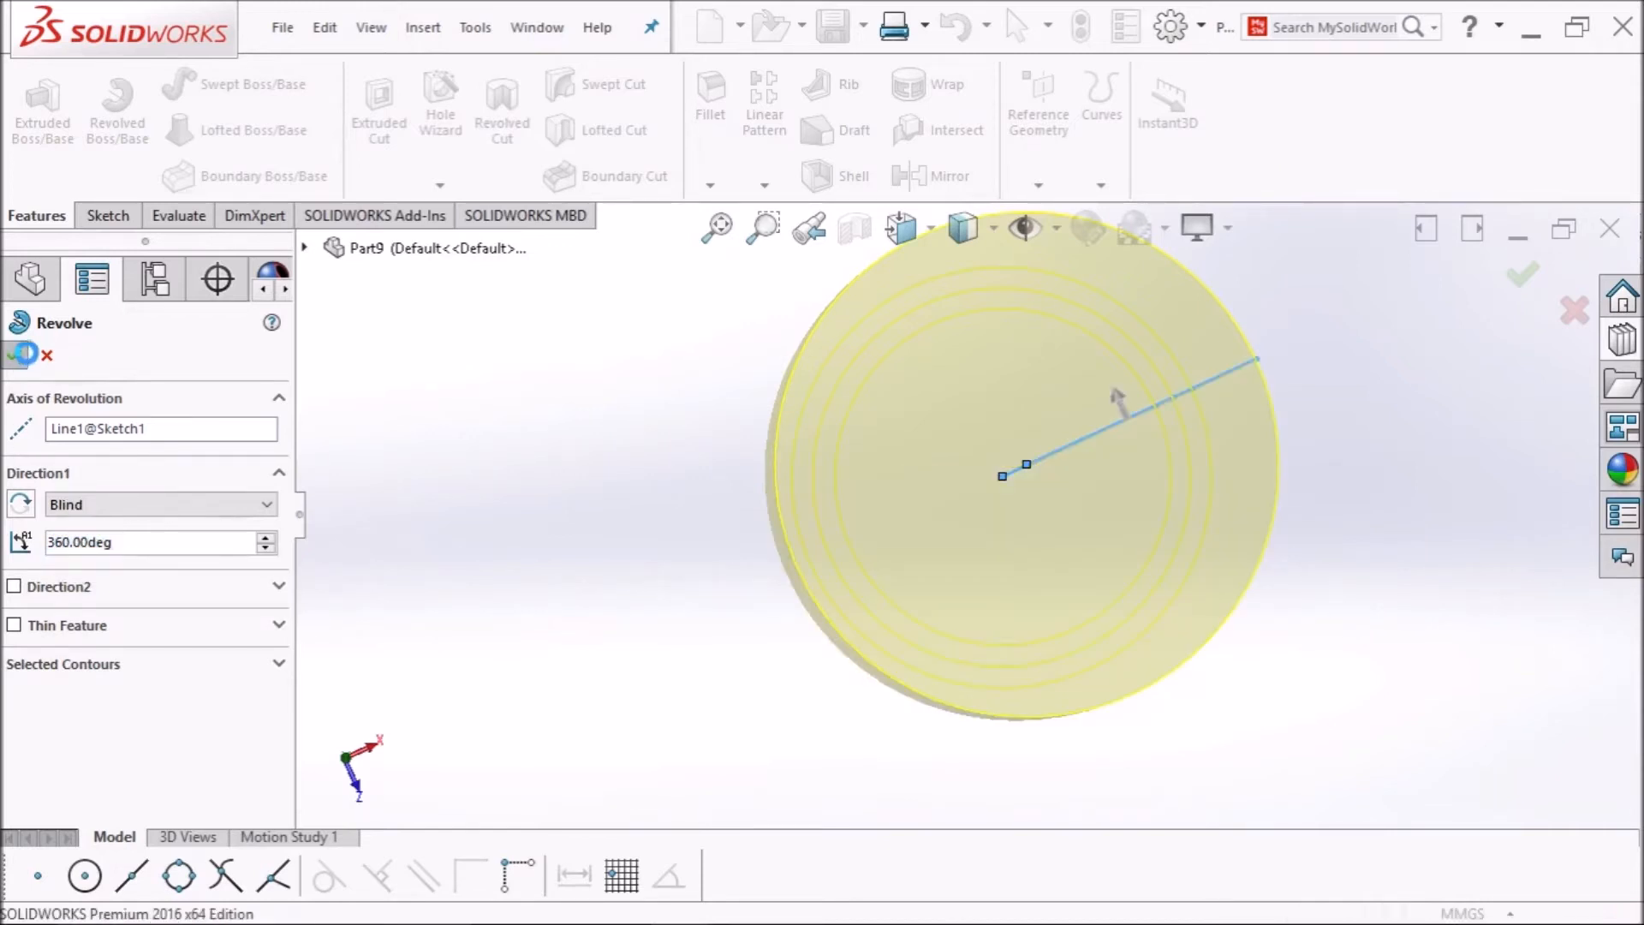
Shell the revolved body to a 1.5 mm wall thickness, removing the flat top face, with the preview shown.
middle_click_drag(734, 580, 690, 332)
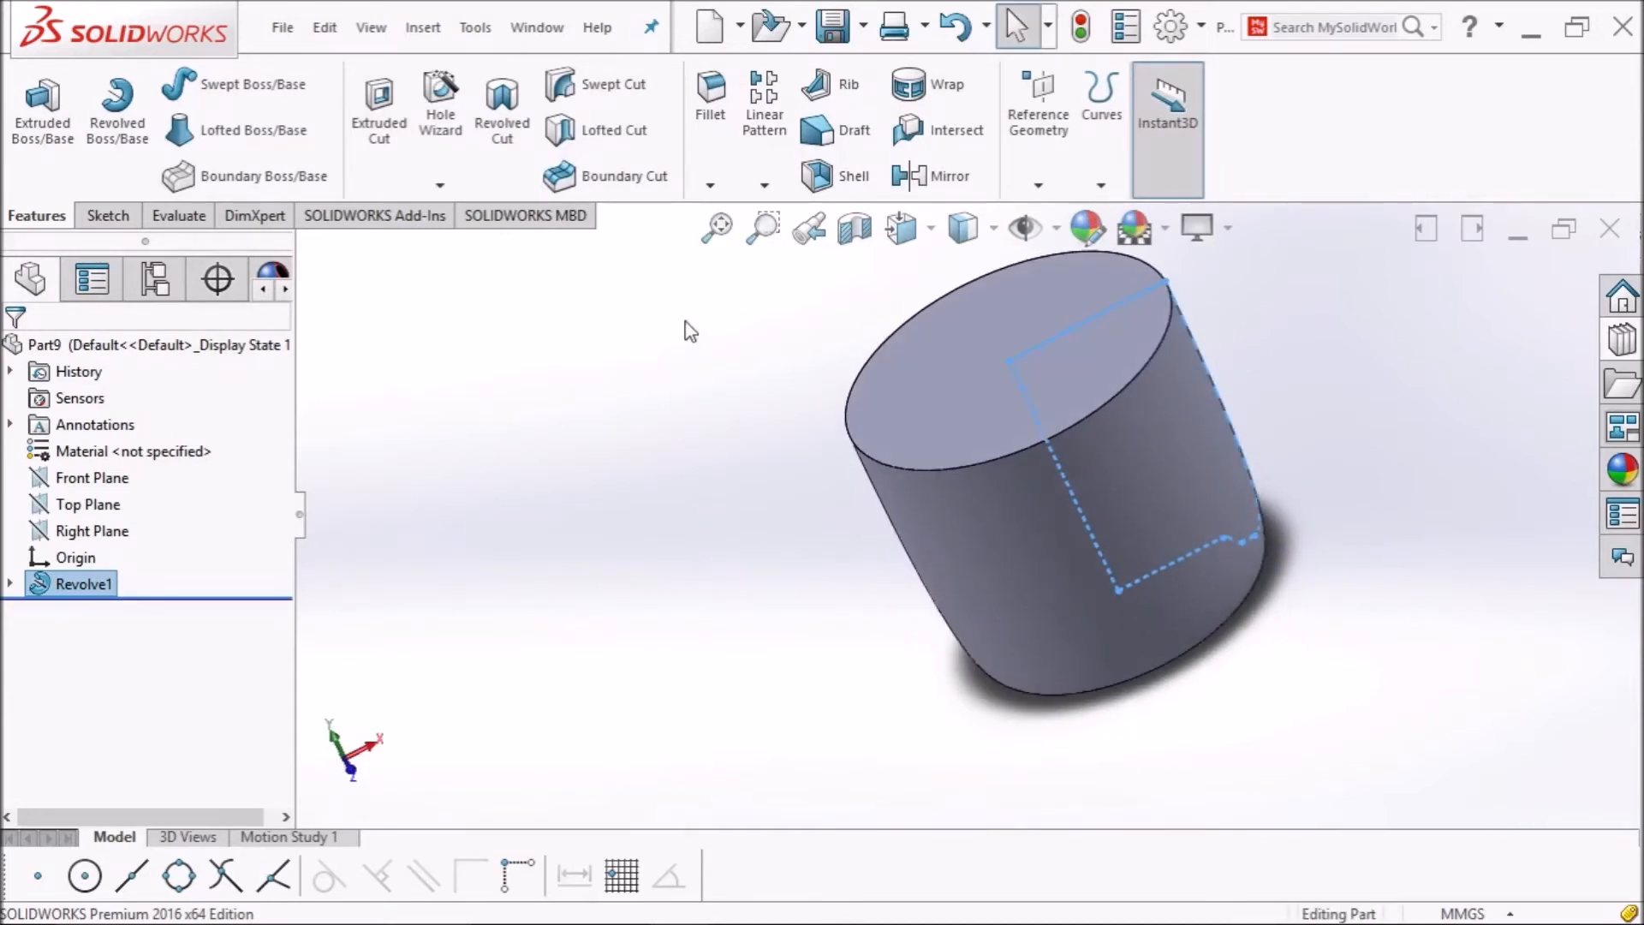
middle_click_drag(777, 419, 838, 329)
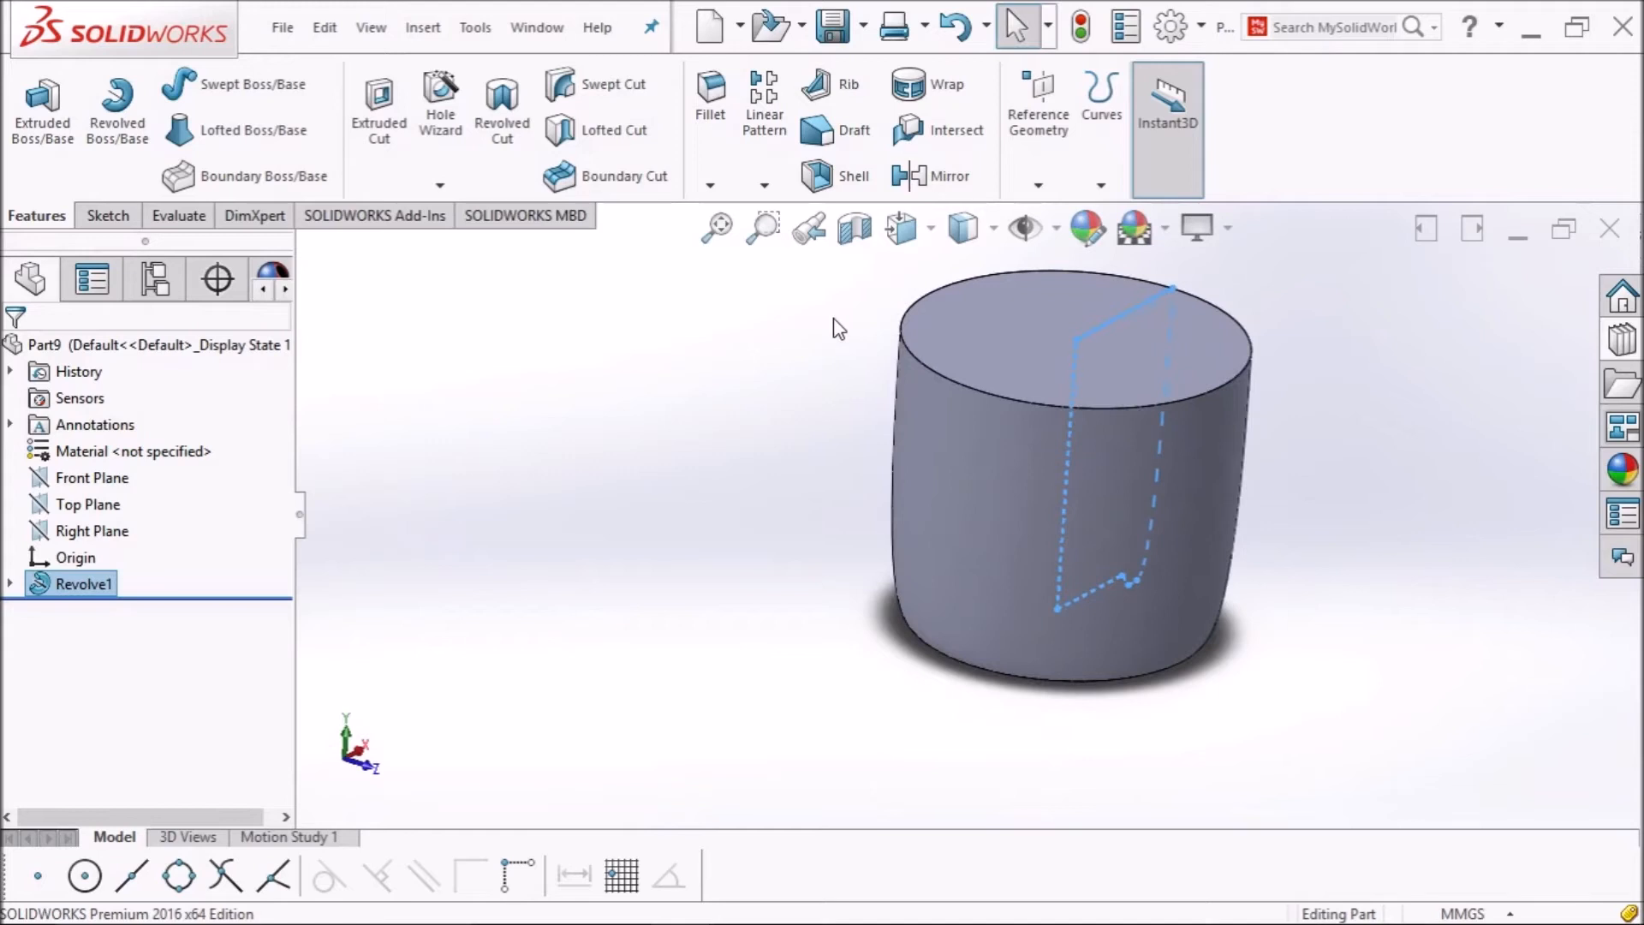
left_click(850, 175)
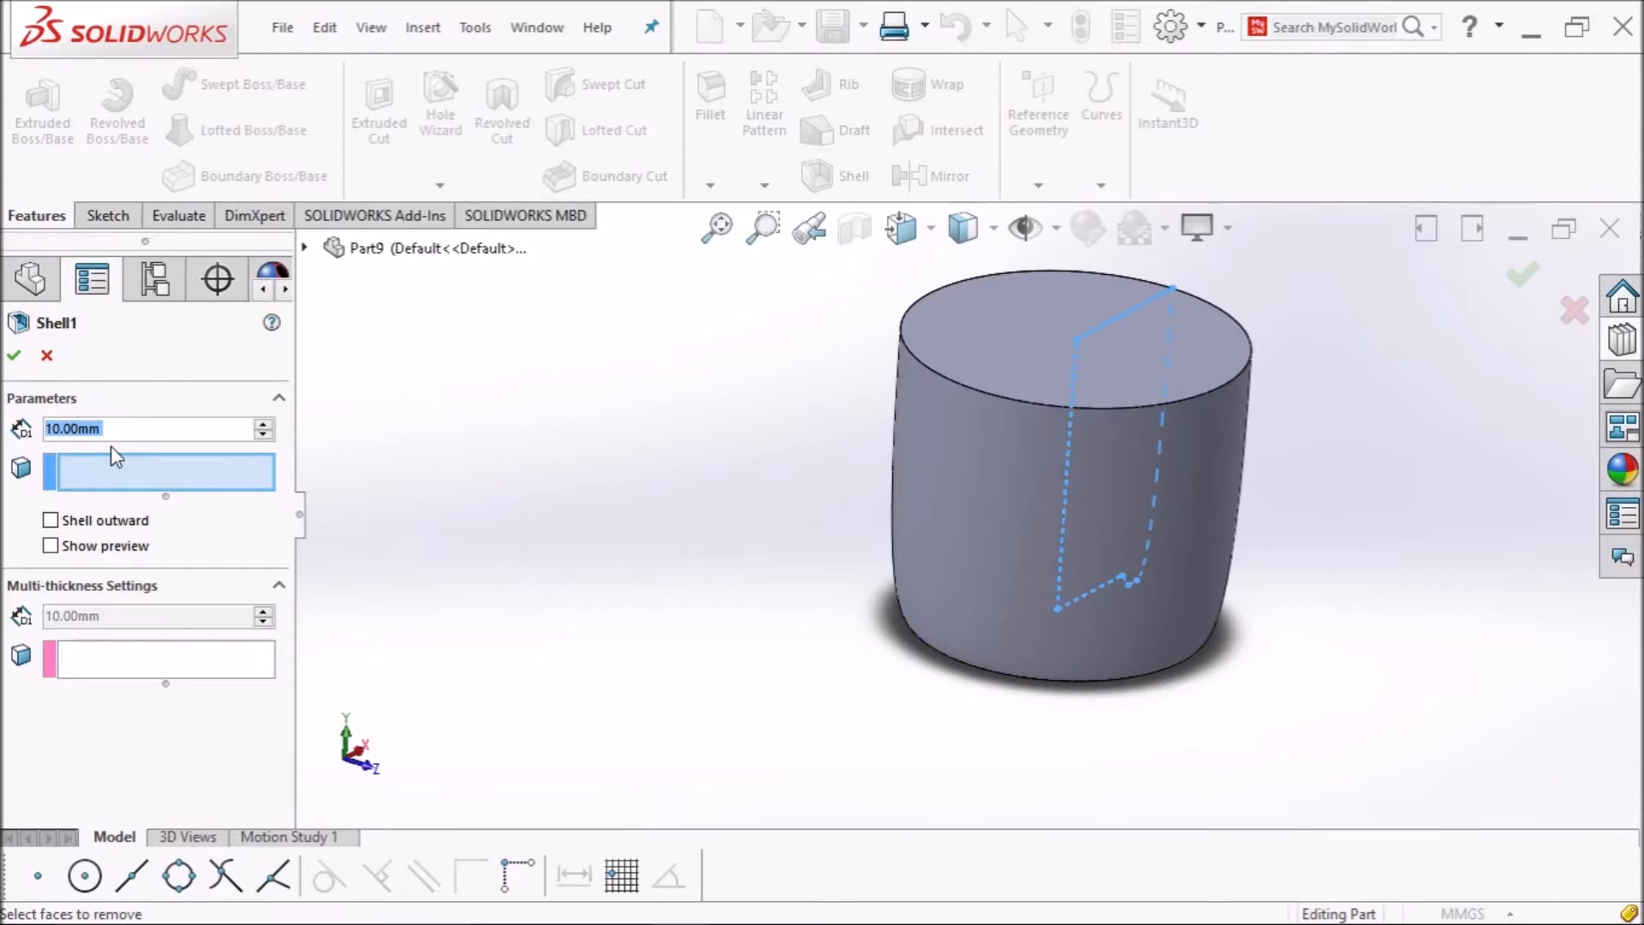
type("1.5")
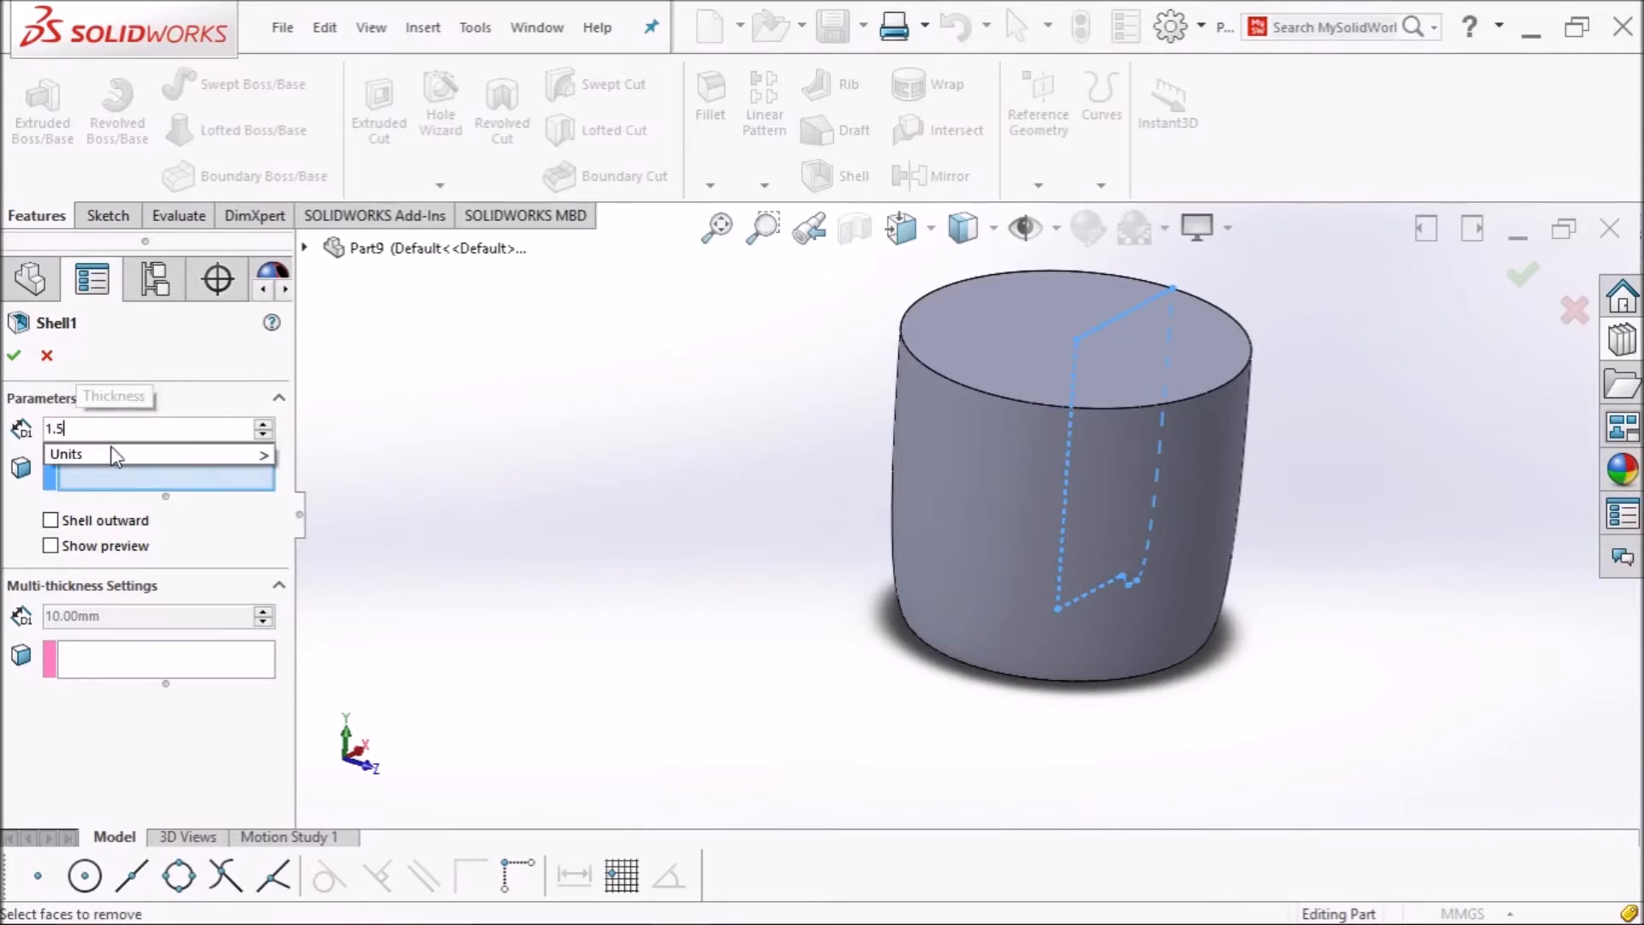
mouse_move(116, 454)
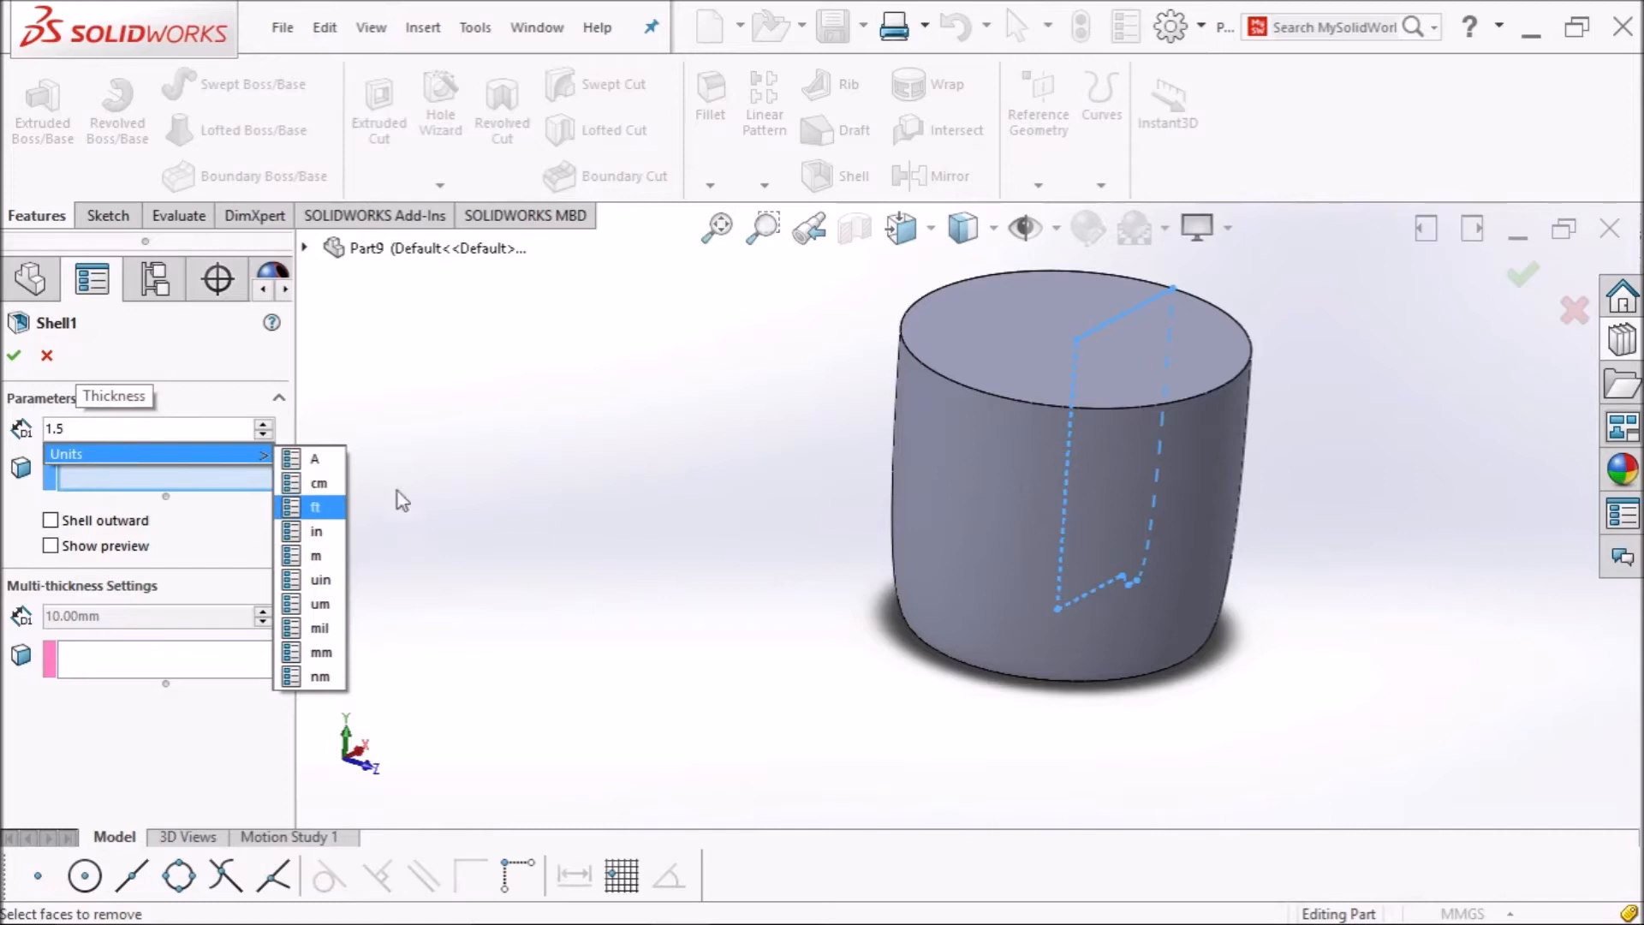
middle_click_drag(810, 352, 1012, 403)
left_click(1019, 399)
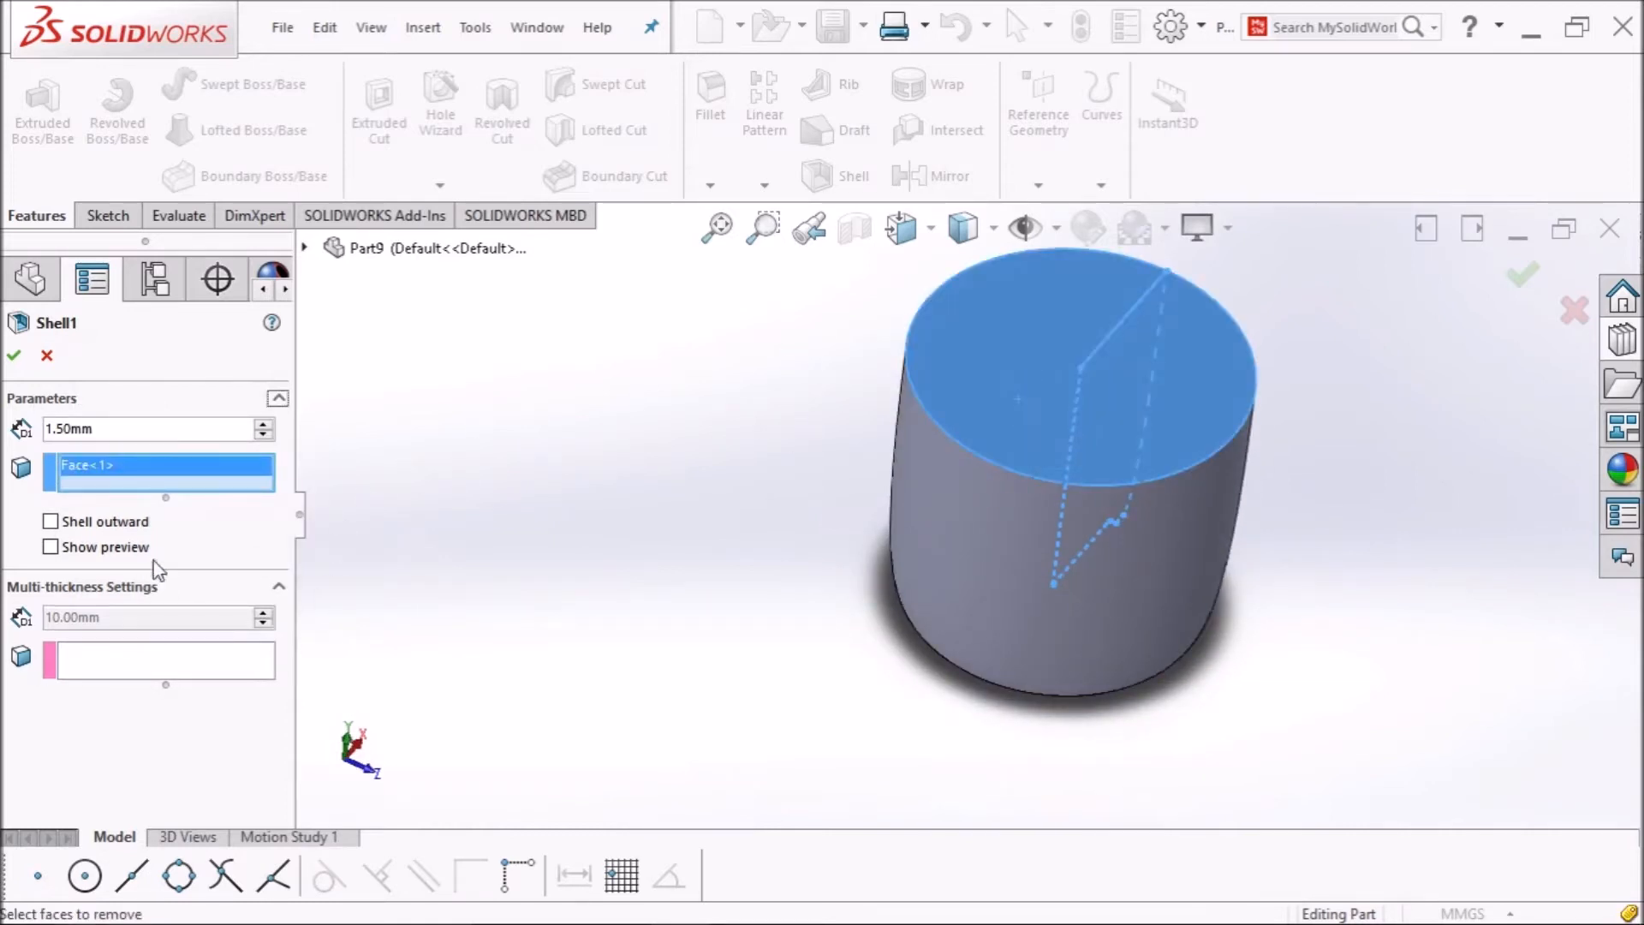
left_click(50, 548)
middle_click_drag(581, 624, 785, 605)
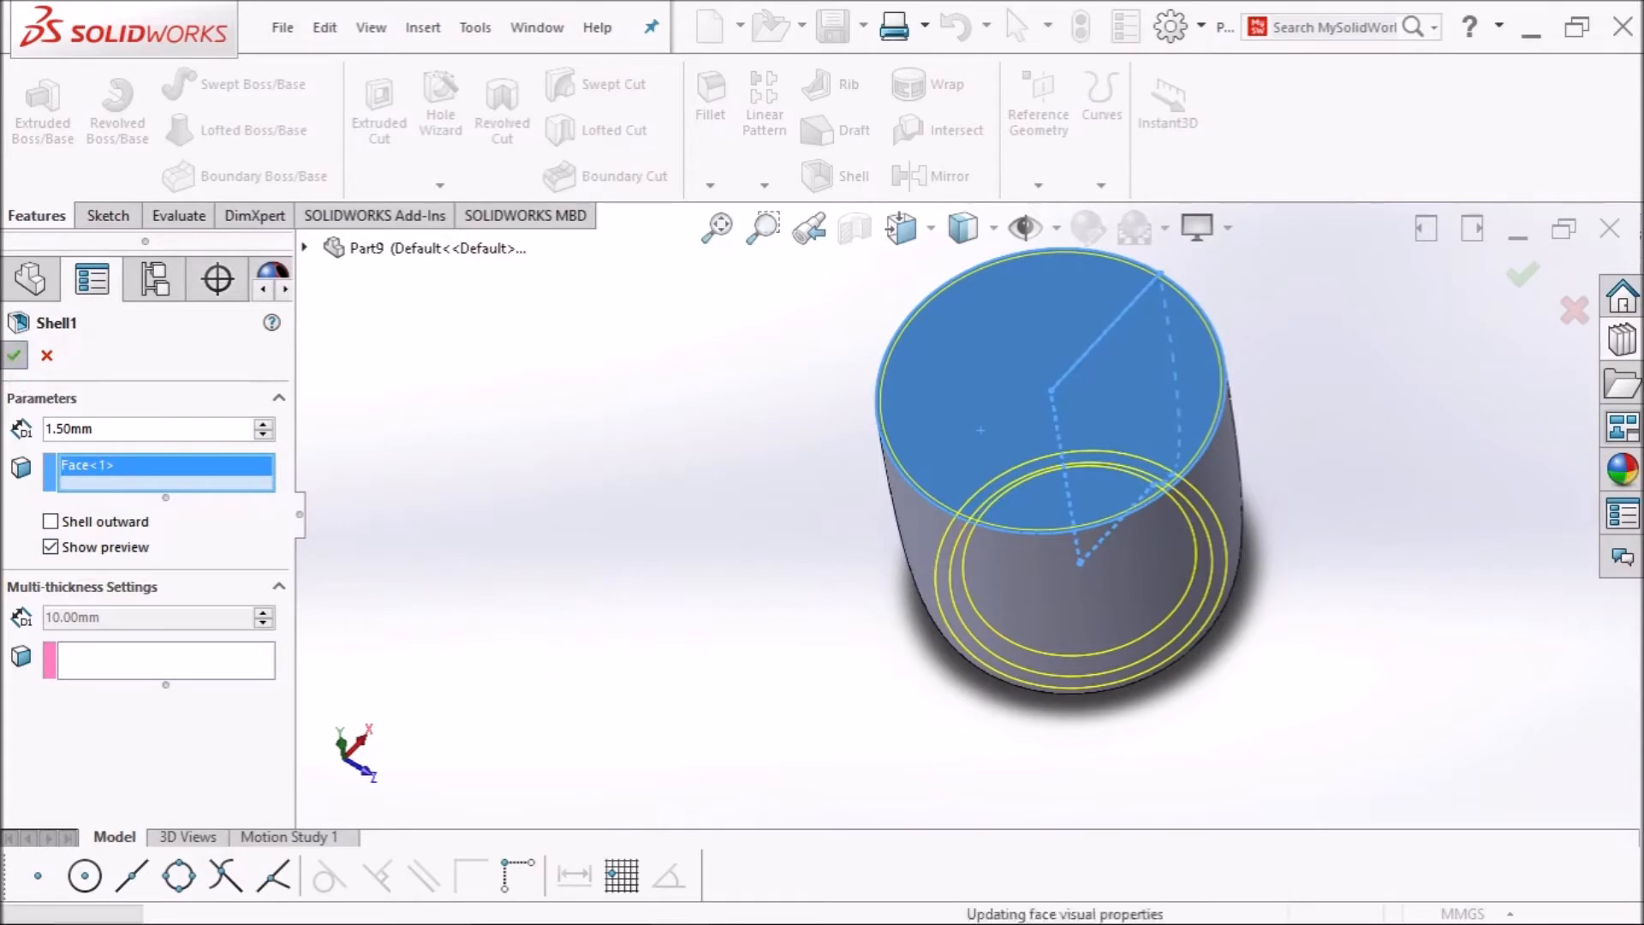
key("Return")
middle_click_drag(556, 525, 599, 377)
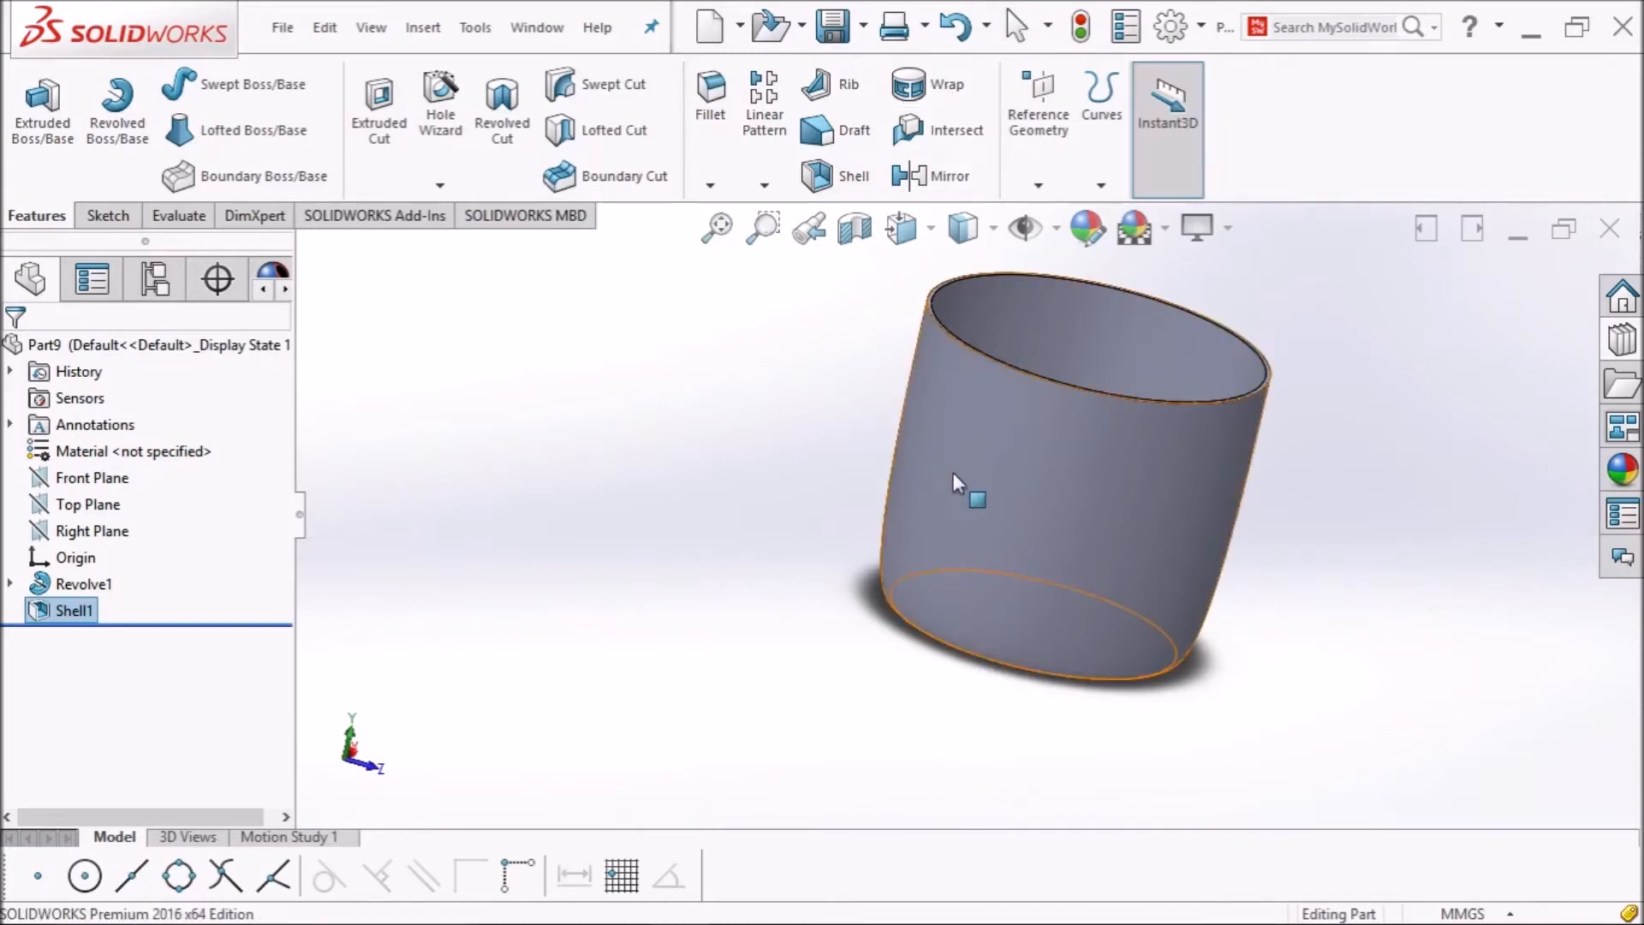
middle_click_drag(972, 485, 899, 579)
middle_click_drag(1086, 580, 1077, 676)
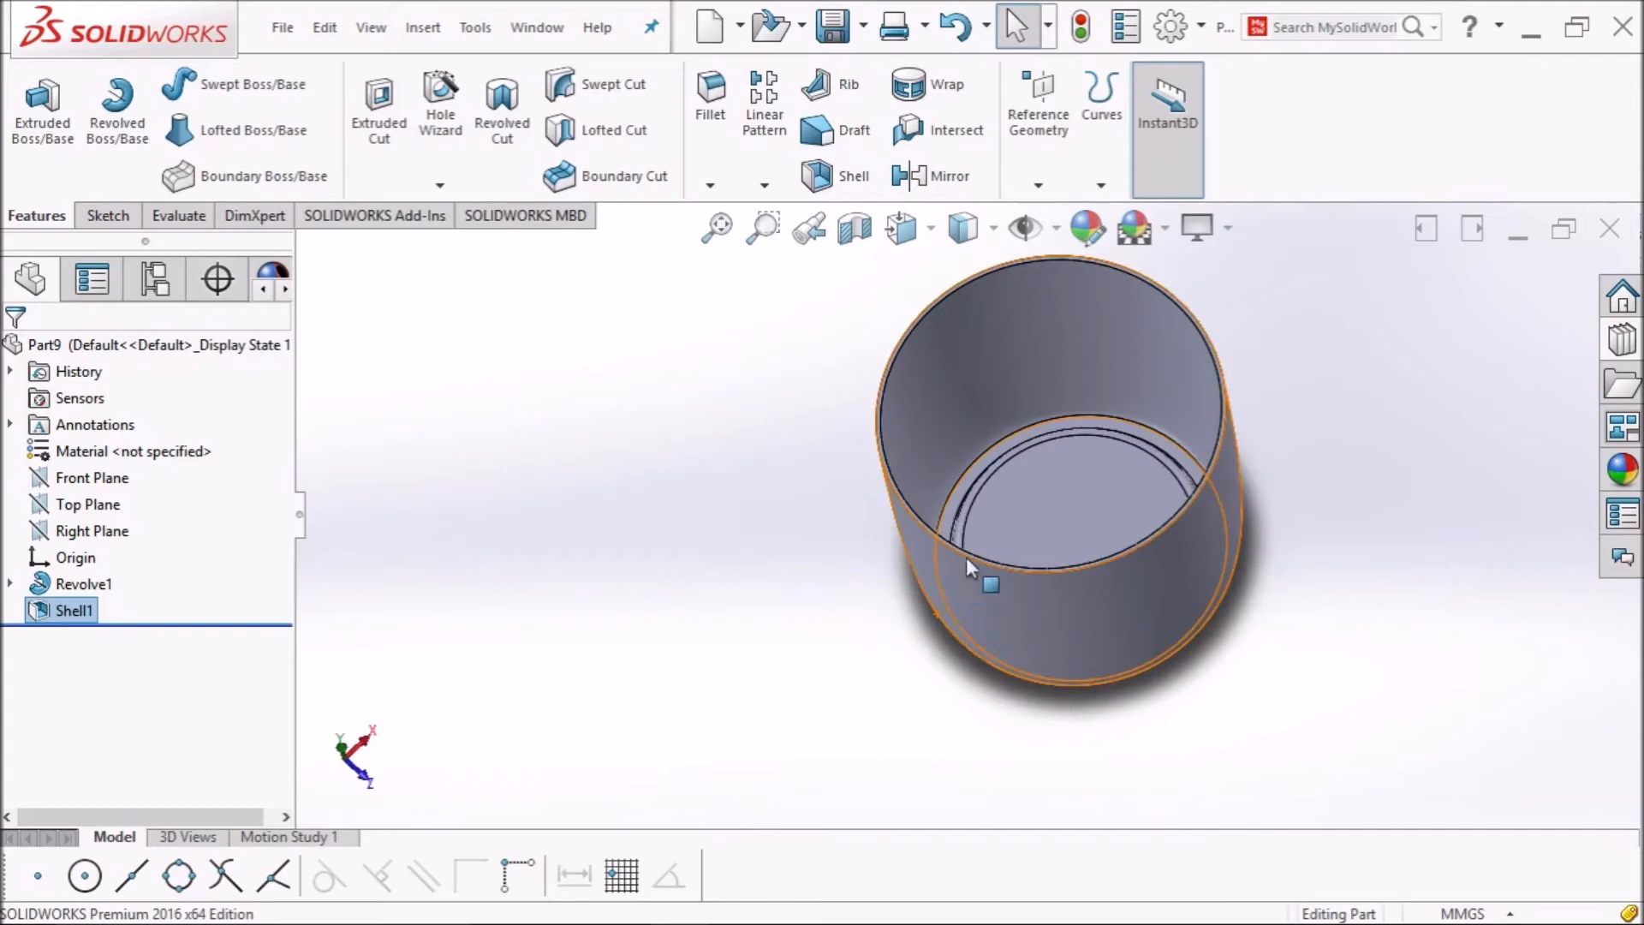
Create a reference plane offset 60 mm from the Front Plane, in front of the cup.
scroll(1116, 575, "down", 2)
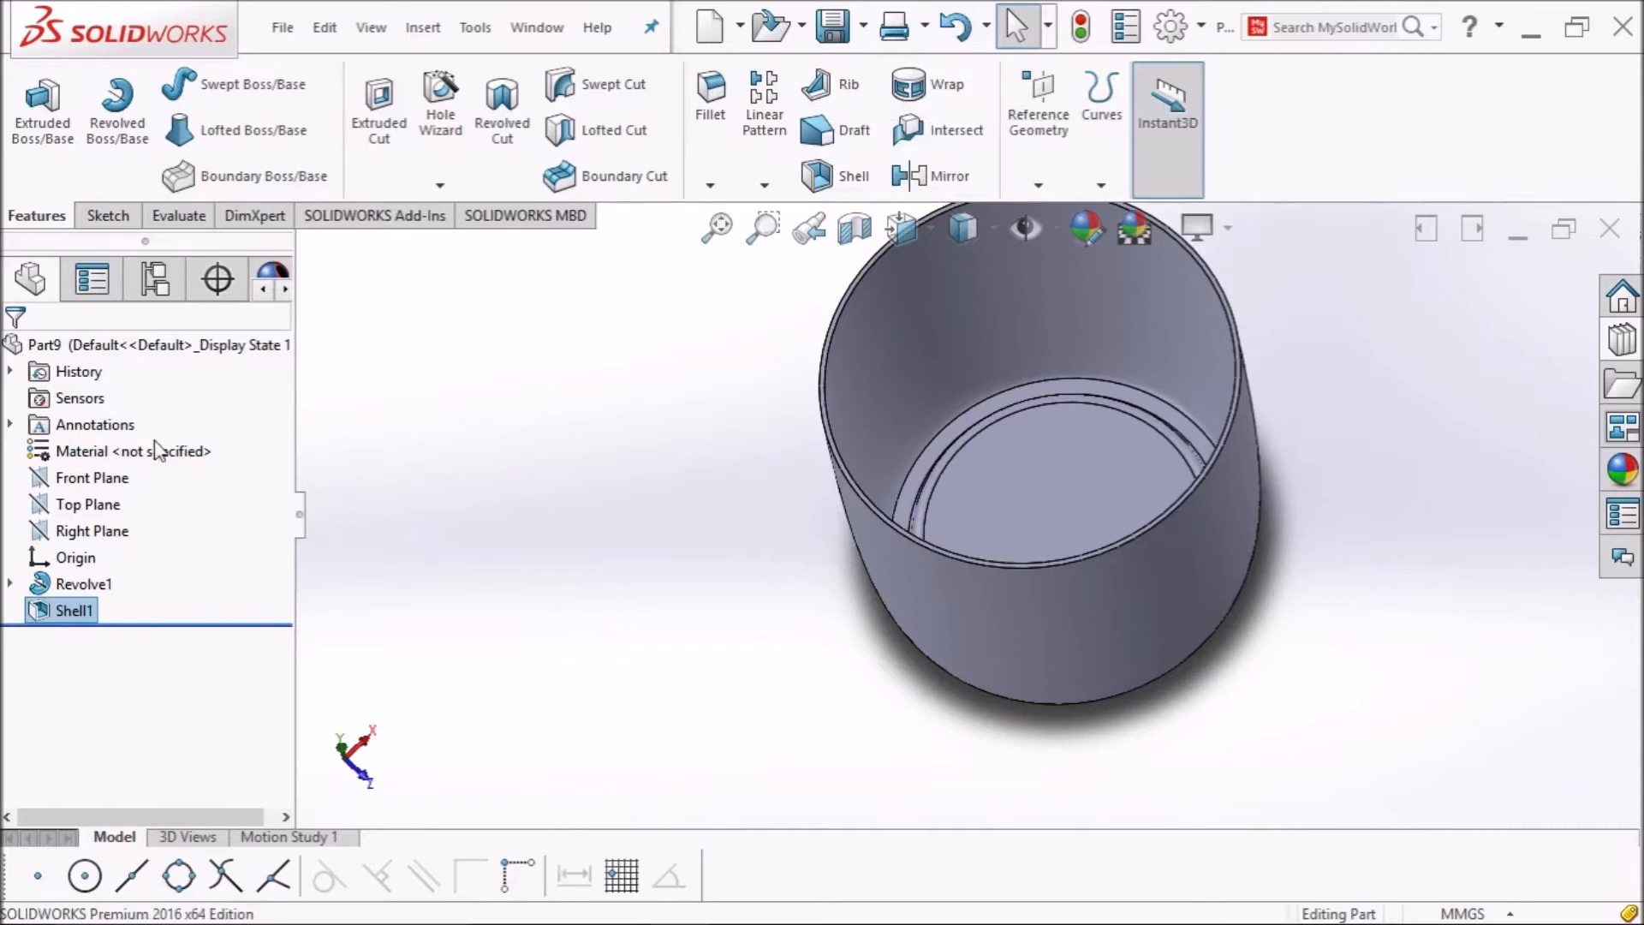
left_click(114, 483)
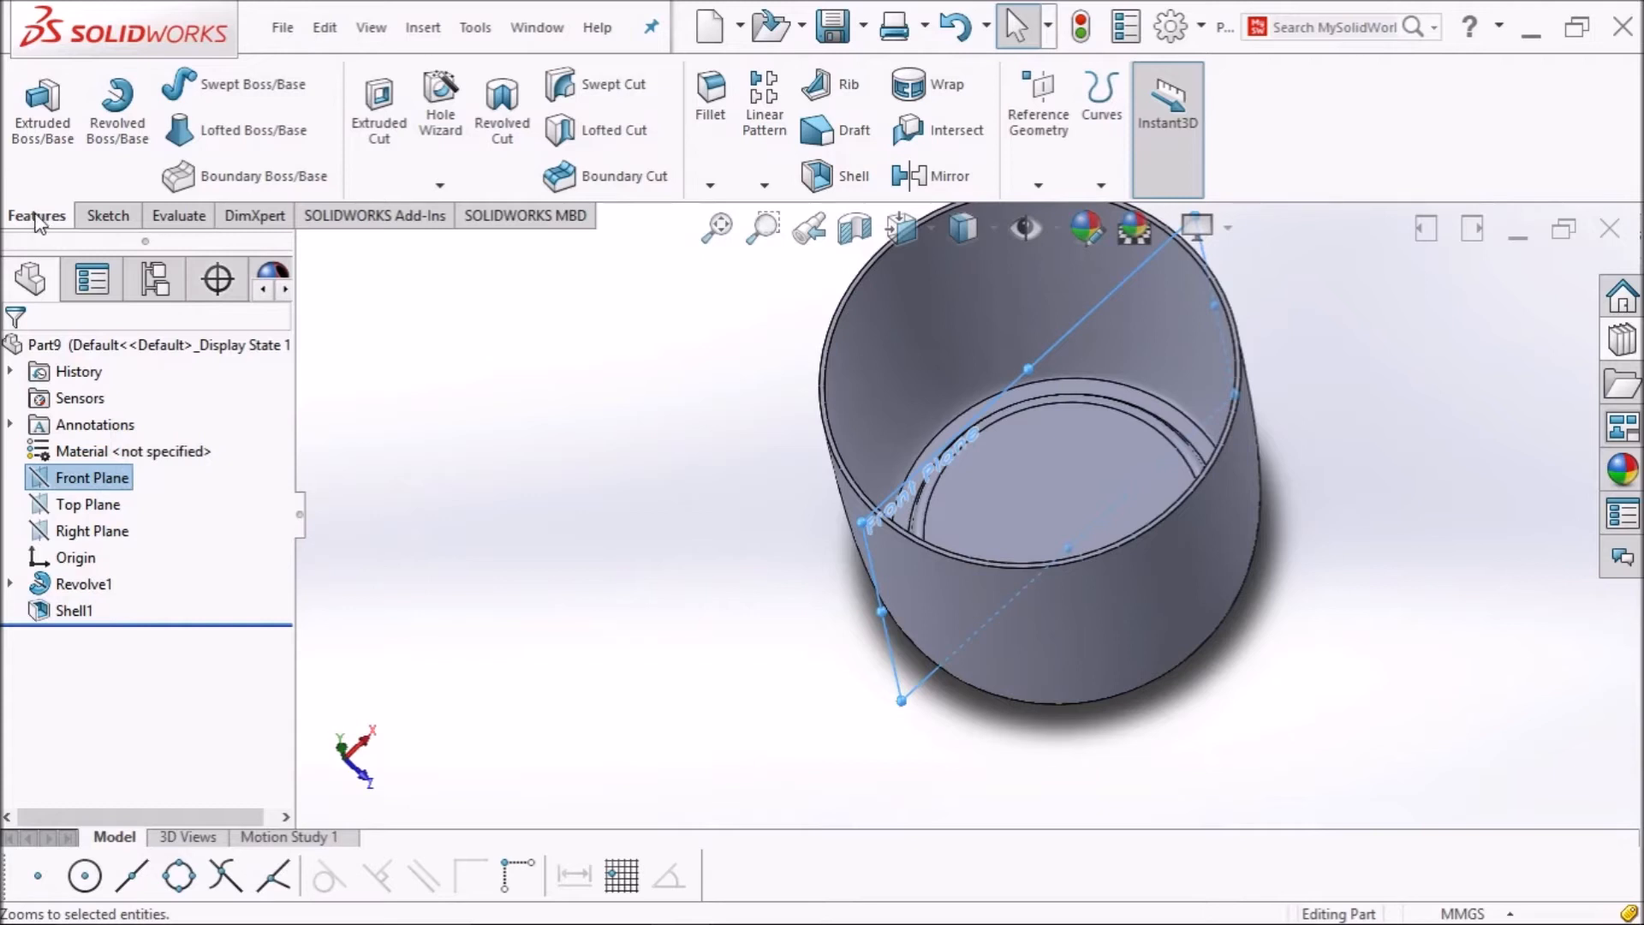
left_click(1051, 184)
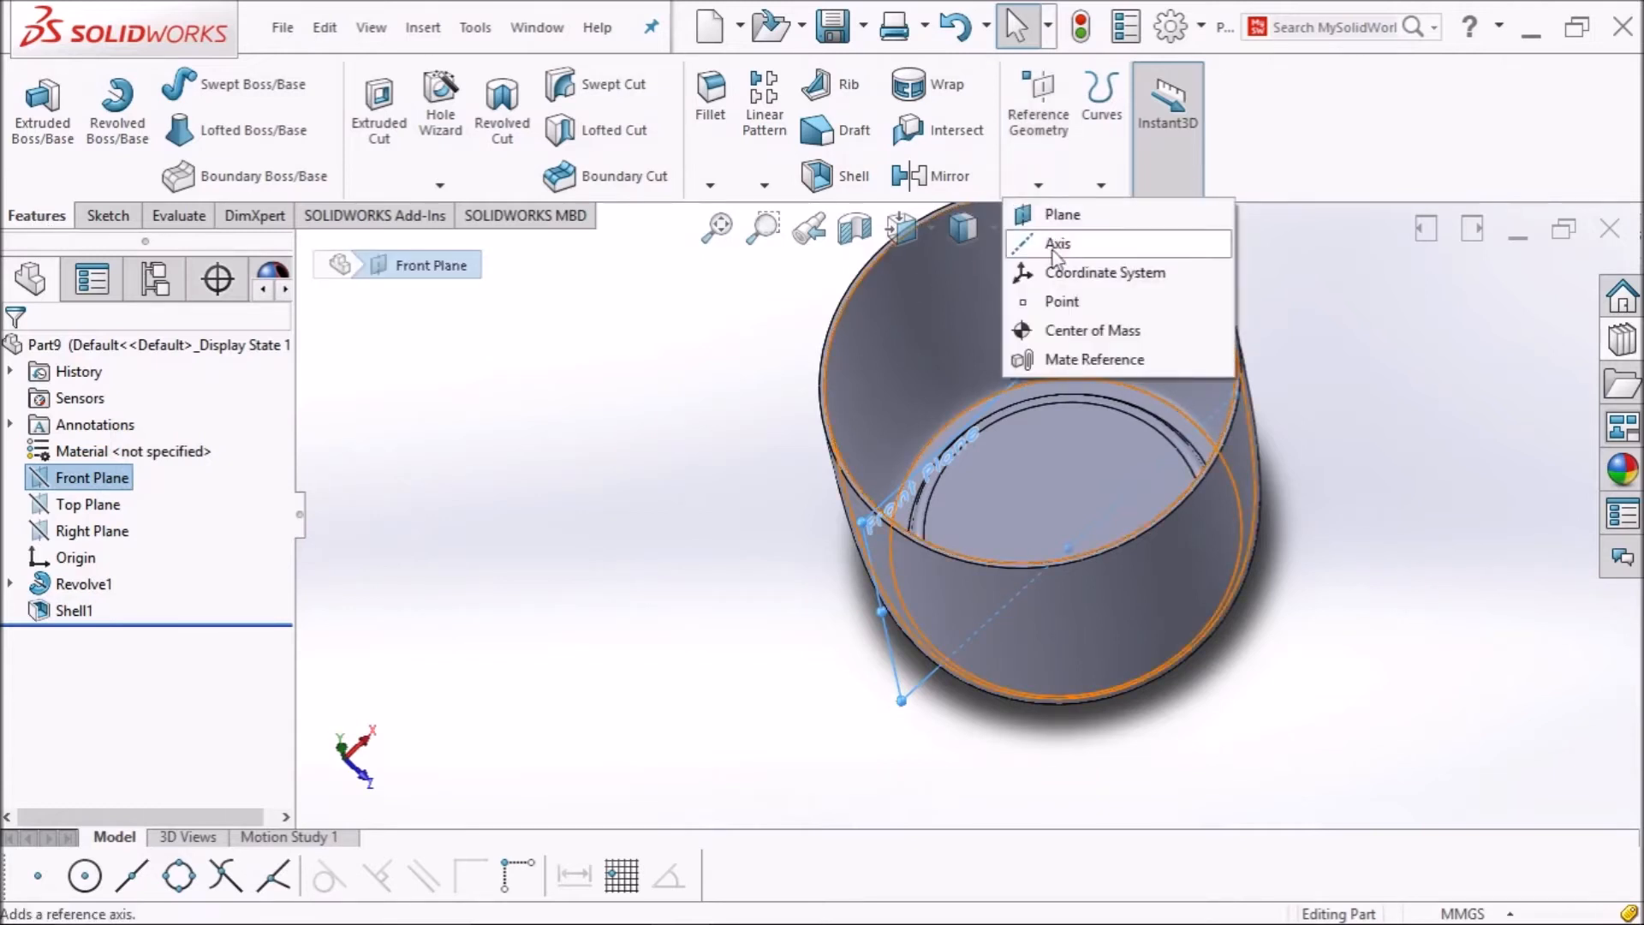
left_click(1056, 219)
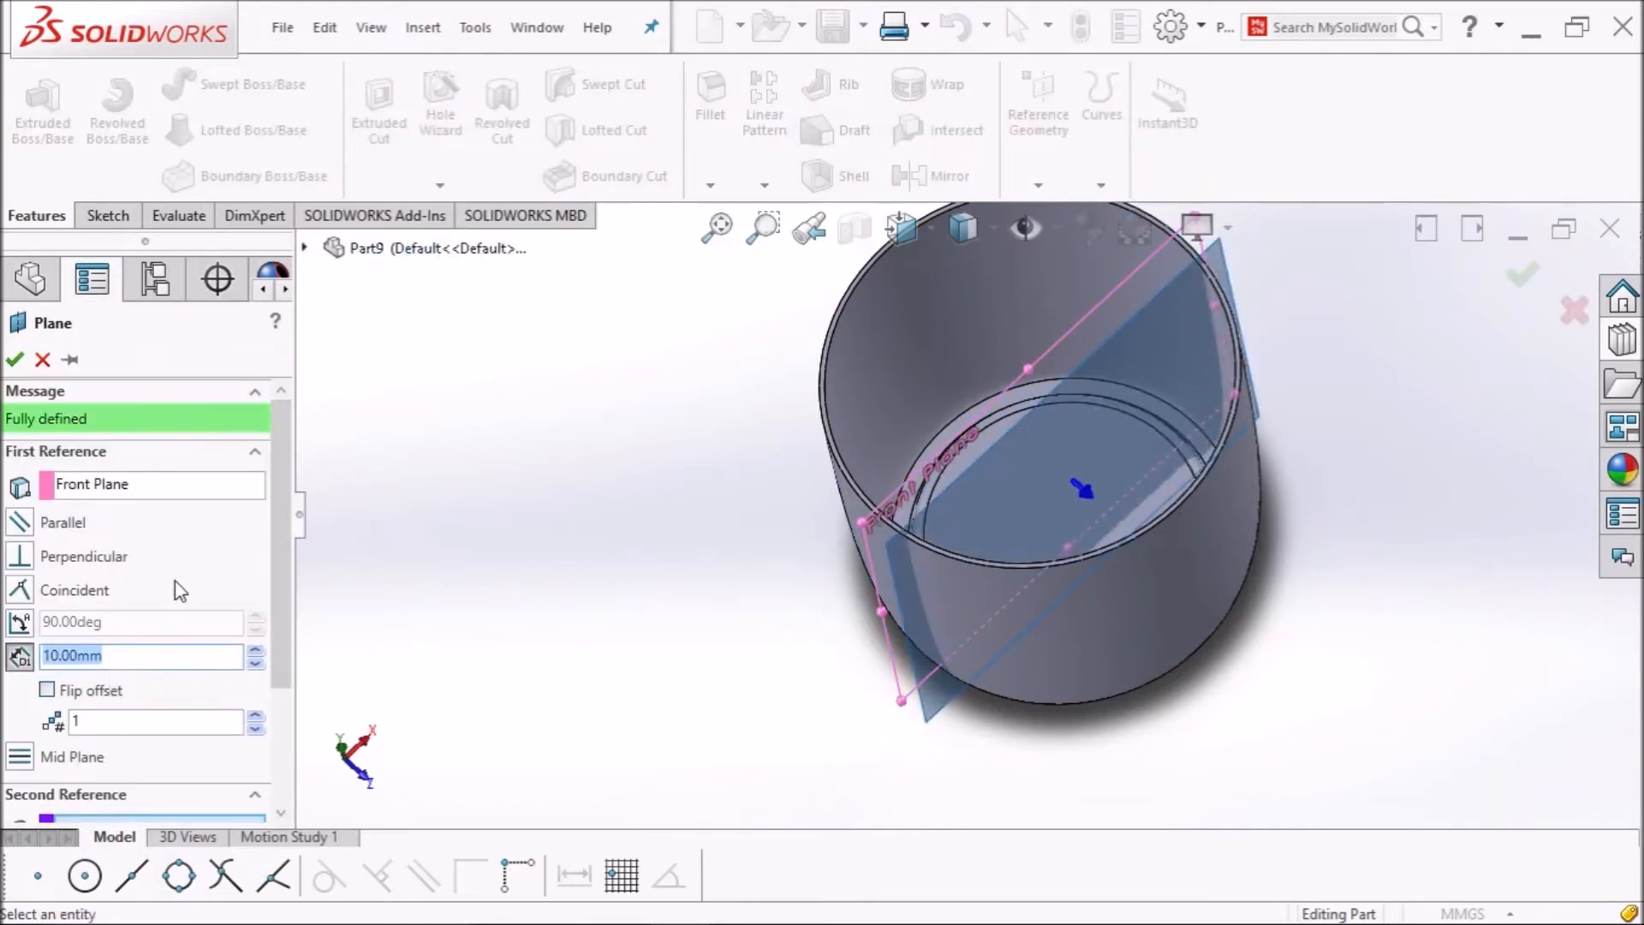
type("60")
key("Return")
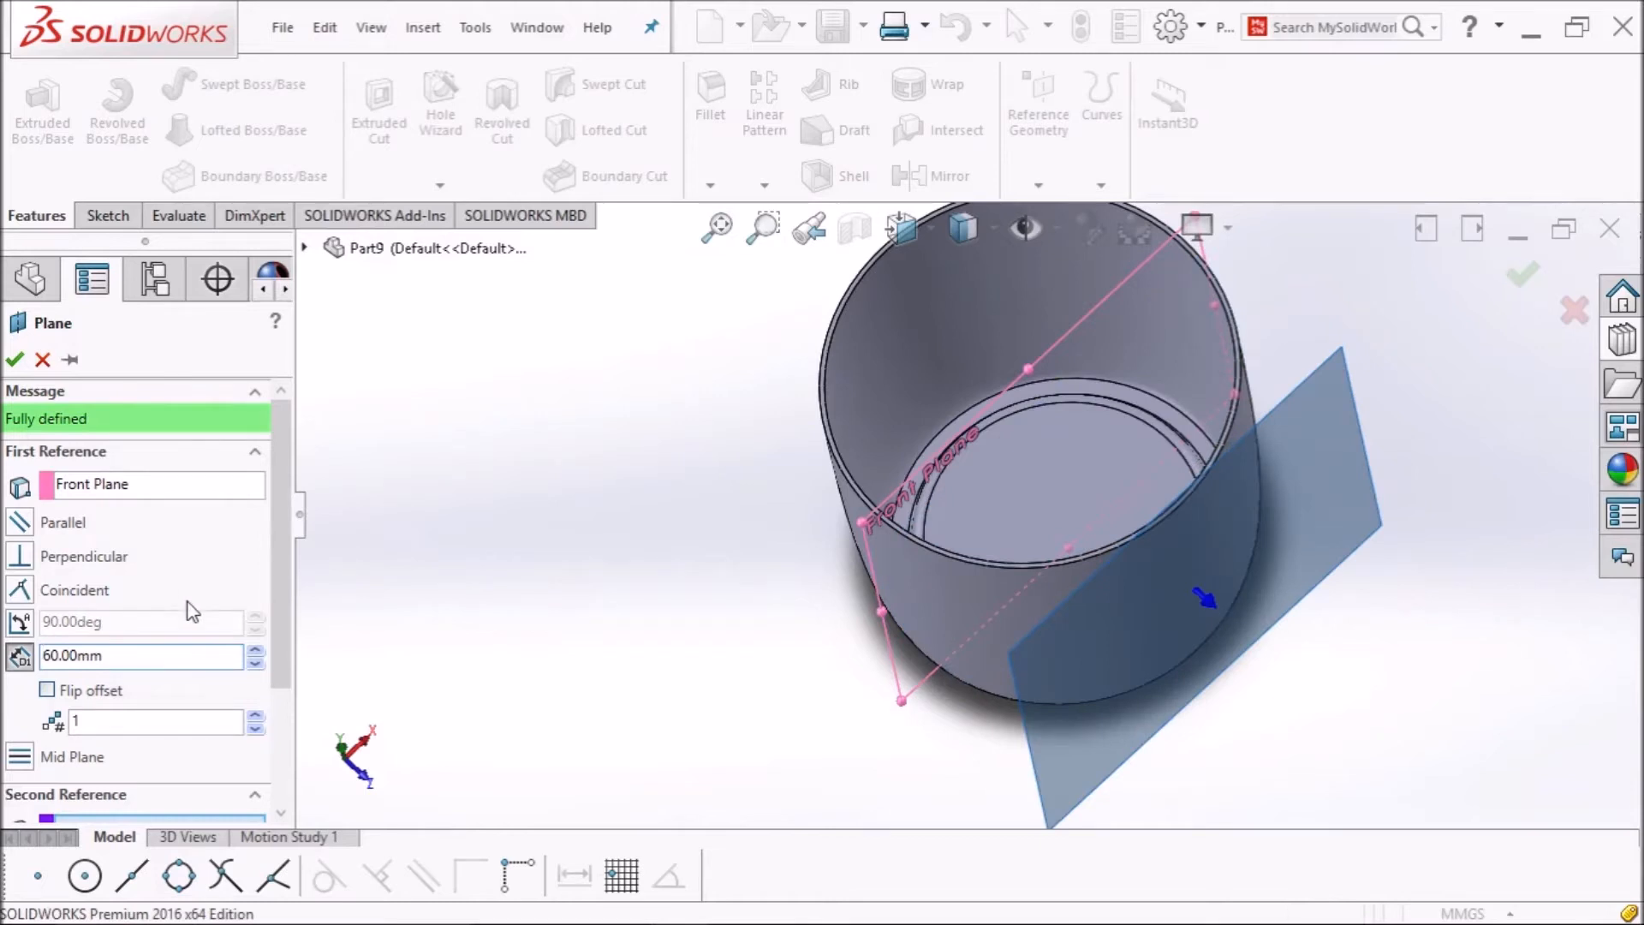
middle_click_drag(696, 714, 750, 724)
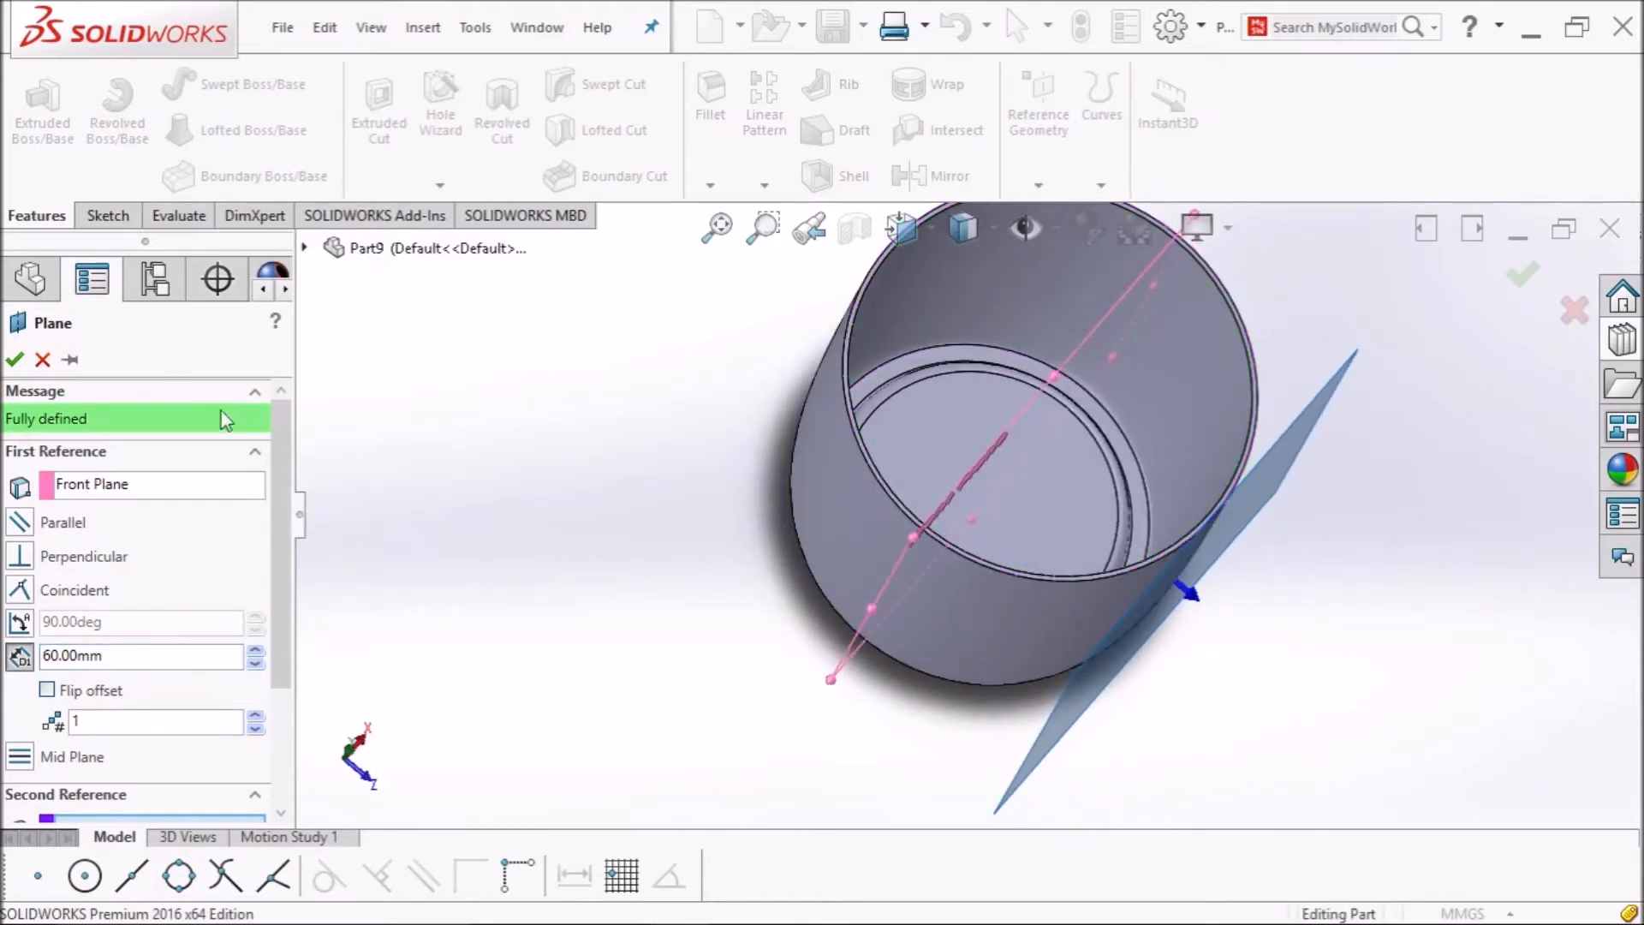
left_click(15, 359)
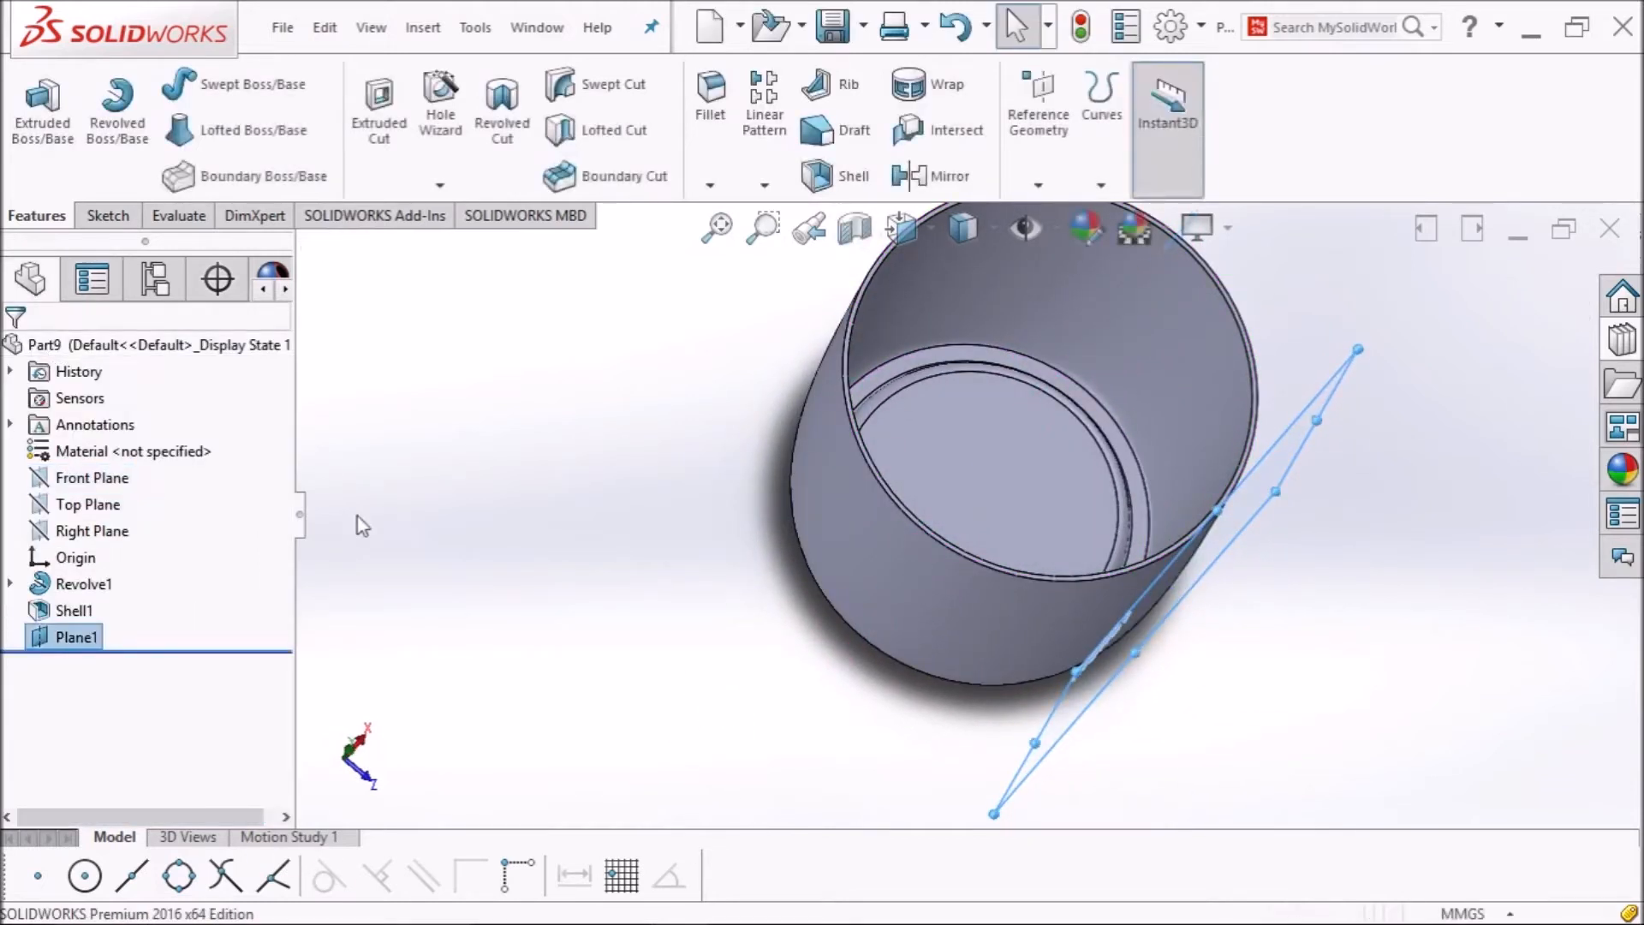
Start a sketch on the new offset plane, viewed straight on, and add the sketch text "Starbucks".
left_click(922, 235)
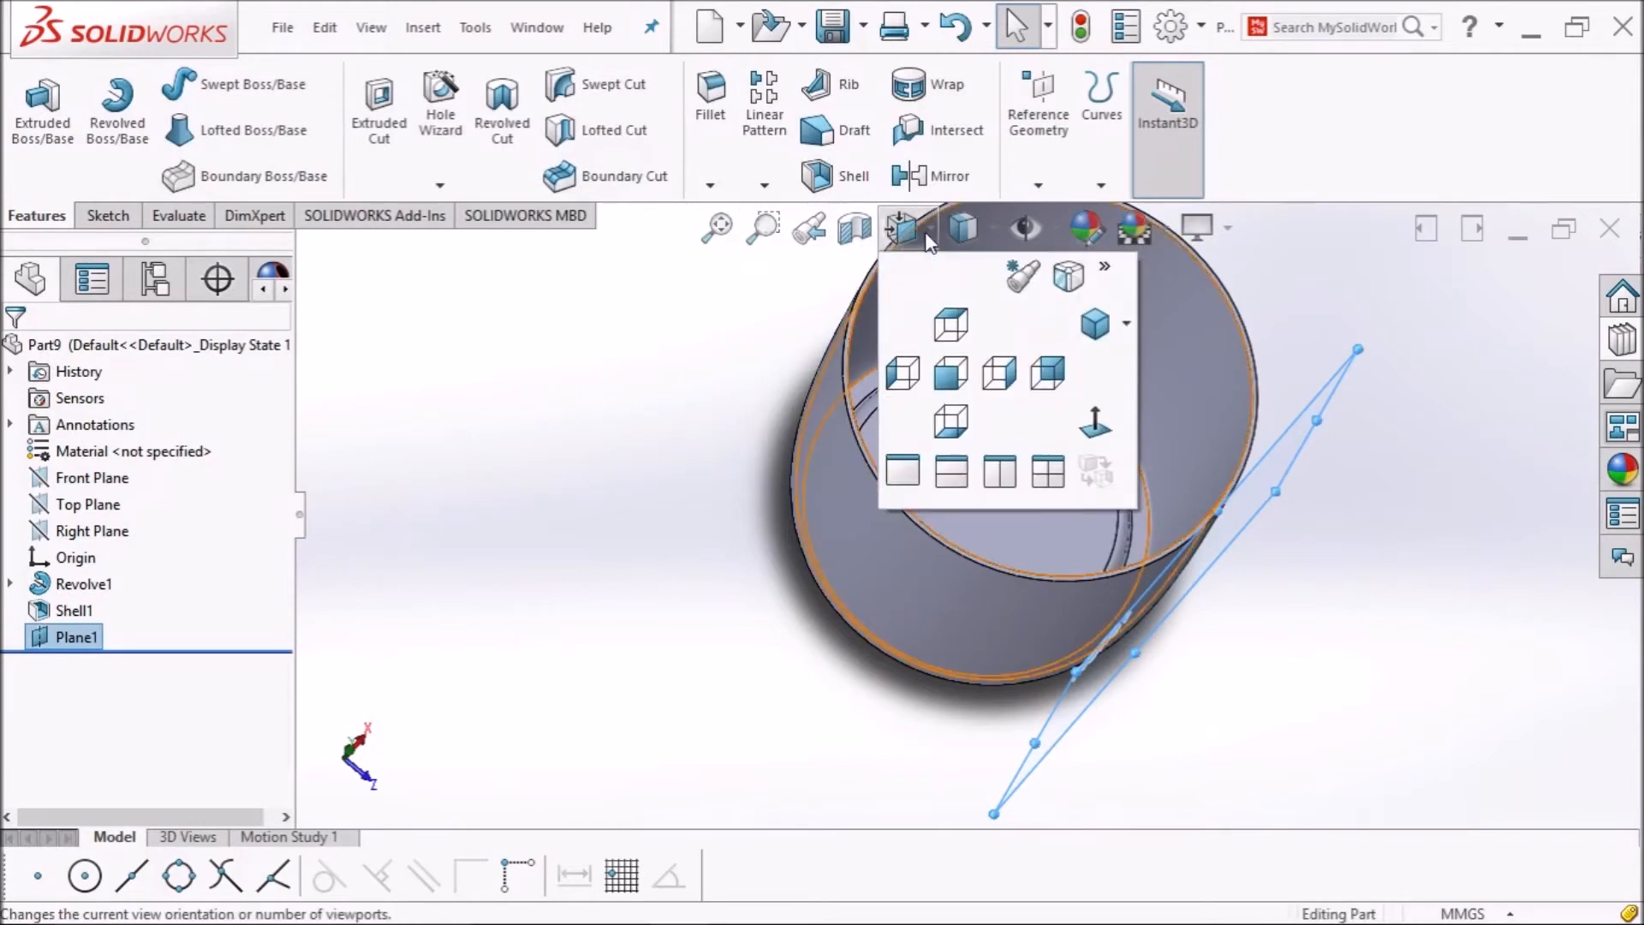
left_click(1107, 425)
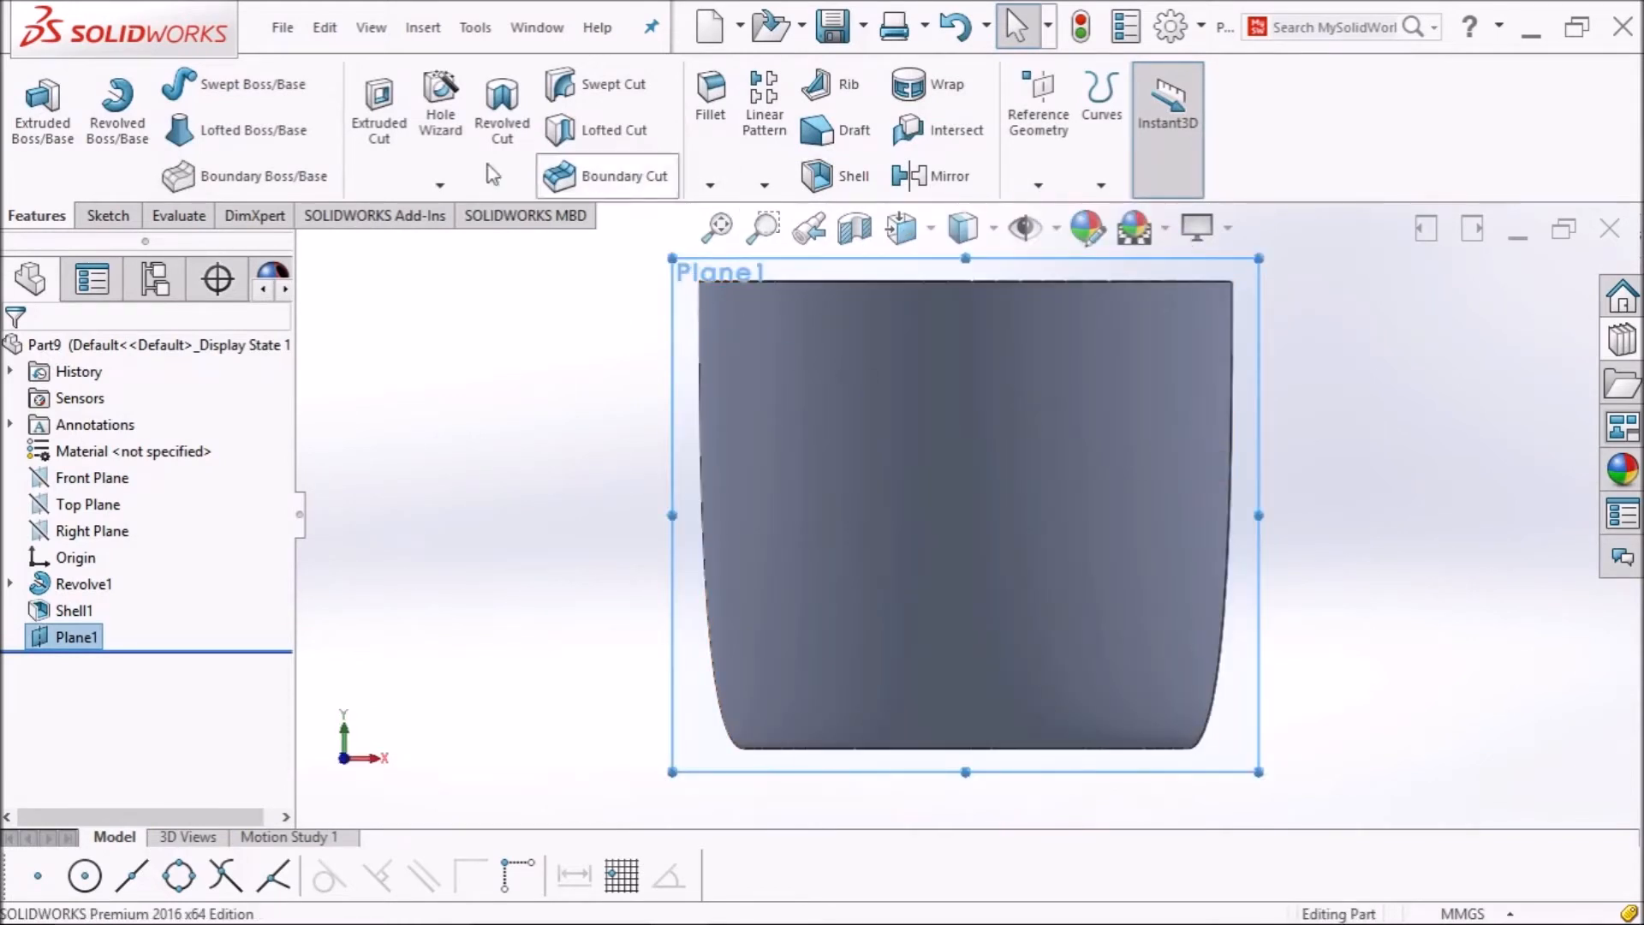
left_click(103, 218)
left_click(32, 107)
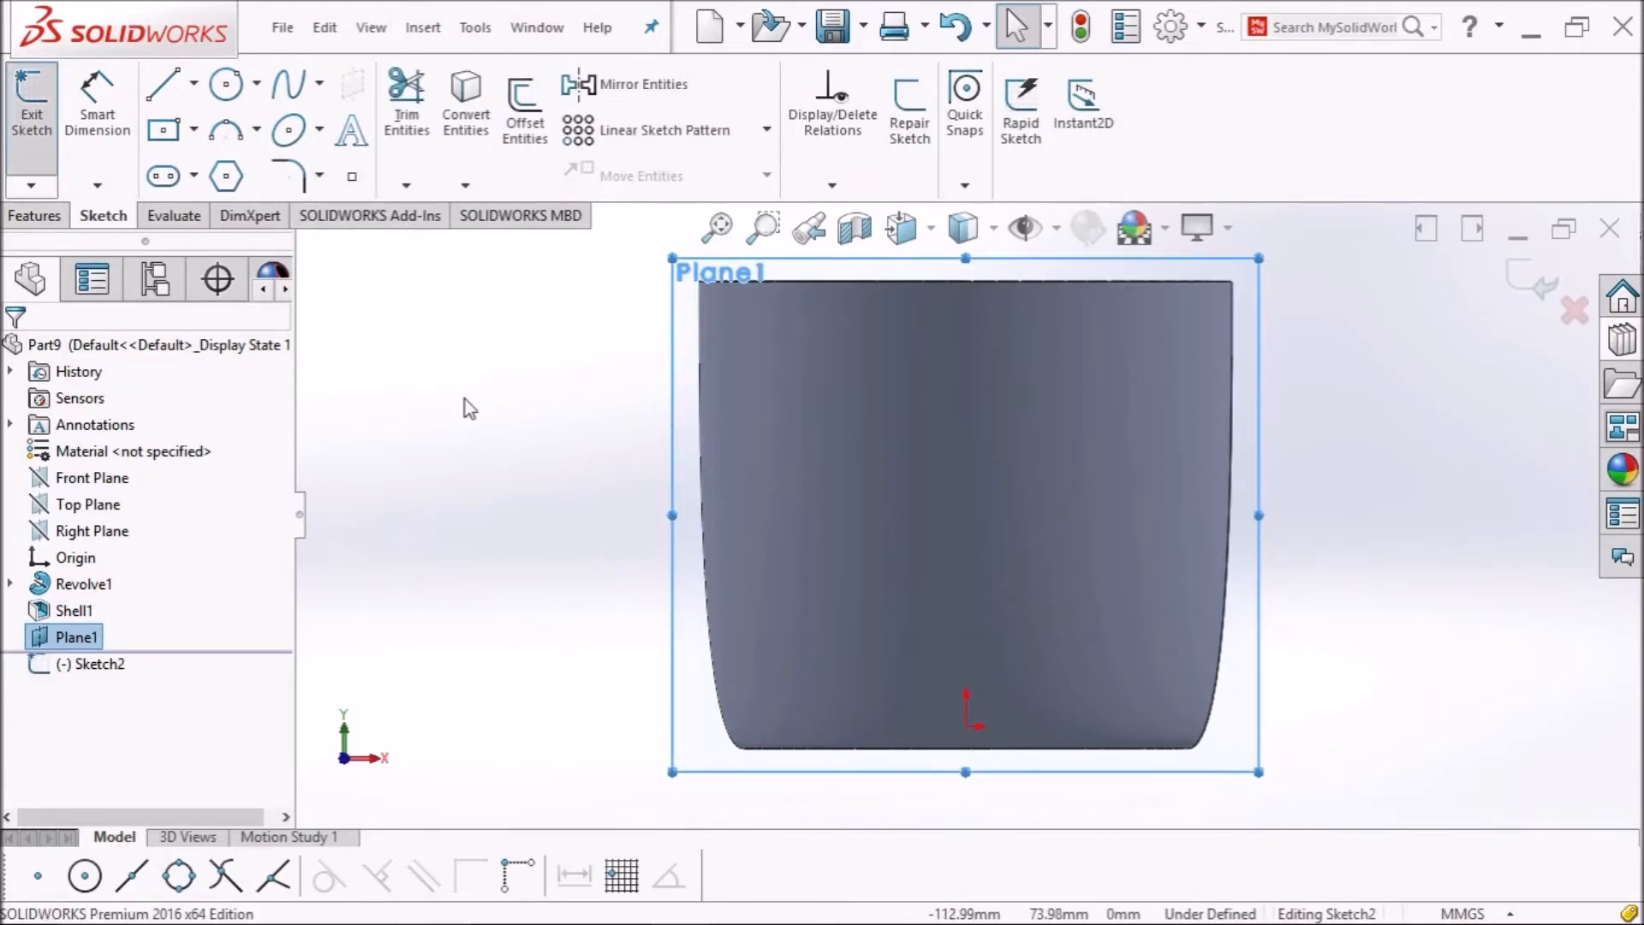
left_click(351, 136)
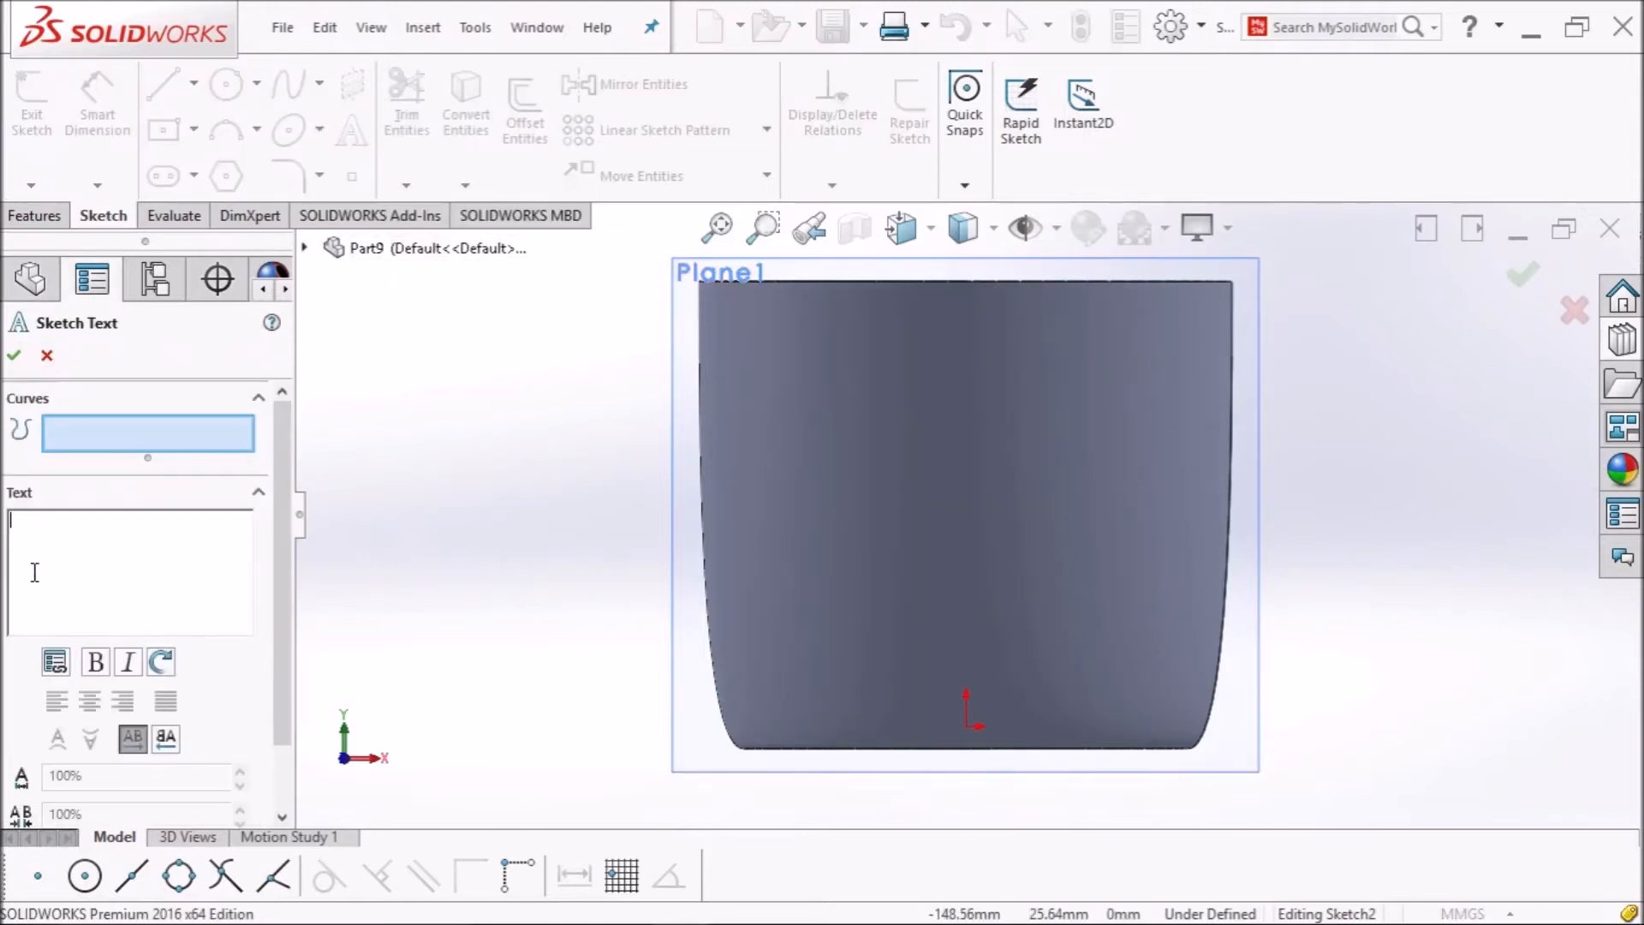
left_click(60, 561)
type("Starb")
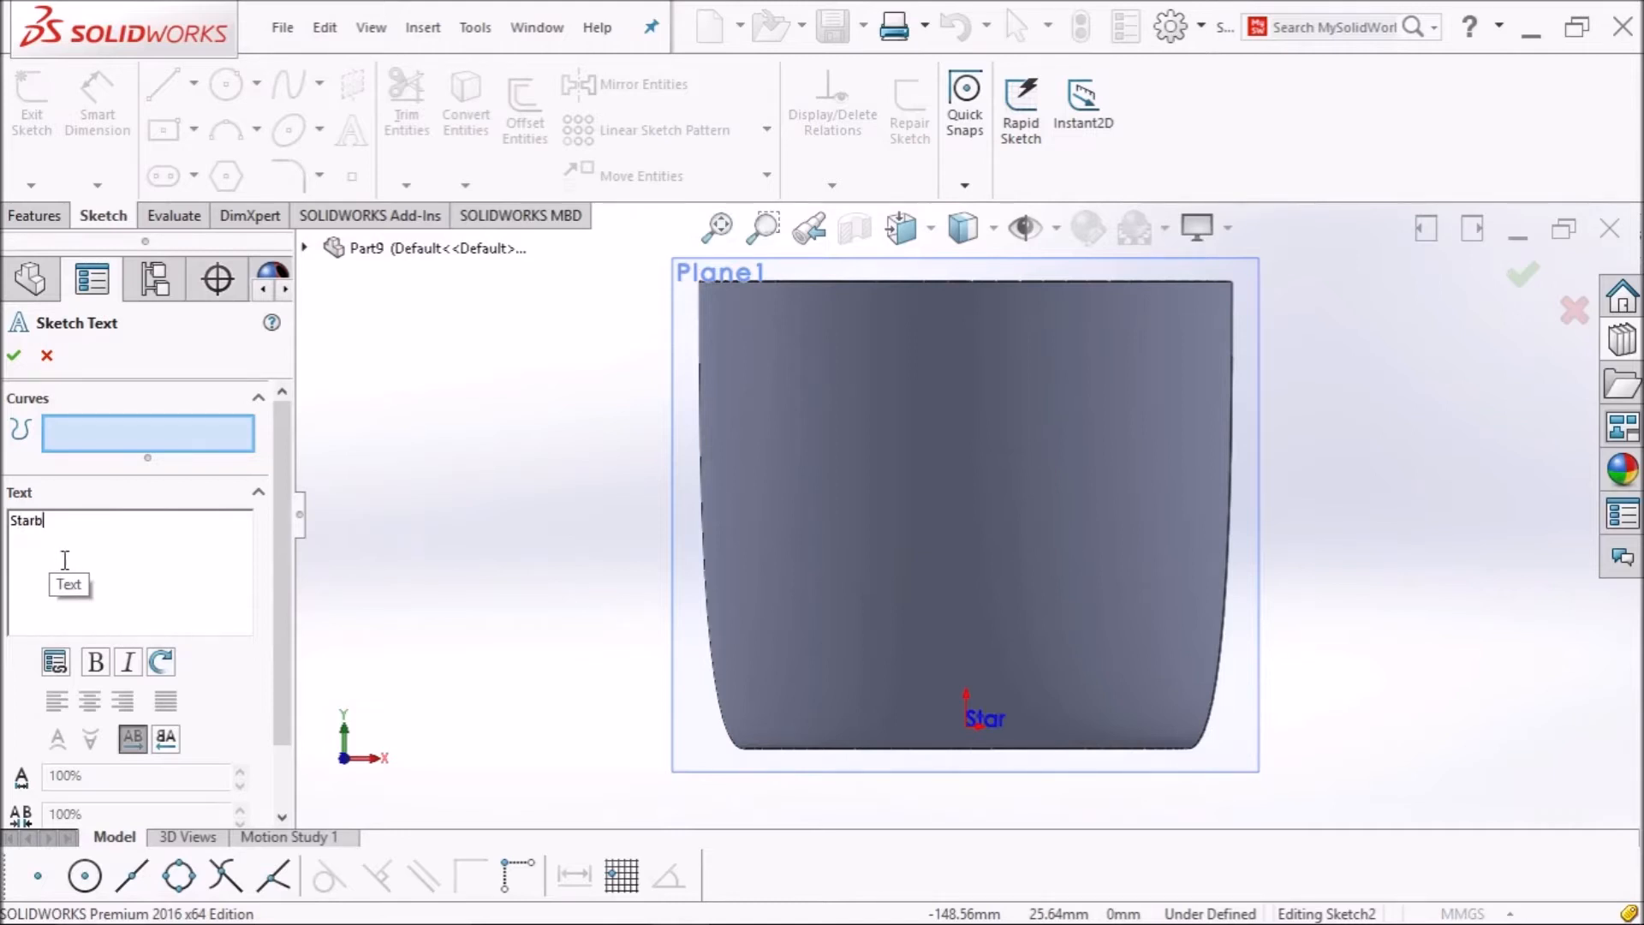
type("ucks")
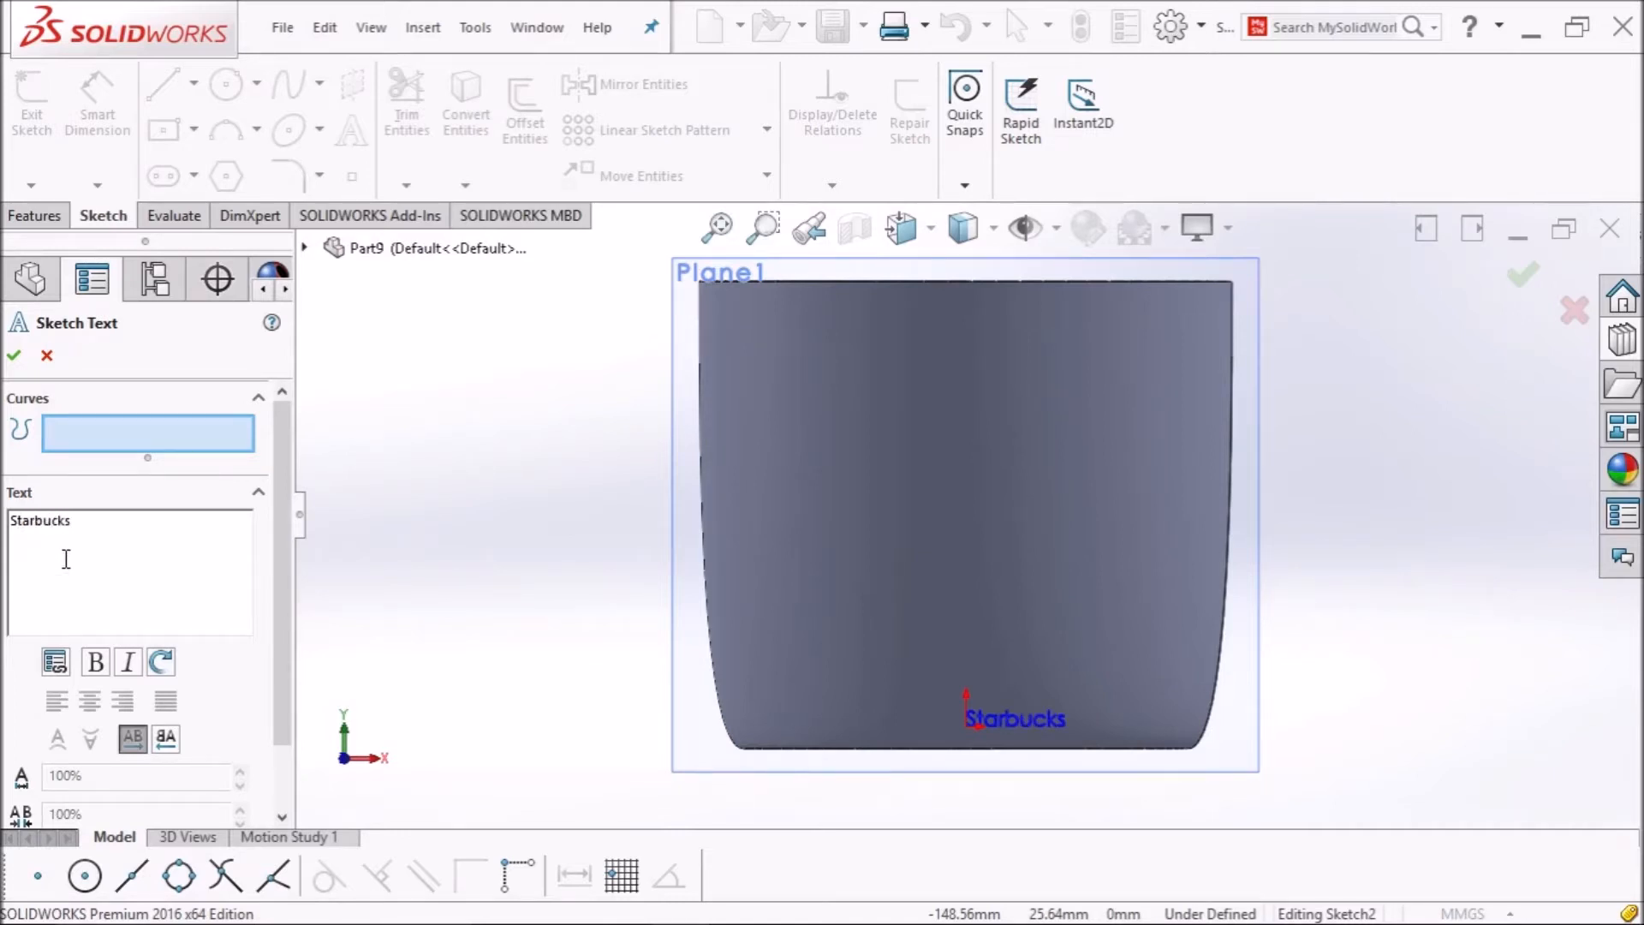
Override the document font for the sketch text, set its height to 28 points and accept the text.
scroll(272, 647, "down", 2)
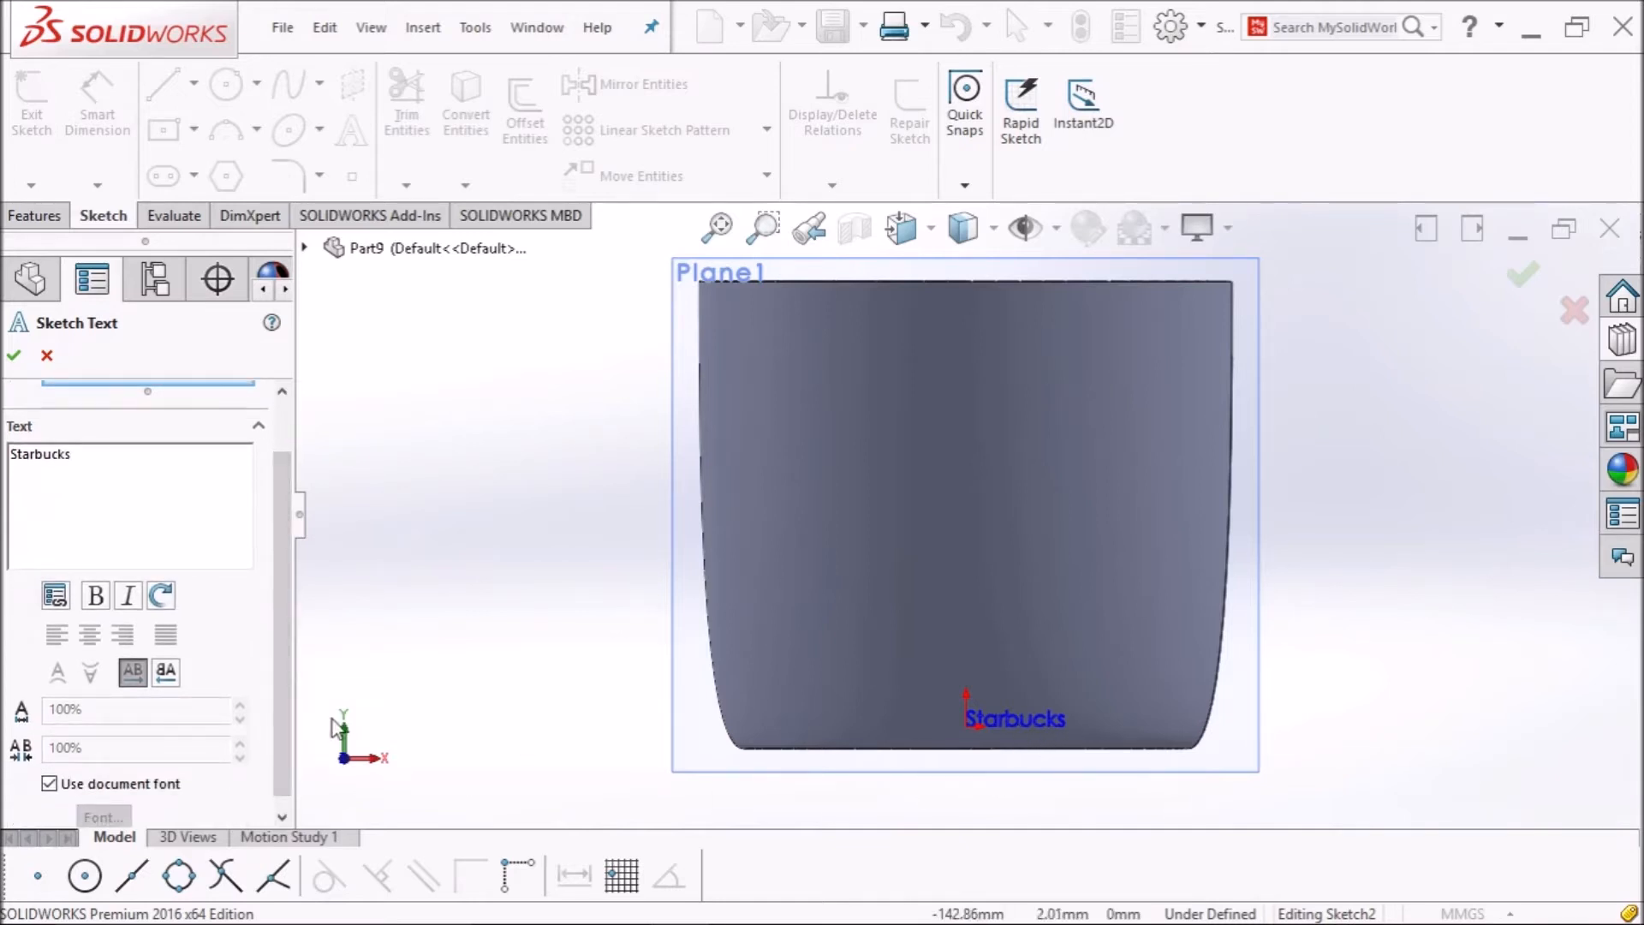
scroll(277, 700, "down", 1)
left_click(49, 769)
left_click(90, 800)
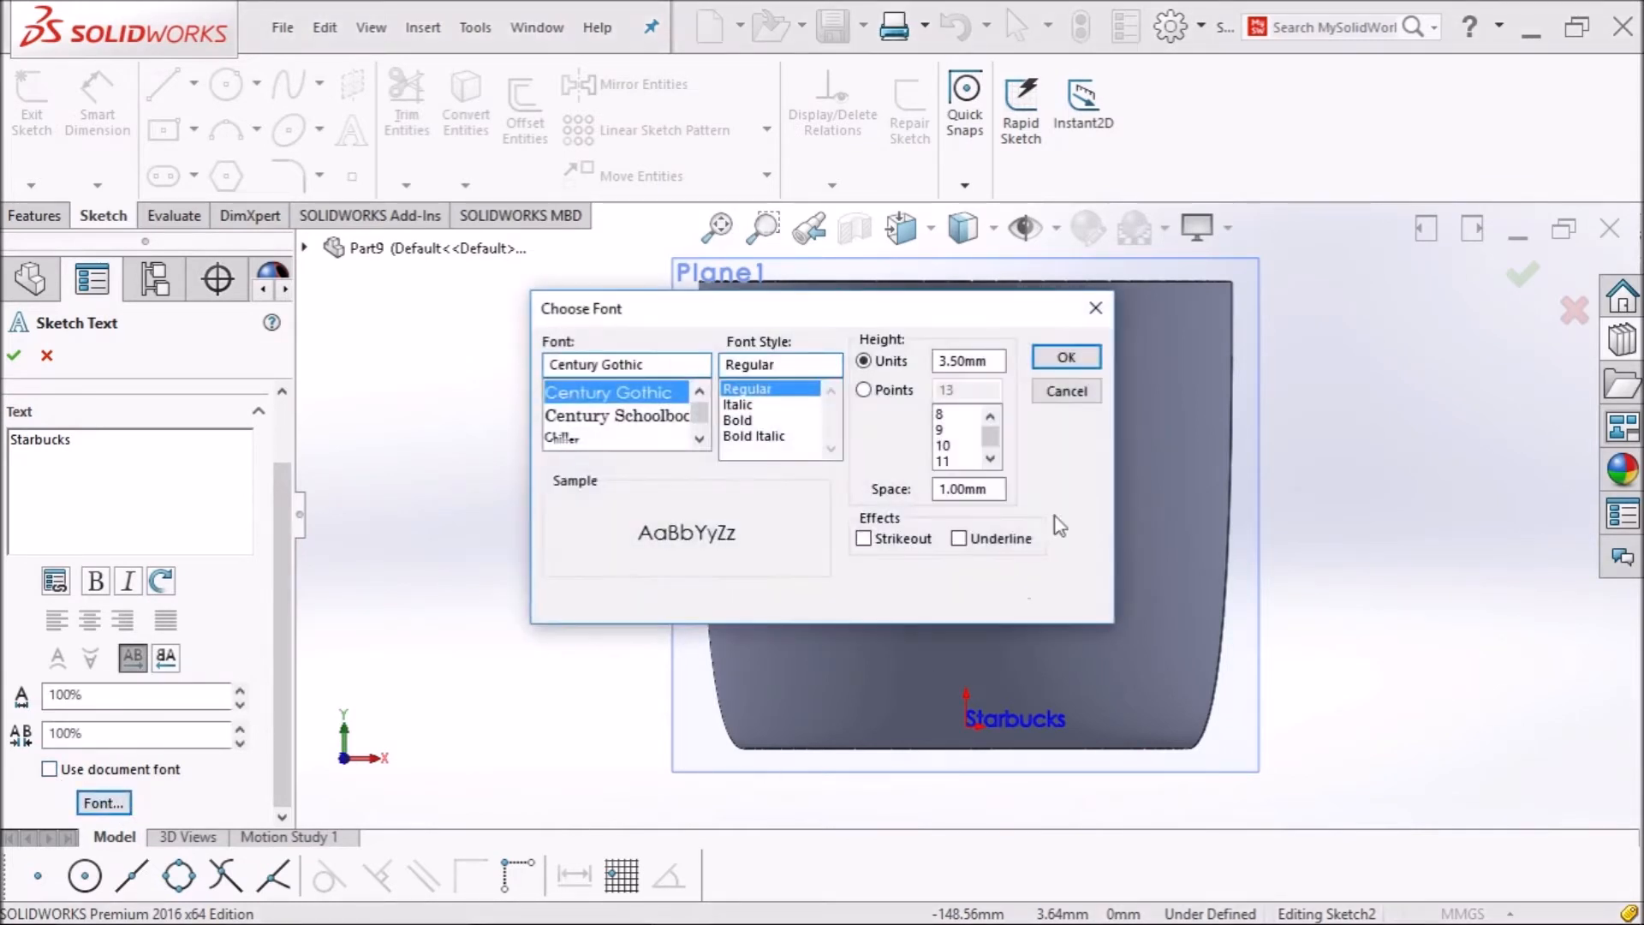
left_click(890, 390)
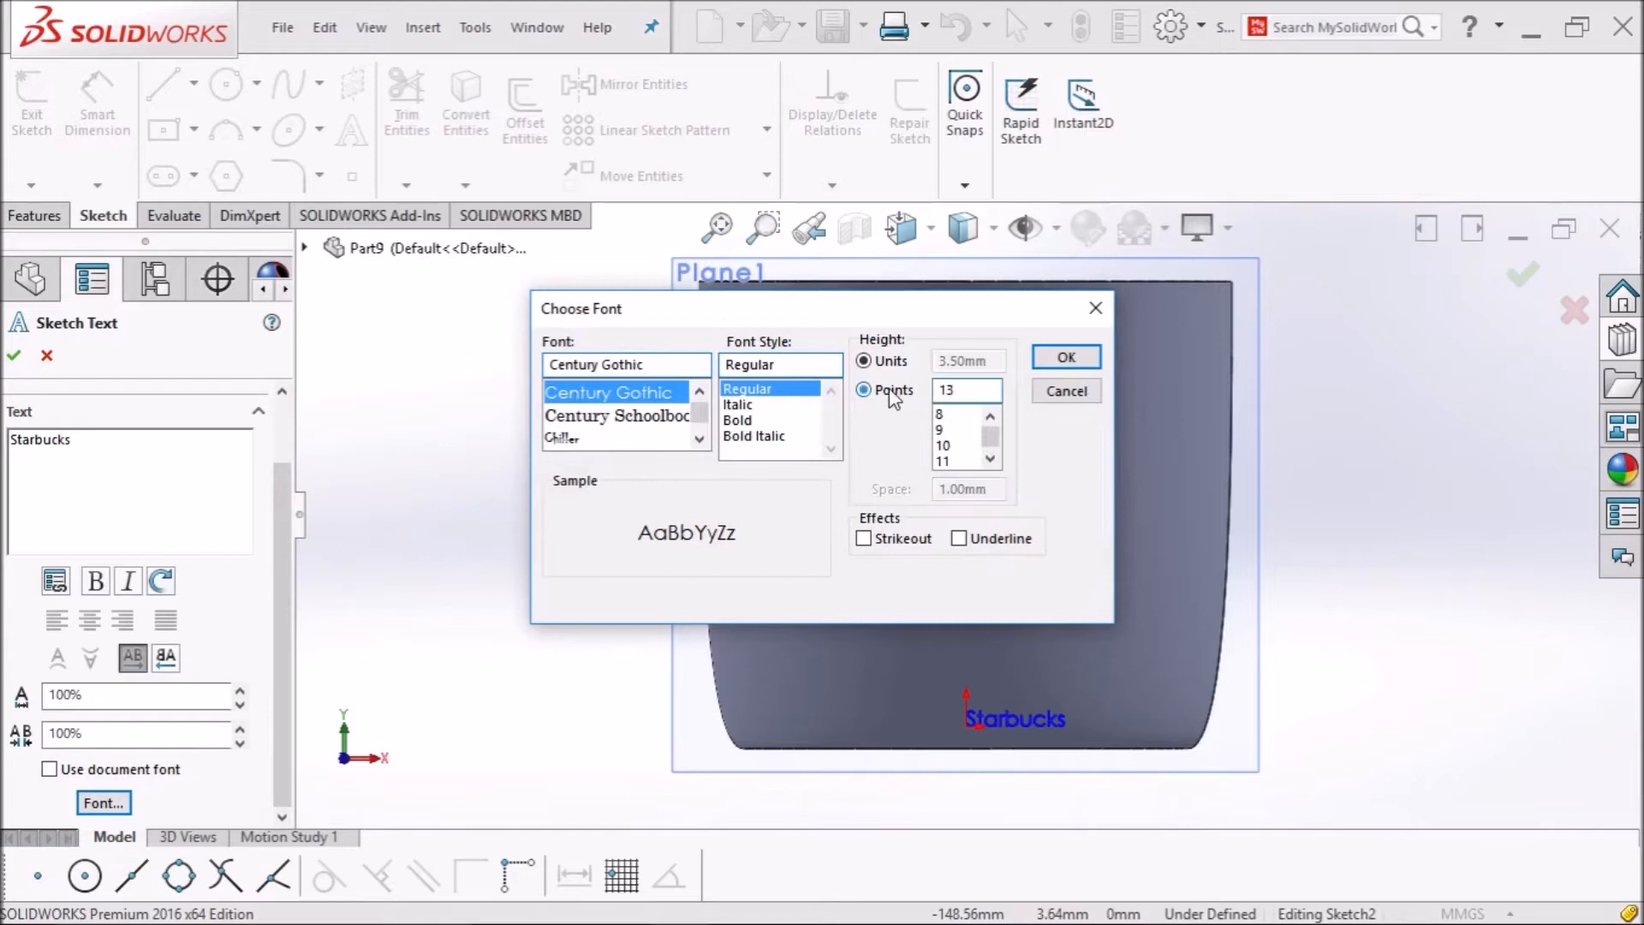
left_click_drag(993, 438, 992, 453)
left_click(956, 432)
left_click(952, 412)
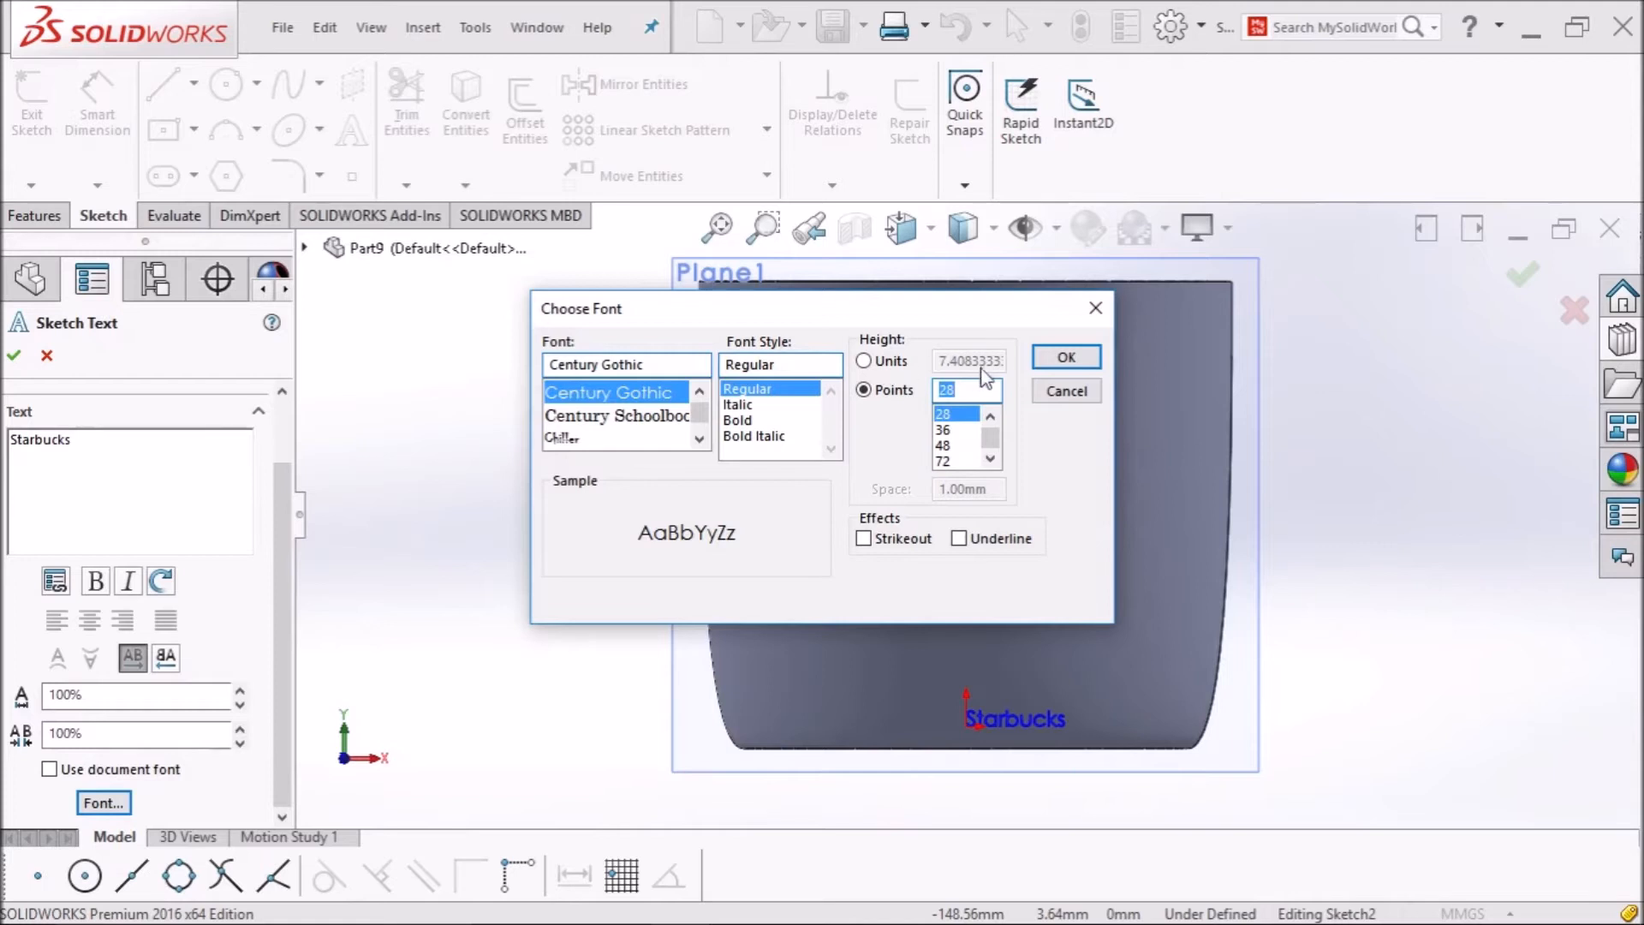
left_click(1066, 358)
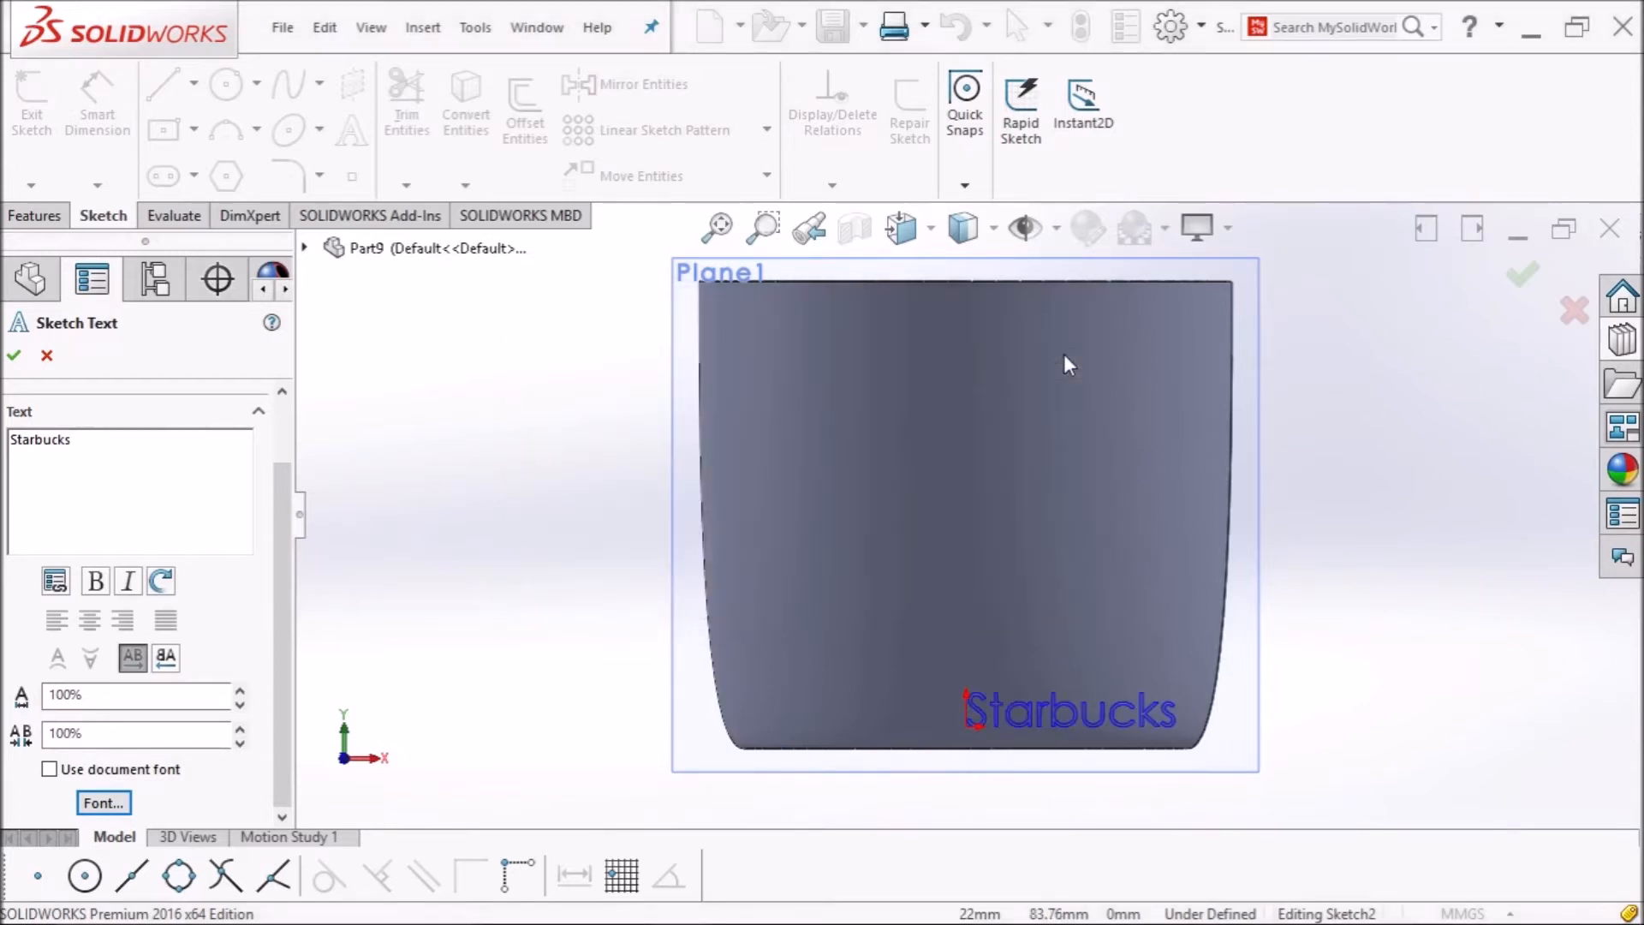
left_click(14, 356)
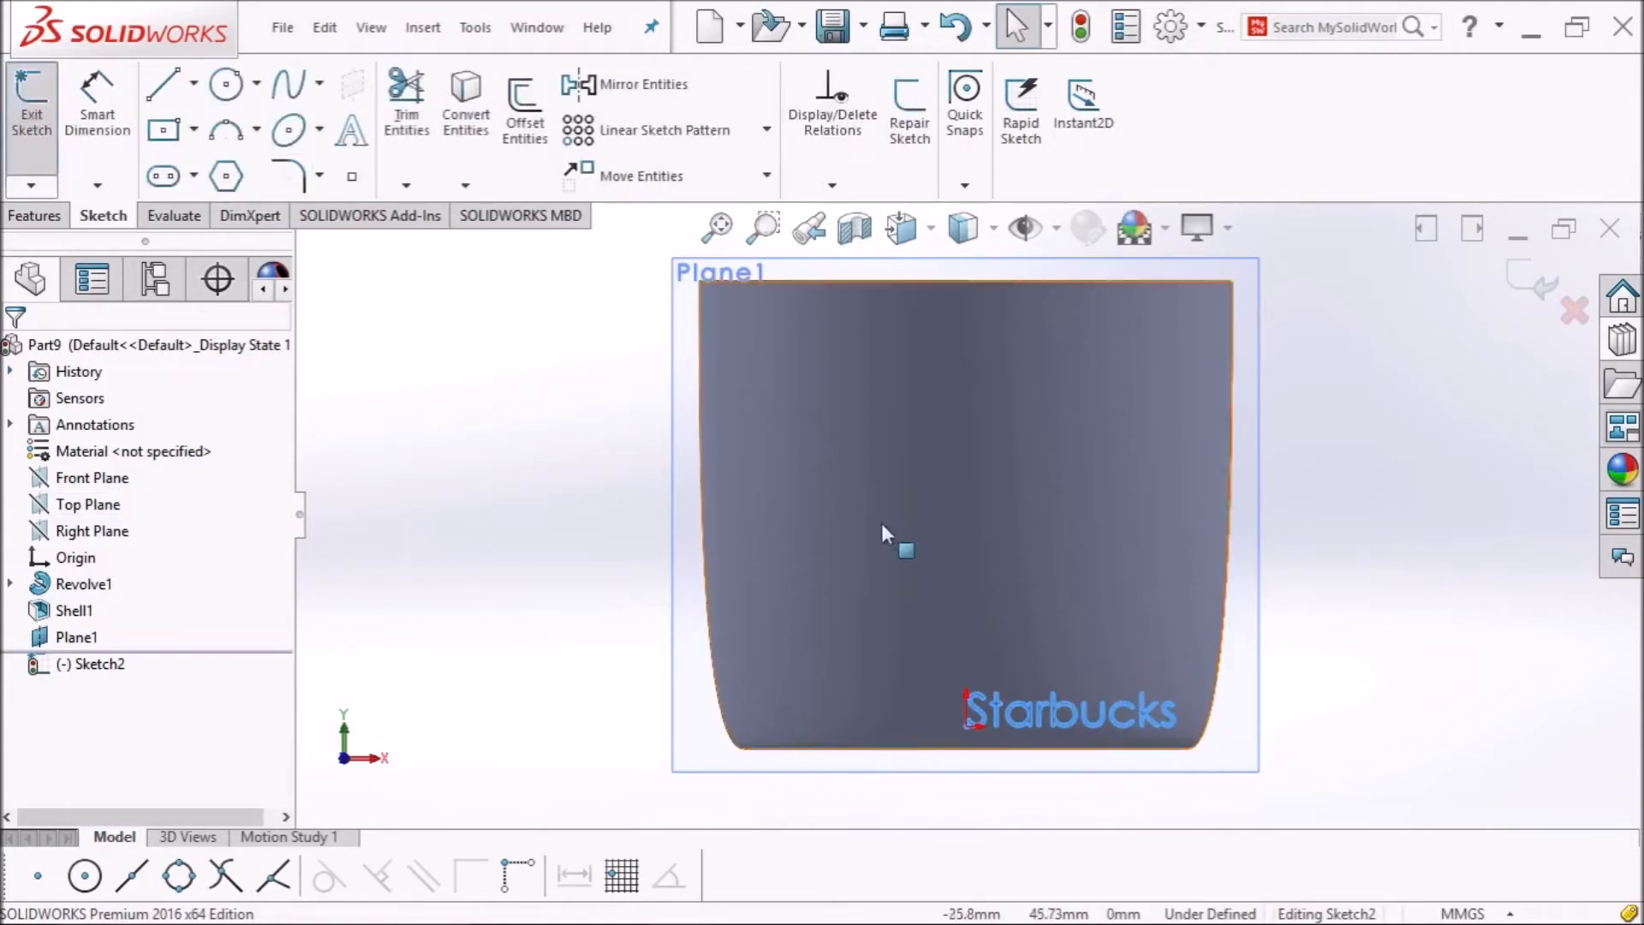
Sketch a horizontal centerline about 130 mm long across the upper part of the cup.
scroll(1273, 414, "down", 2)
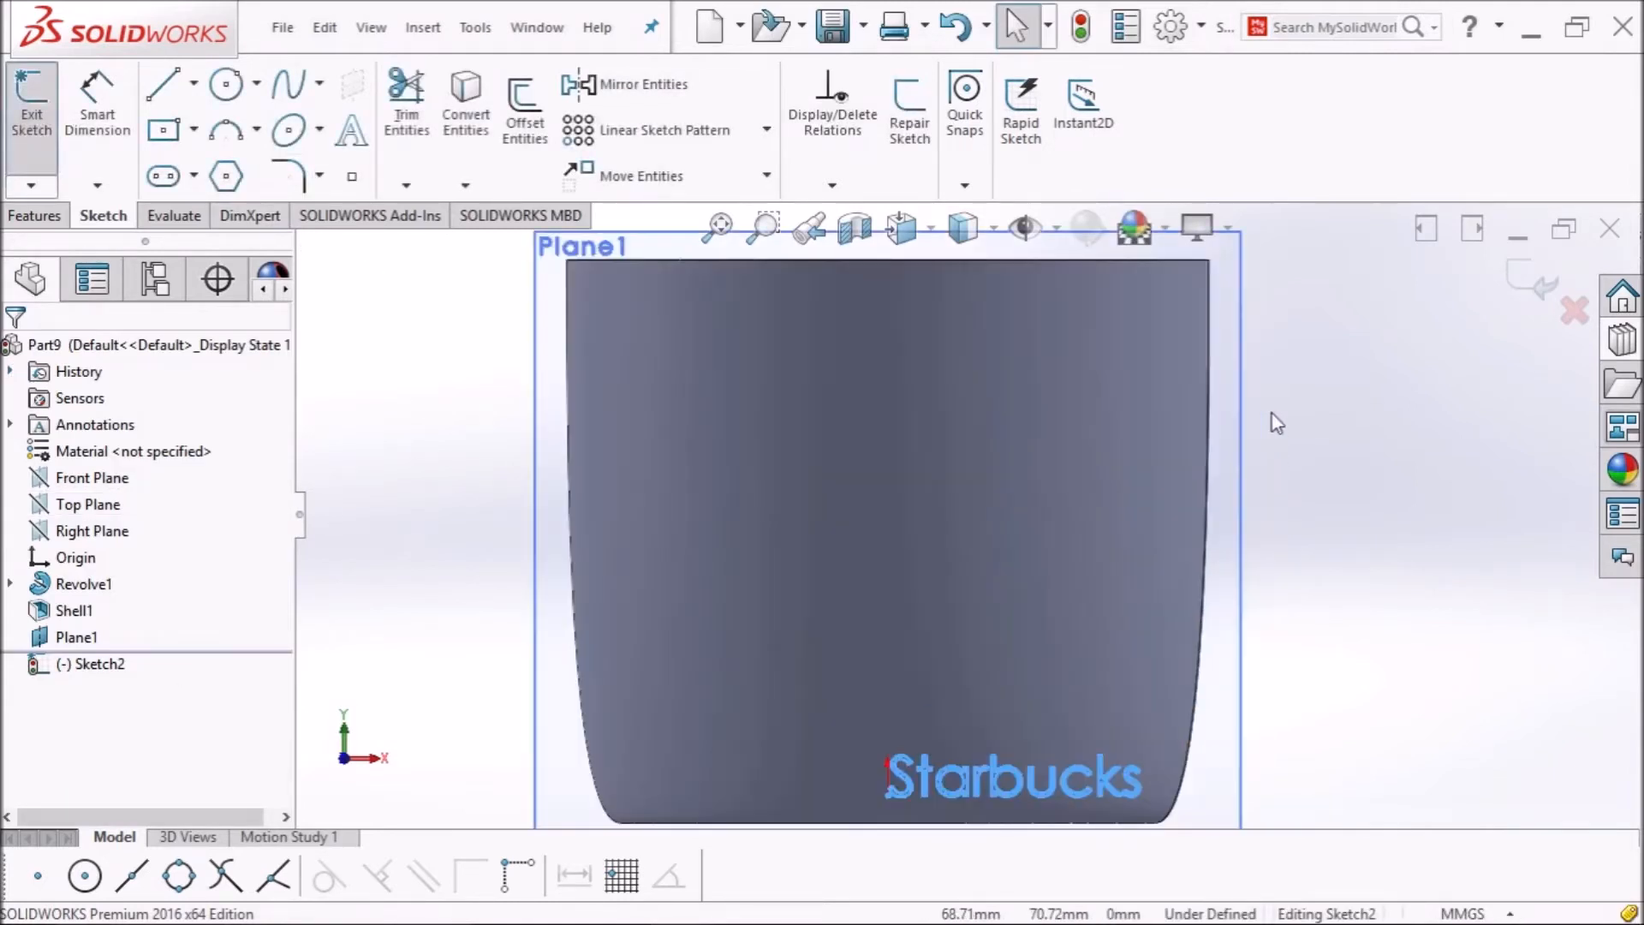
left_click(193, 83)
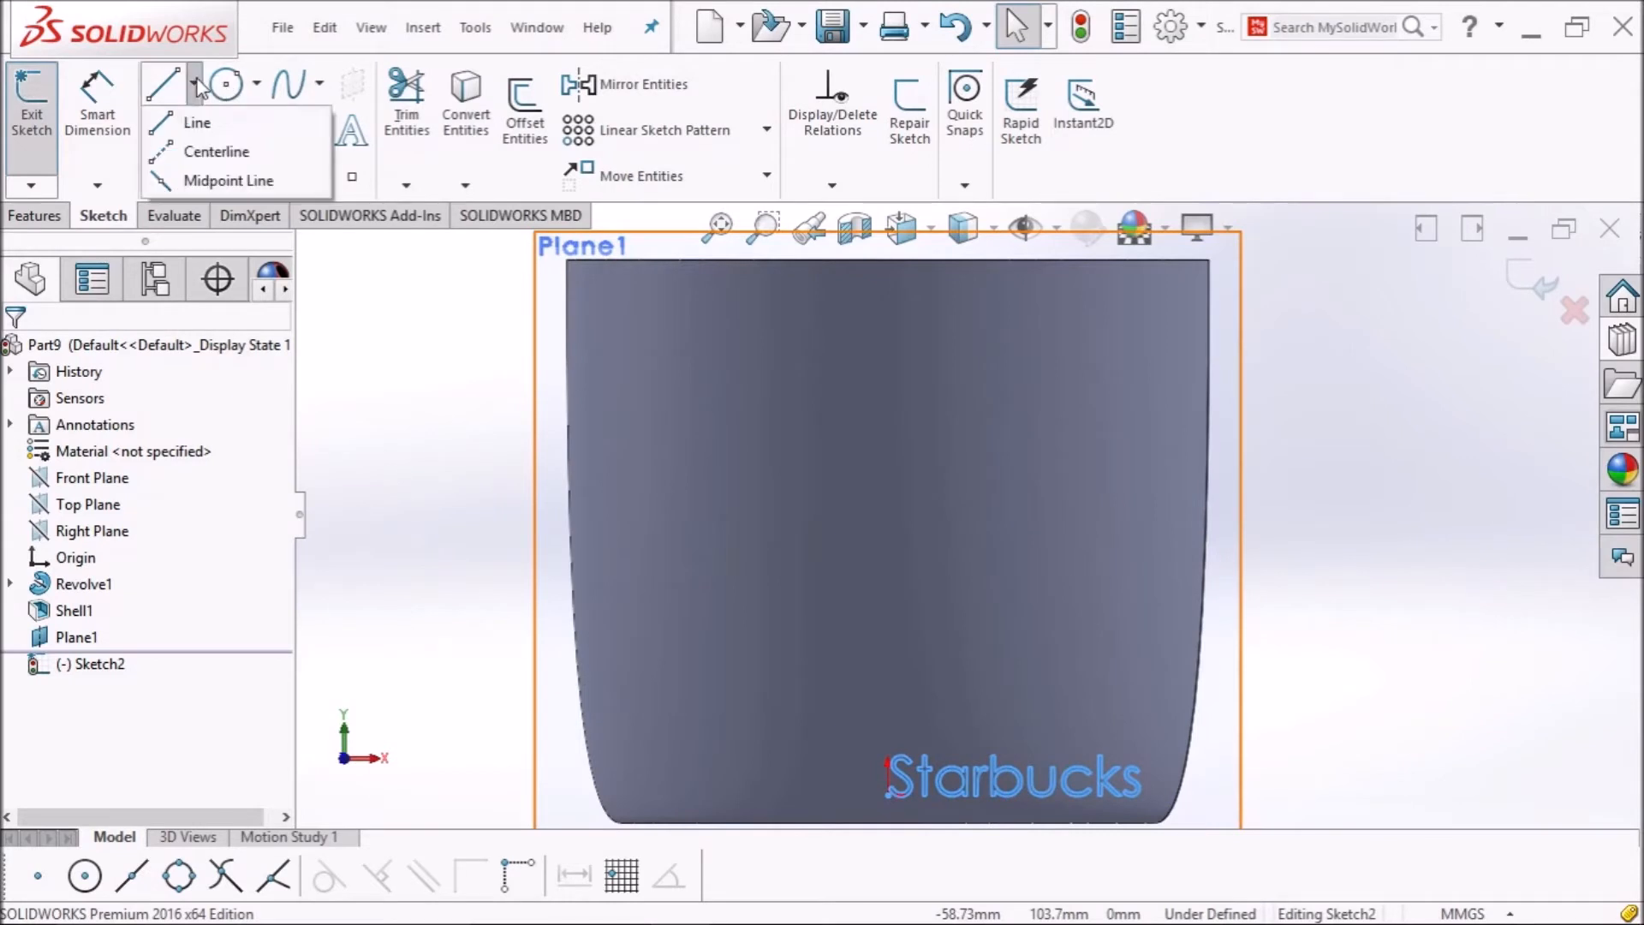
left_click(215, 152)
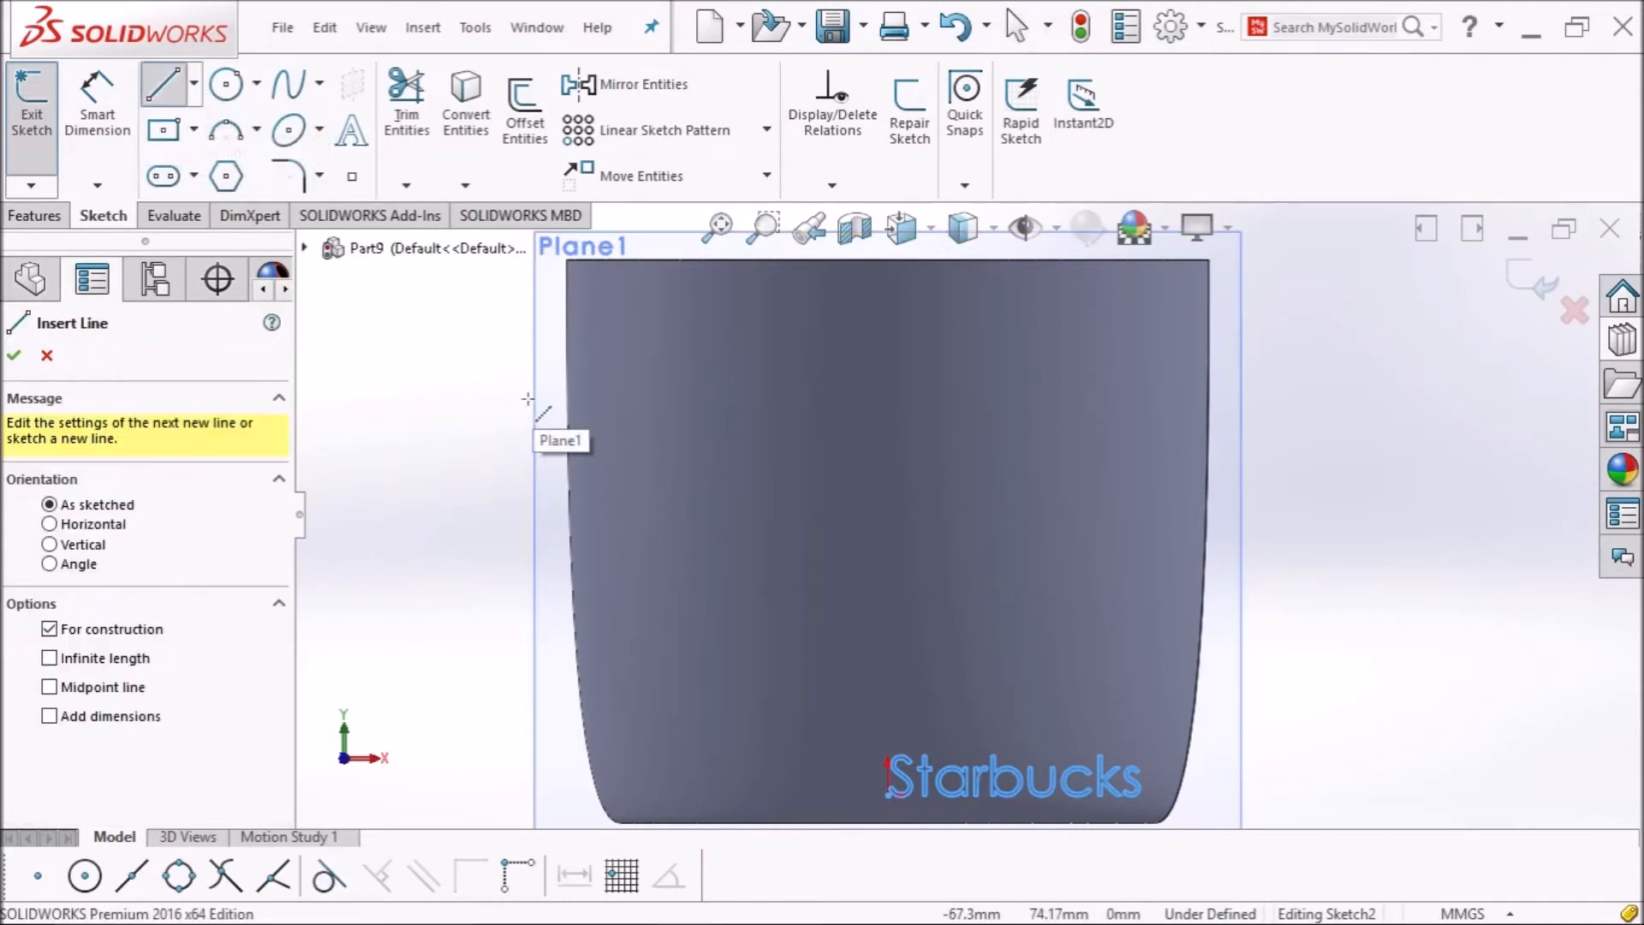
left_click(1219, 395)
key("Escape")
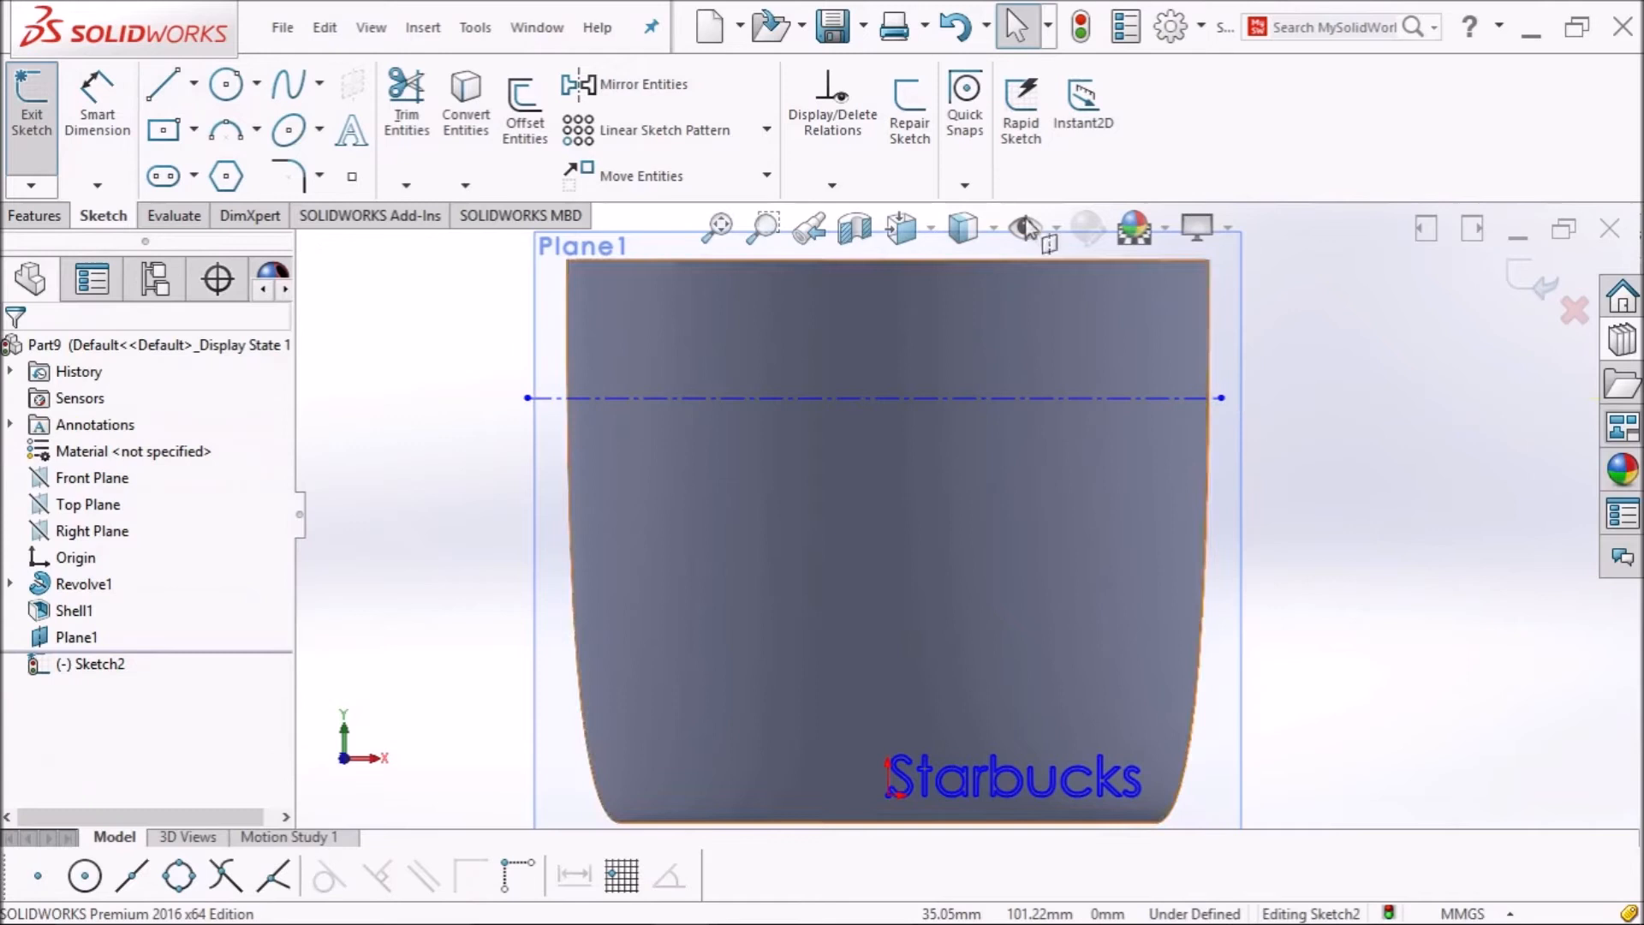
Dimension the centerline 40 mm below the cup's top edge.
left_click(87, 120)
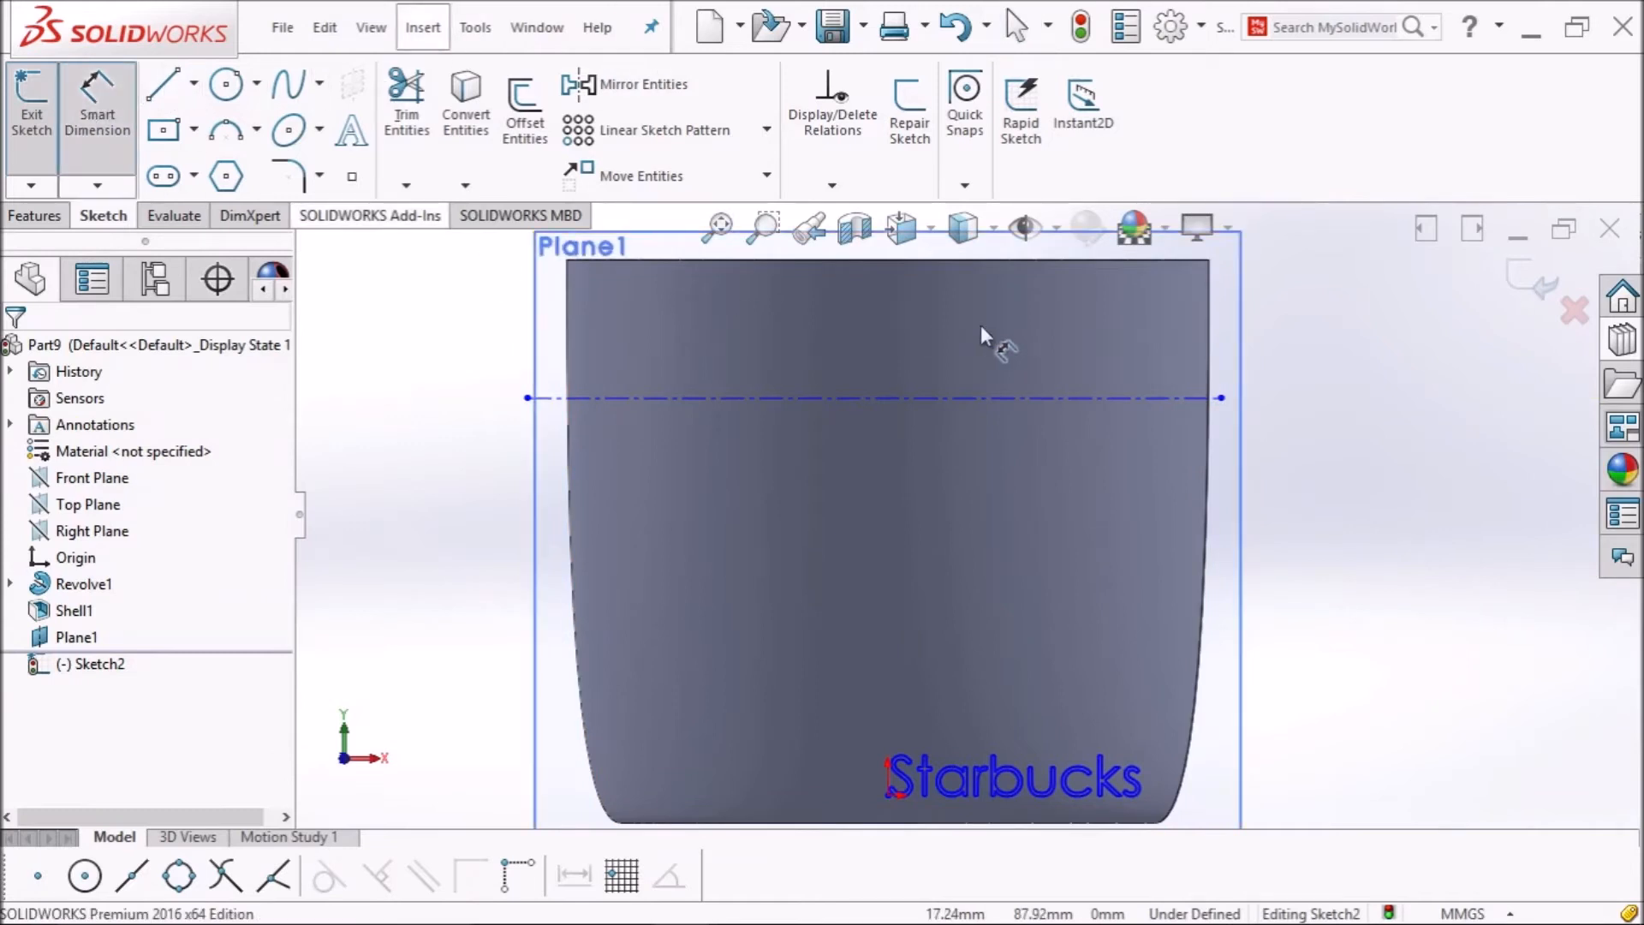
left_click(972, 395)
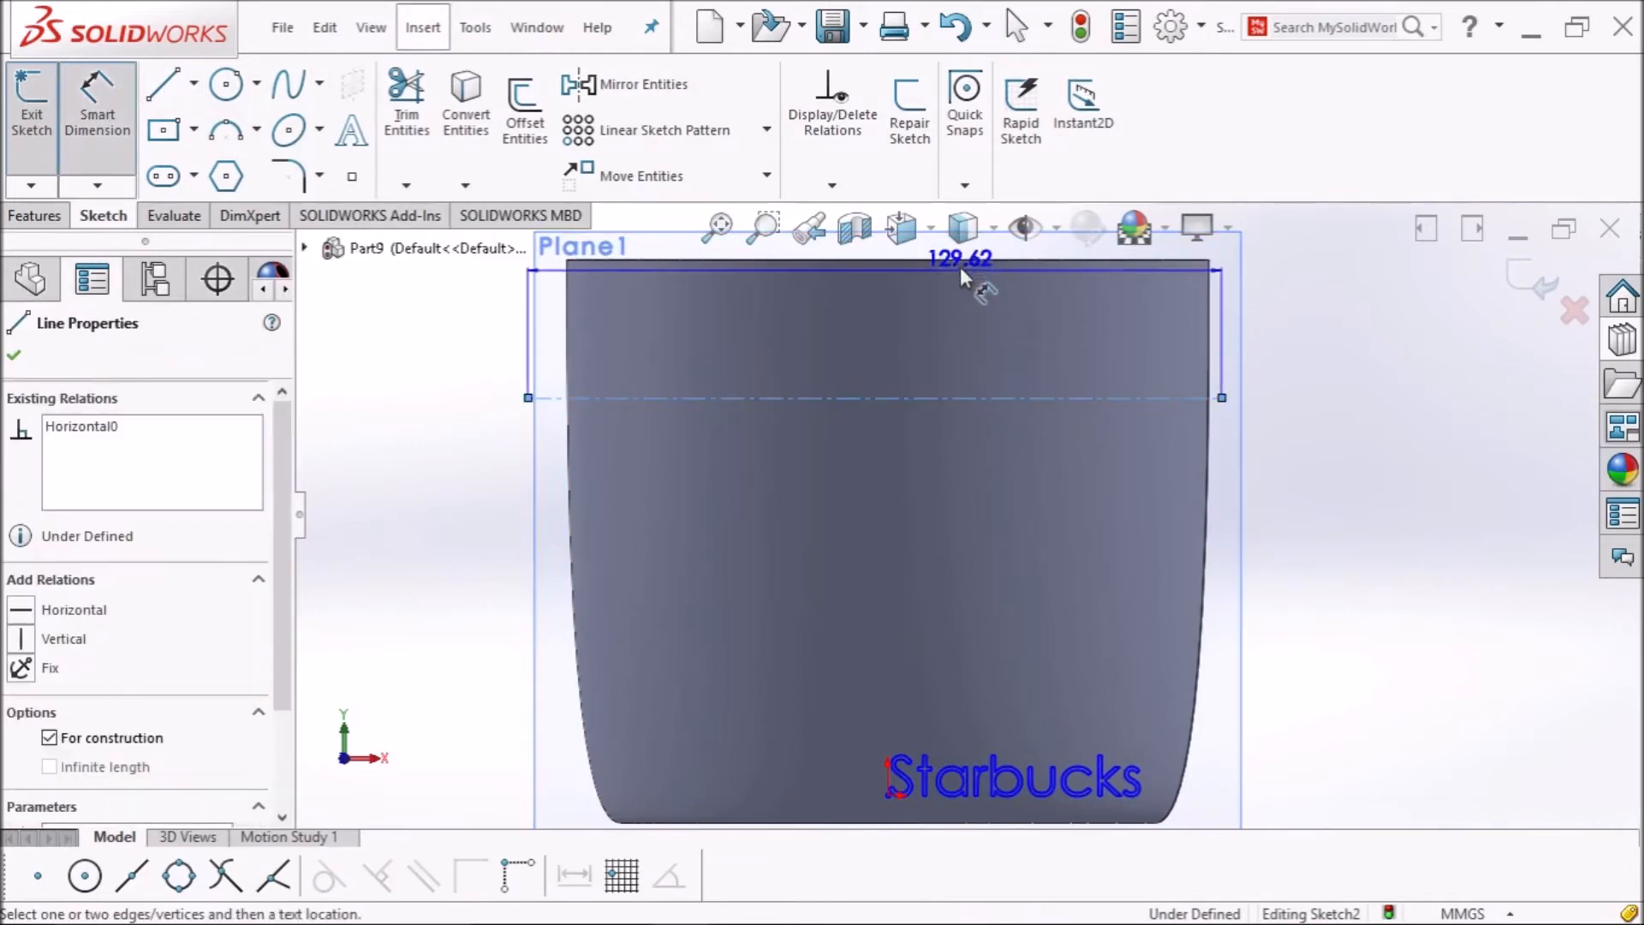
left_click(959, 260)
left_click(953, 315)
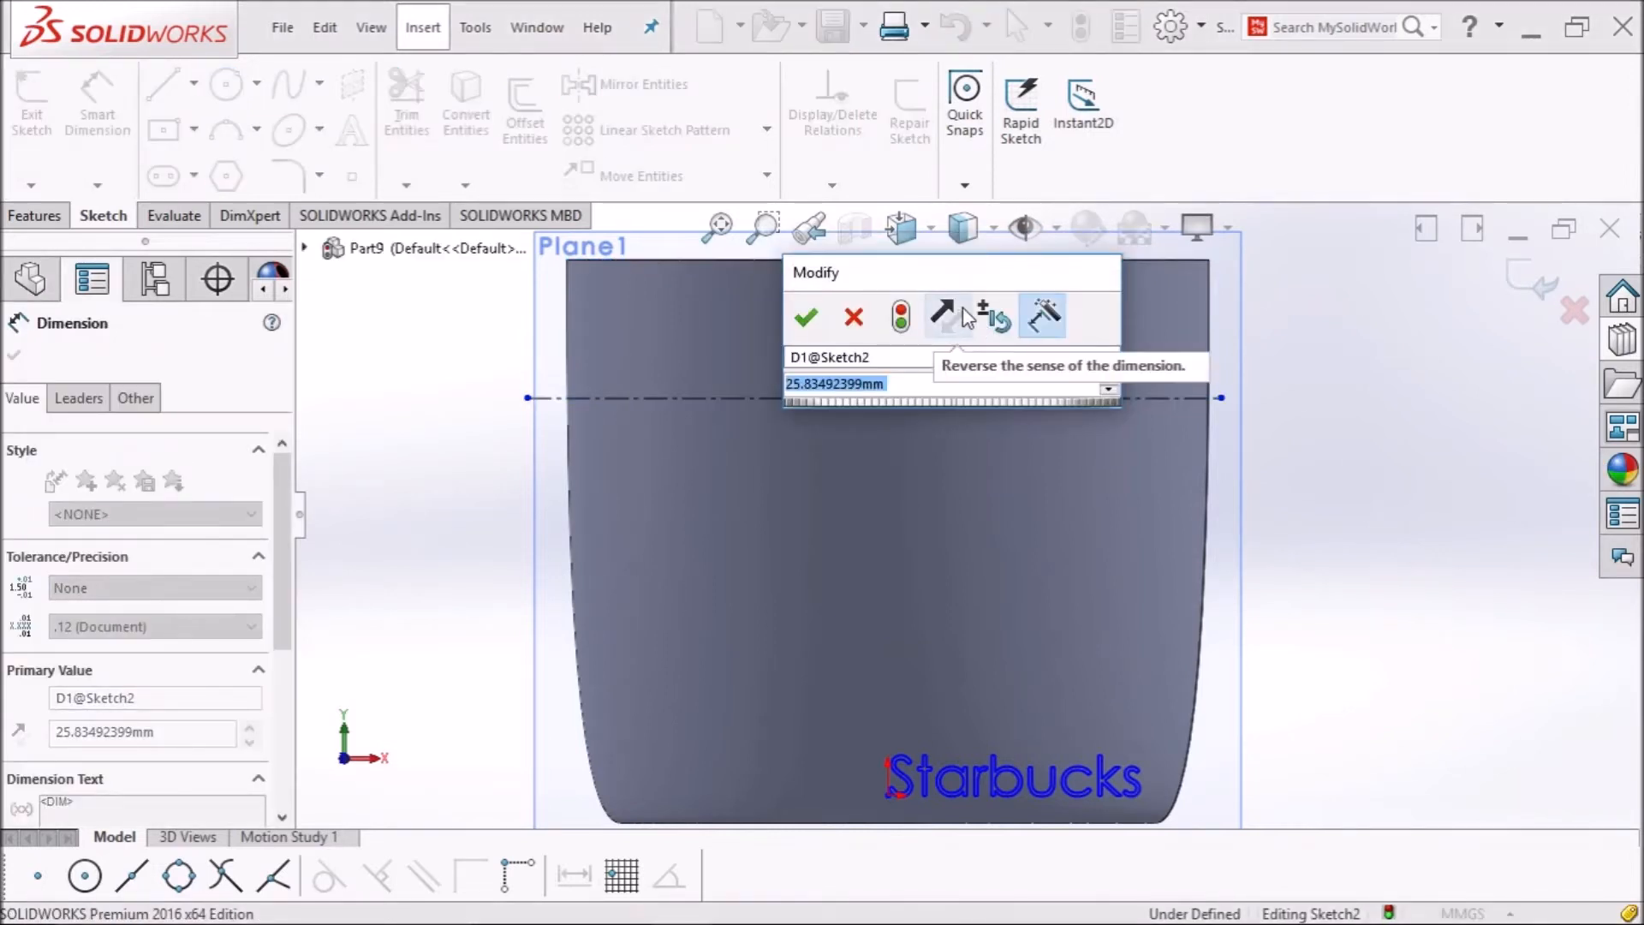
type("40")
key("Return")
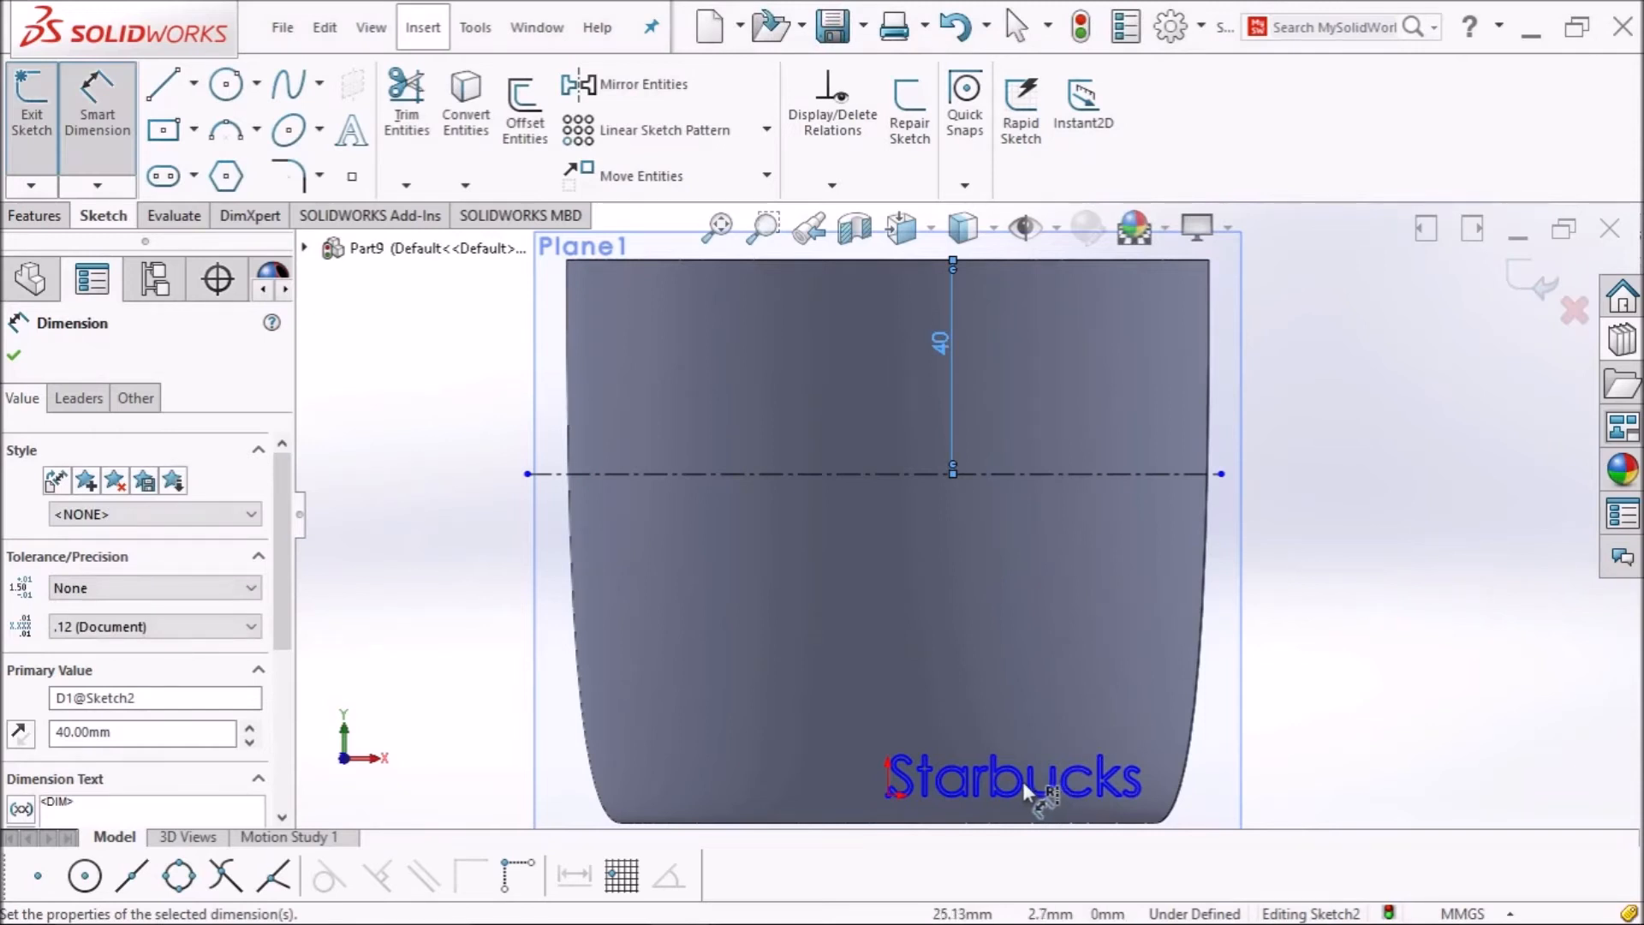
Move the "Starbucks" text up onto the centerline, roughly centred on the cup, and exit the sketch.
left_click(99, 107)
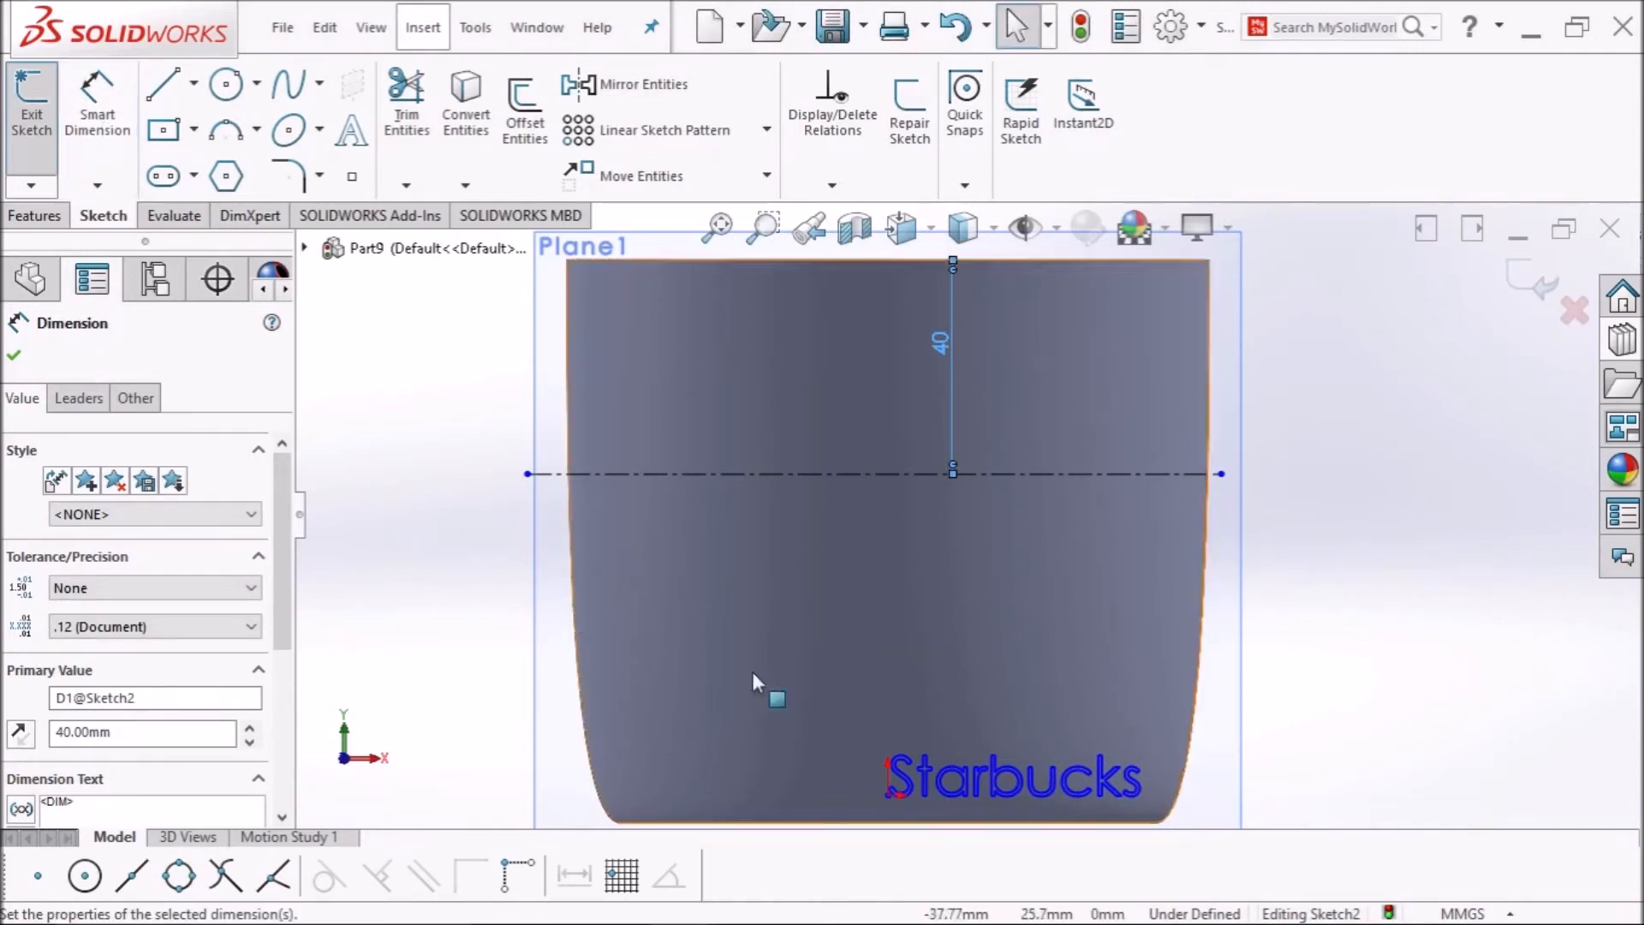
left_click_drag(951, 768, 819, 451)
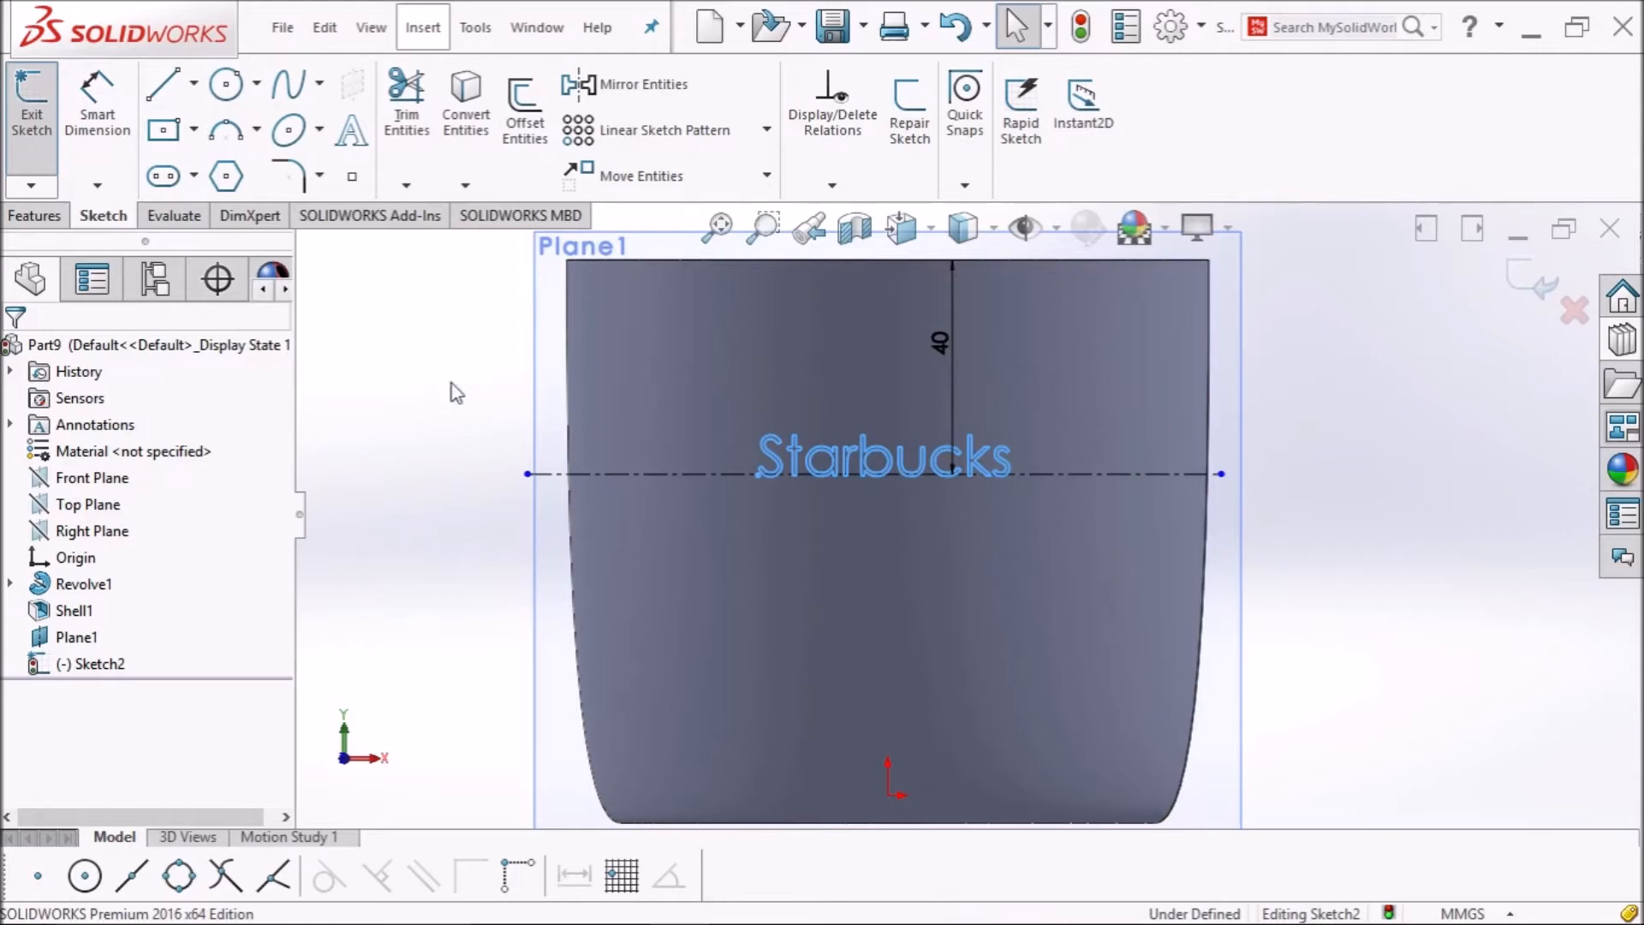
left_click(26, 127)
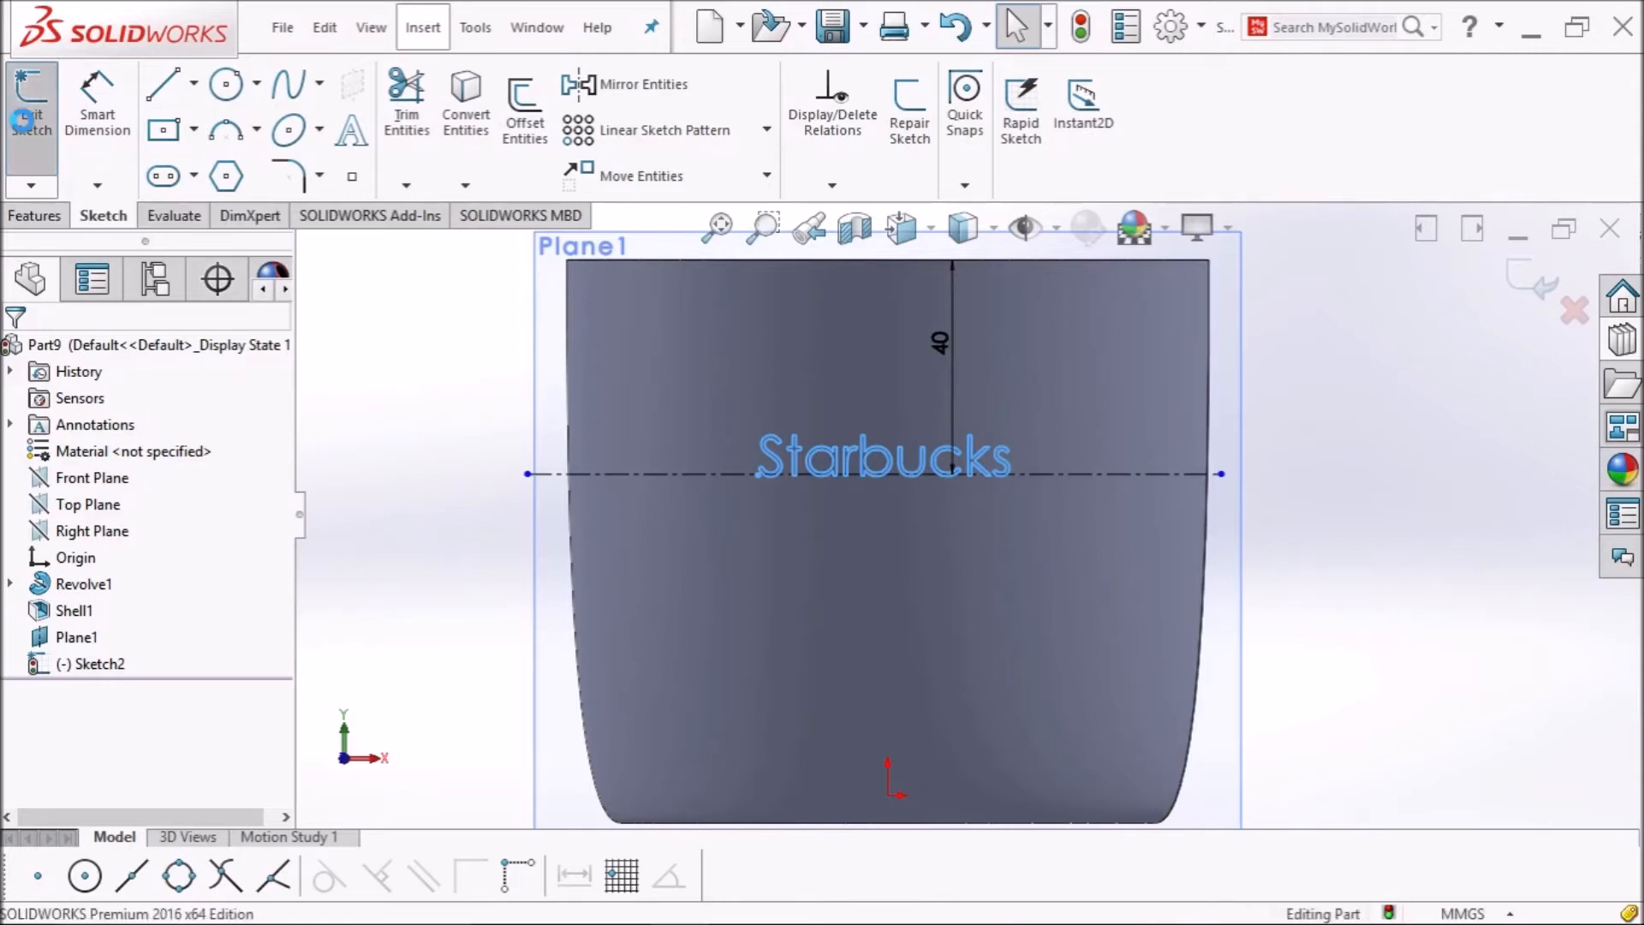
Wrap the "Starbucks" text sketch onto the cup's outer face as an emboss with a thickness of 2.50 mm.
left_click(13, 217)
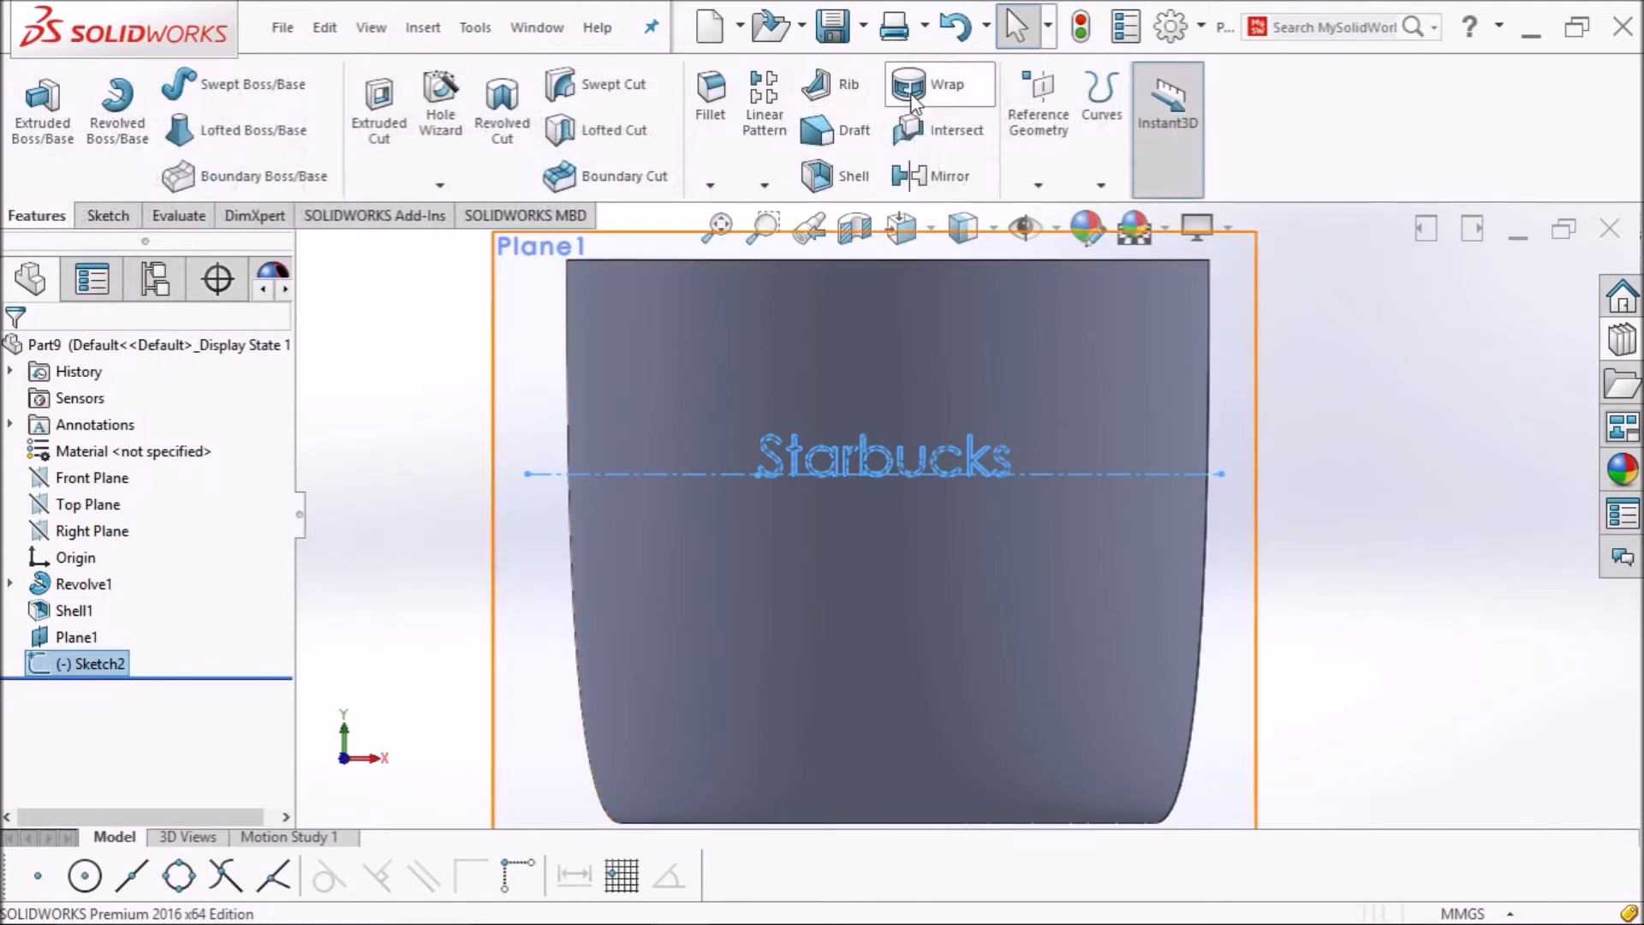
left_click(913, 96)
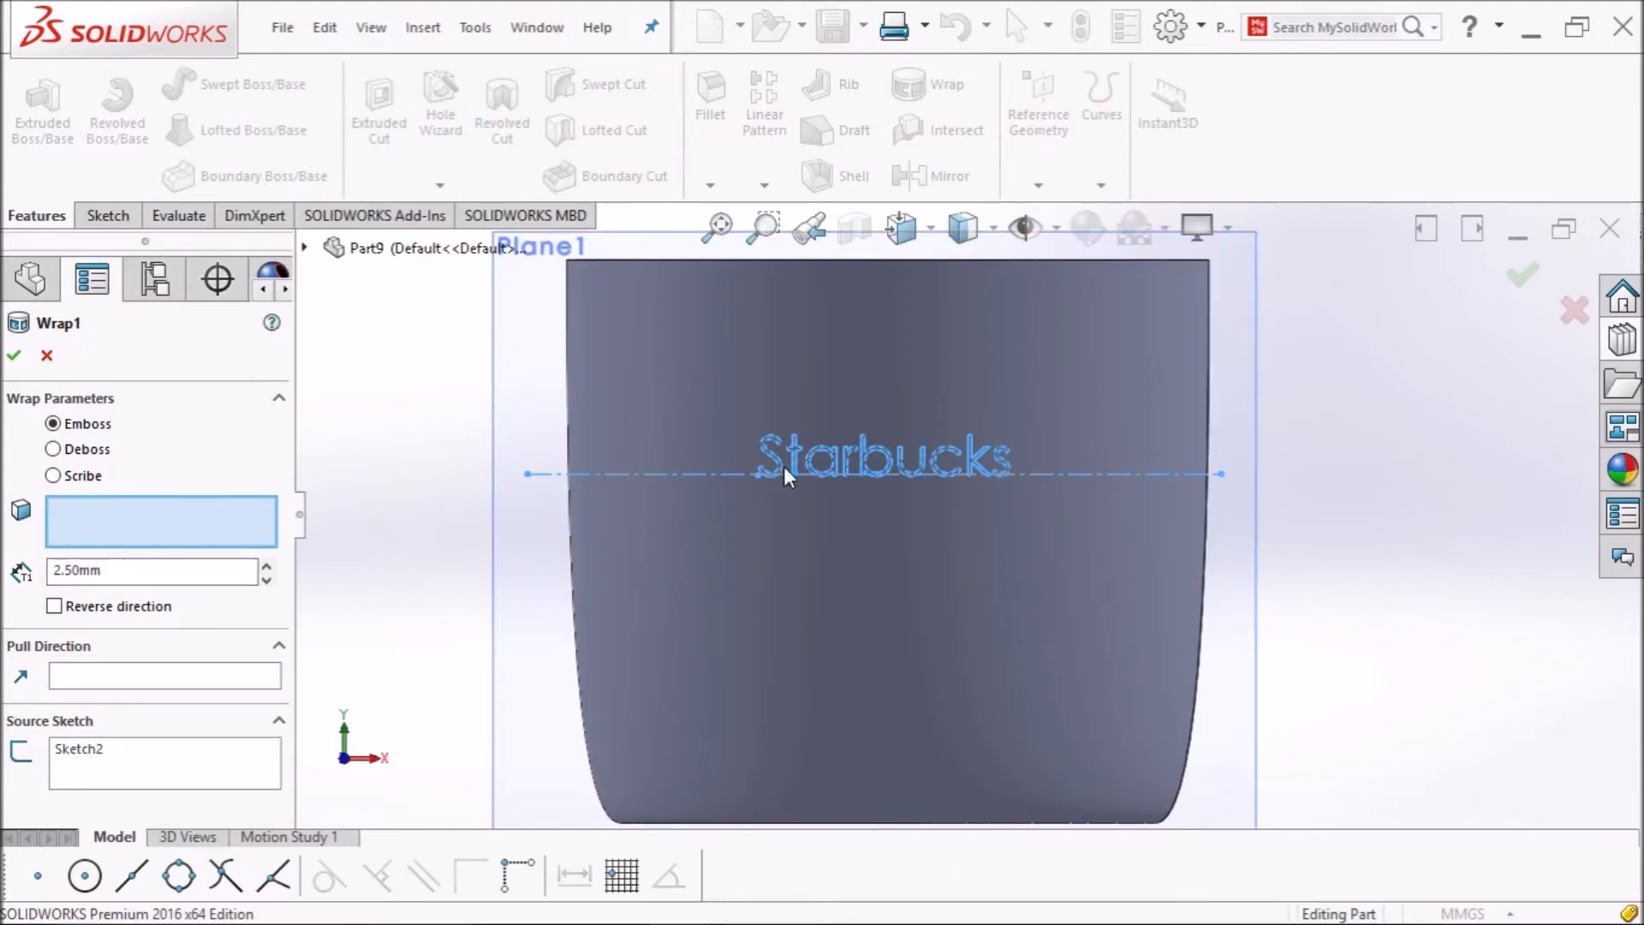
mouse_move(360, 440)
middle_mouse_down()
mouse_move(415, 477)
mouse_move(766, 518)
middle_mouse_up()
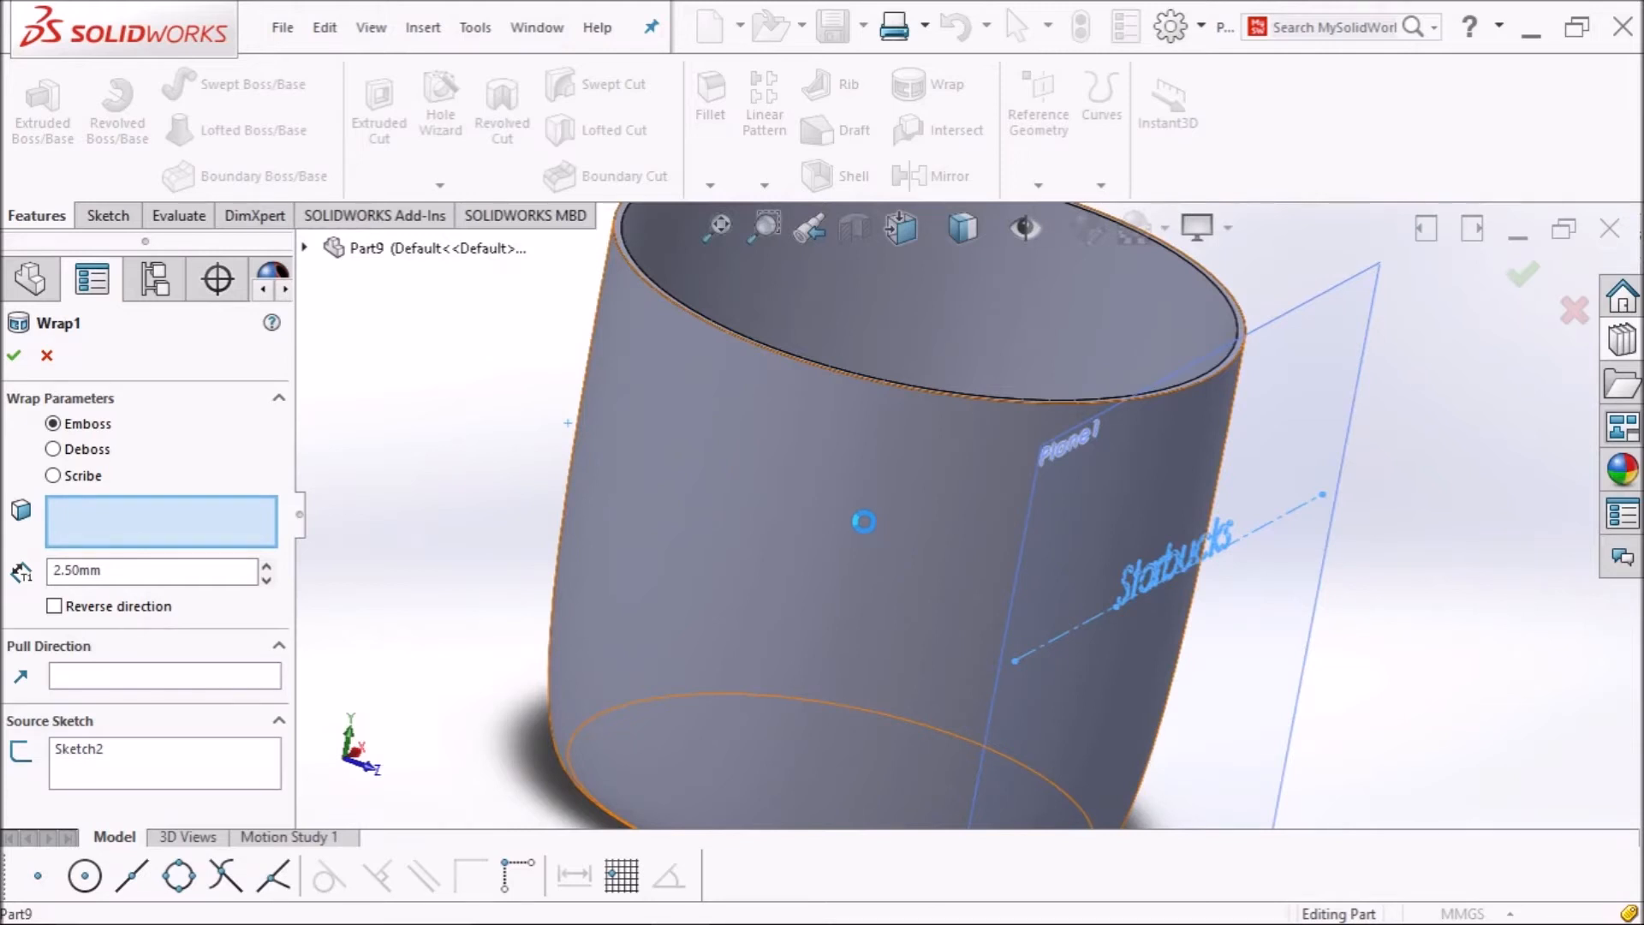
left_click(863, 521)
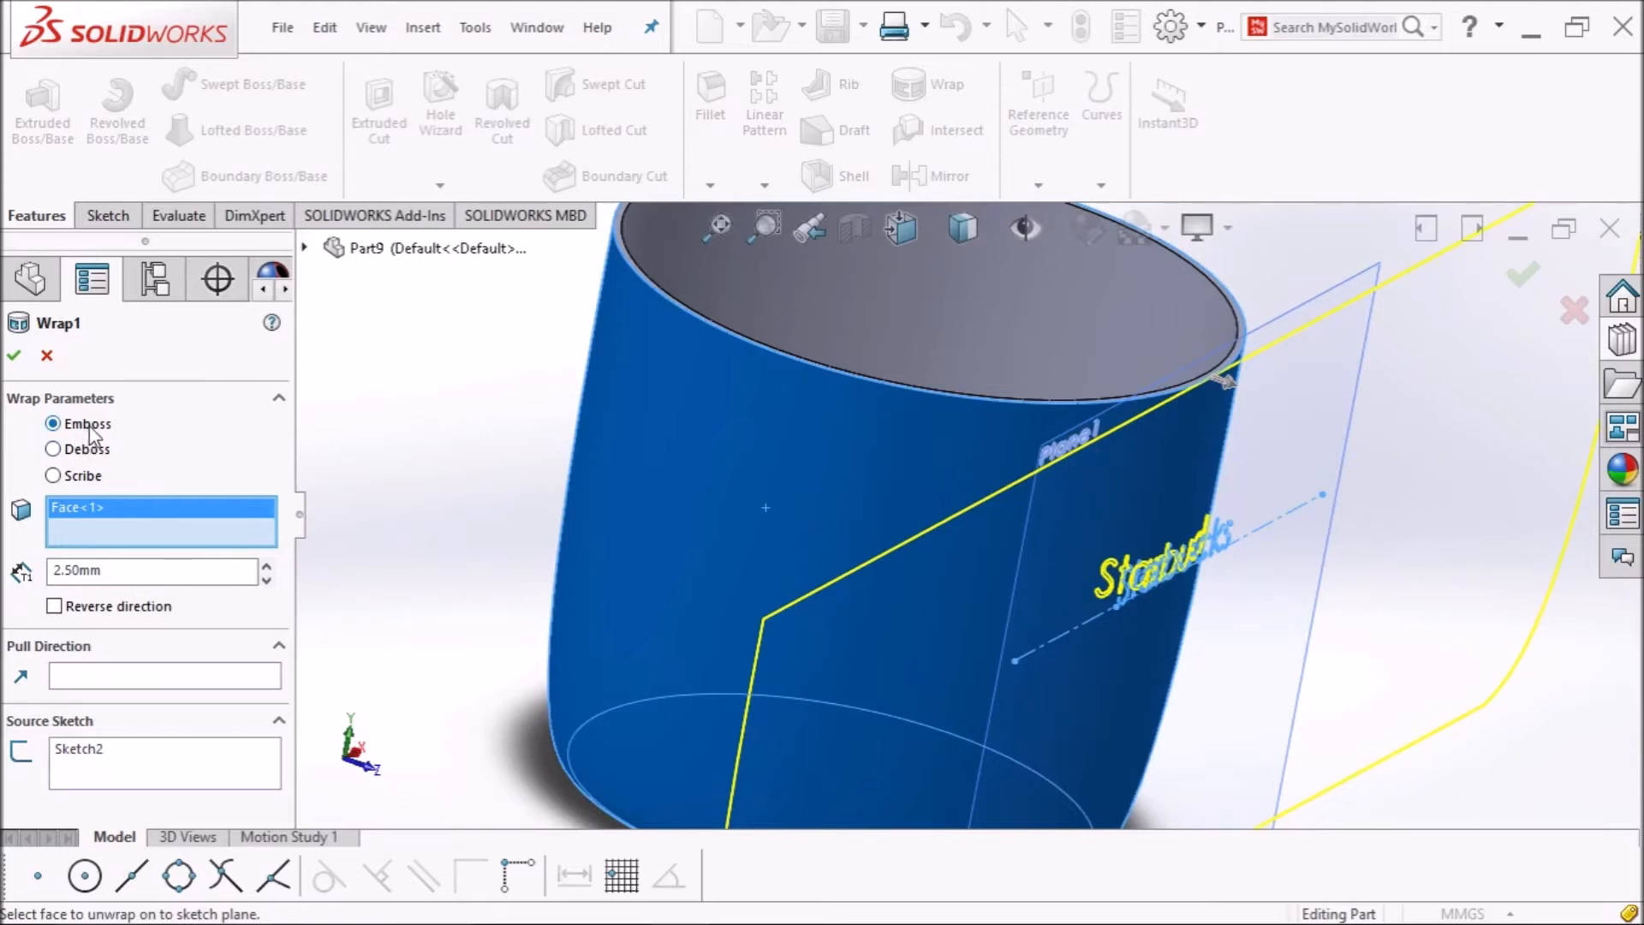
middle_click_drag(425, 490, 368, 512)
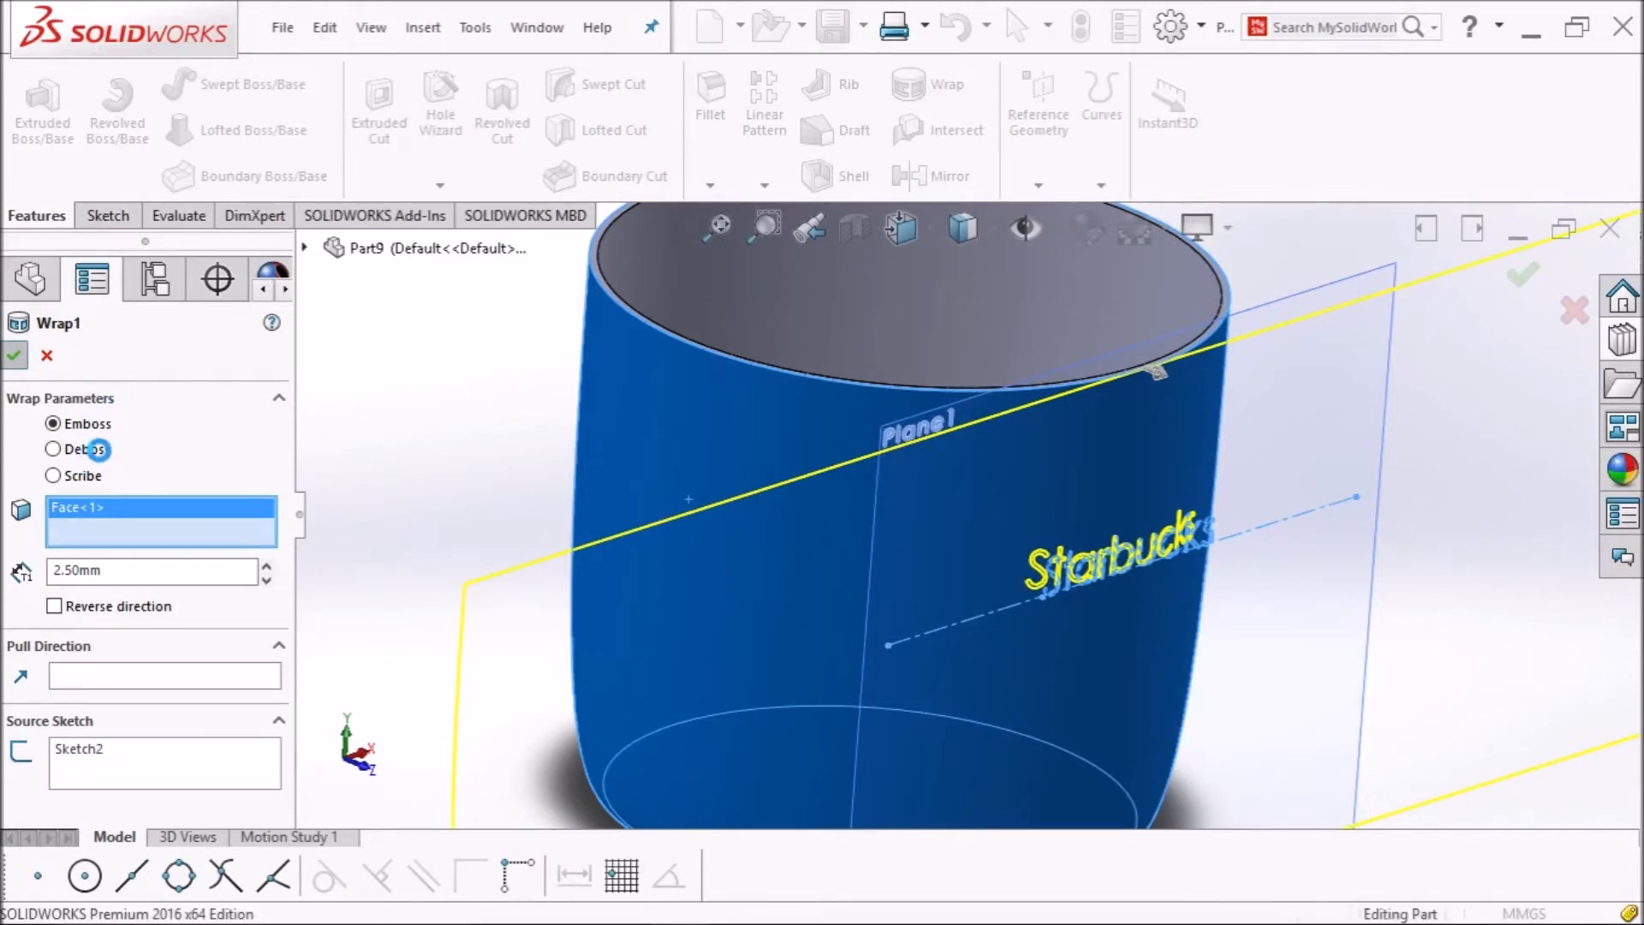
middle_click_drag(651, 469, 600, 447)
scroll(1161, 597, "down", 2)
middle_click_drag(1161, 598, 1233, 685)
scroll(1077, 603, "down", 4)
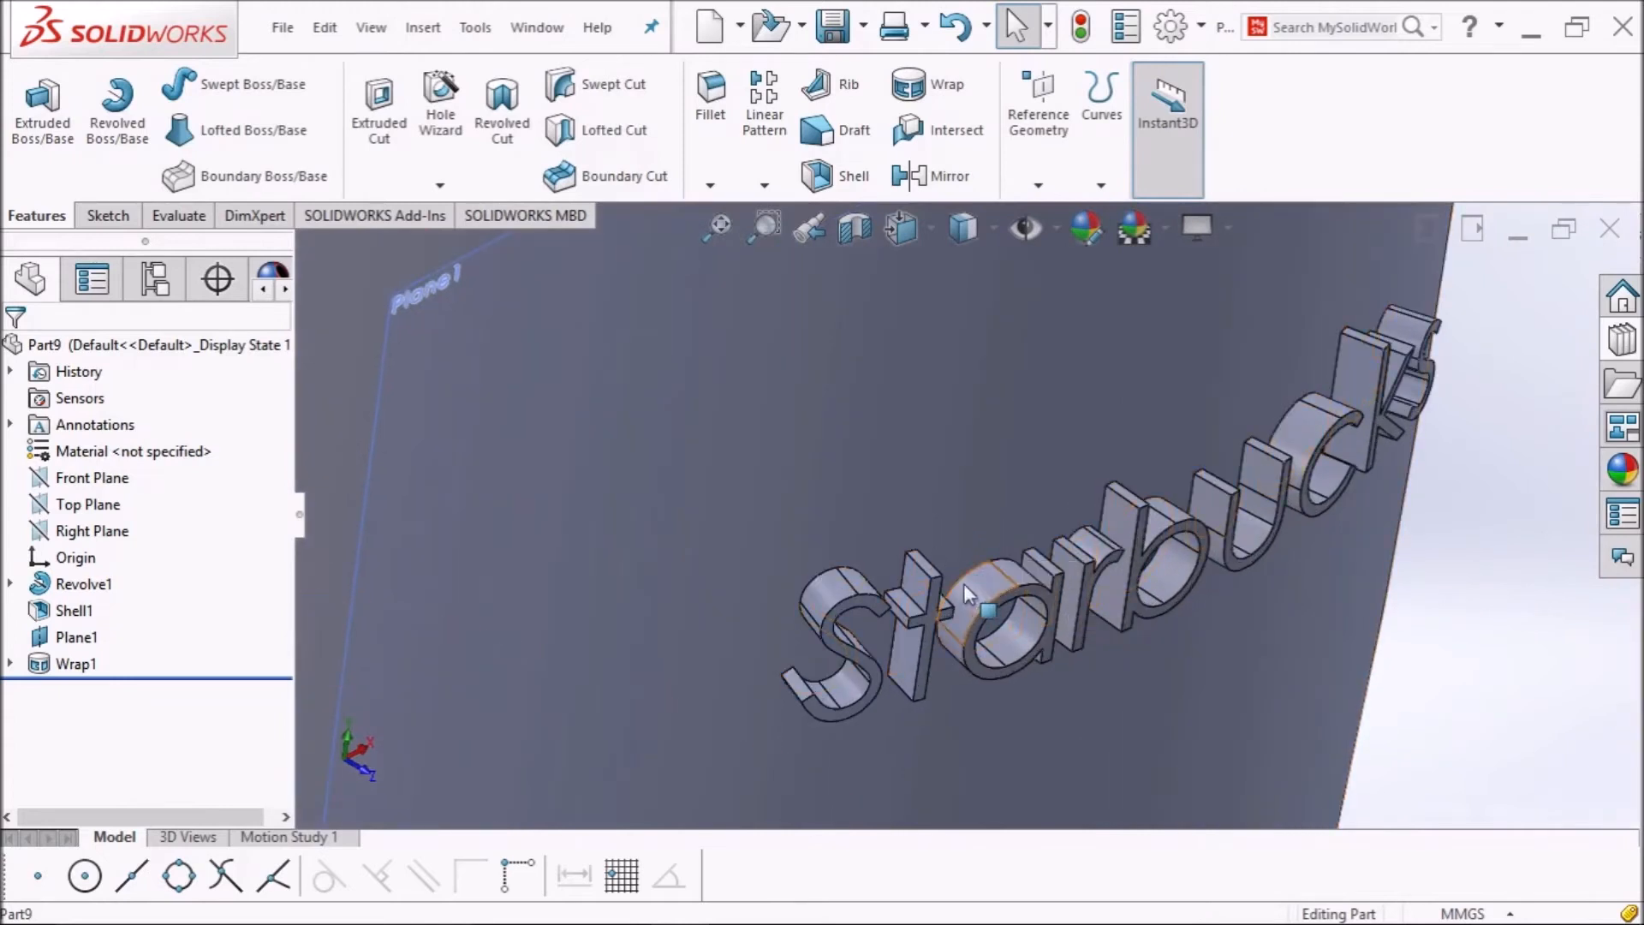
scroll(1018, 599, "up", 4)
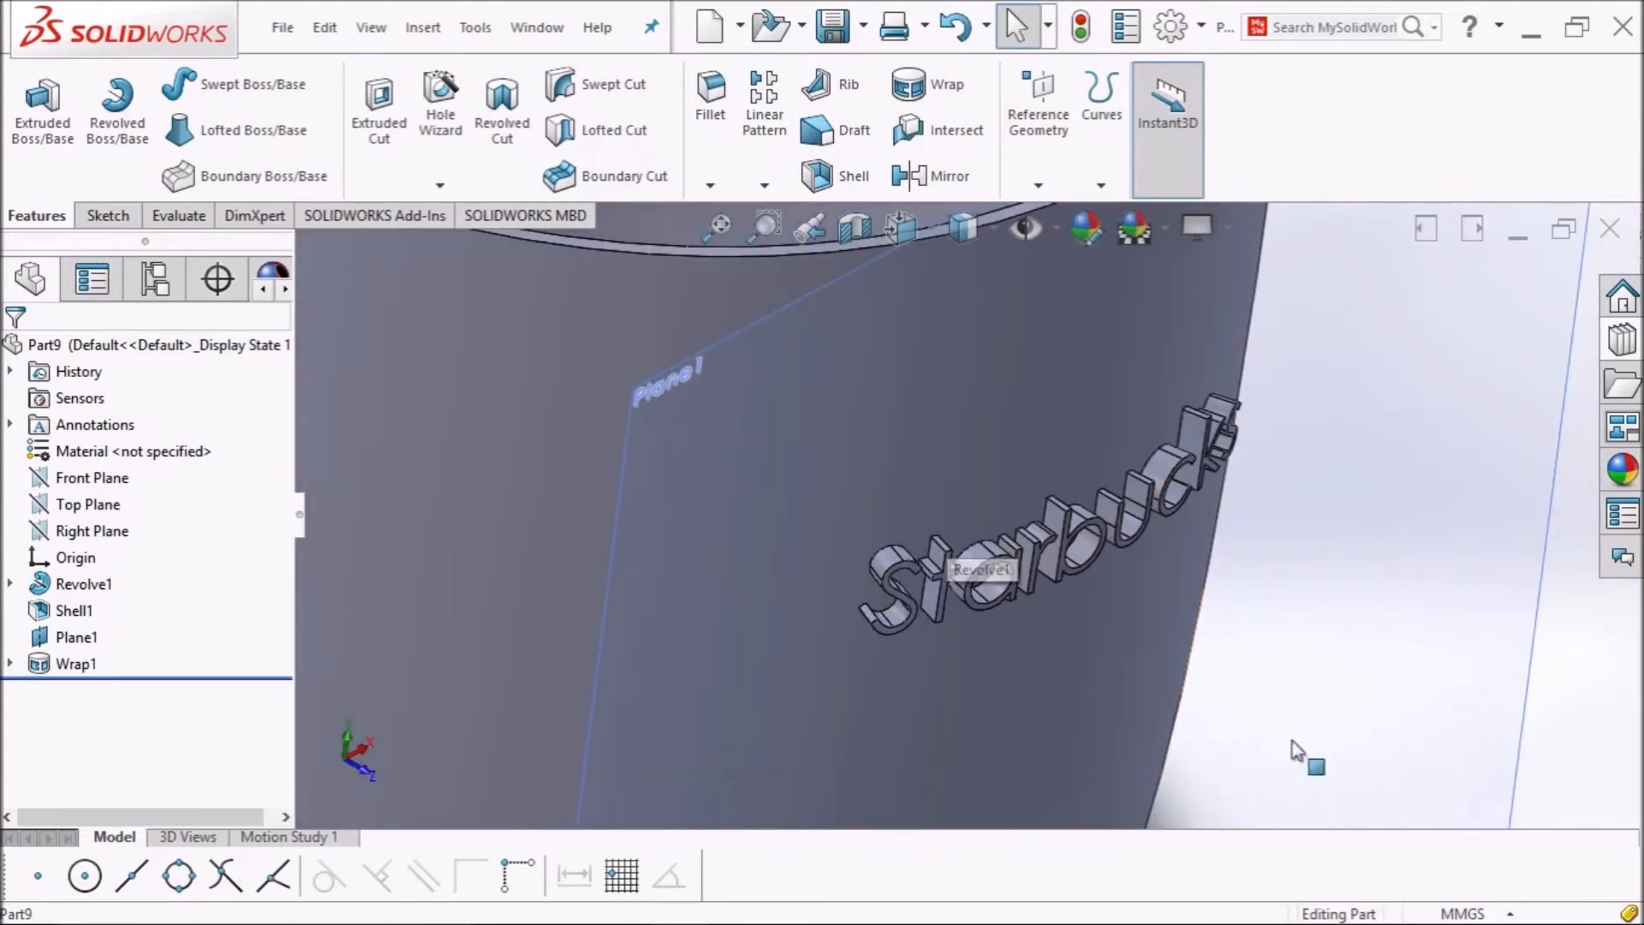
scroll(1129, 676, "up", 4)
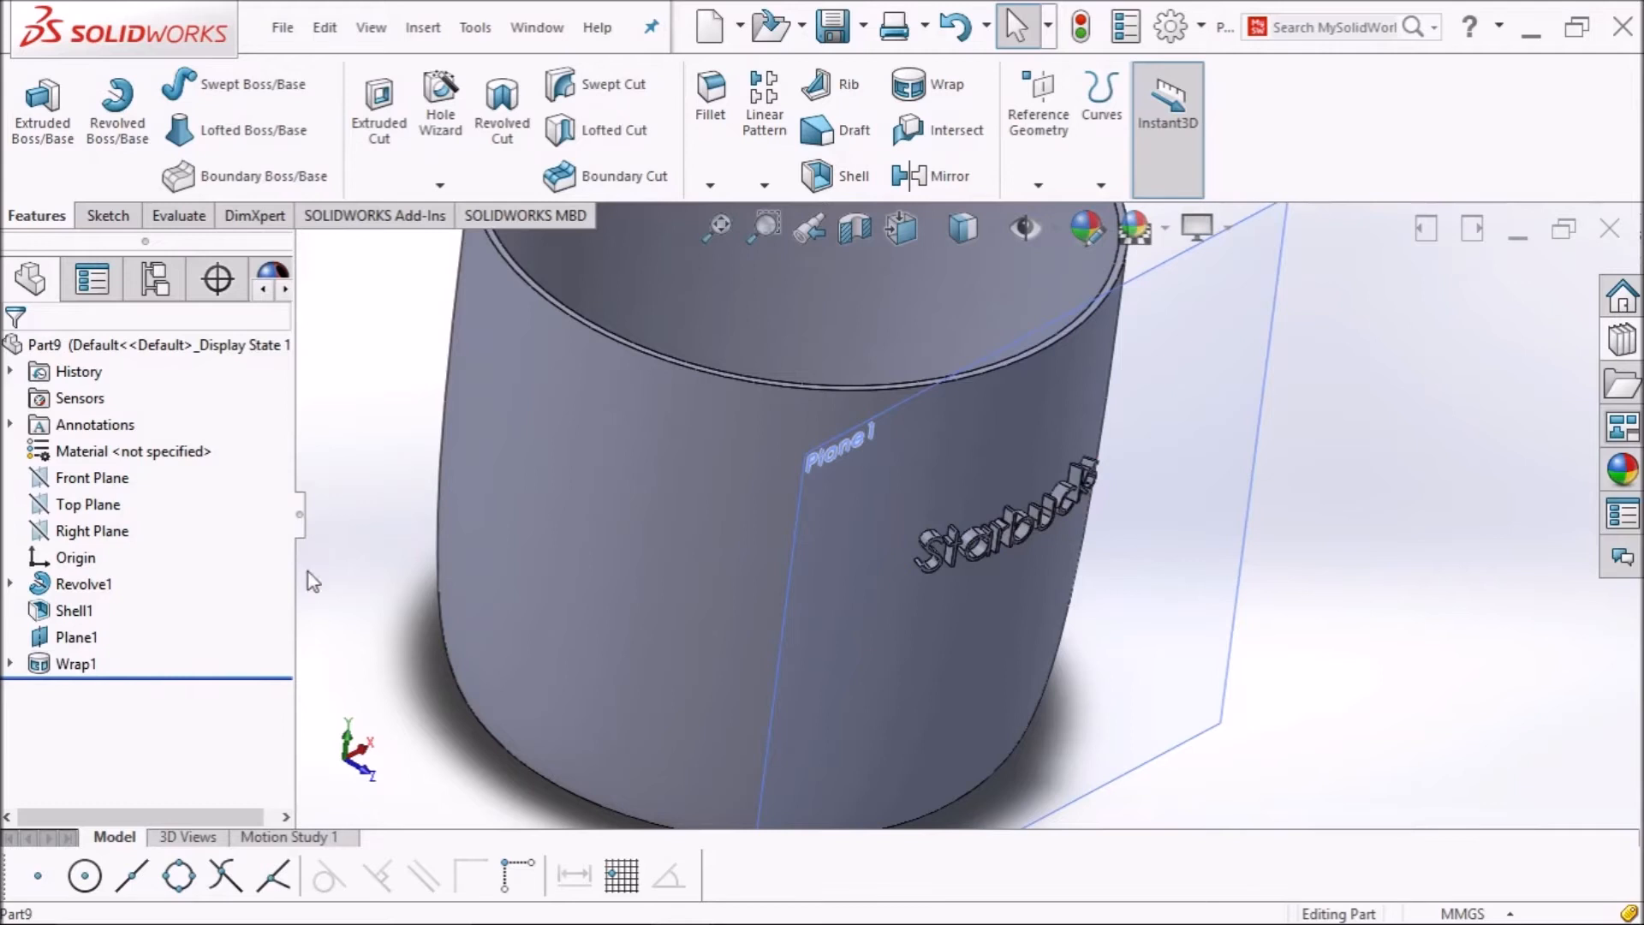
Start a new sketch on the offset plane Plane1, viewed face-on to the cup.
left_click(931, 229)
left_click(1117, 421)
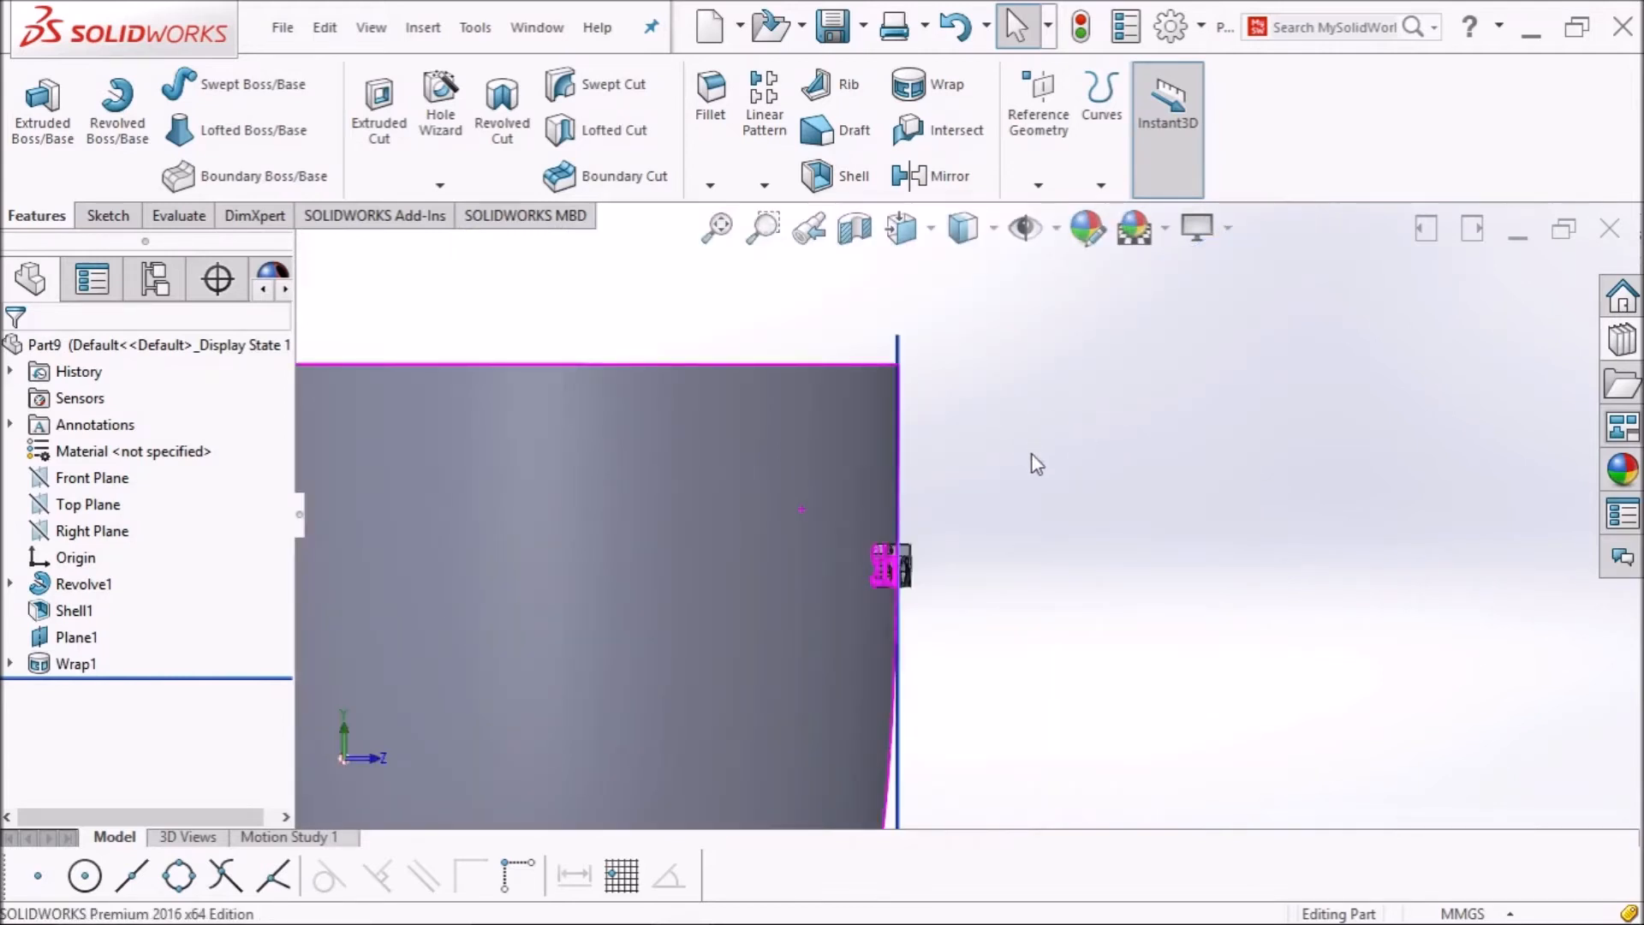
left_click(74, 638)
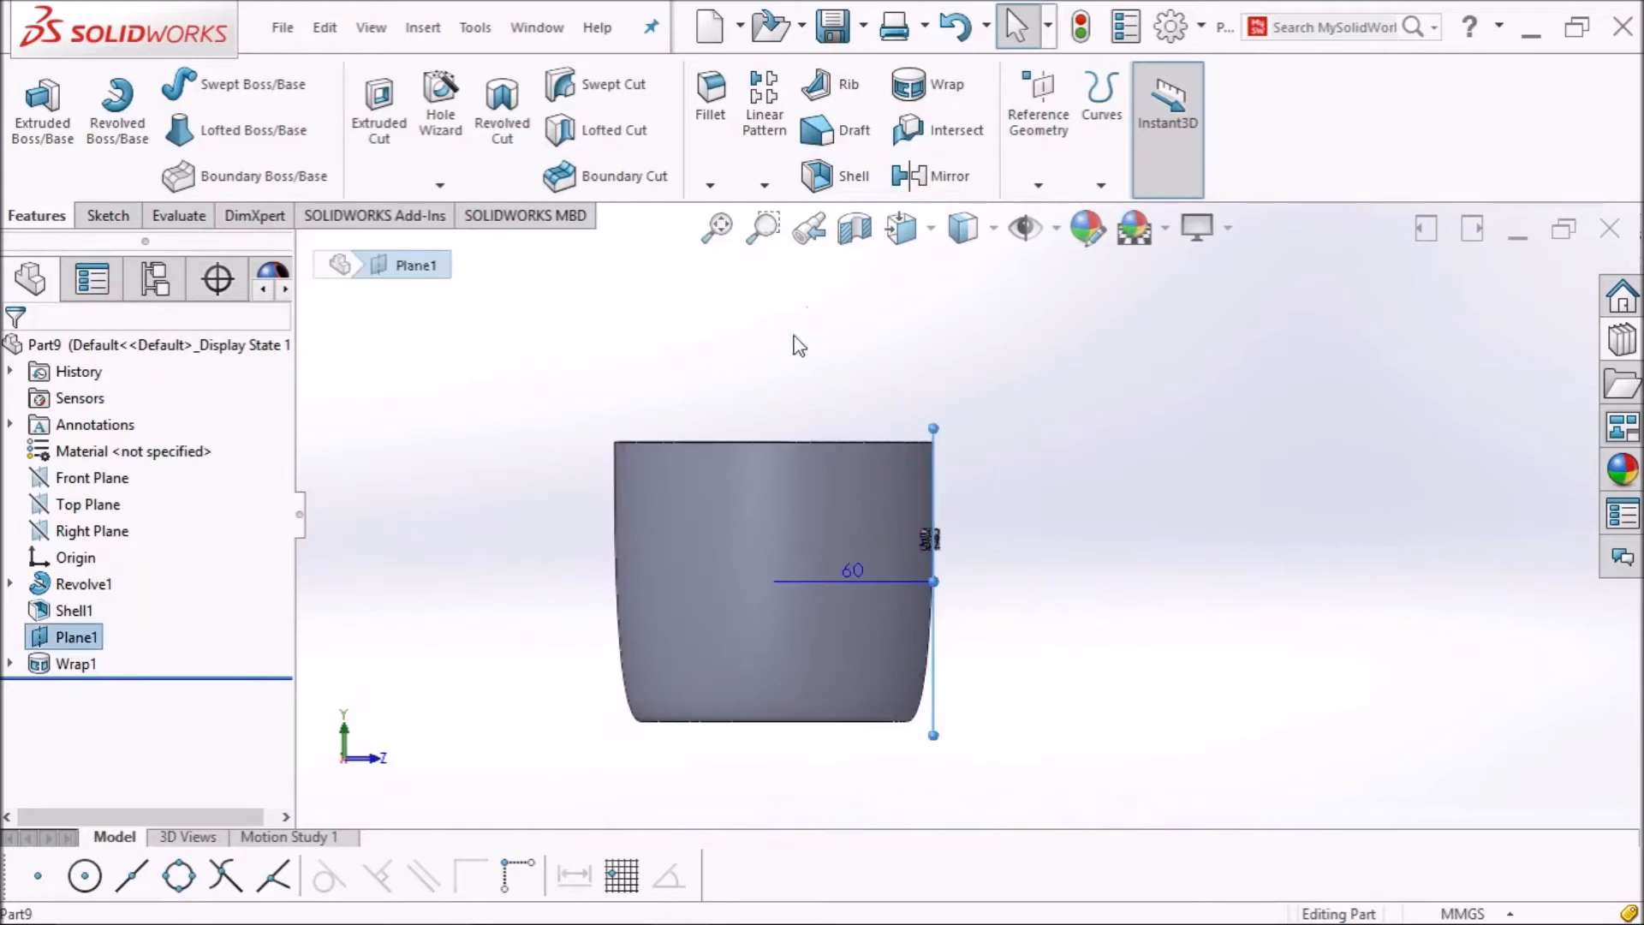
left_click(902, 229)
left_click(1080, 433)
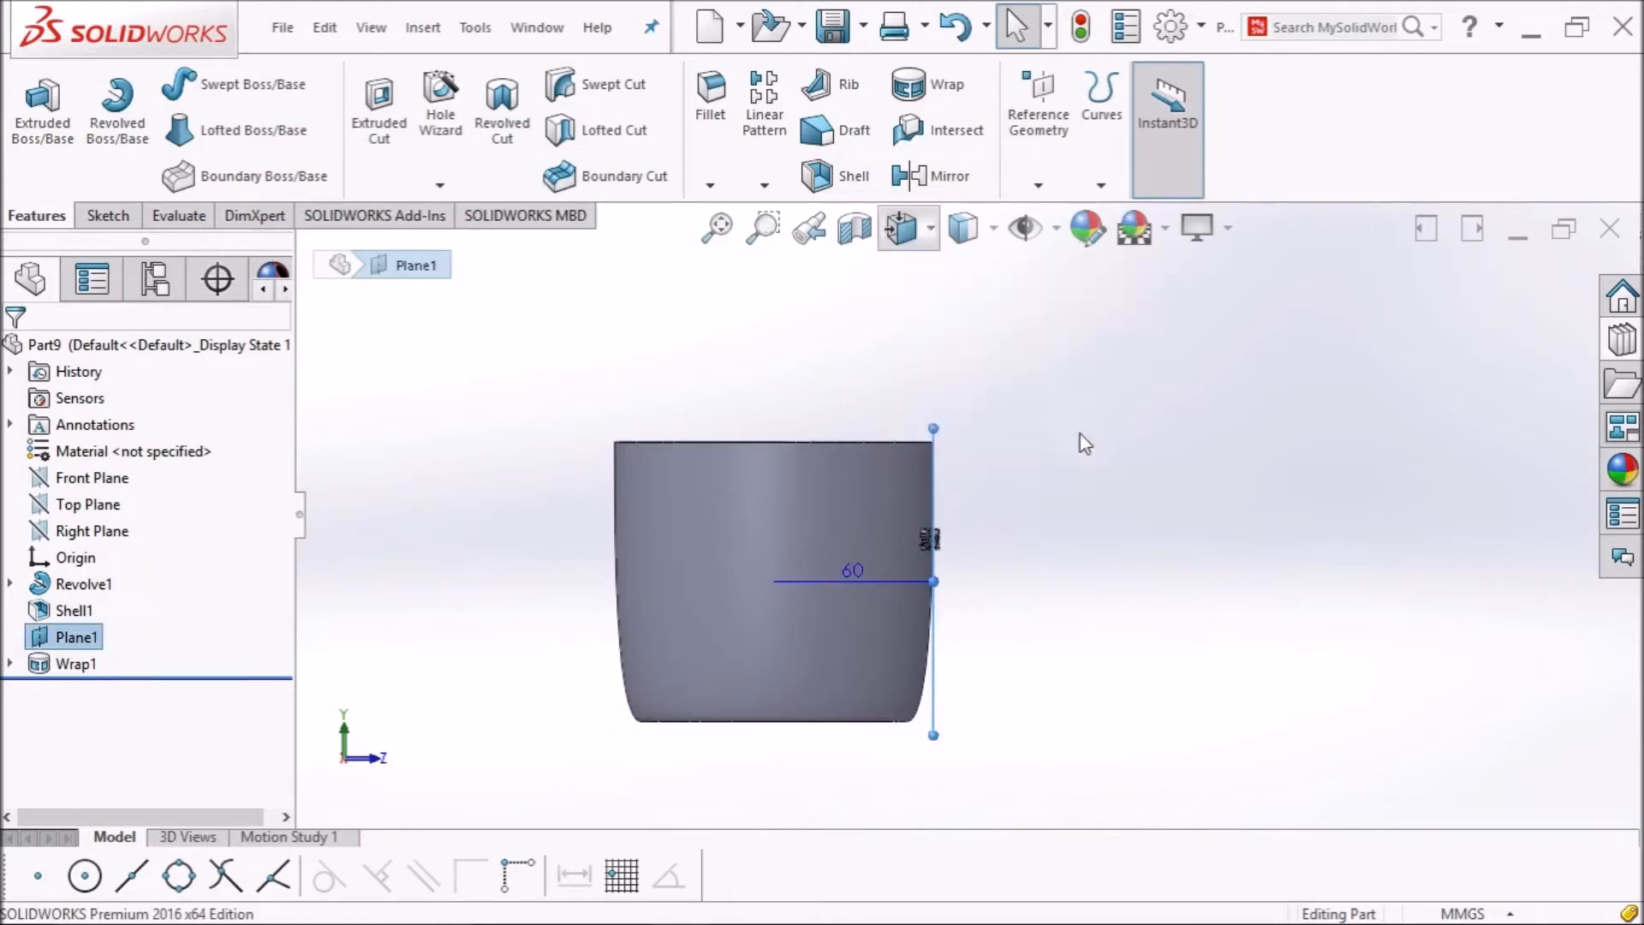
left_click(106, 216)
left_click(31, 101)
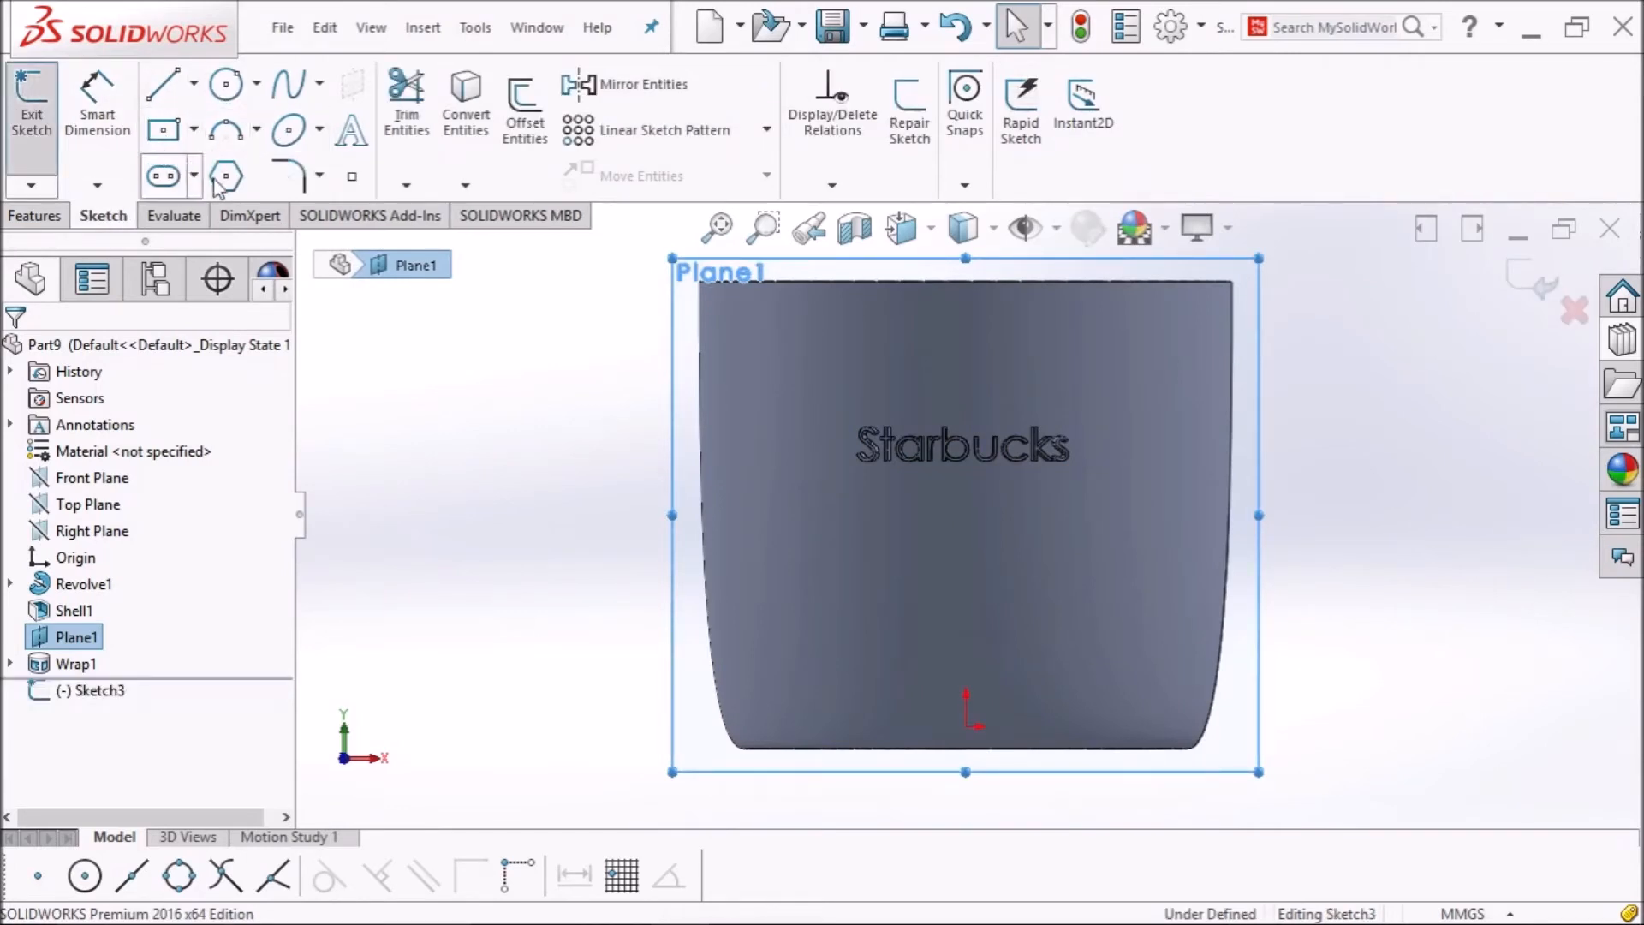
Sketch a stepped line with two rectangular notches, about 104 mm wide overall, across the cup below the text.
left_click(164, 90)
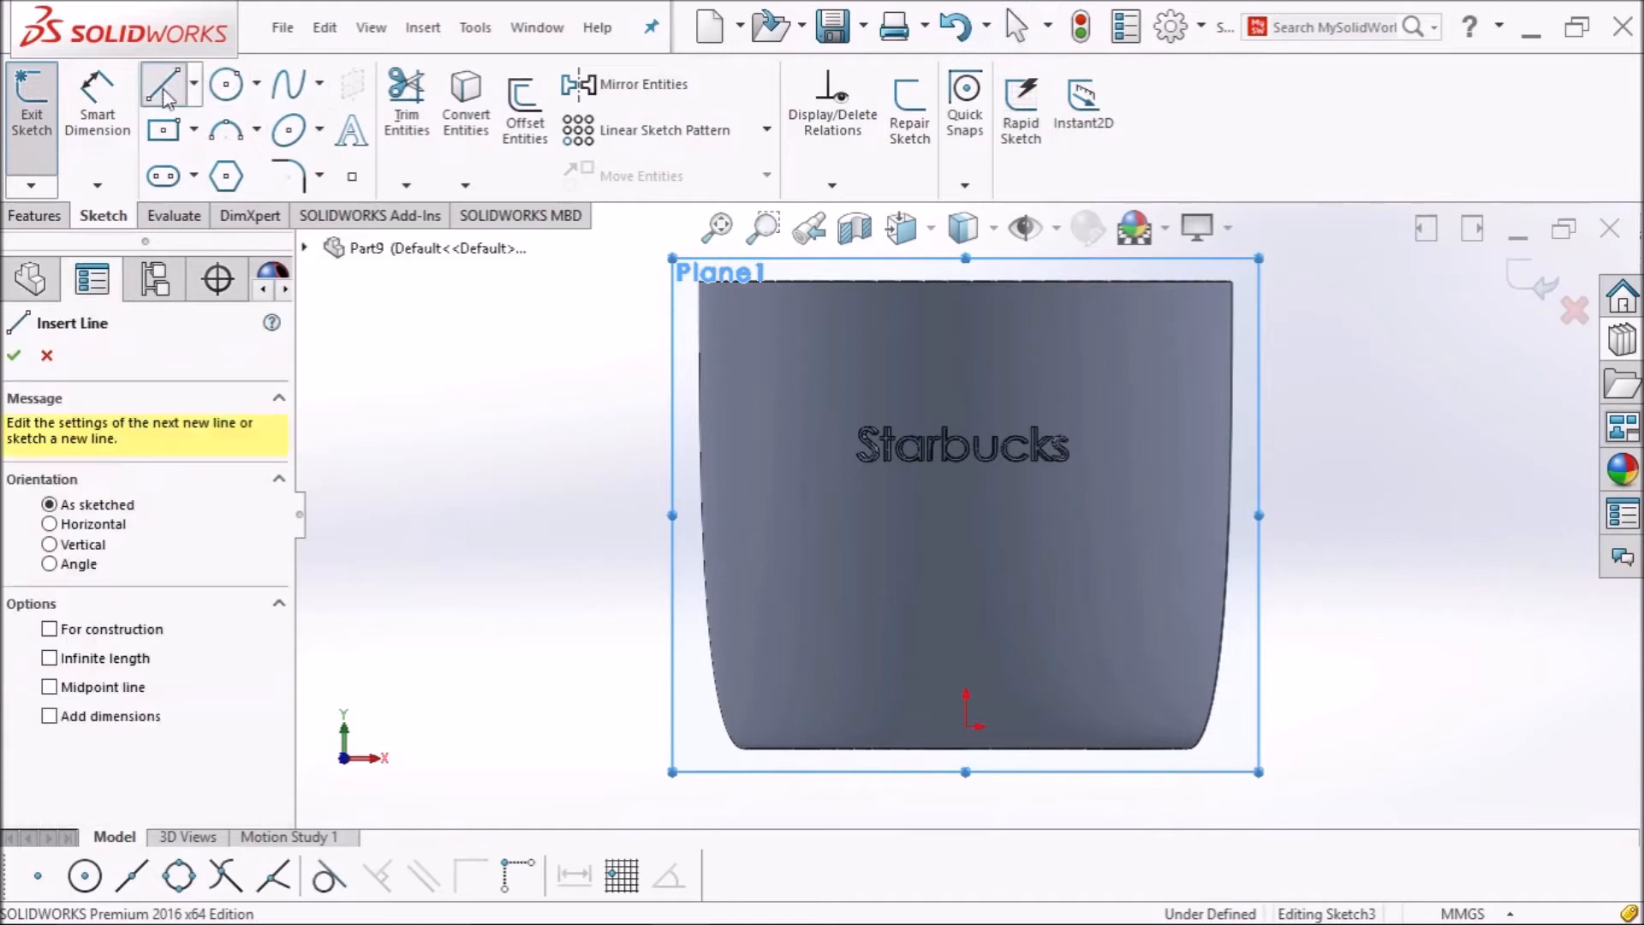
left_click(742, 533)
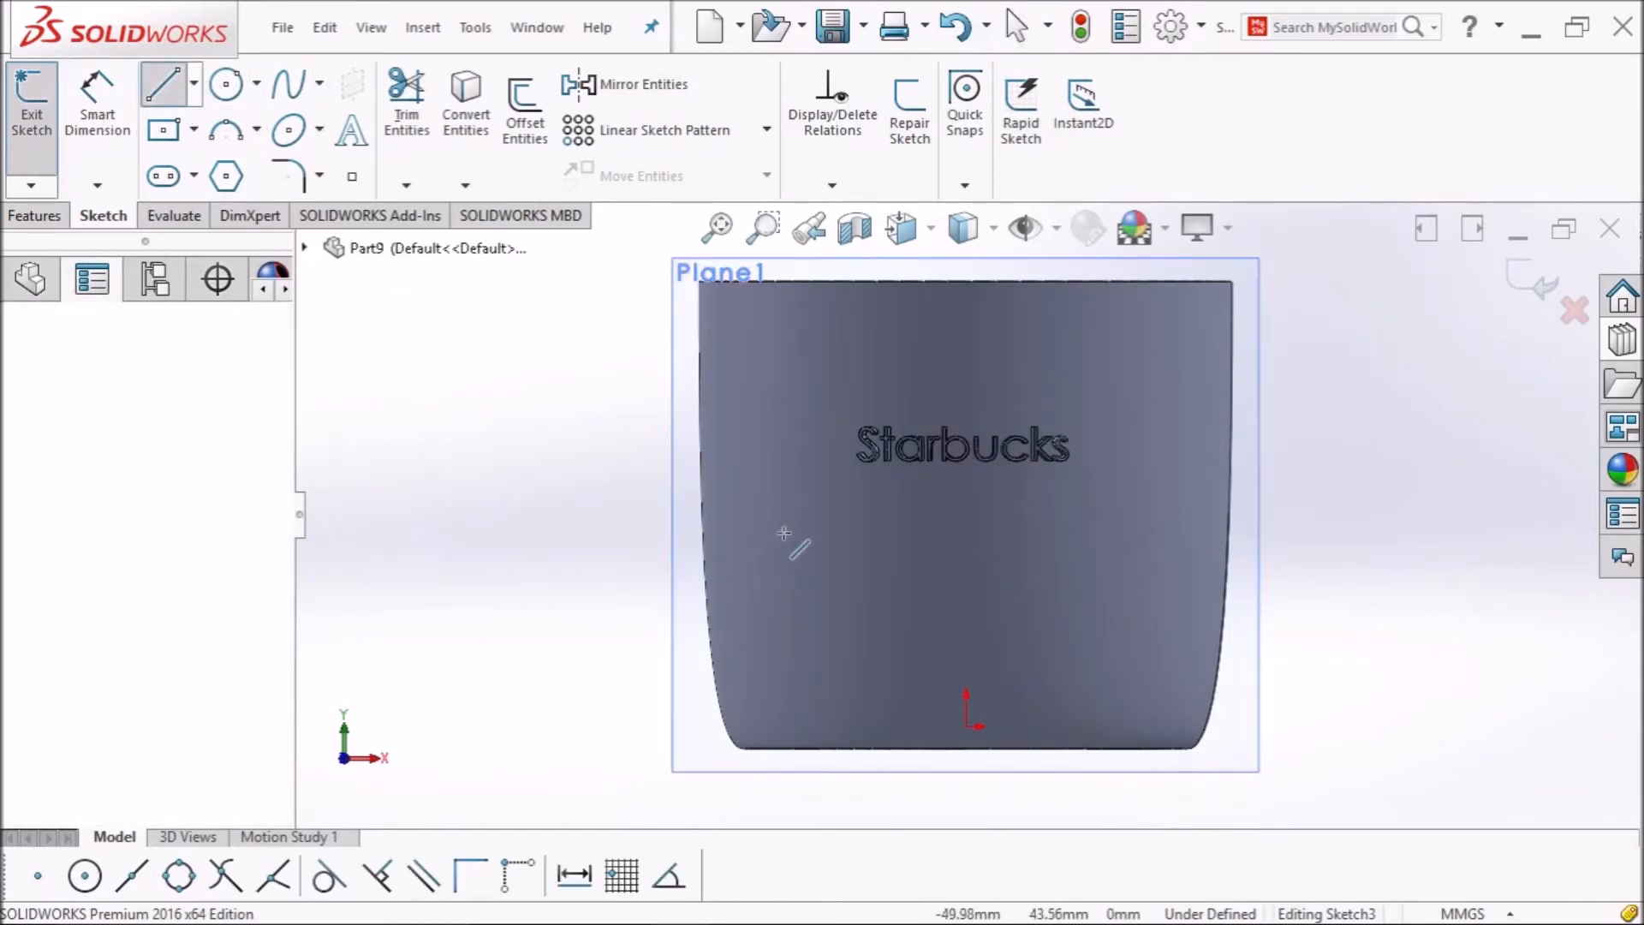
left_click(836, 532)
left_click(835, 615)
left_click(936, 616)
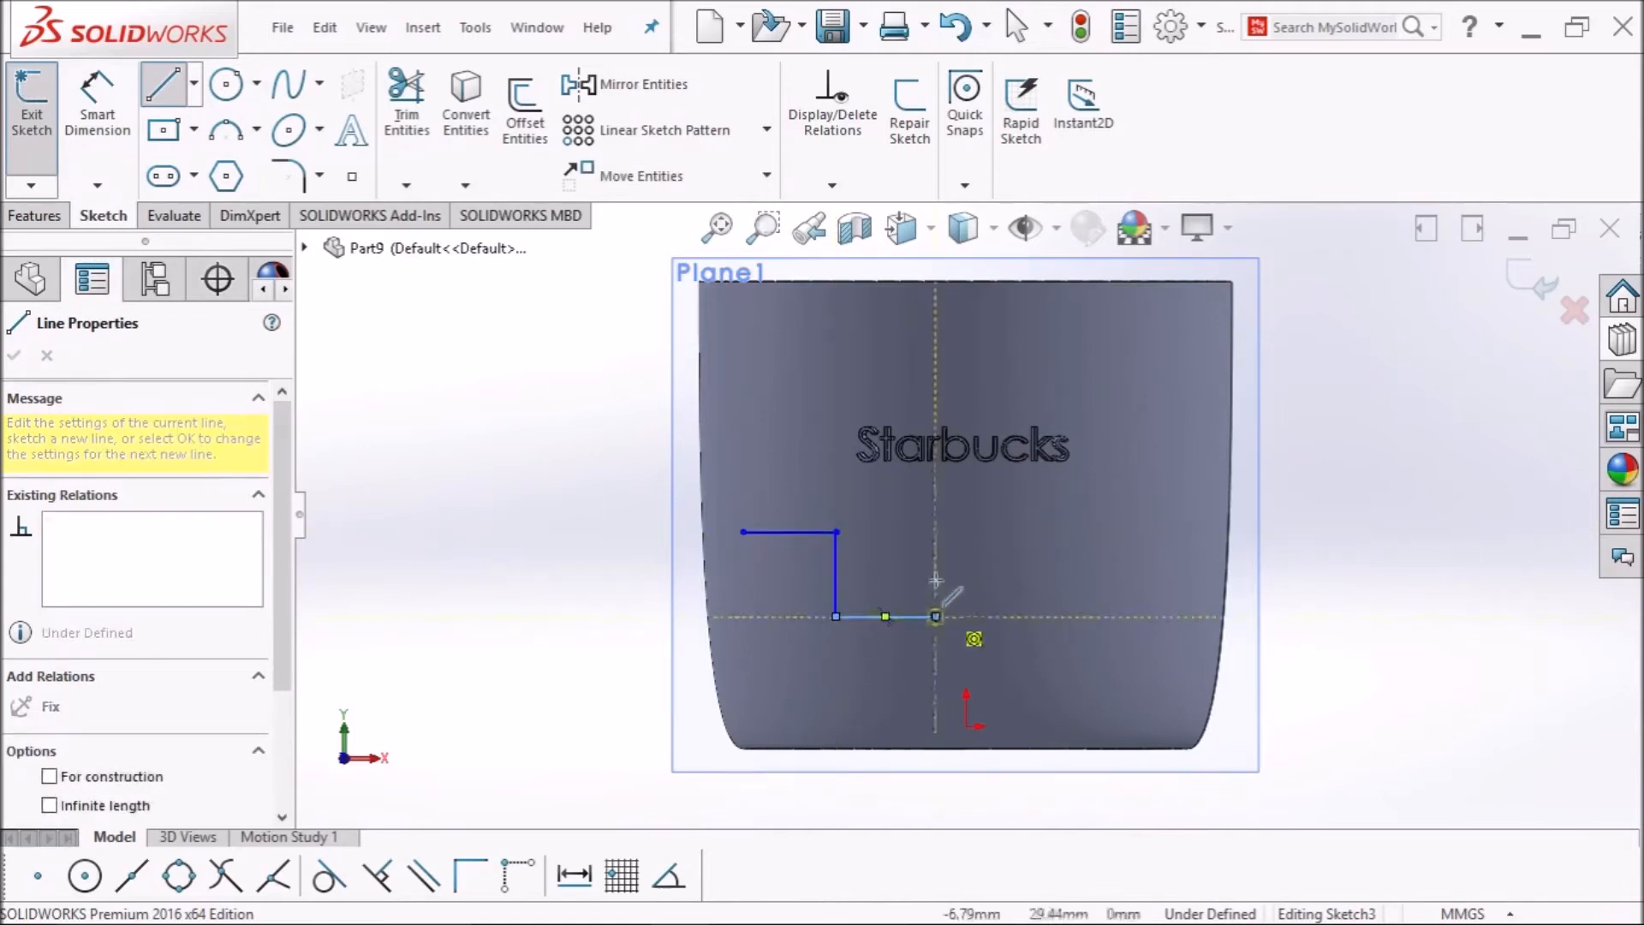
left_click(935, 532)
left_click(1054, 531)
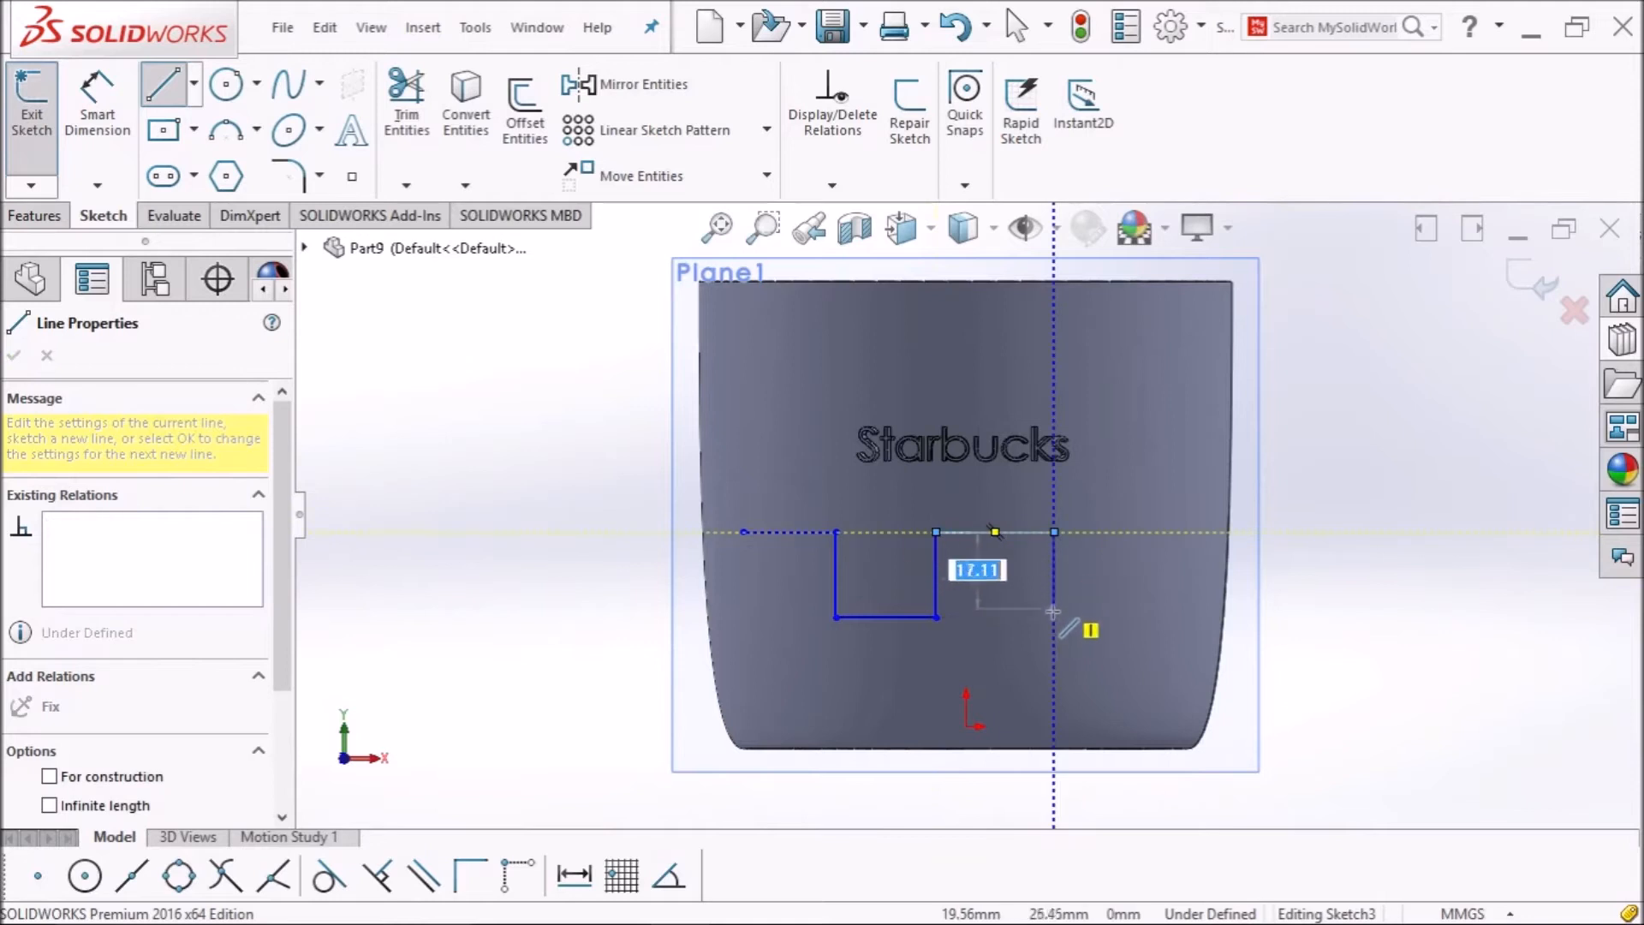
left_click(1054, 615)
left_click(1109, 615)
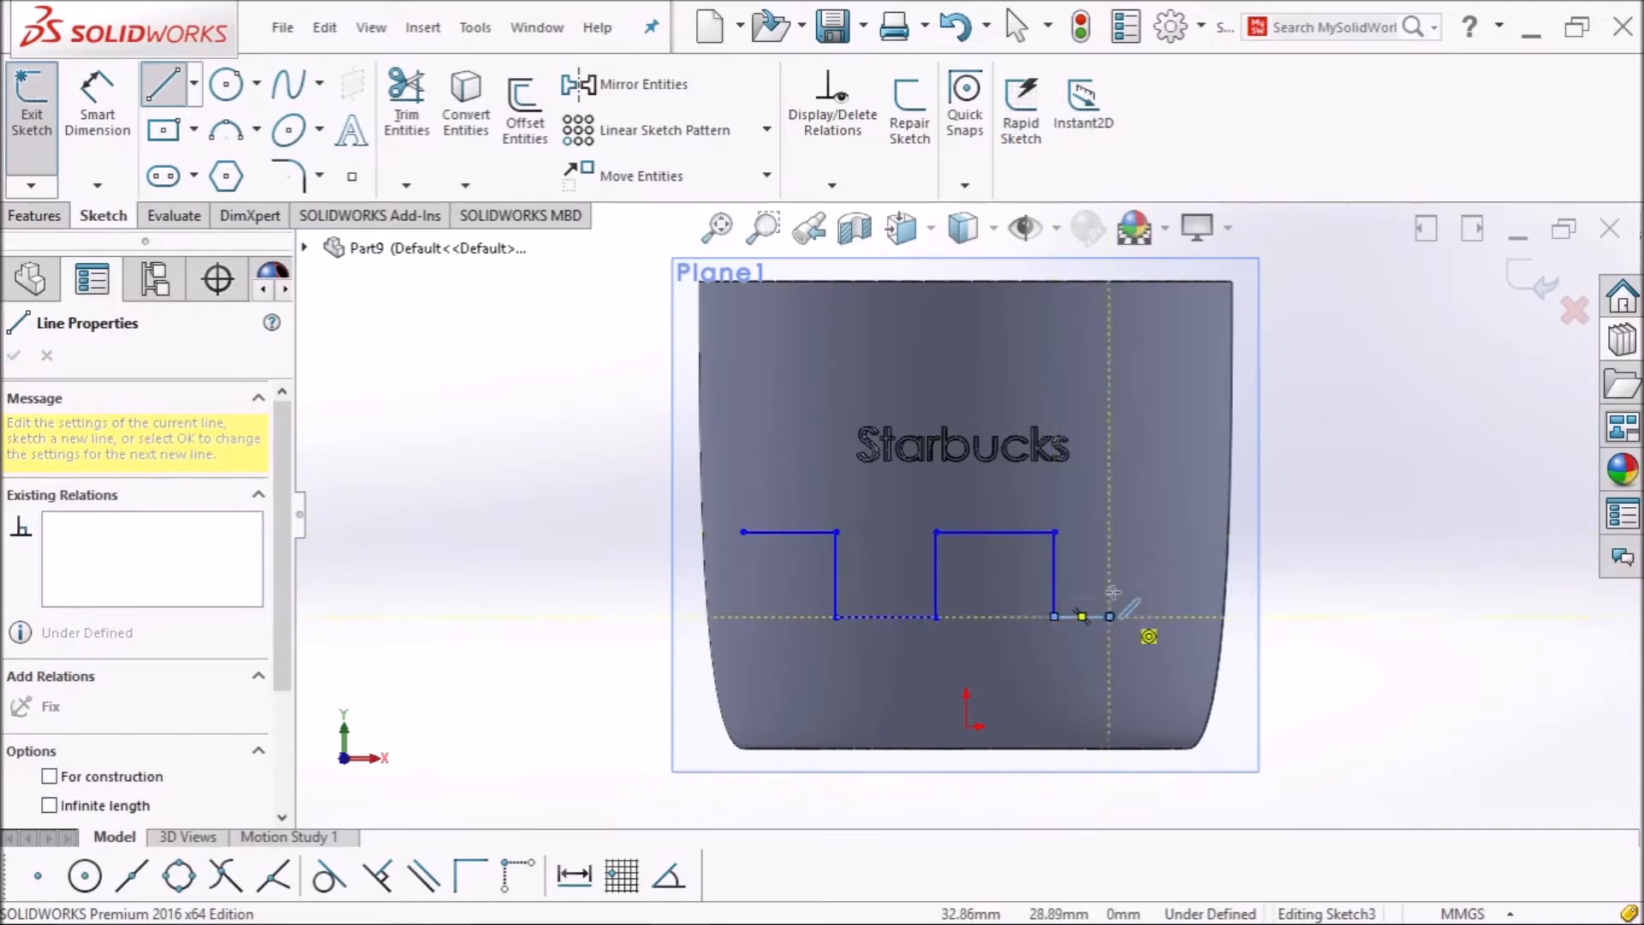
left_click(1110, 531)
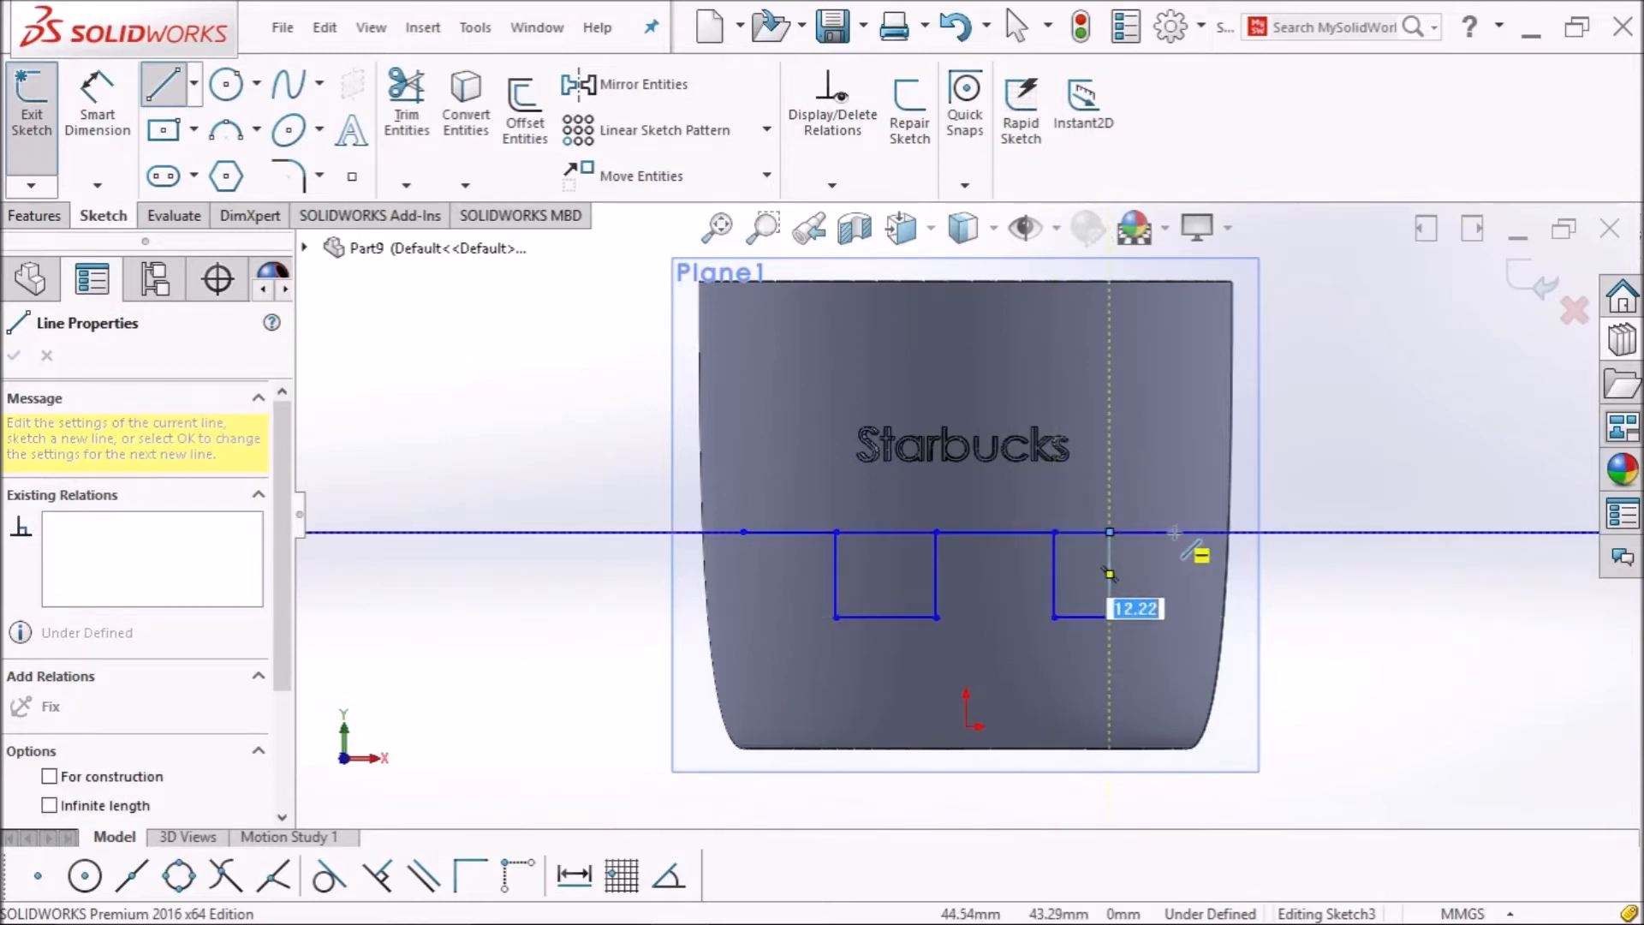
left_click(1206, 532)
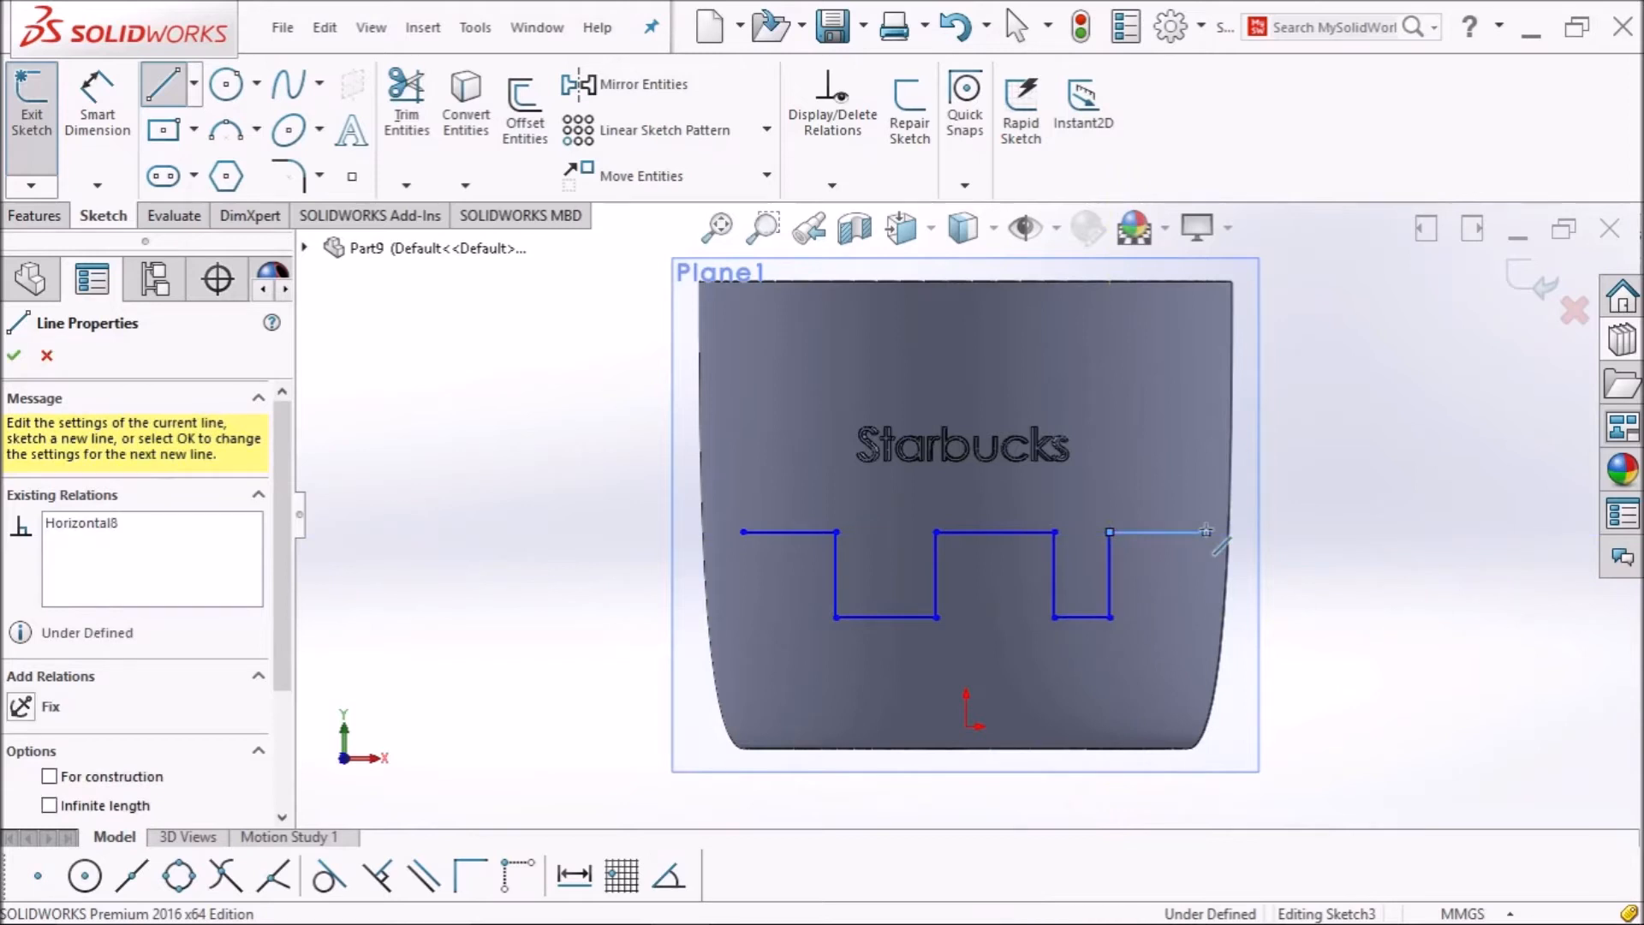
Close the notched profile with two vertical sides about 32 mm tall and a straight base, and exit the sketch.
left_click(1206, 676)
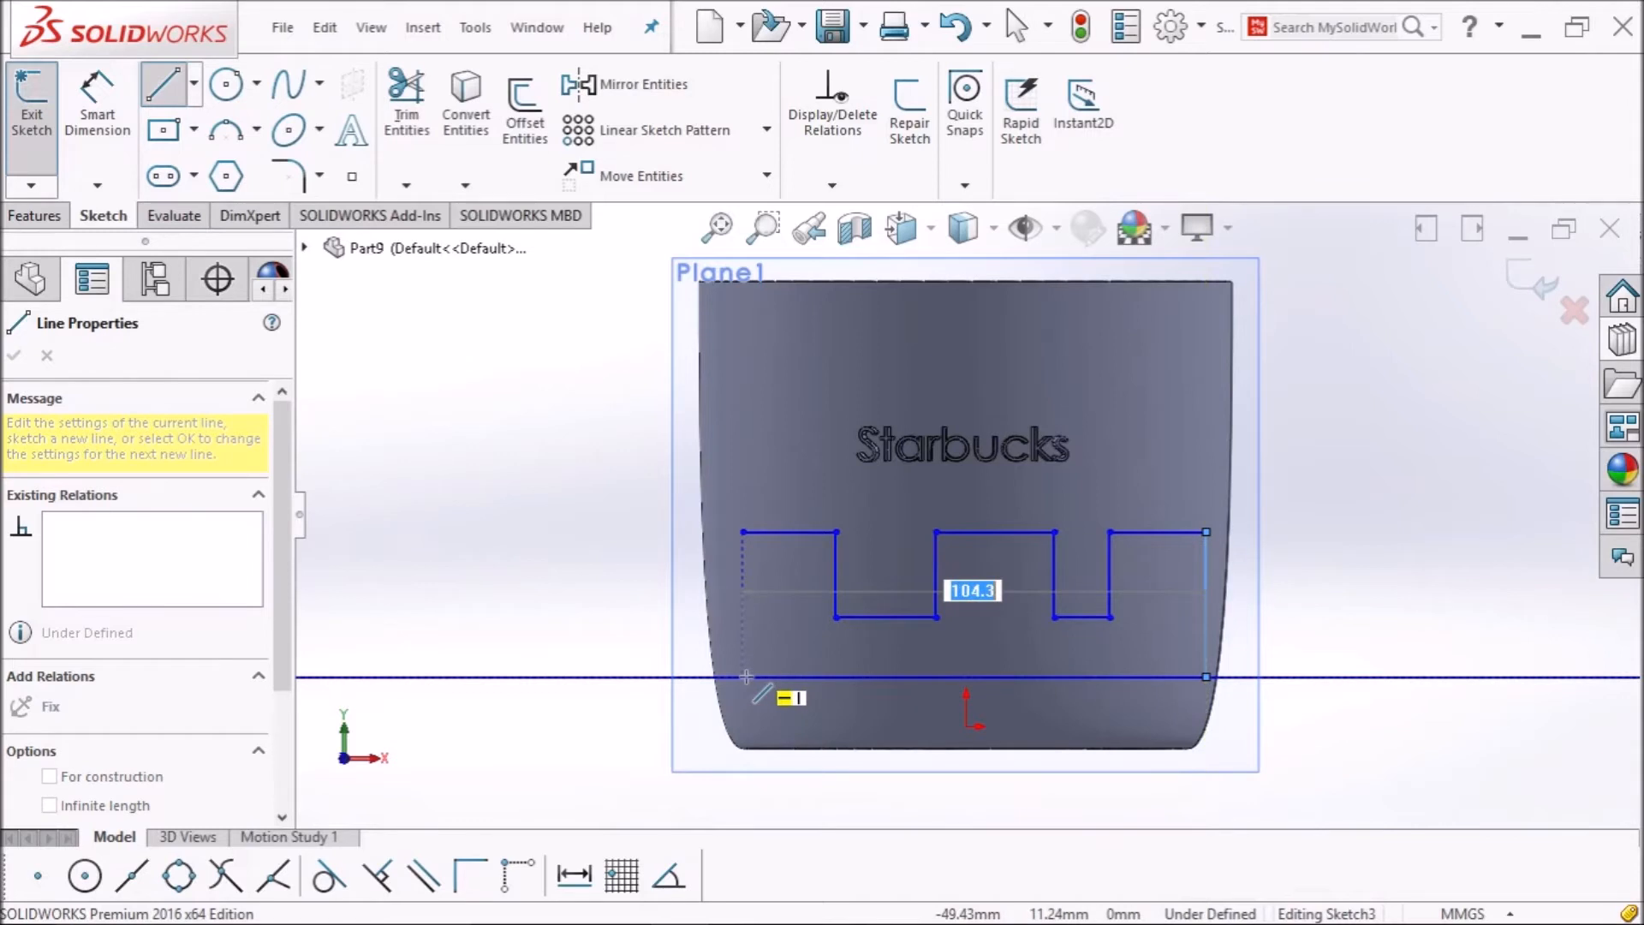
left_click(742, 676)
left_click(742, 532)
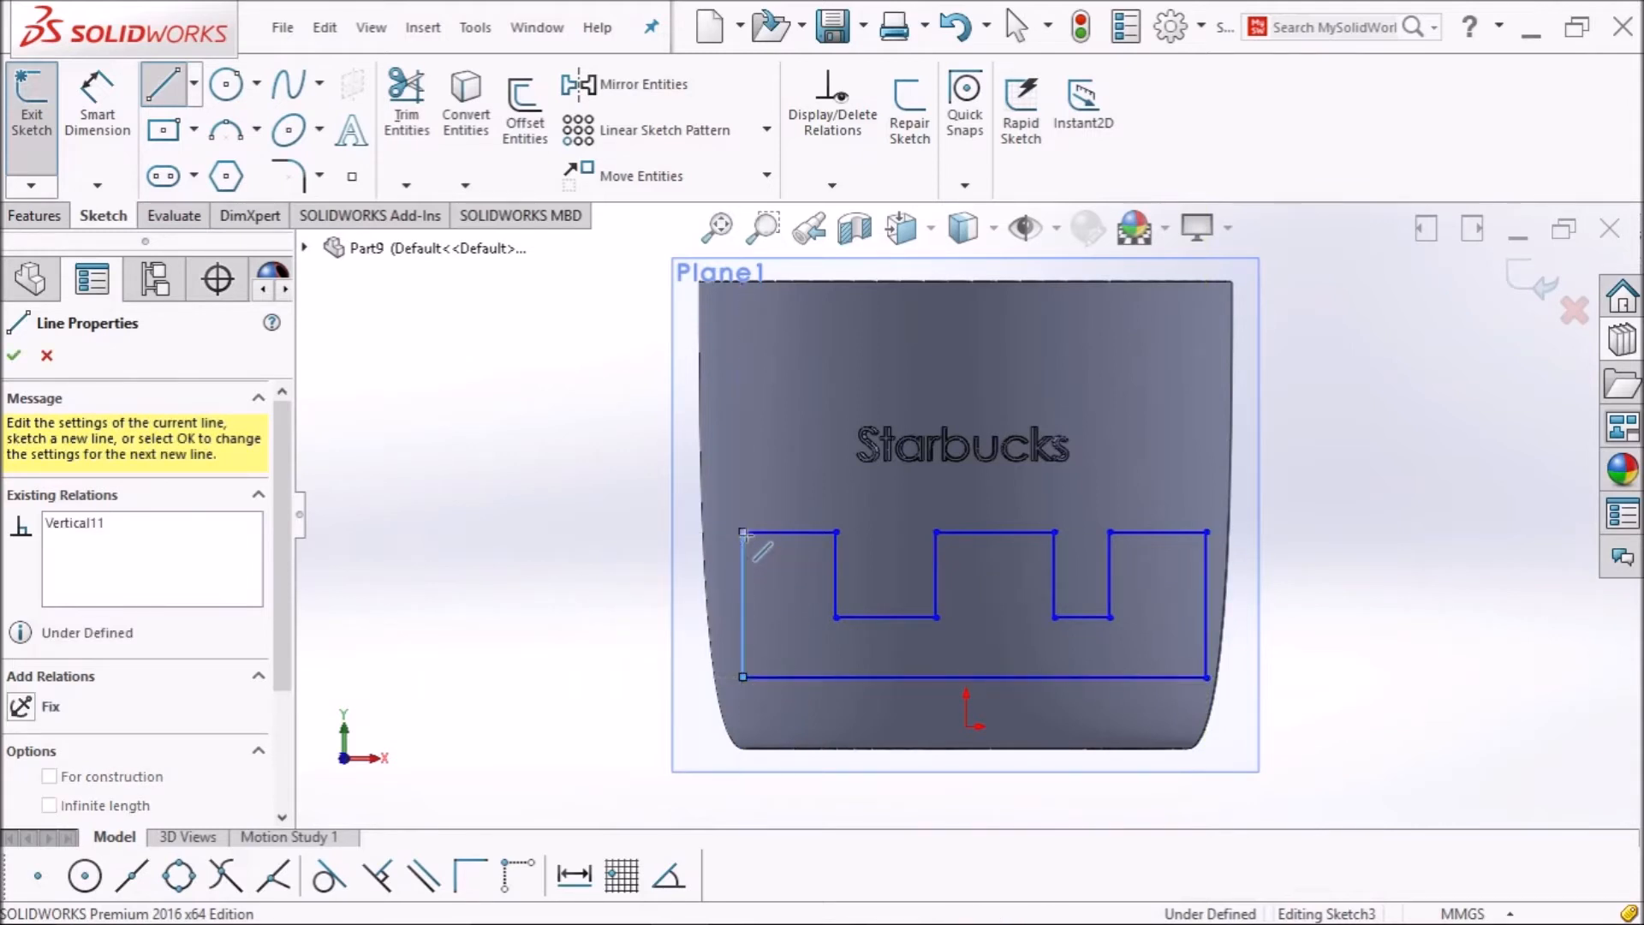
left_click(14, 356)
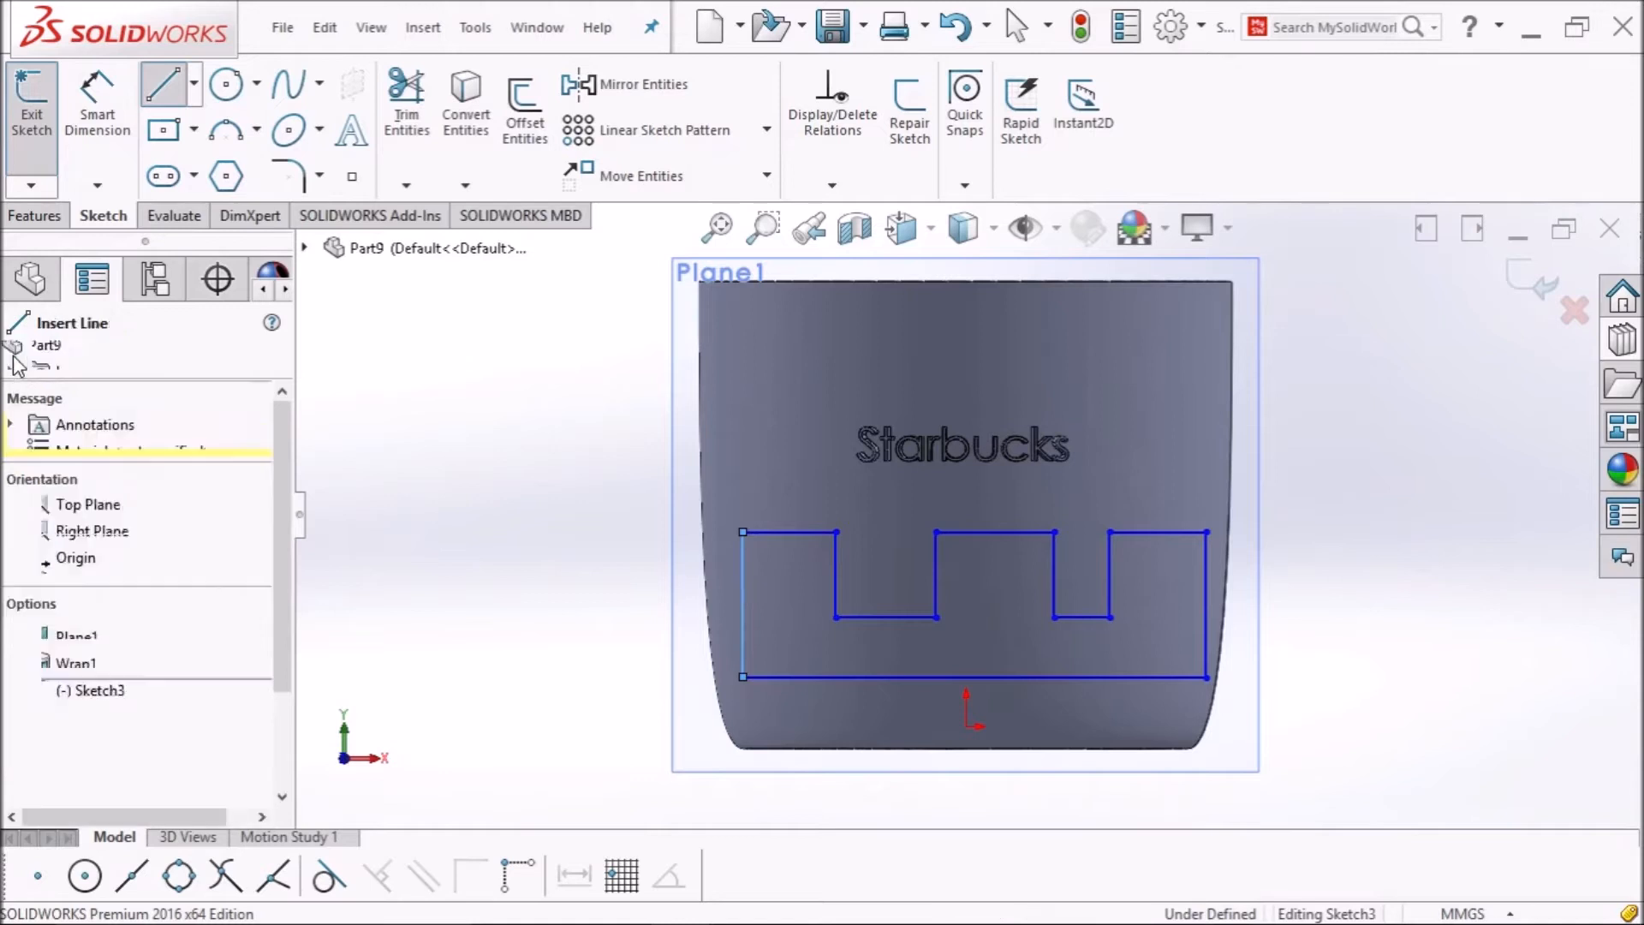
left_click(37, 135)
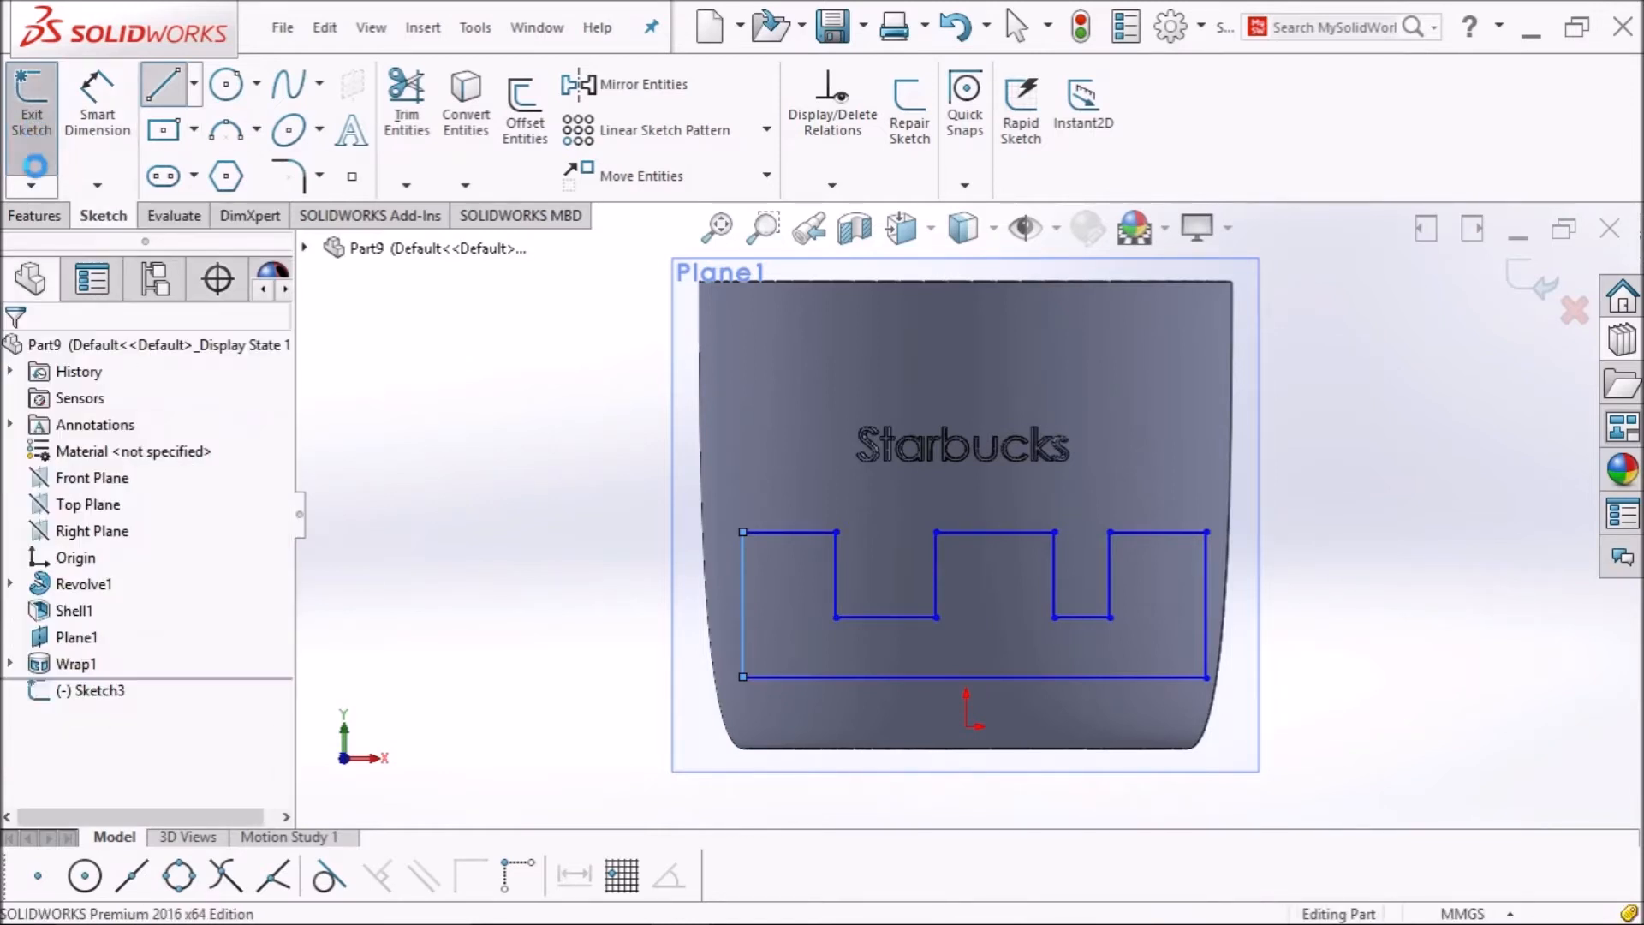
Wrap the notched profile onto the cup's outer face as a deboss with a depth of 1.00 mm.
left_click(39, 218)
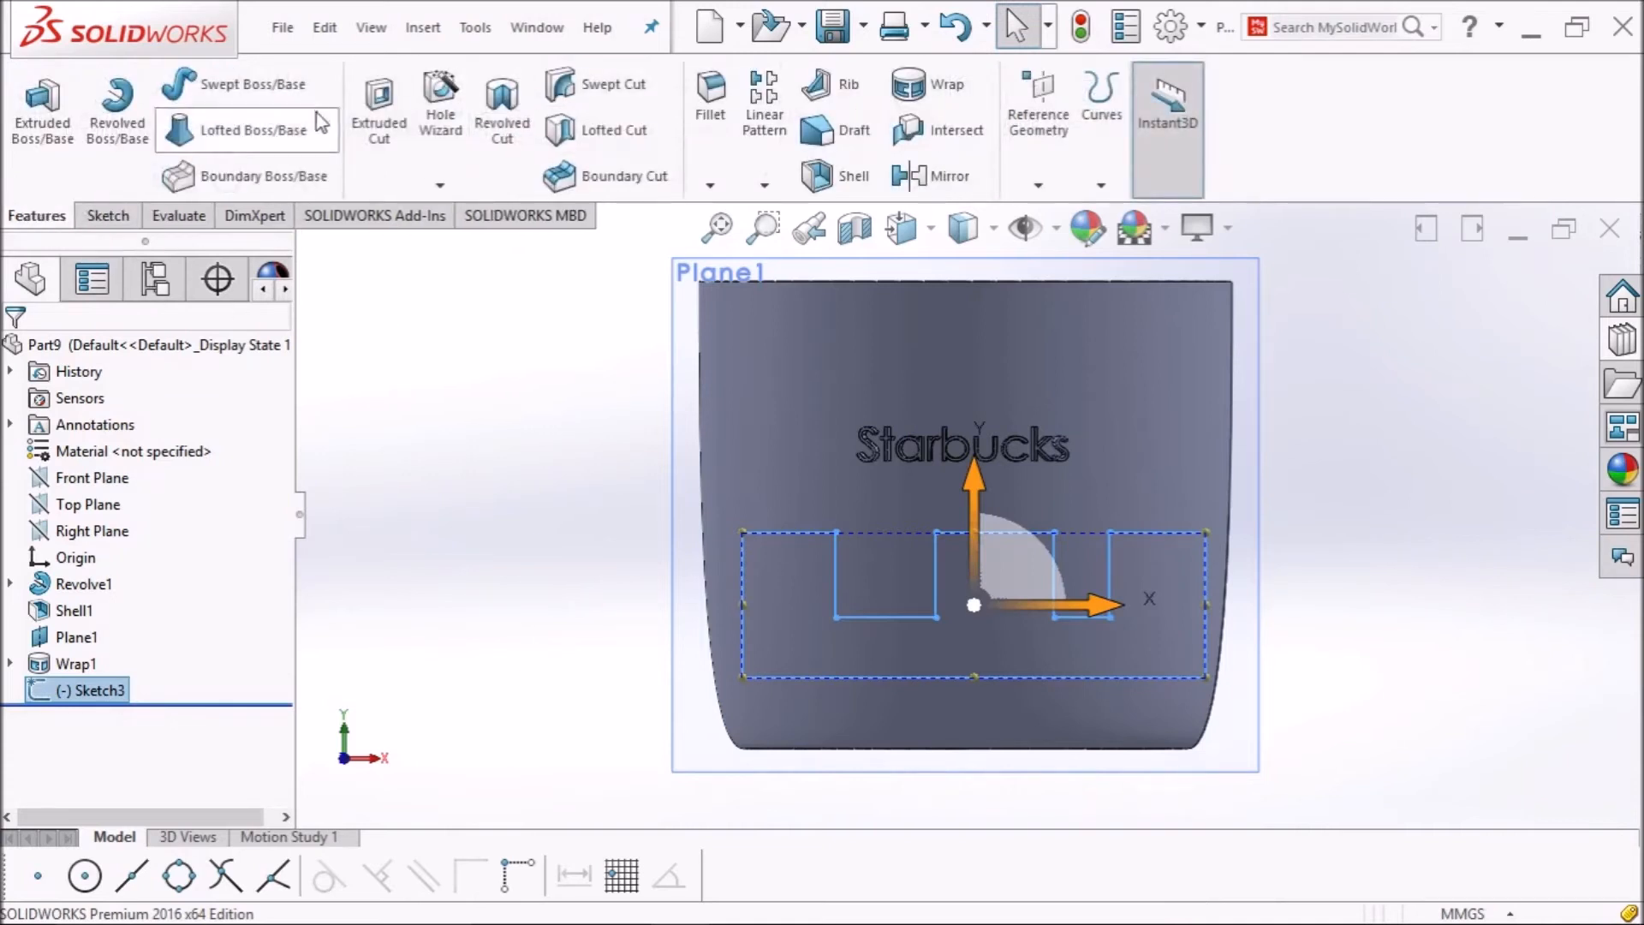
left_click(929, 94)
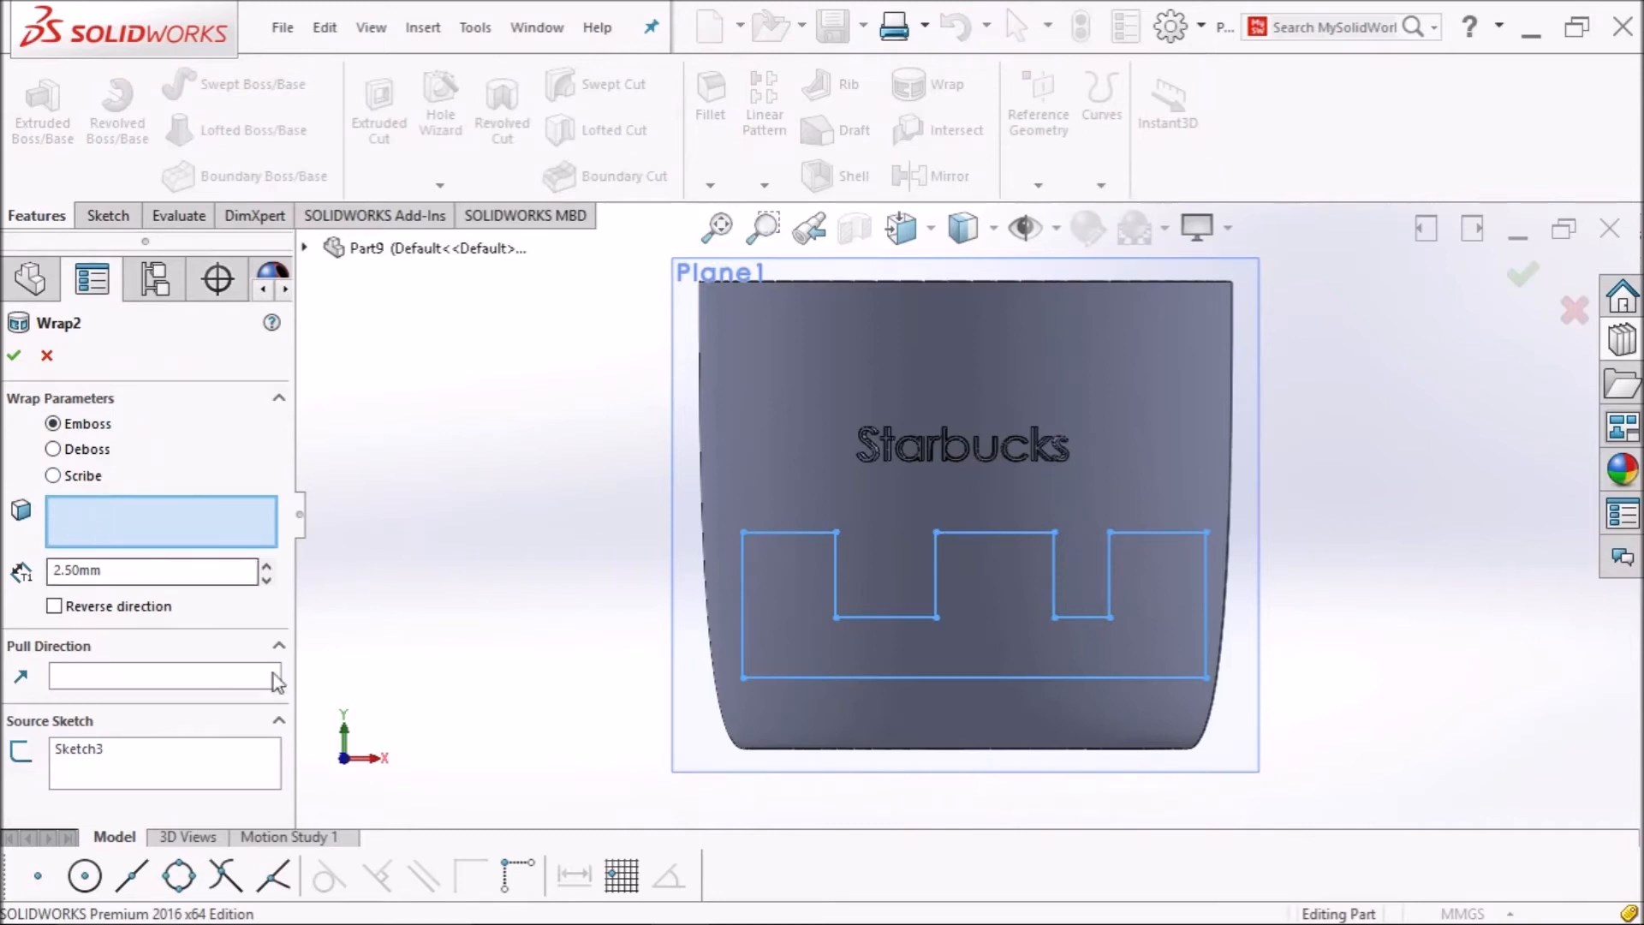
middle_click_drag(403, 522, 459, 553)
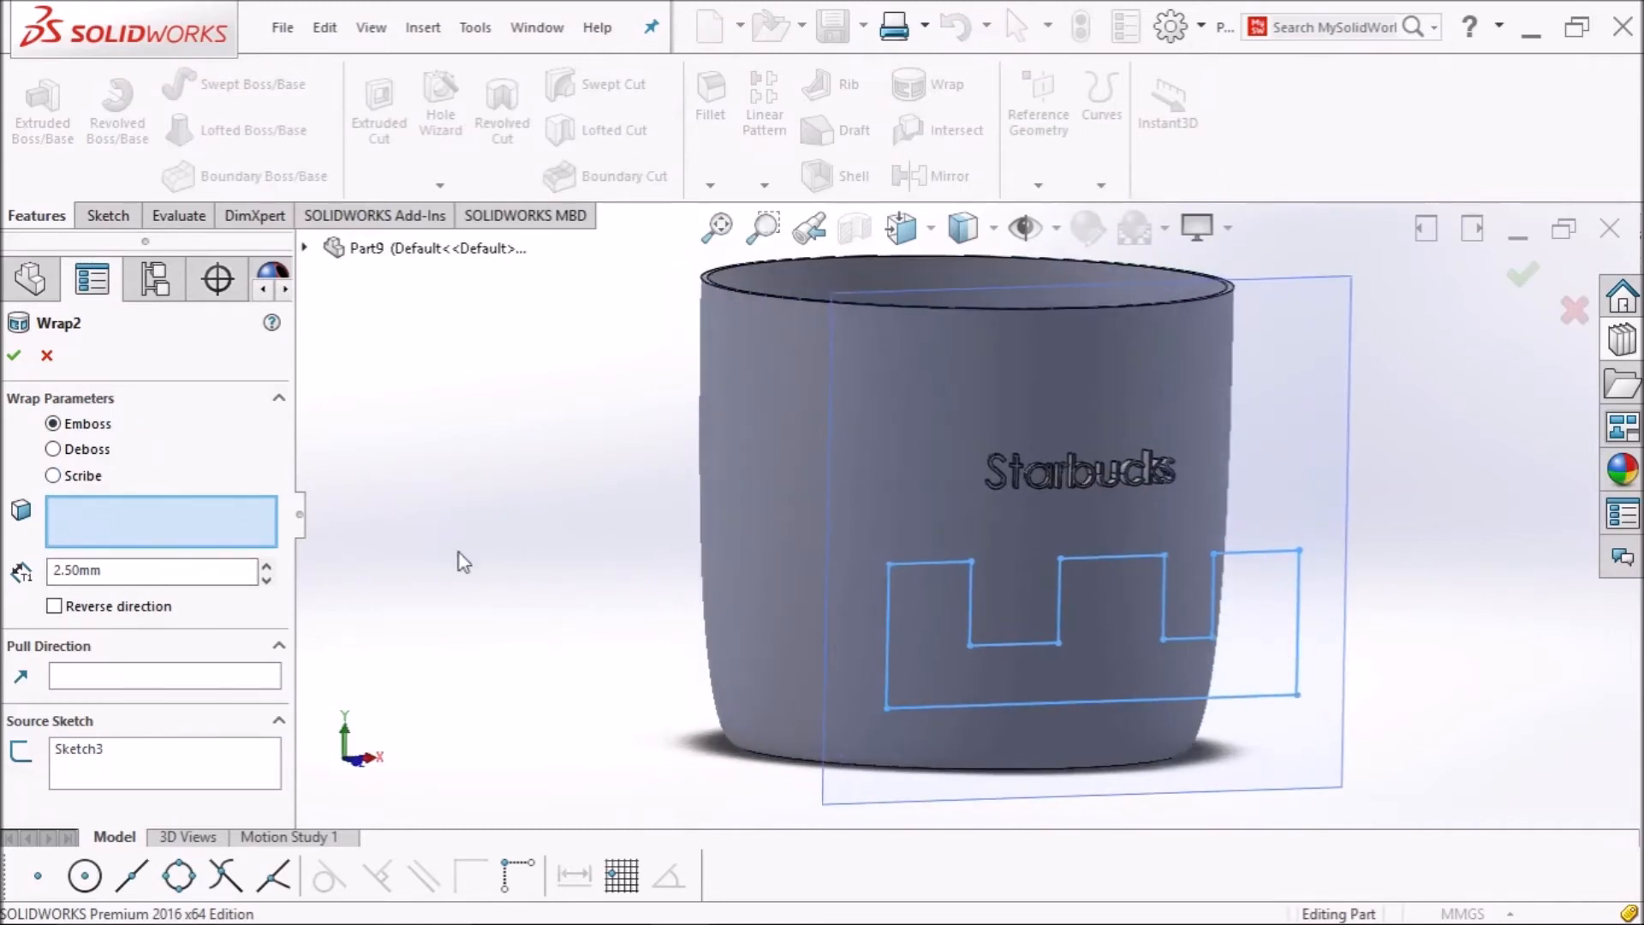
left_click(796, 471)
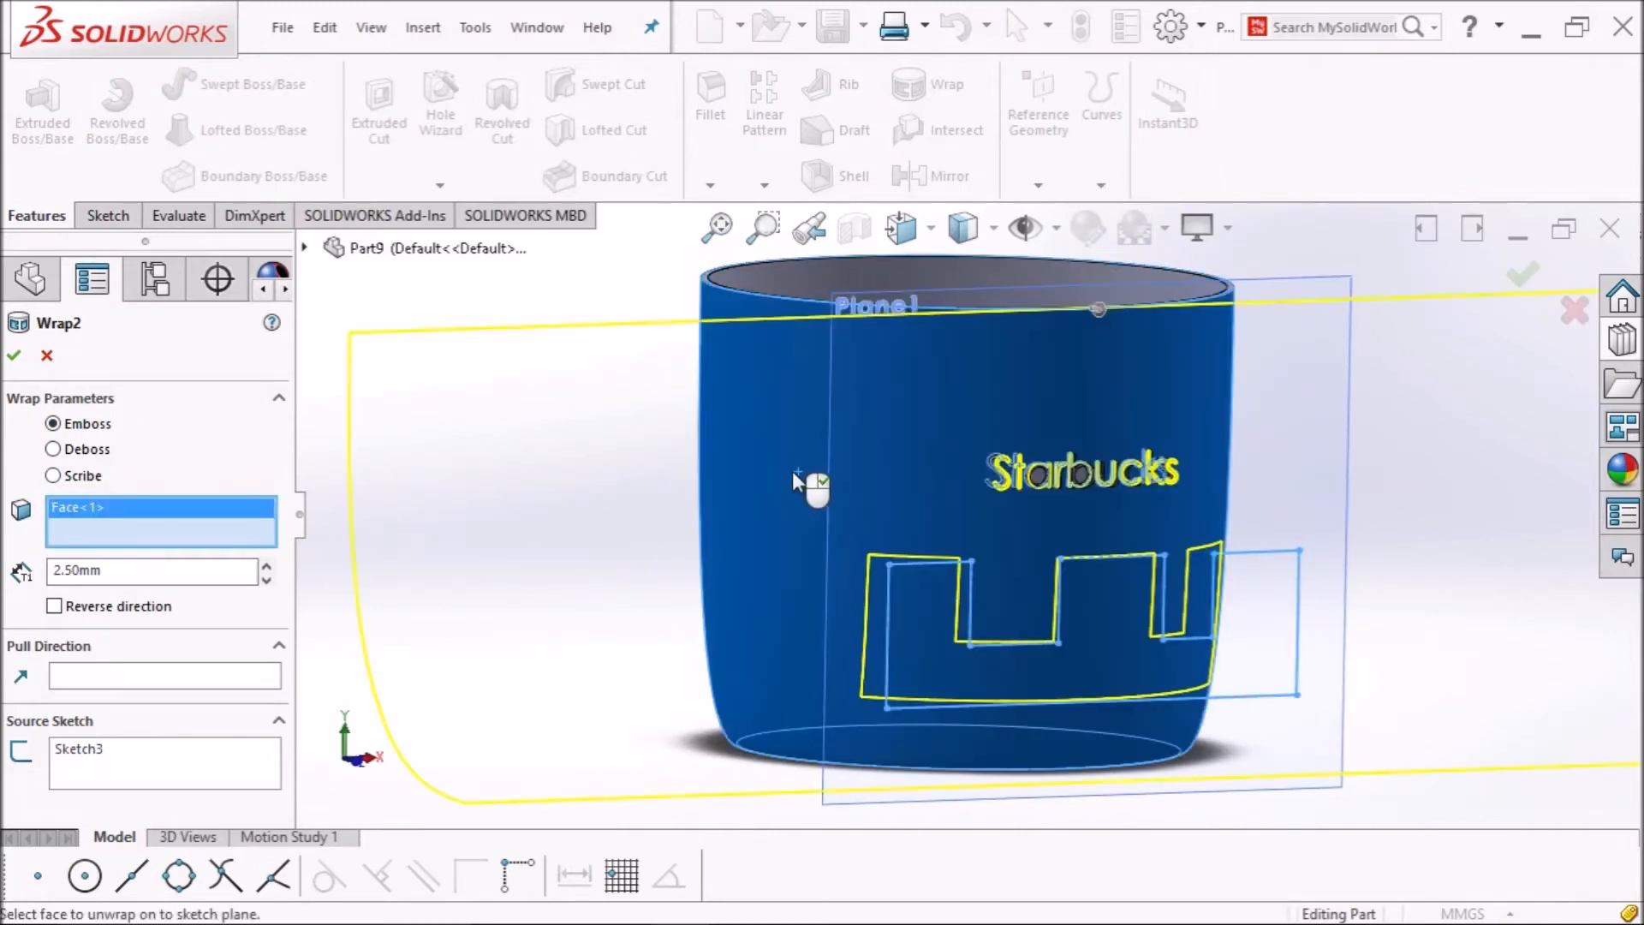
middle_click_drag(576, 624, 527, 599)
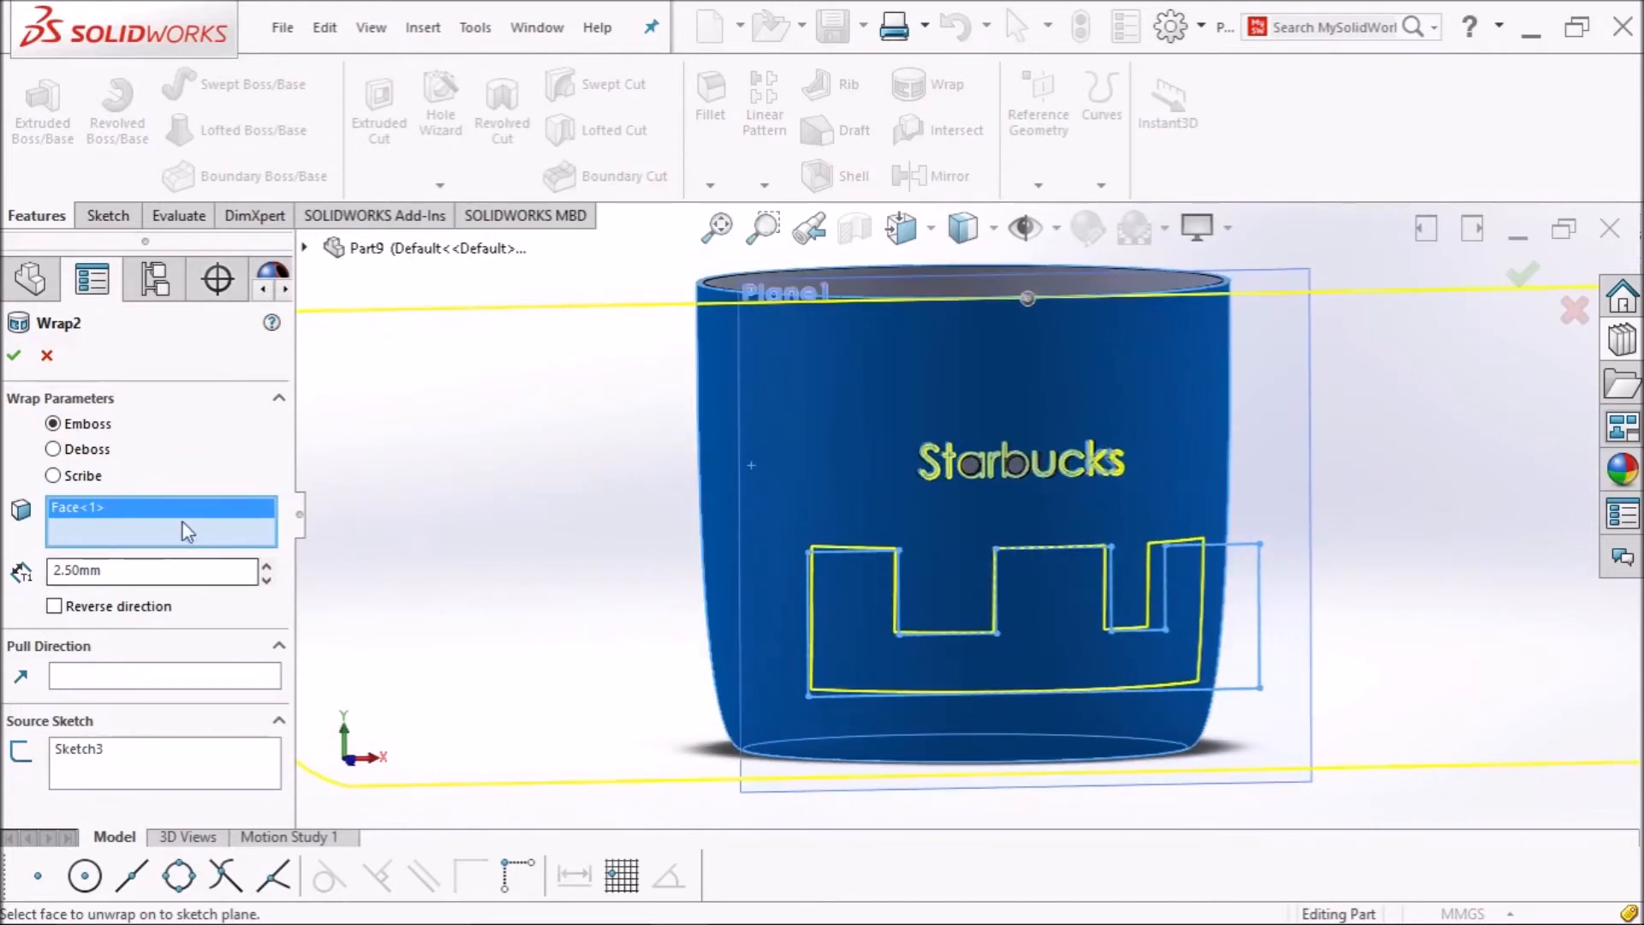
left_click(53, 450)
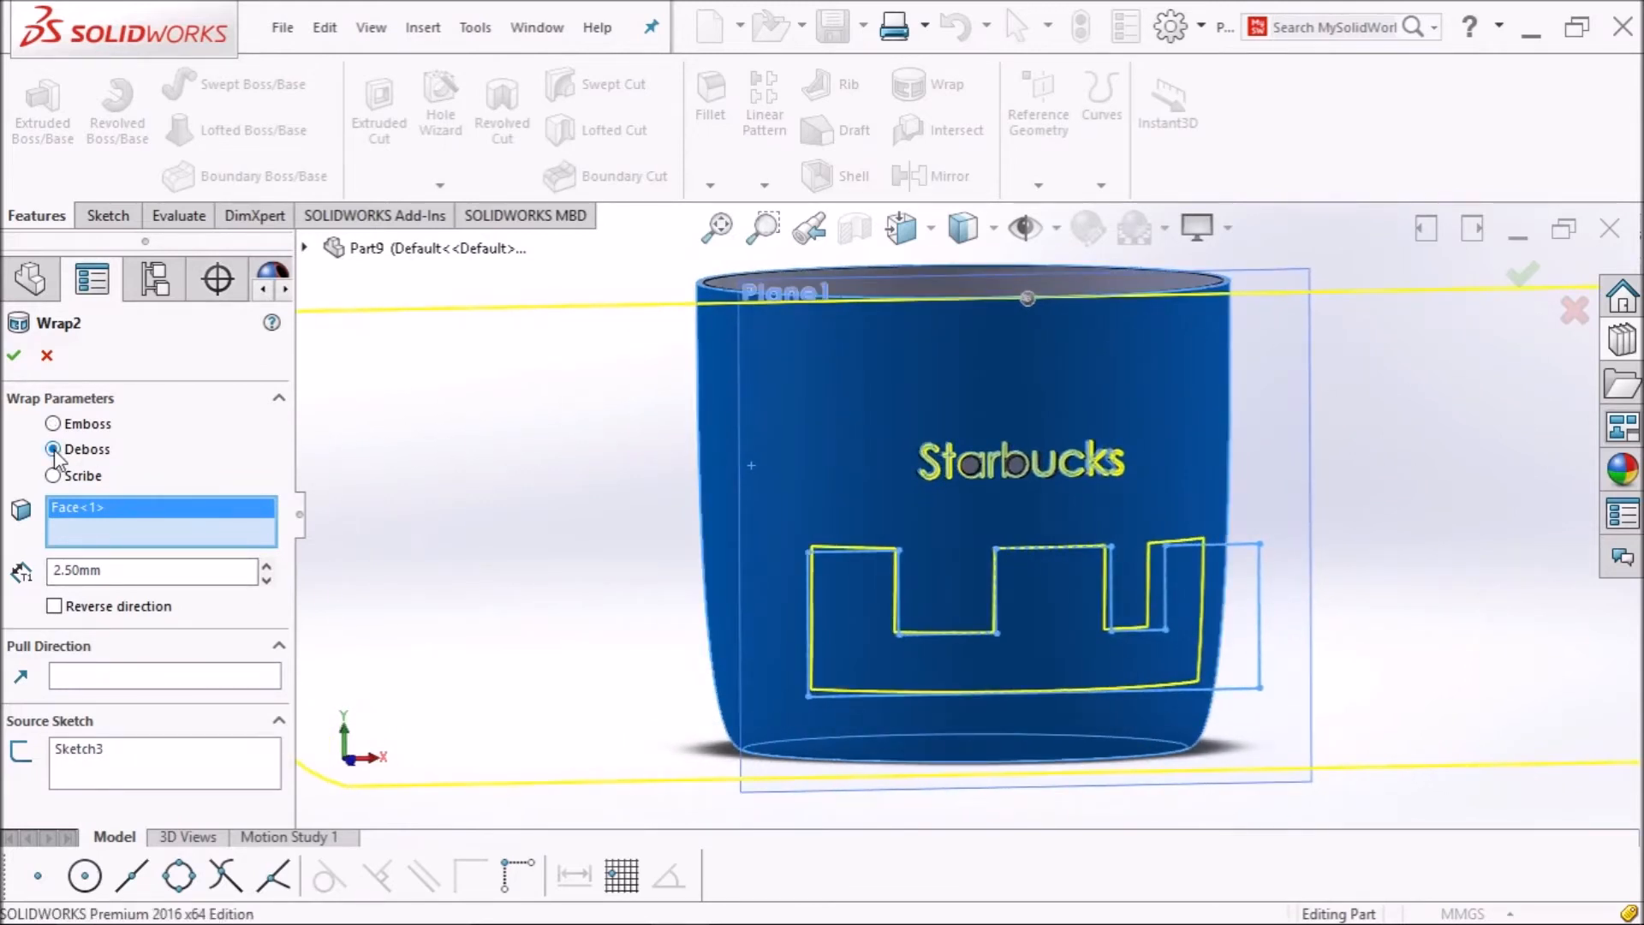
left_click(56, 571)
key("BackSpace")
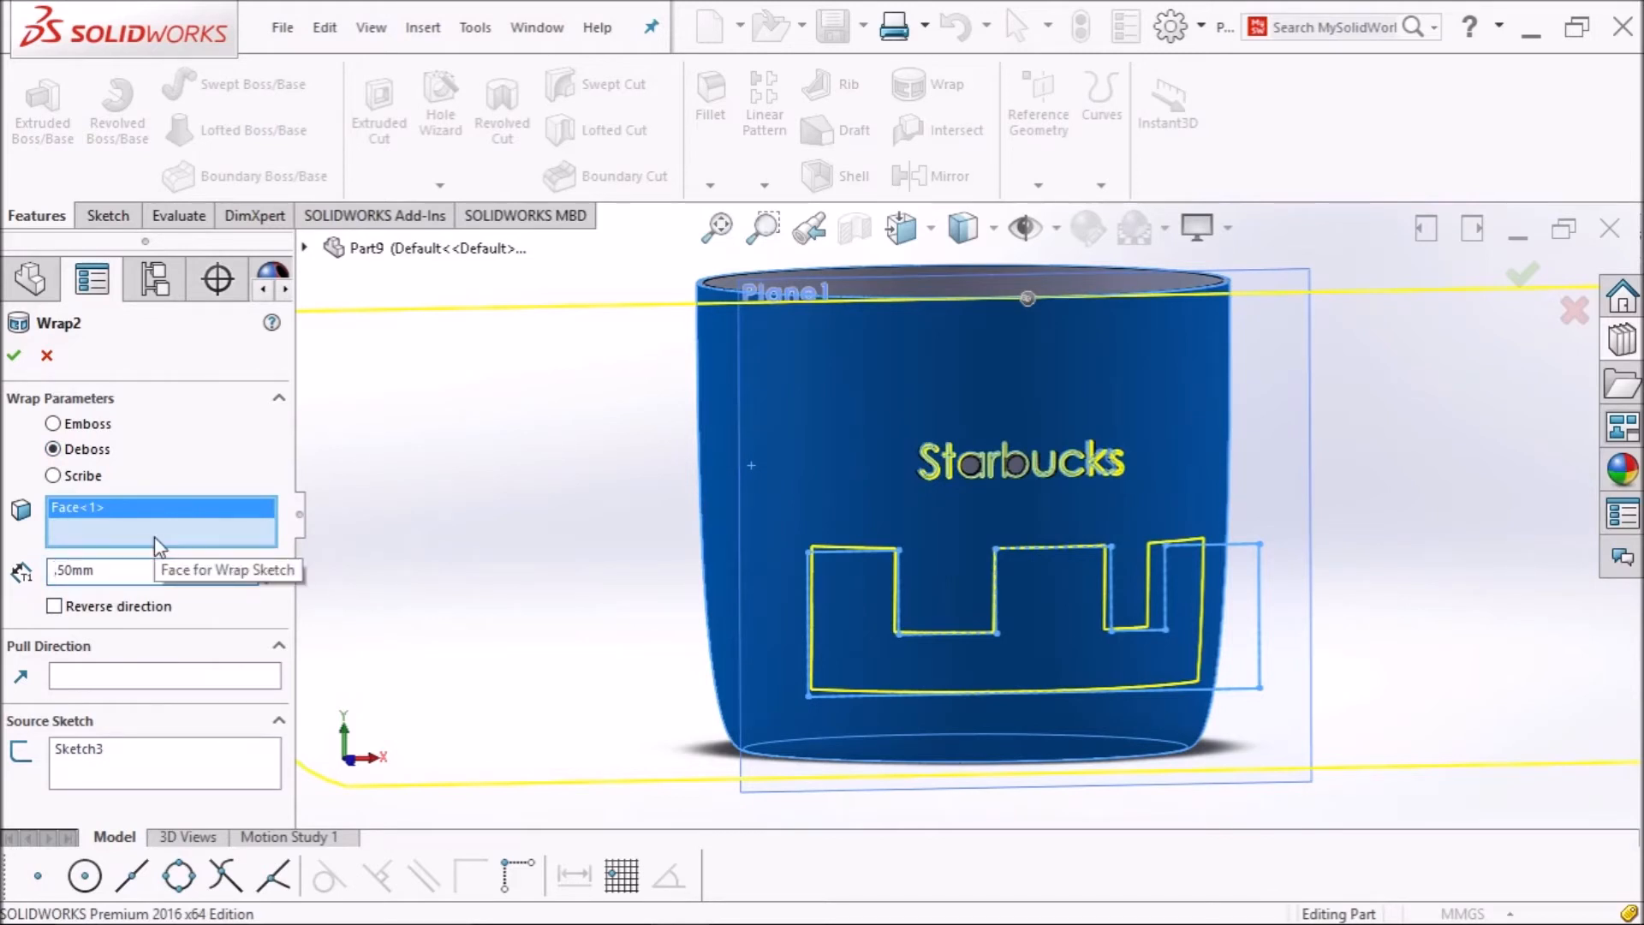
type("1.")
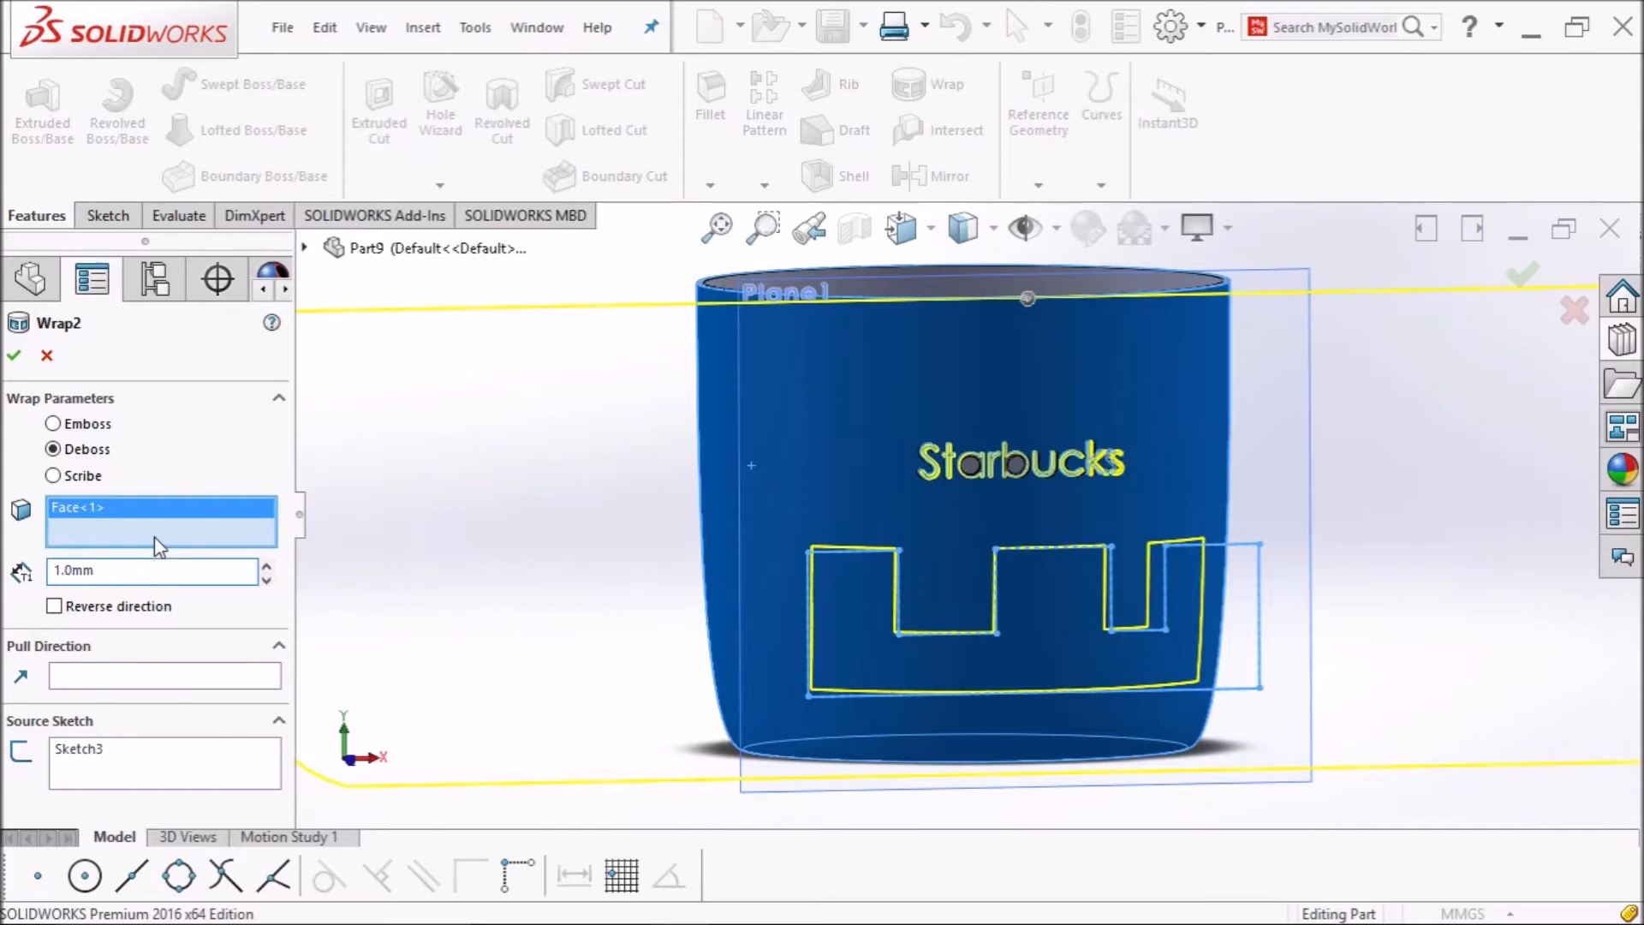
type("0")
left_click(13, 355)
Examine the debossed notched profile's recessed edge on the cup up close, and fit the whole model in view.
middle_click_drag(485, 583, 591, 611)
scroll(866, 610, "down", 4)
middle_click_drag(1105, 702, 1106, 764)
scroll(1095, 766, "down", 5)
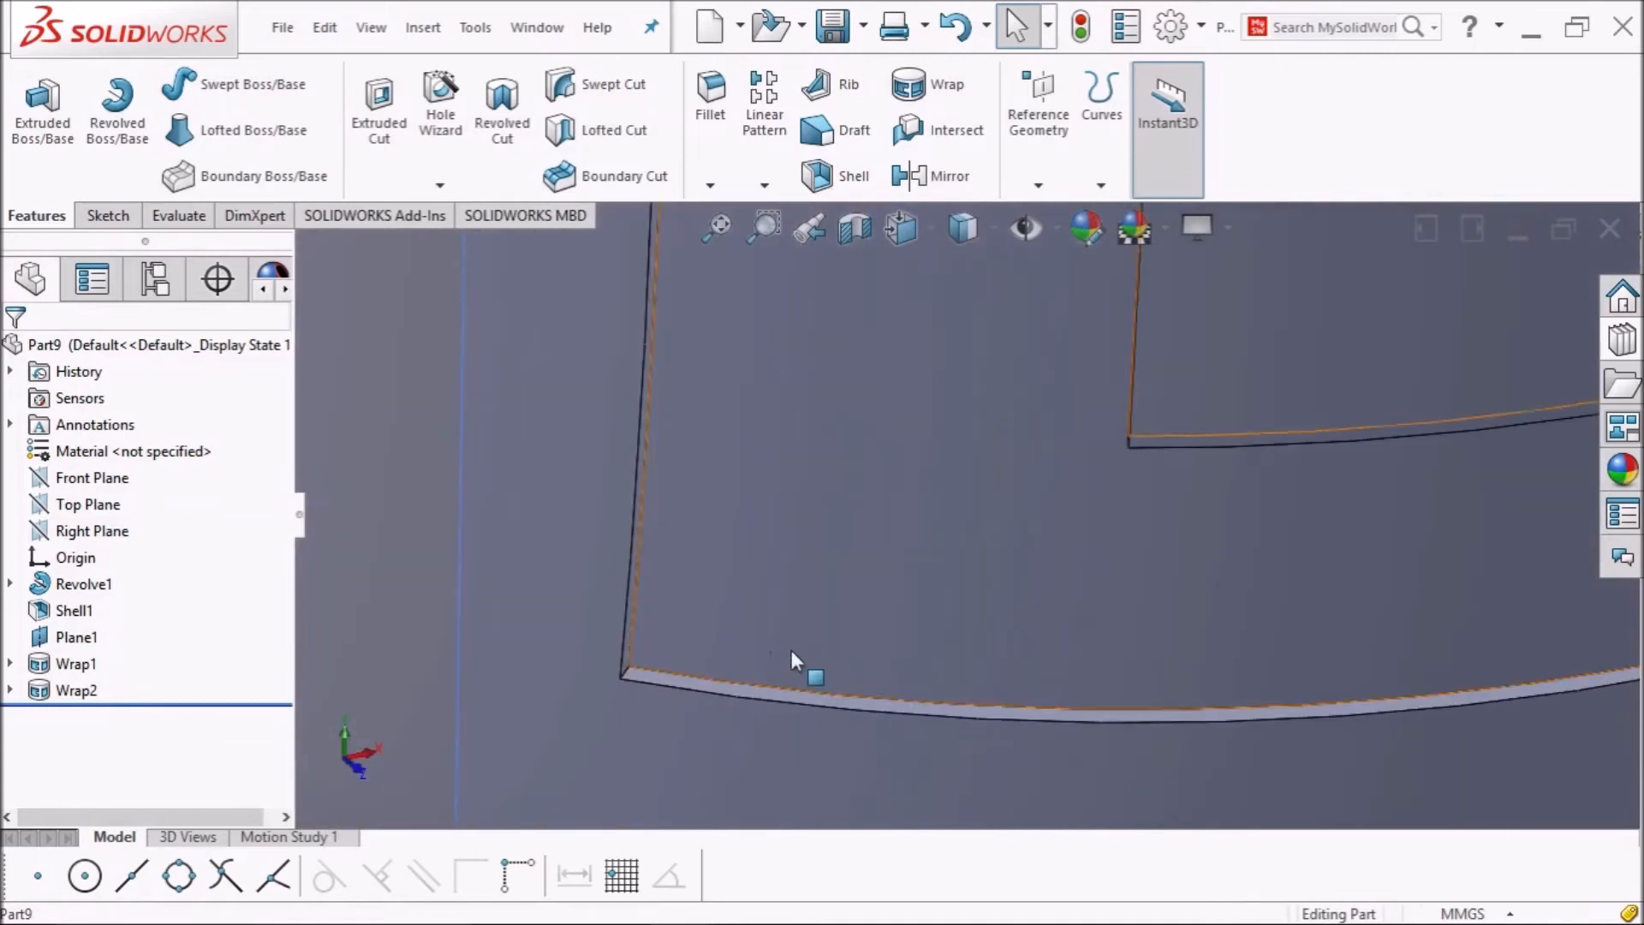
scroll(791, 650, "down", 3)
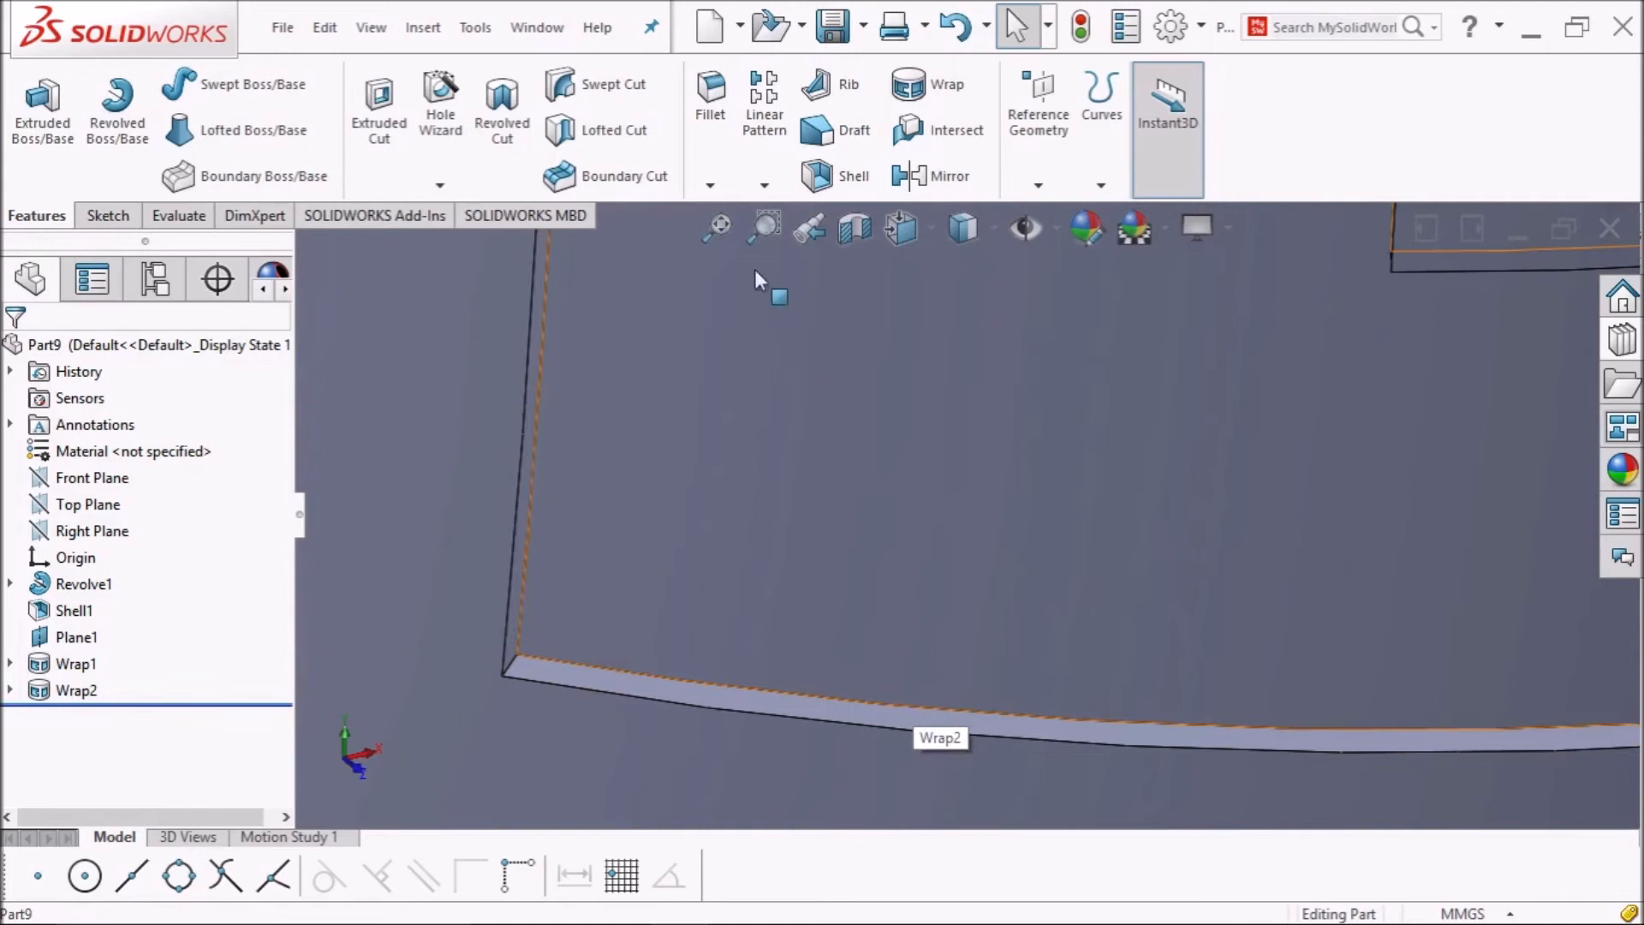
left_click(719, 228)
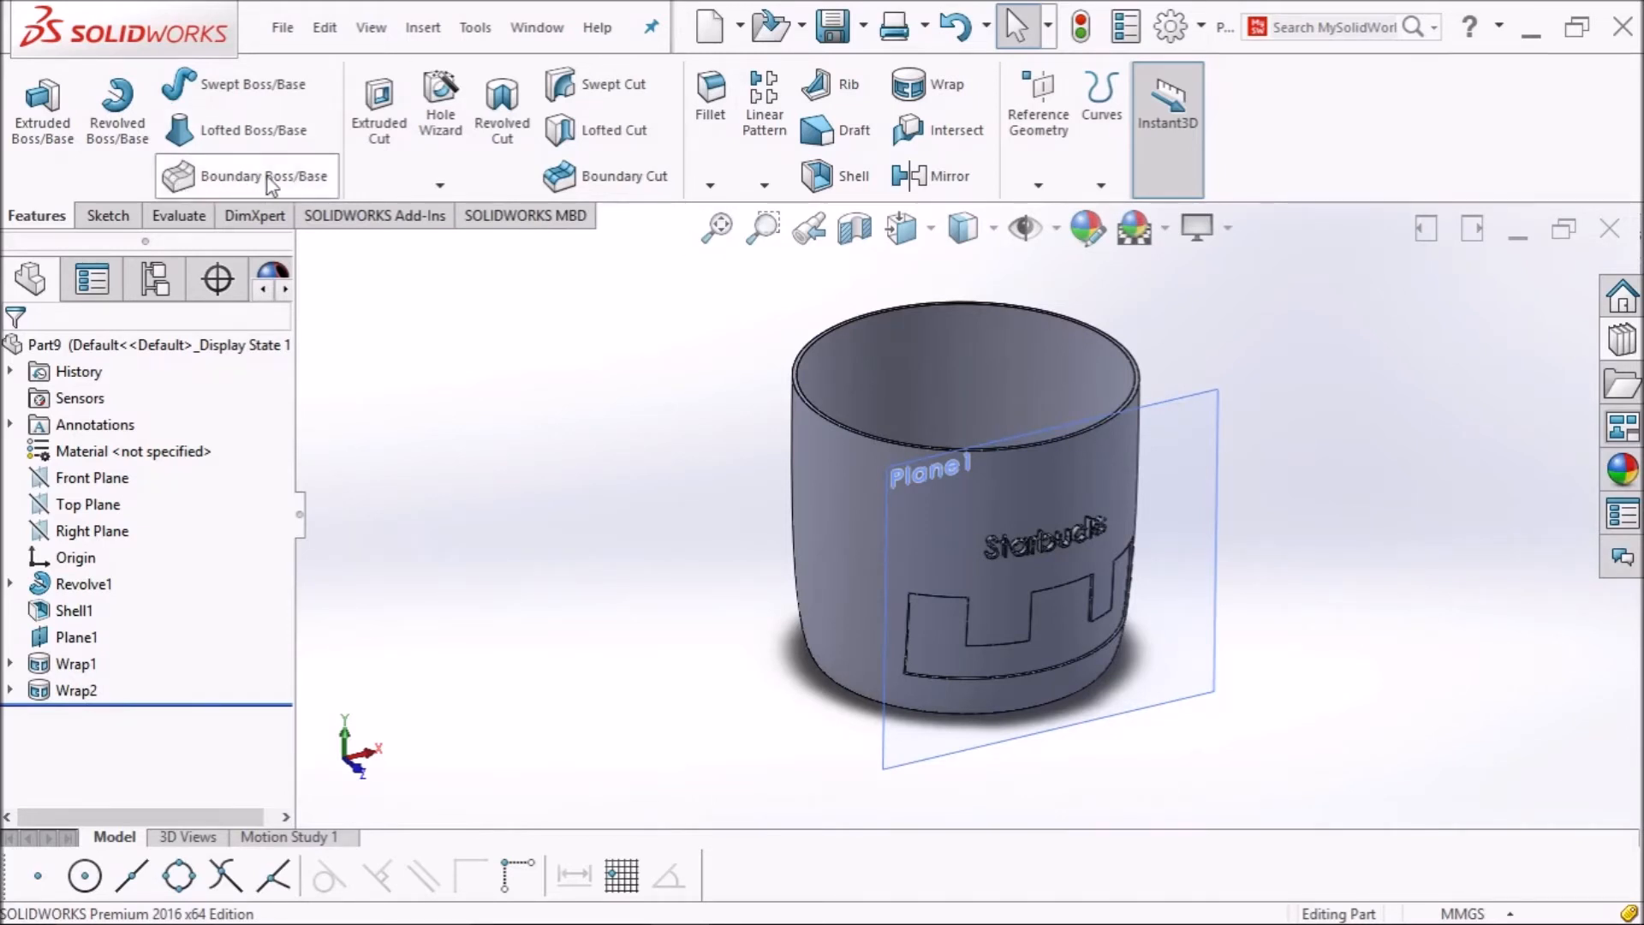
Close the cup part without saving it and create a new part document.
left_click(1609, 231)
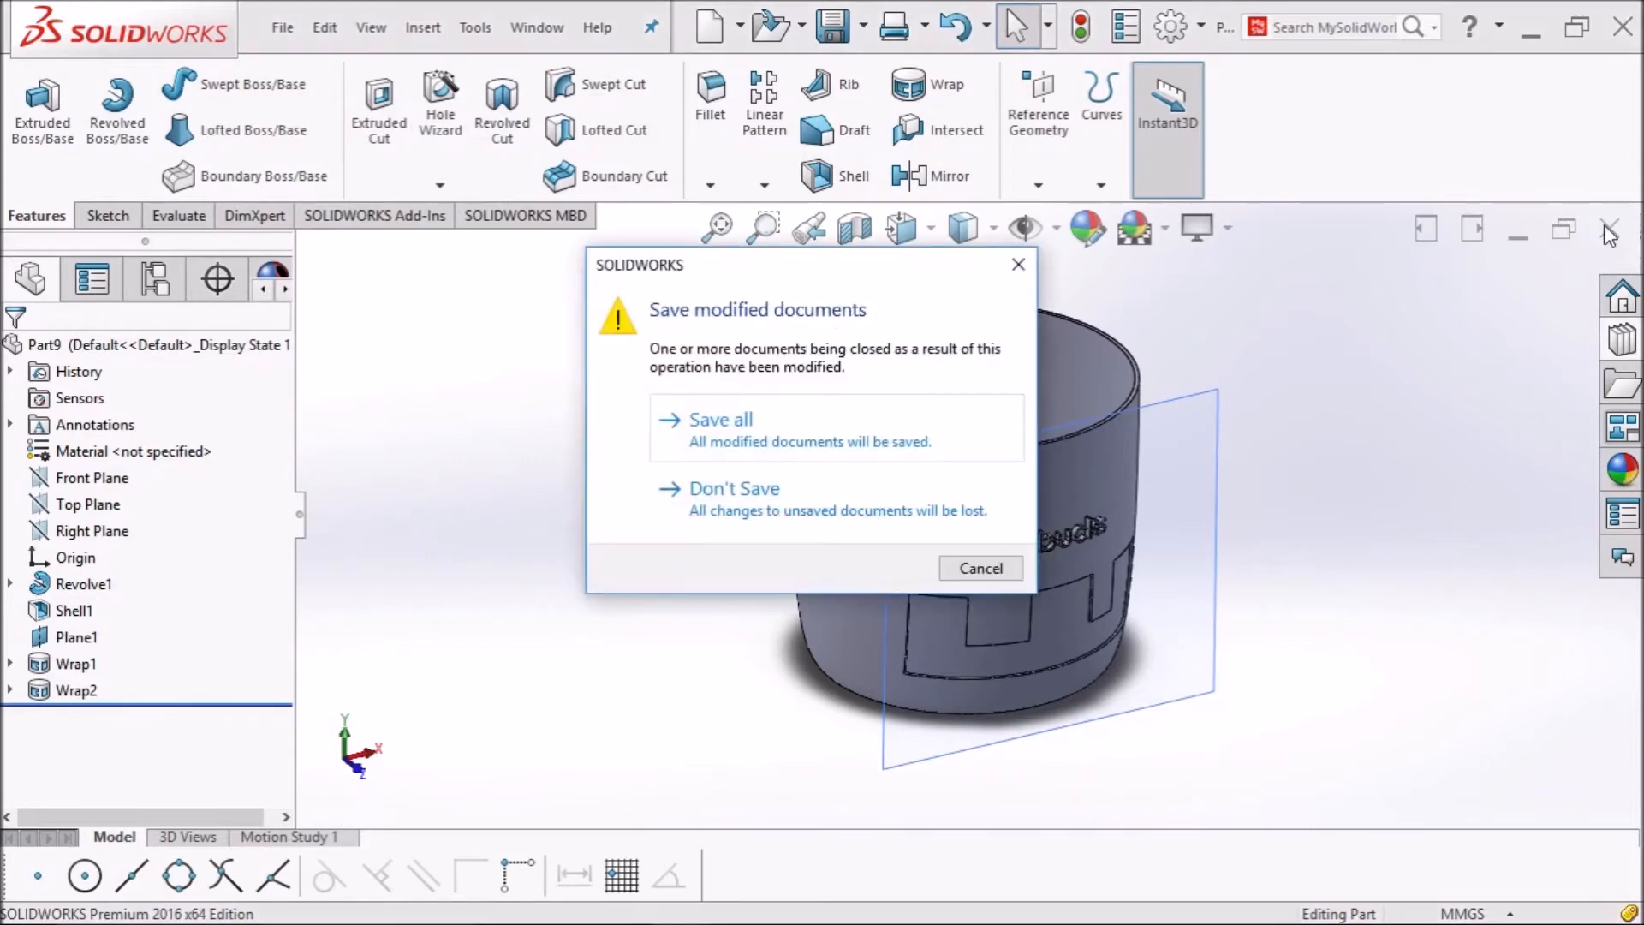
left_click(859, 504)
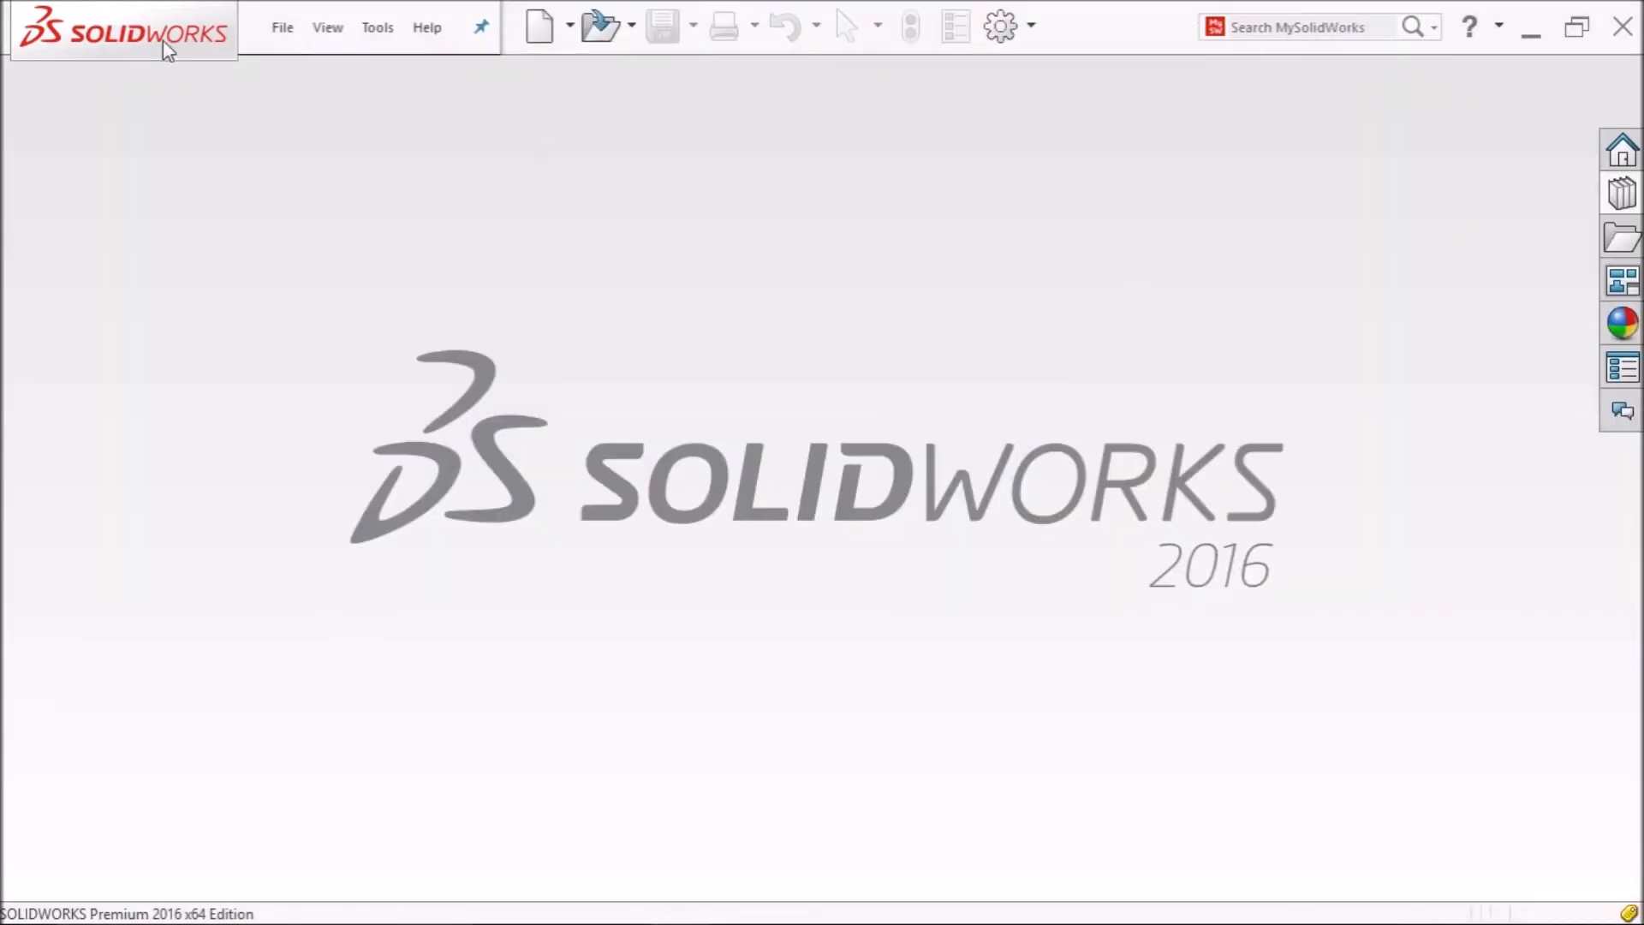
left_click(272, 35)
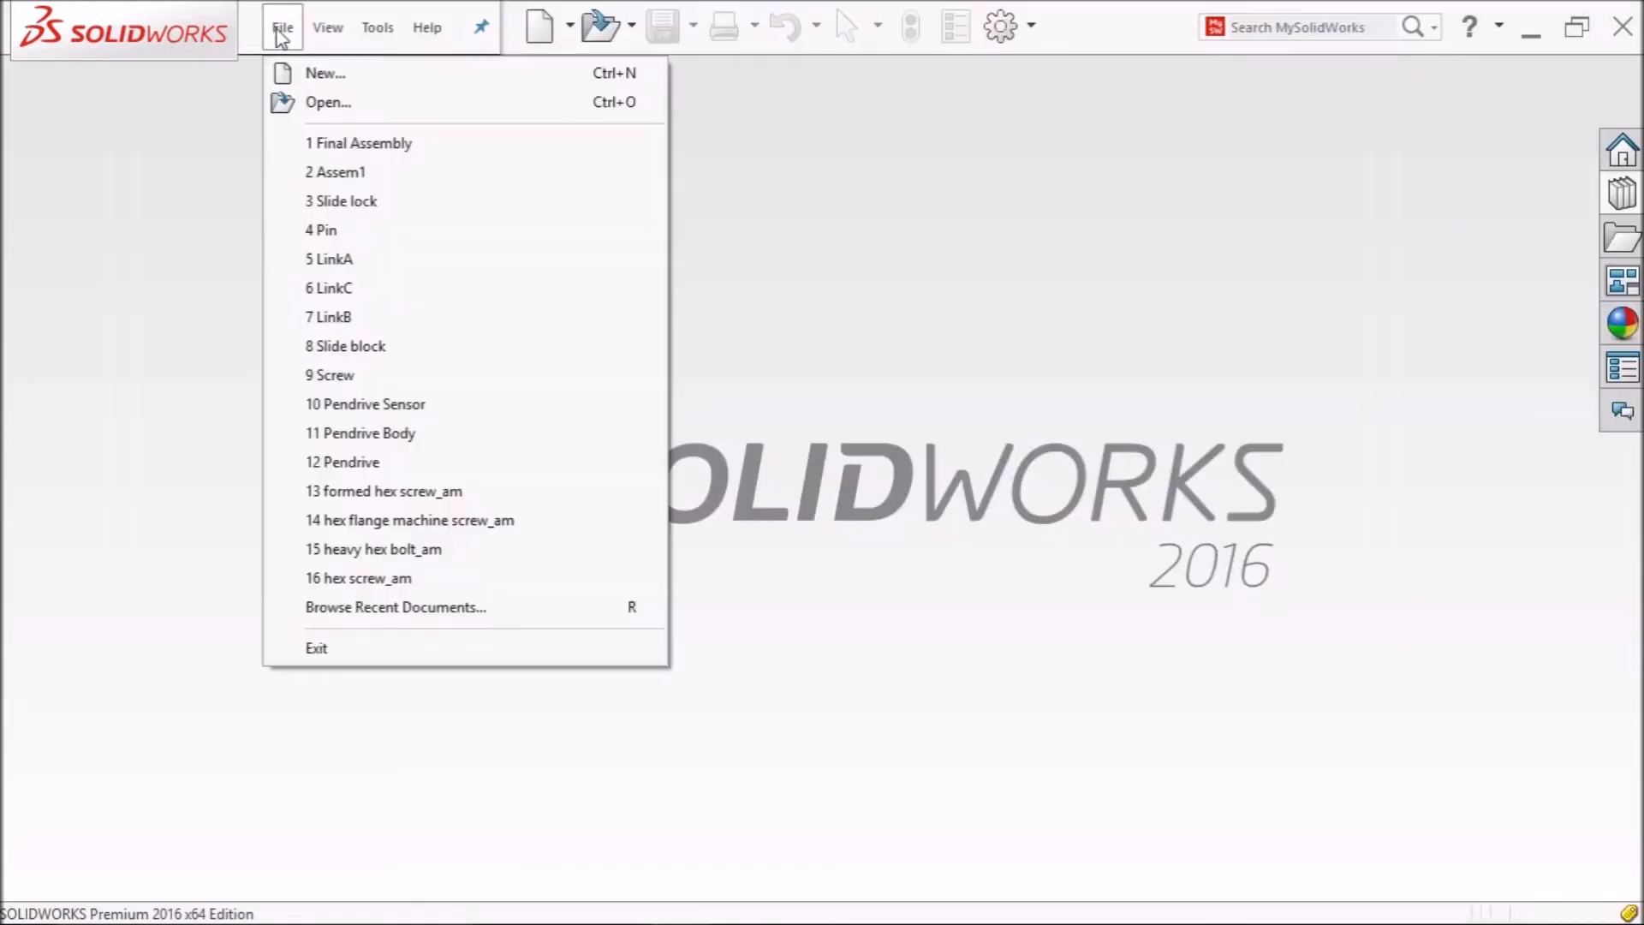
left_click(340, 72)
left_click(976, 722)
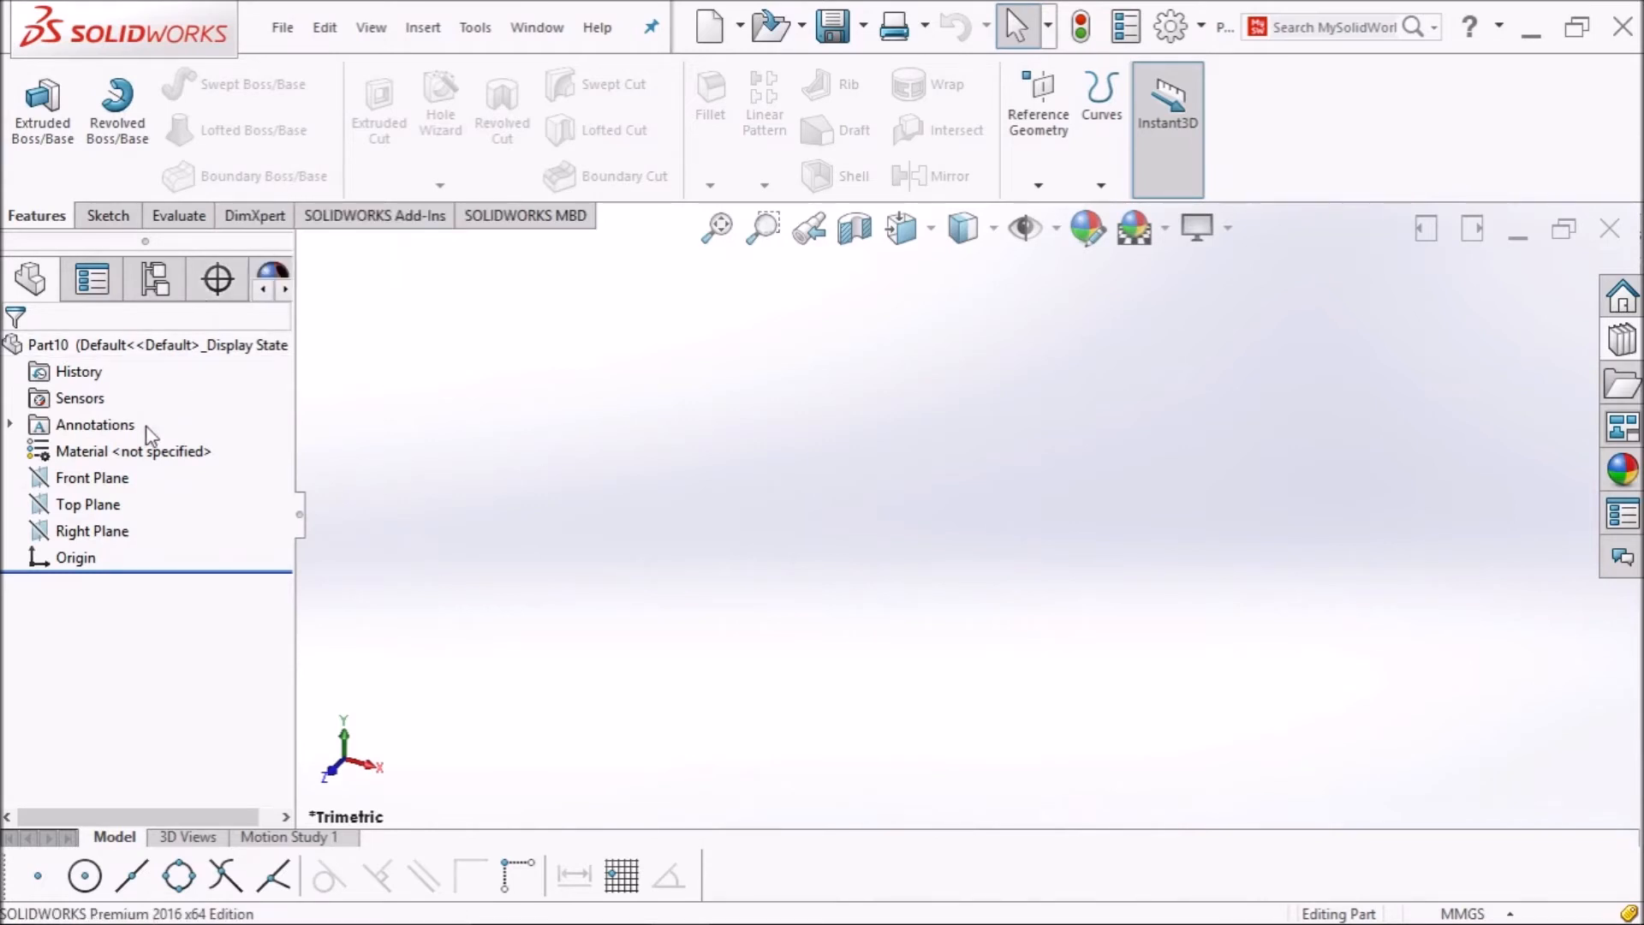
Start a sketch on the Front Plane, viewed face-on.
left_click(104, 482)
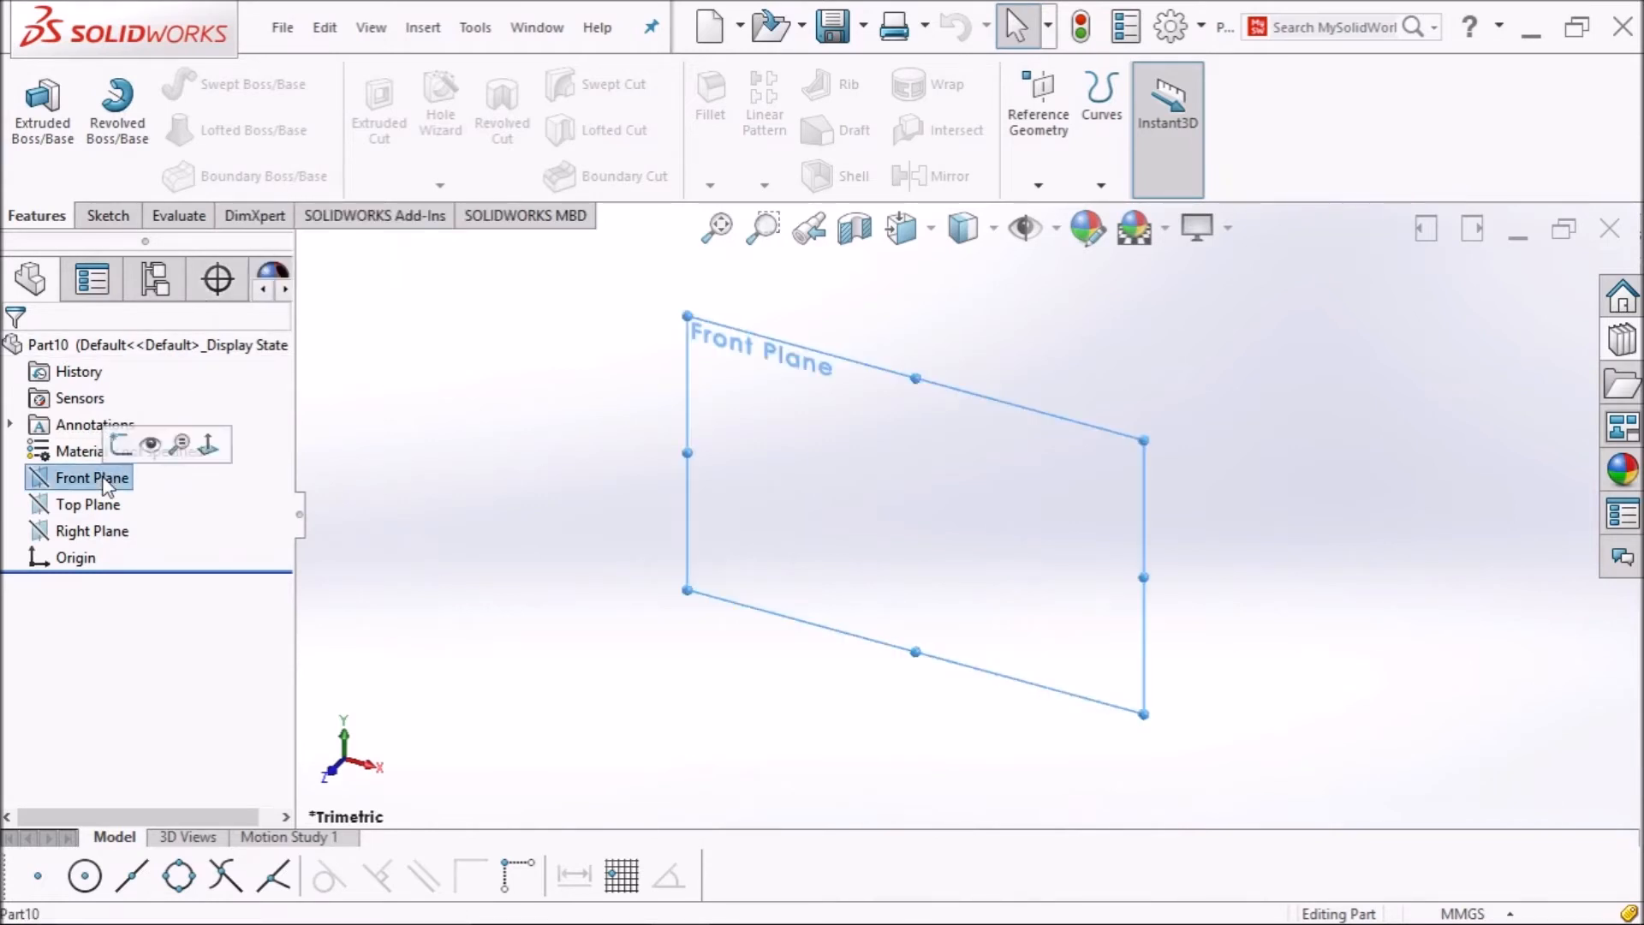
left_click(919, 247)
left_click(1095, 366)
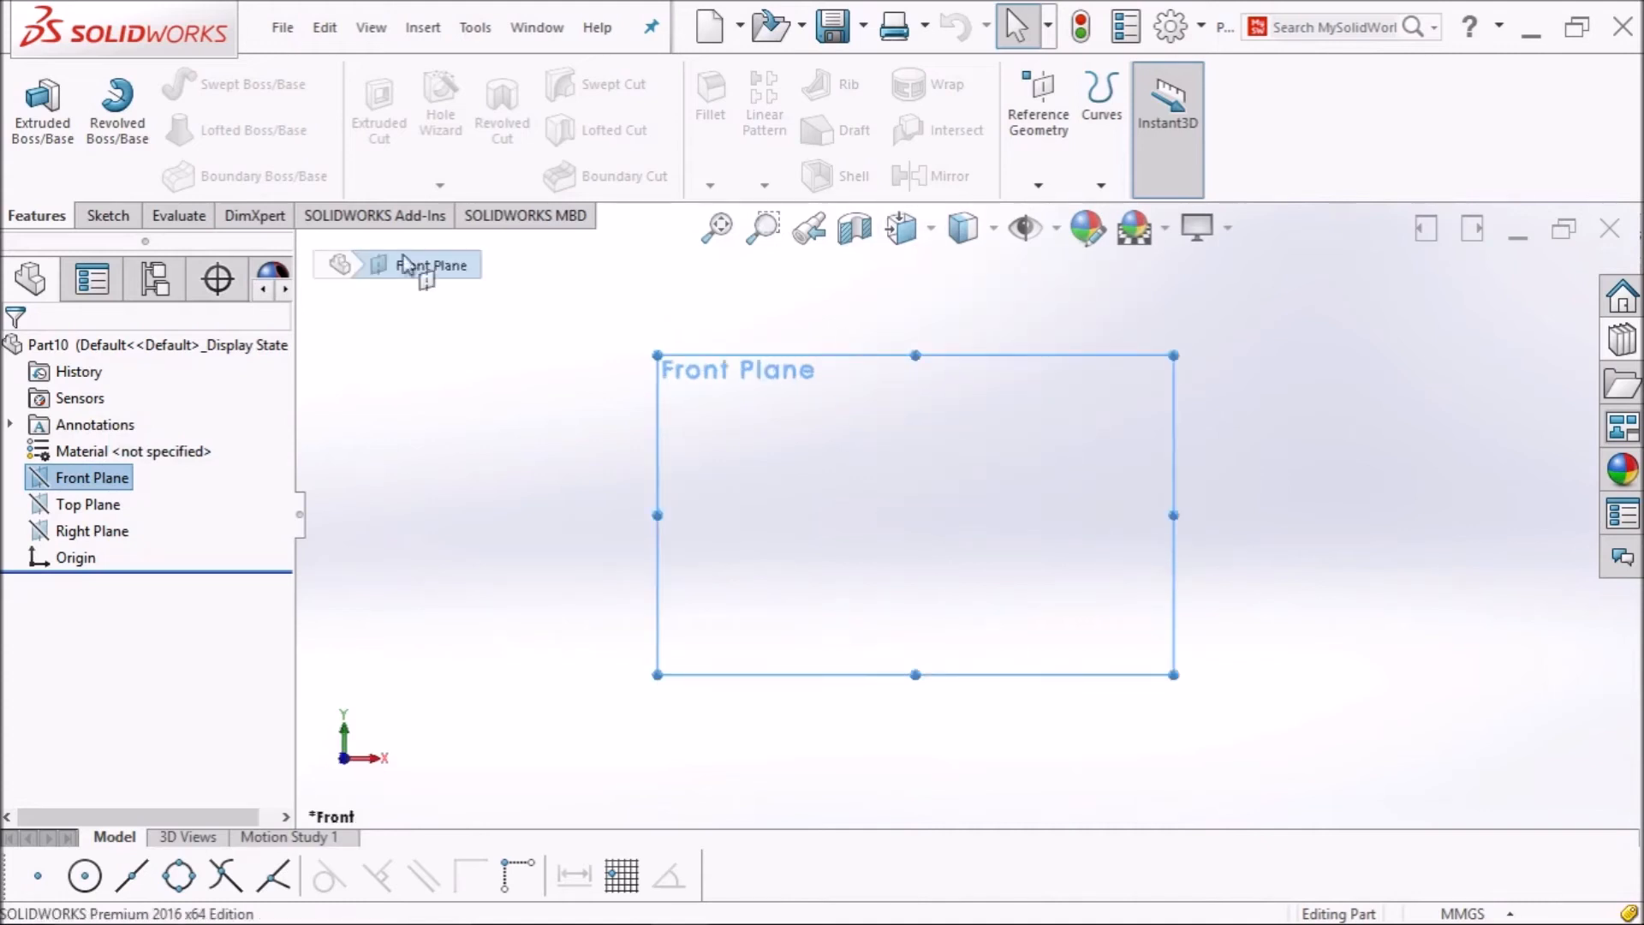
left_click(96, 216)
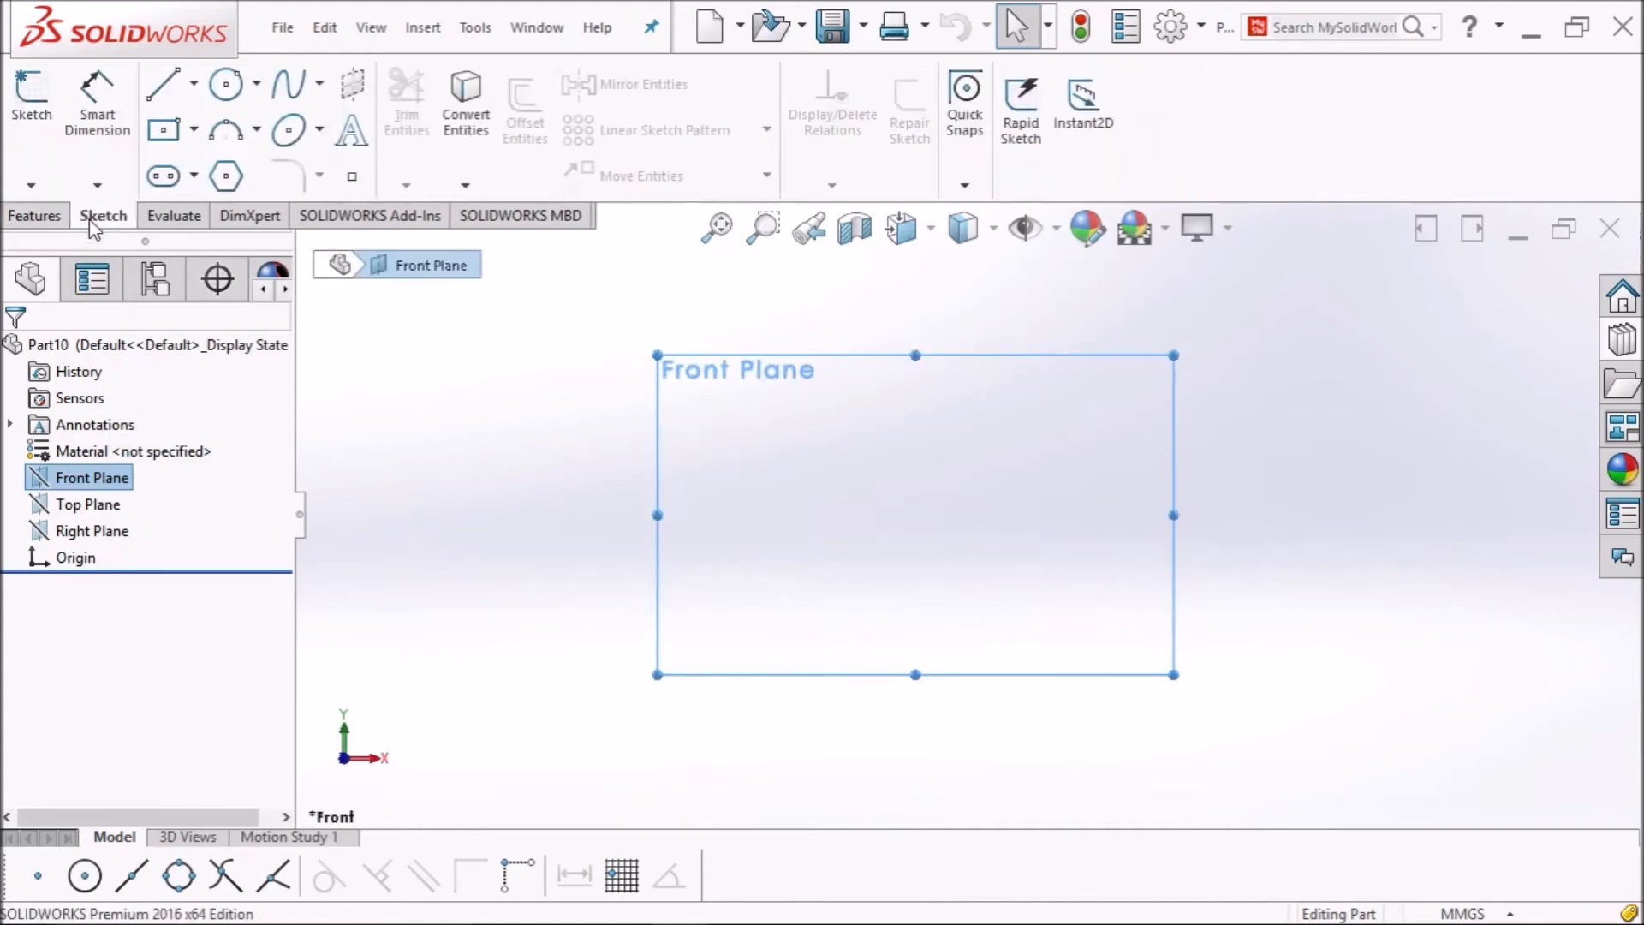
left_click(30, 101)
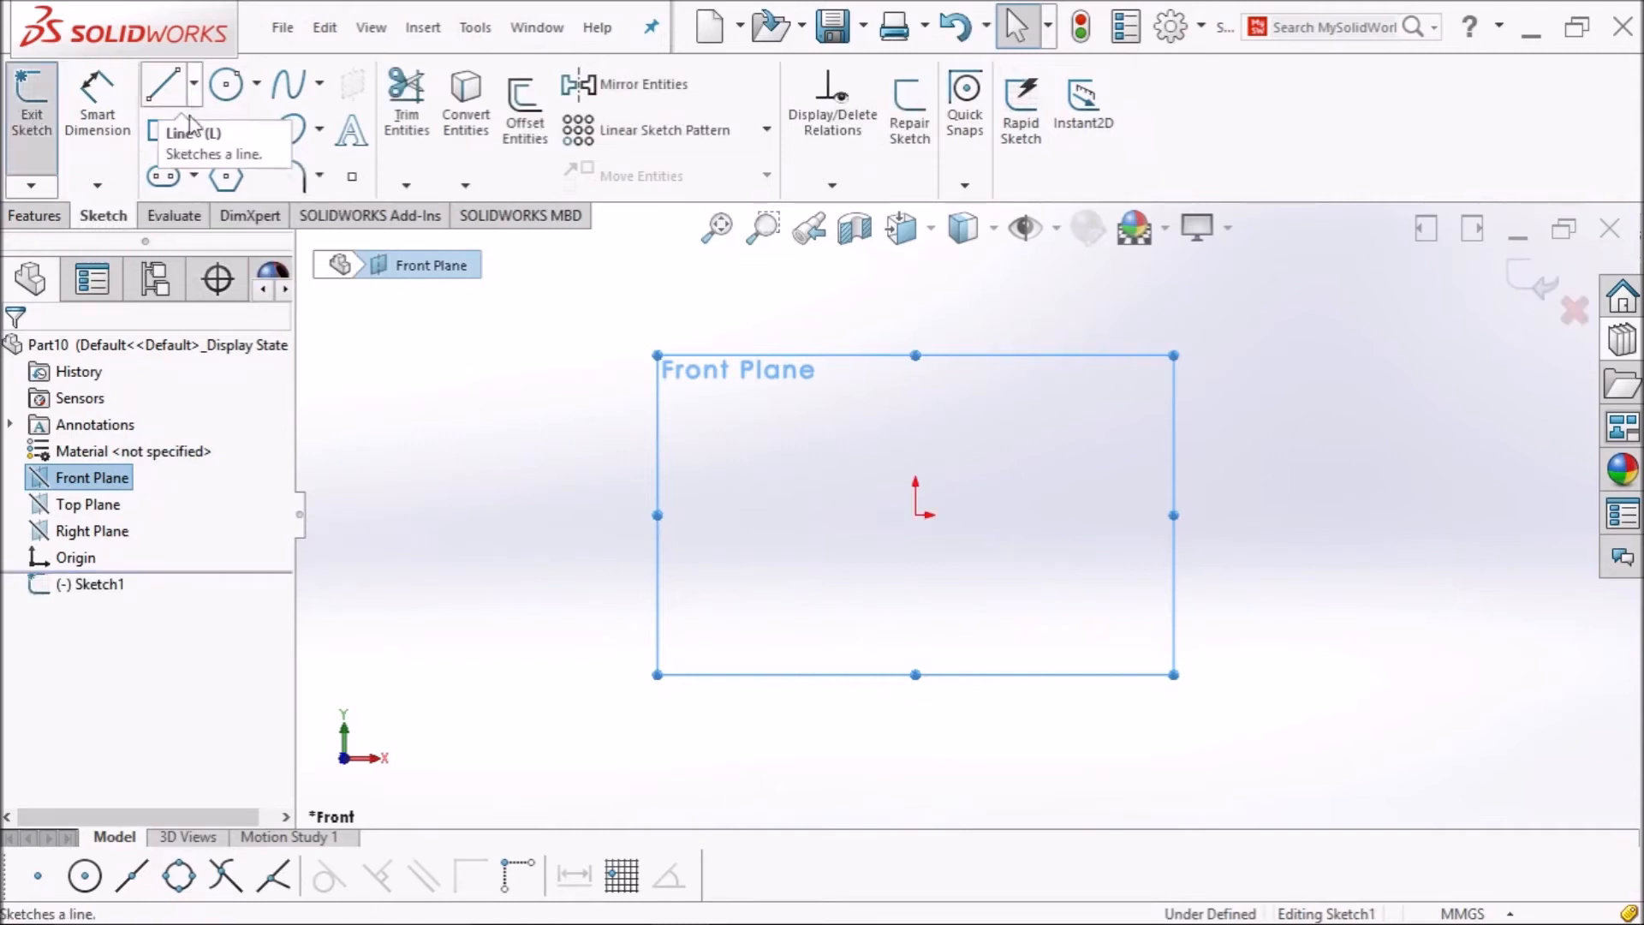
Draw a 10-sided polygon centred on the origin, using an inscribed circle about 143 mm in diameter.
left_click(227, 177)
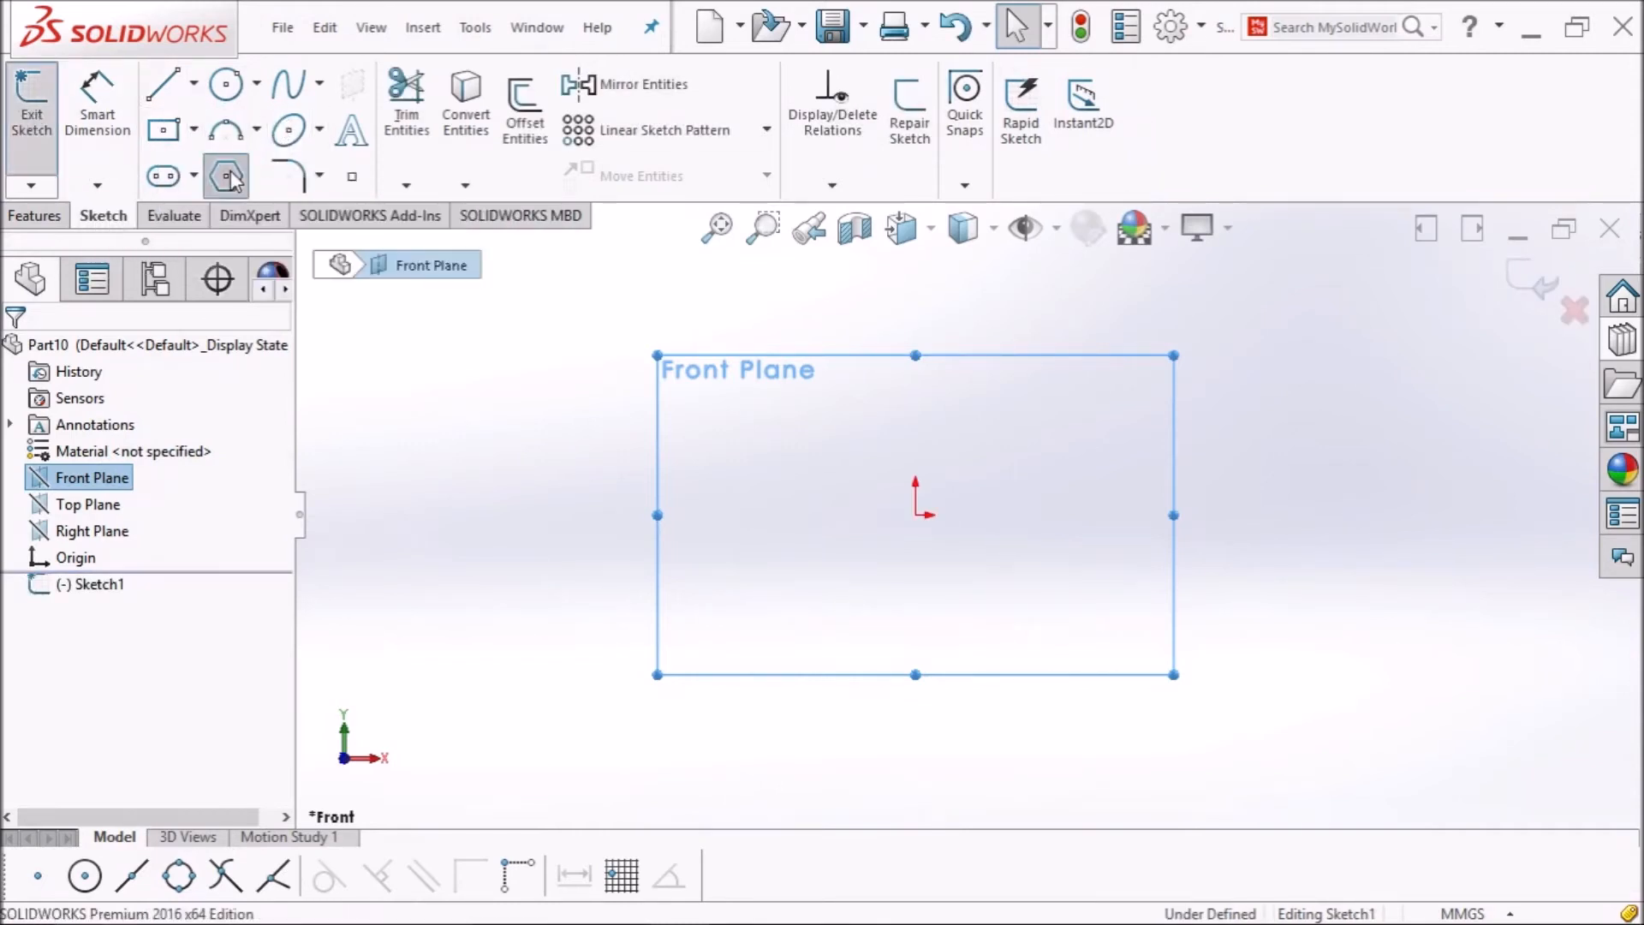
left_click(76, 492)
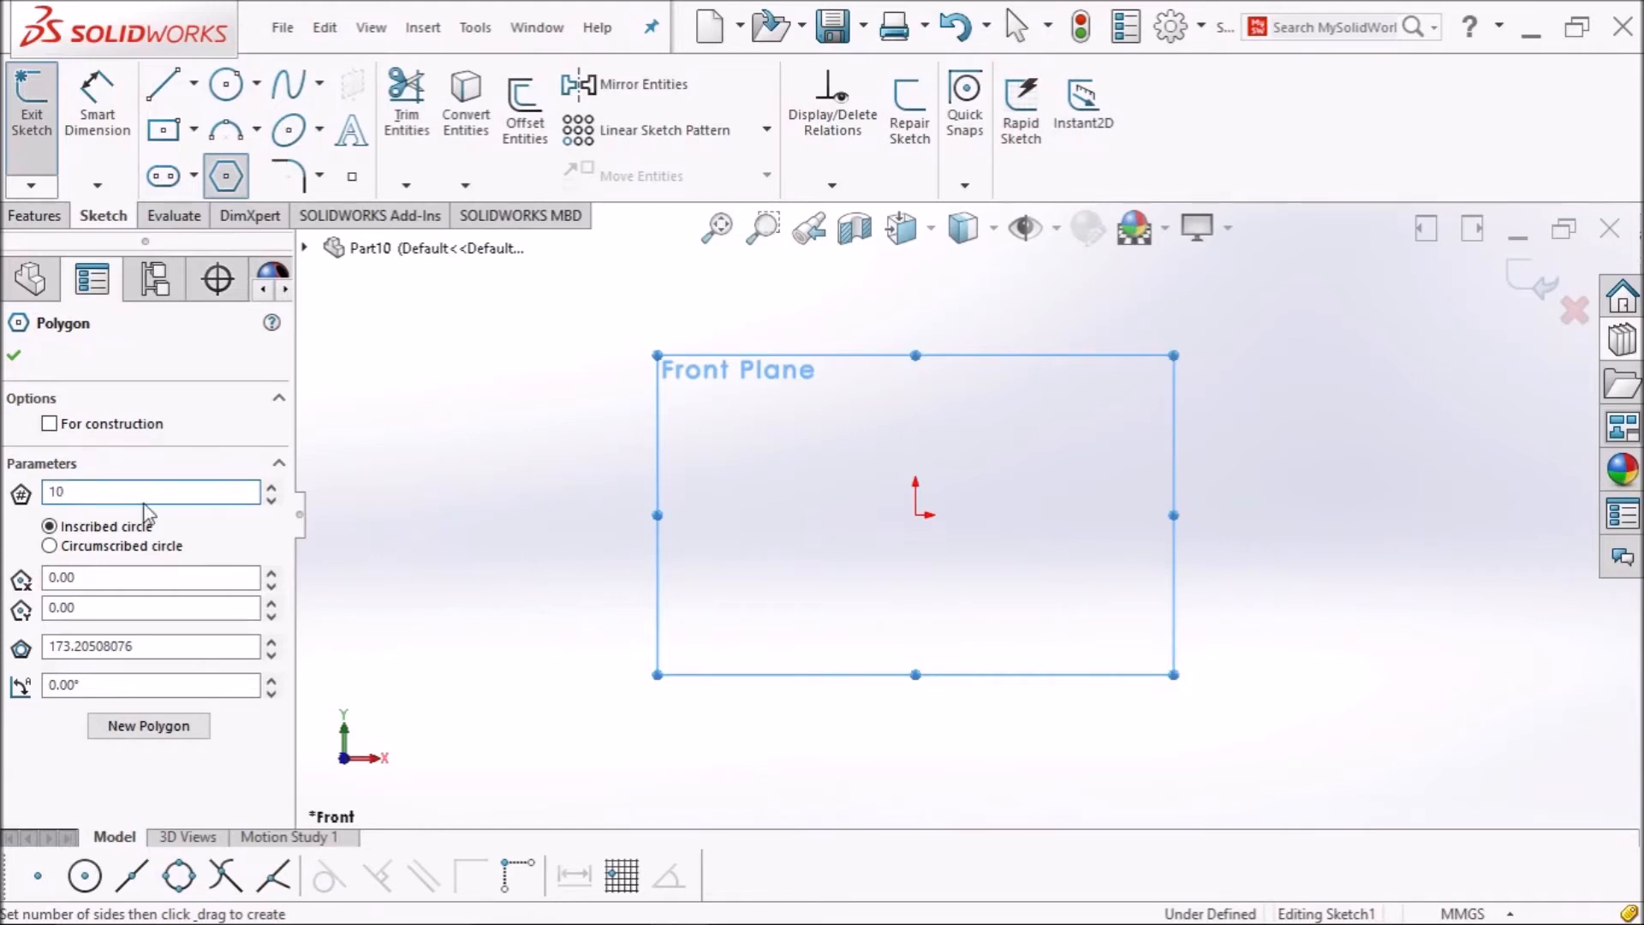
left_click_drag(915, 514, 1101, 631)
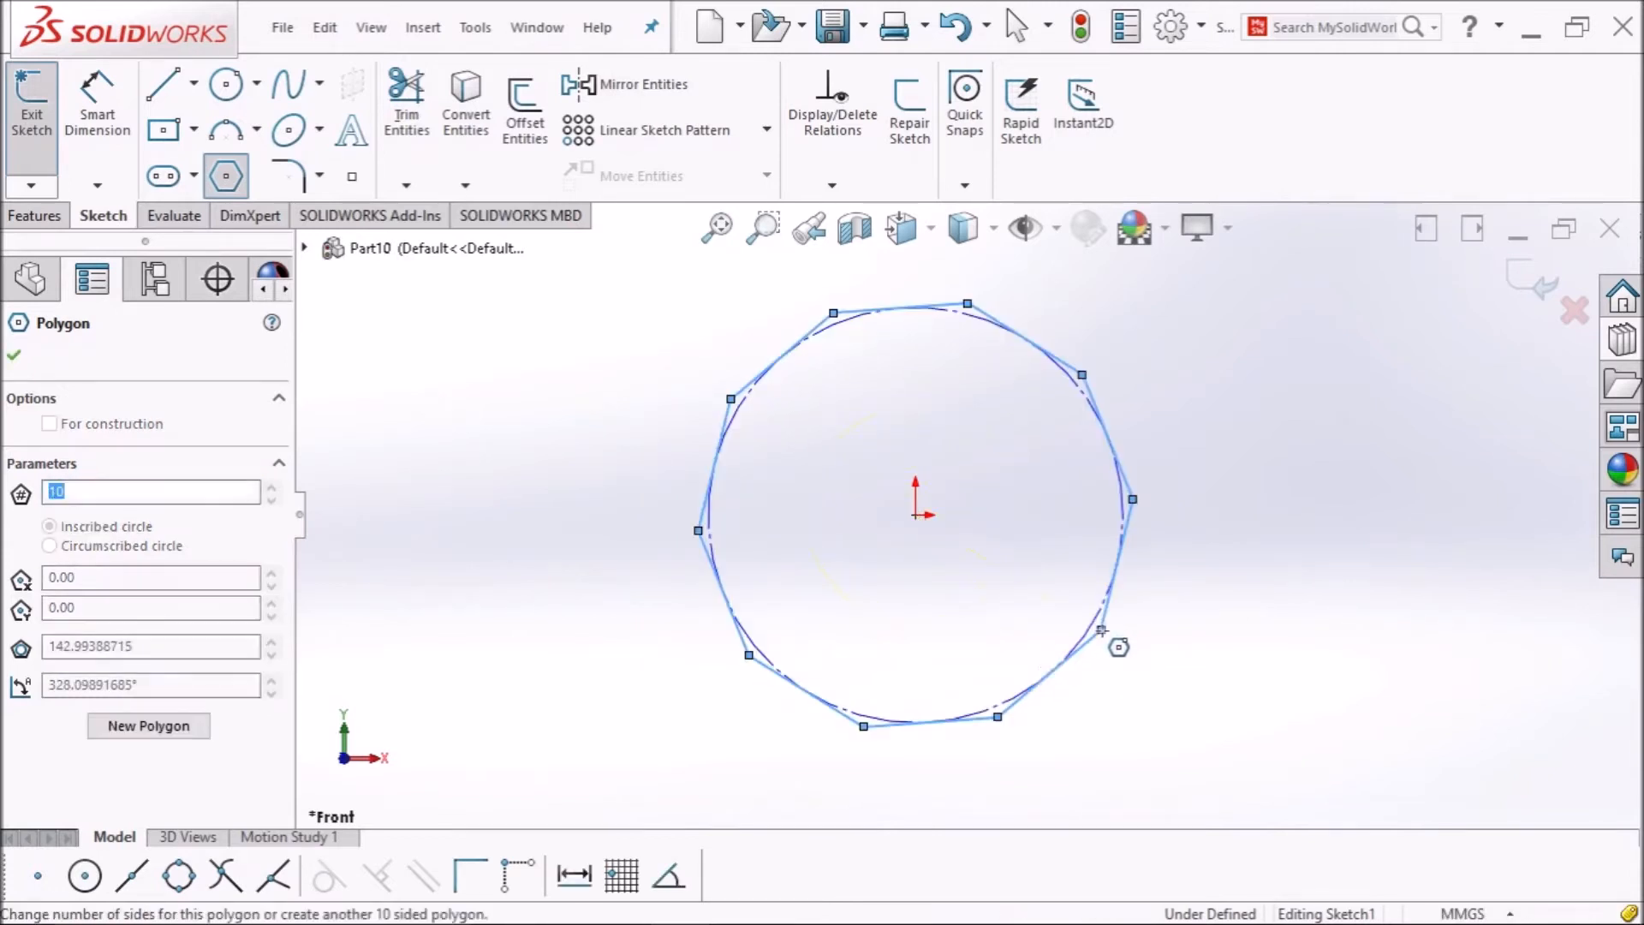
left_click(14, 359)
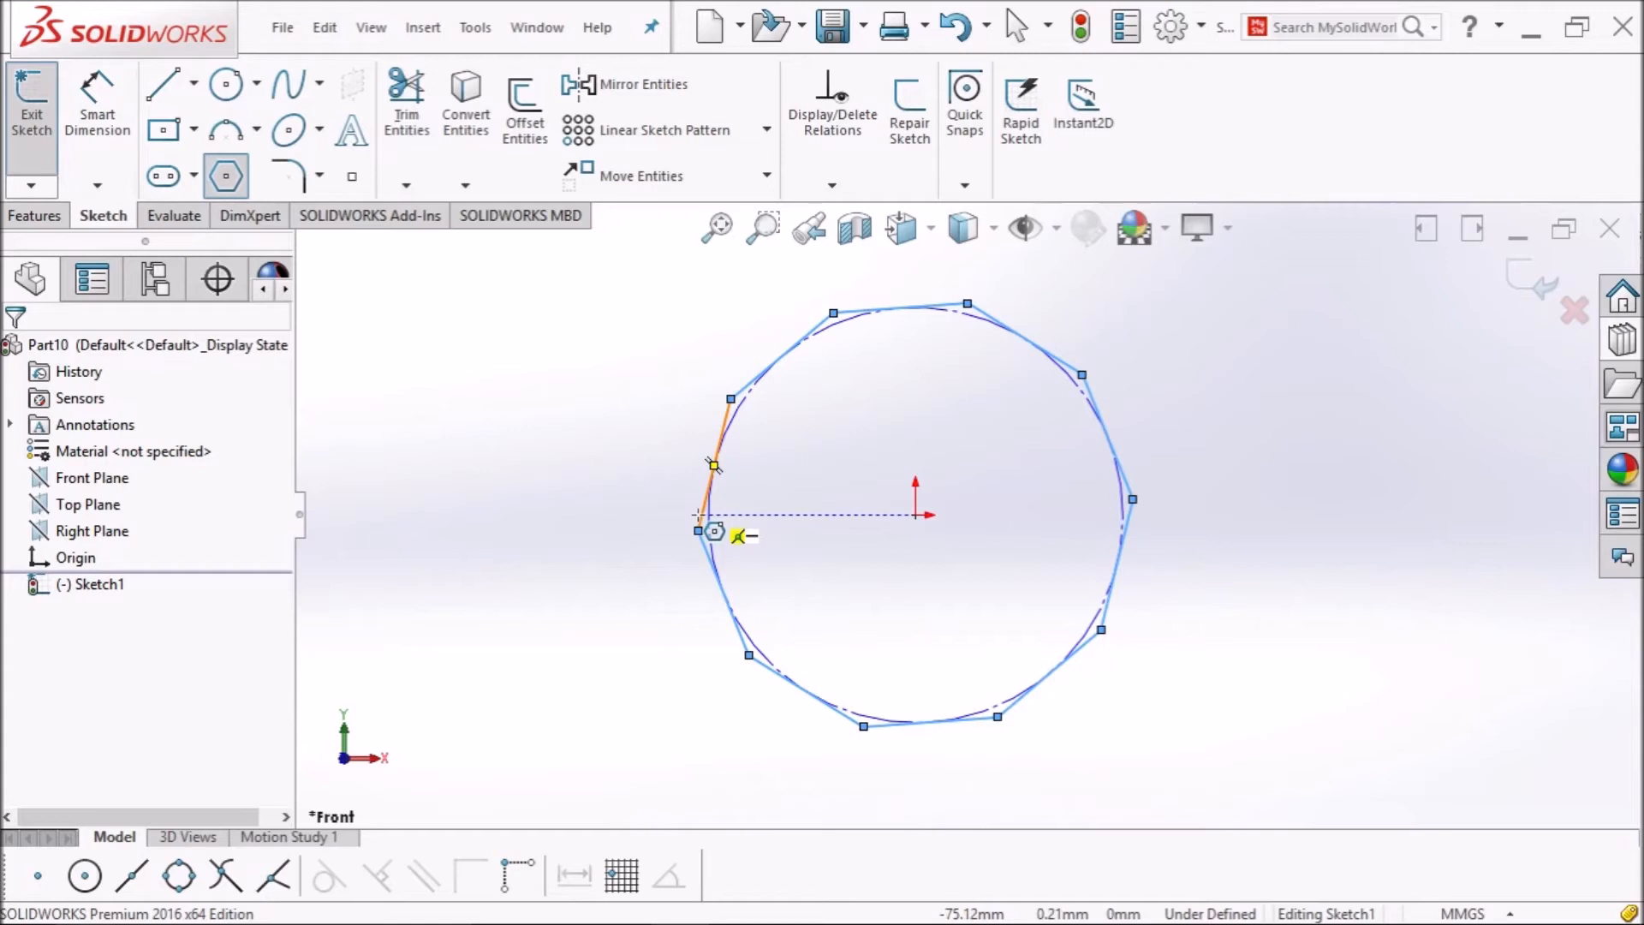
Leave the Polygon tool and add a Vertical relation to the polygon's left side.
left_click(700, 515)
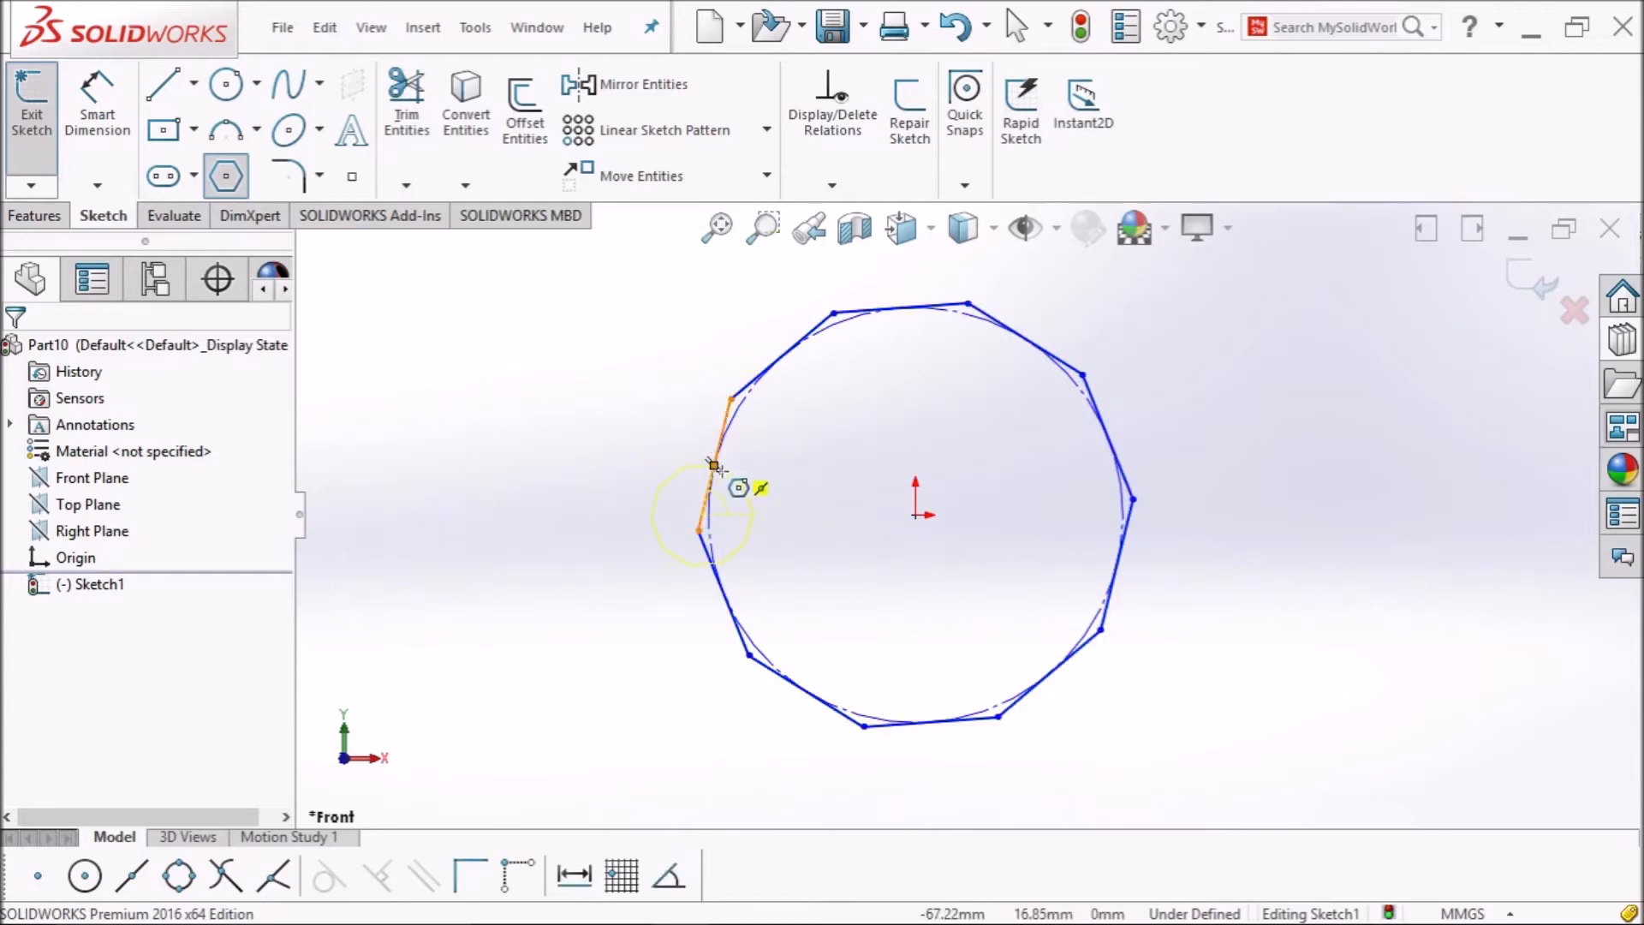
key("Escape")
left_click(702, 503)
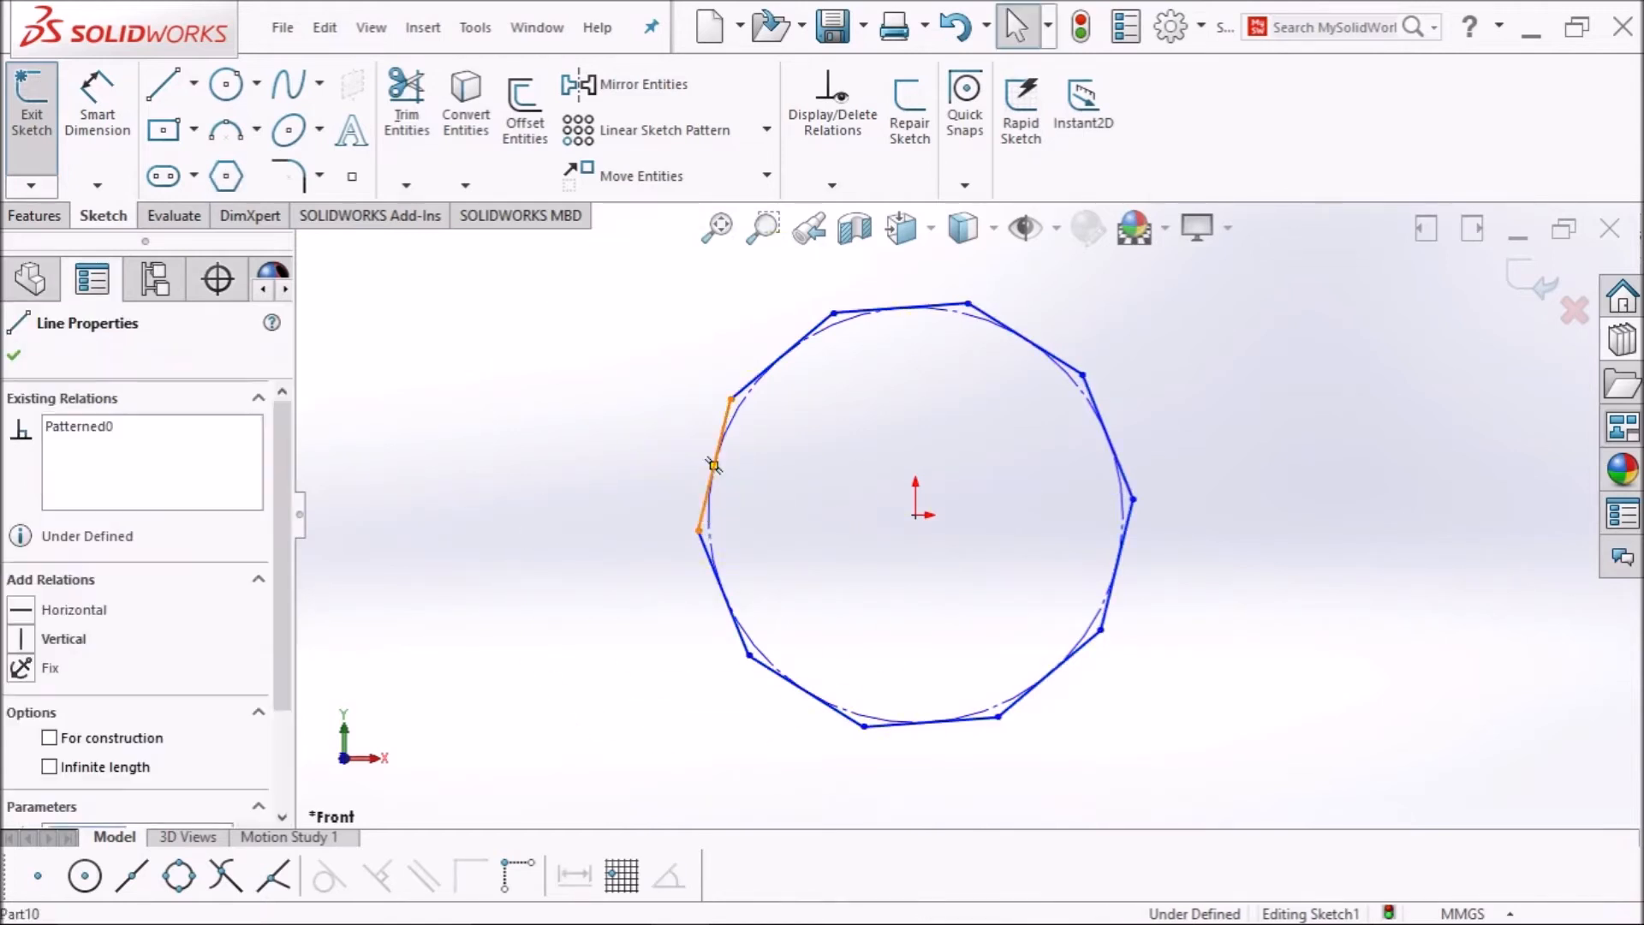
left_click(20, 639)
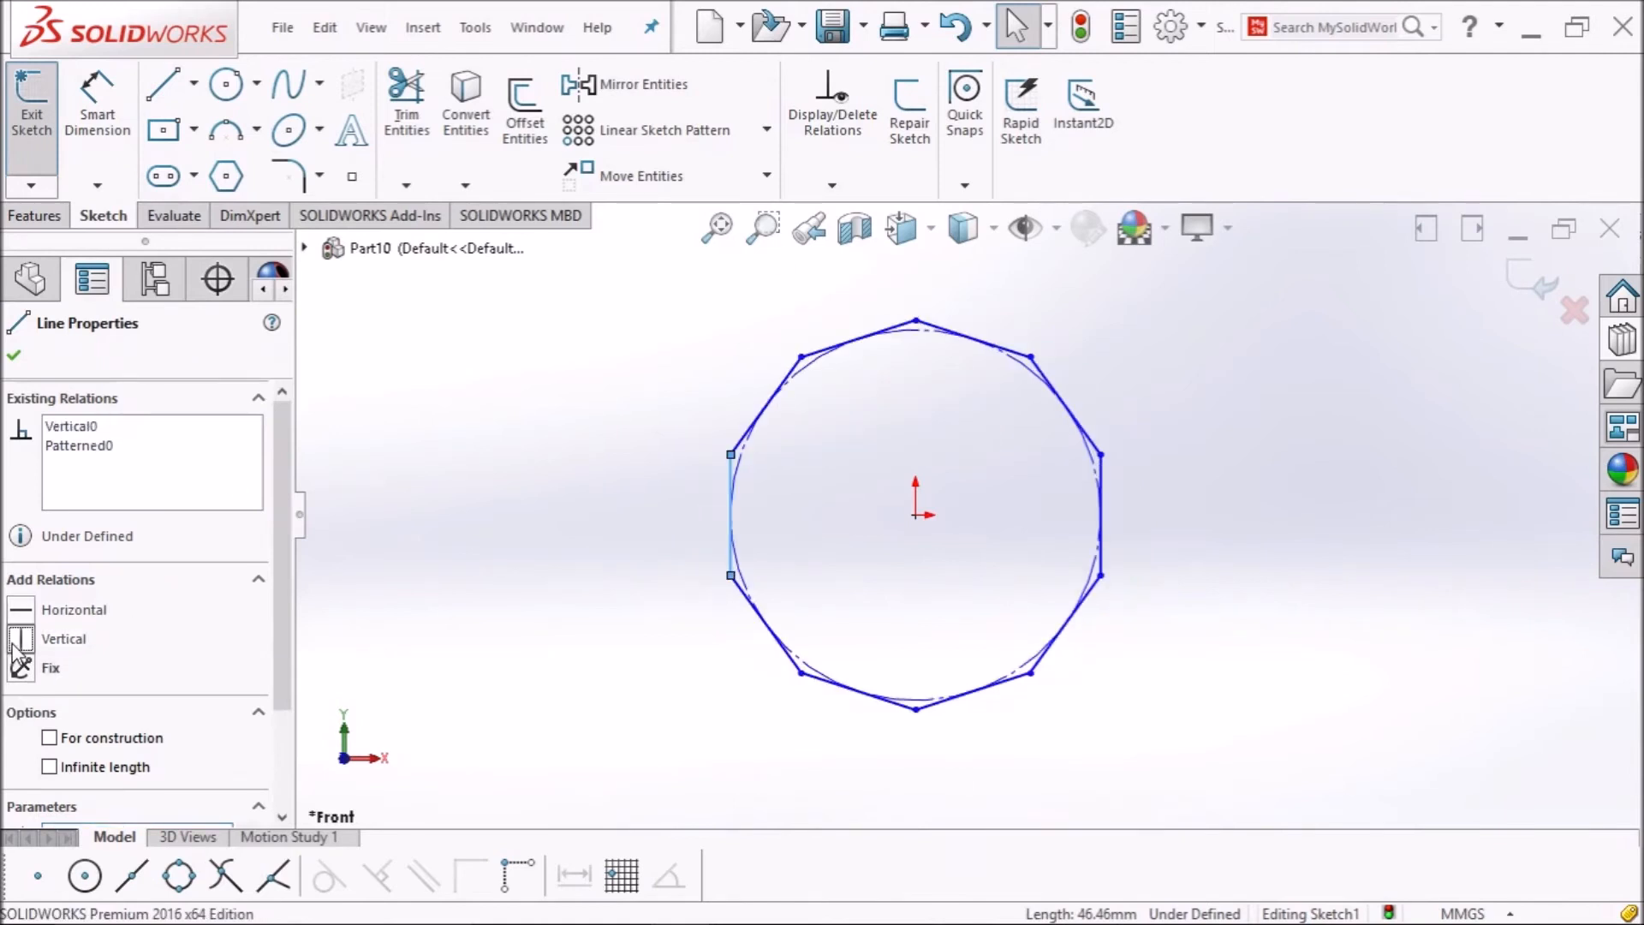
Dimension the polygon's vertical left side to 40 mm and exit the sketch.
left_click(96, 119)
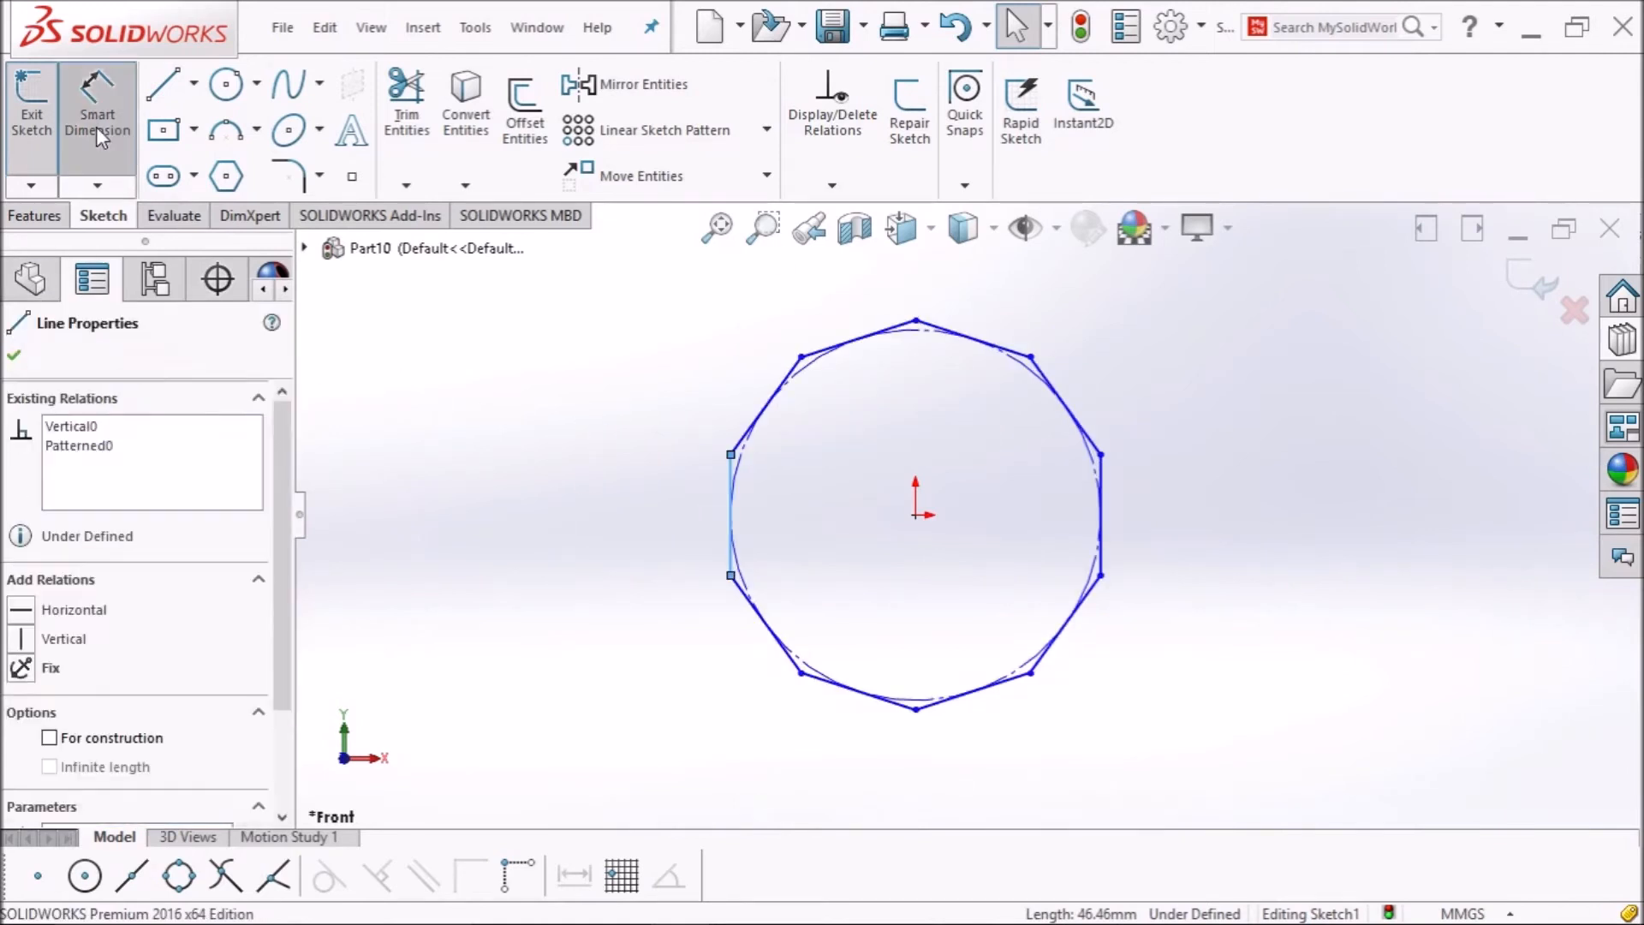
left_click(675, 542)
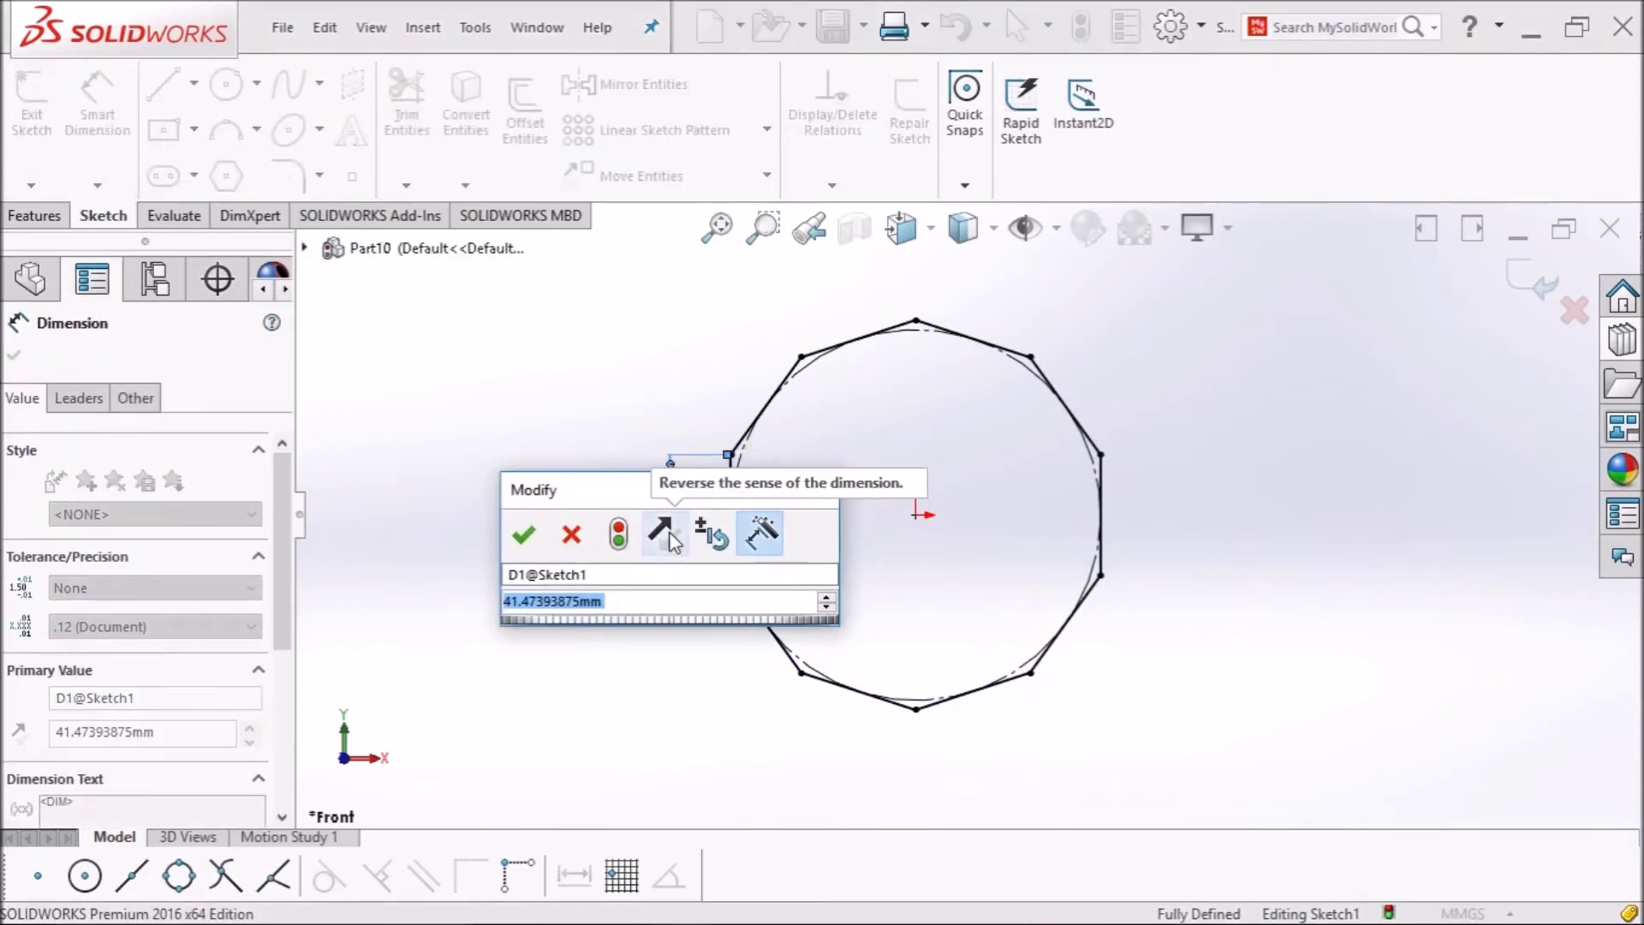
type("40")
key("Return")
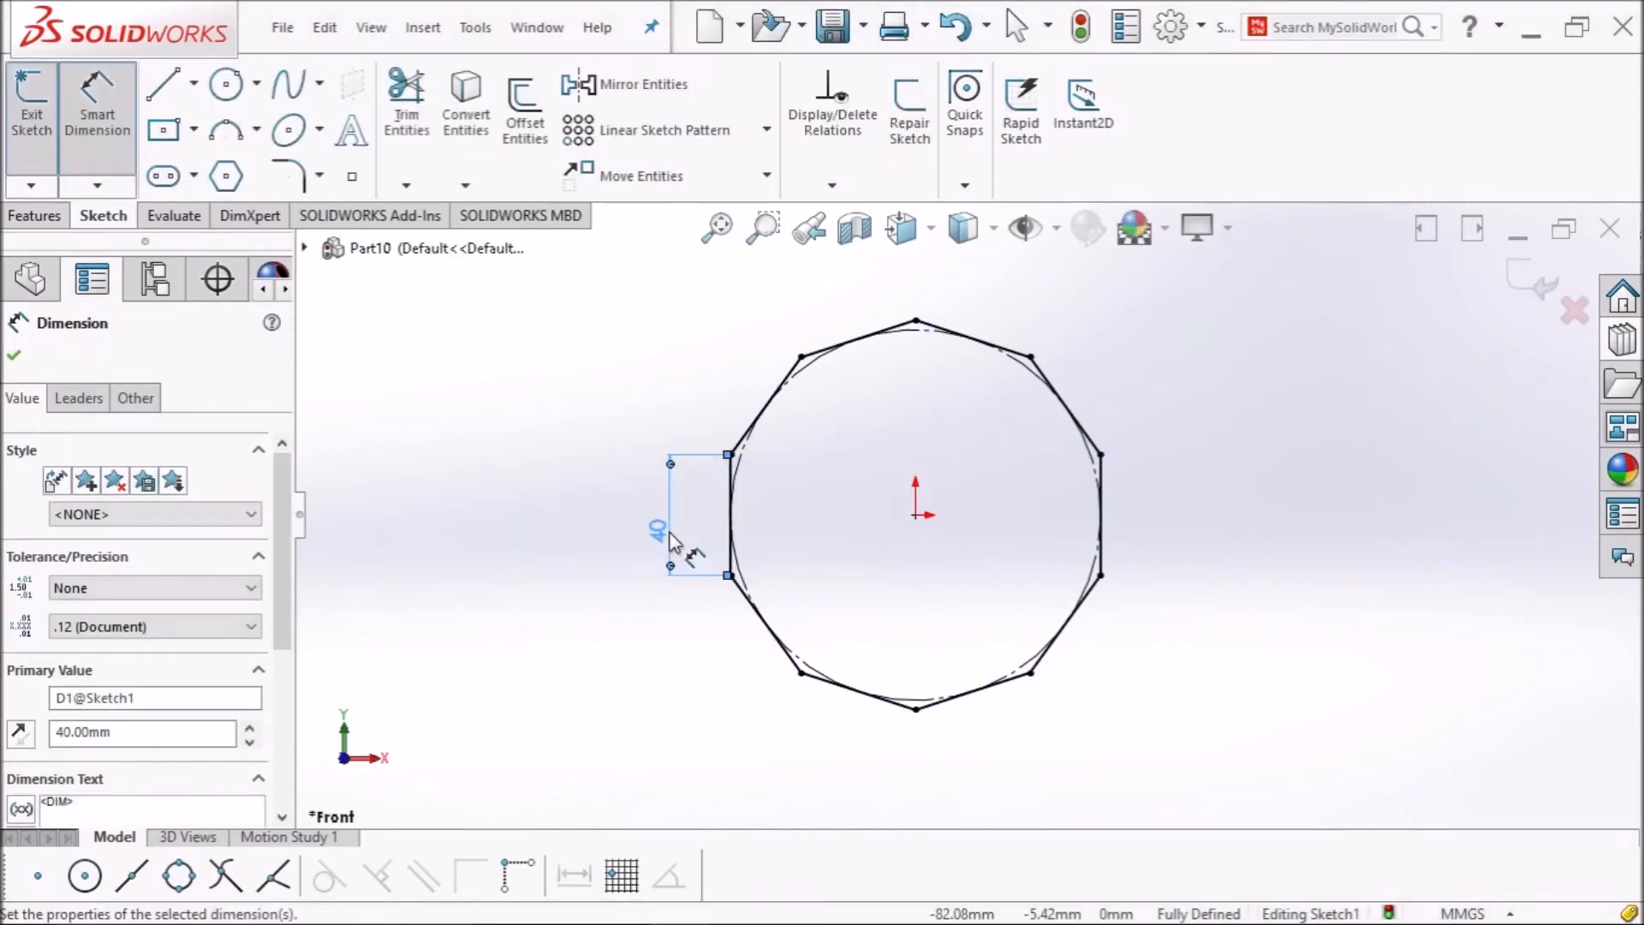
left_click(14, 356)
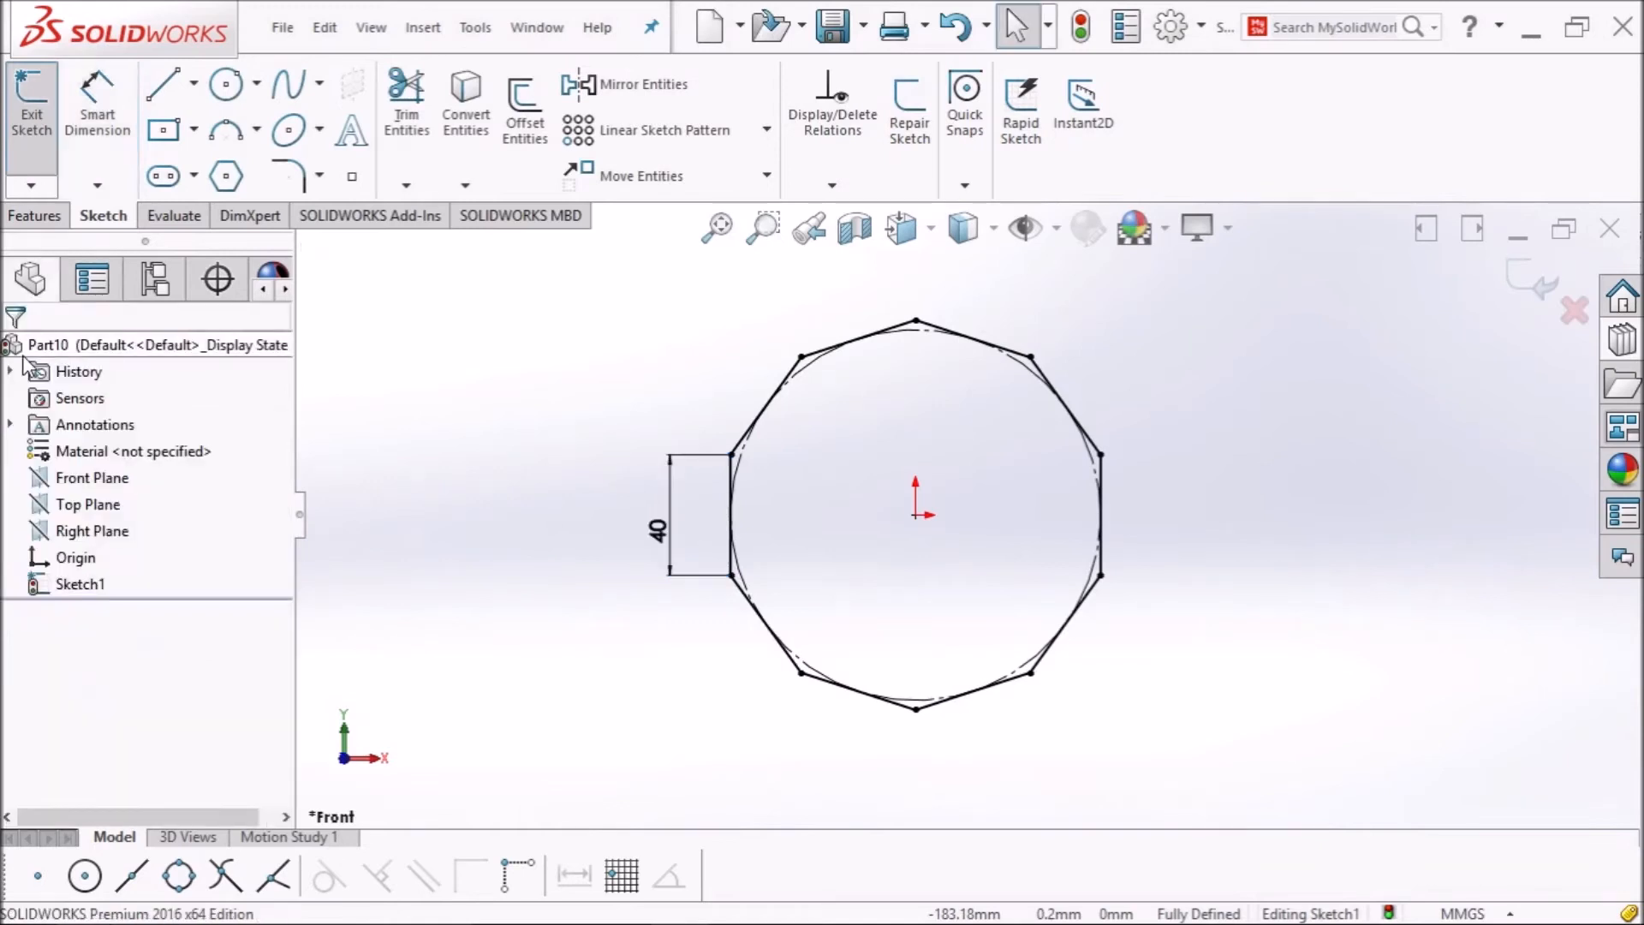
left_click(28, 96)
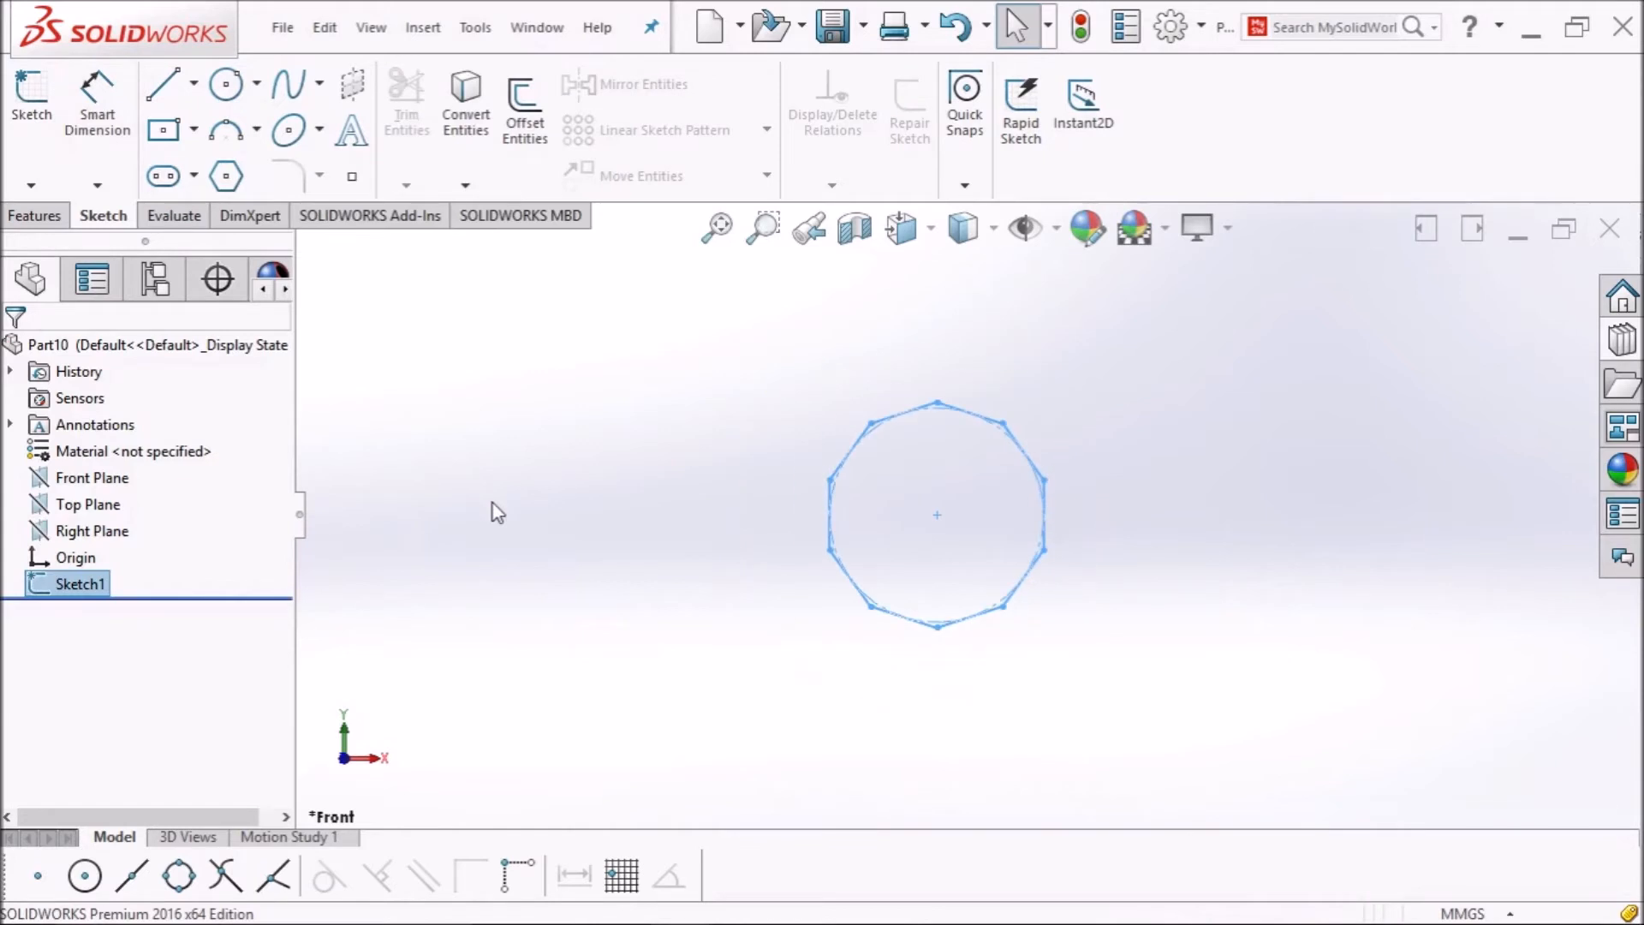
Create a reference plane offset 100 mm from the Front Plane with the offset direction flipped.
middle_click_drag(612, 538, 663, 543)
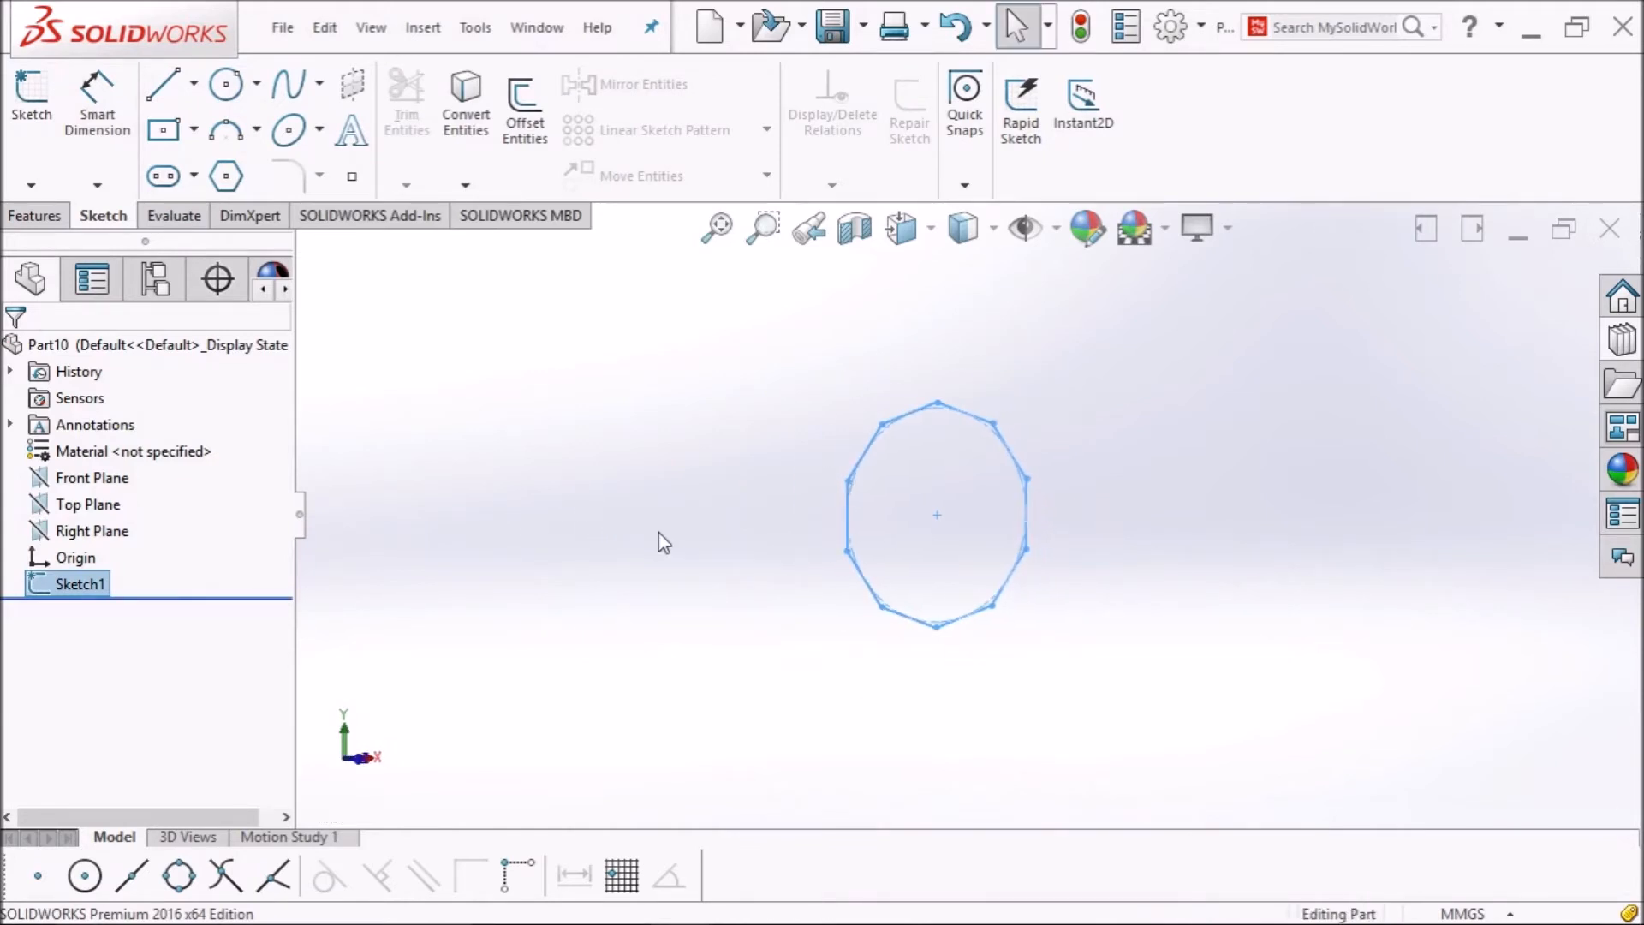
left_click(120, 477)
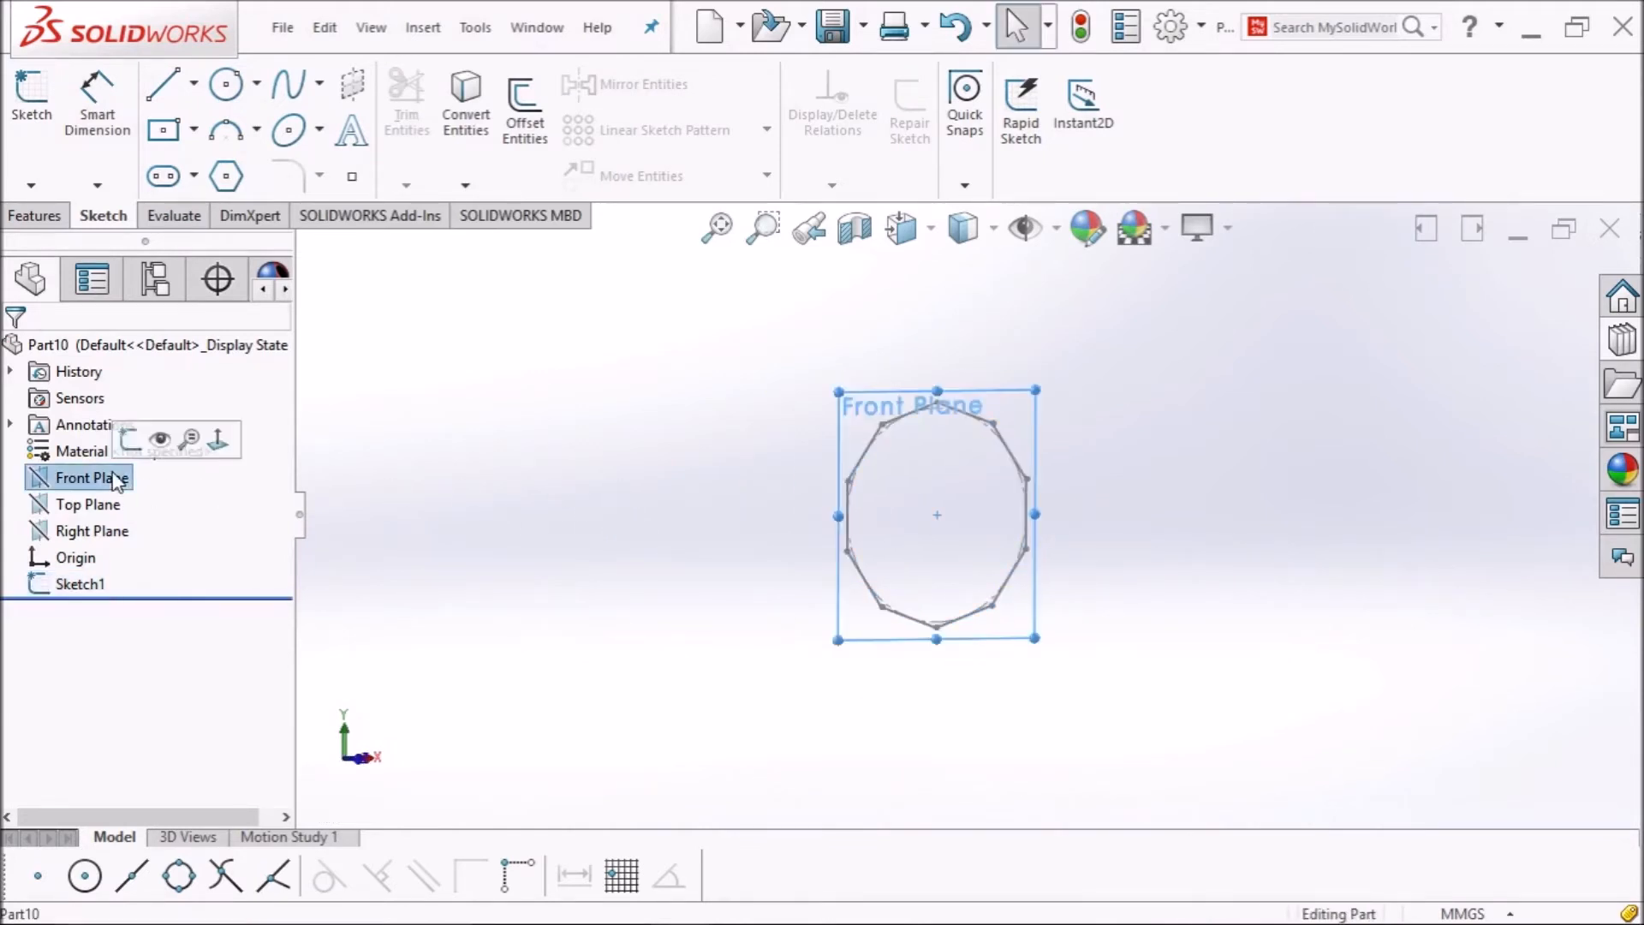
middle_click_drag(1127, 605, 1163, 555)
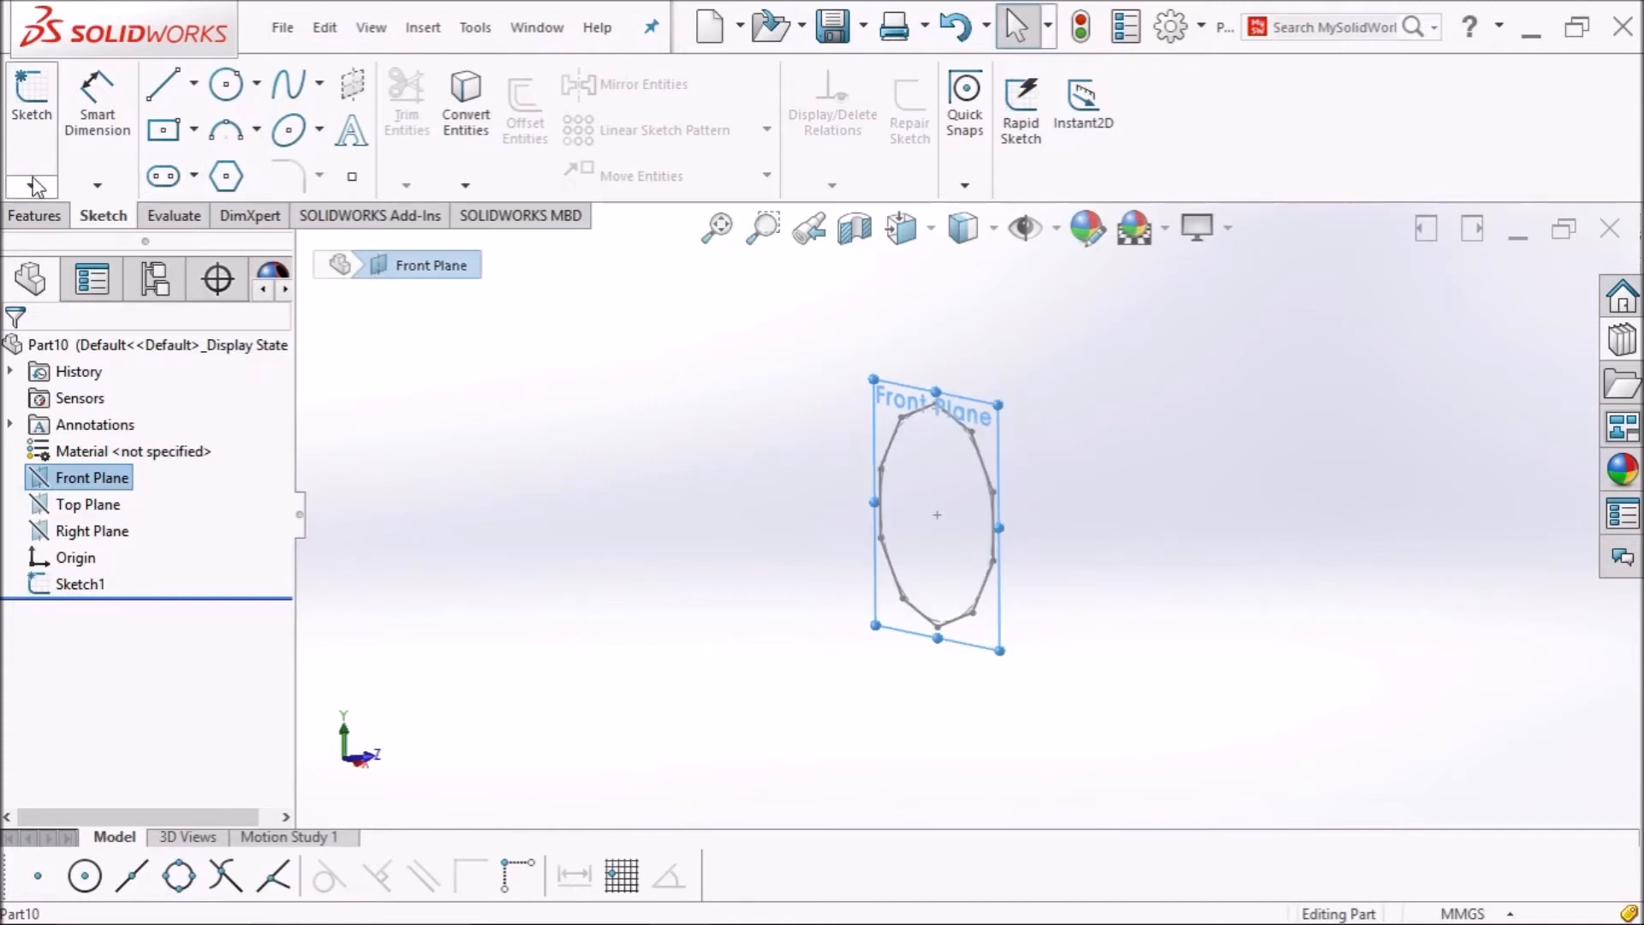
left_click(39, 217)
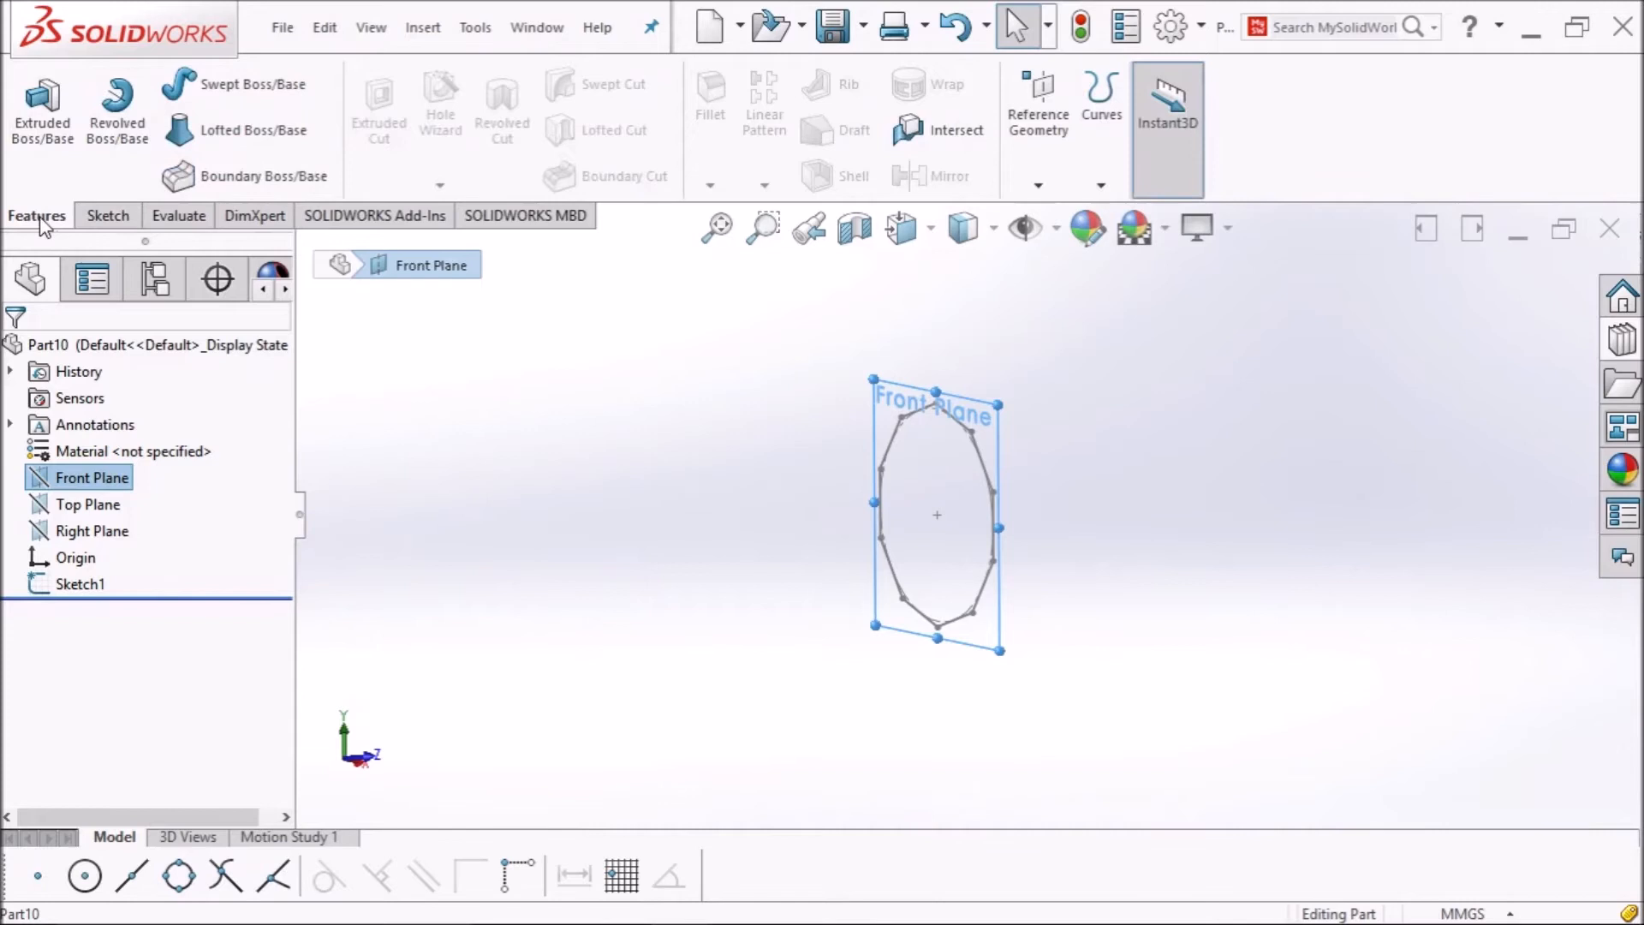
left_click(1037, 185)
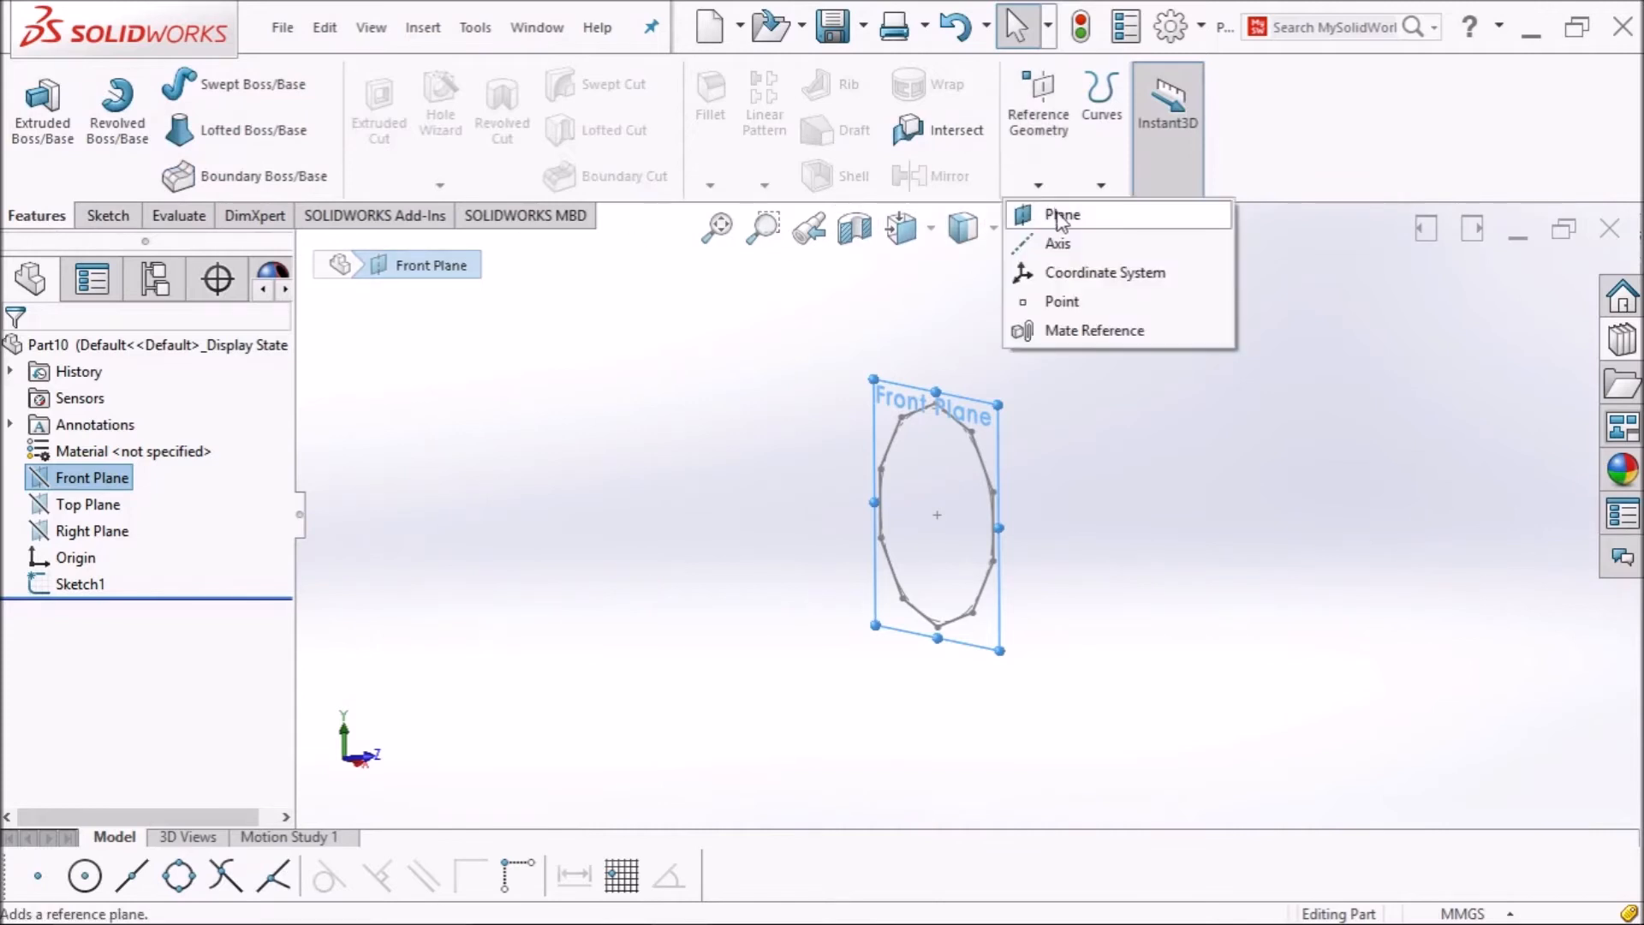
left_click(1053, 216)
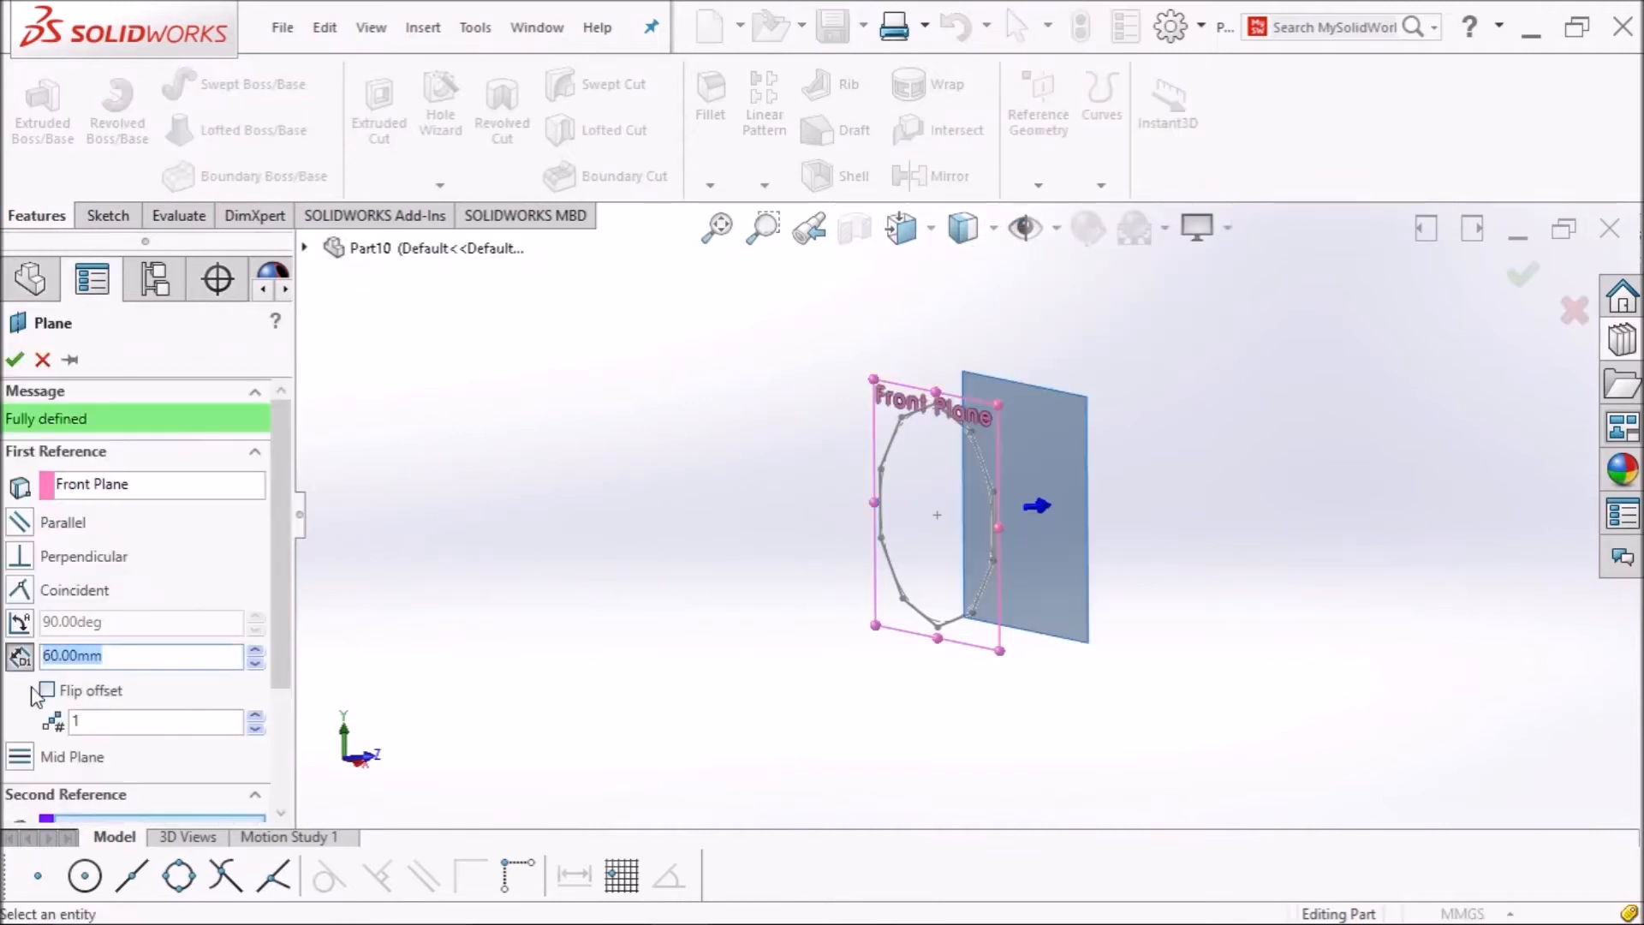
type("100")
key("Return")
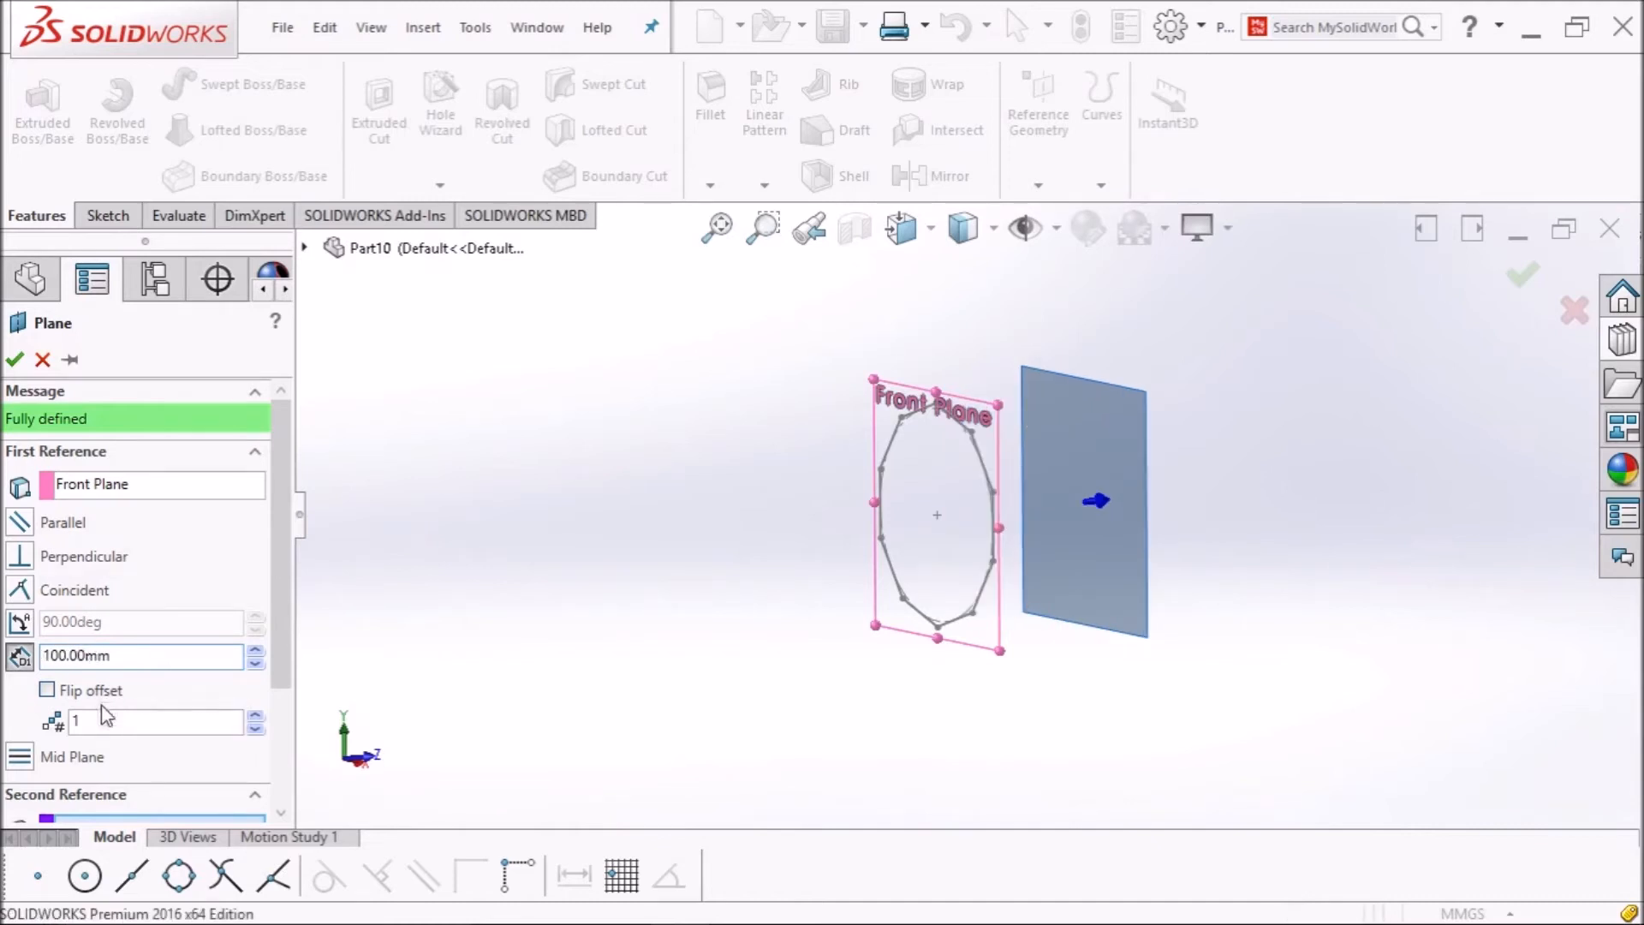
left_click(47, 690)
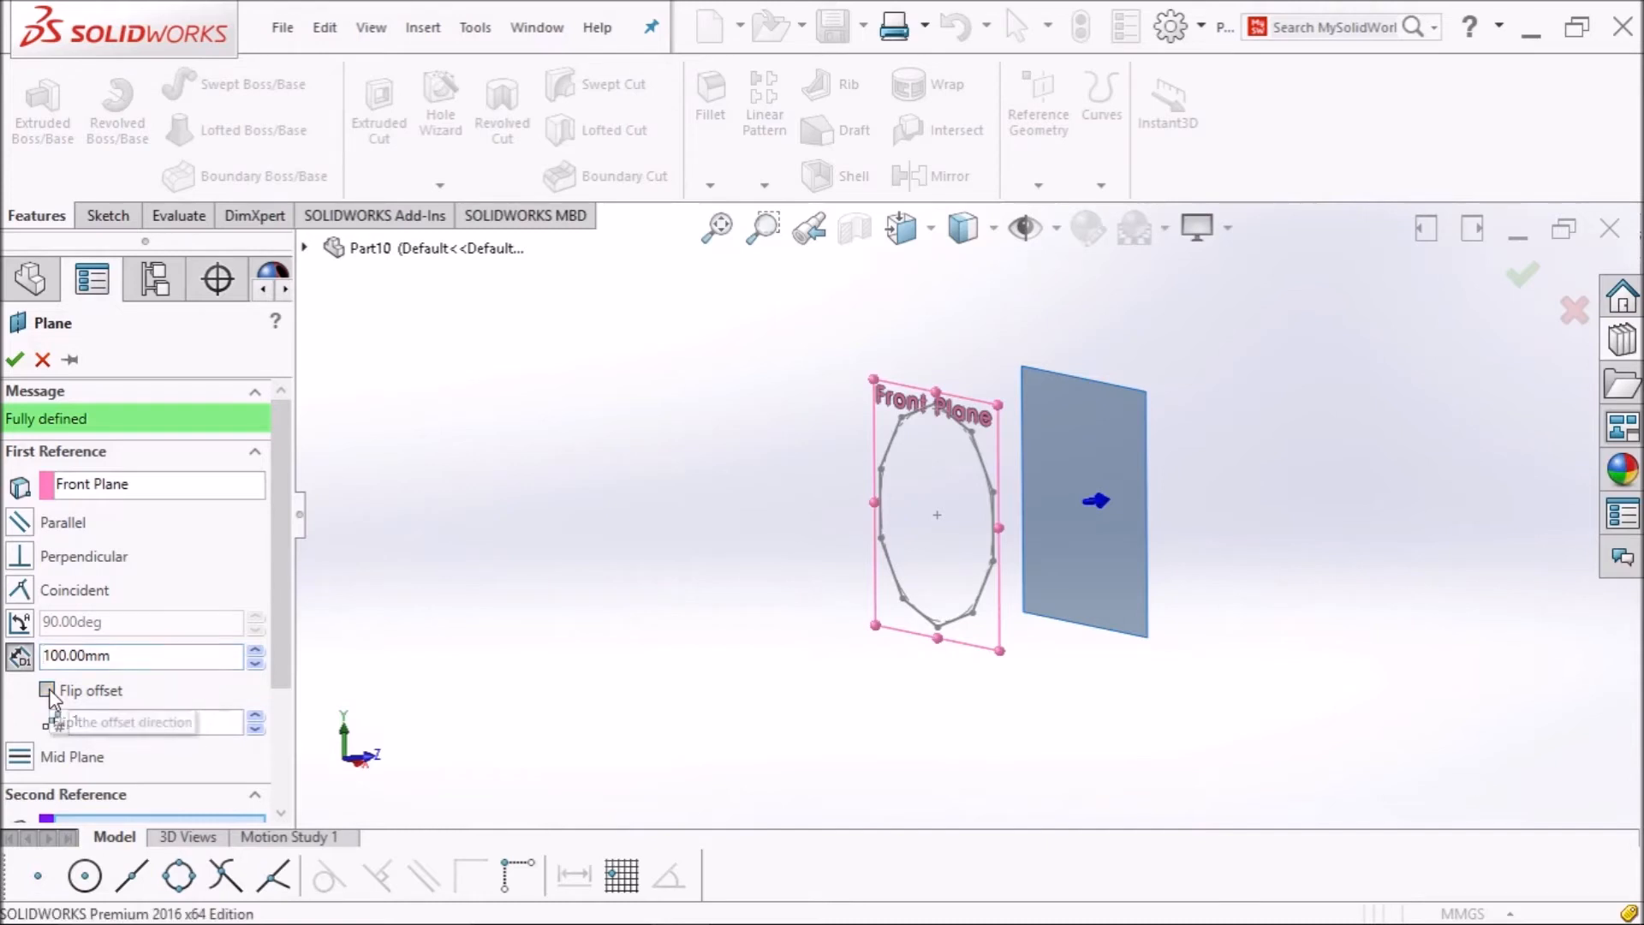
left_click(15, 359)
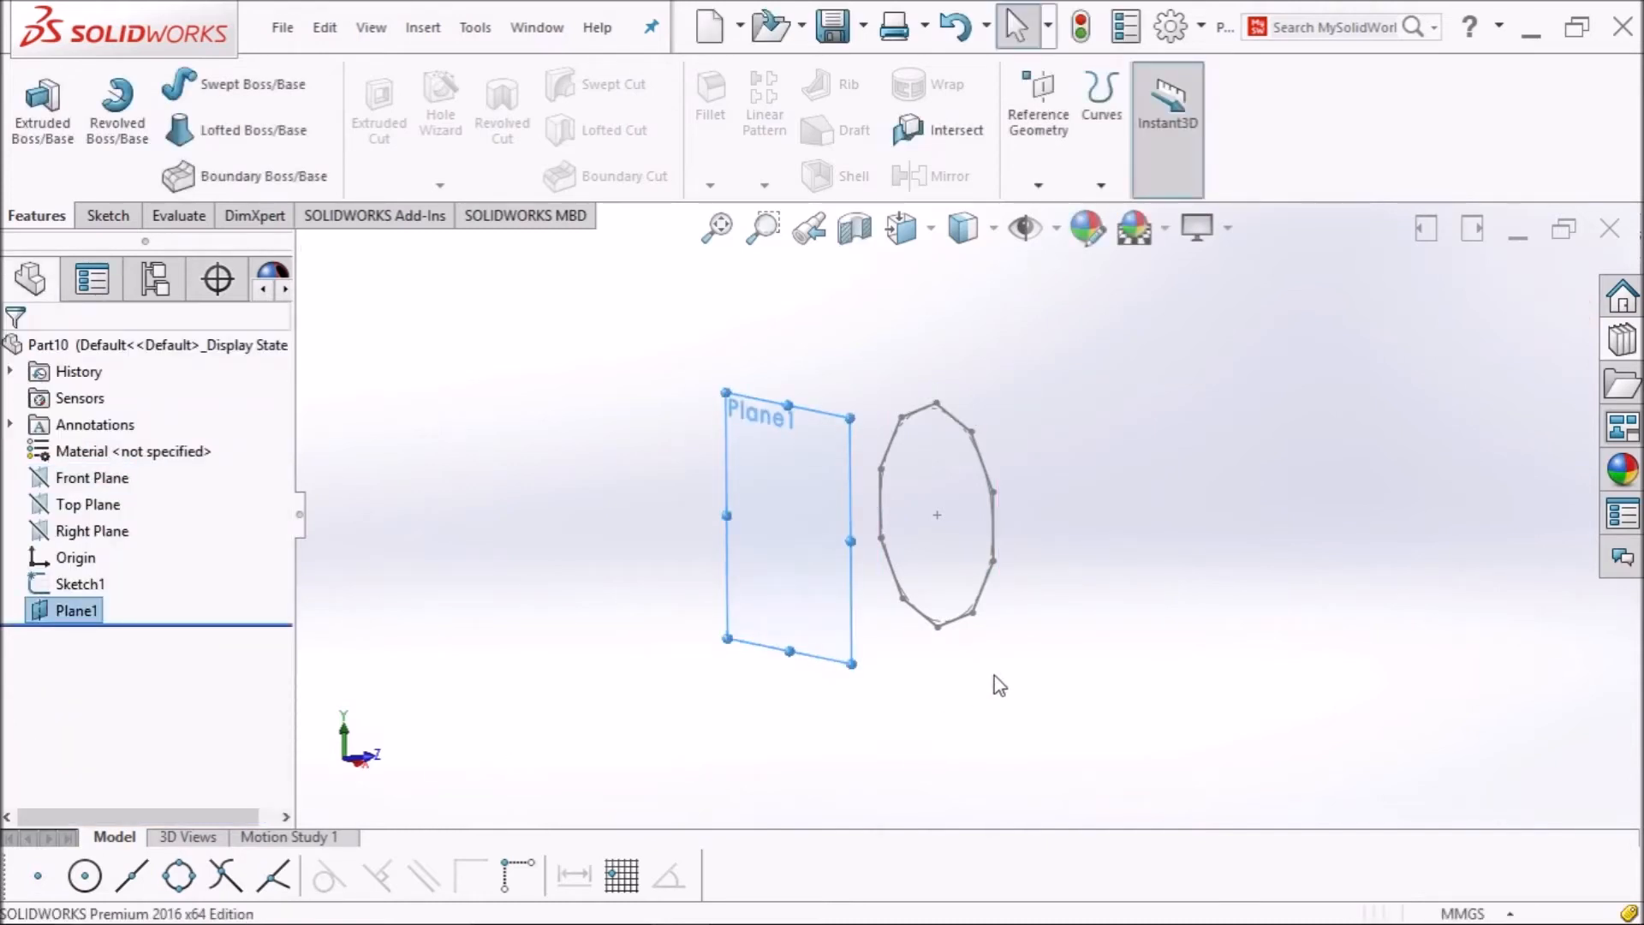
Start a new sketch on the plane offset 100 mm from the Front Plane.
middle_click_drag(994, 675, 1013, 611)
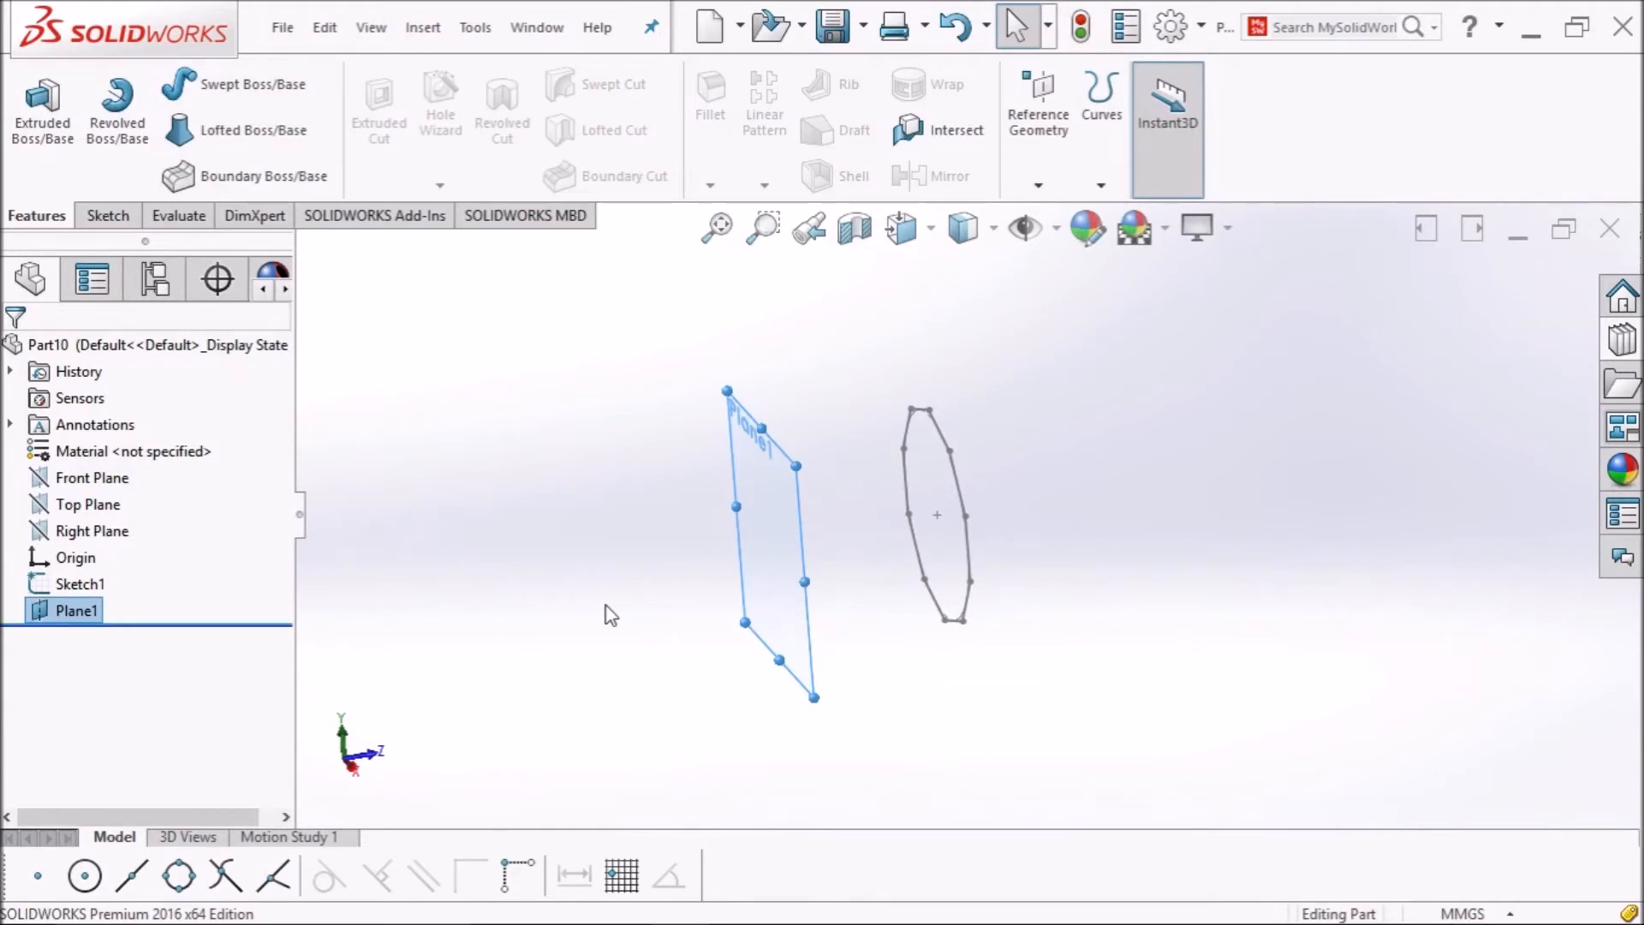
left_click(103, 214)
left_click(32, 103)
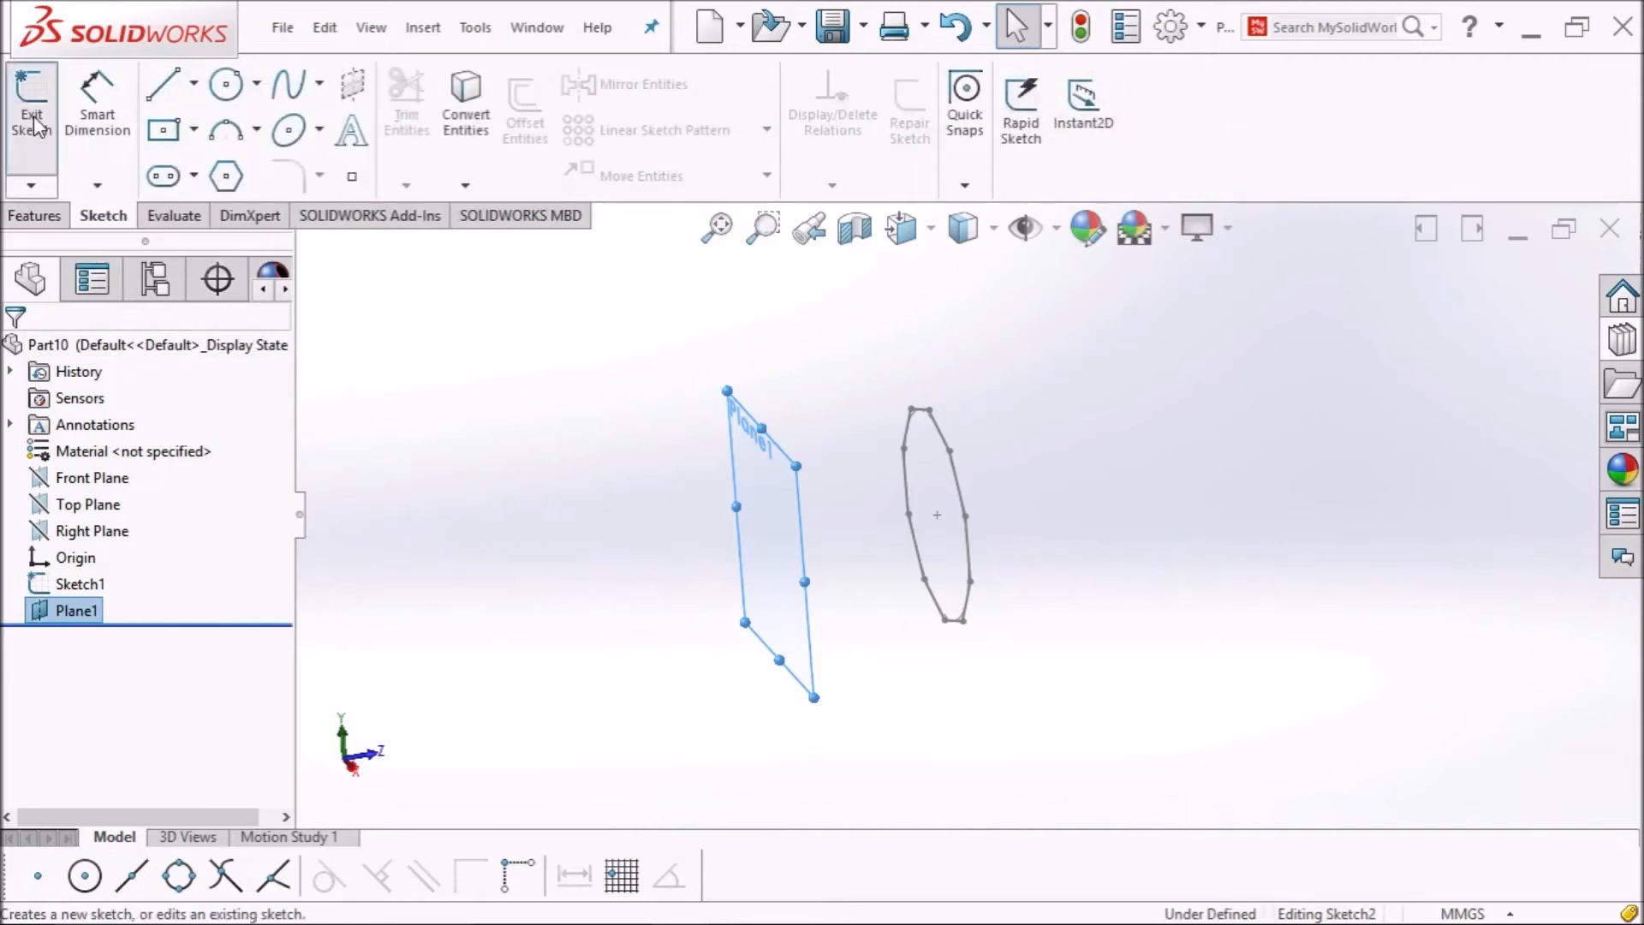
left_click(931, 230)
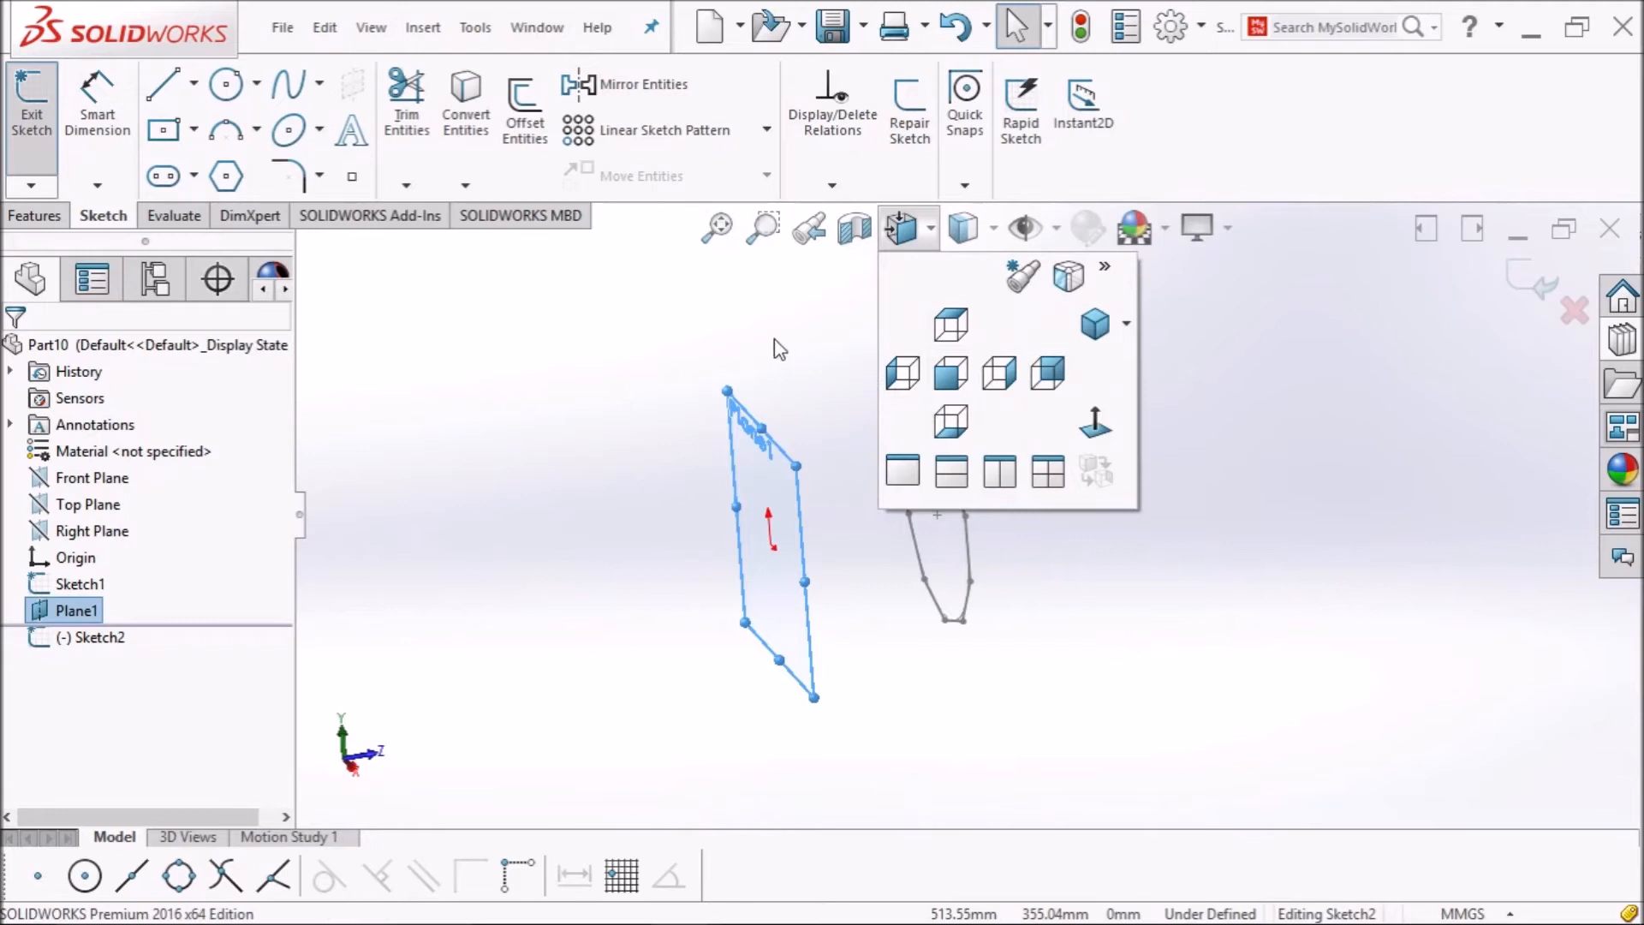
left_click(226, 84)
middle_click_drag(718, 471, 714, 513)
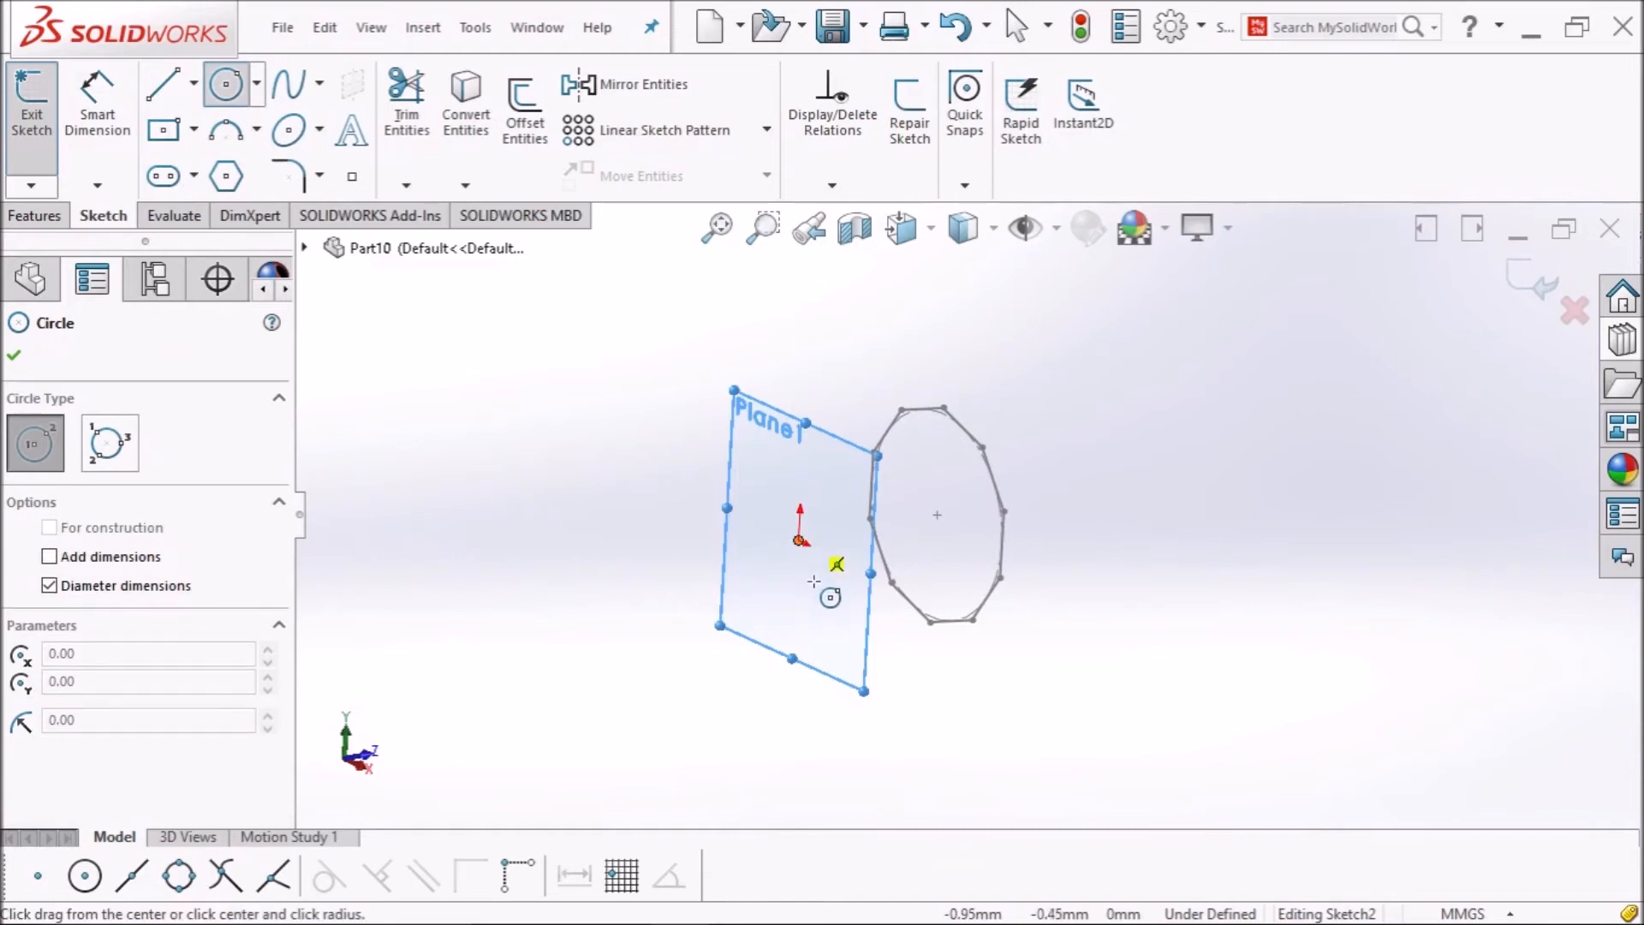
left_click(798, 540)
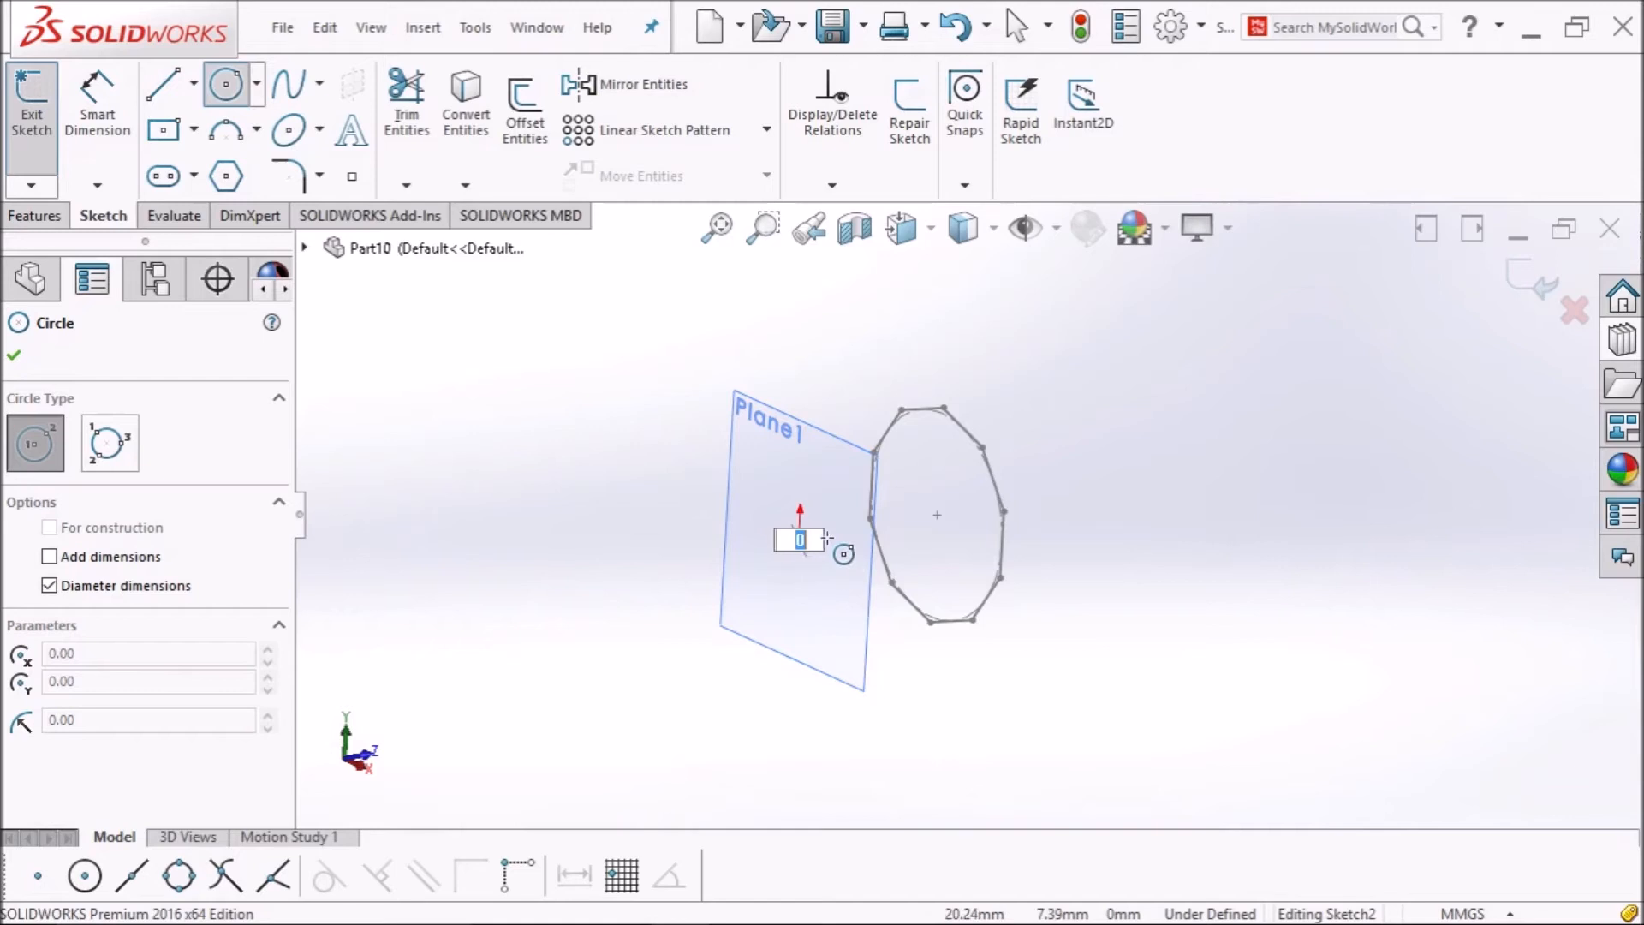
key("Escape")
Draw a circle about 71 mm in diameter on the offset plane, centred on the origin.
scroll(801, 543, "down", 1)
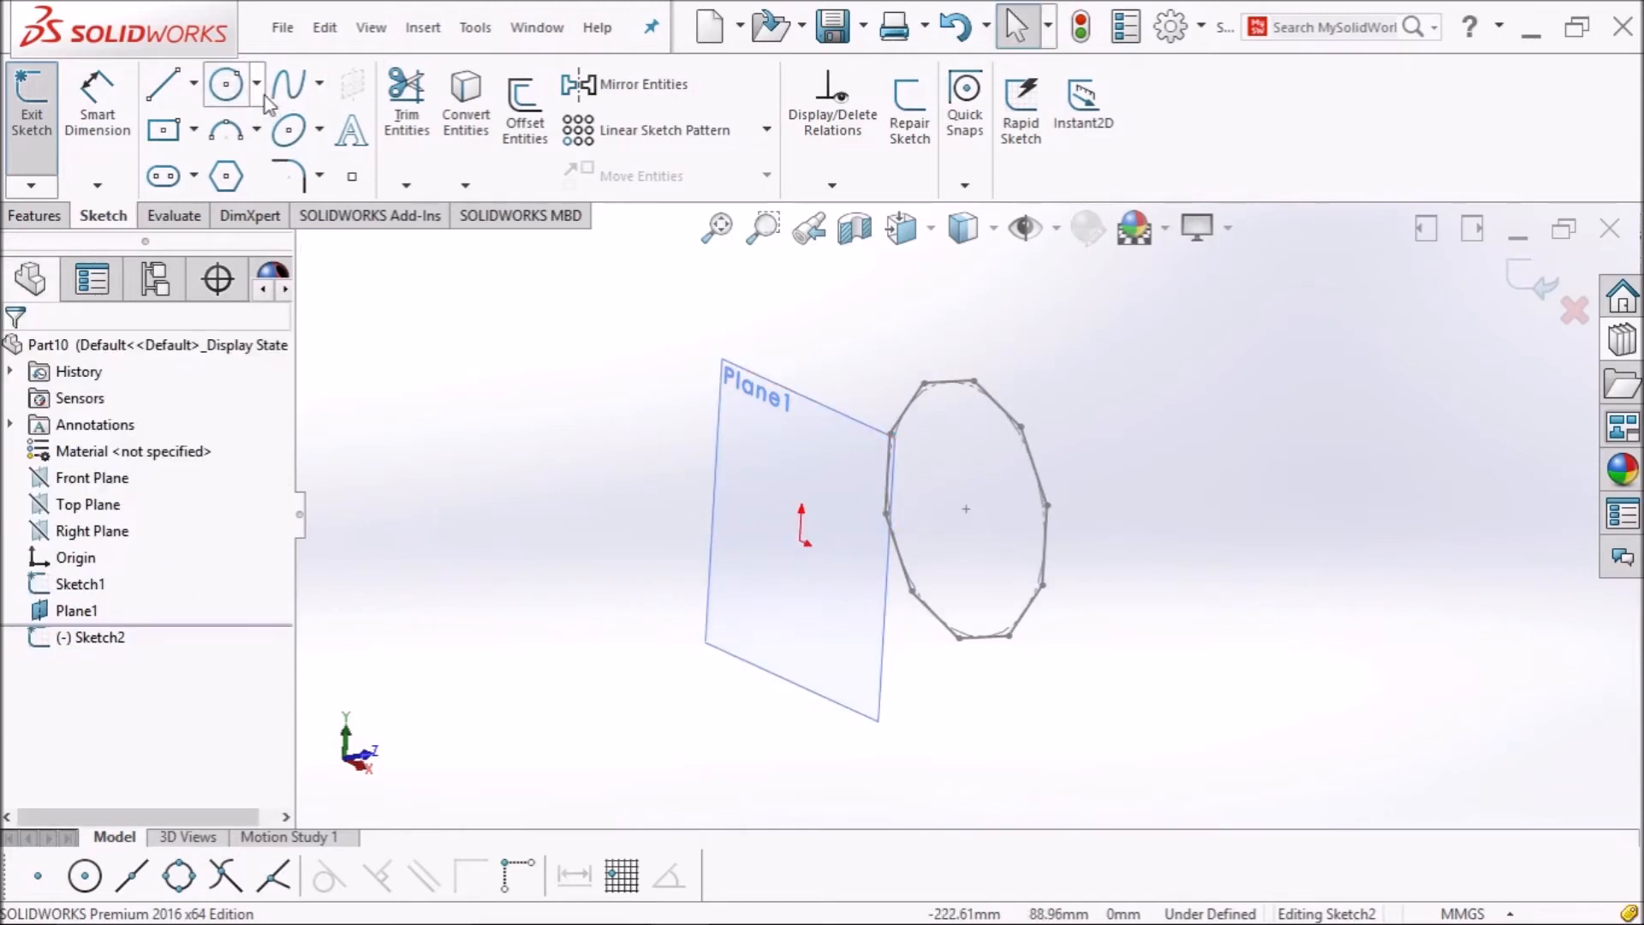
left_click(227, 84)
scroll(844, 483, "down", 3)
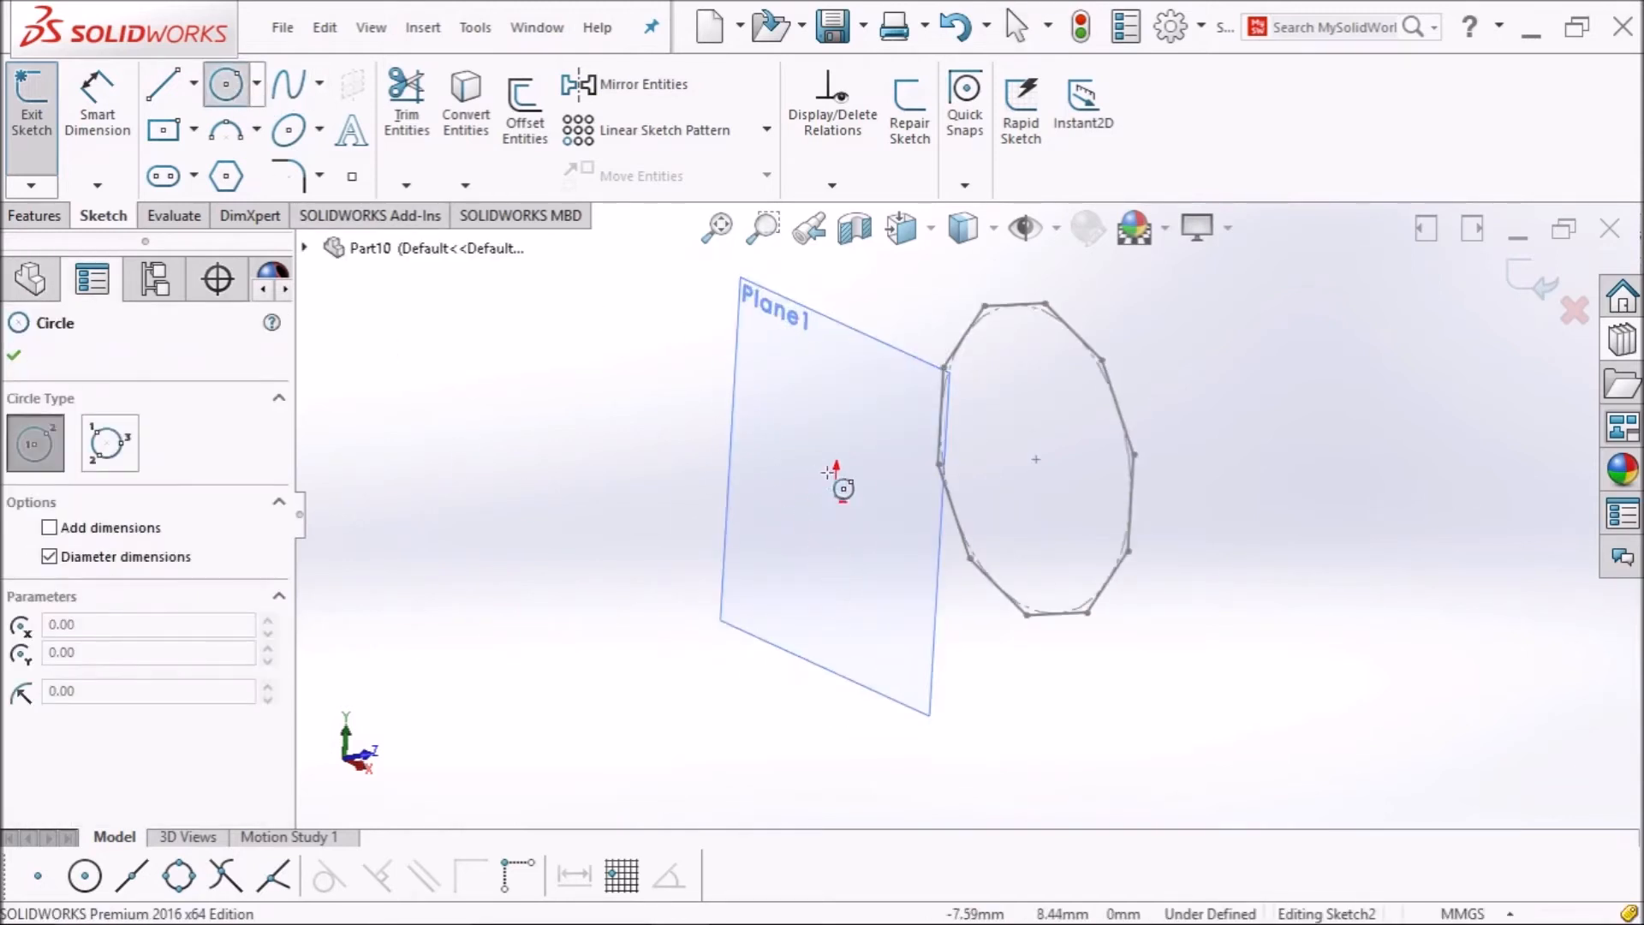
left_click(856, 506)
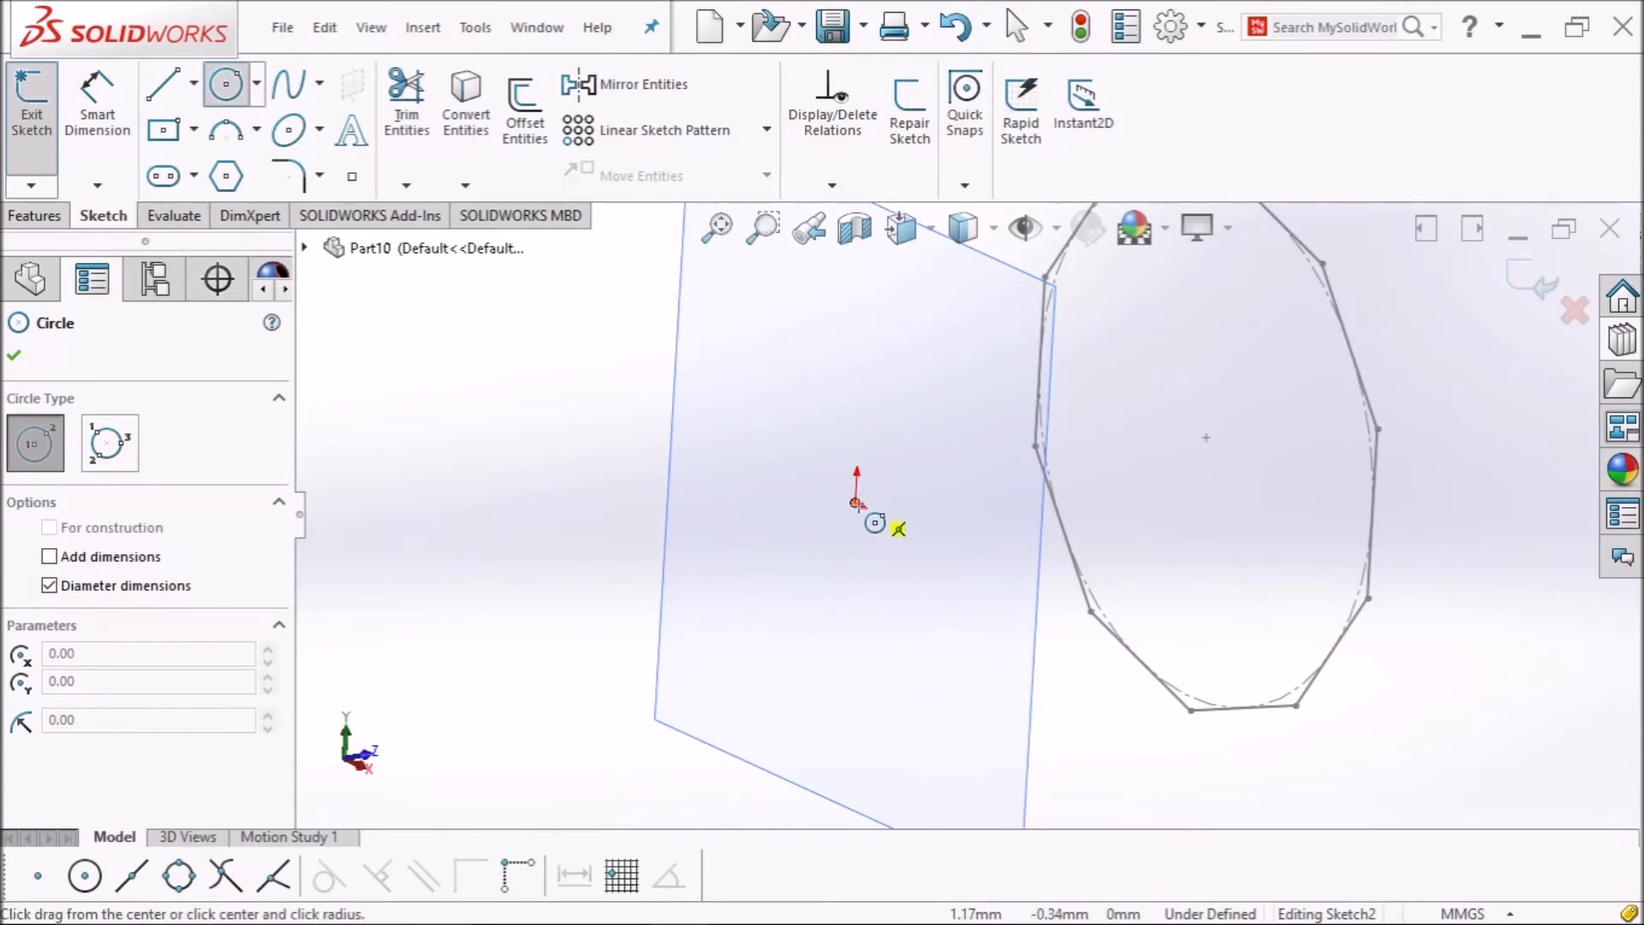
left_click(930, 651)
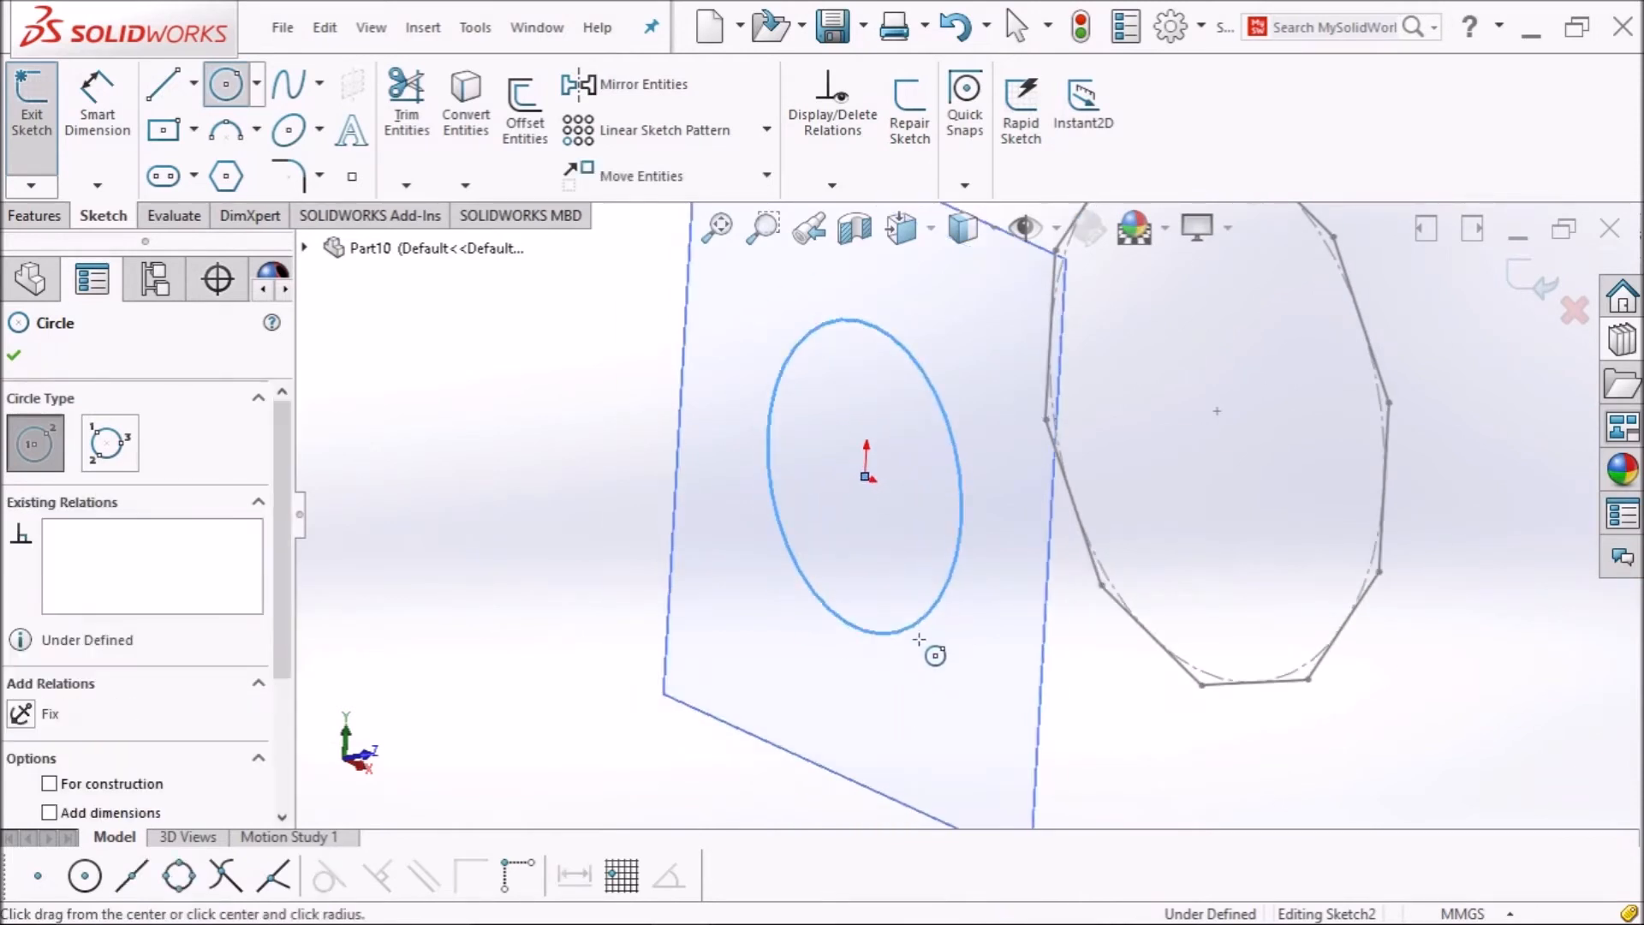
Dimension the circle on the offset plane to a diameter of 60 mm.
left_click(97, 107)
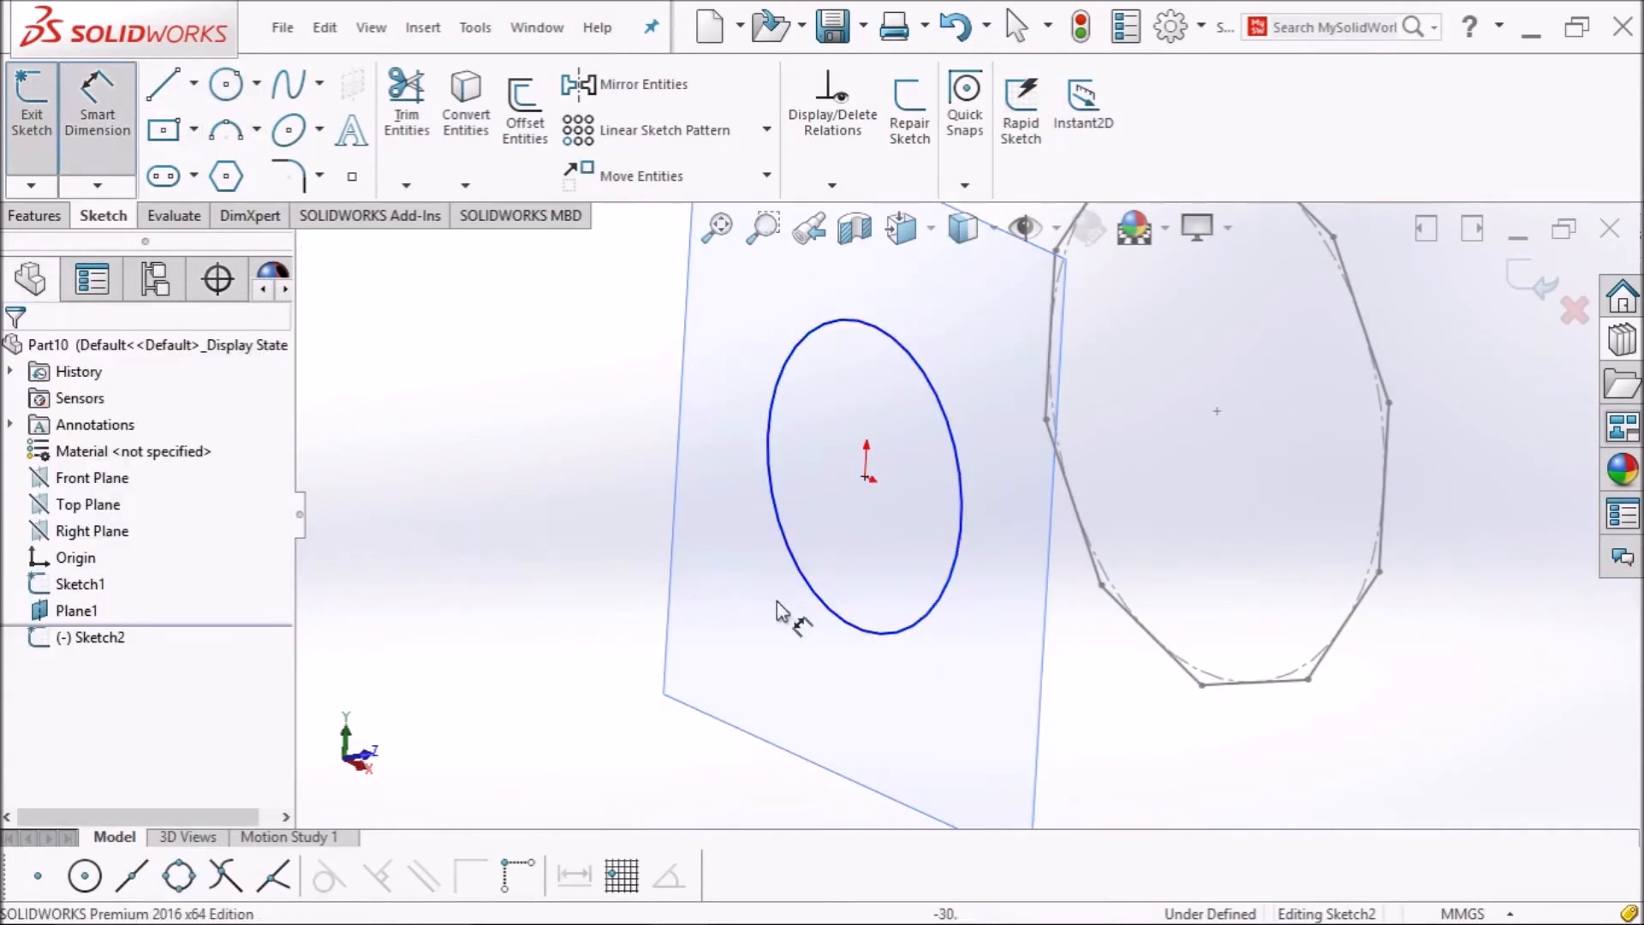
left_click(830, 617)
left_click(771, 648)
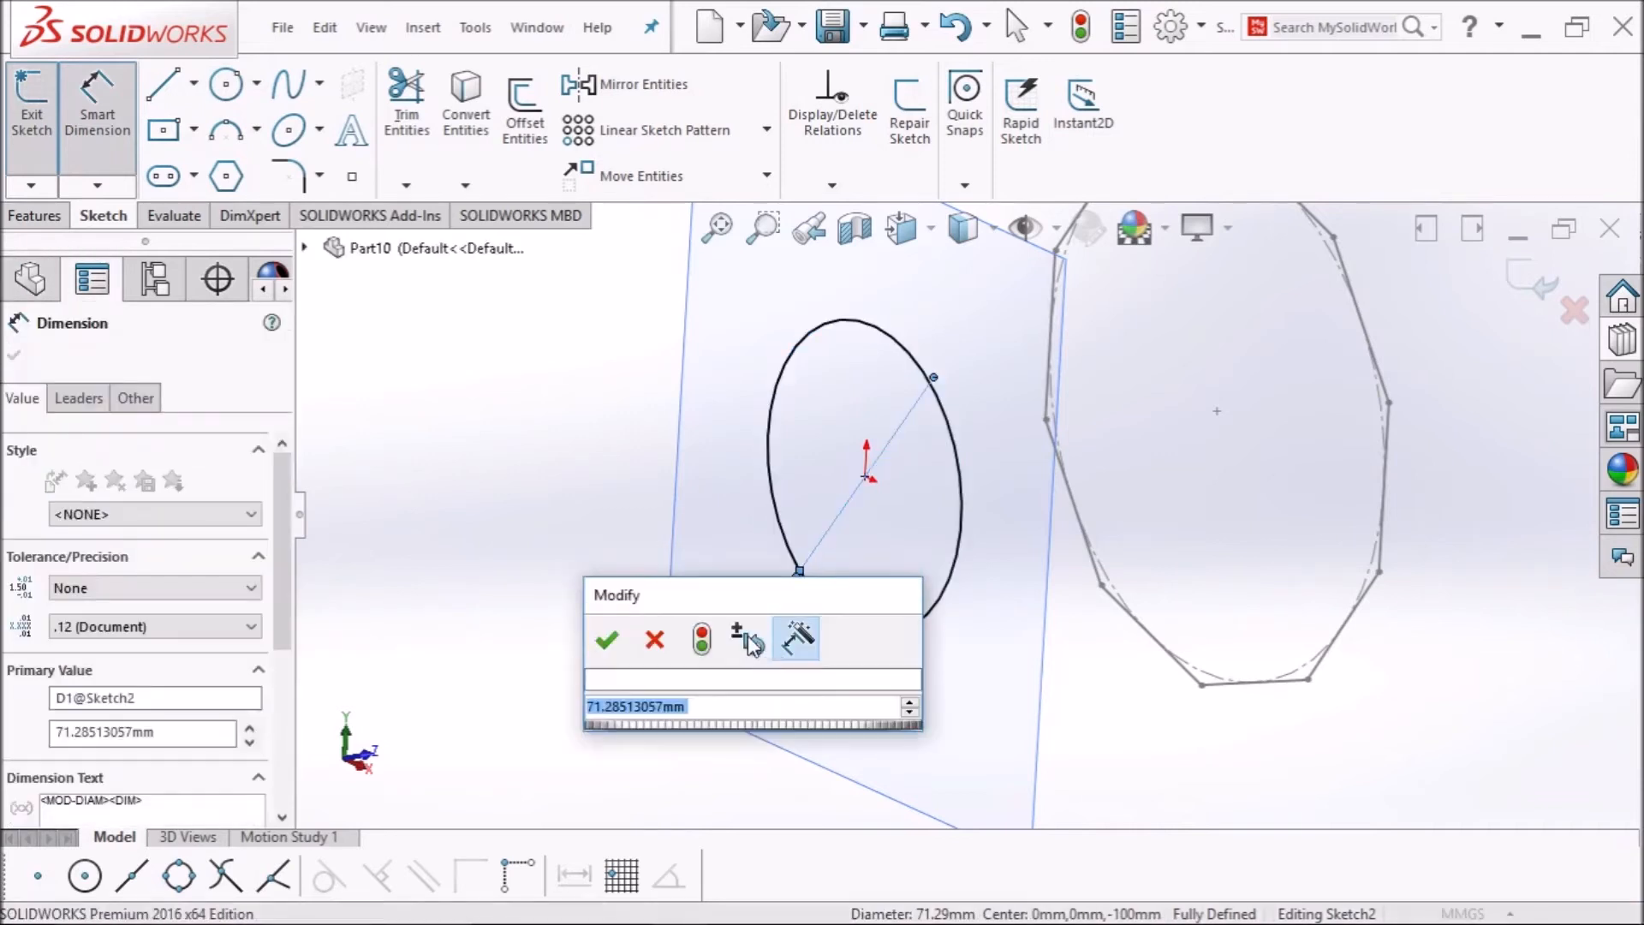
type("60")
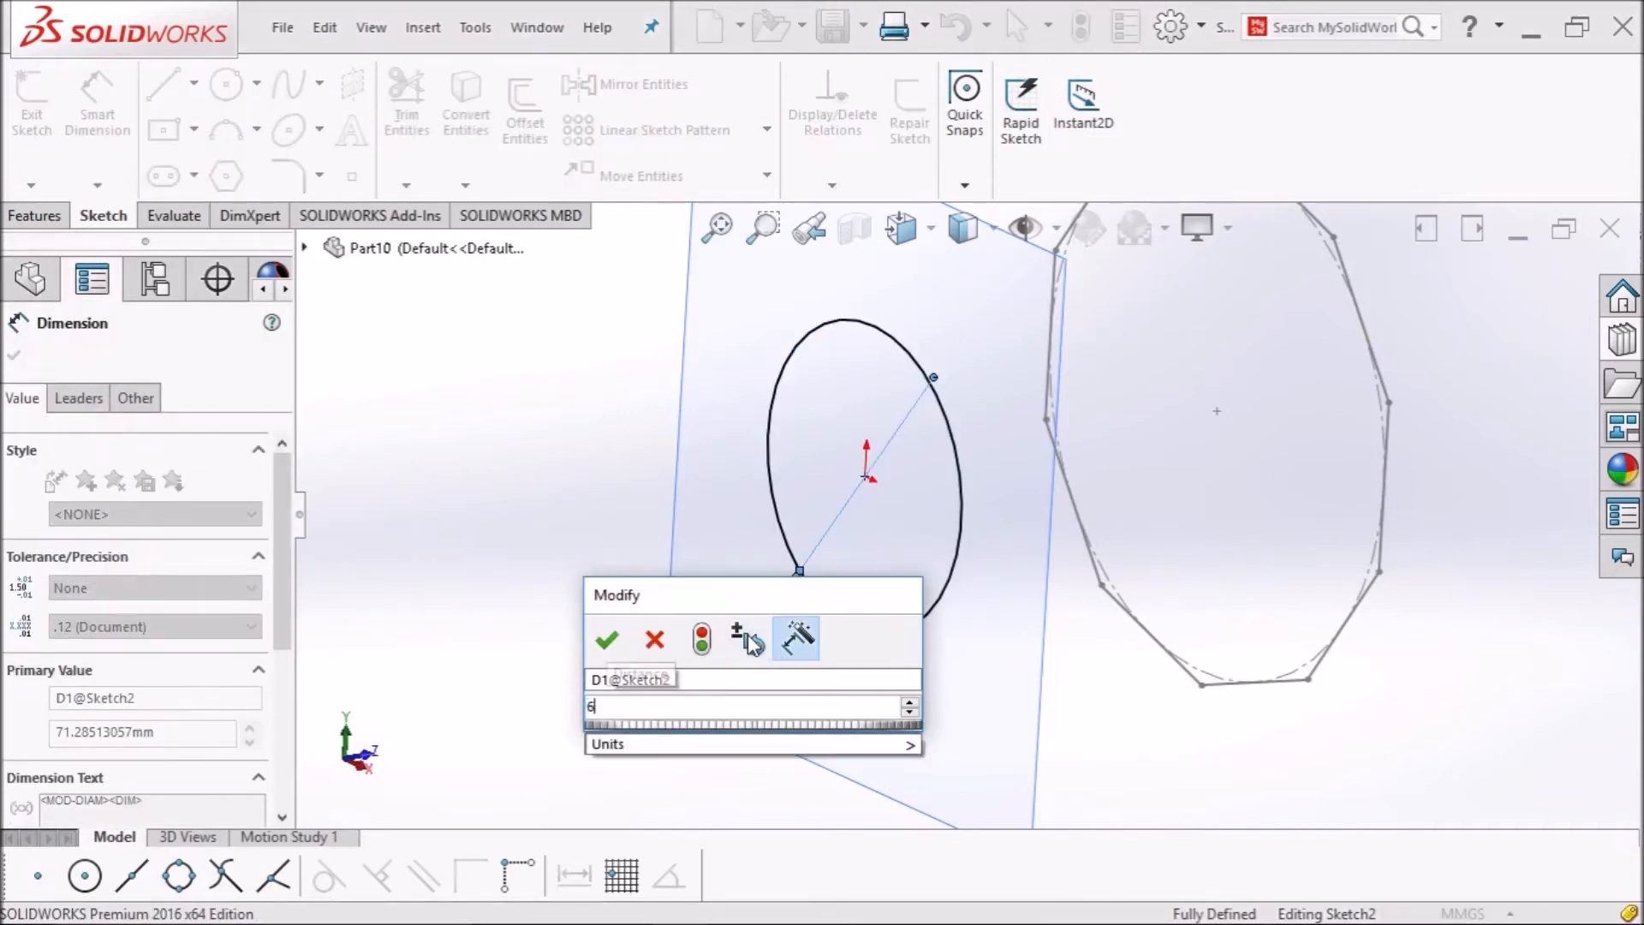
key("Return")
key("f")
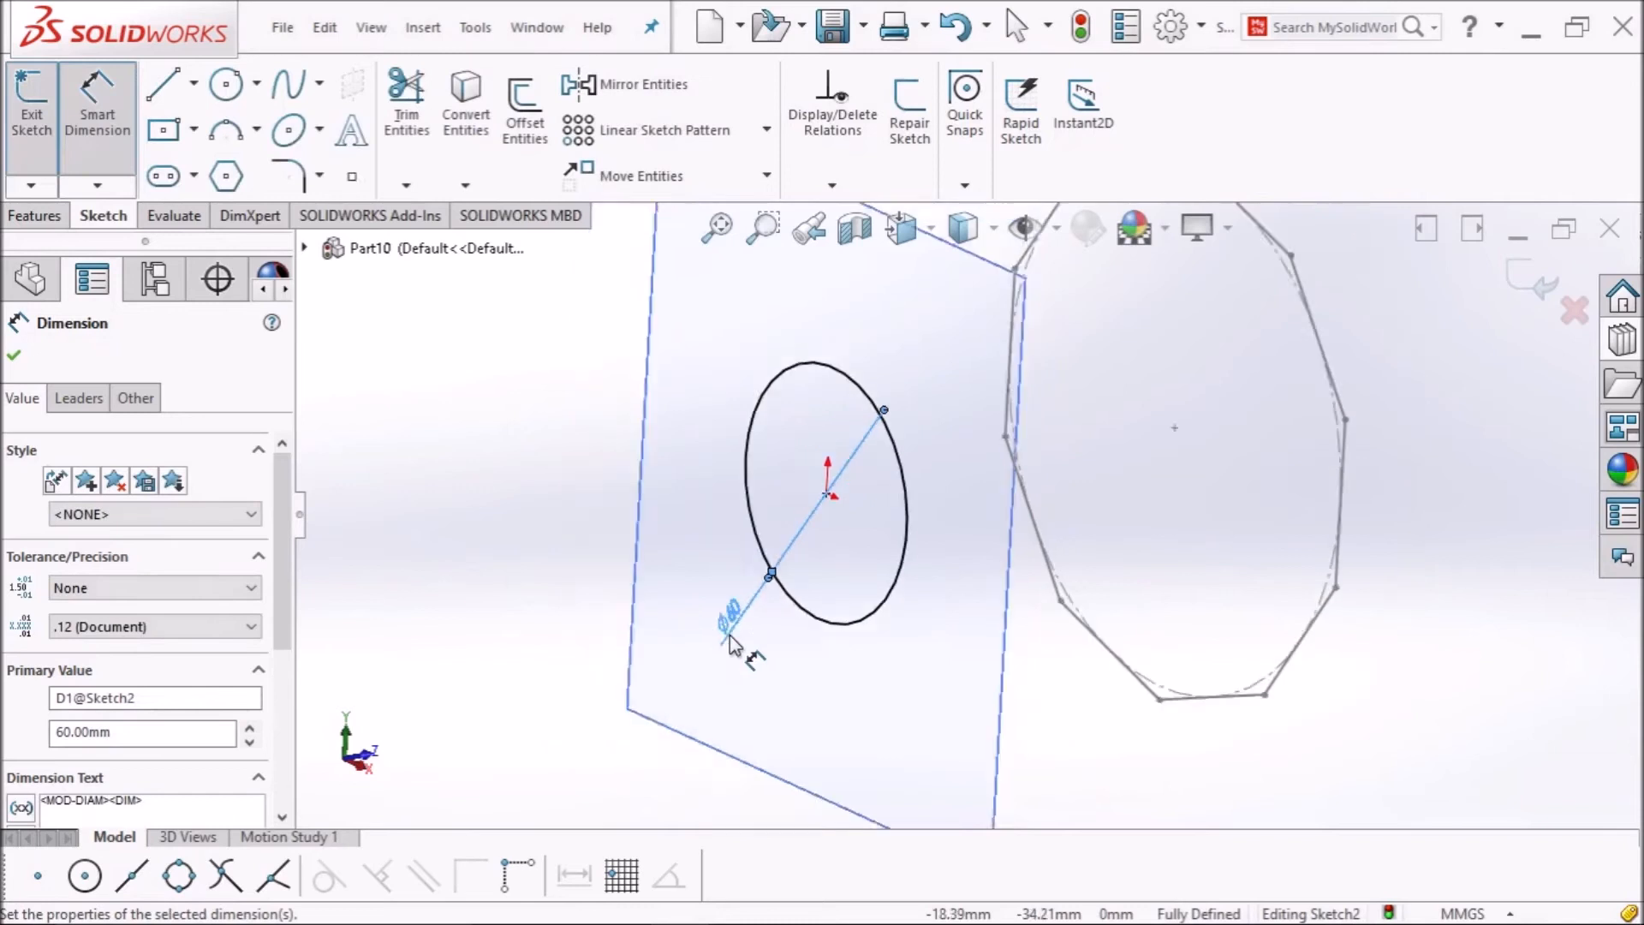
Finish the circle sketch and start a Boundary Boss/Base with the circle and the polygon as Direction 1 profiles.
left_click(31, 132)
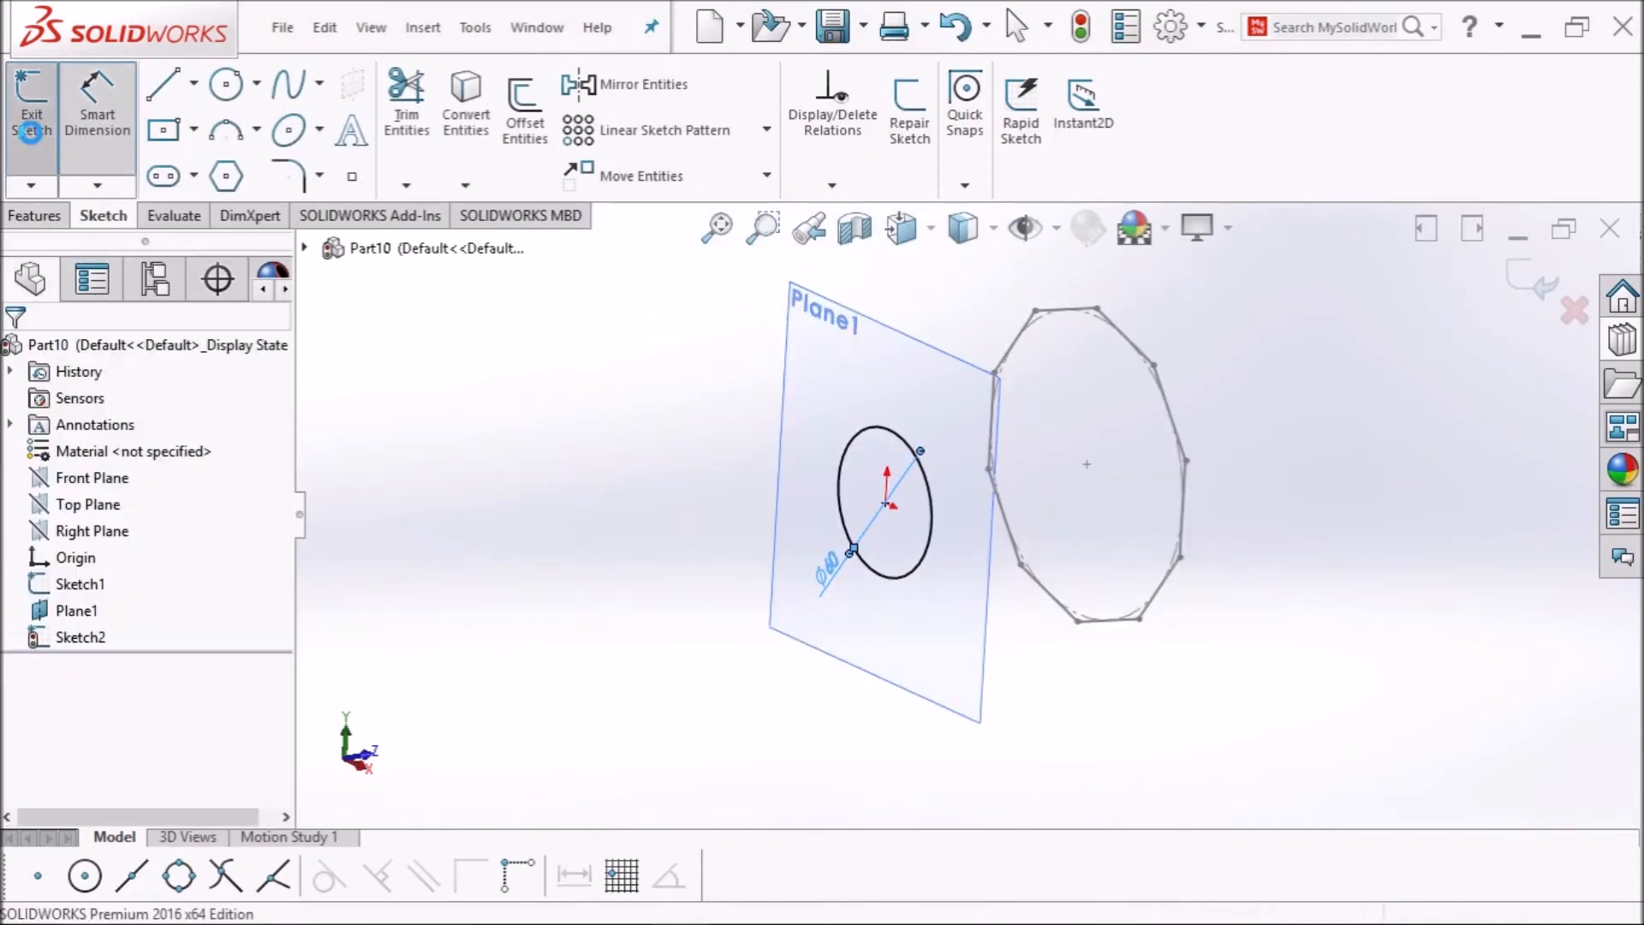
left_click(38, 217)
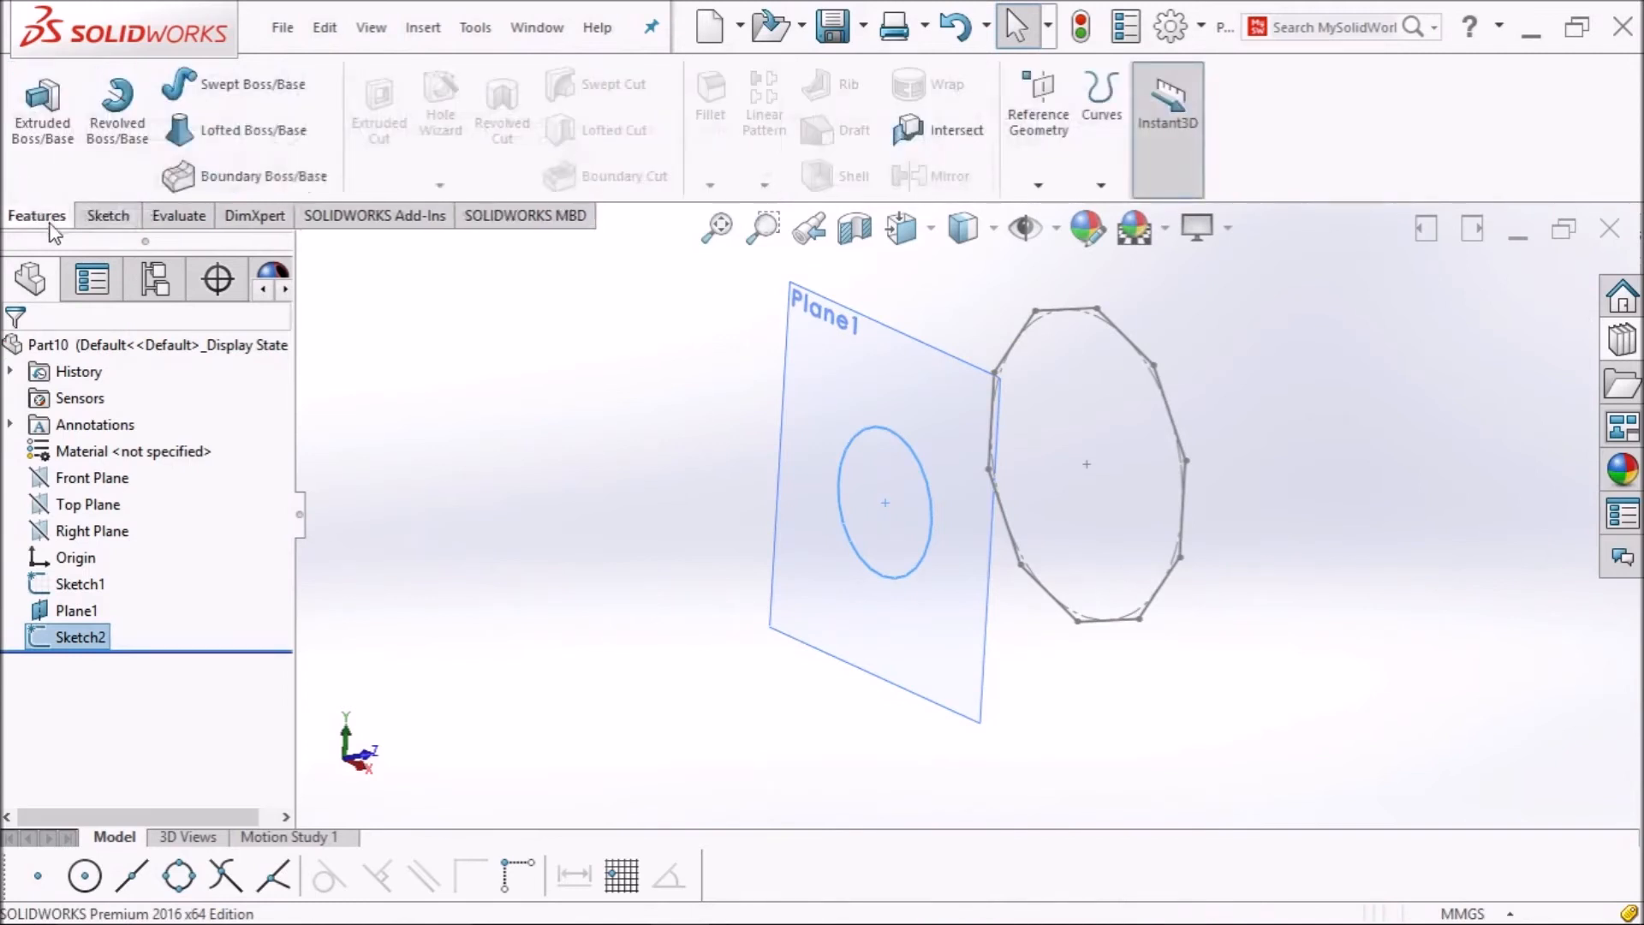
left_click(245, 184)
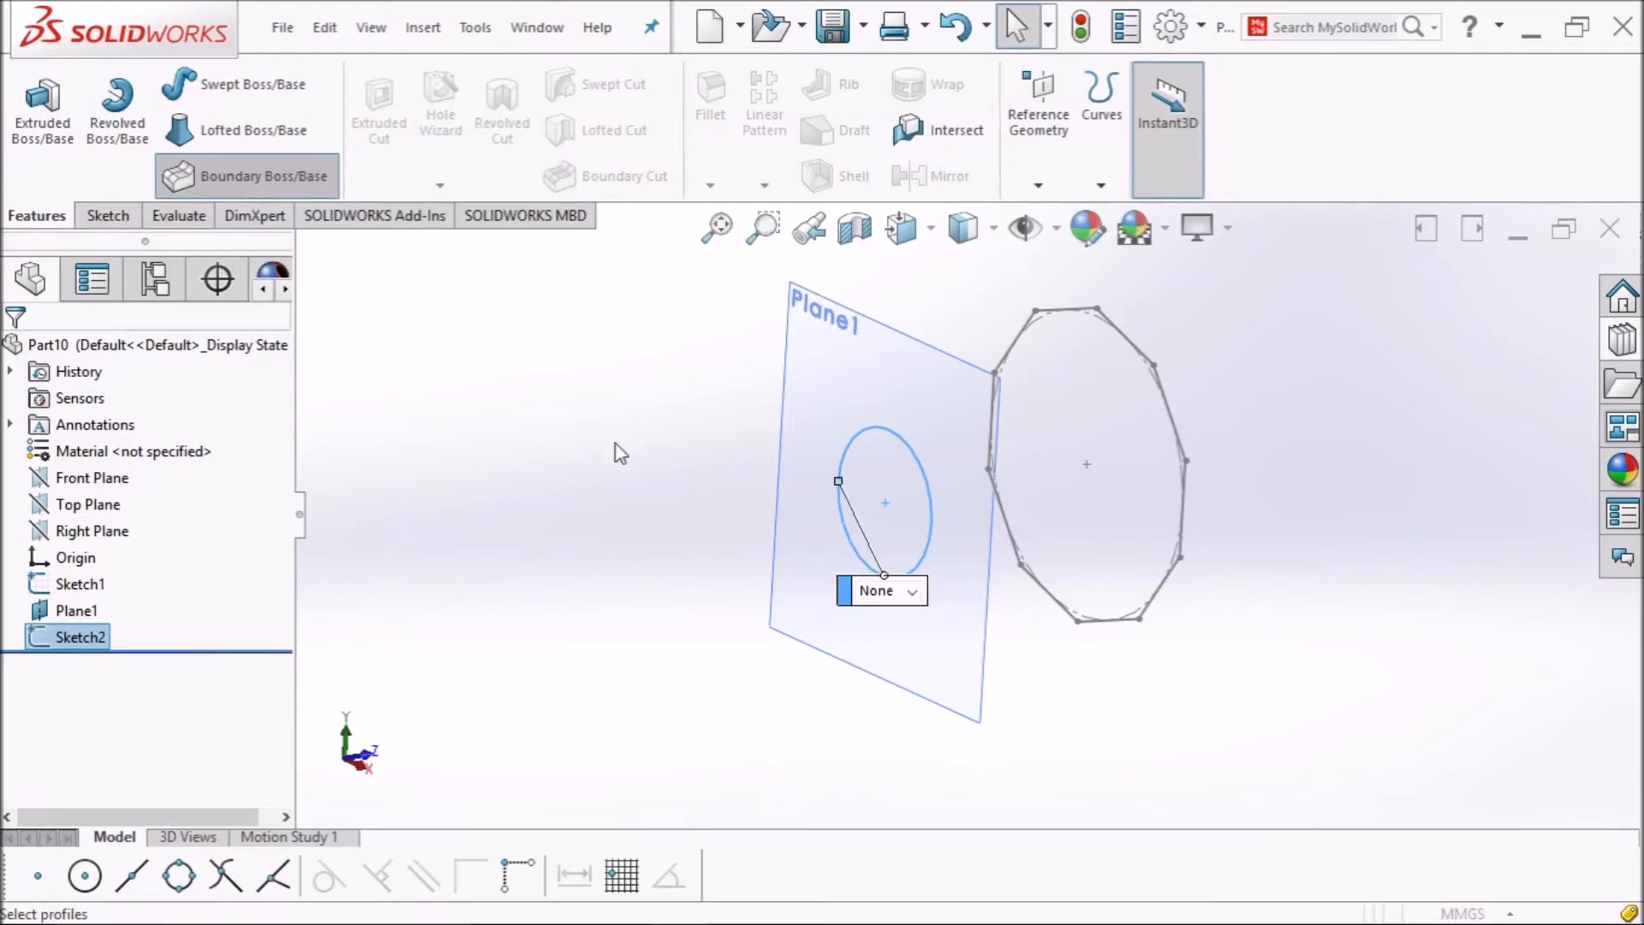
middle_click_drag(983, 490, 988, 512)
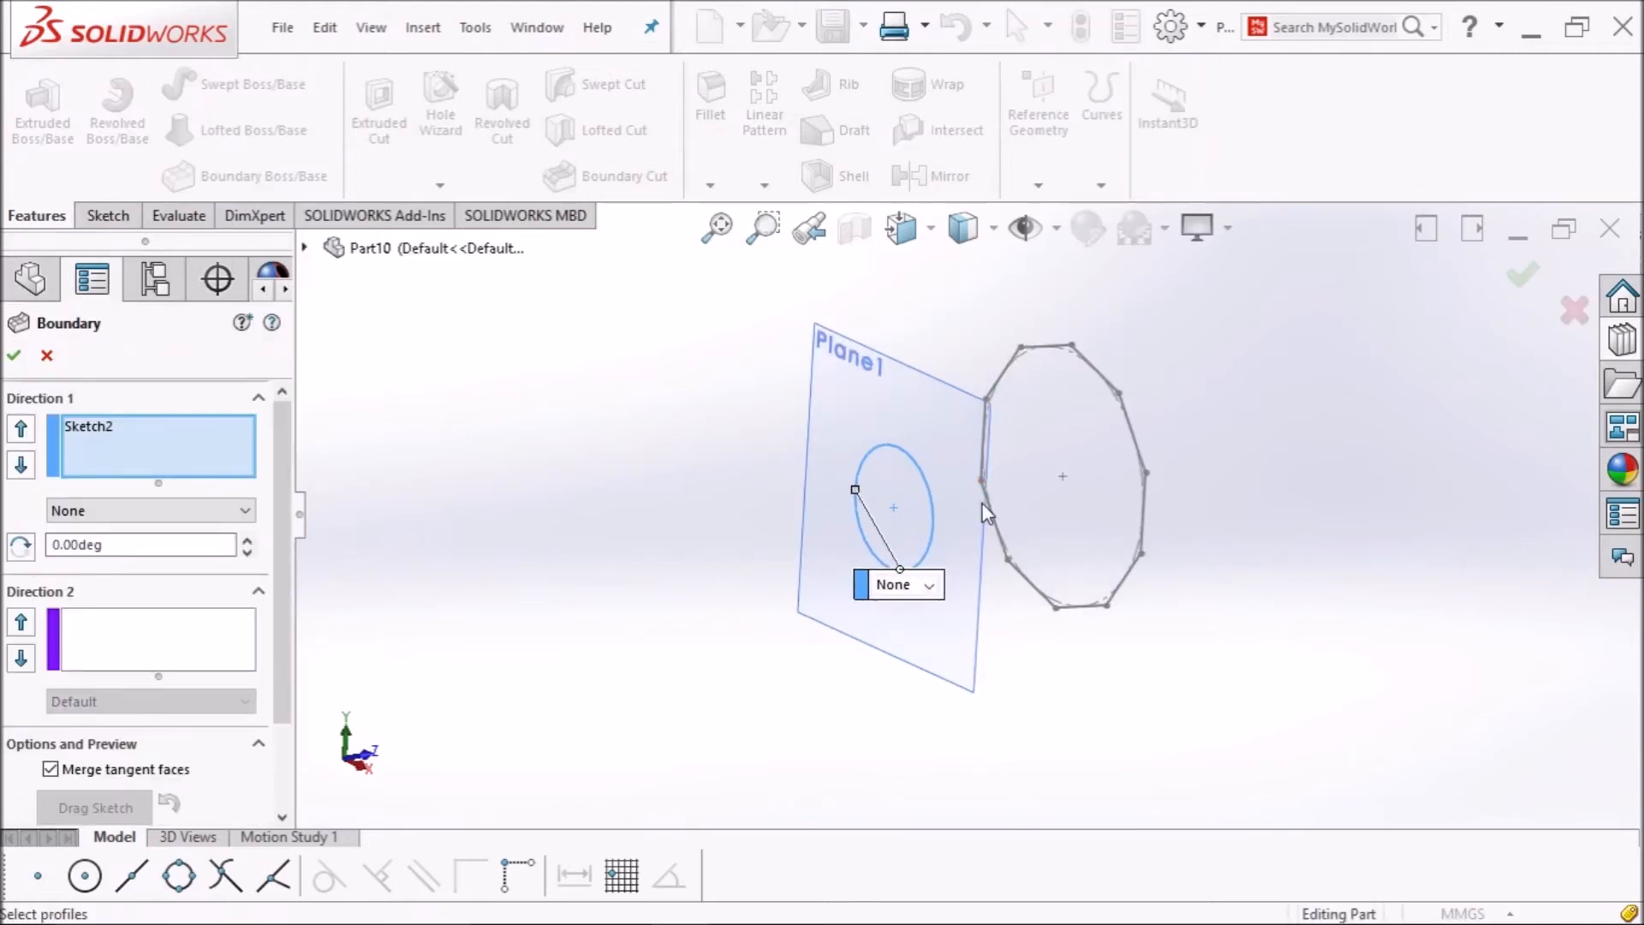
left_click(927, 585)
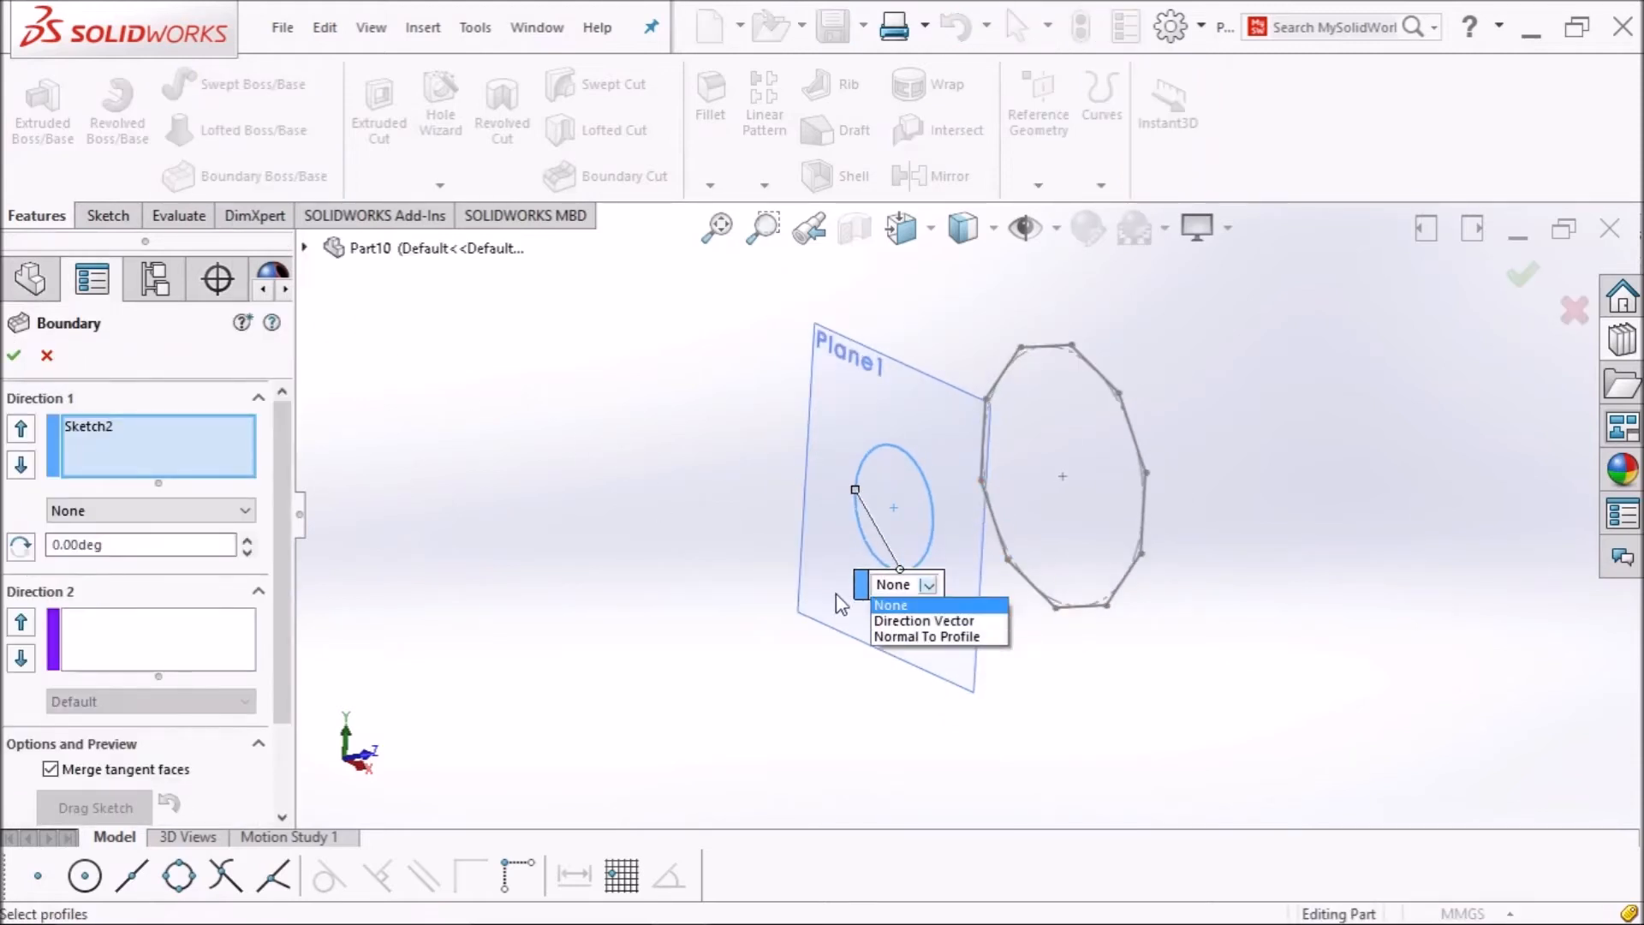
left_click(829, 581)
left_click_drag(859, 589, 599, 524)
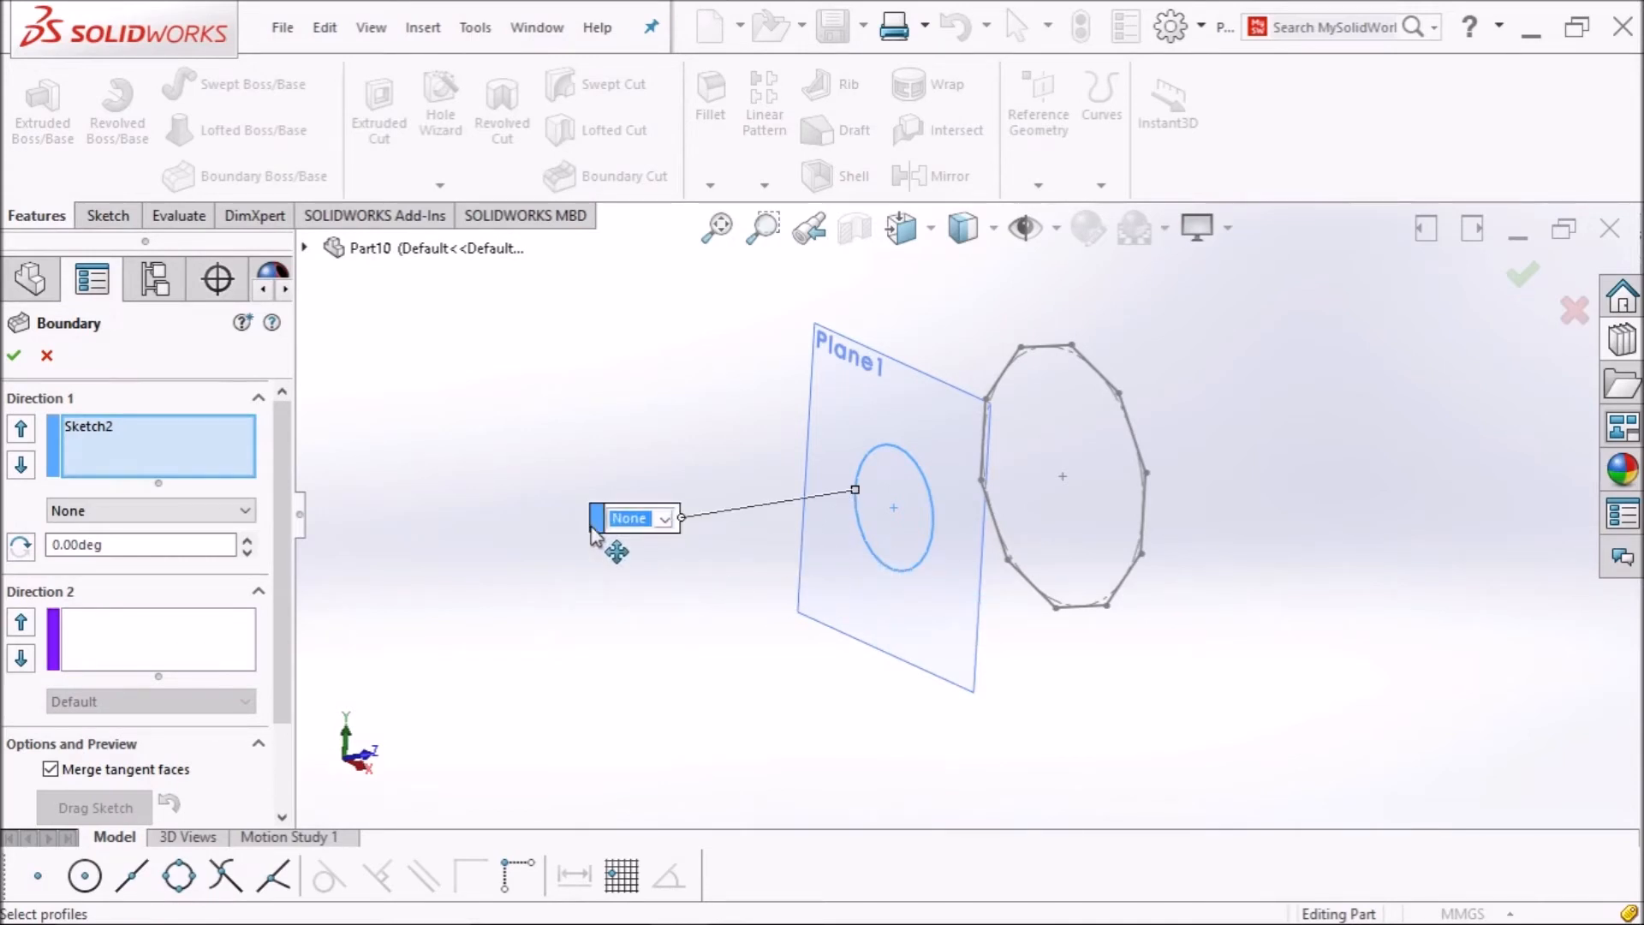
left_click(1044, 599)
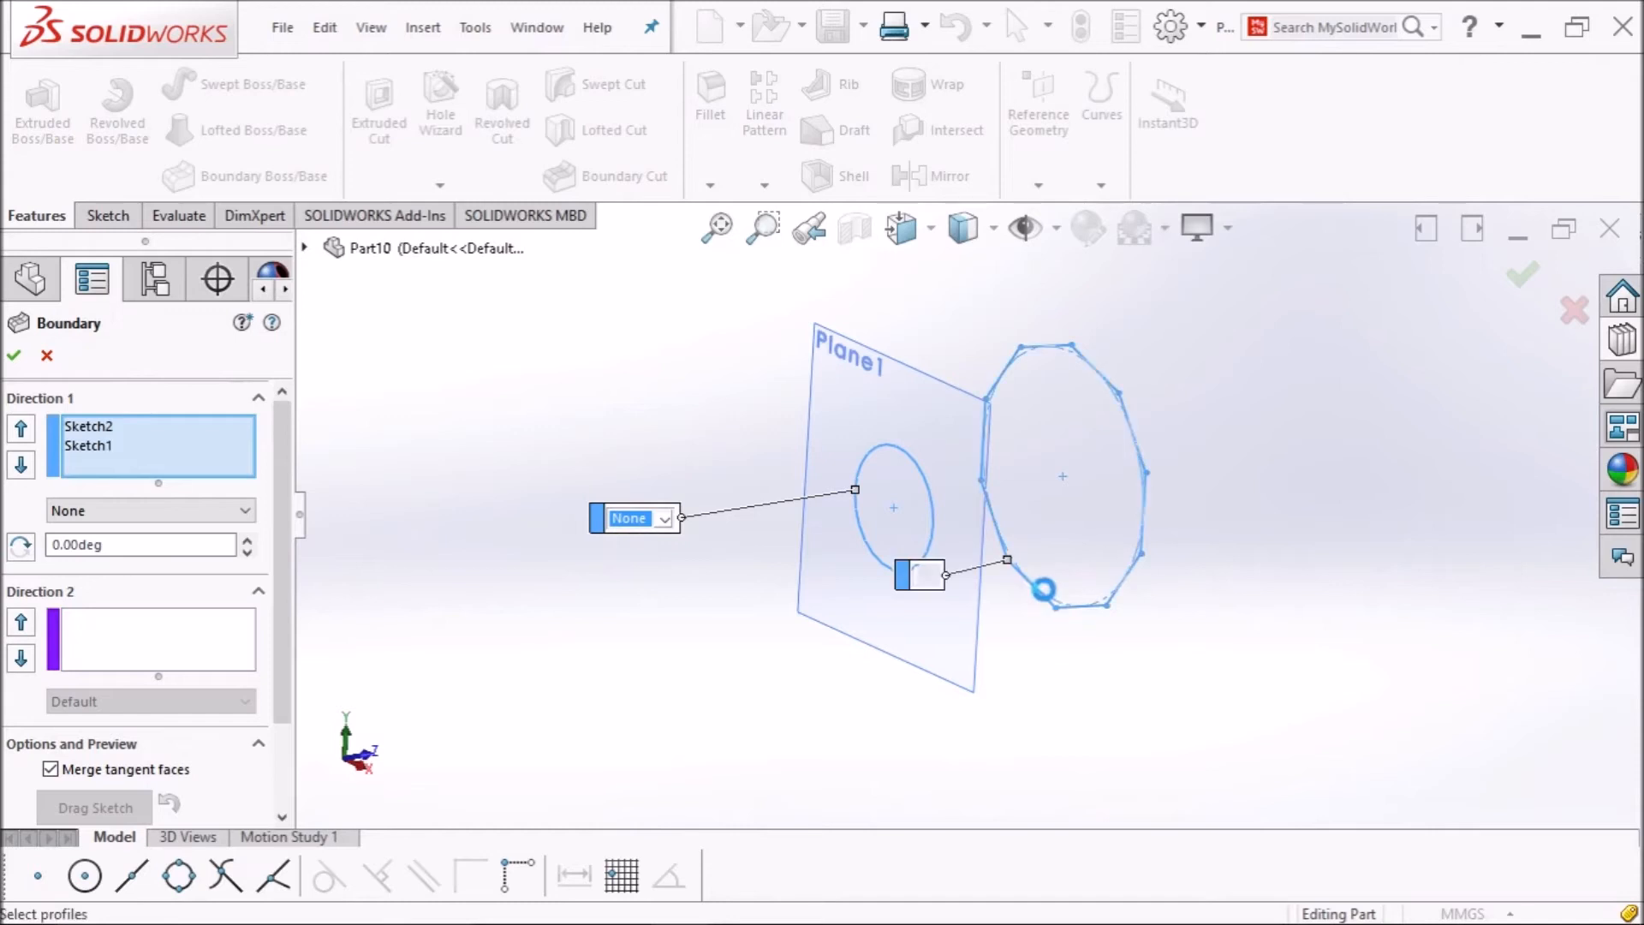
left_click_drag(914, 591, 1250, 656)
scroll(871, 527, "down", 3)
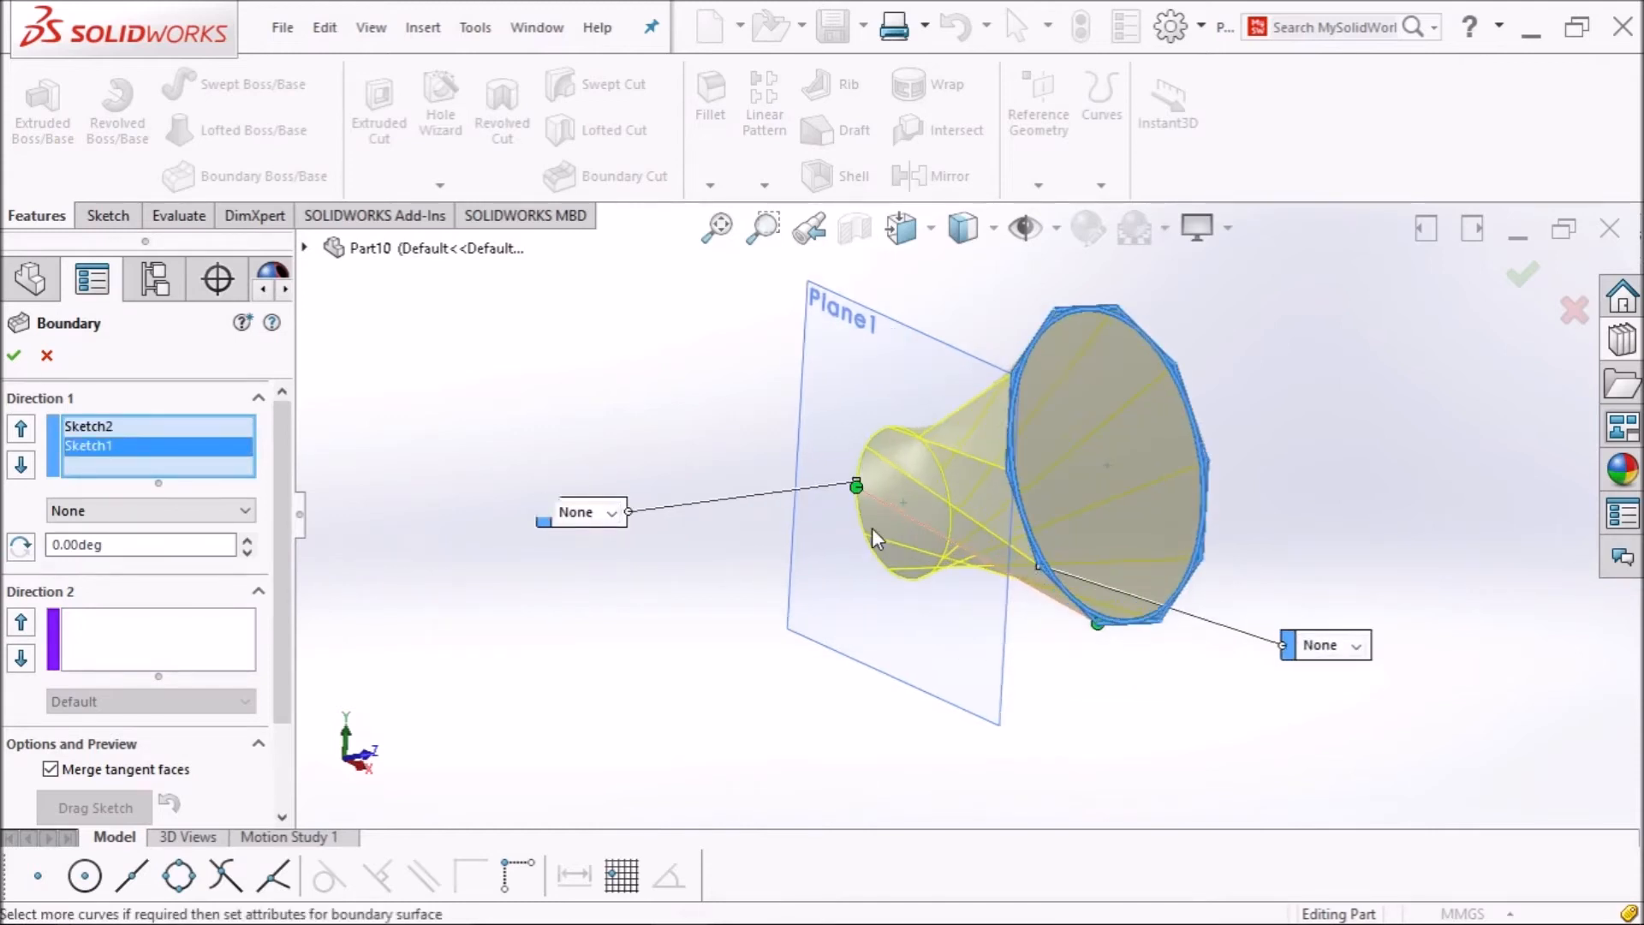
Reposition the connector on the circular profile to line up with the polygon's connector and untwist the boundary preview.
middle_click_drag(1007, 542, 1038, 530)
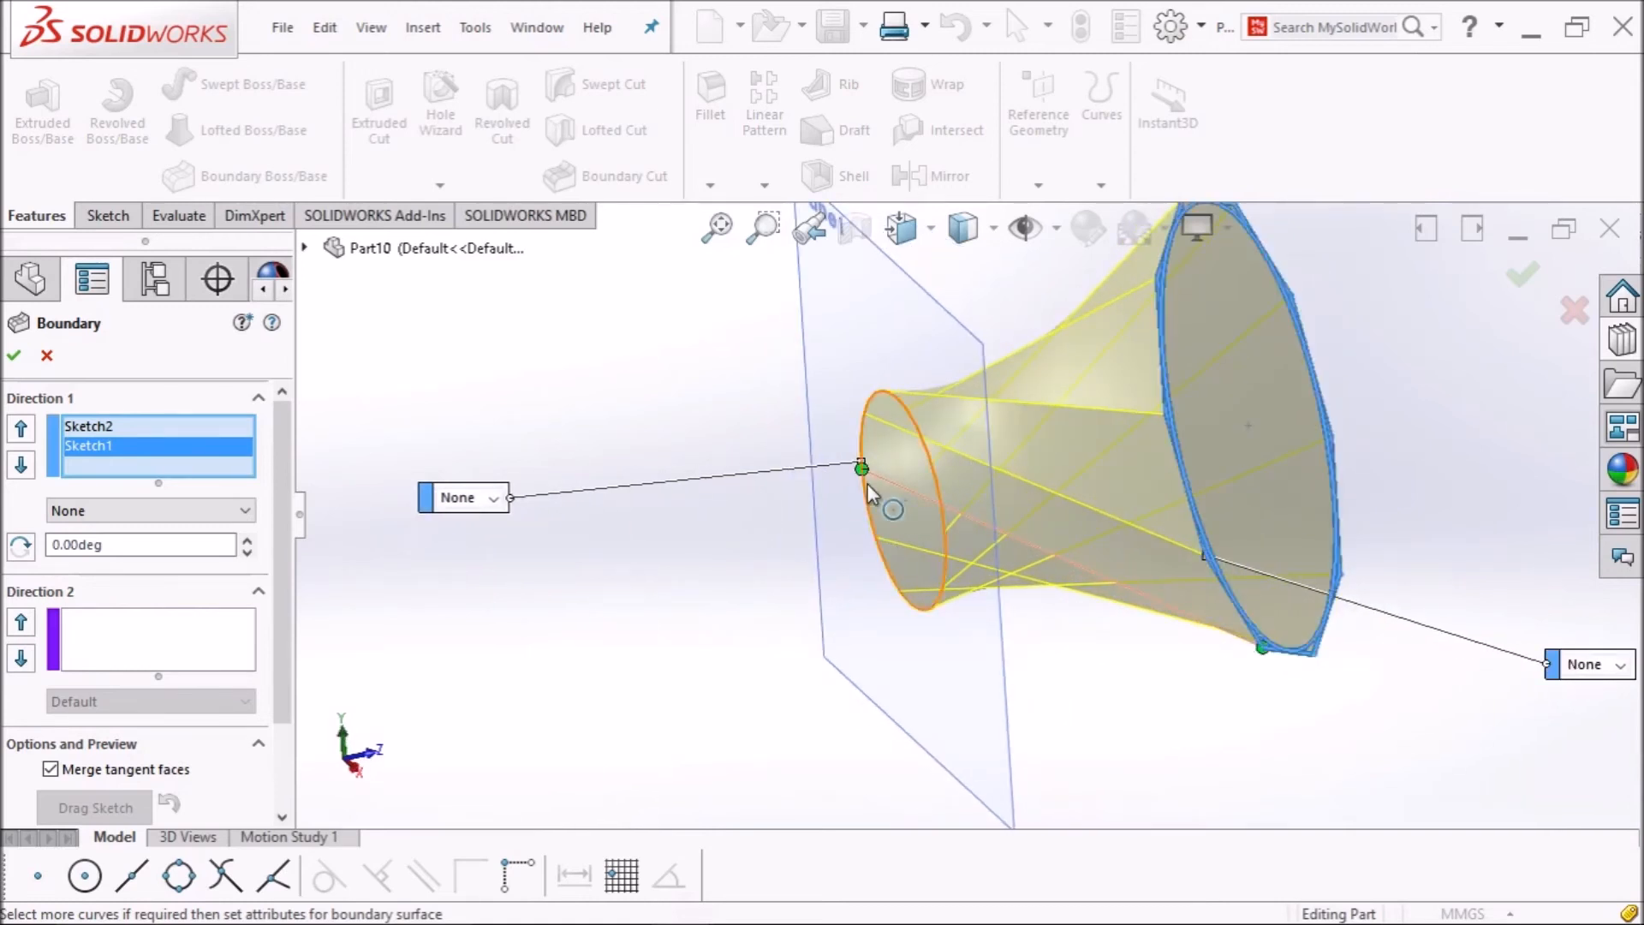
scroll(863, 471, "down", 2)
left_click_drag(865, 469, 920, 624)
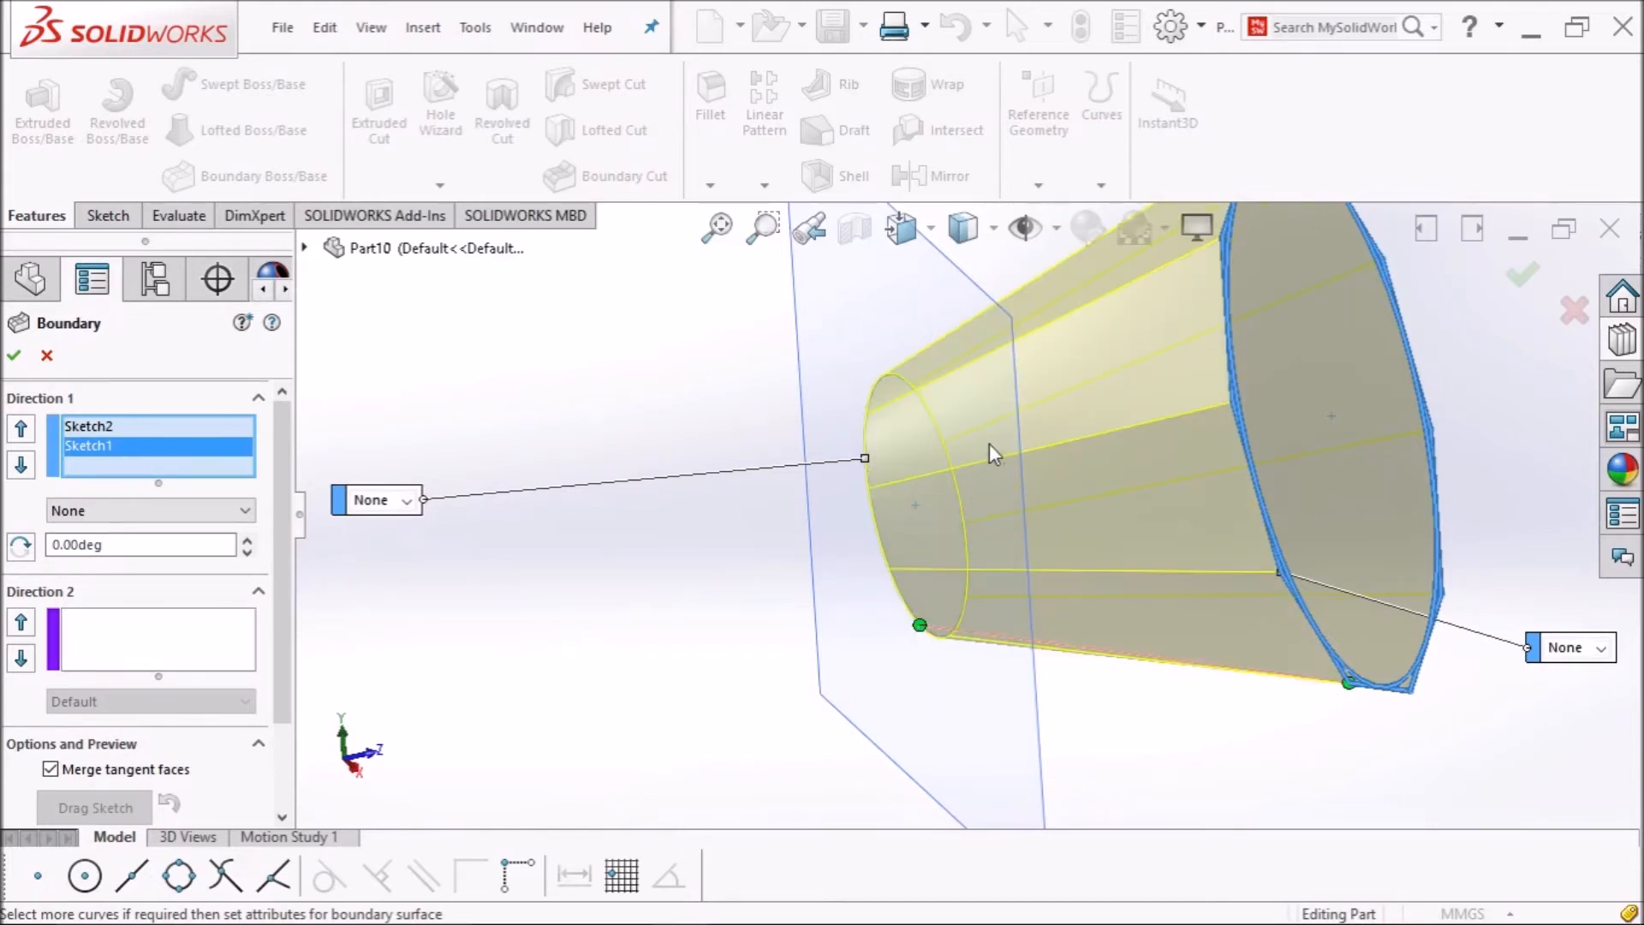
left_click_drag(920, 625, 867, 482)
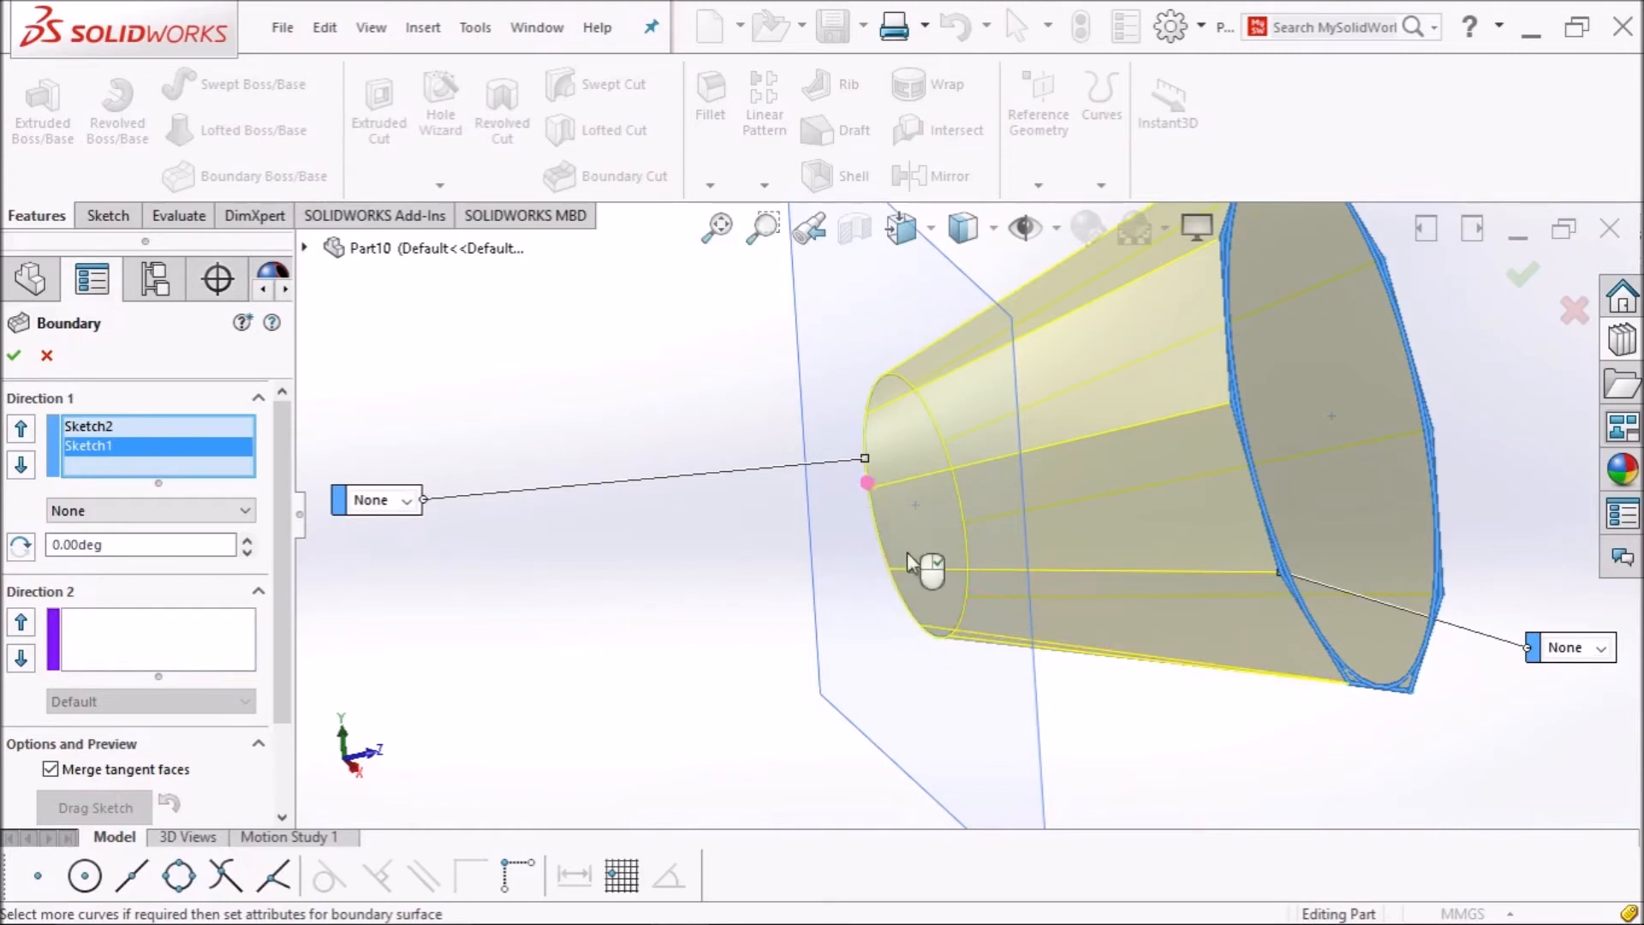
middle_click_drag(1131, 576, 1139, 436)
middle_click_drag(1137, 379, 1103, 424)
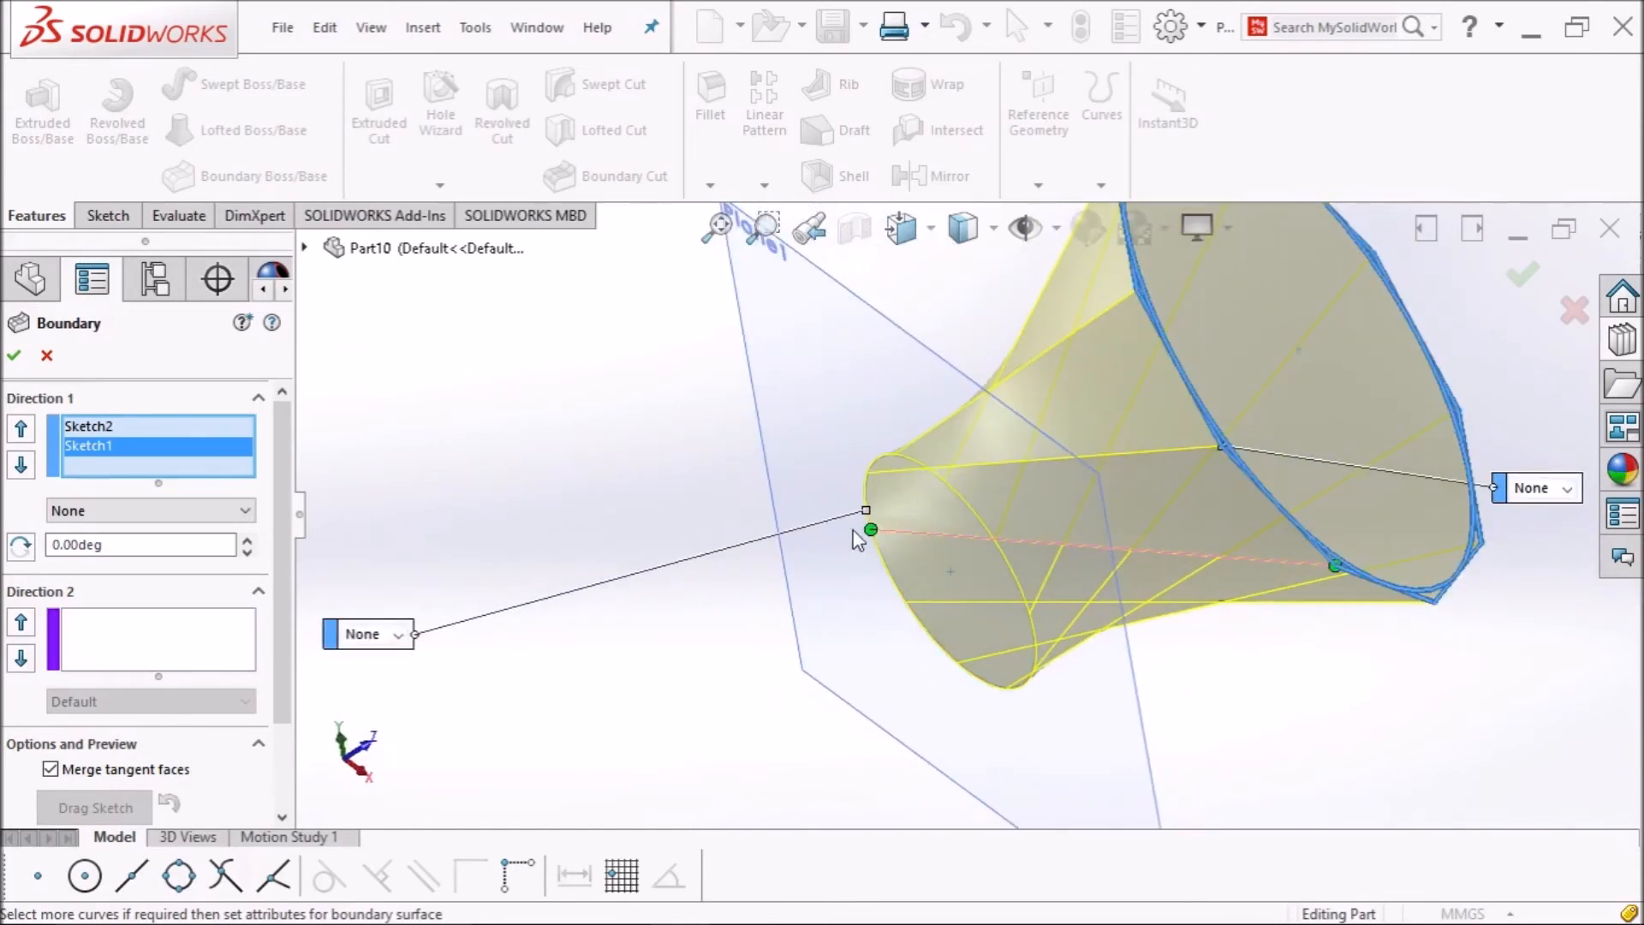
left_click_drag(872, 527, 947, 661)
Set the tangency of both the circle and polygon profiles to Normal To Profile.
middle_click_drag(1230, 653, 1162, 618)
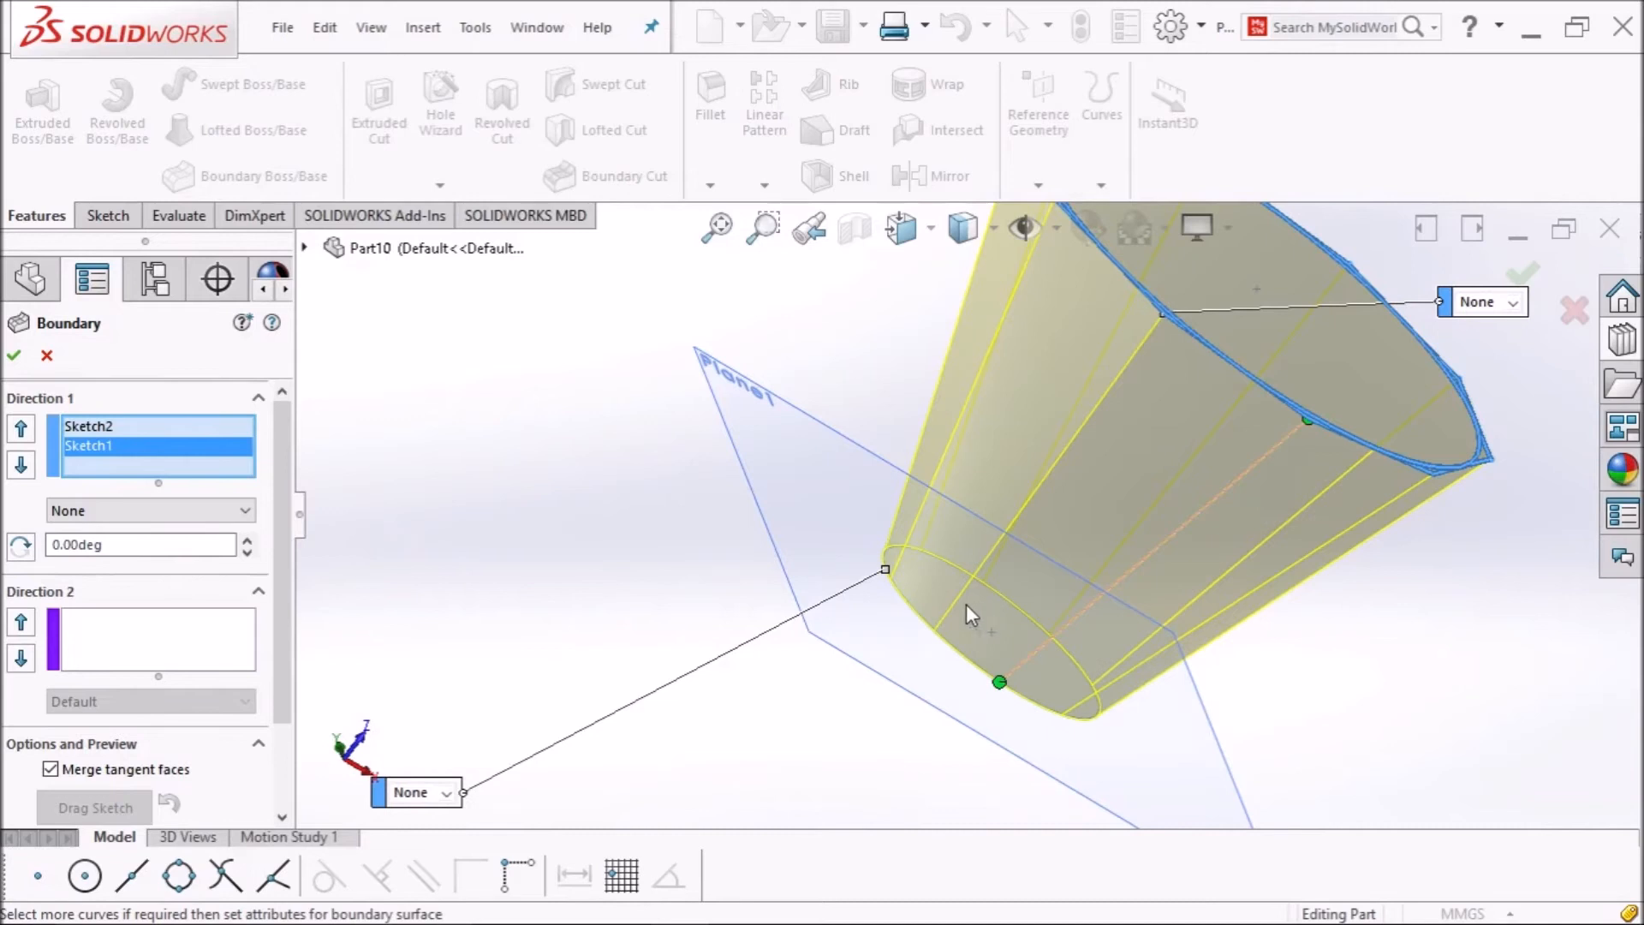
middle_click_drag(547, 706, 501, 738)
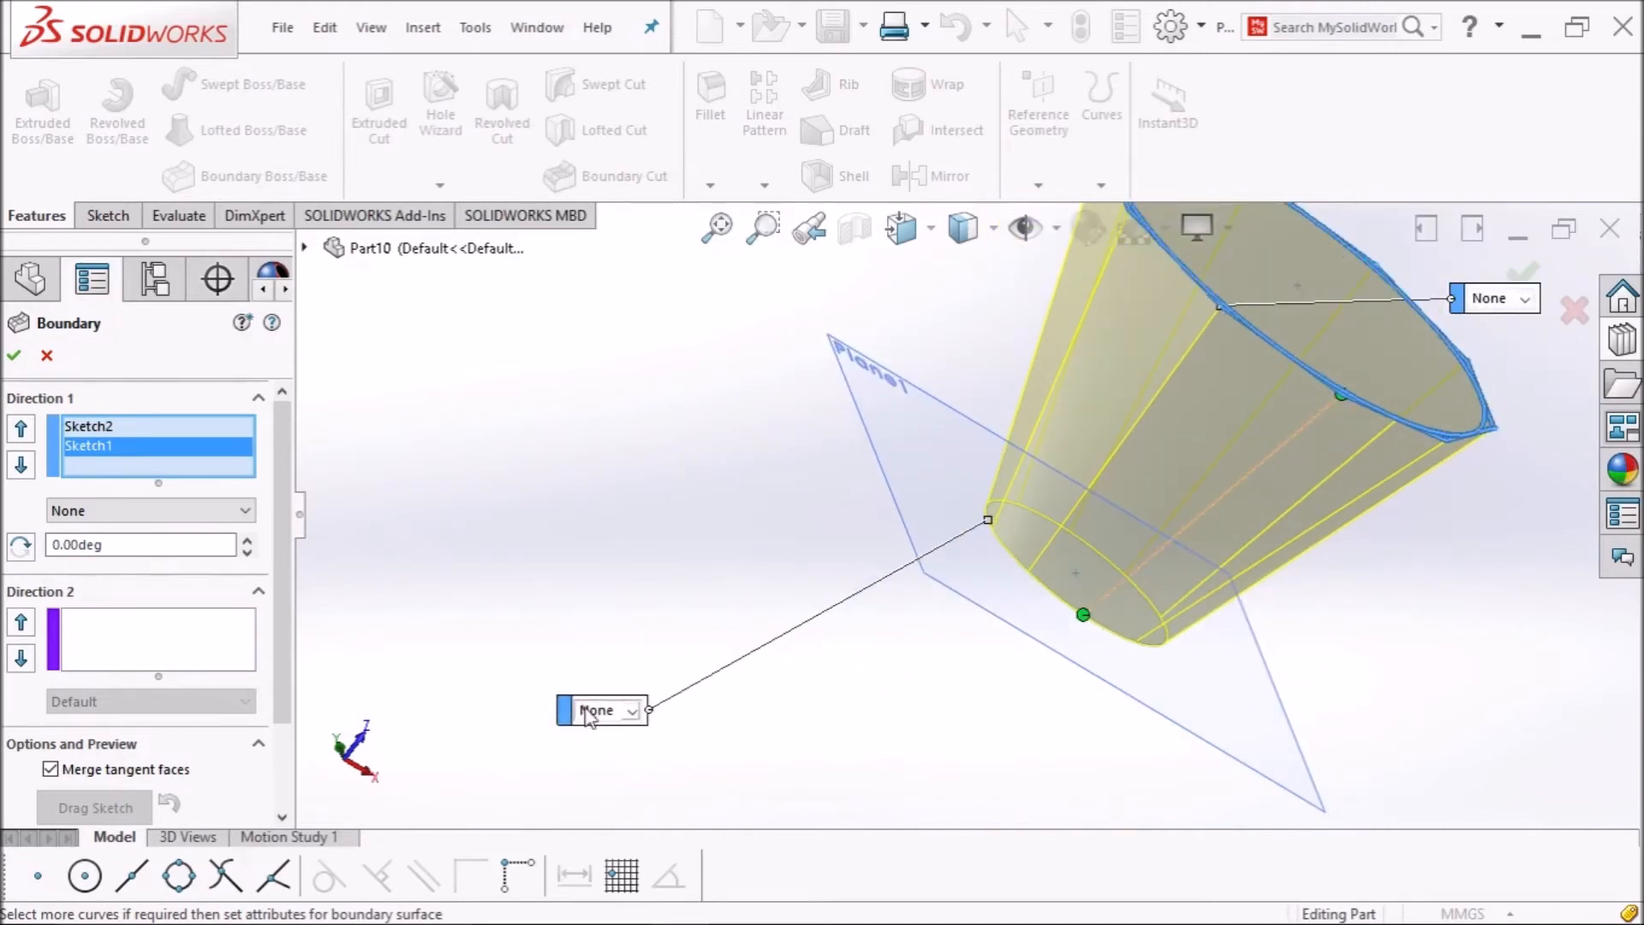
left_click(631, 710)
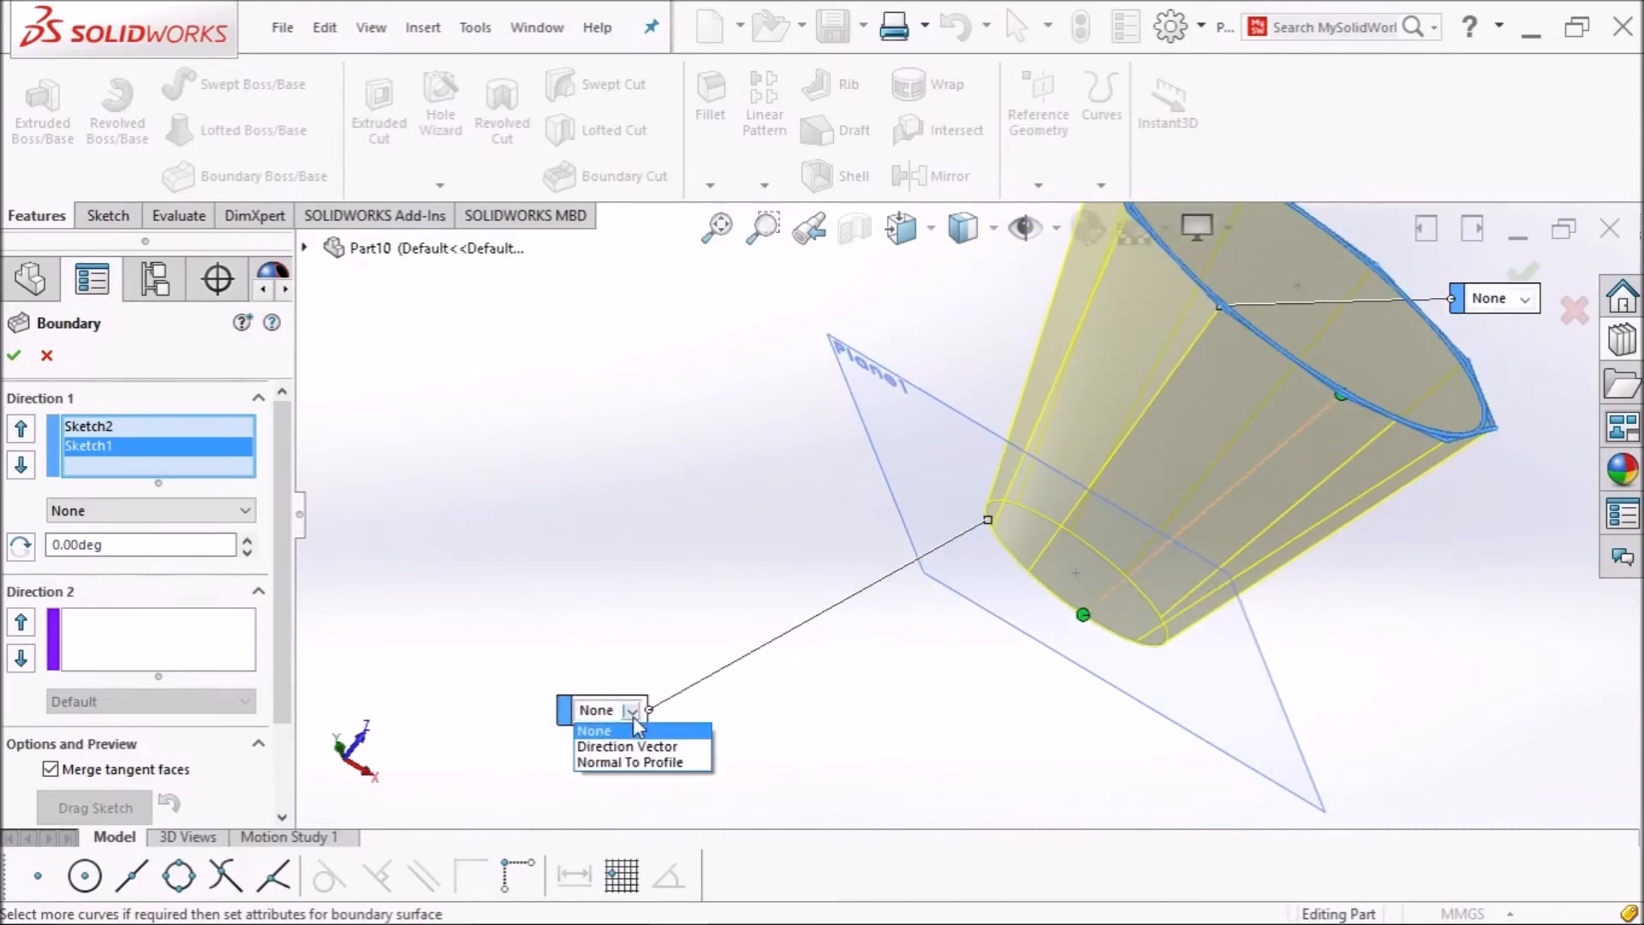
left_click(634, 762)
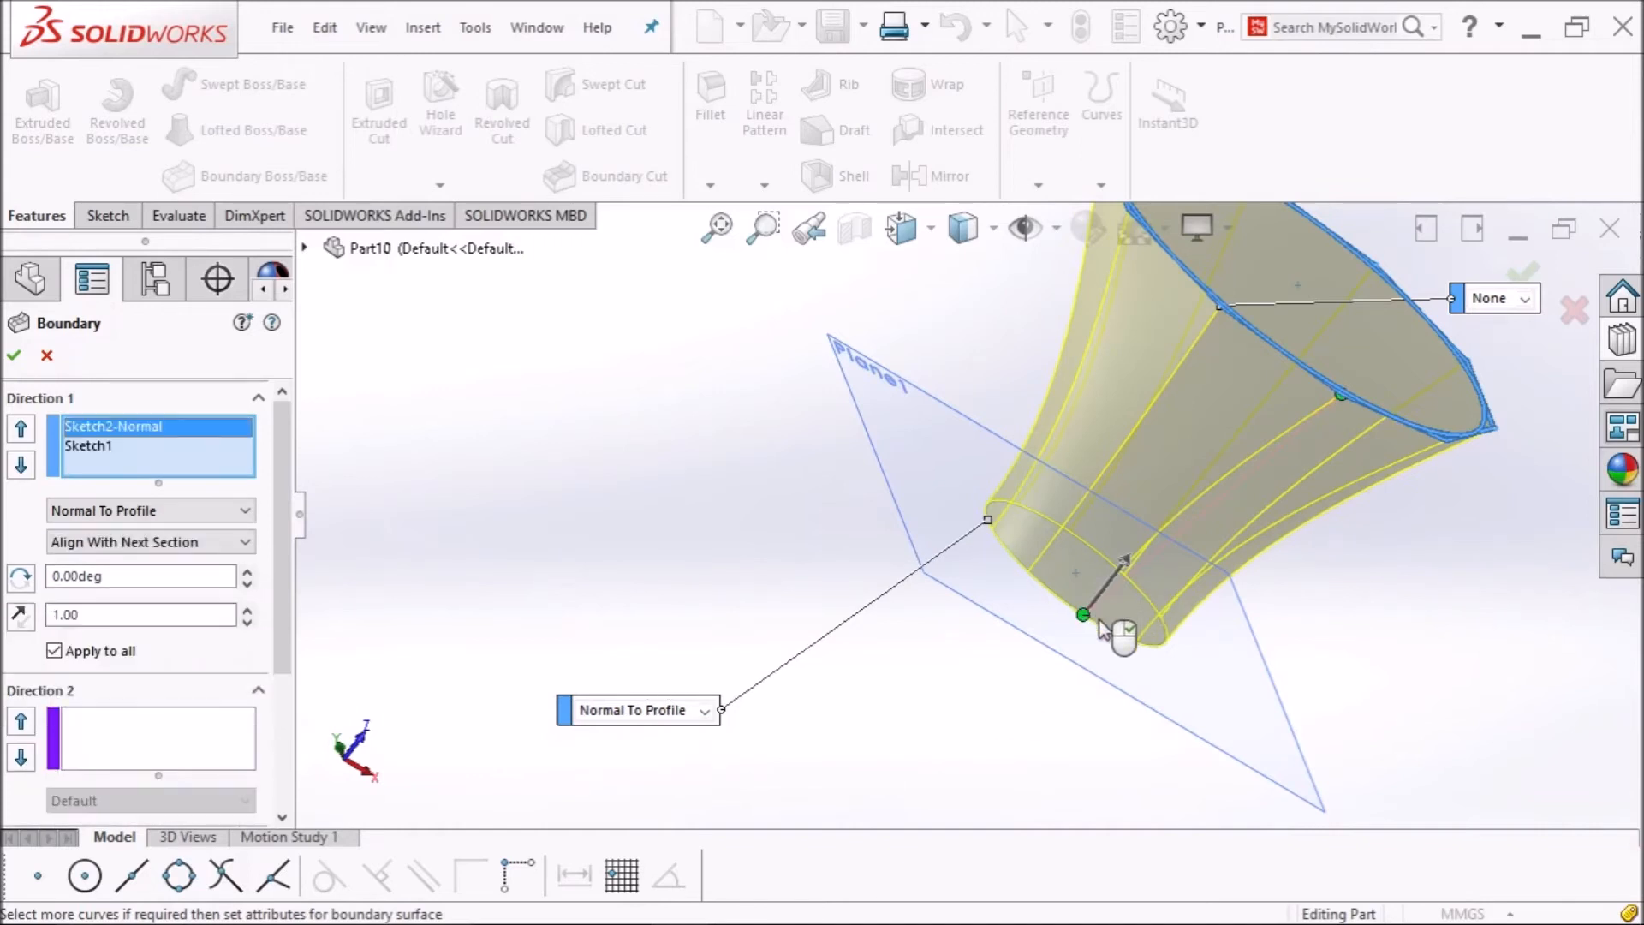
middle_click_drag(1126, 646, 1186, 561)
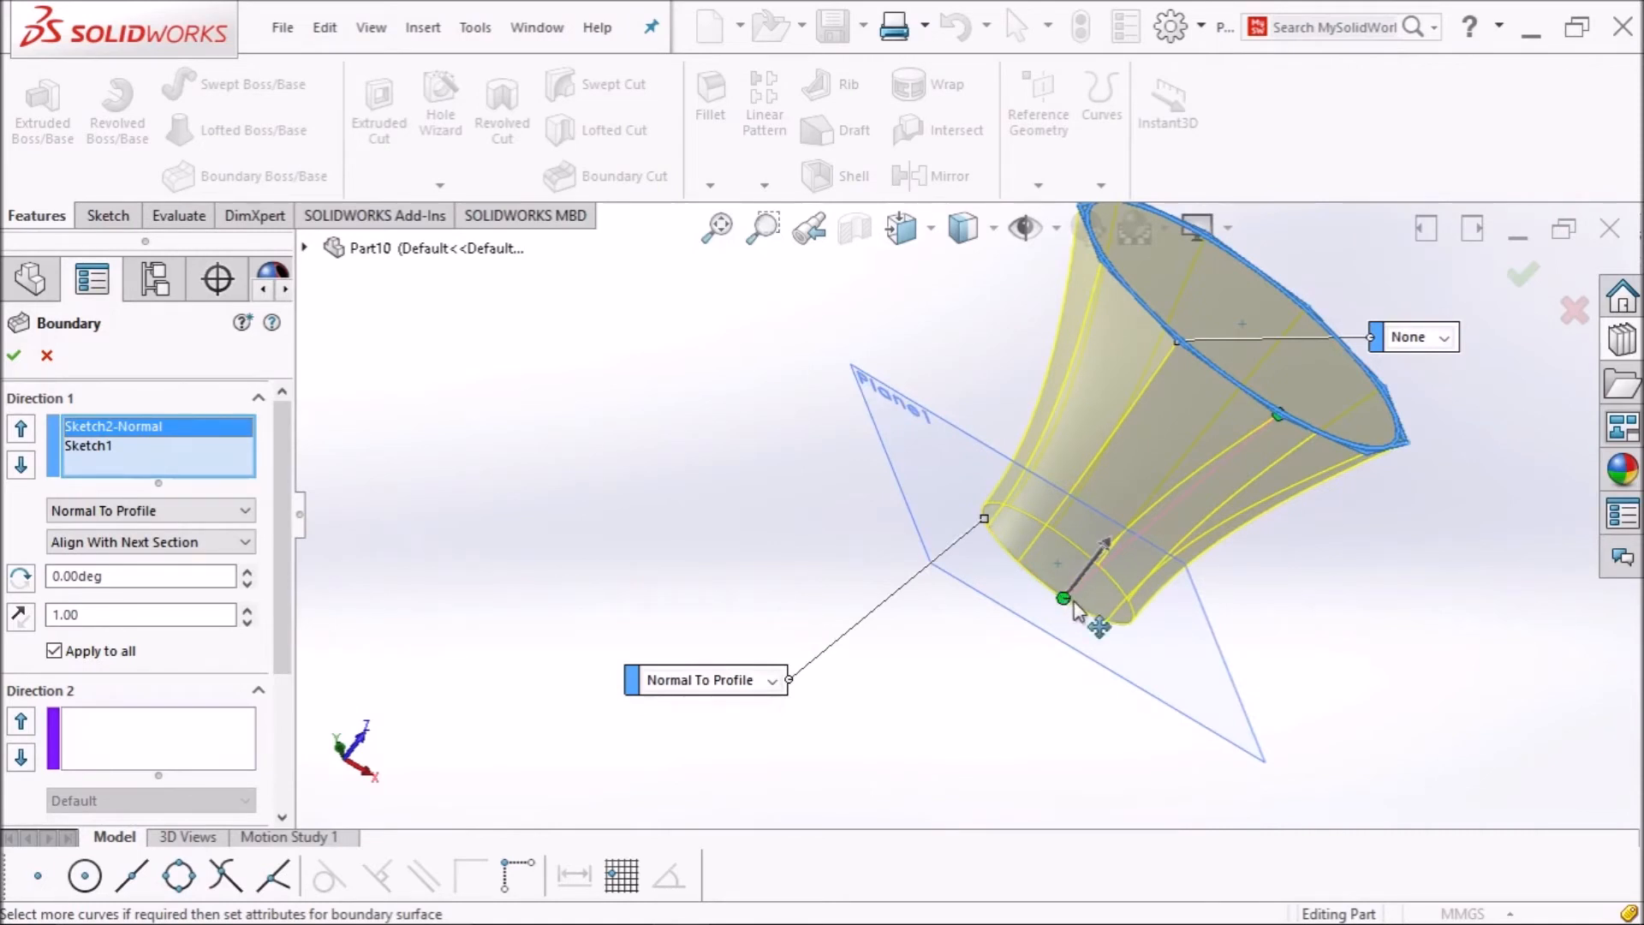
left_click(1444, 338)
left_click(1456, 390)
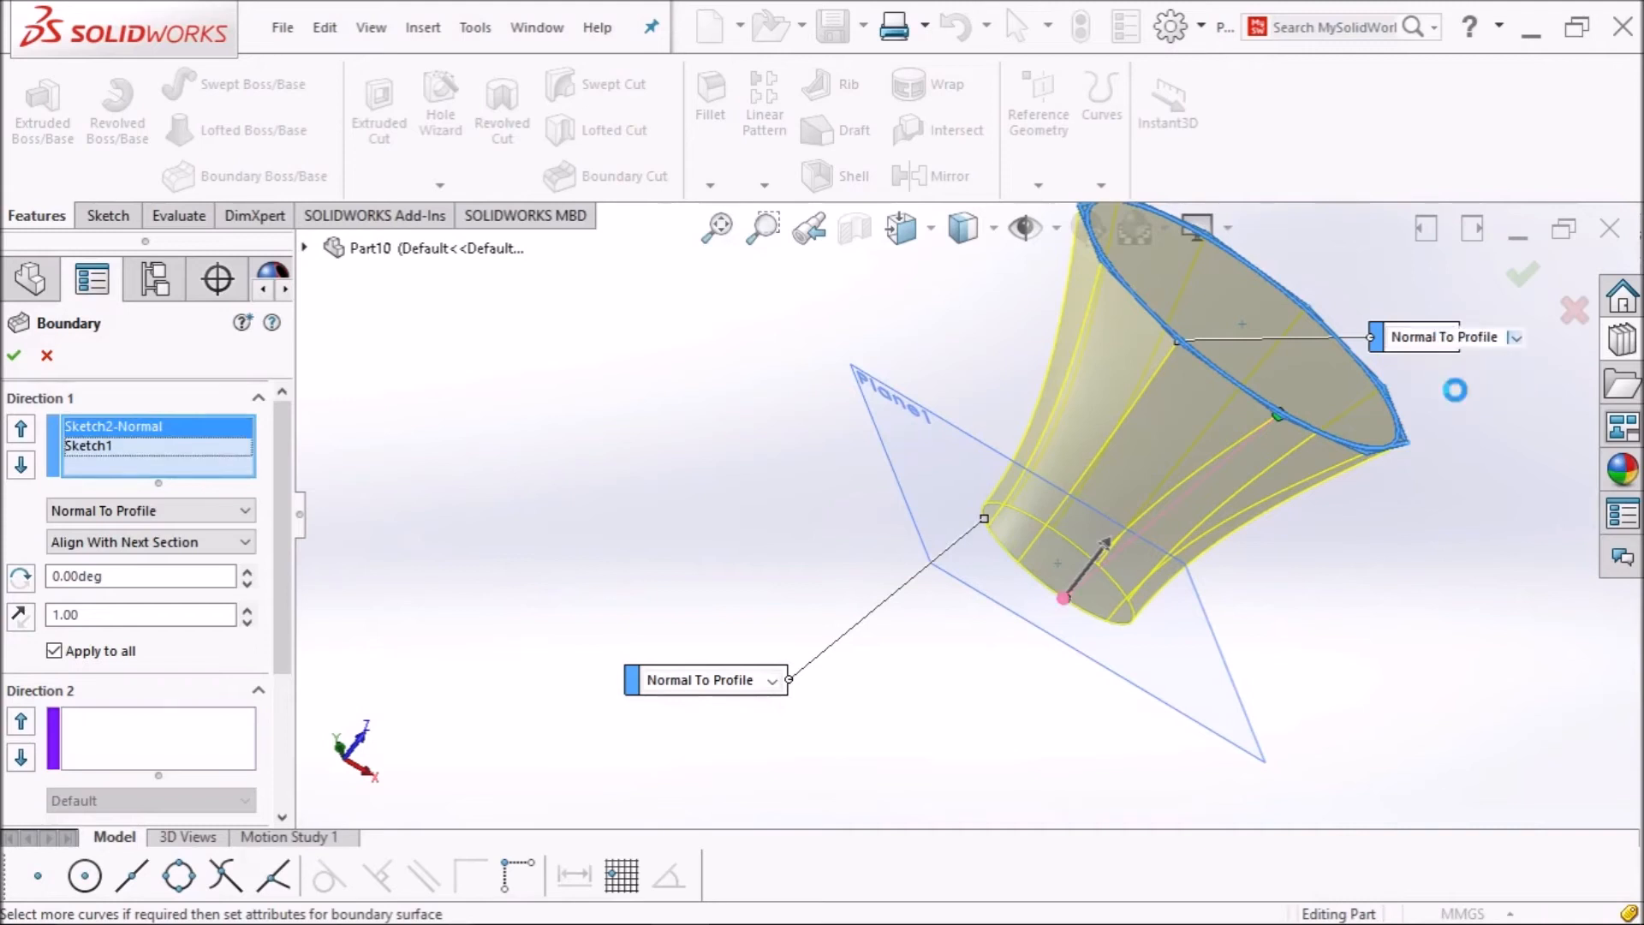
Set the tangent length to 2.50 for the circle and 1.90 for the polygon, and complete the boundary feature.
middle_click_drag(1449, 414, 1401, 510)
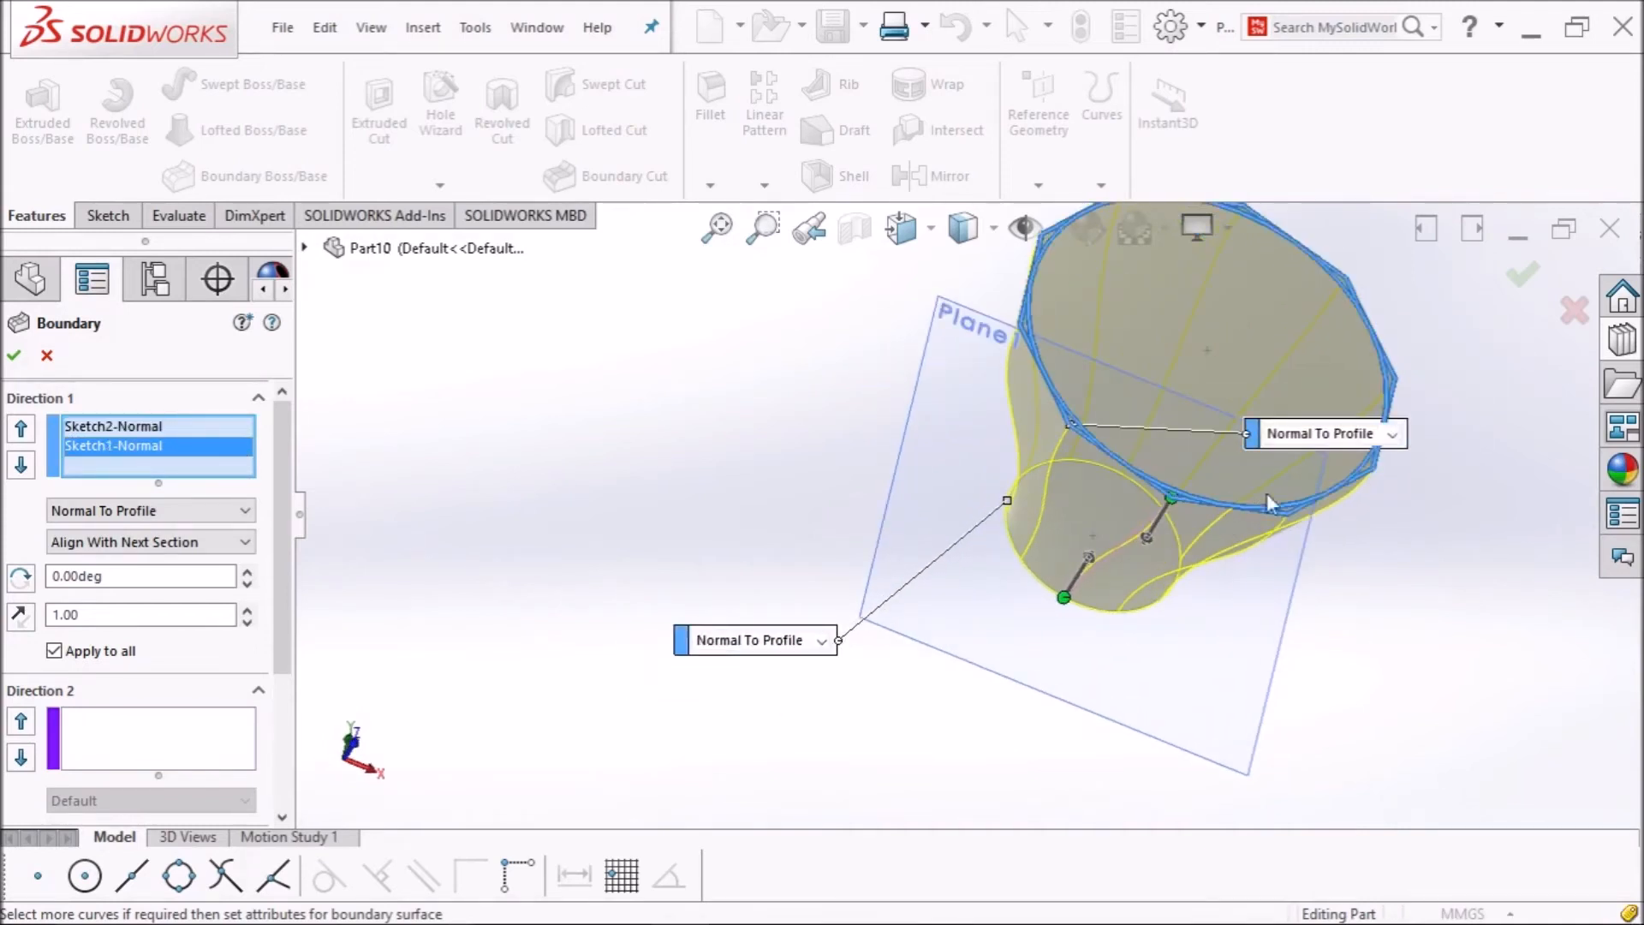
scroll(1278, 512, "down", 2)
scroll(1276, 509, "up", 2)
middle_click_drag(1267, 517, 1307, 512)
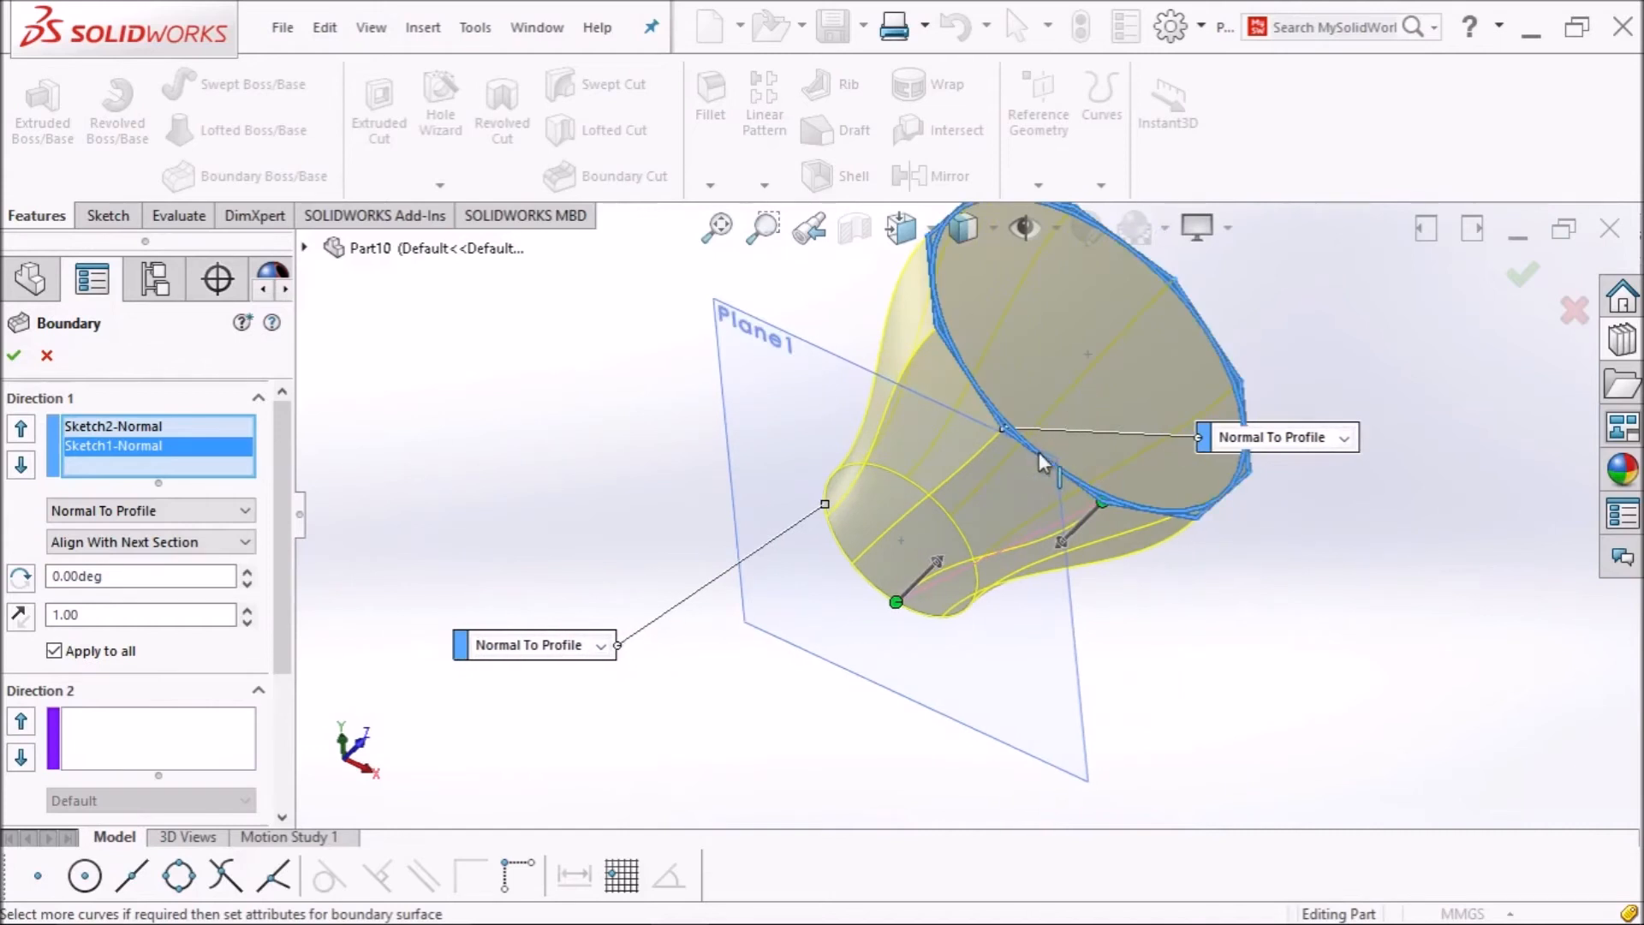
middle_click_drag(1062, 477, 1098, 471)
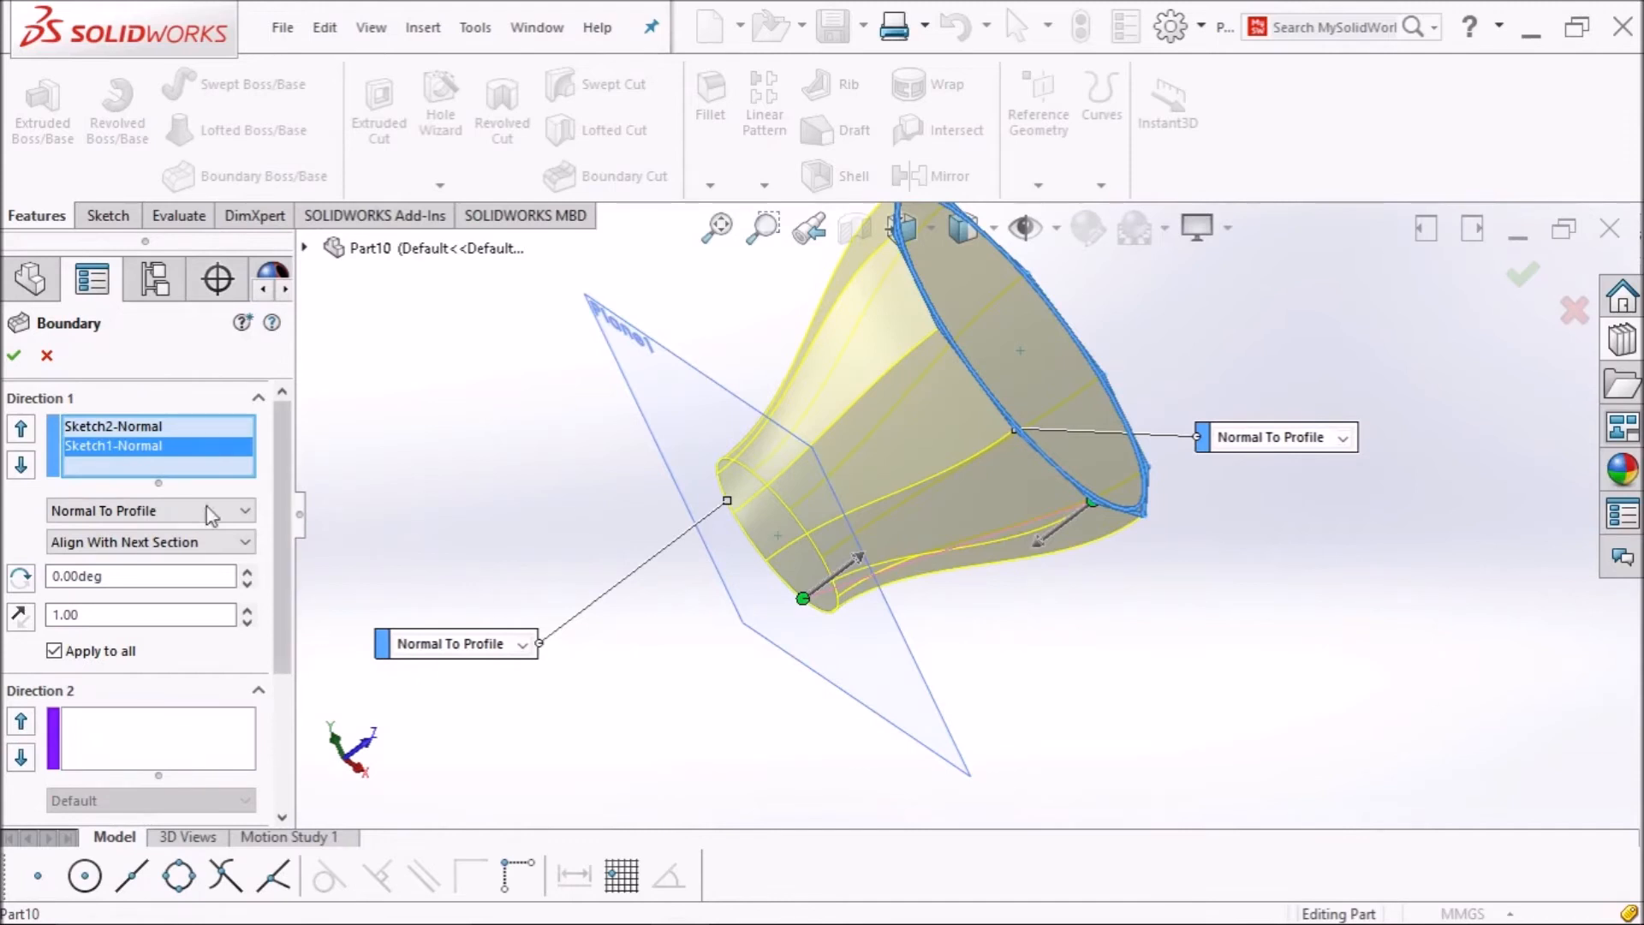
left_click(135, 426)
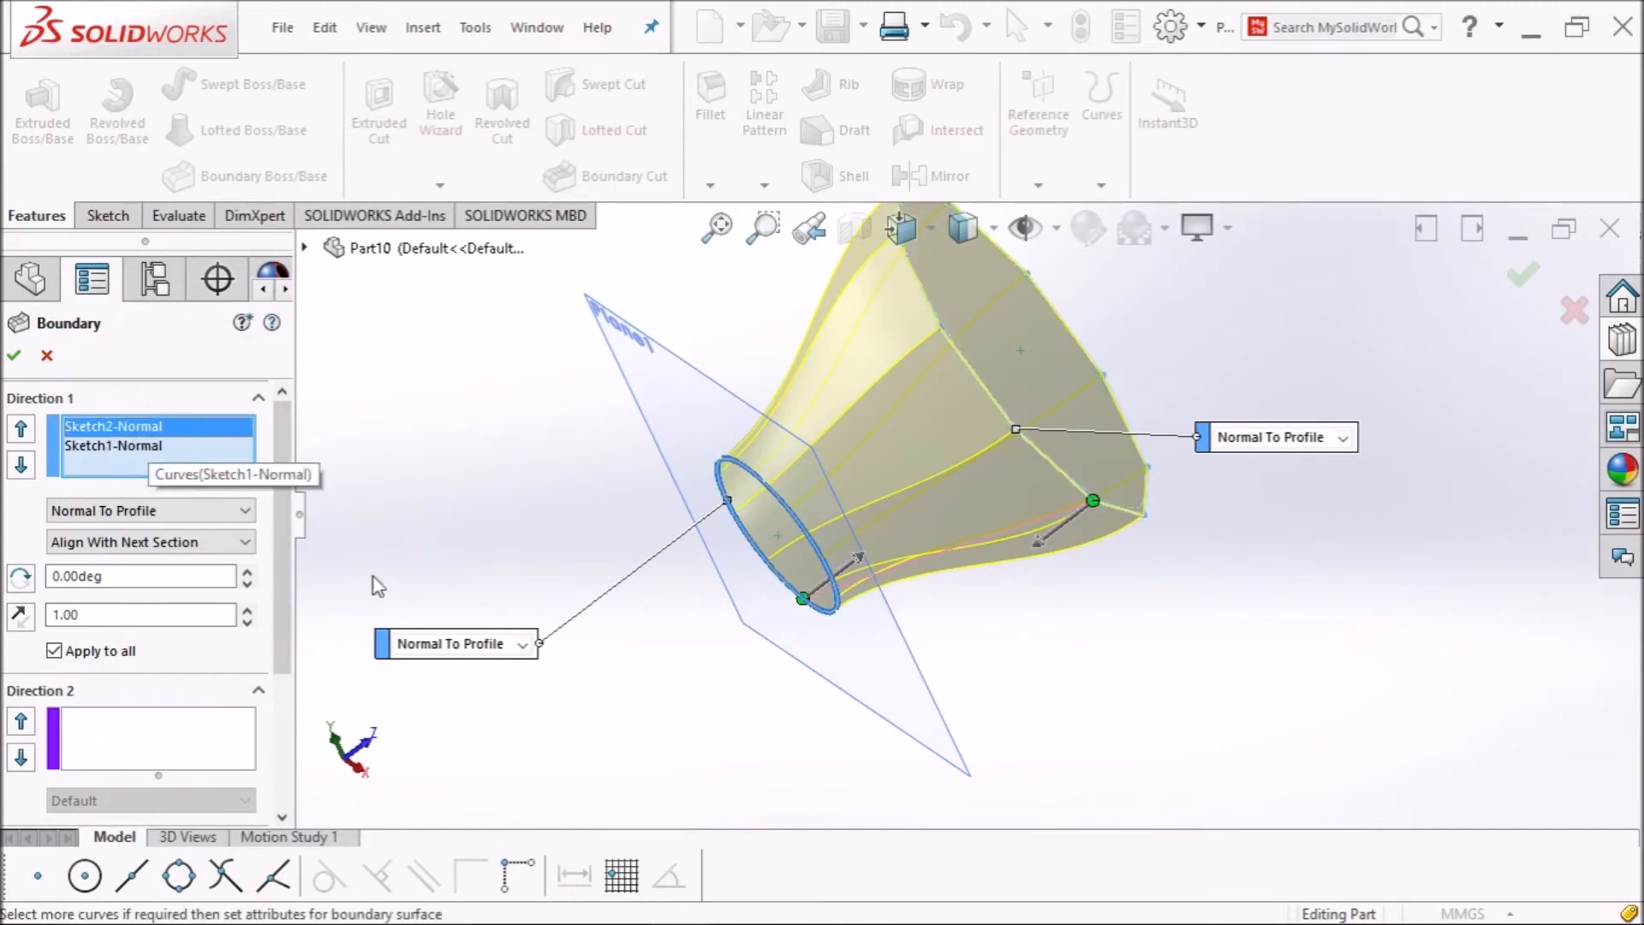
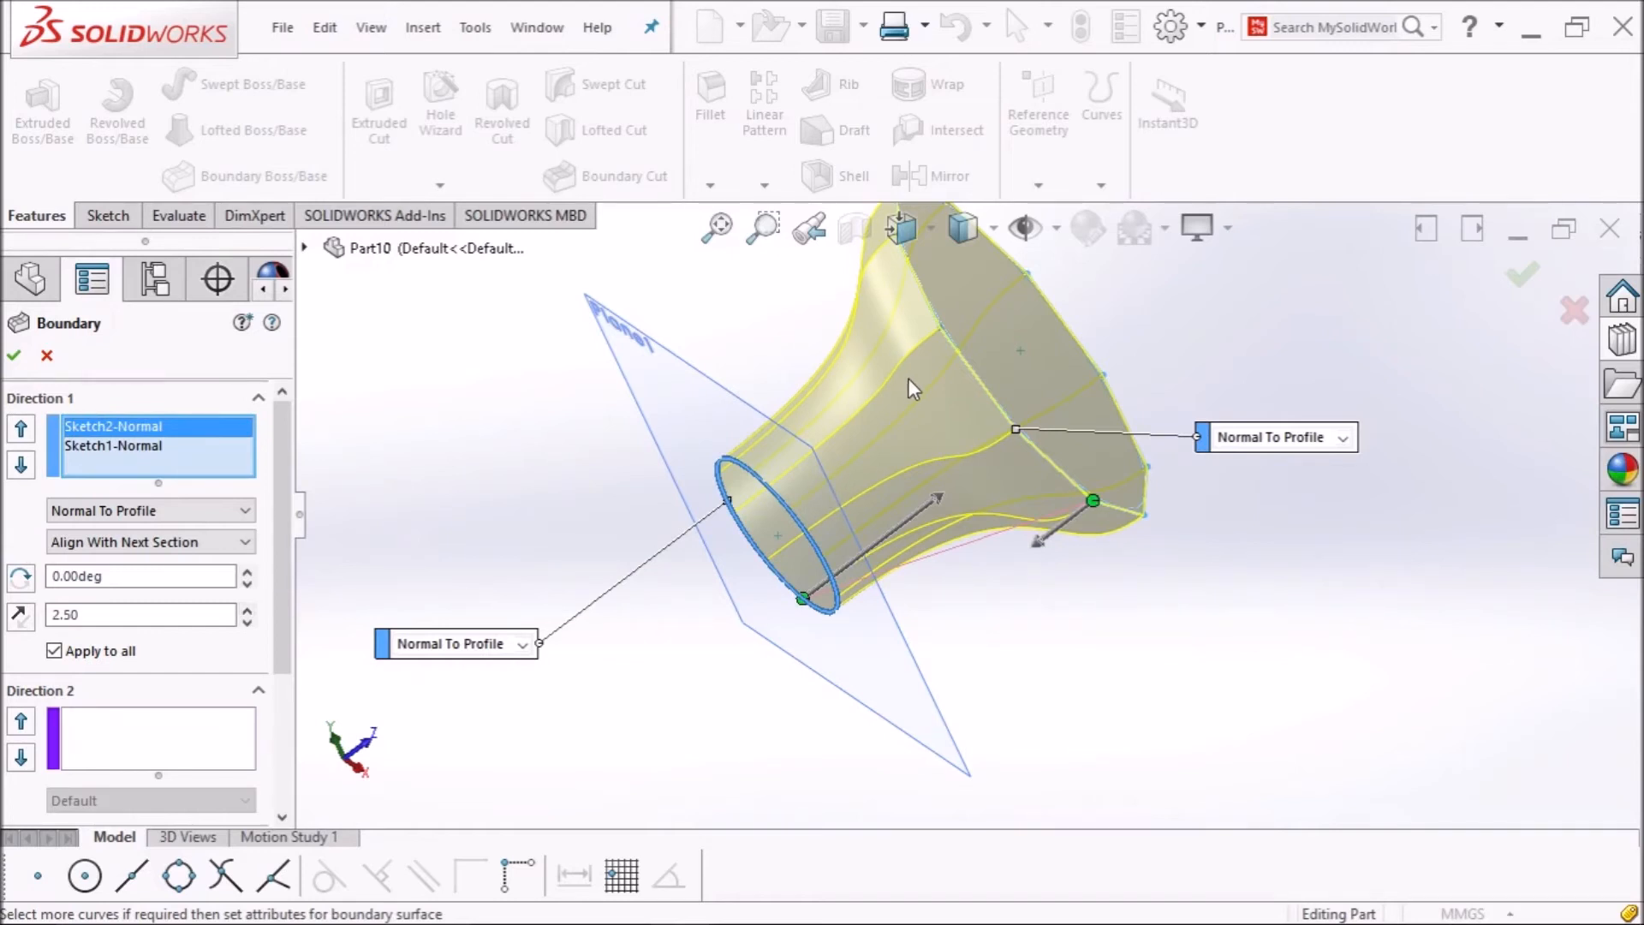
left_click(147, 445)
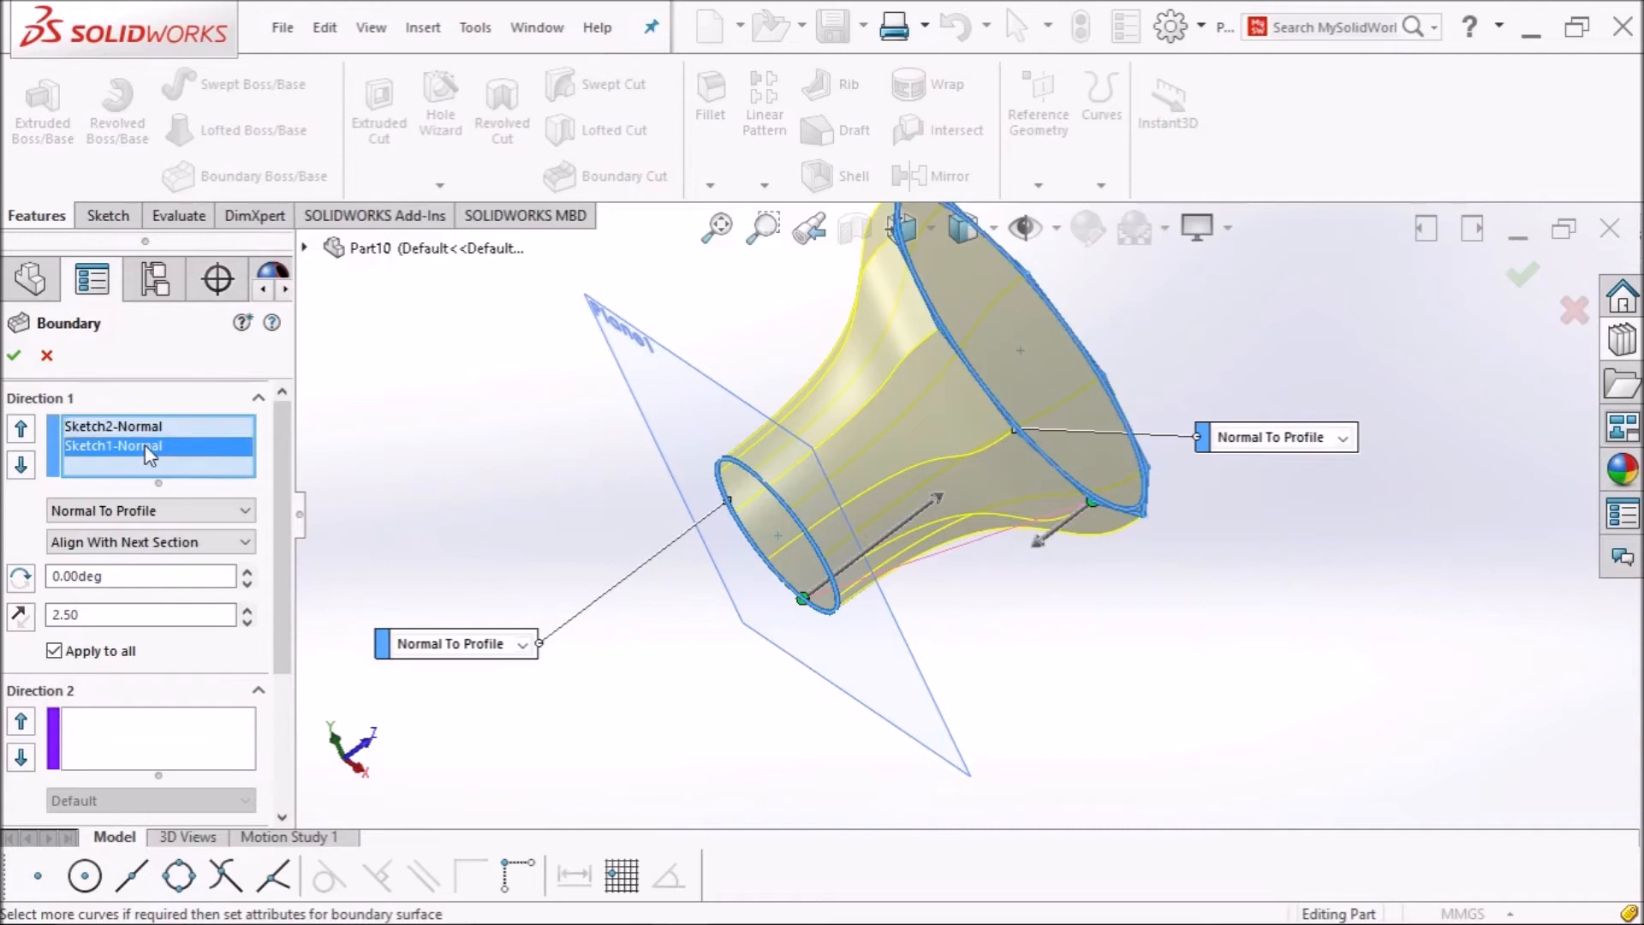
left_click(247, 609)
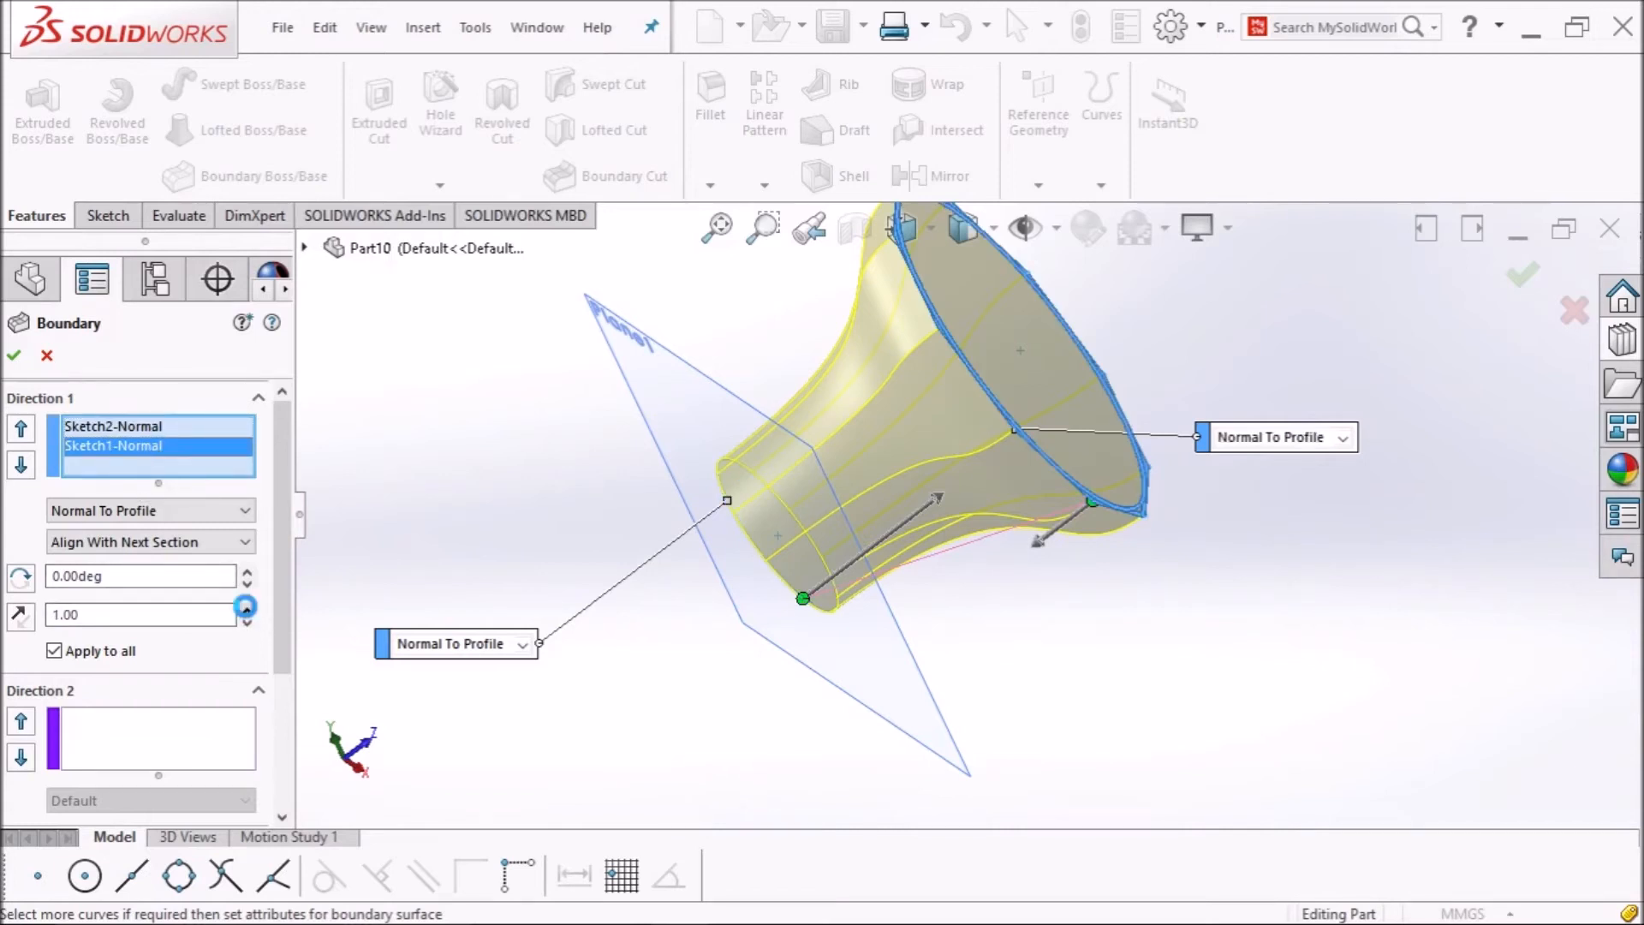
left_click(246, 607)
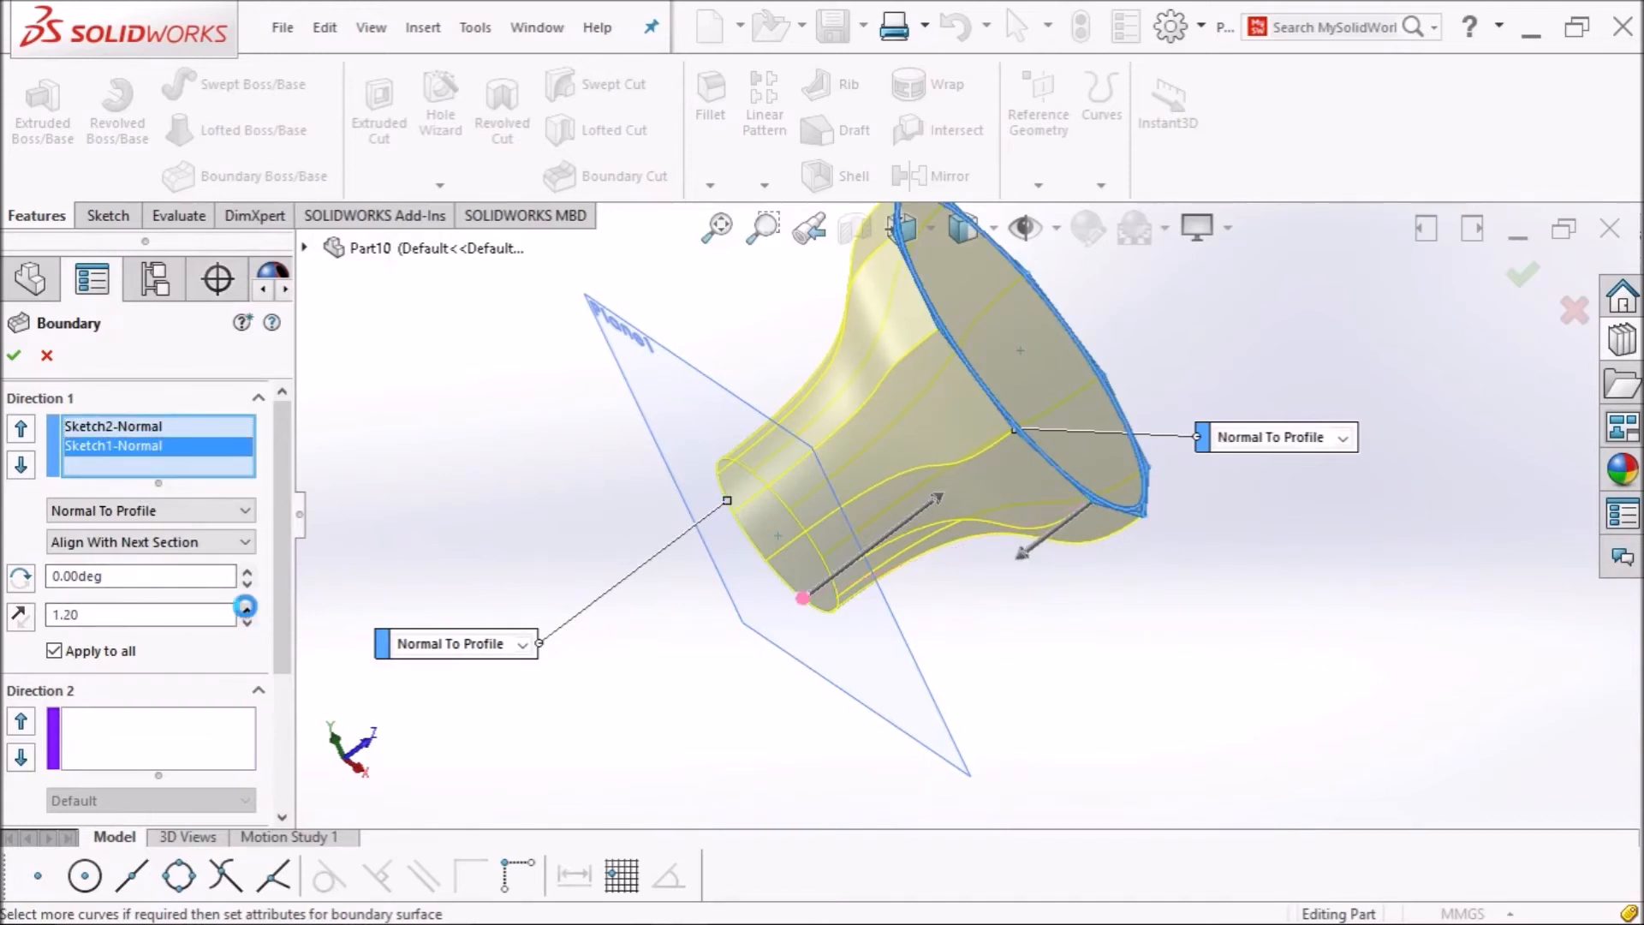
left_click(247, 609)
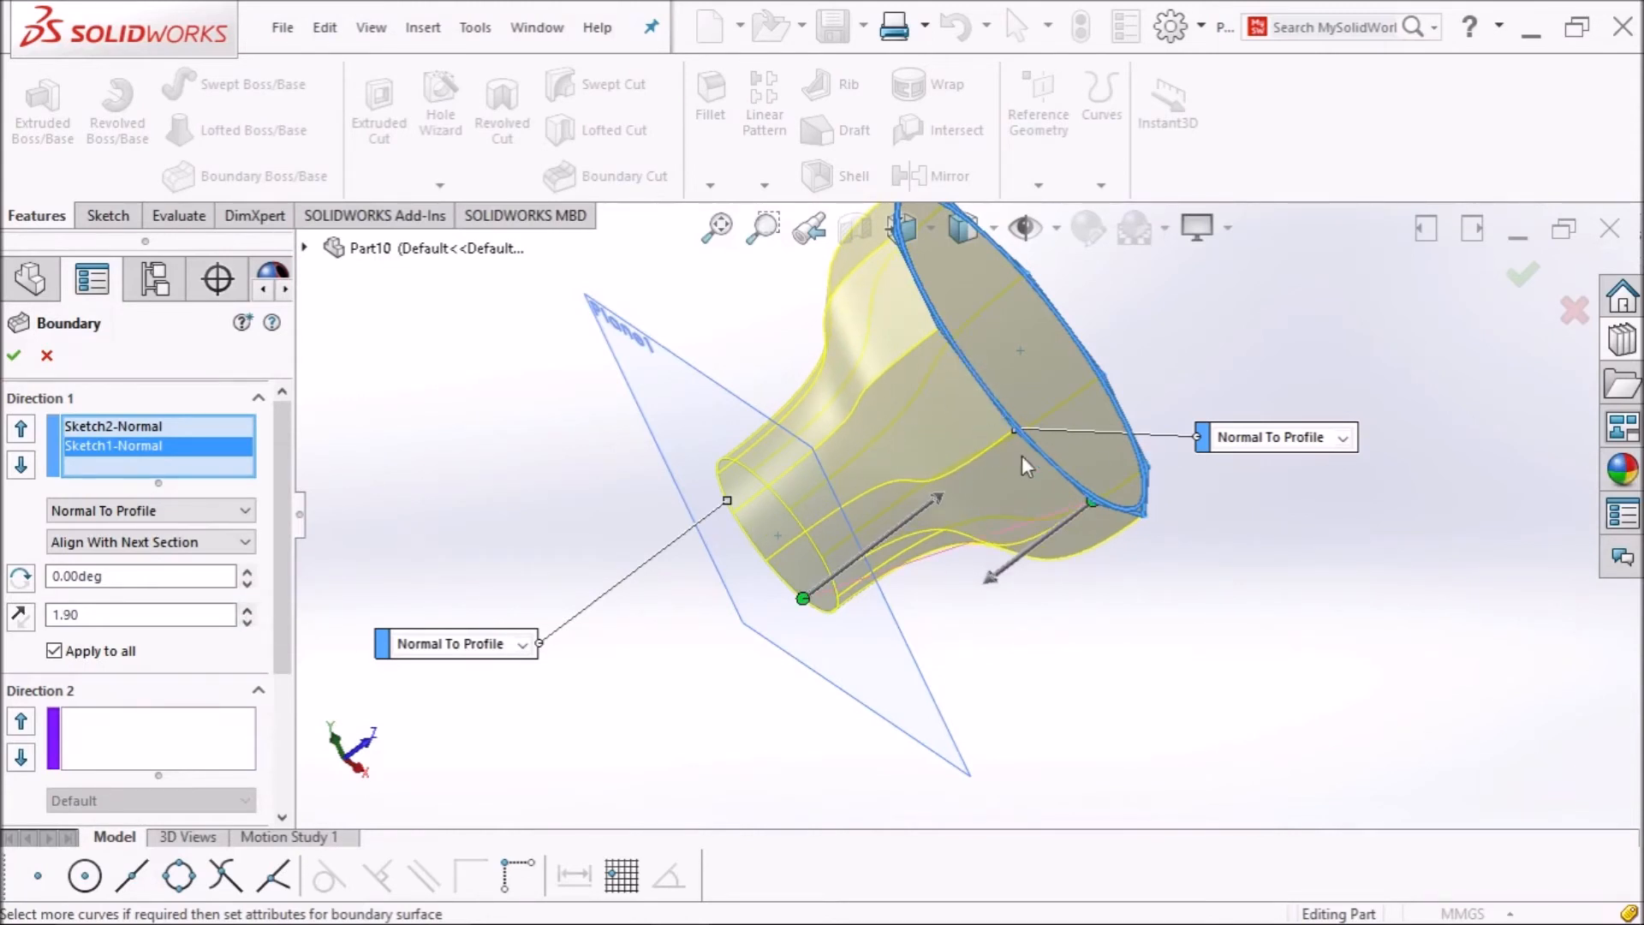
left_click(12, 360)
Shell the boundary body with a 5 mm wall thickness, removing the large polygonal end face.
middle_click_drag(394, 513, 579, 521)
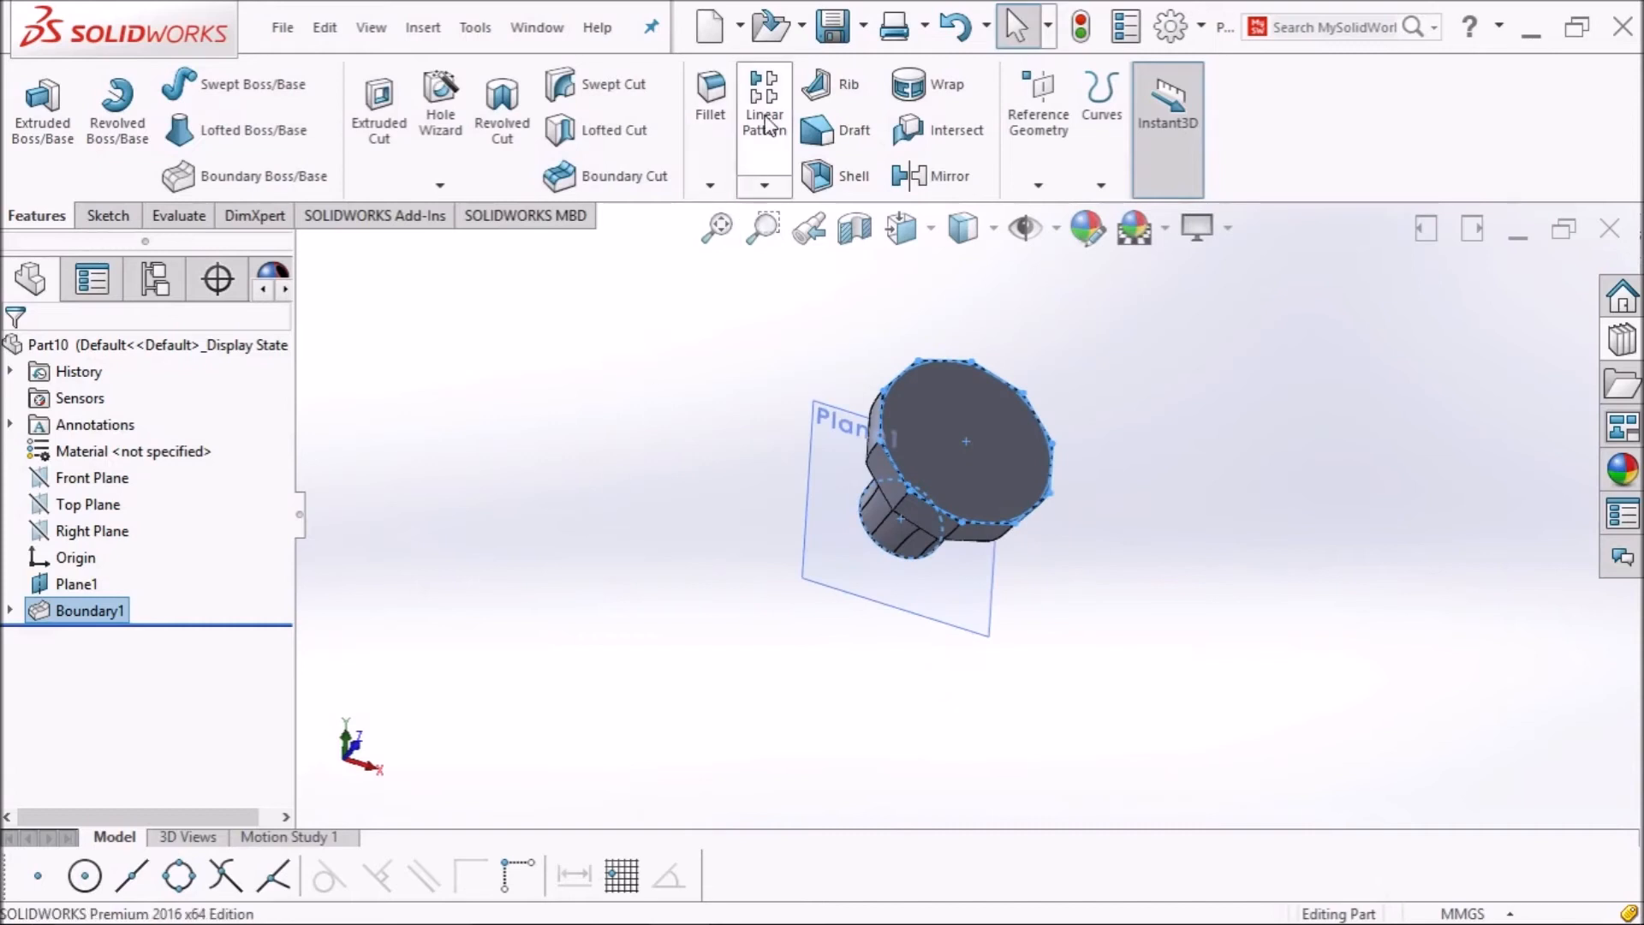
left_click(847, 180)
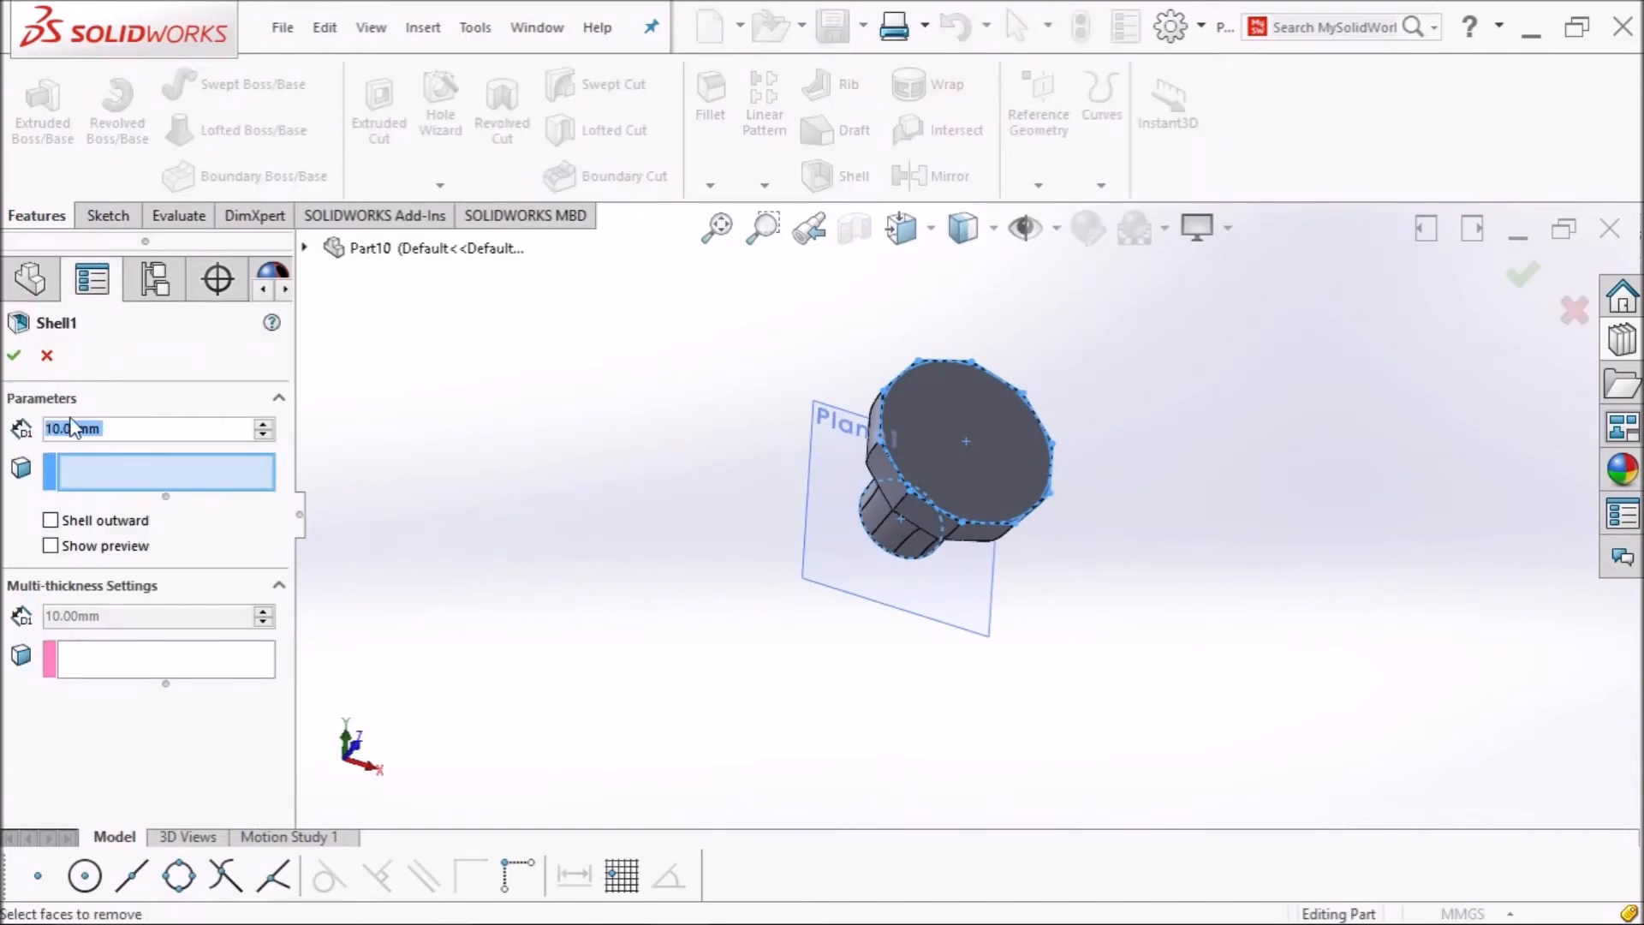
type("5")
key("Return")
left_click(981, 442)
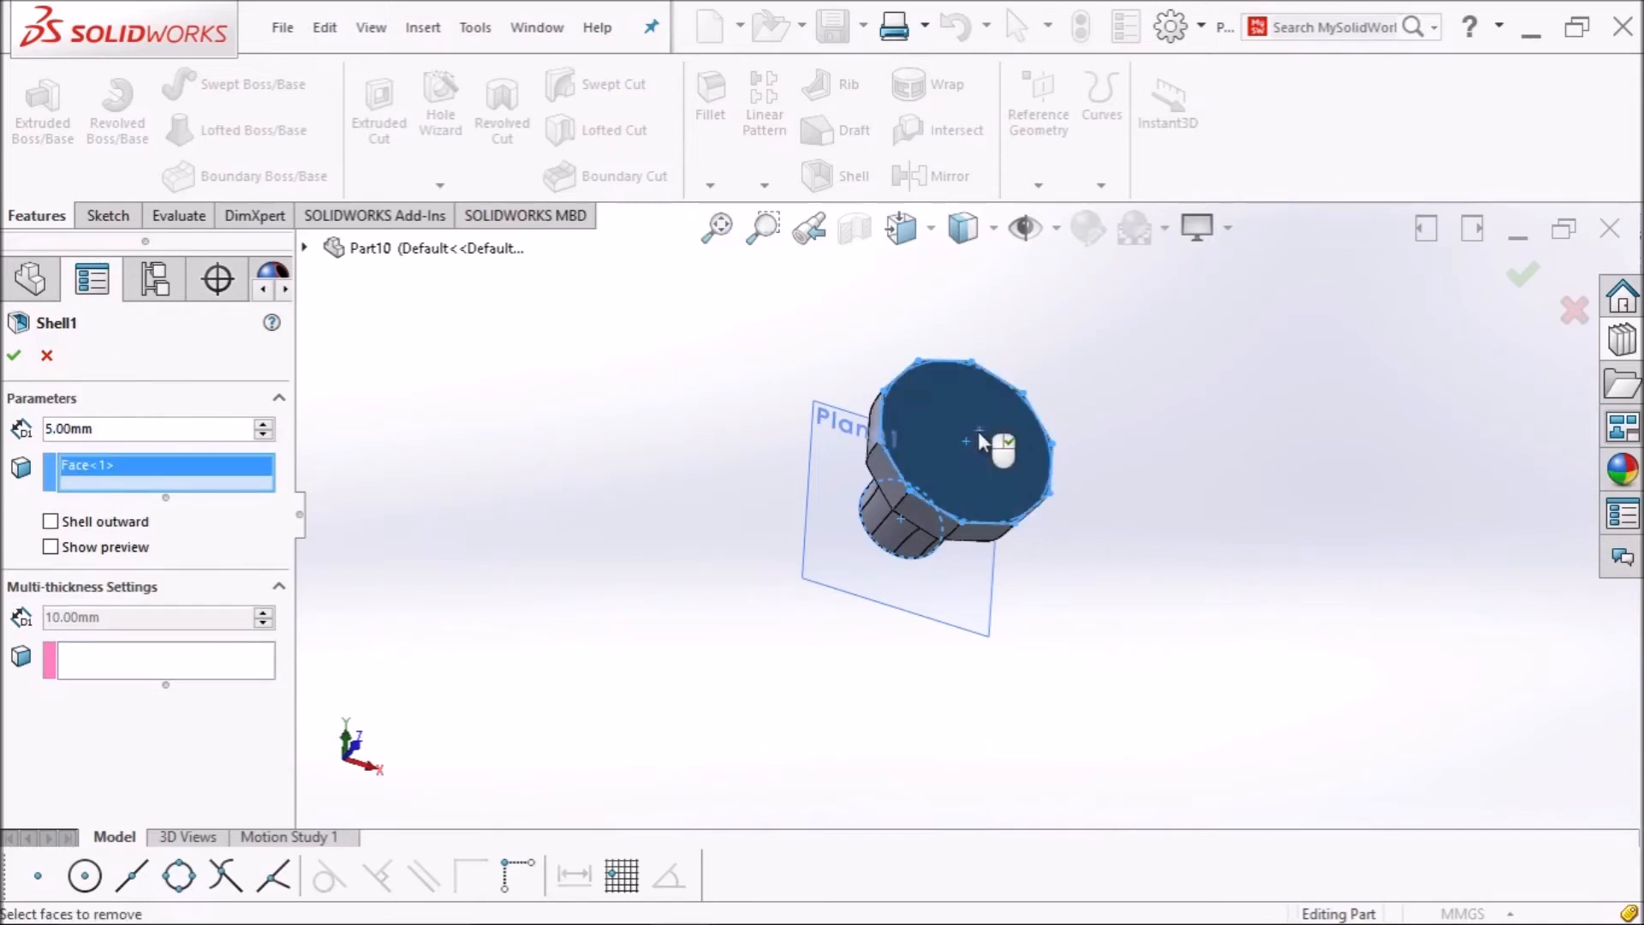
left_click(13, 358)
middle_click_drag(311, 490, 445, 522)
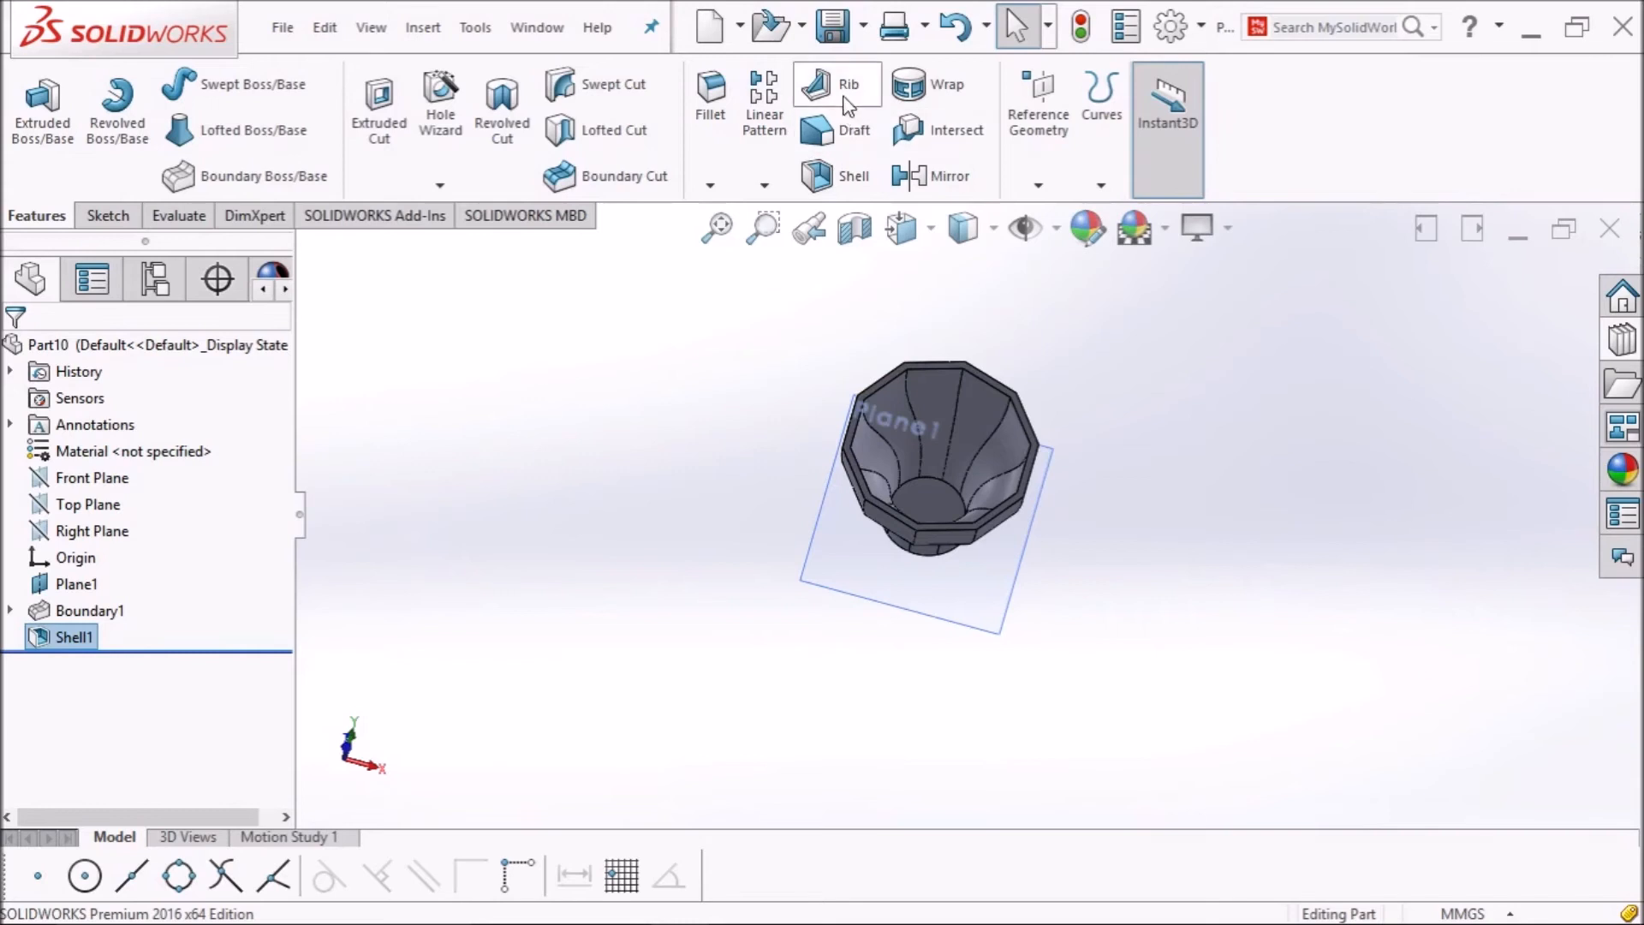
Close the part without saving it and create a new part document.
left_click(1609, 241)
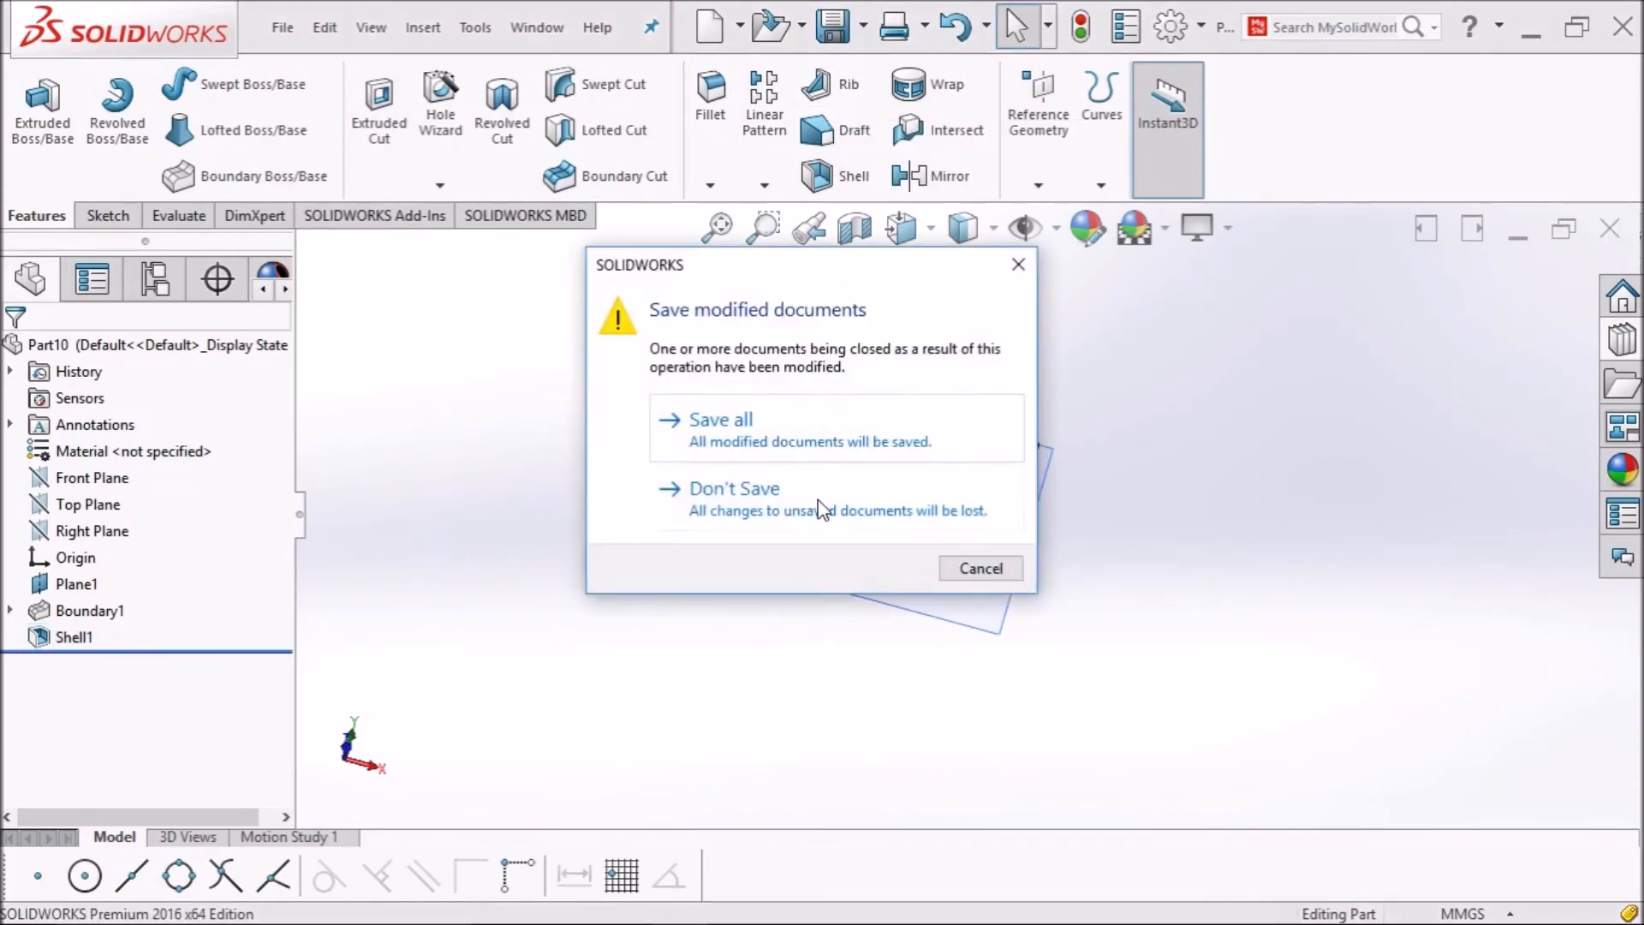
left_click(821, 509)
left_click(281, 28)
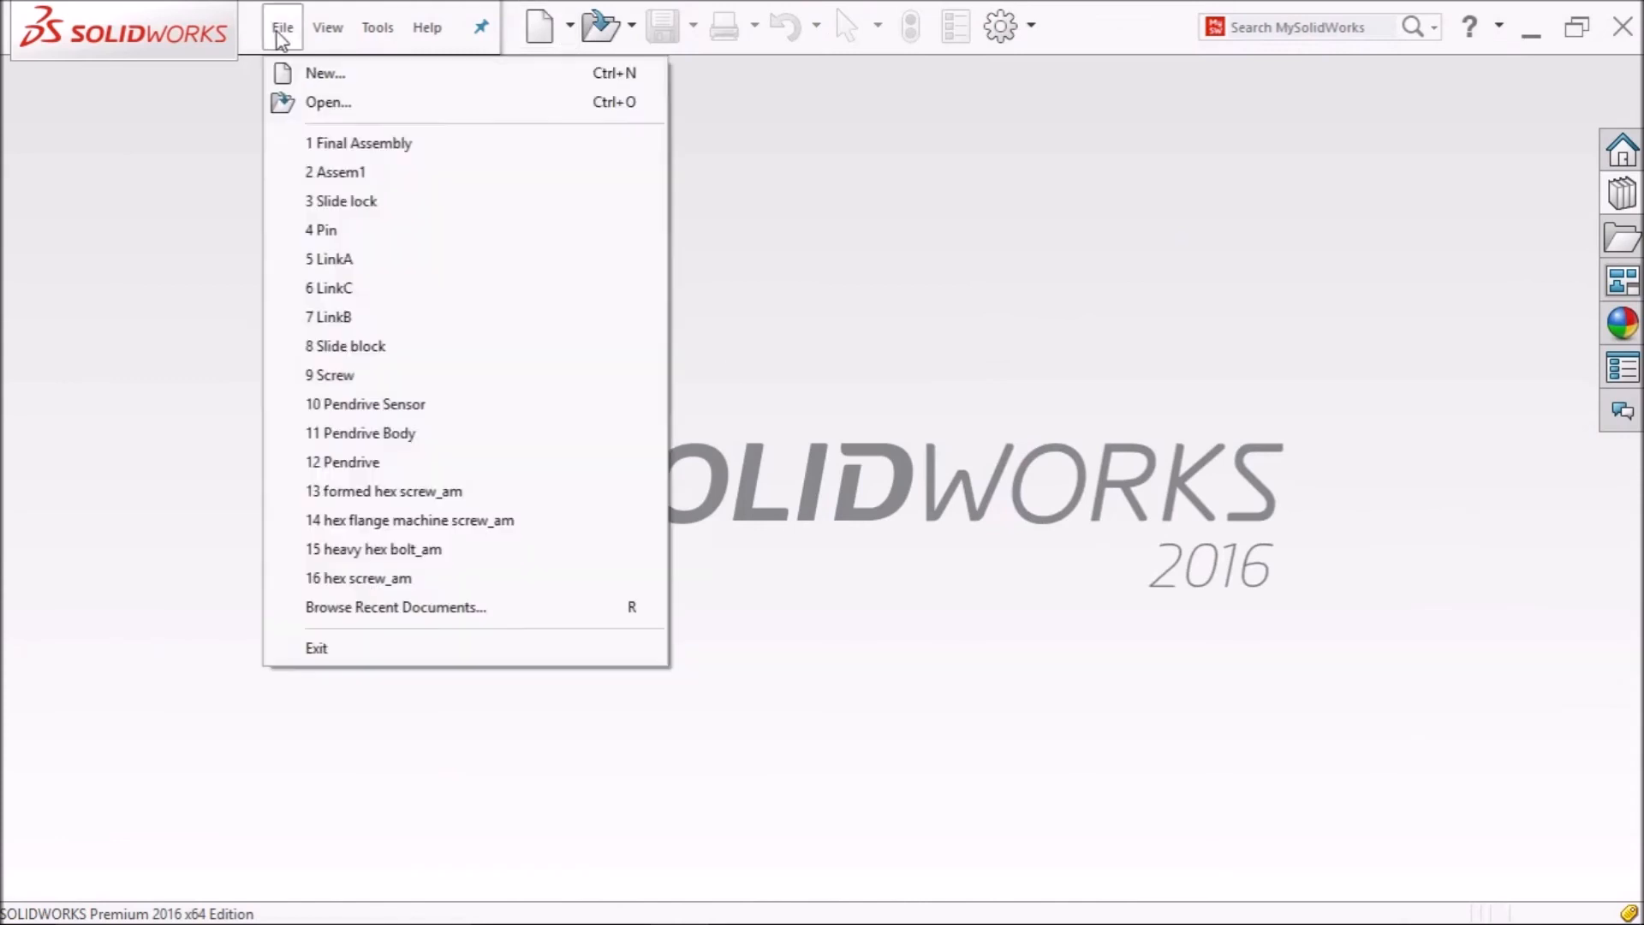
left_click(318, 74)
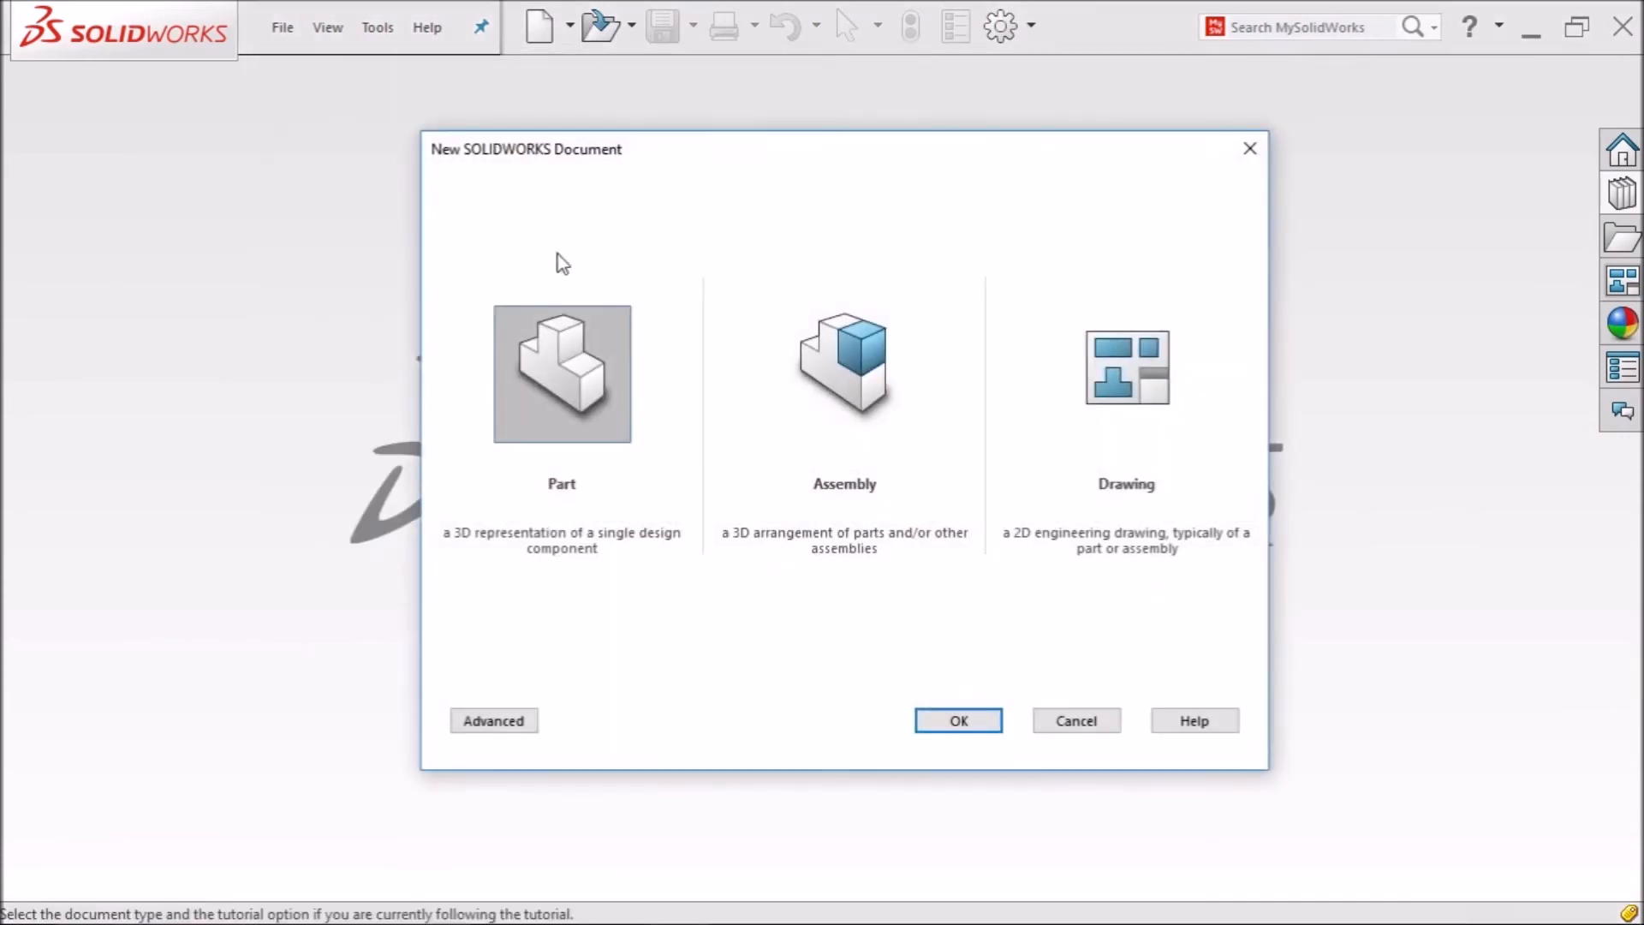
left_click(988, 722)
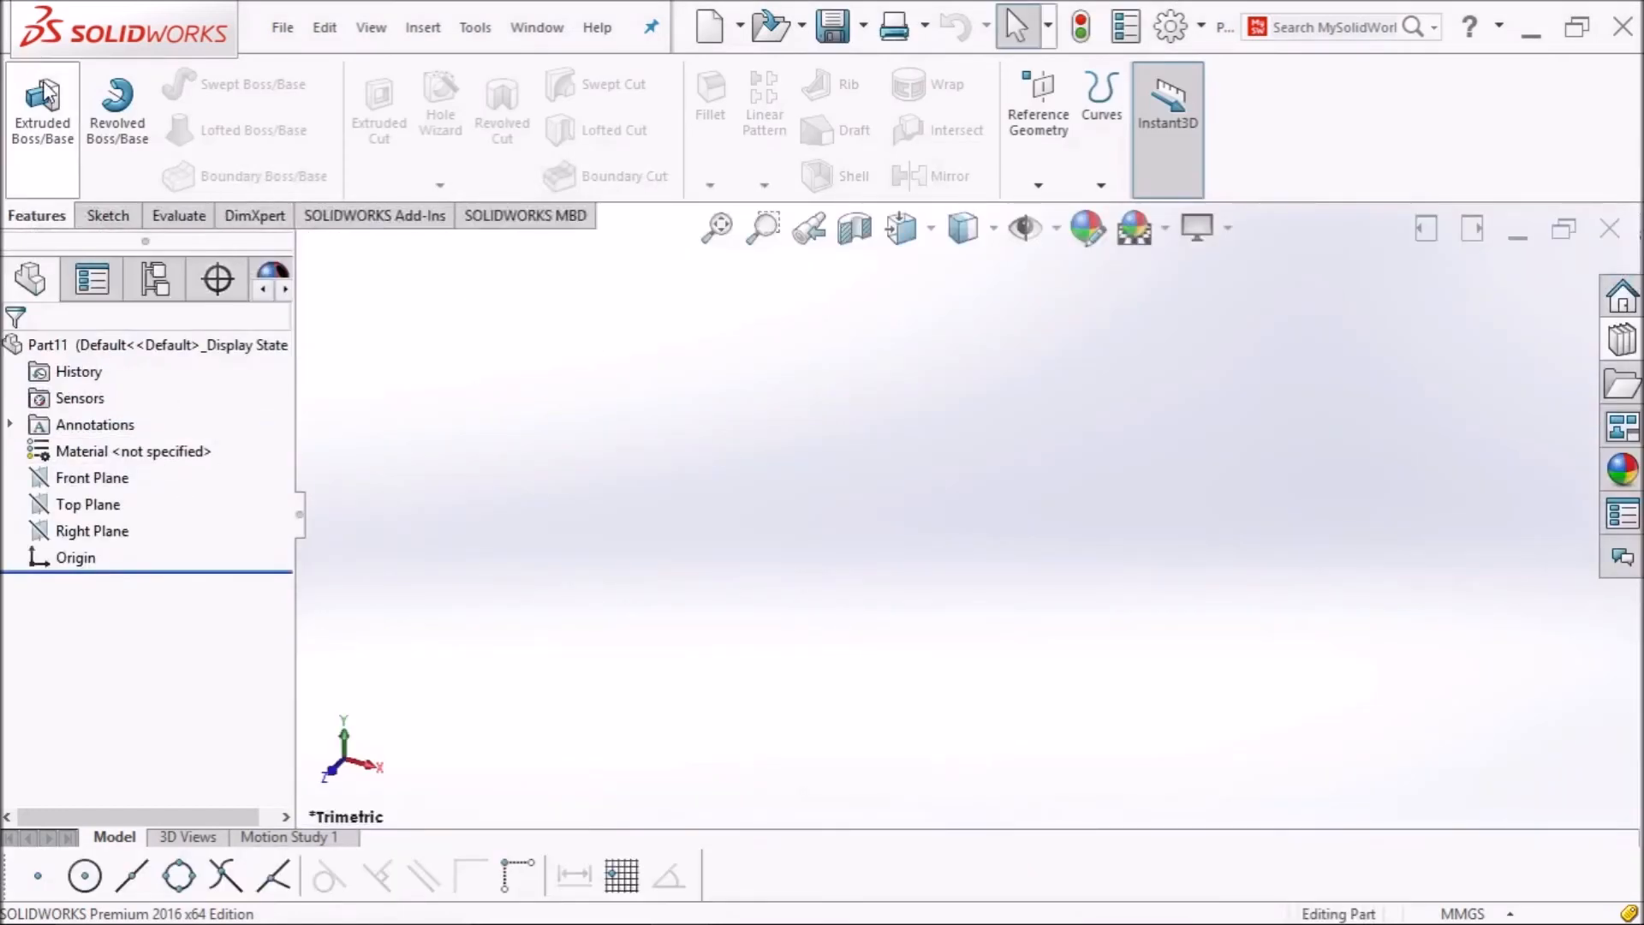
Orient the view normal to the Front Plane and start a sketch on it.
left_click(84, 481)
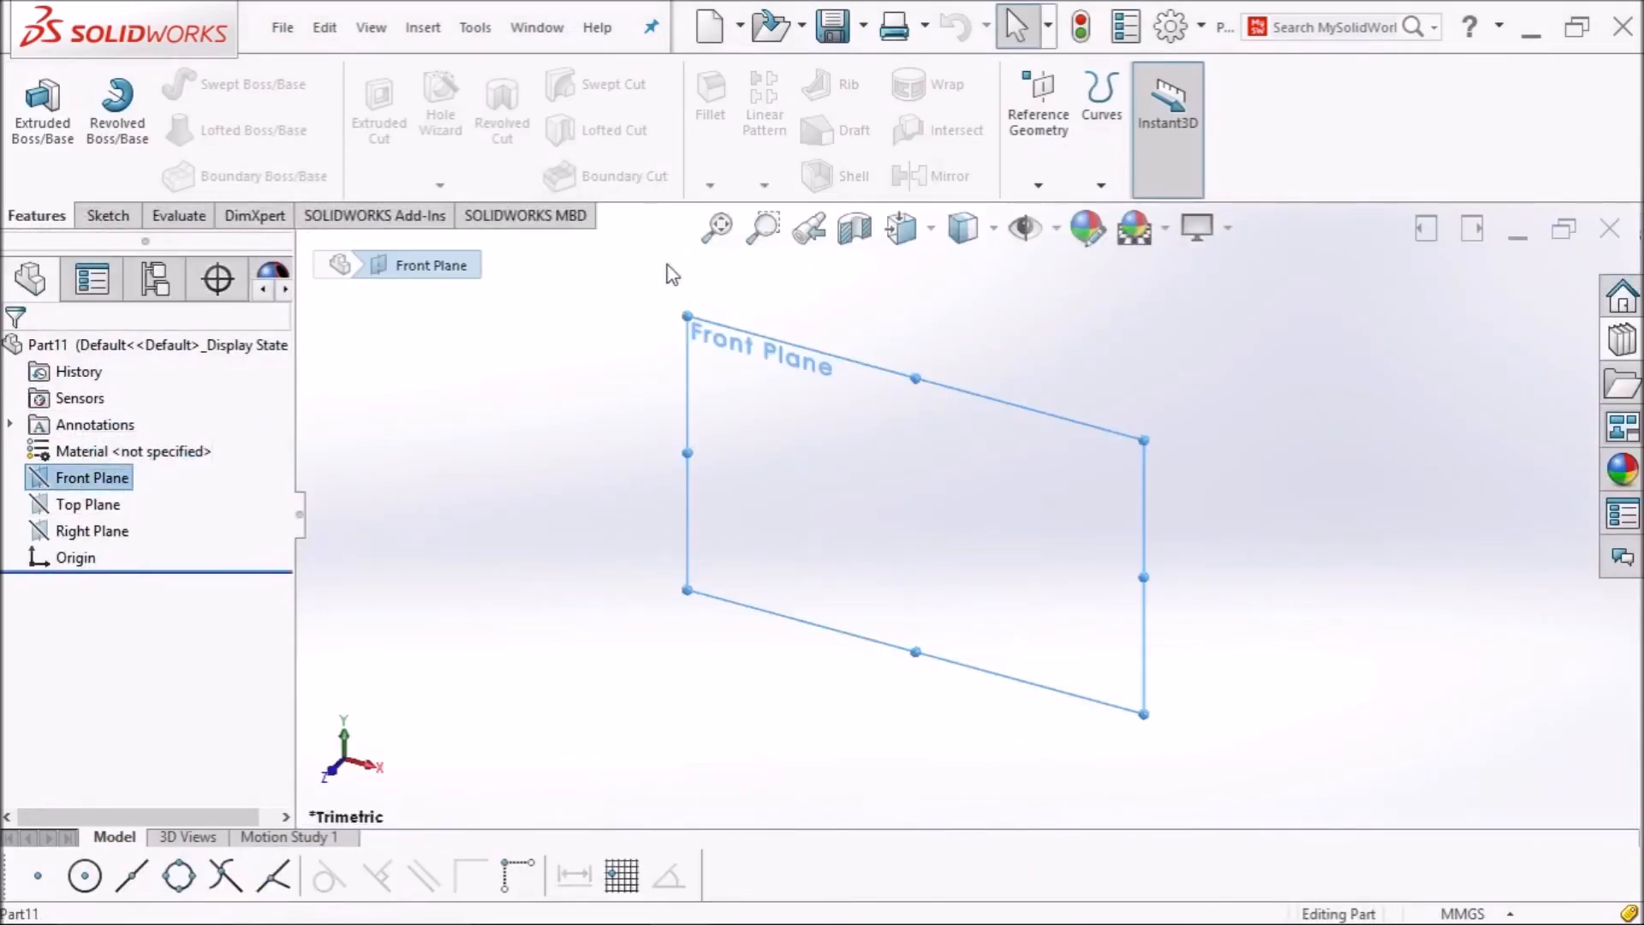
left_click(900, 228)
left_click(951, 368)
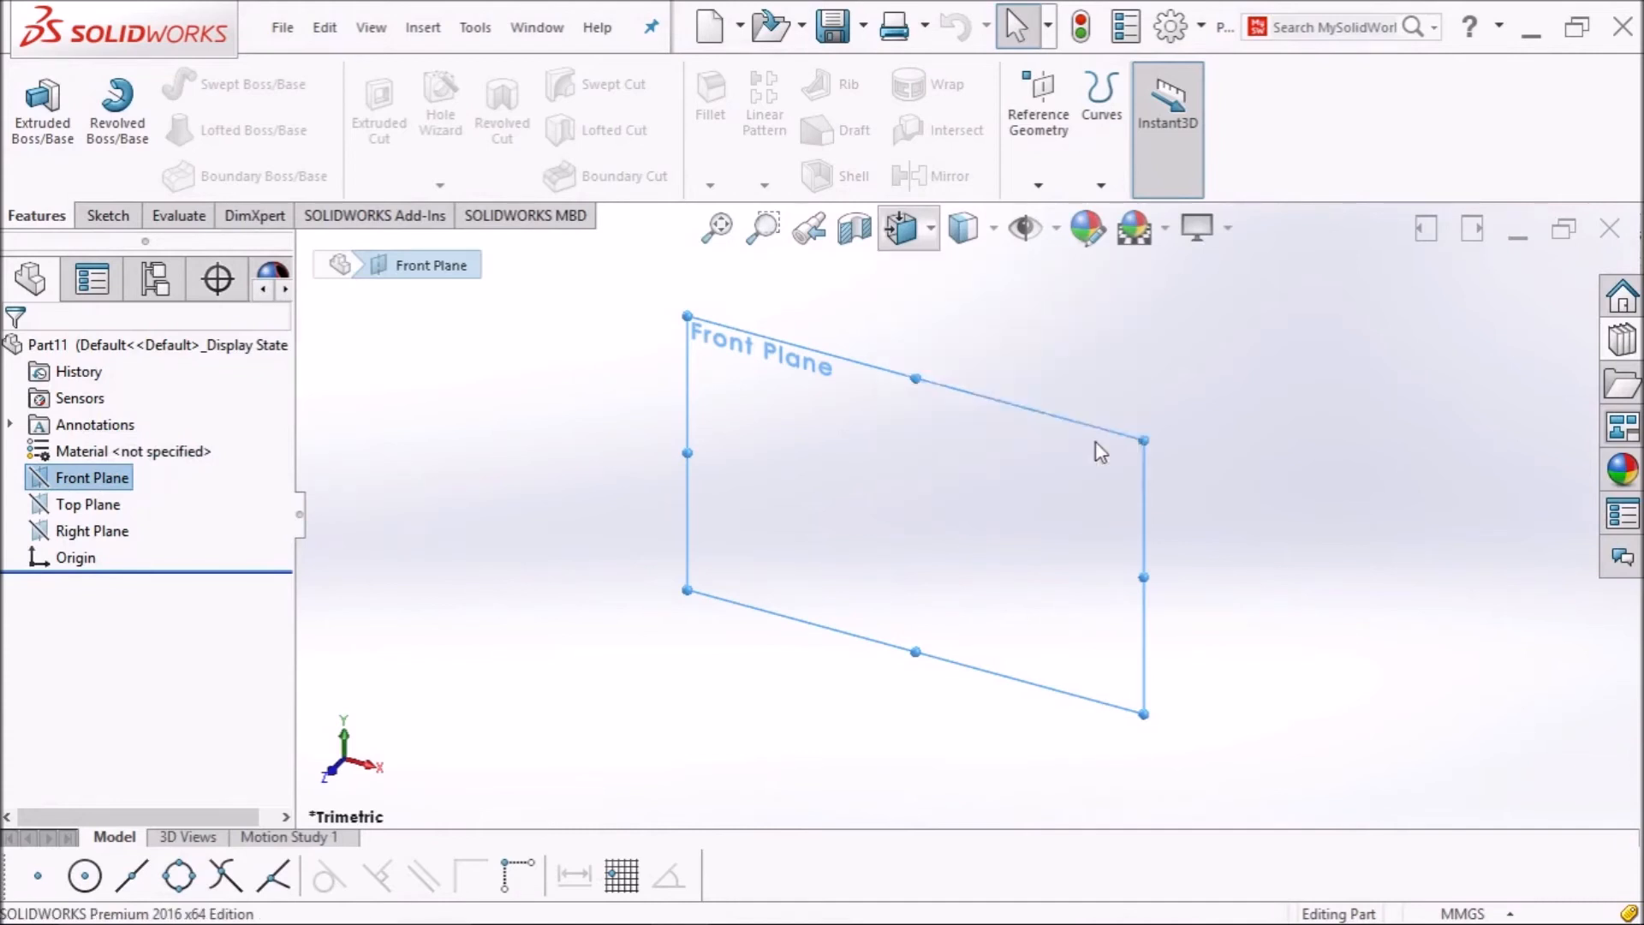
left_click(96, 218)
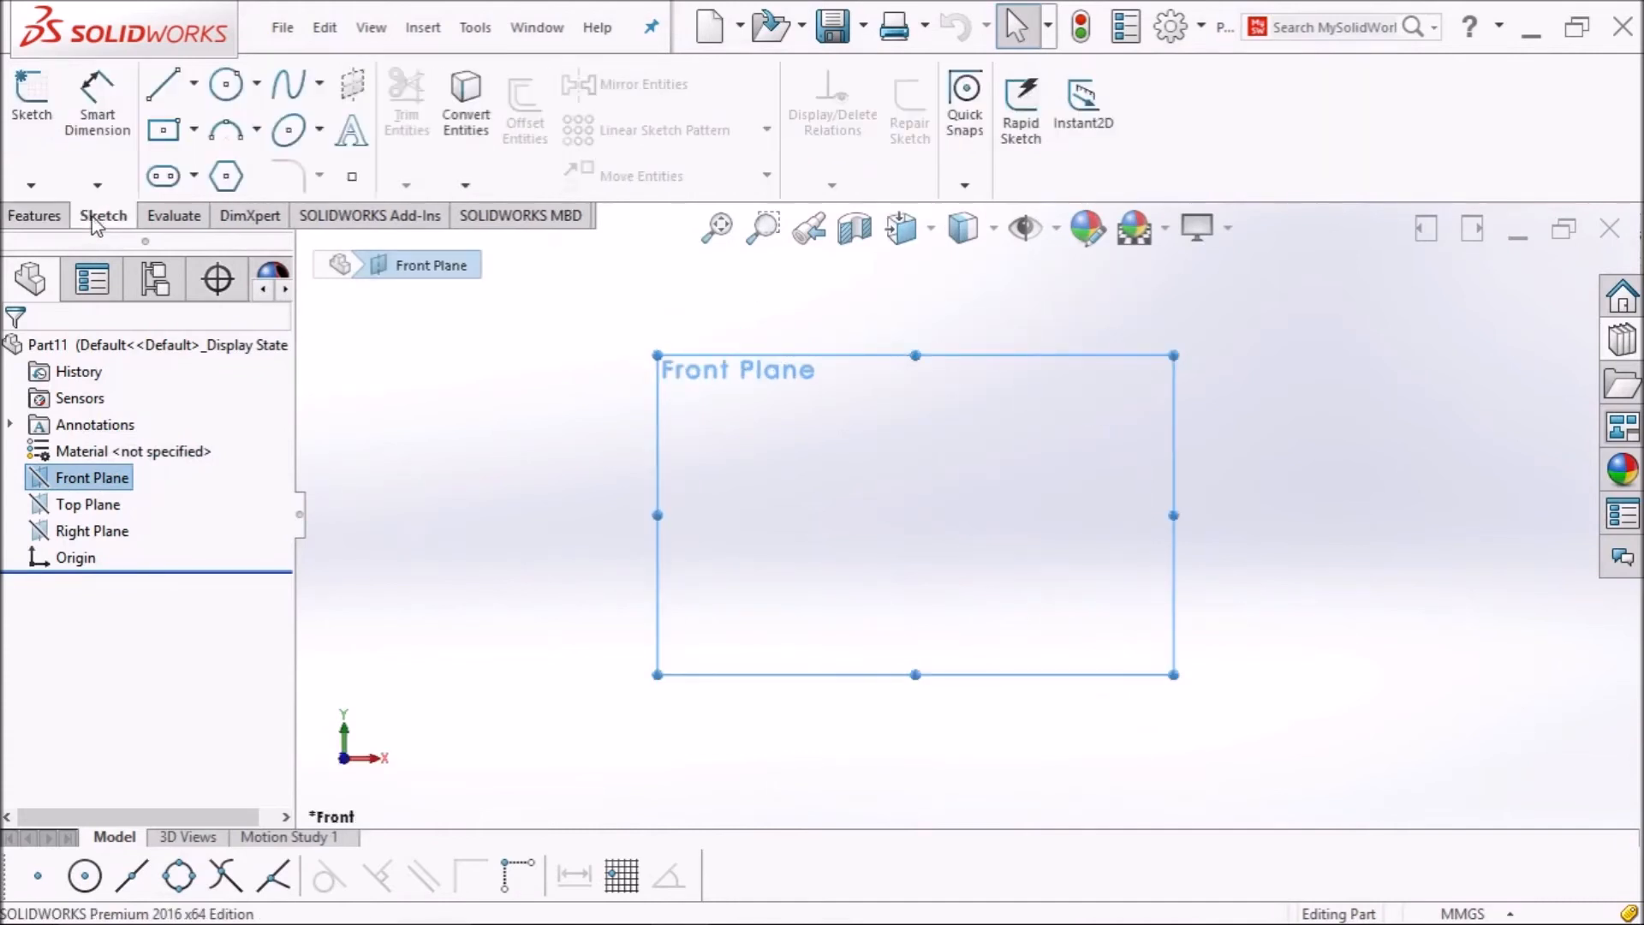
left_click(31, 93)
Sketch a vertical line about 61 mm long up from the origin and a separate horizontal line from the origin along positive X.
left_click(163, 86)
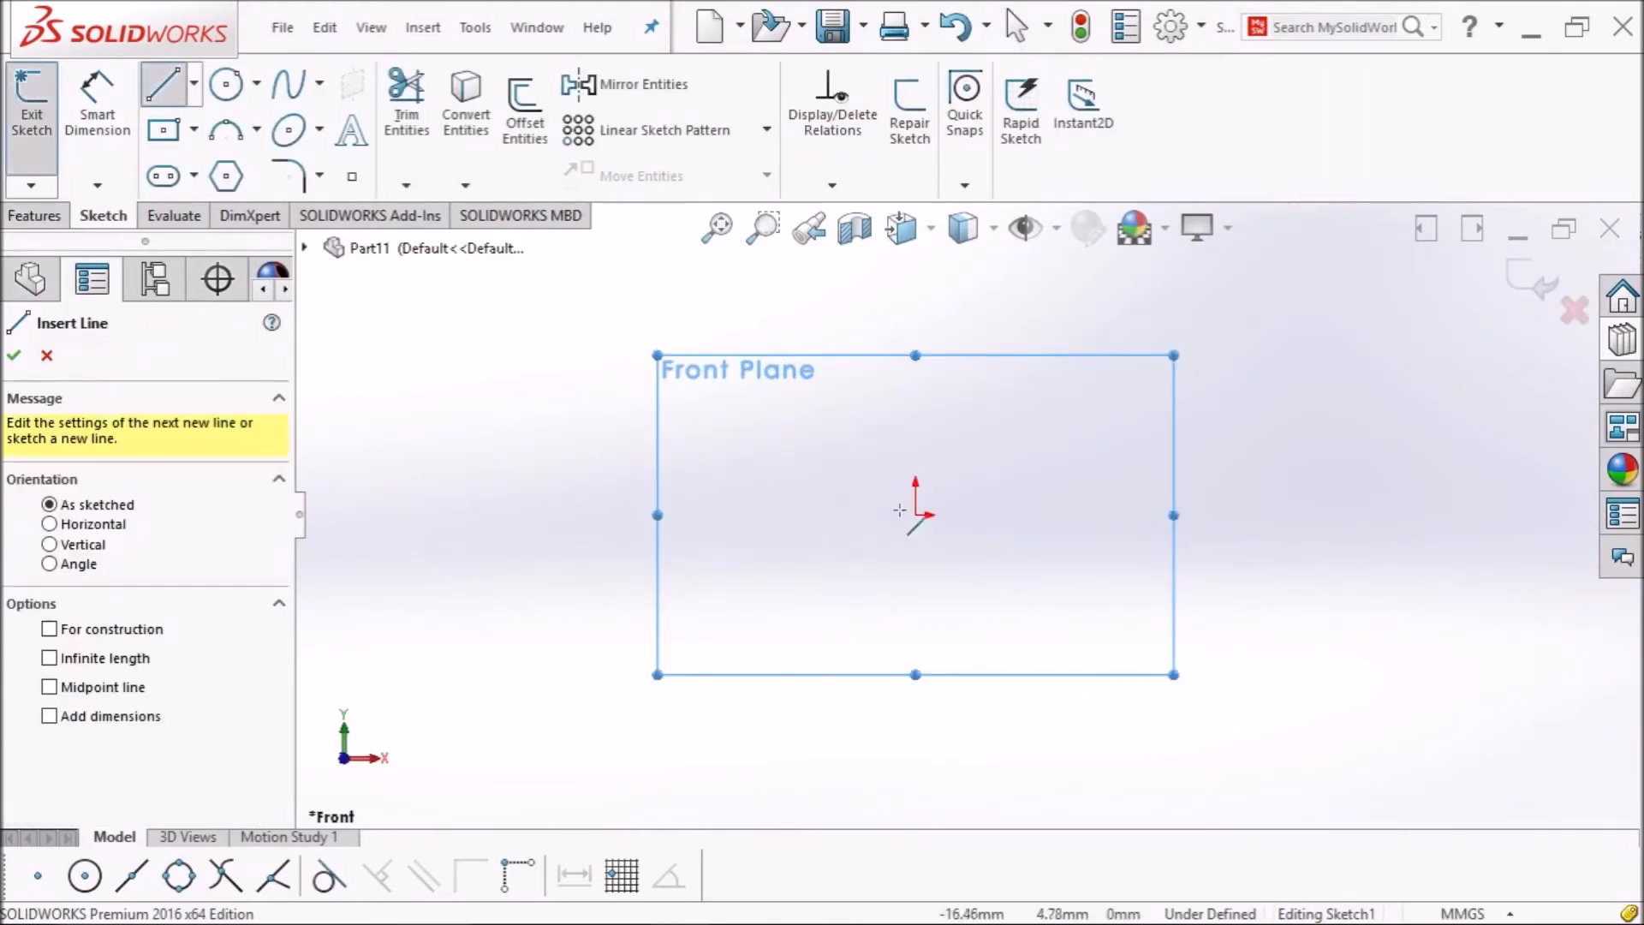
left_click(916, 515)
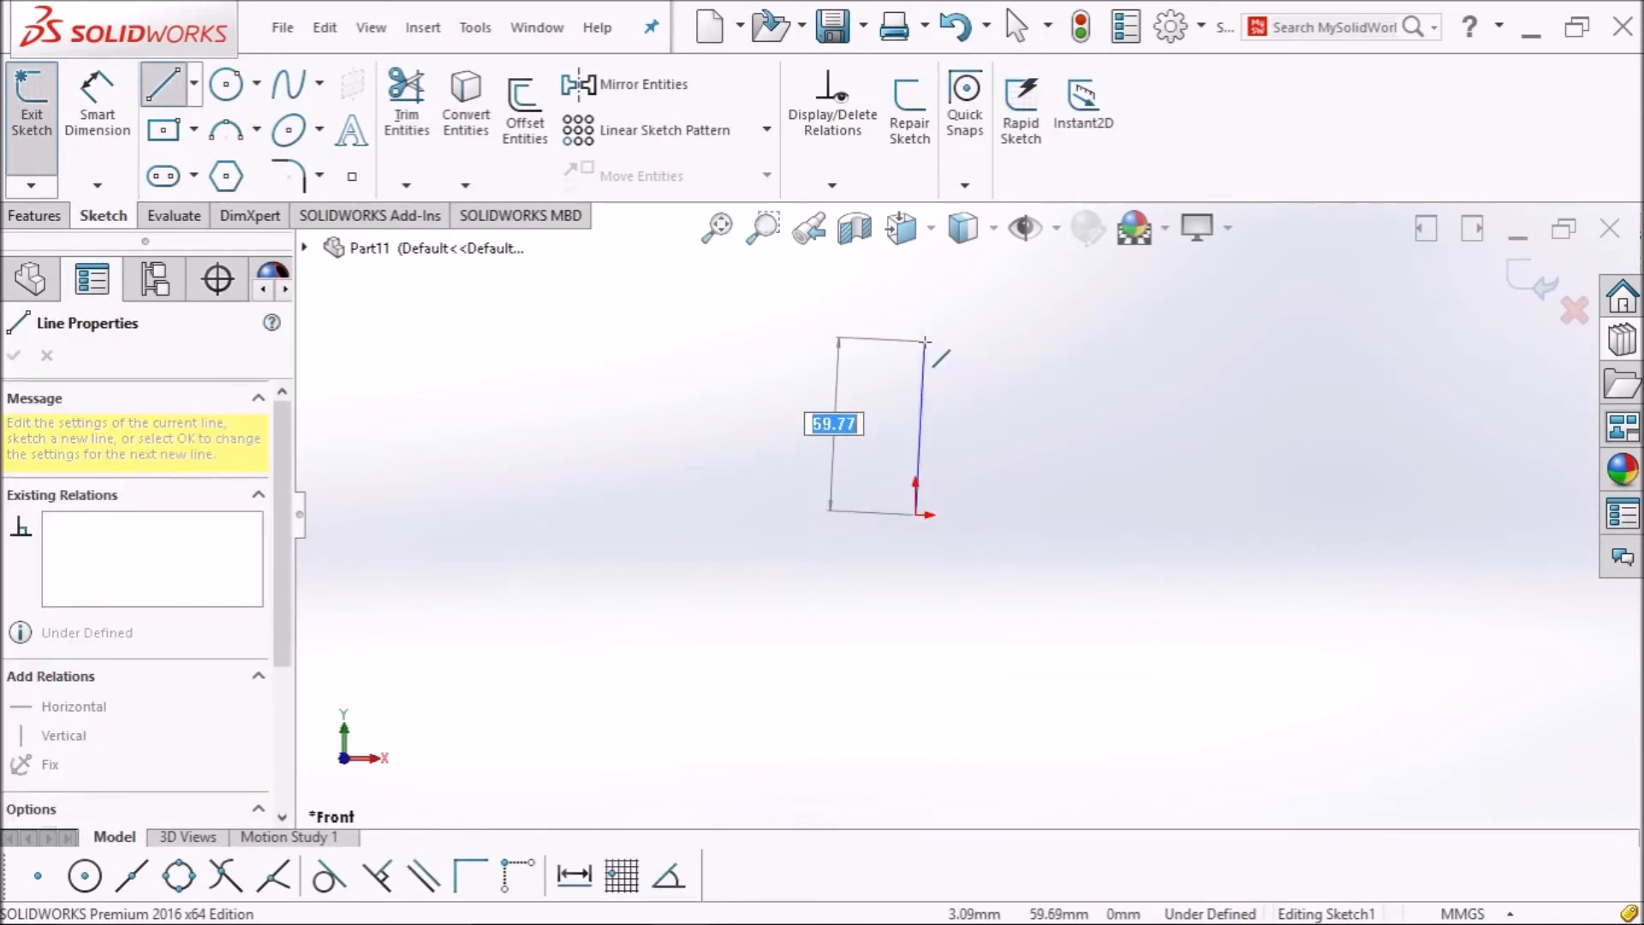
left_click(915, 339)
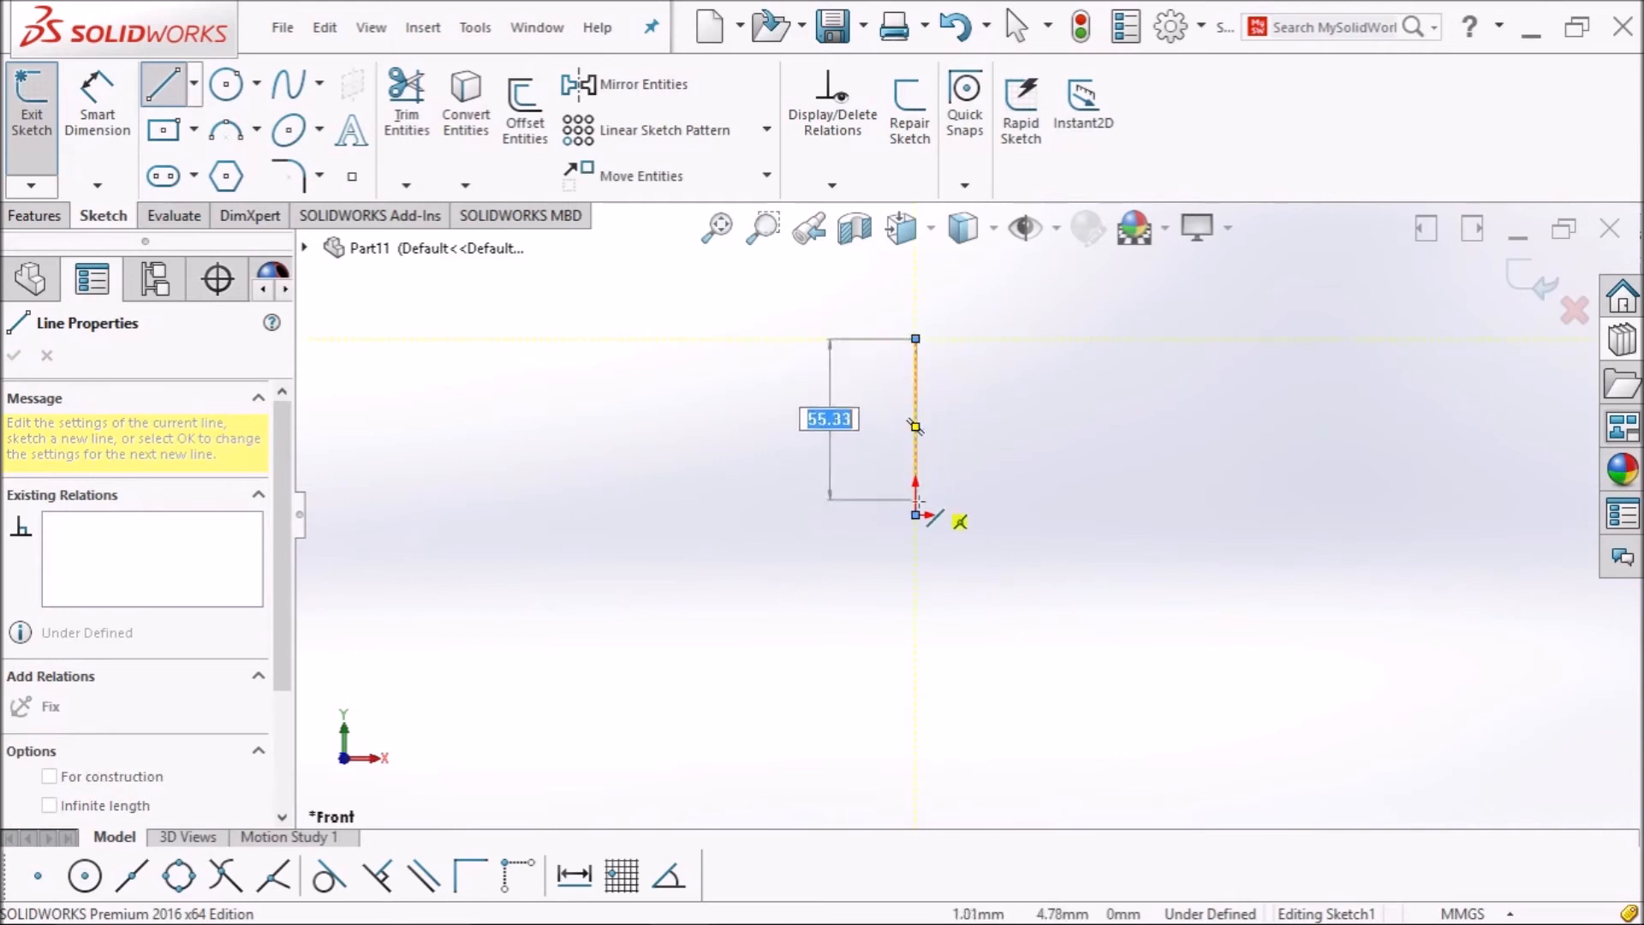
key("Escape")
left_click(162, 86)
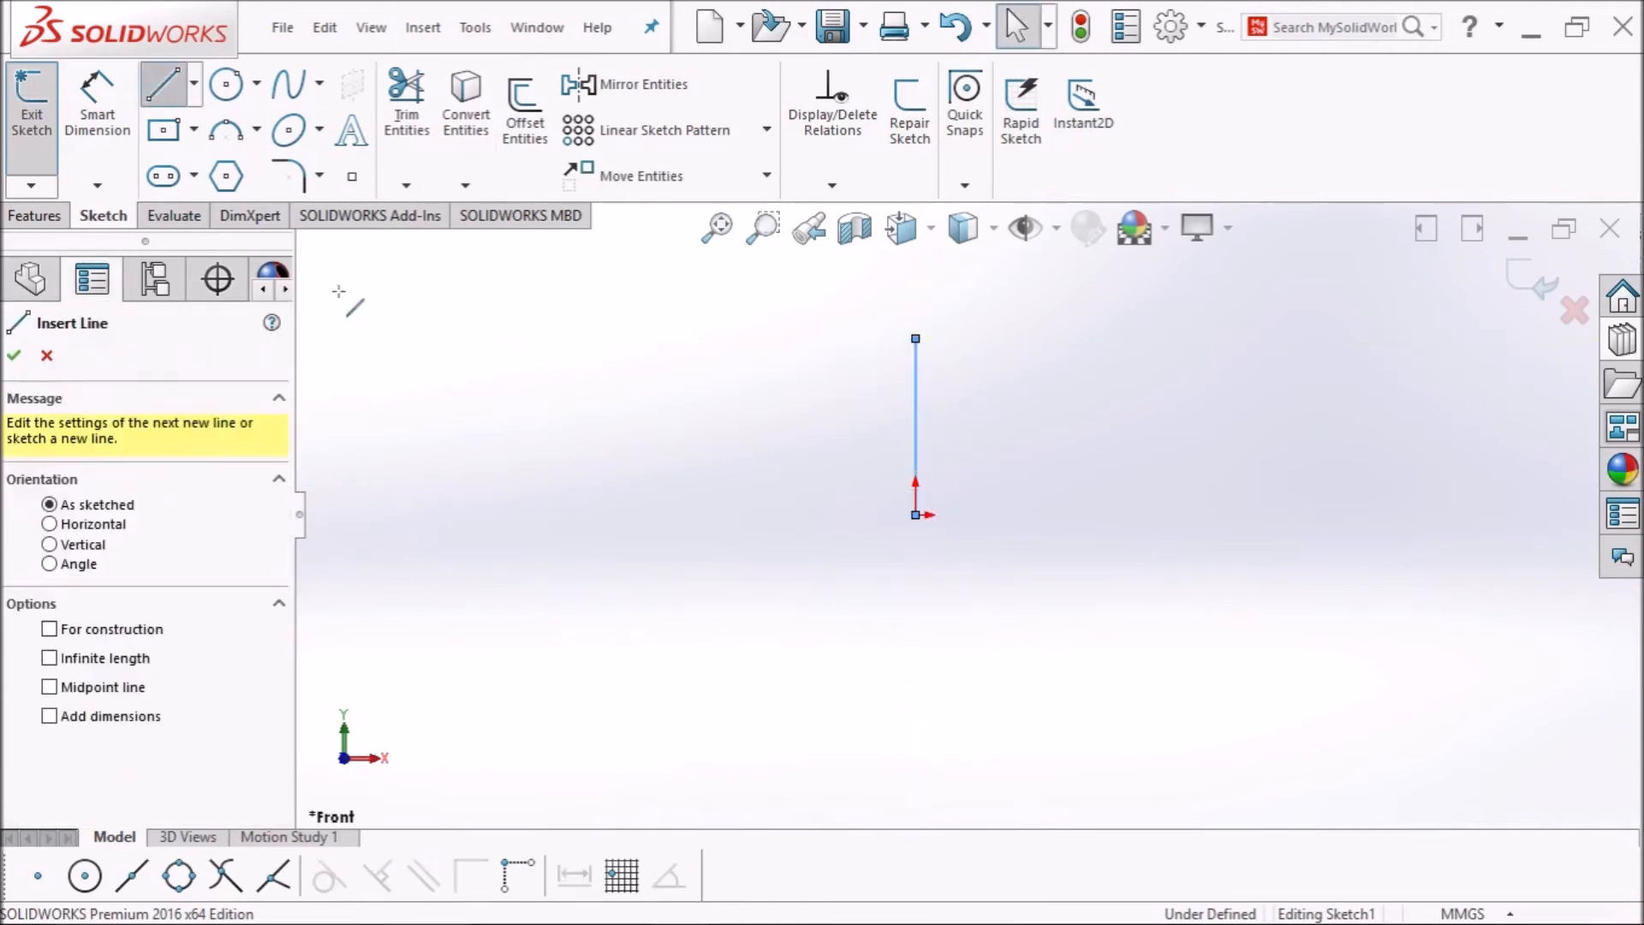
left_click(915, 514)
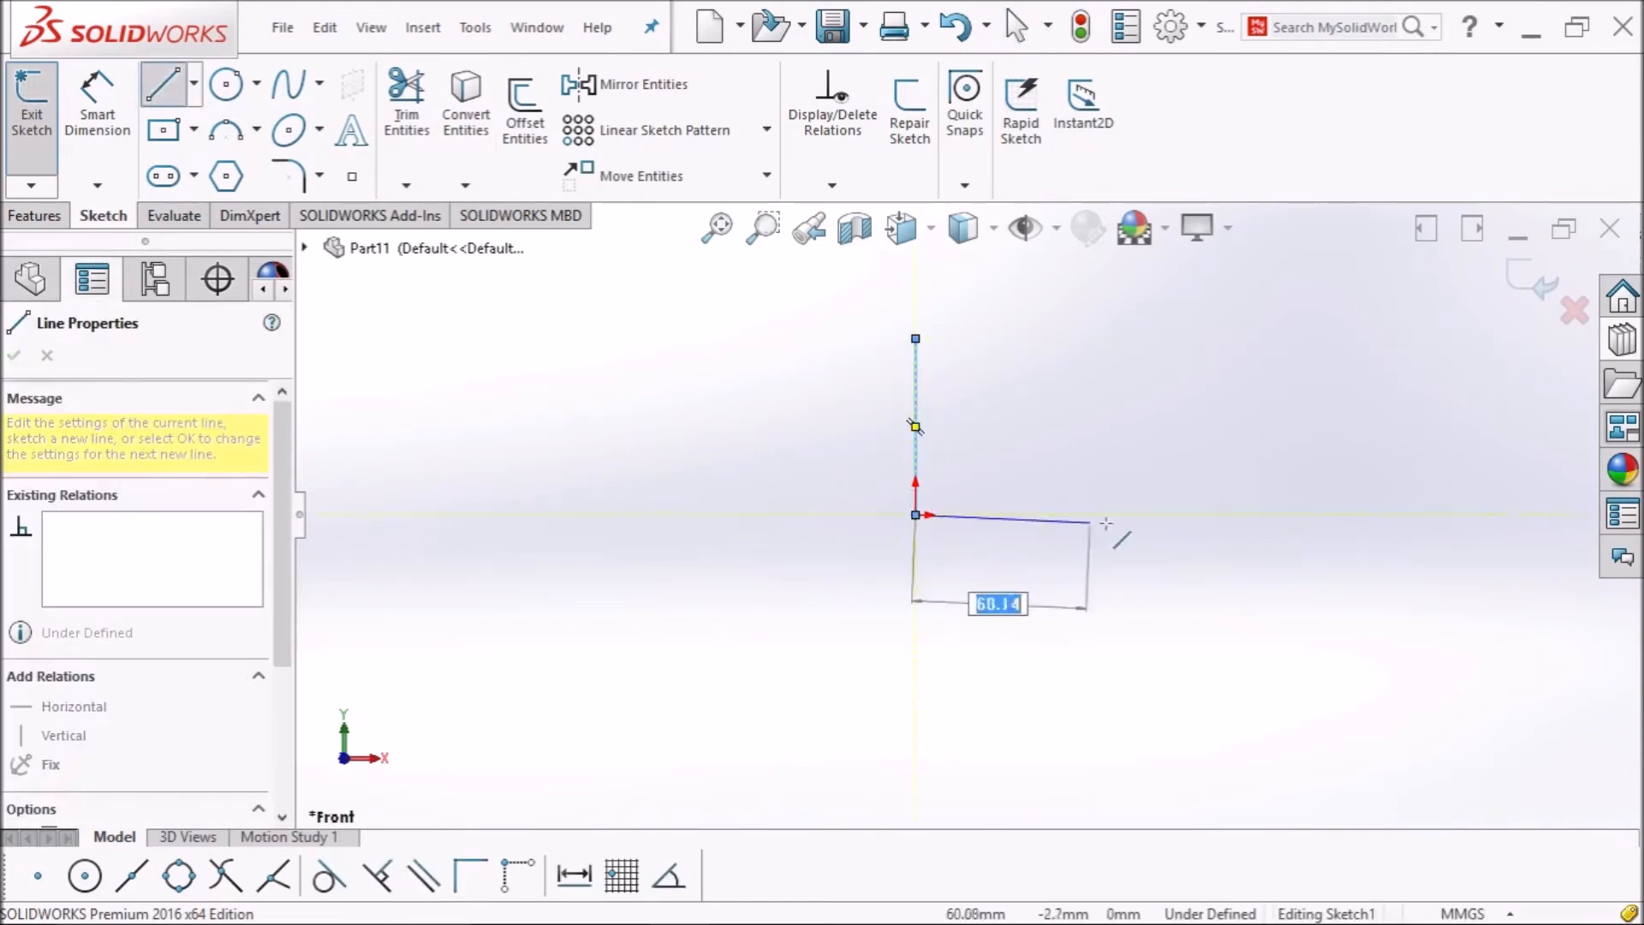
left_click(1151, 515)
key("Escape")
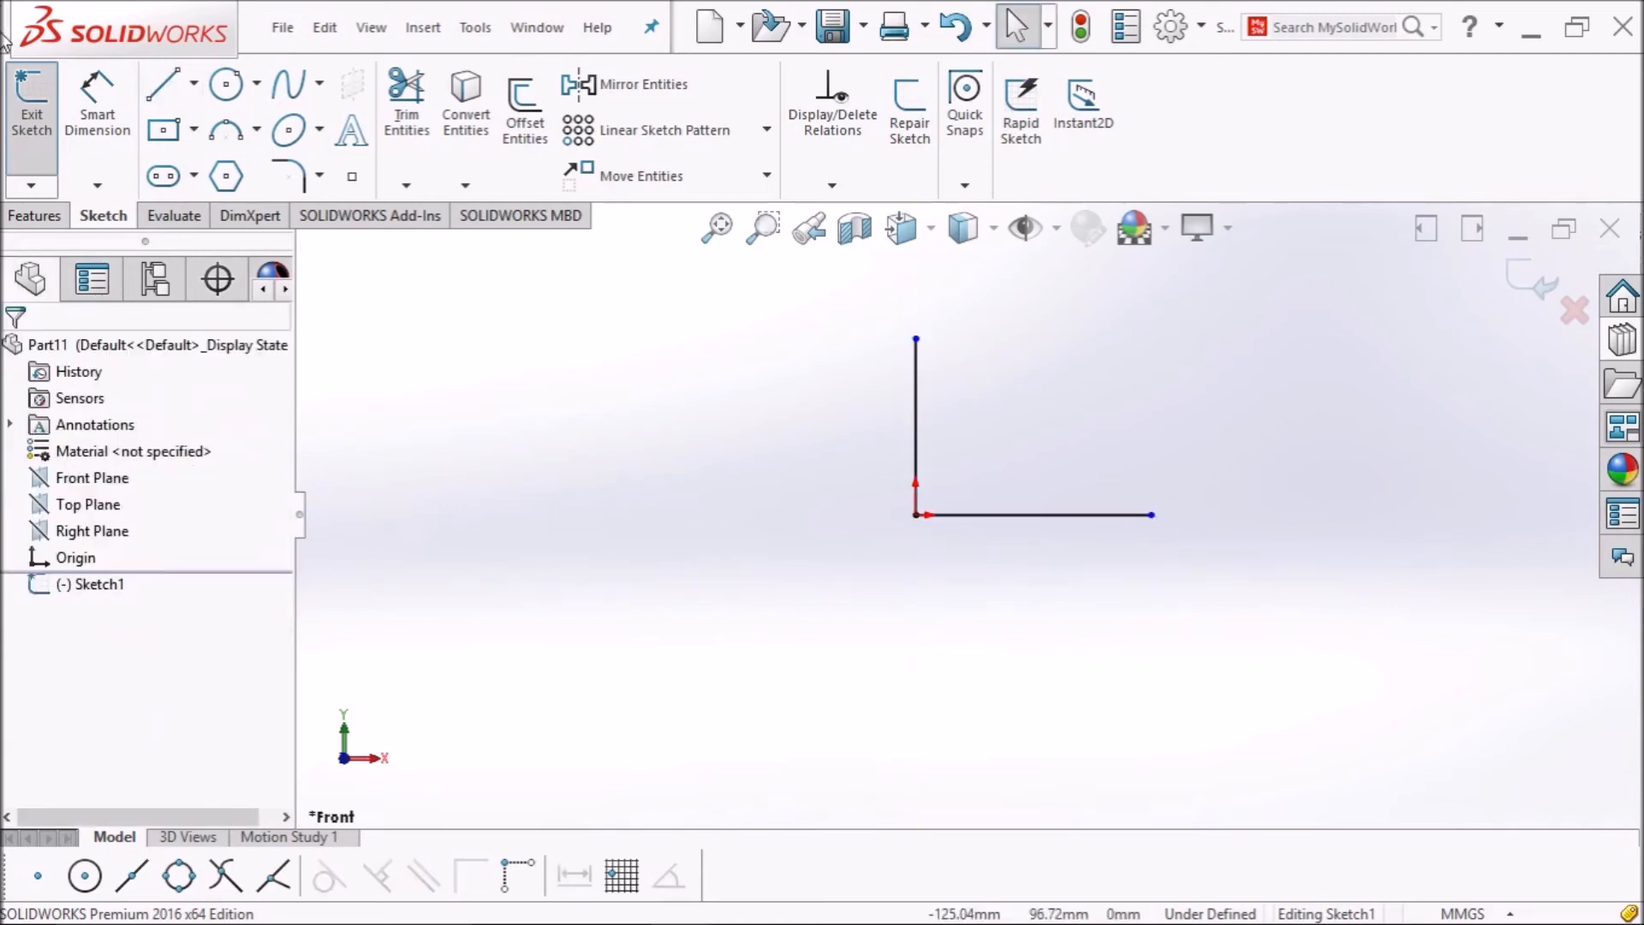
Dimension the vertical line's length and set it to 150 mm.
left_click(915, 428)
left_click(804, 420)
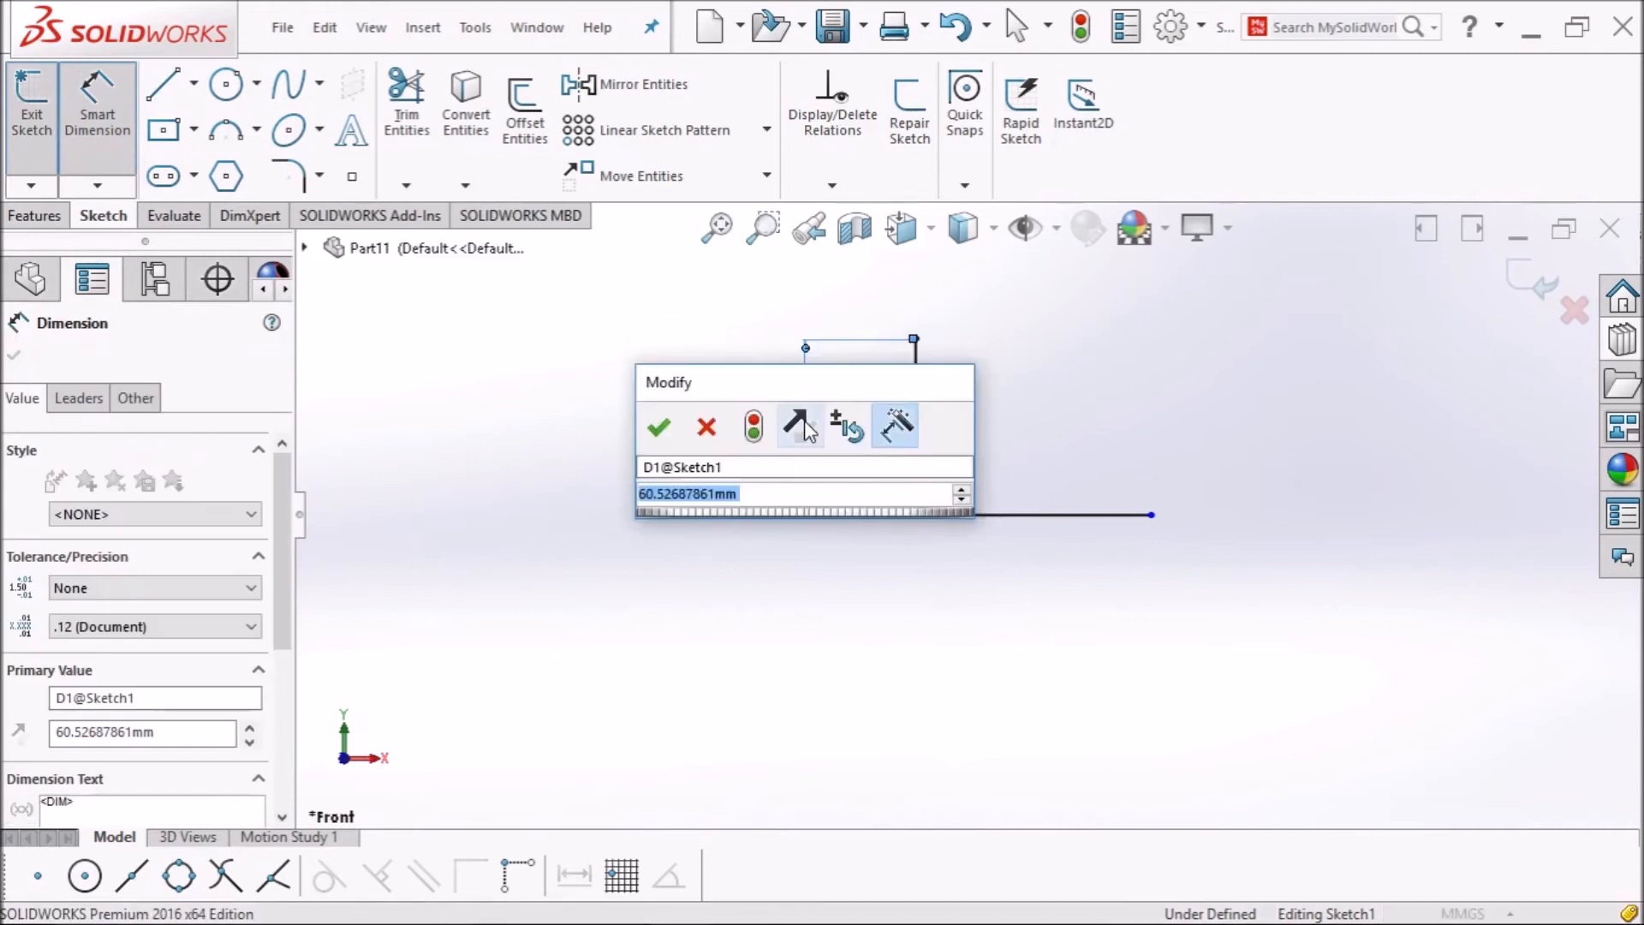
type("100")
key("Return")
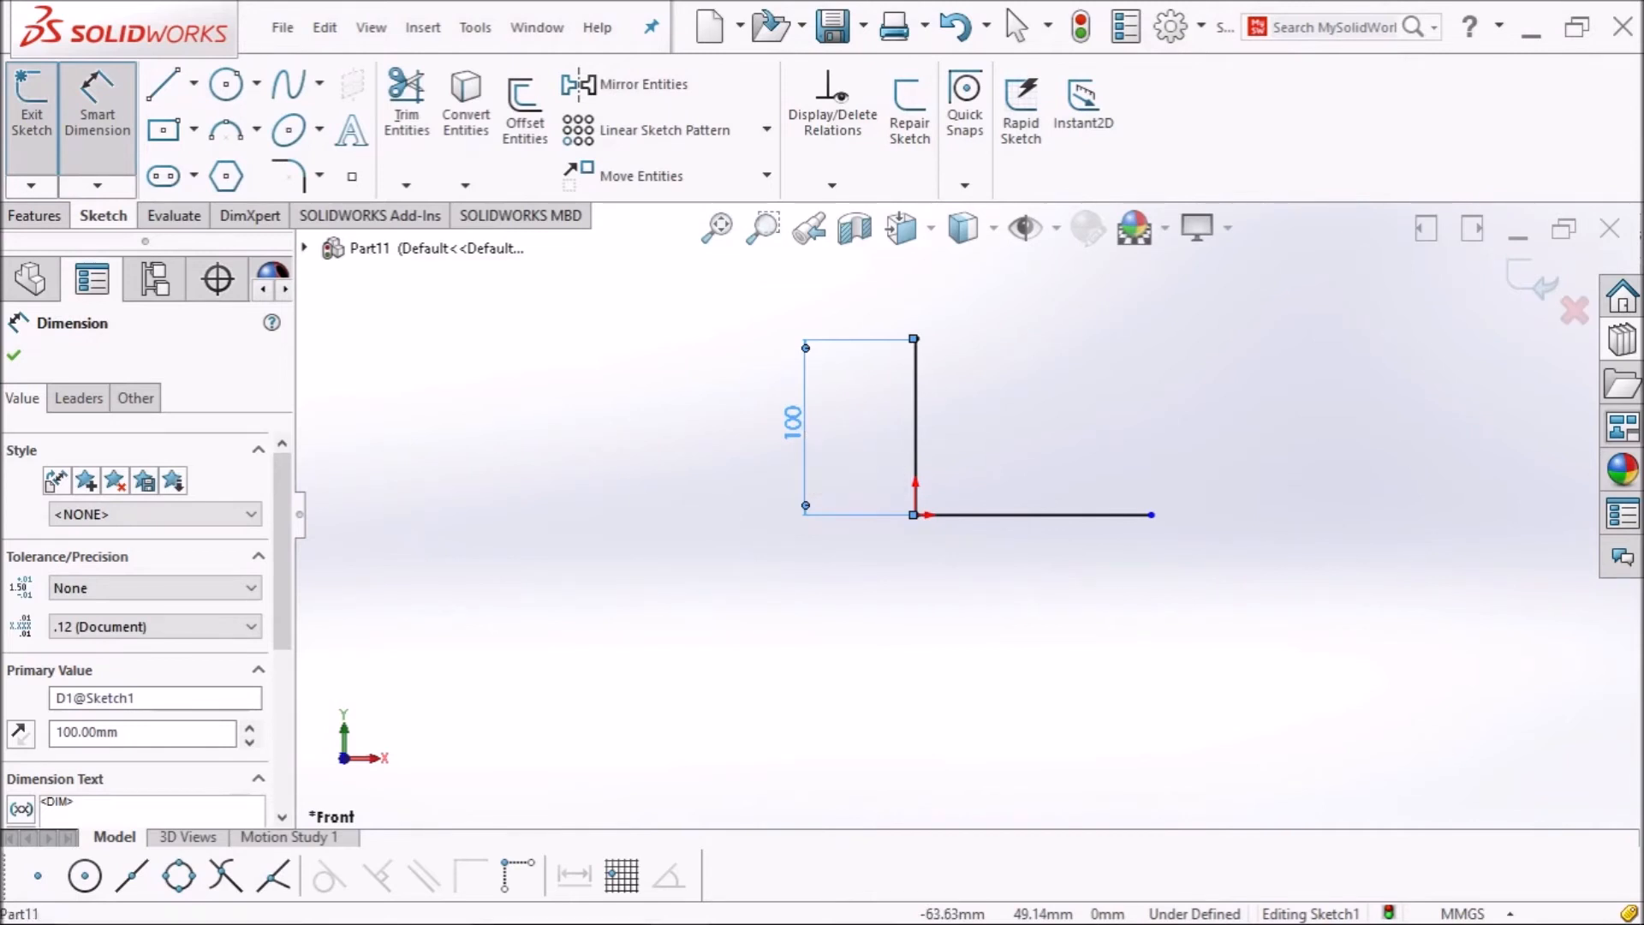
double_click(792, 422)
type("150")
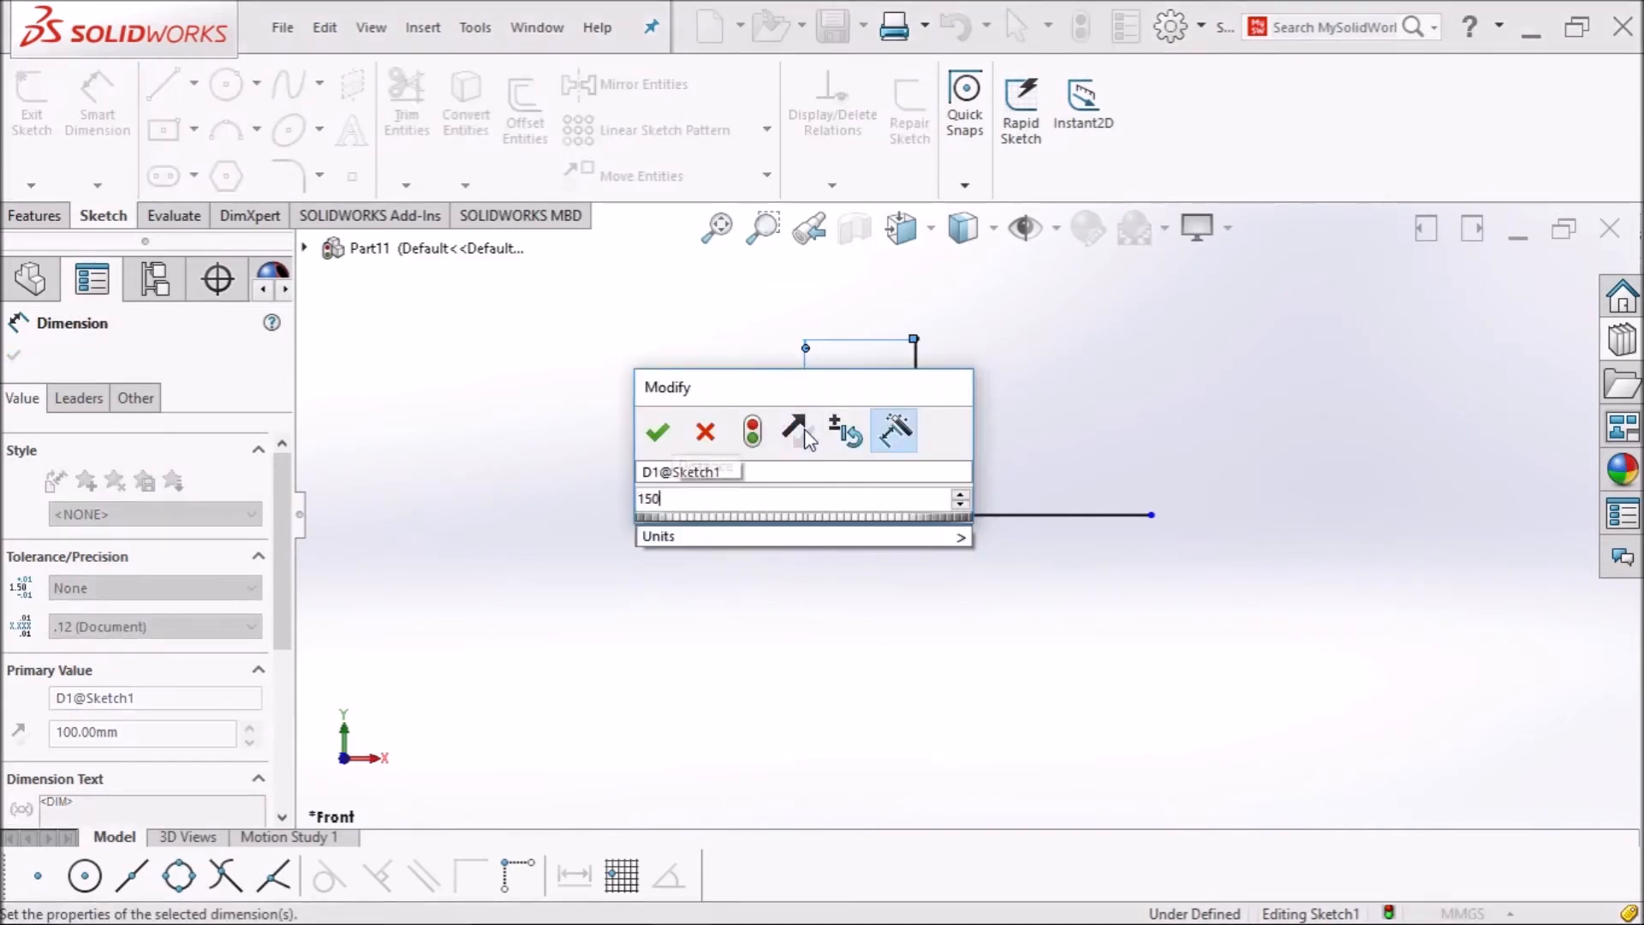
key("Return")
Dimension the horizontal line's length at 150 mm and finish dimensioning.
left_click(1000, 515)
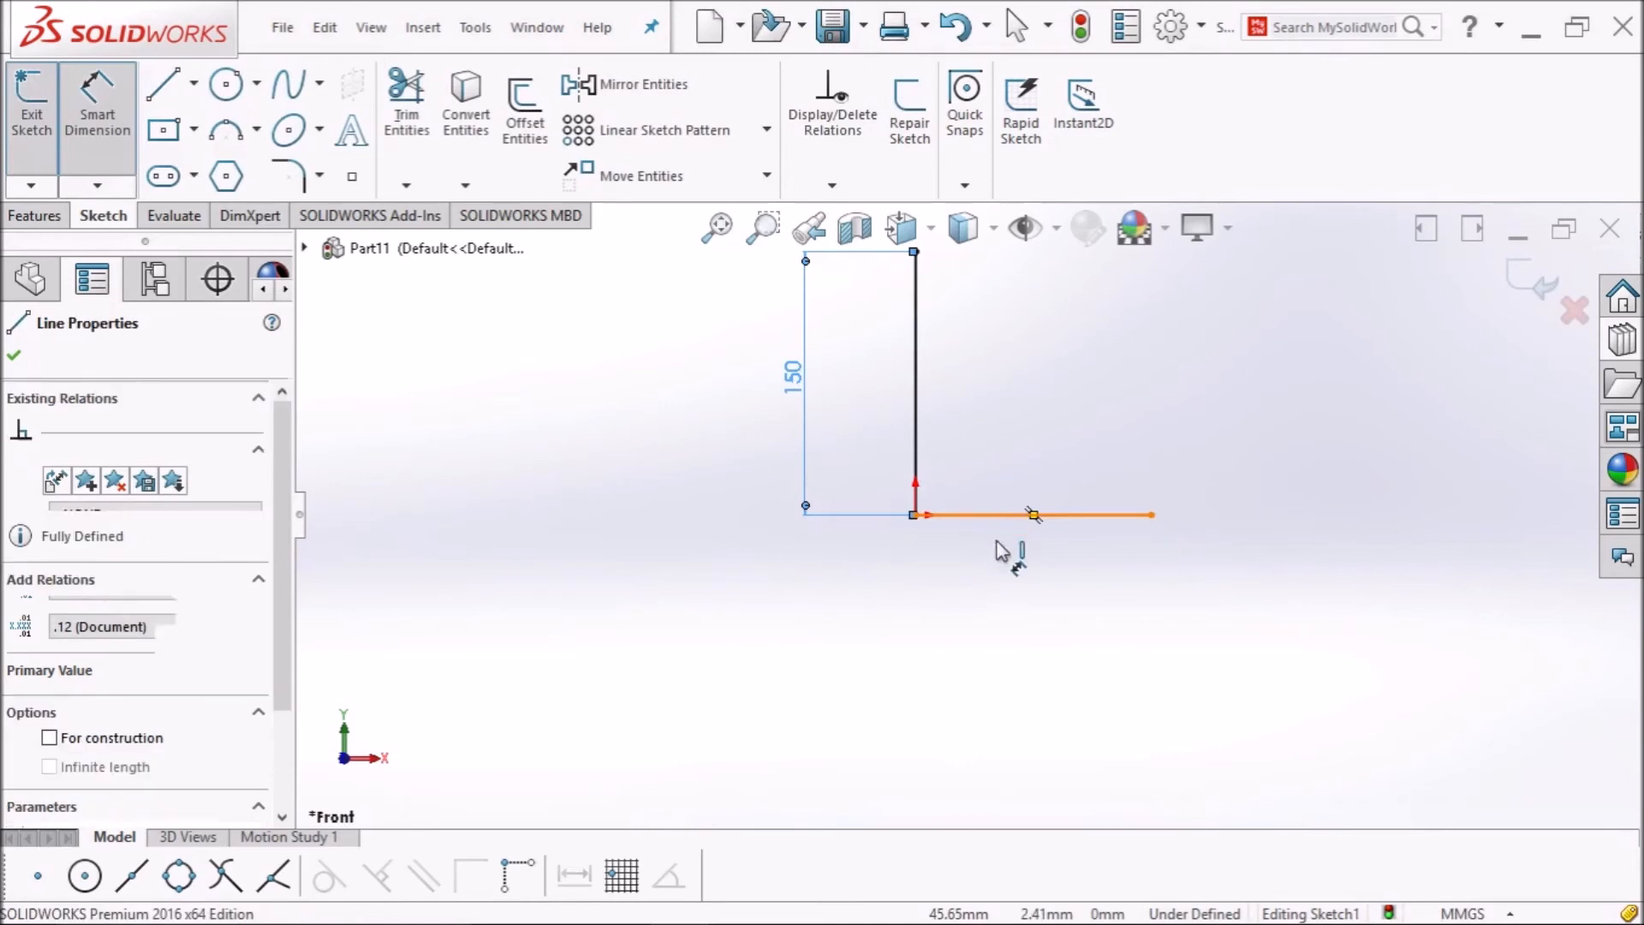
left_click(1005, 594)
type("150")
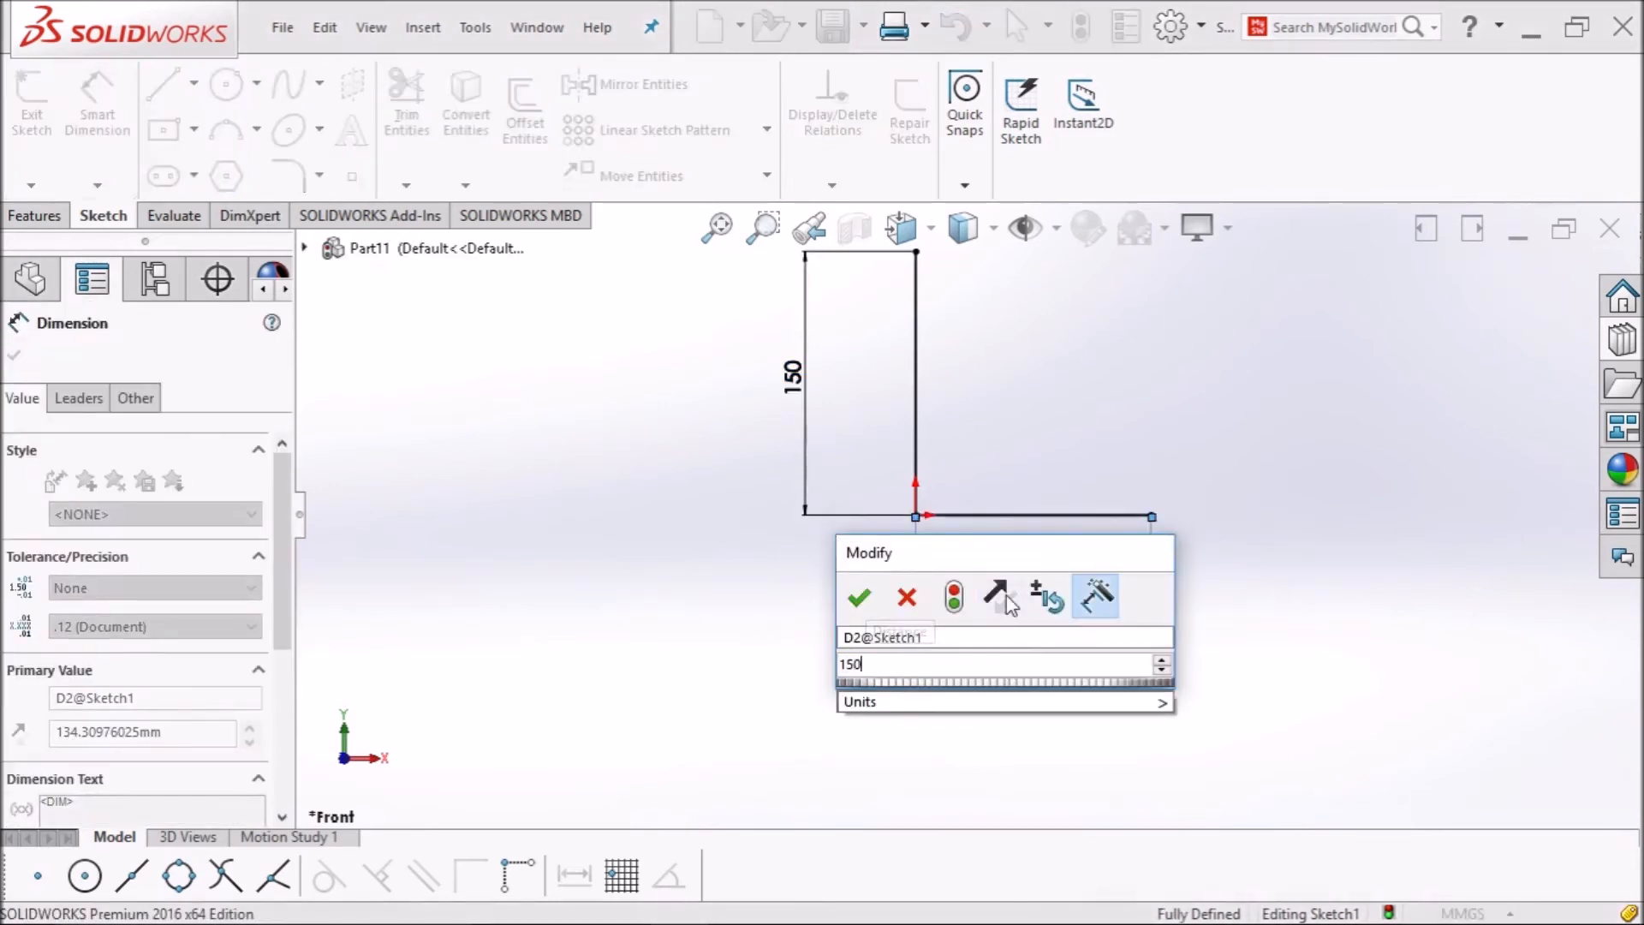
key("Return")
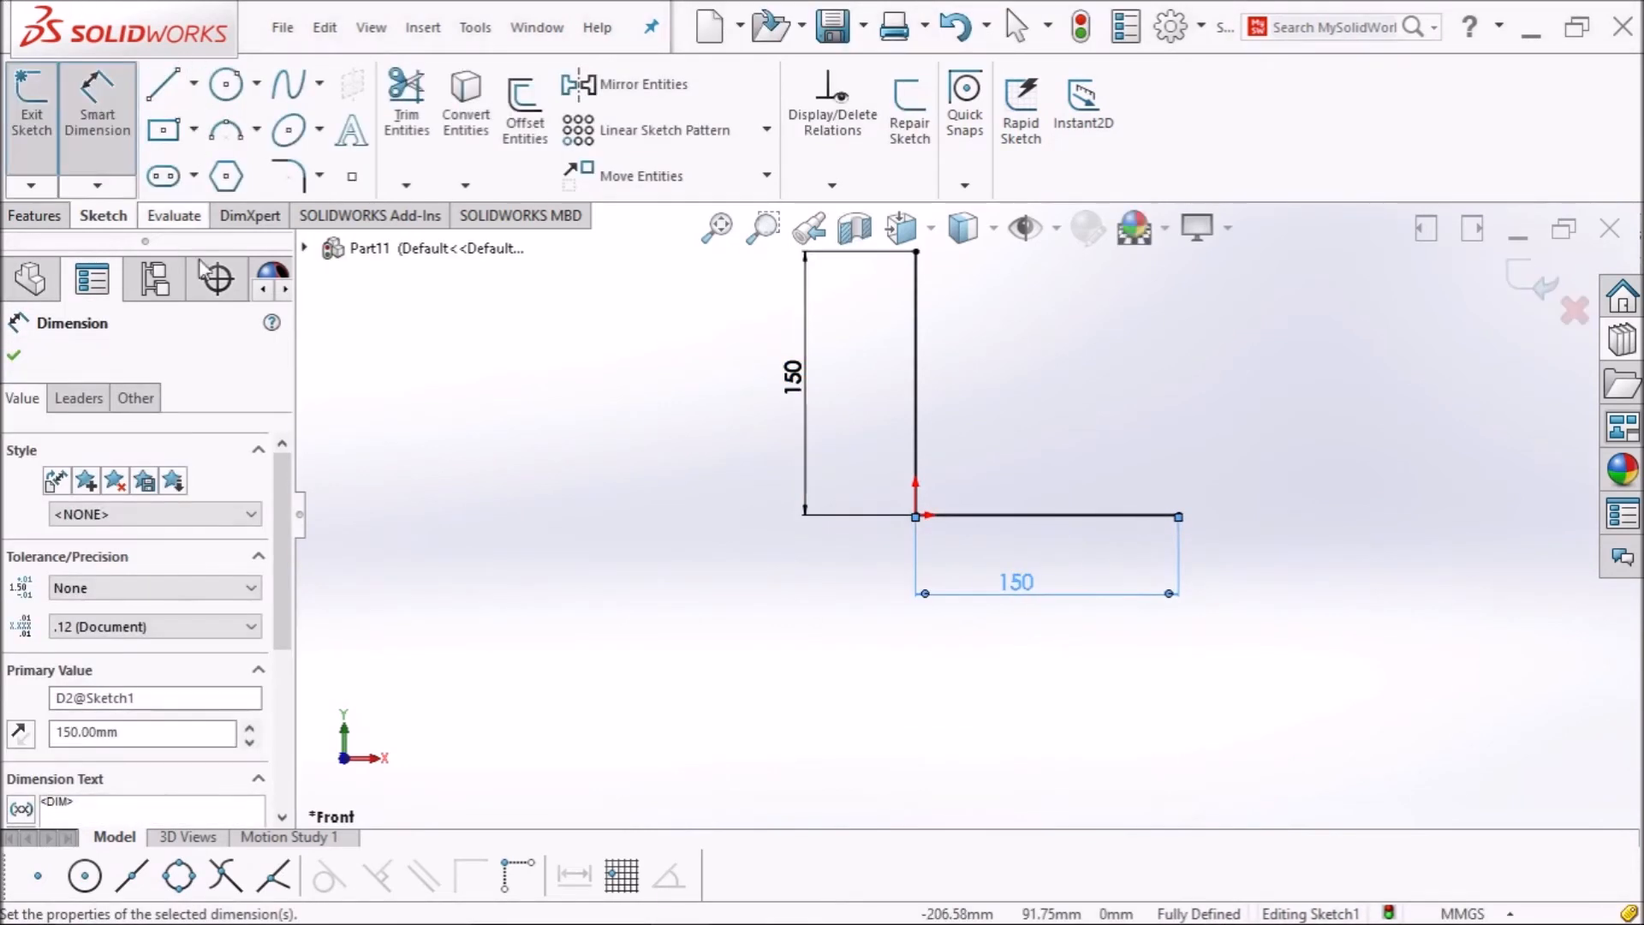
left_click(14, 358)
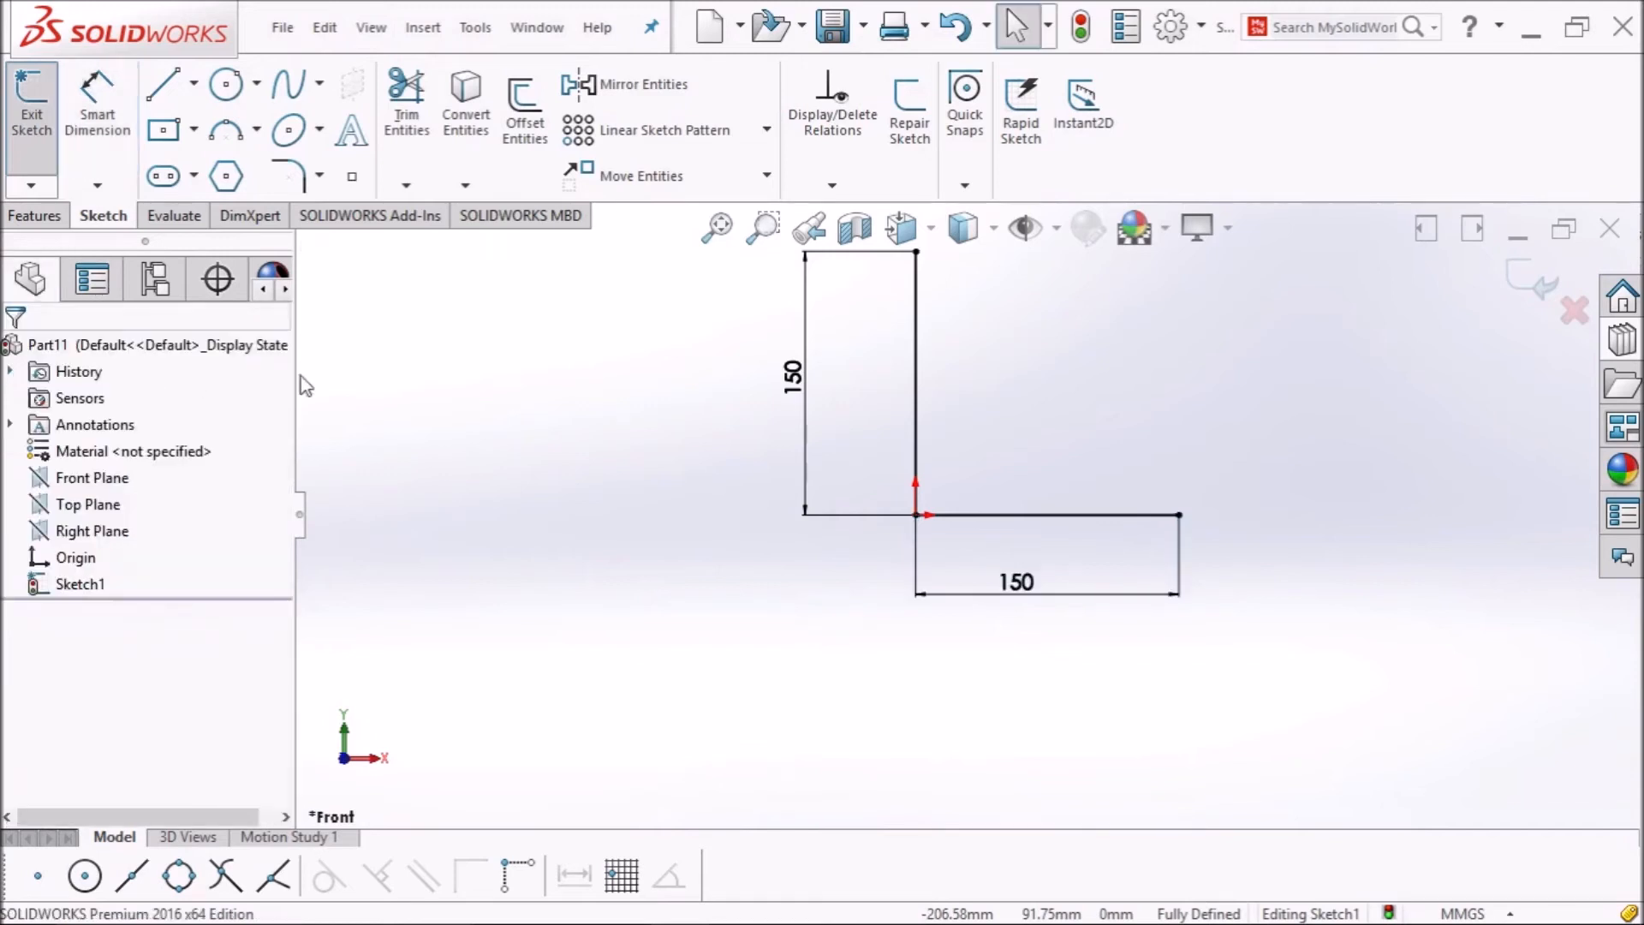
Offset the chain of both lines by 20 mm toward the inside of the L.
left_click(525, 129)
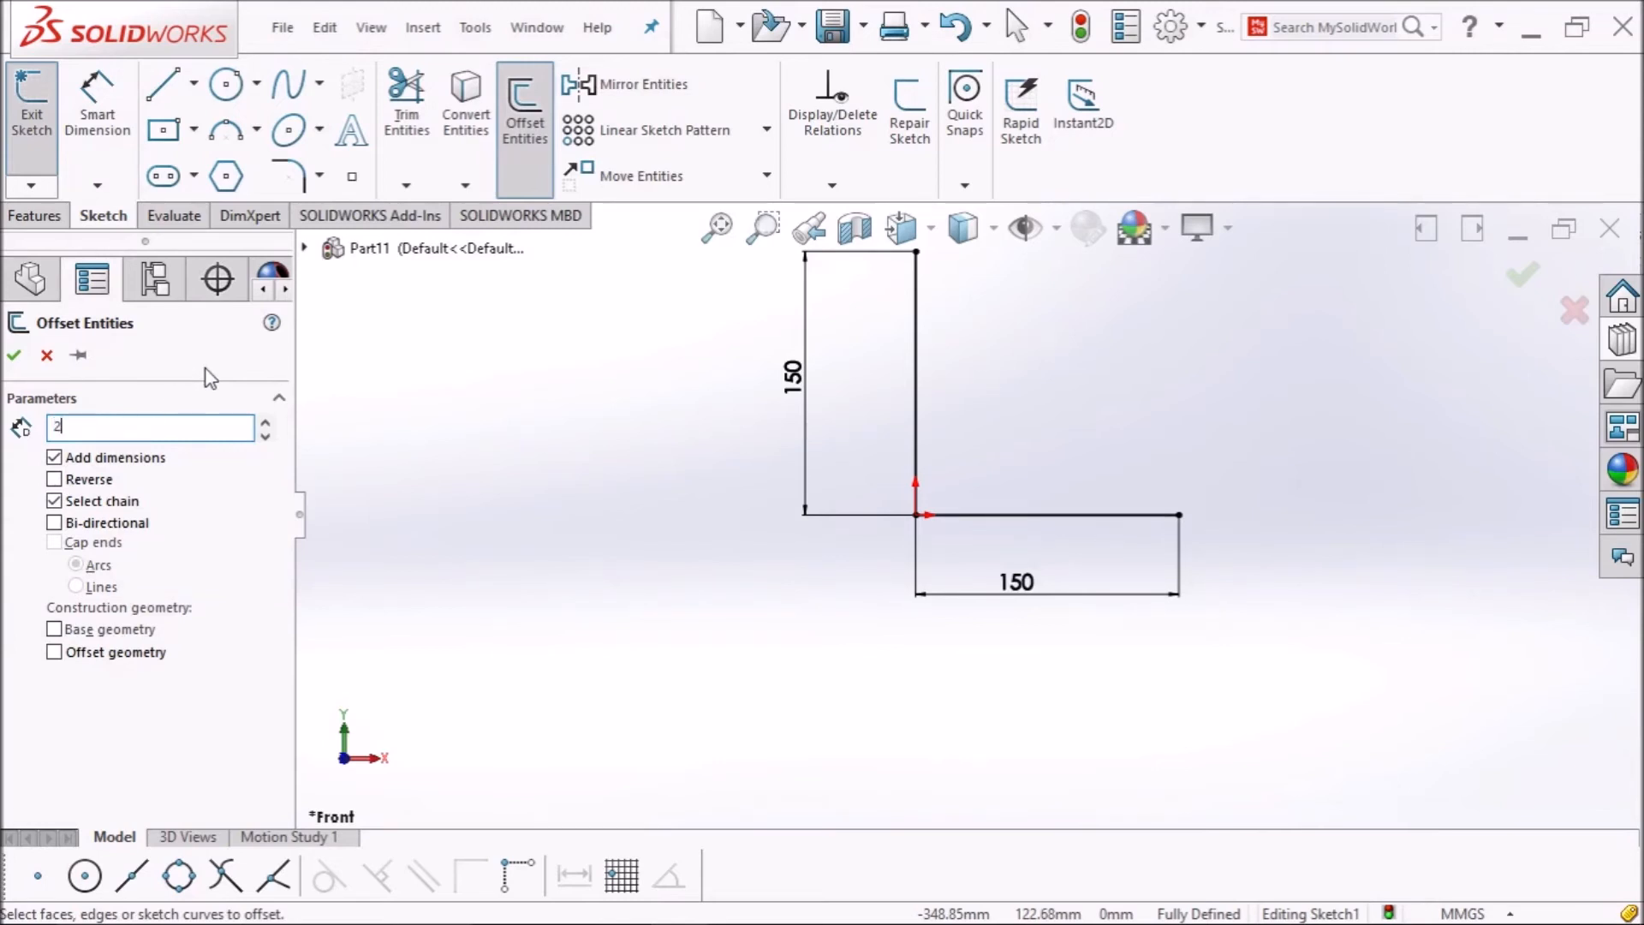
key("Return")
left_click(918, 442)
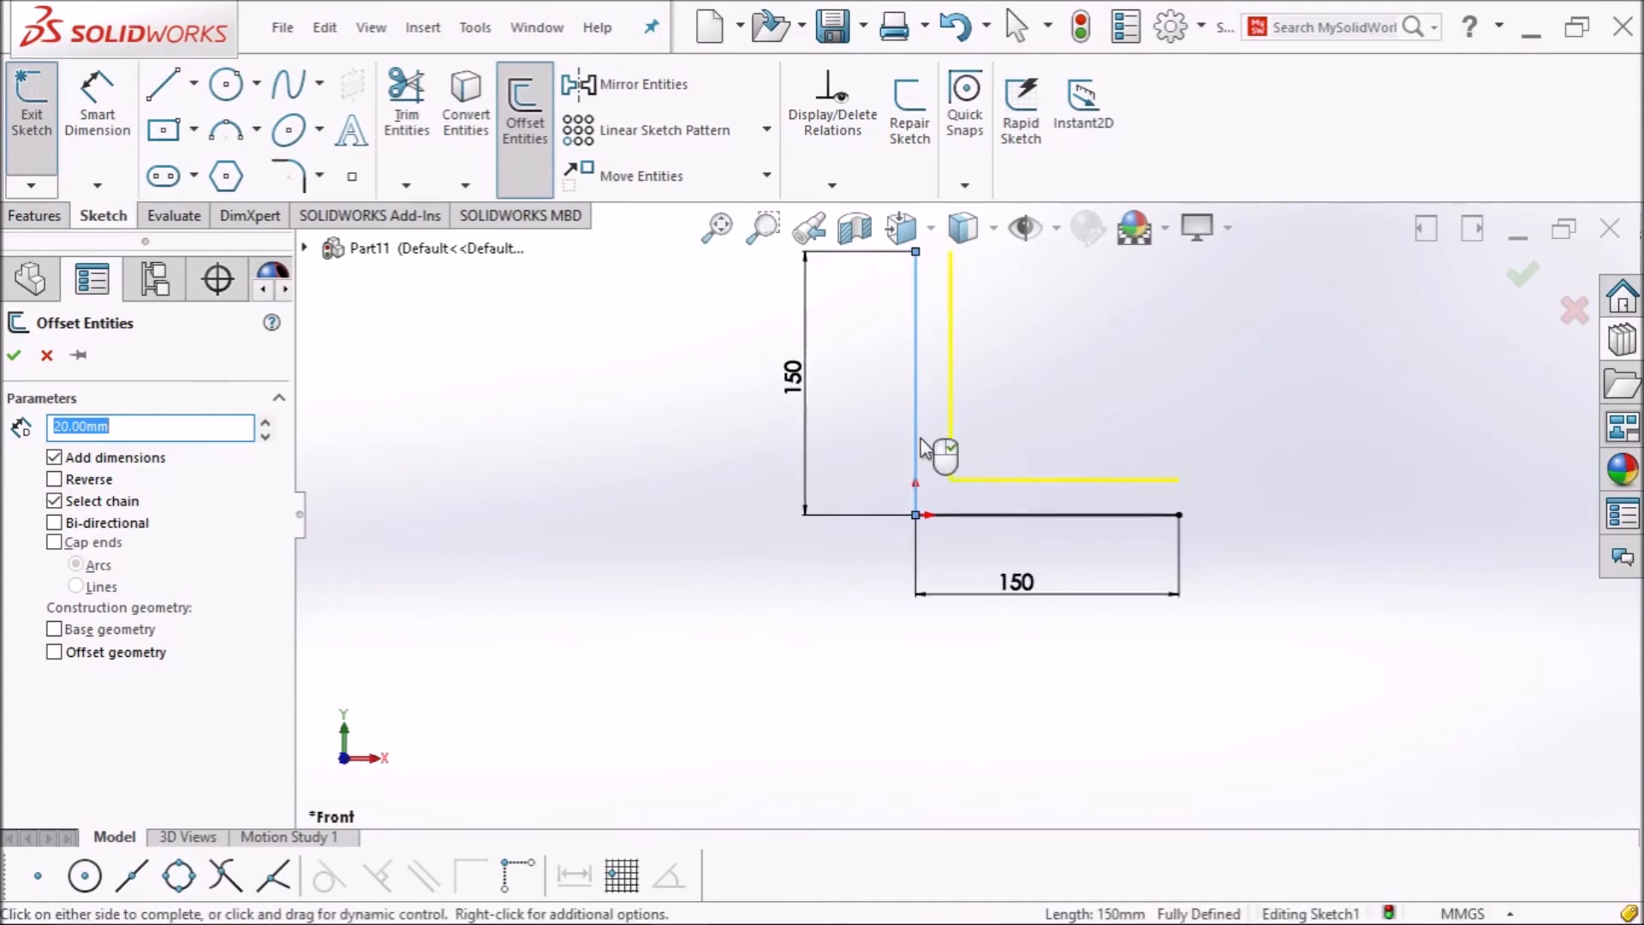
left_click(14, 355)
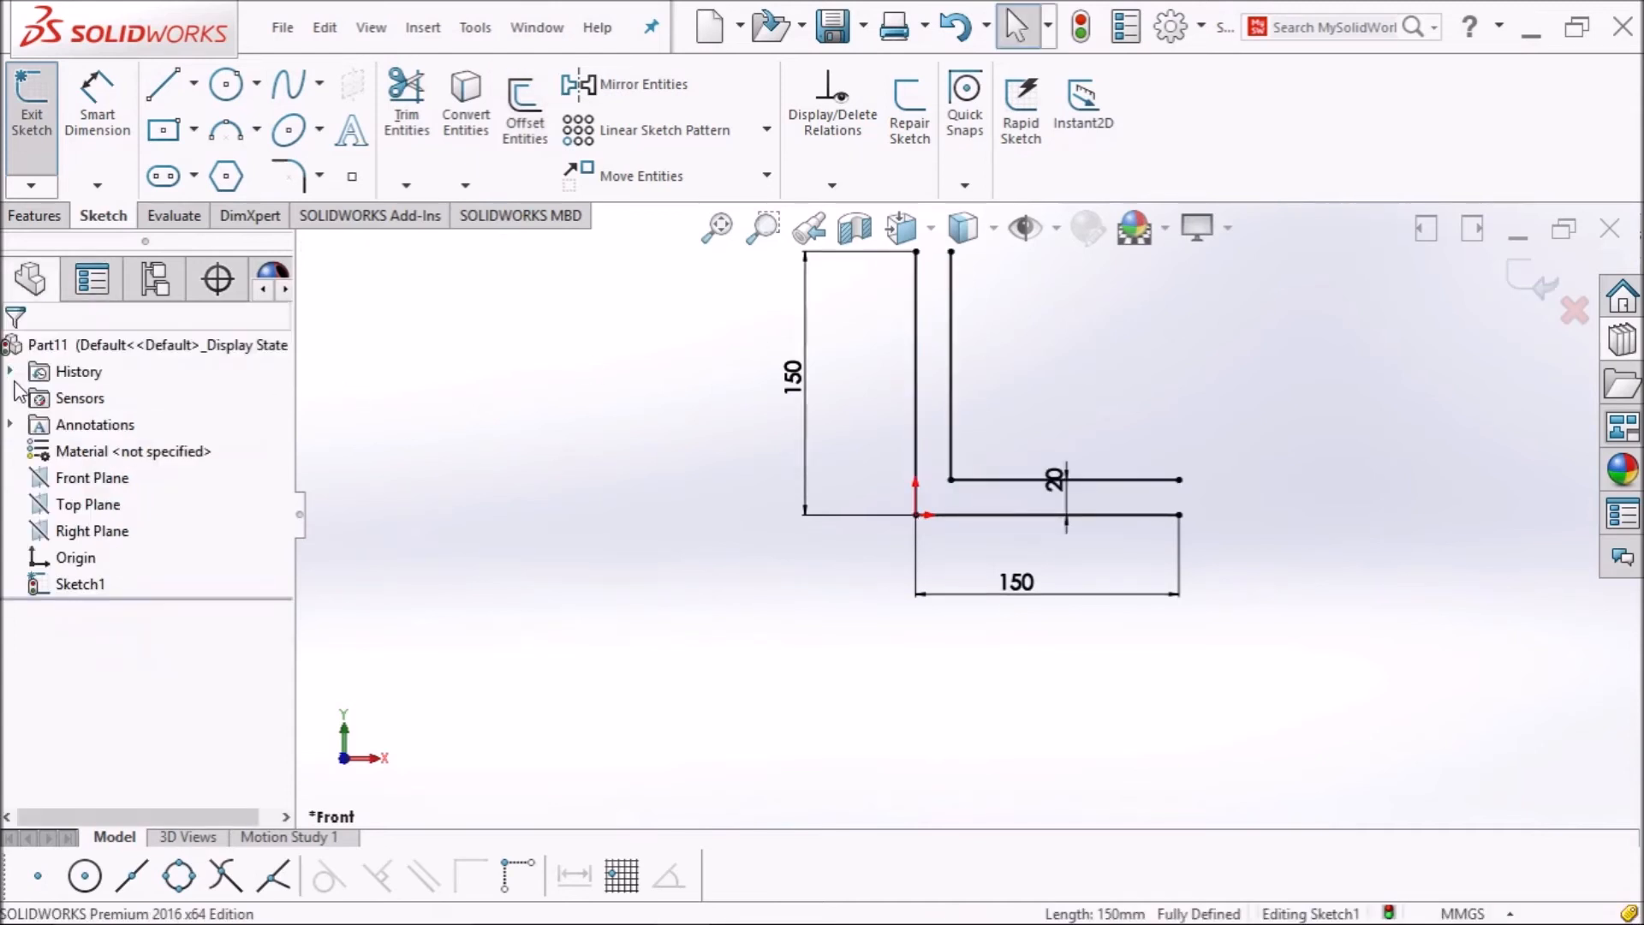
Close the upper end of the vertical leg with a short horizontal line between the two endpoints.
scroll(593, 533, "up", 2)
scroll(1019, 437, "down", 2)
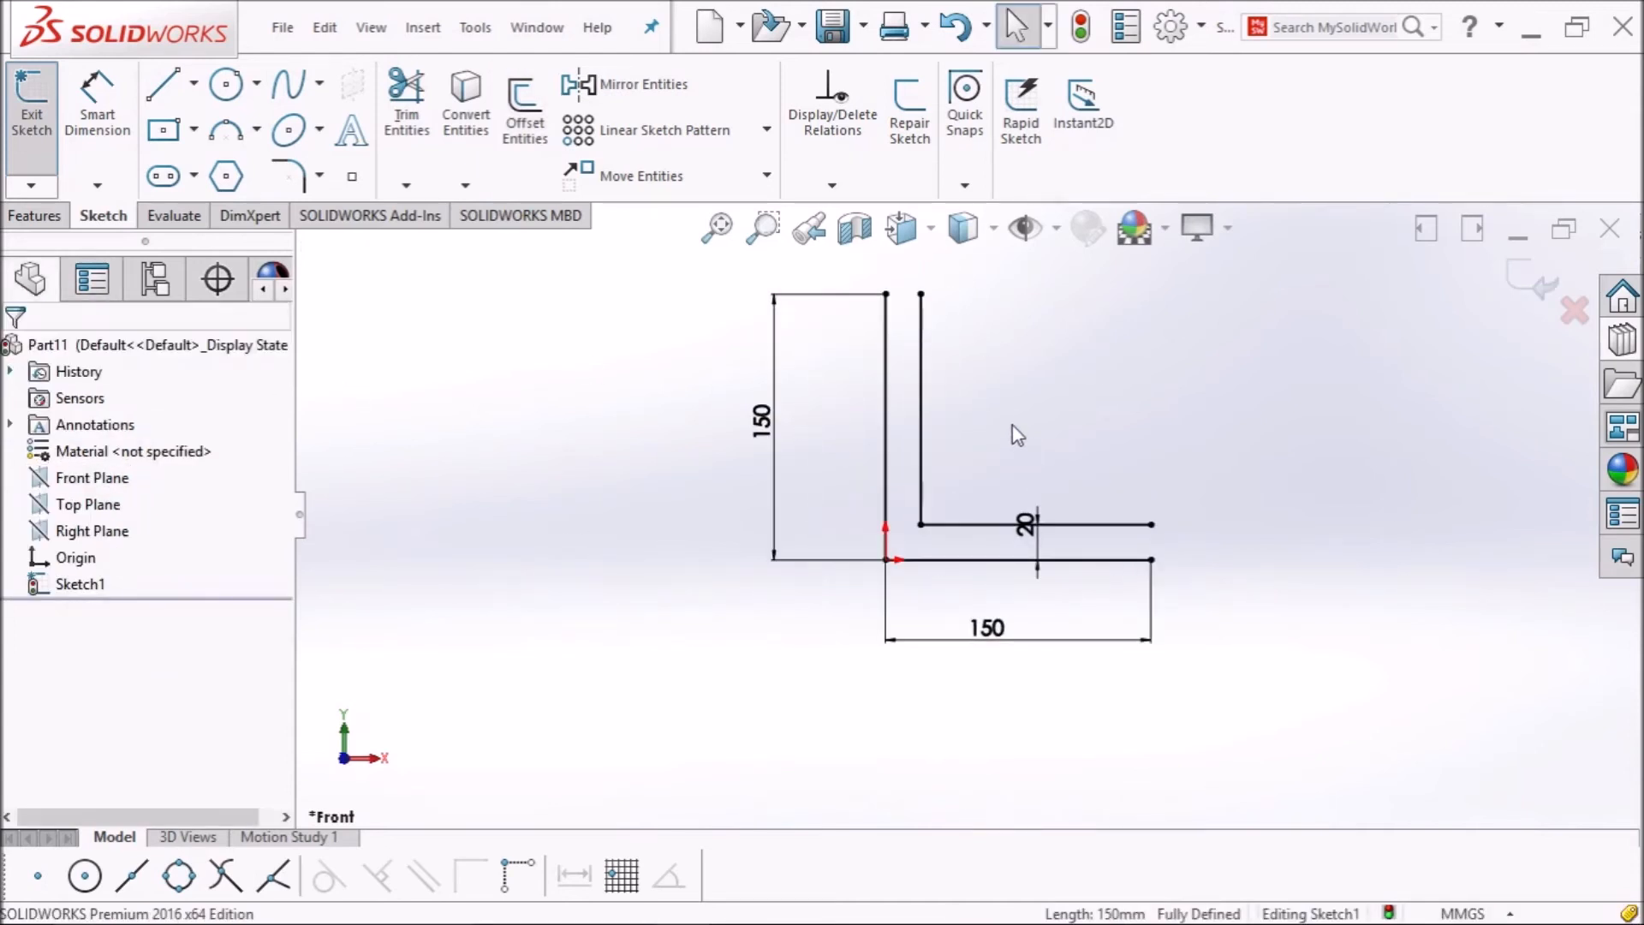
scroll(1000, 365, "down", 1)
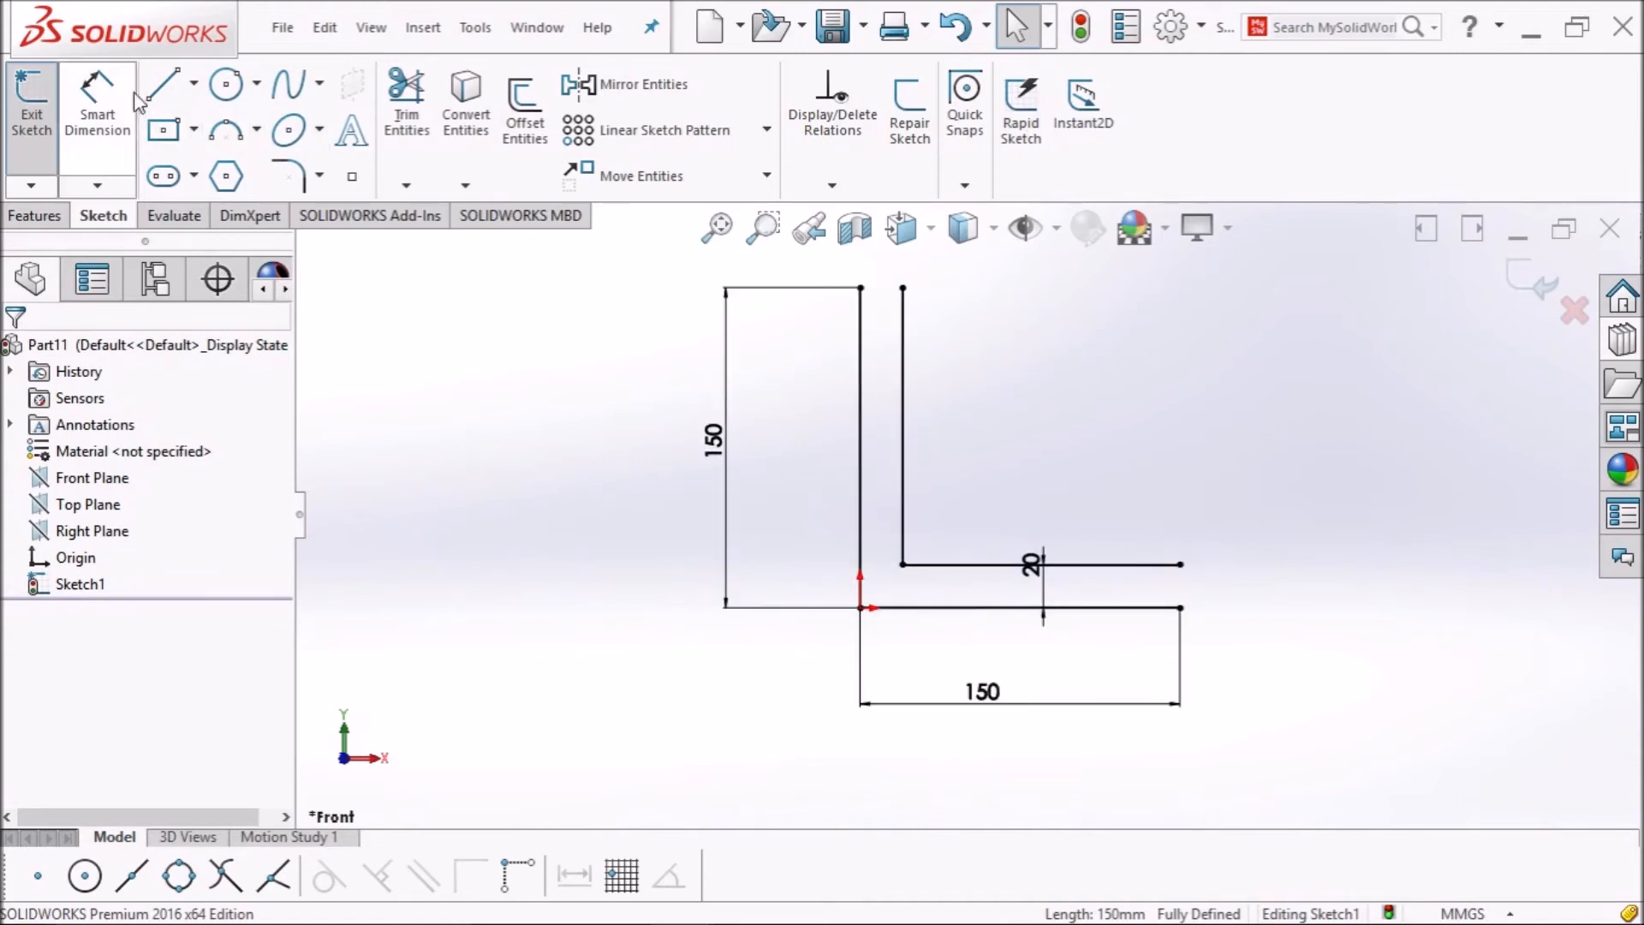
left_click(159, 89)
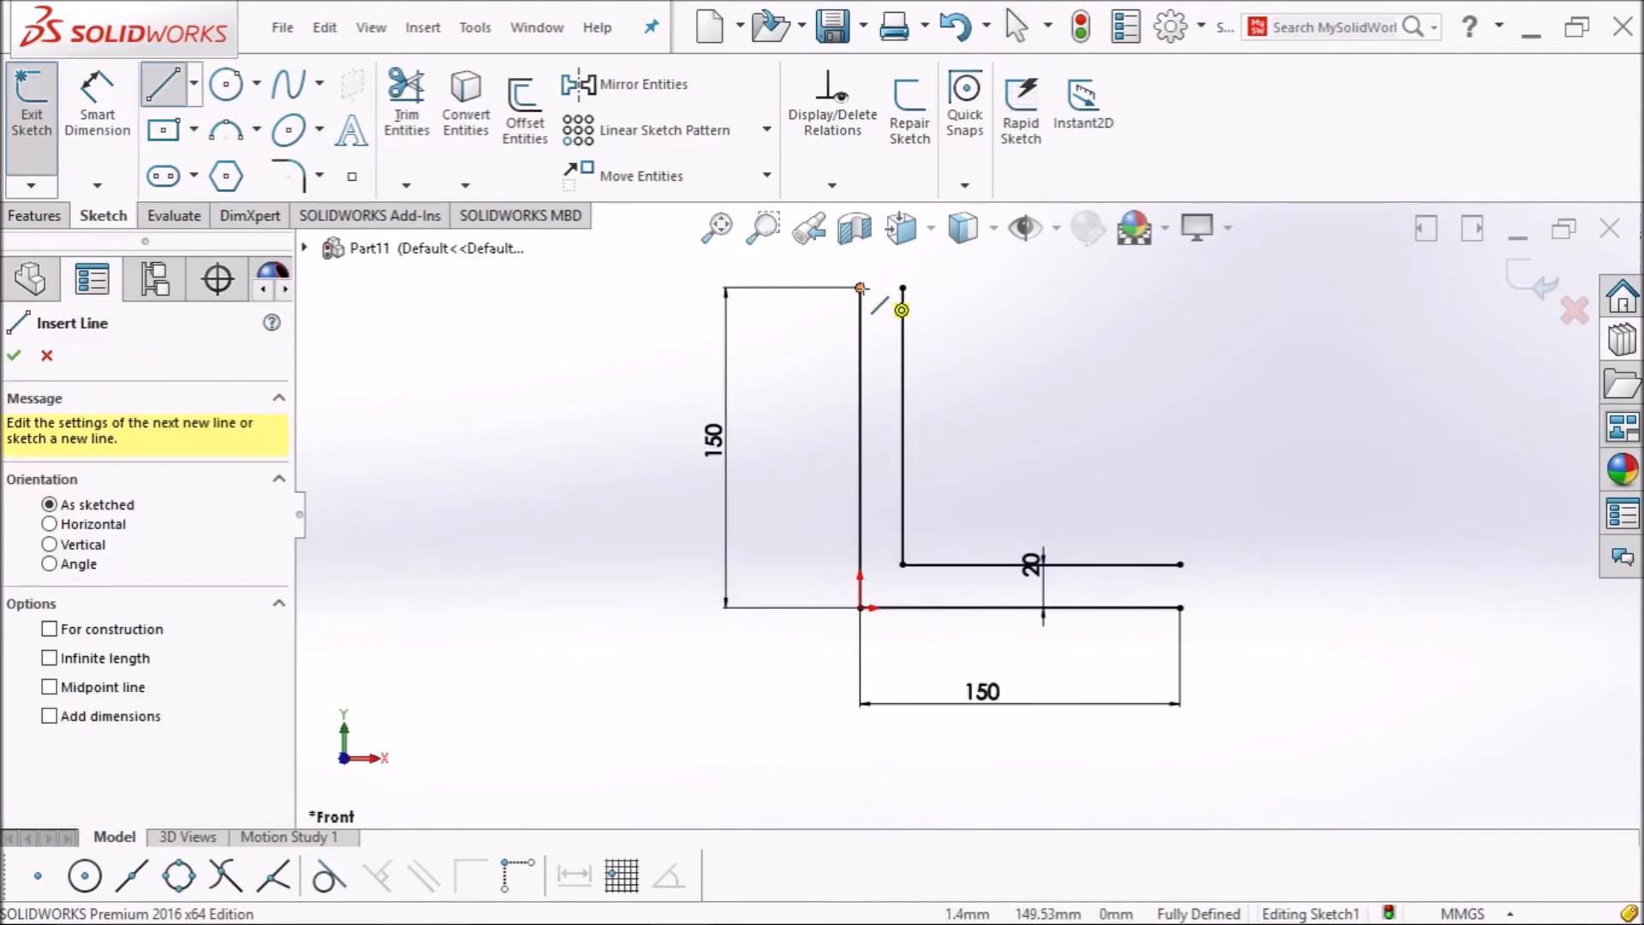
left_click_drag(860, 287, 902, 288)
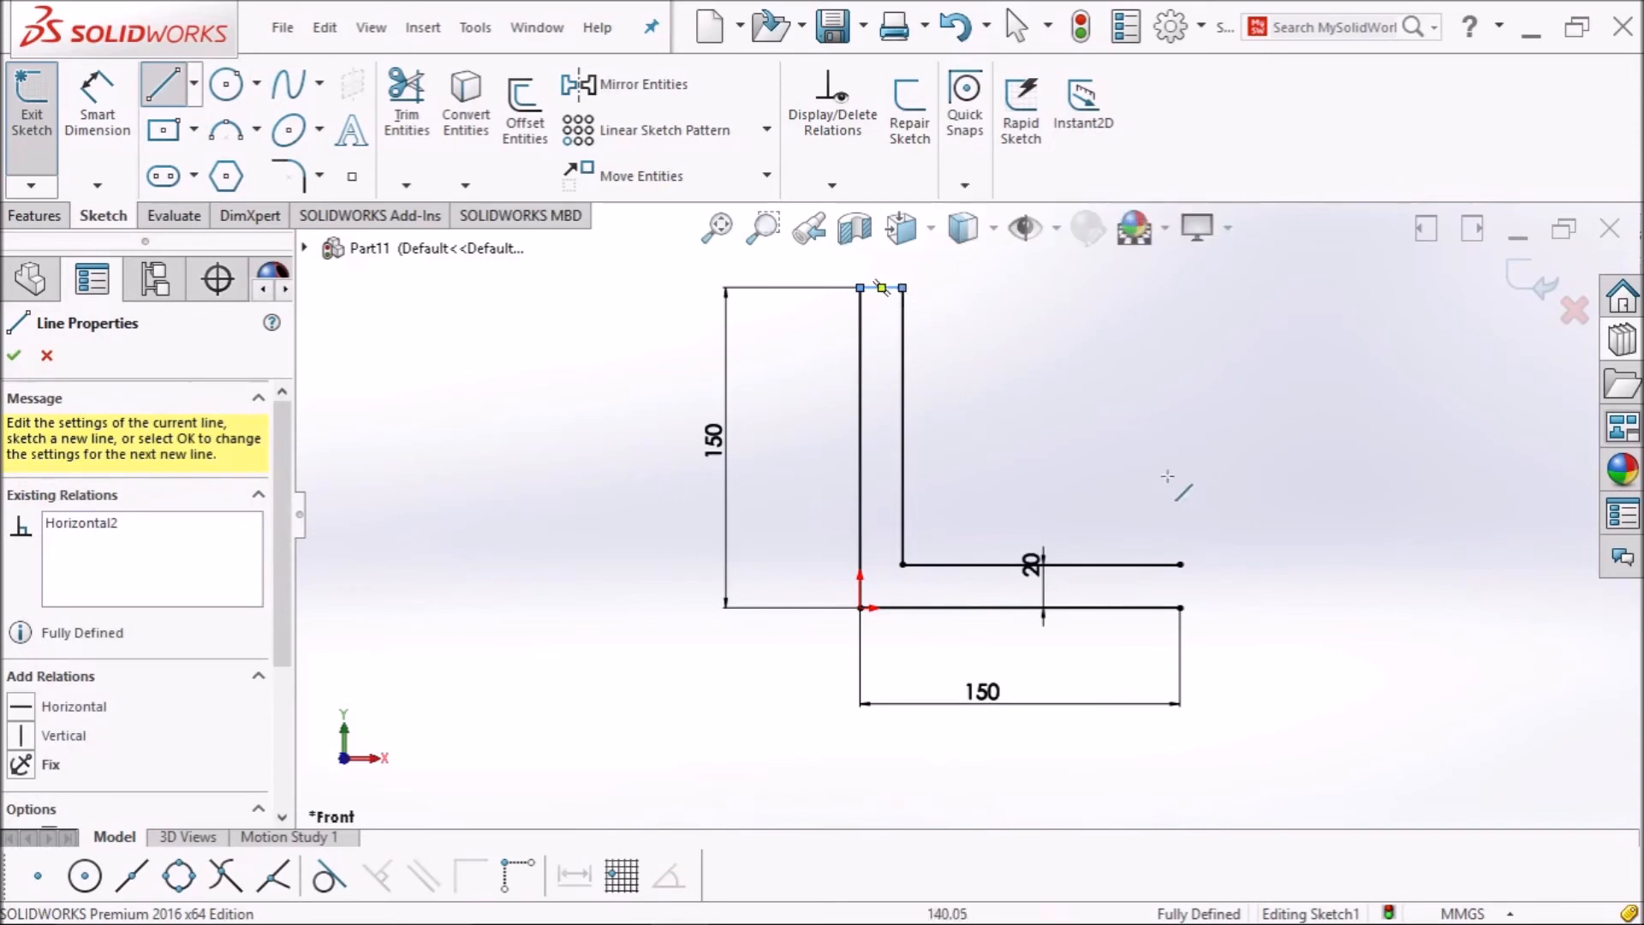
key("Escape")
Close the free end of the horizontal leg with a short vertical line and exit the sketch.
left_click(164, 89)
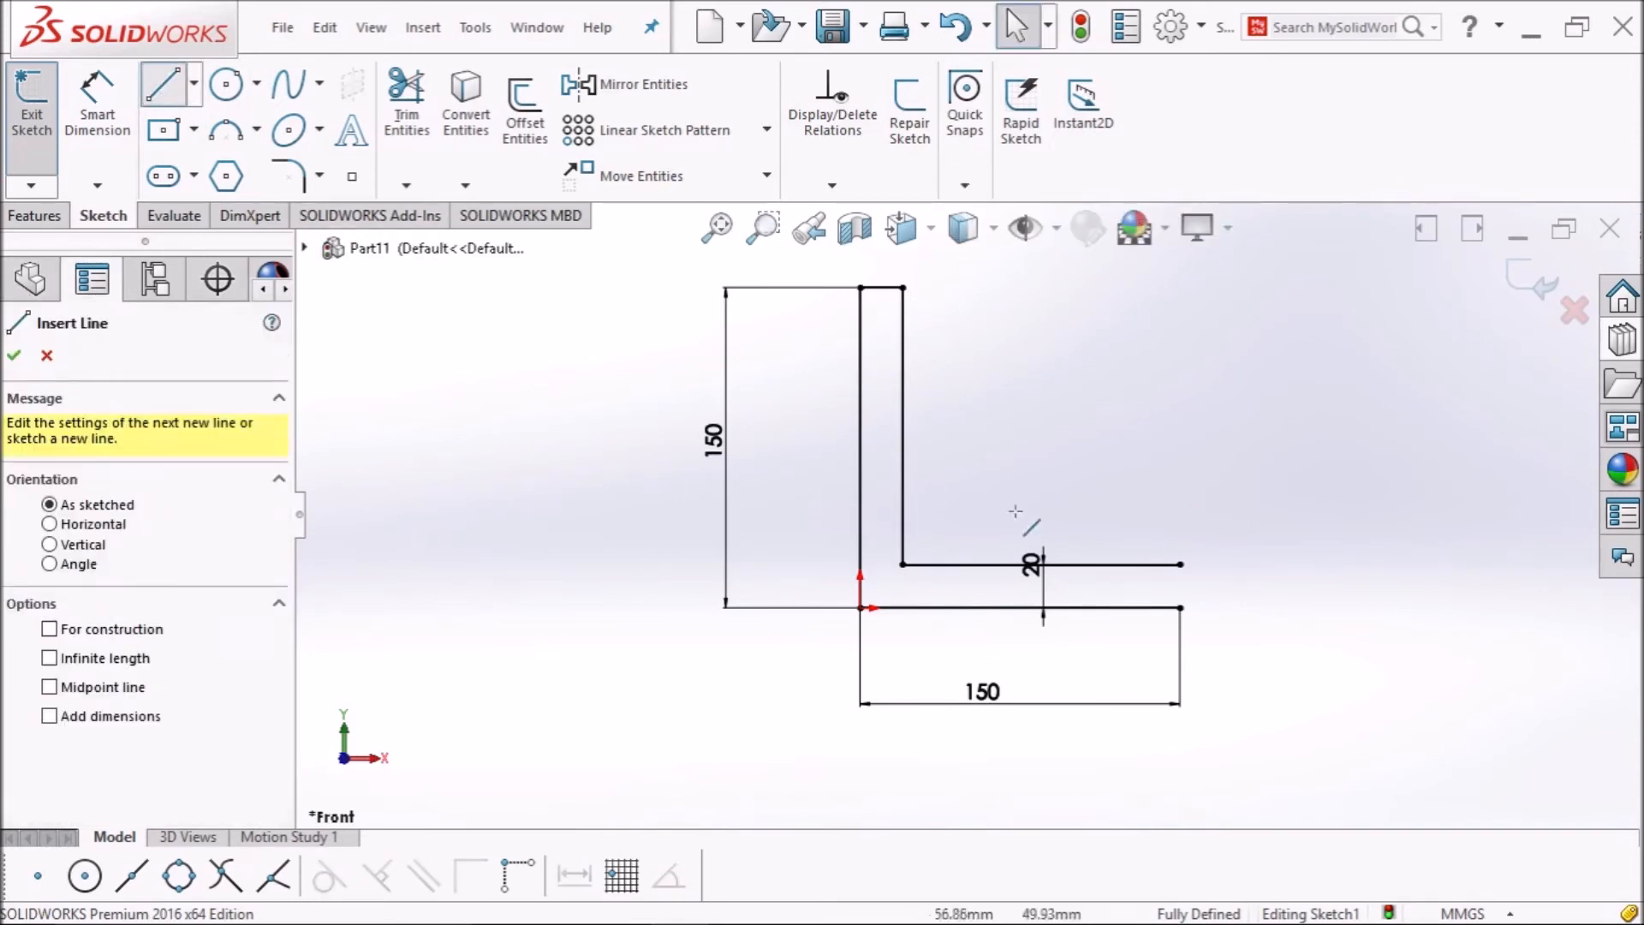
left_click(1180, 564)
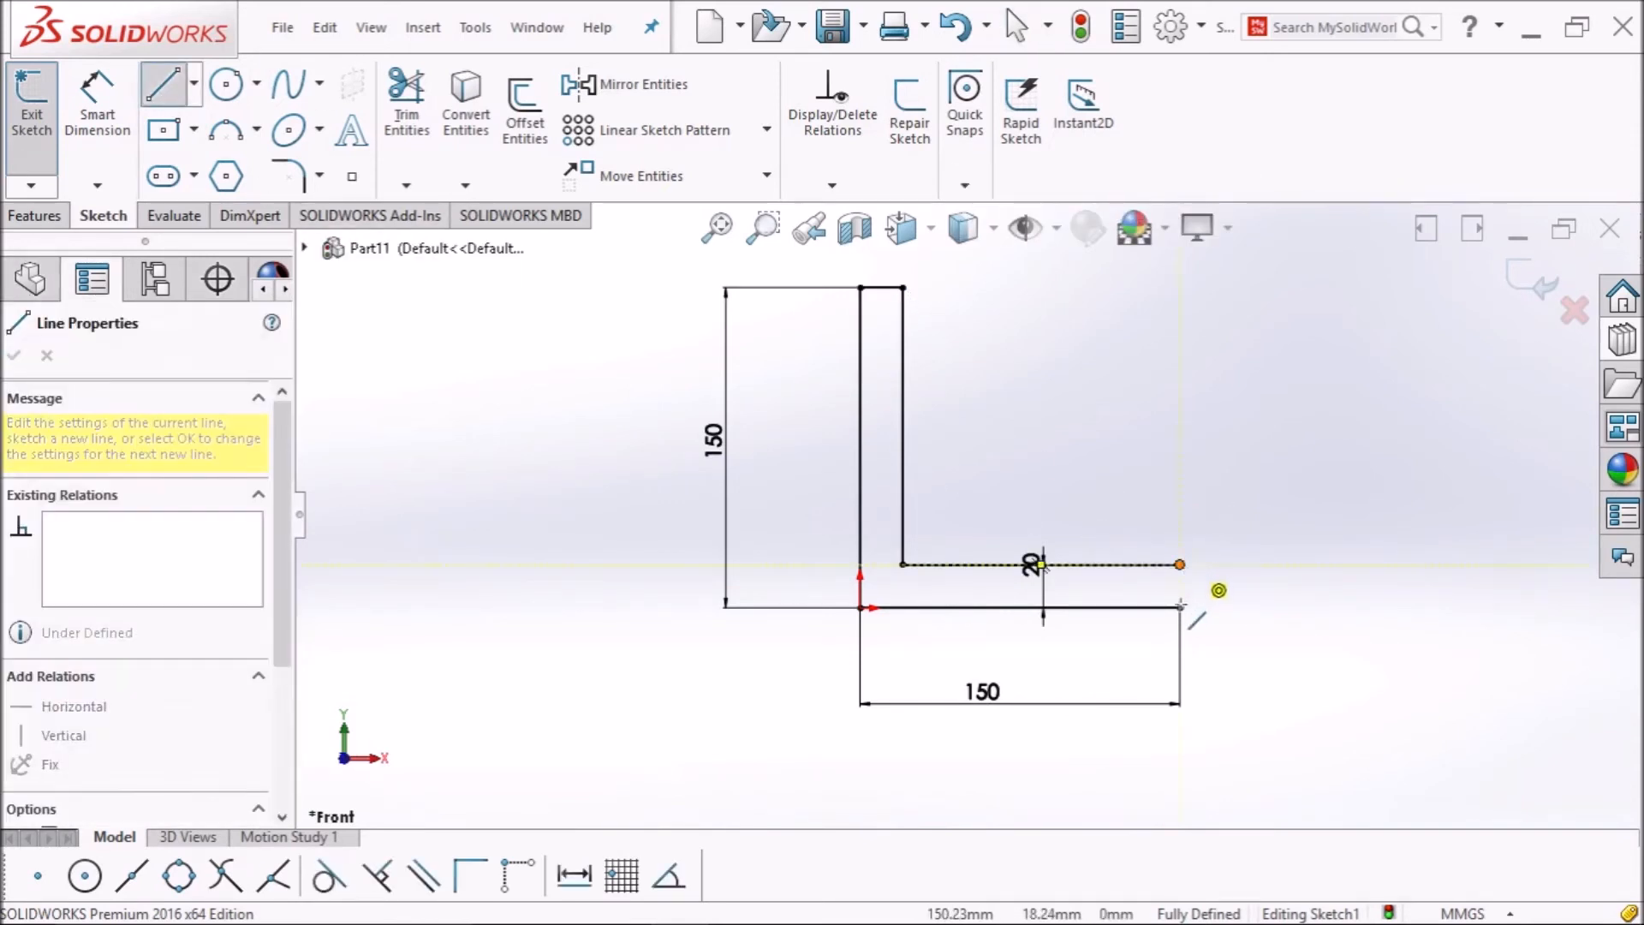
left_click(1180, 608)
key("Escape")
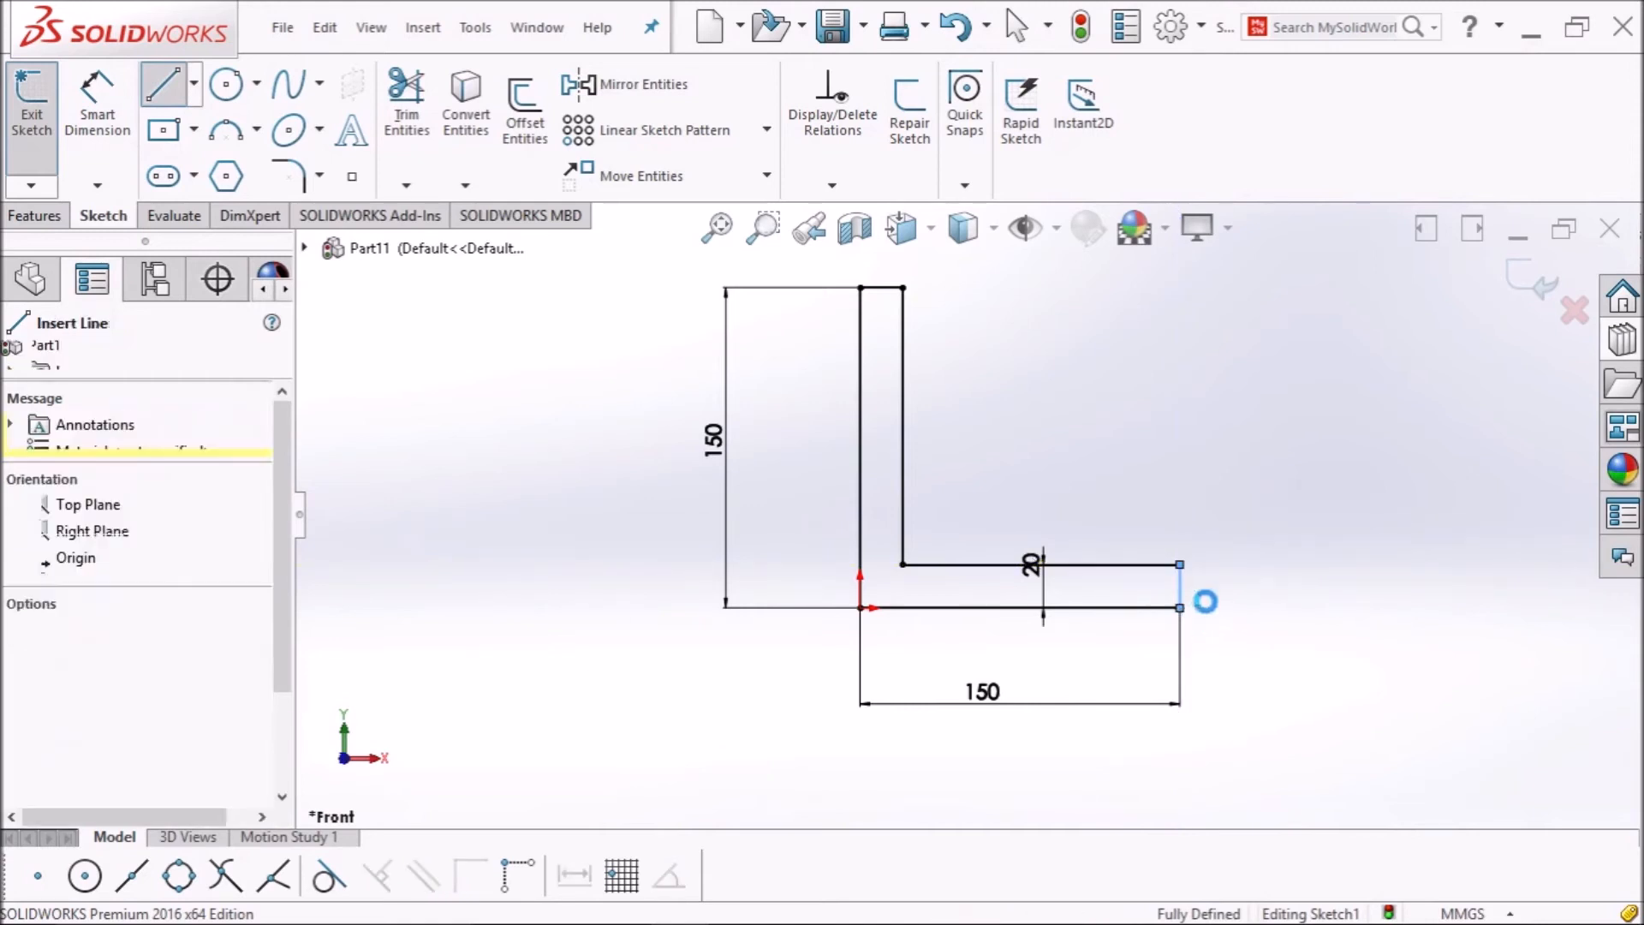
key("Escape")
key("f")
mouse_move(1184, 469)
middle_mouse_down()
mouse_move(1144, 470)
mouse_move(1112, 510)
middle_mouse_up()
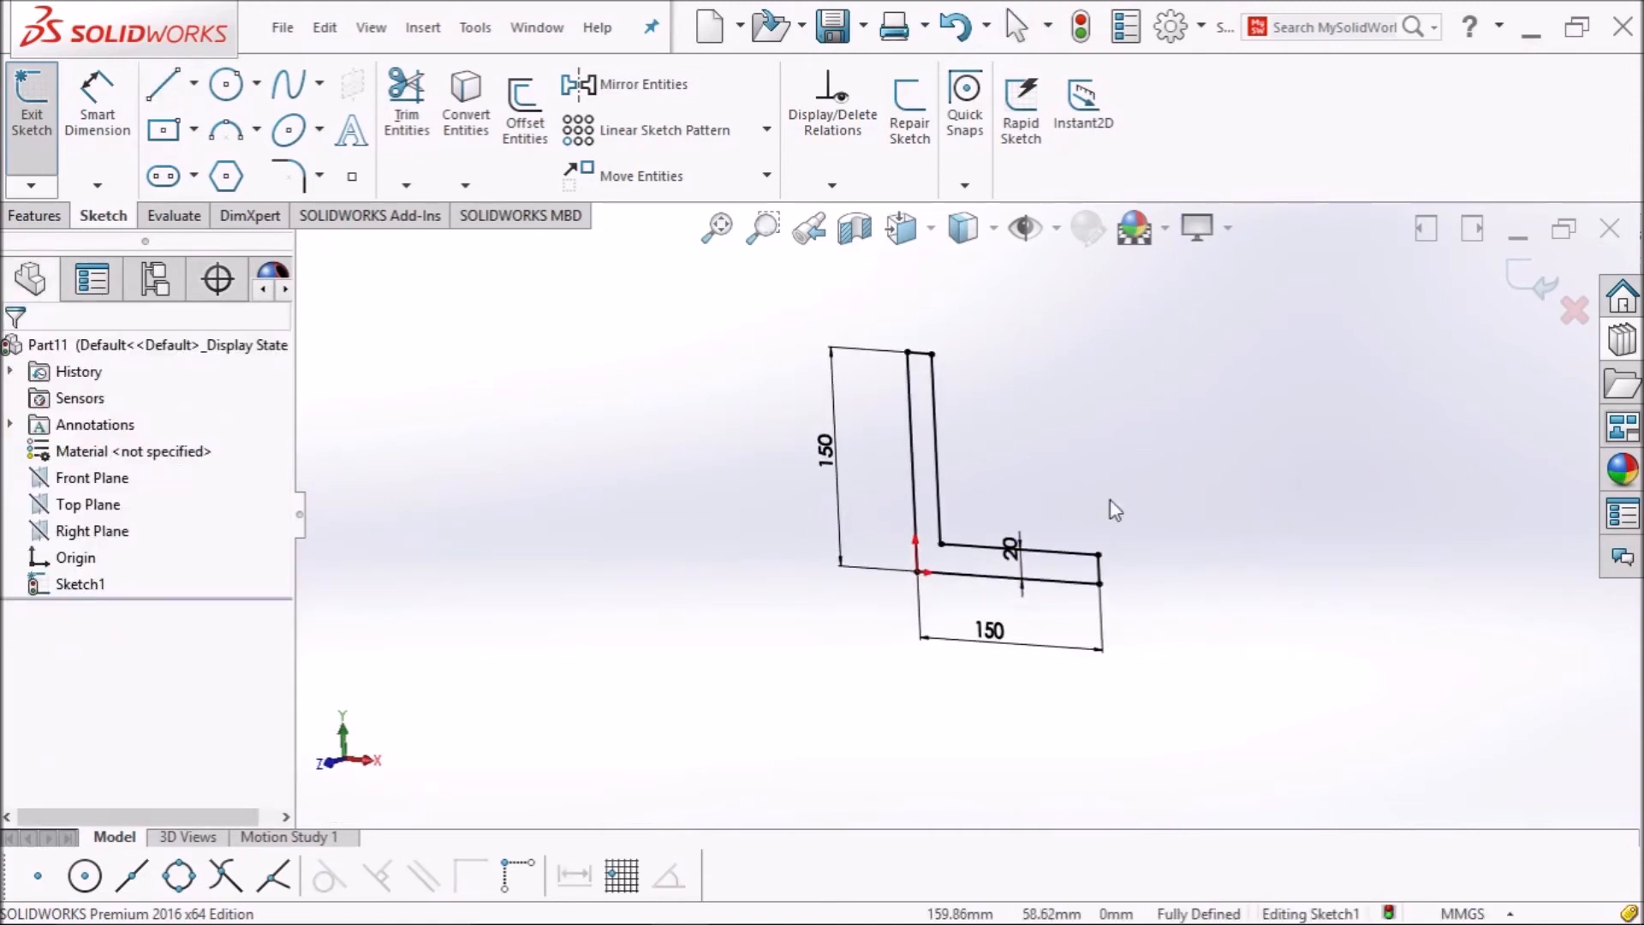
left_click(31, 140)
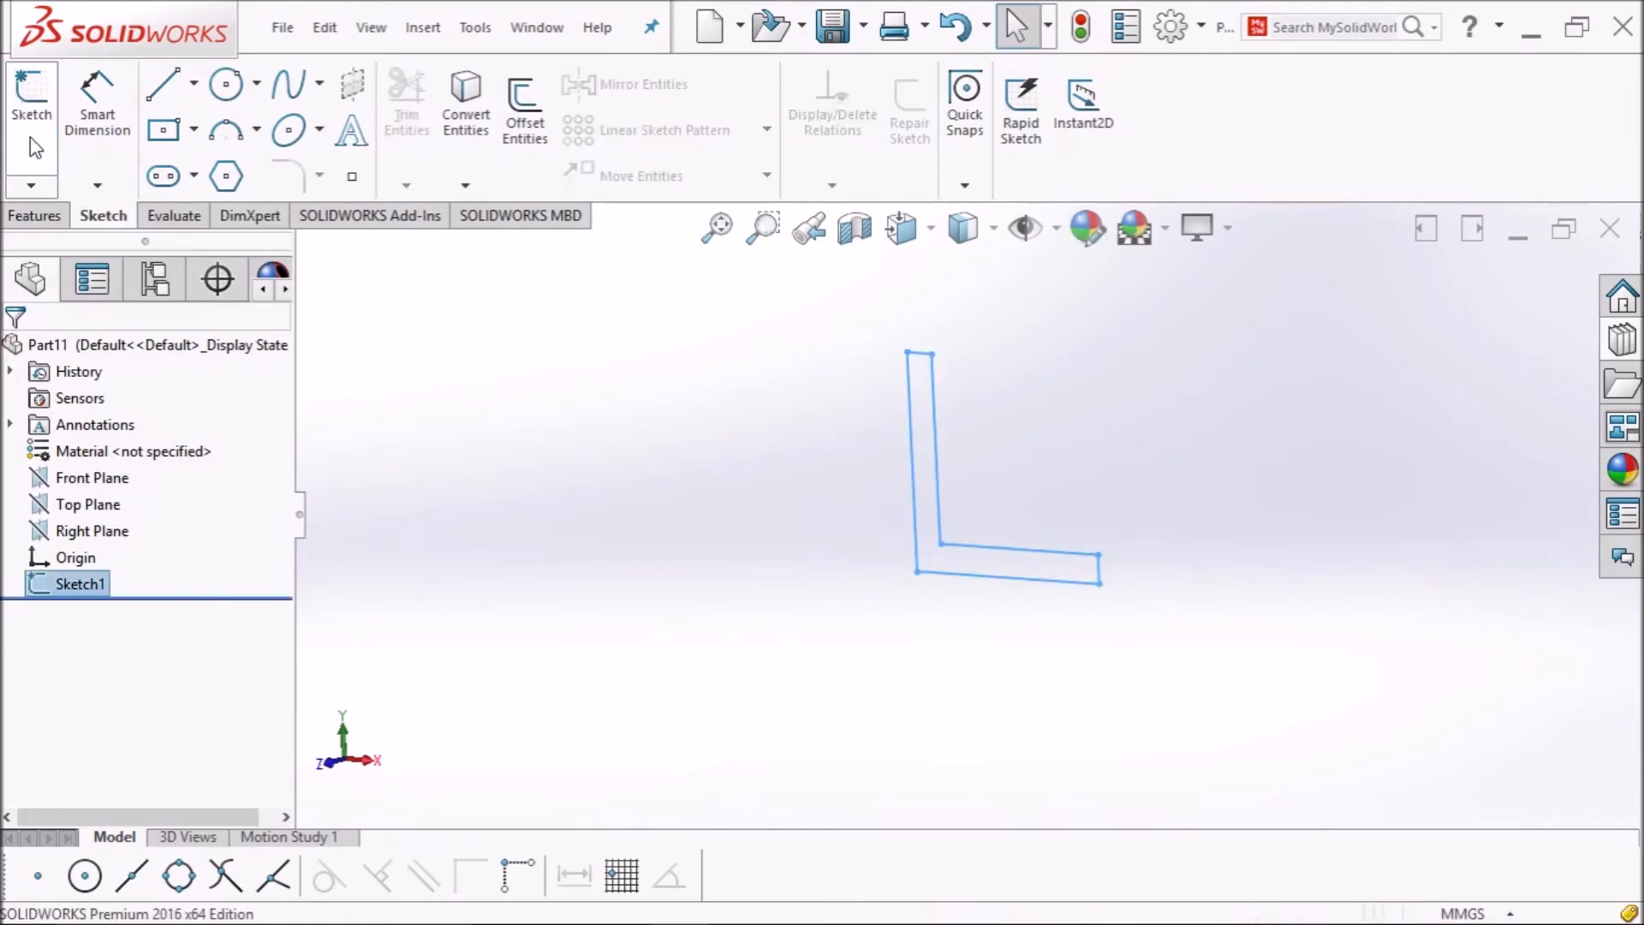
Extrude the closed L-shaped profile 150 mm along positive Z with Instant3D.
left_click(35, 216)
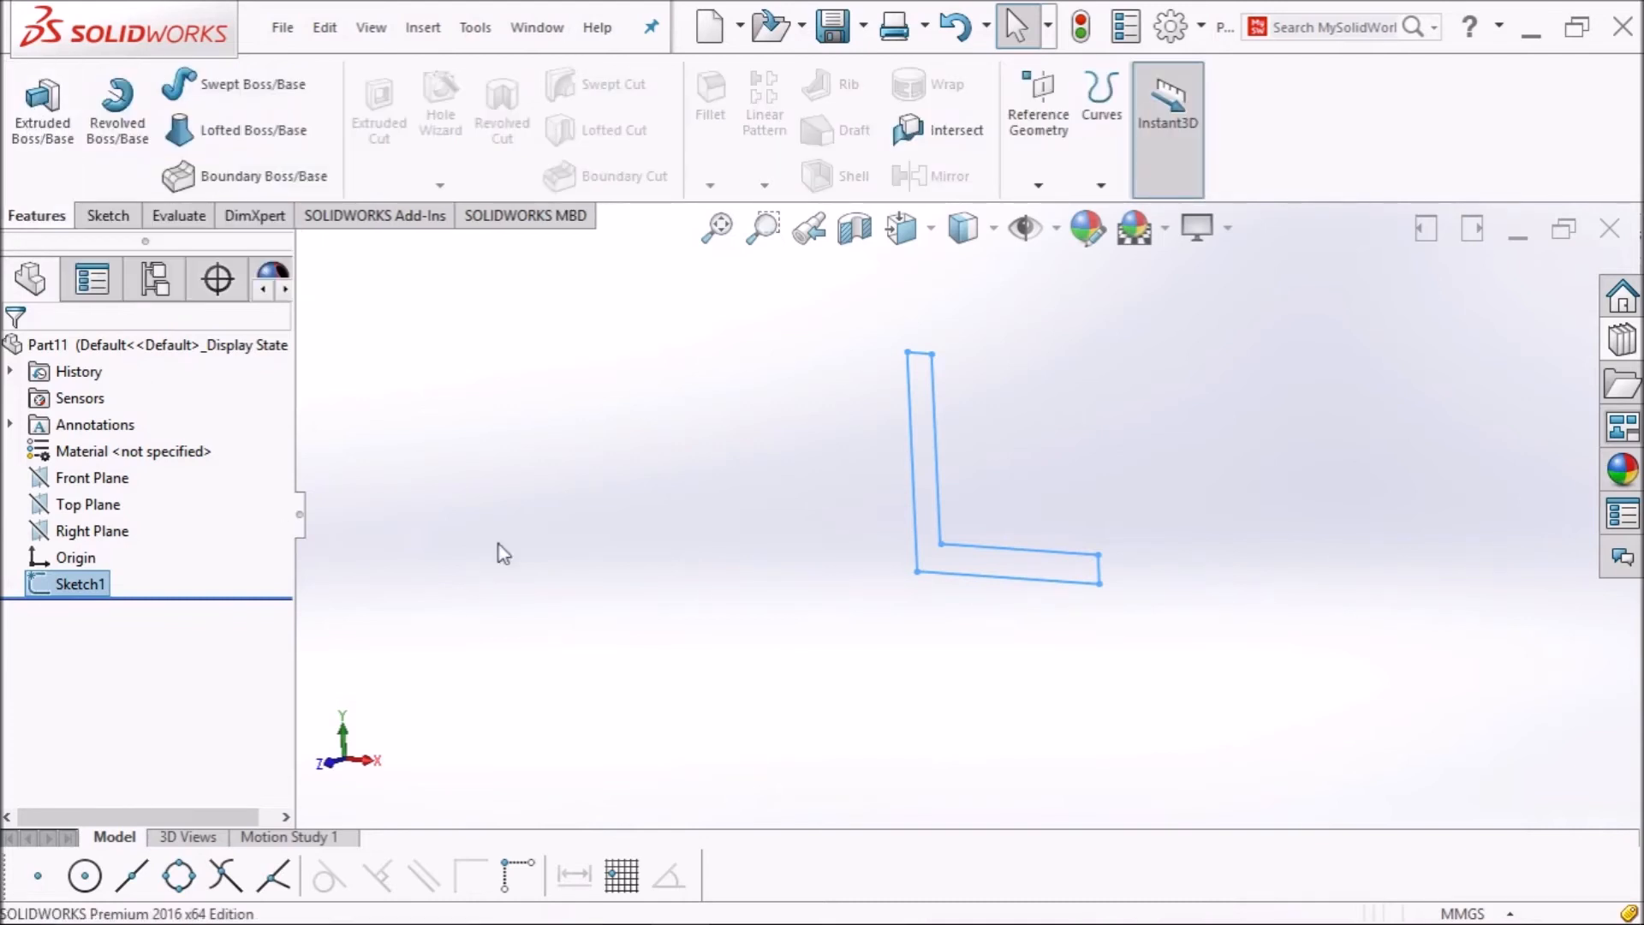
left_click(1164, 161)
middle_click_drag(1089, 542, 1090, 545)
key("Escape")
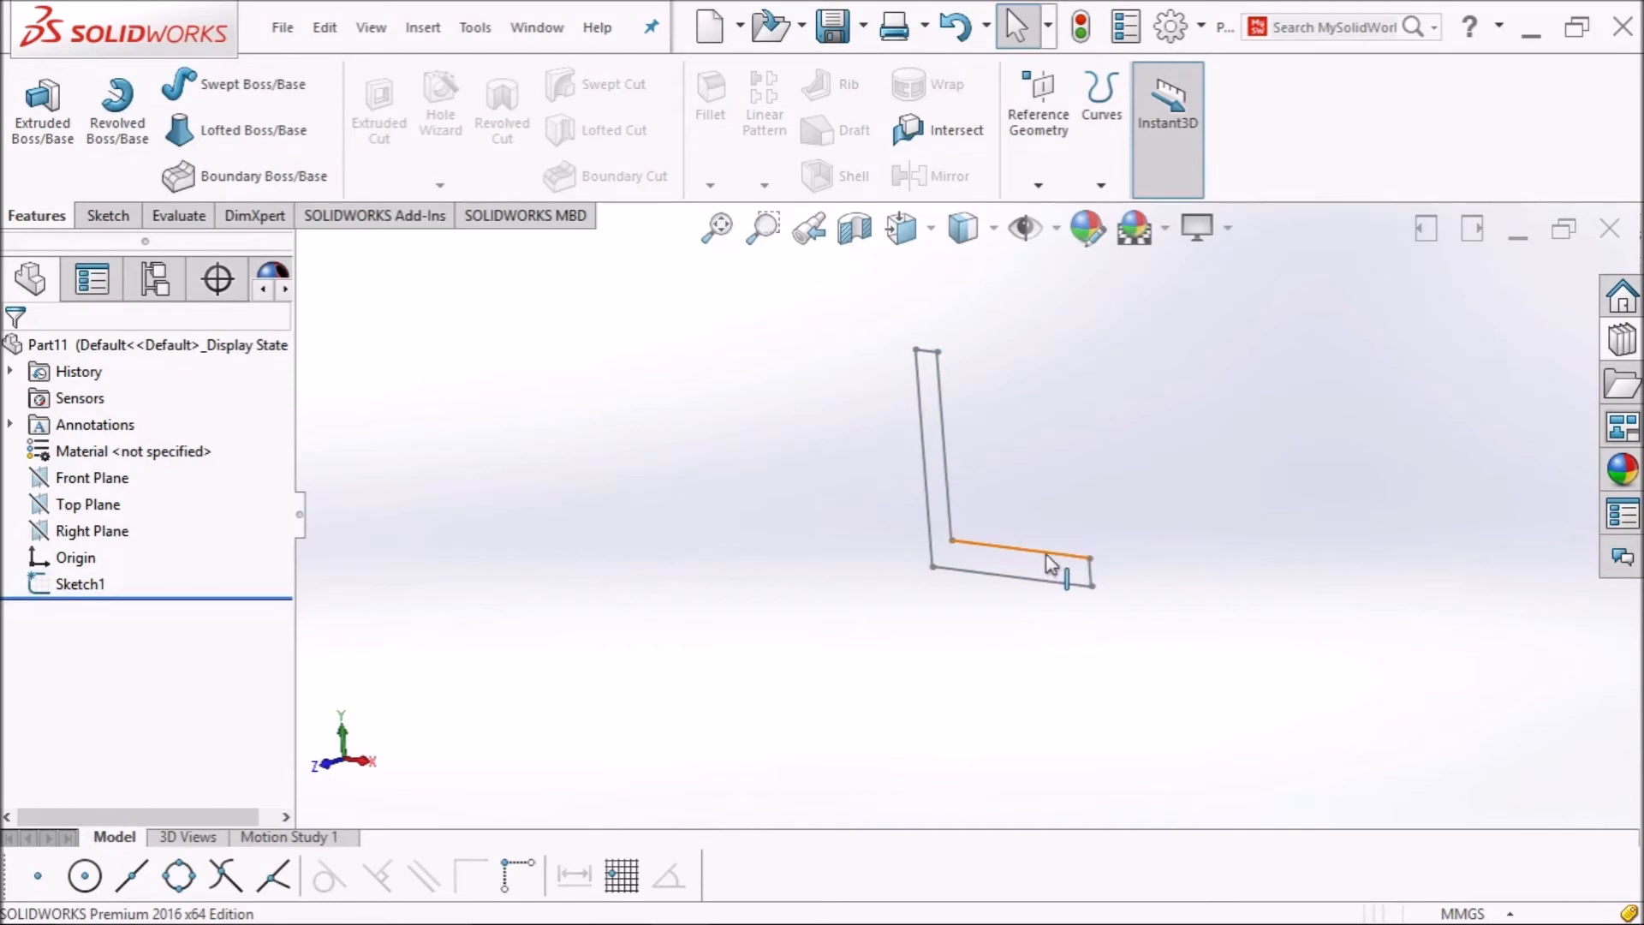
left_click(1053, 565)
mouse_move(1020, 560)
left_mouse_down()
mouse_move(985, 613)
mouse_move(857, 659)
left_mouse_up()
Pull the L-shaped end face on the sketch plane outward about 82 mm with Instant3D, extending the body in the opposite direction.
middle_click_drag(1248, 527, 1108, 664)
middle_click_drag(1110, 597, 1127, 573)
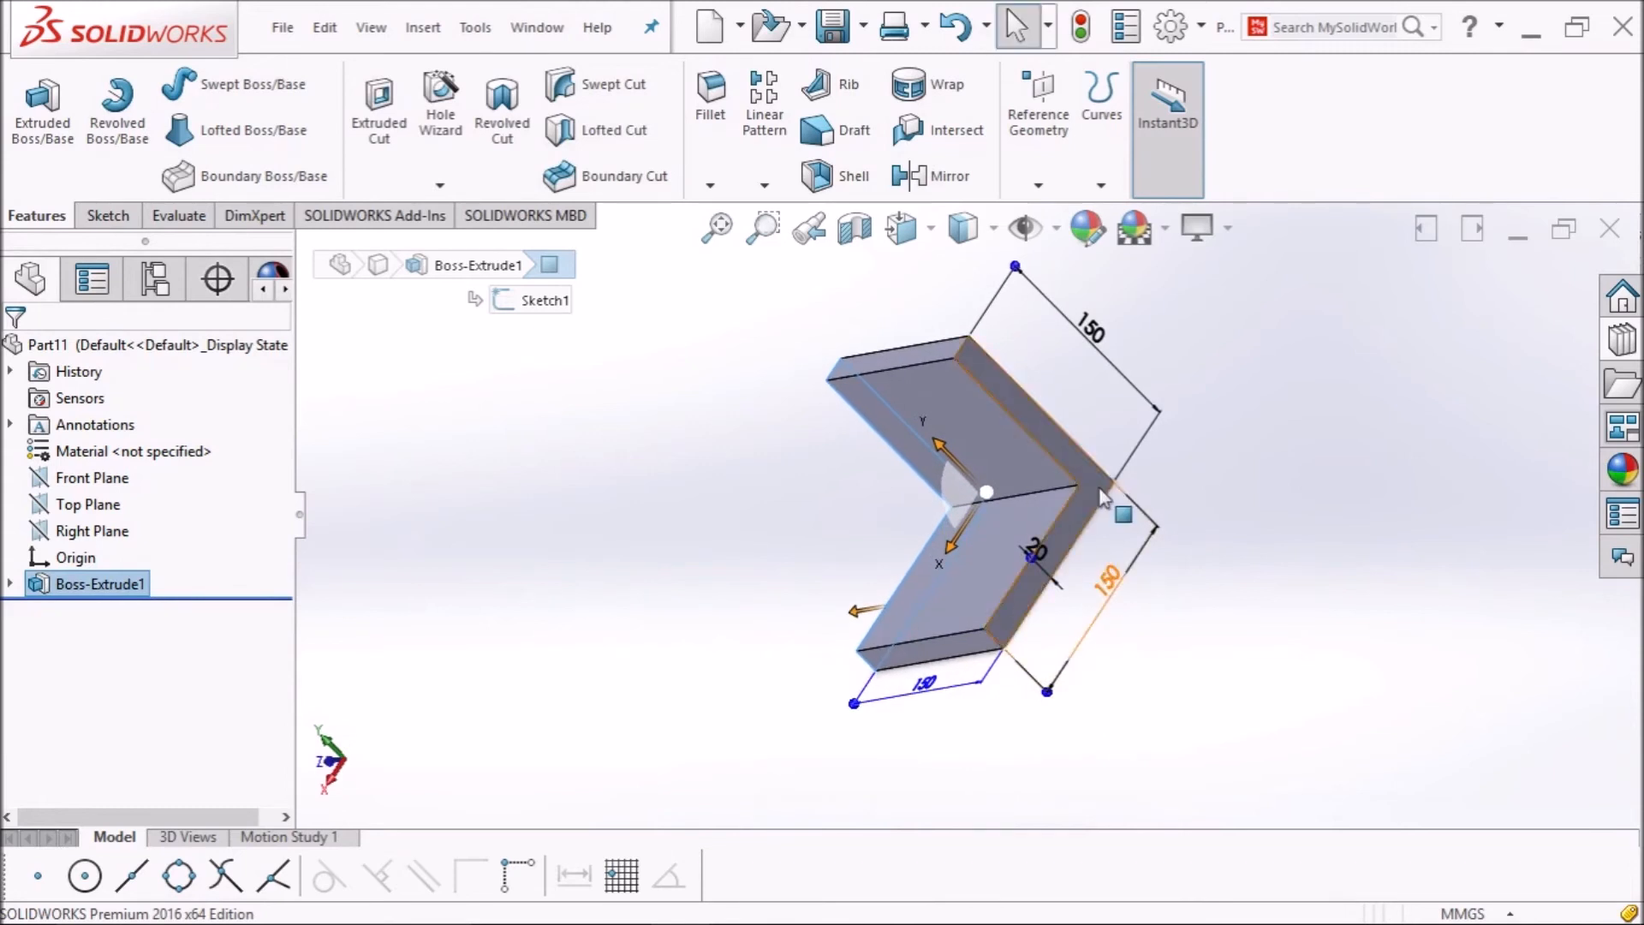
middle_click_drag(1101, 496, 1063, 498)
left_click(1063, 498)
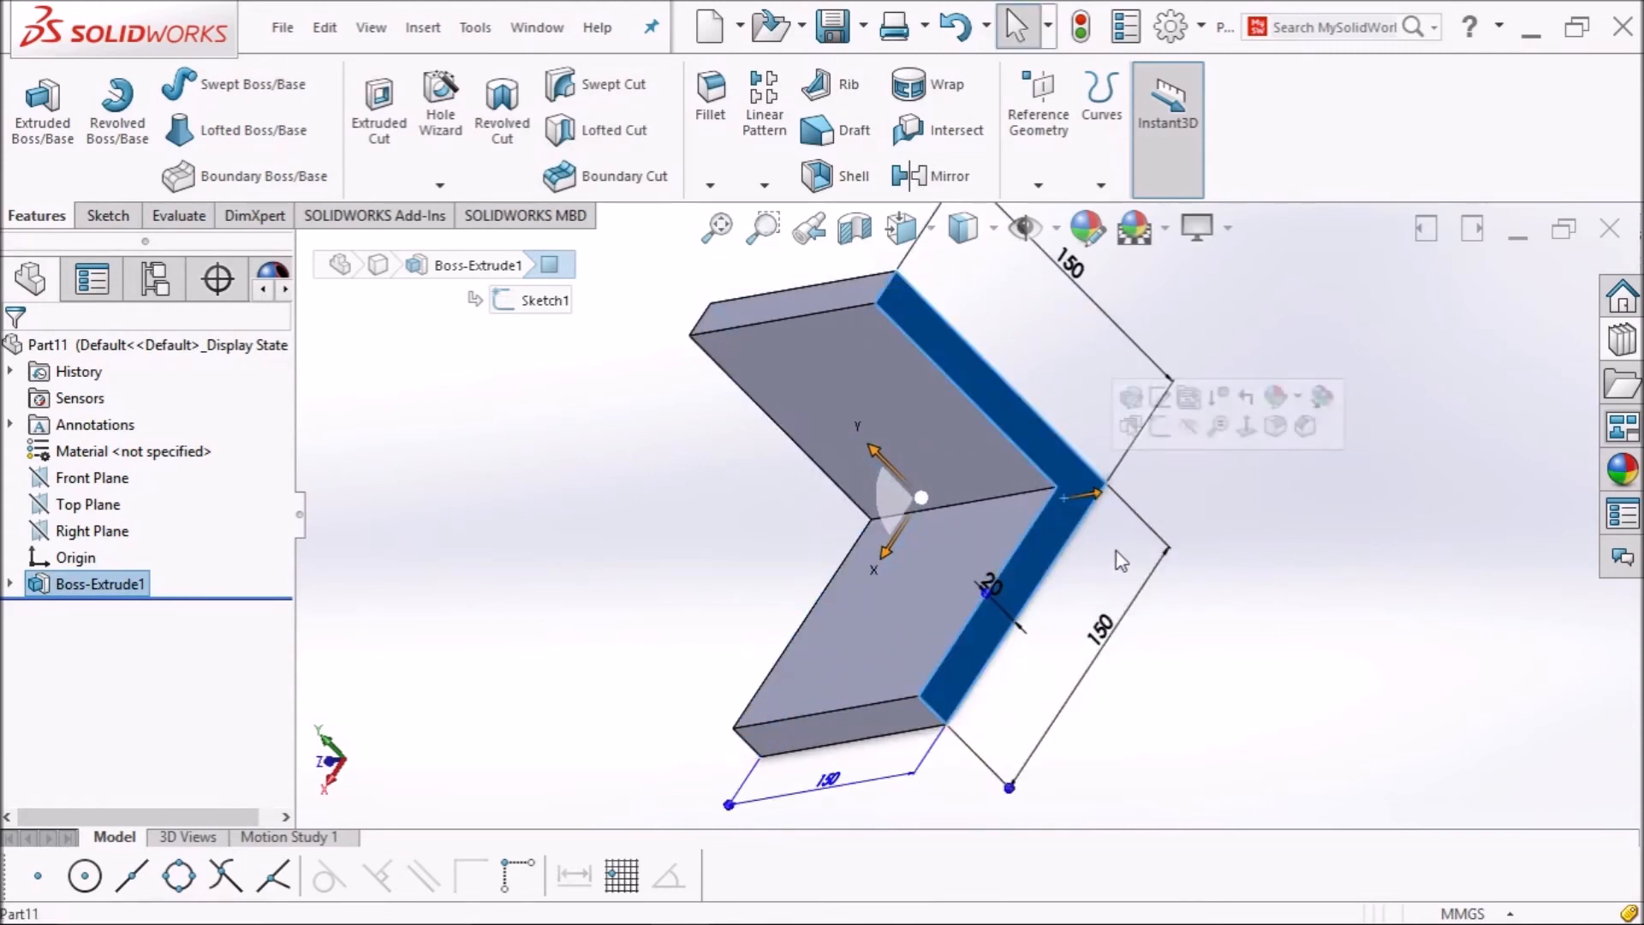
middle_click_drag(1121, 561, 1159, 550)
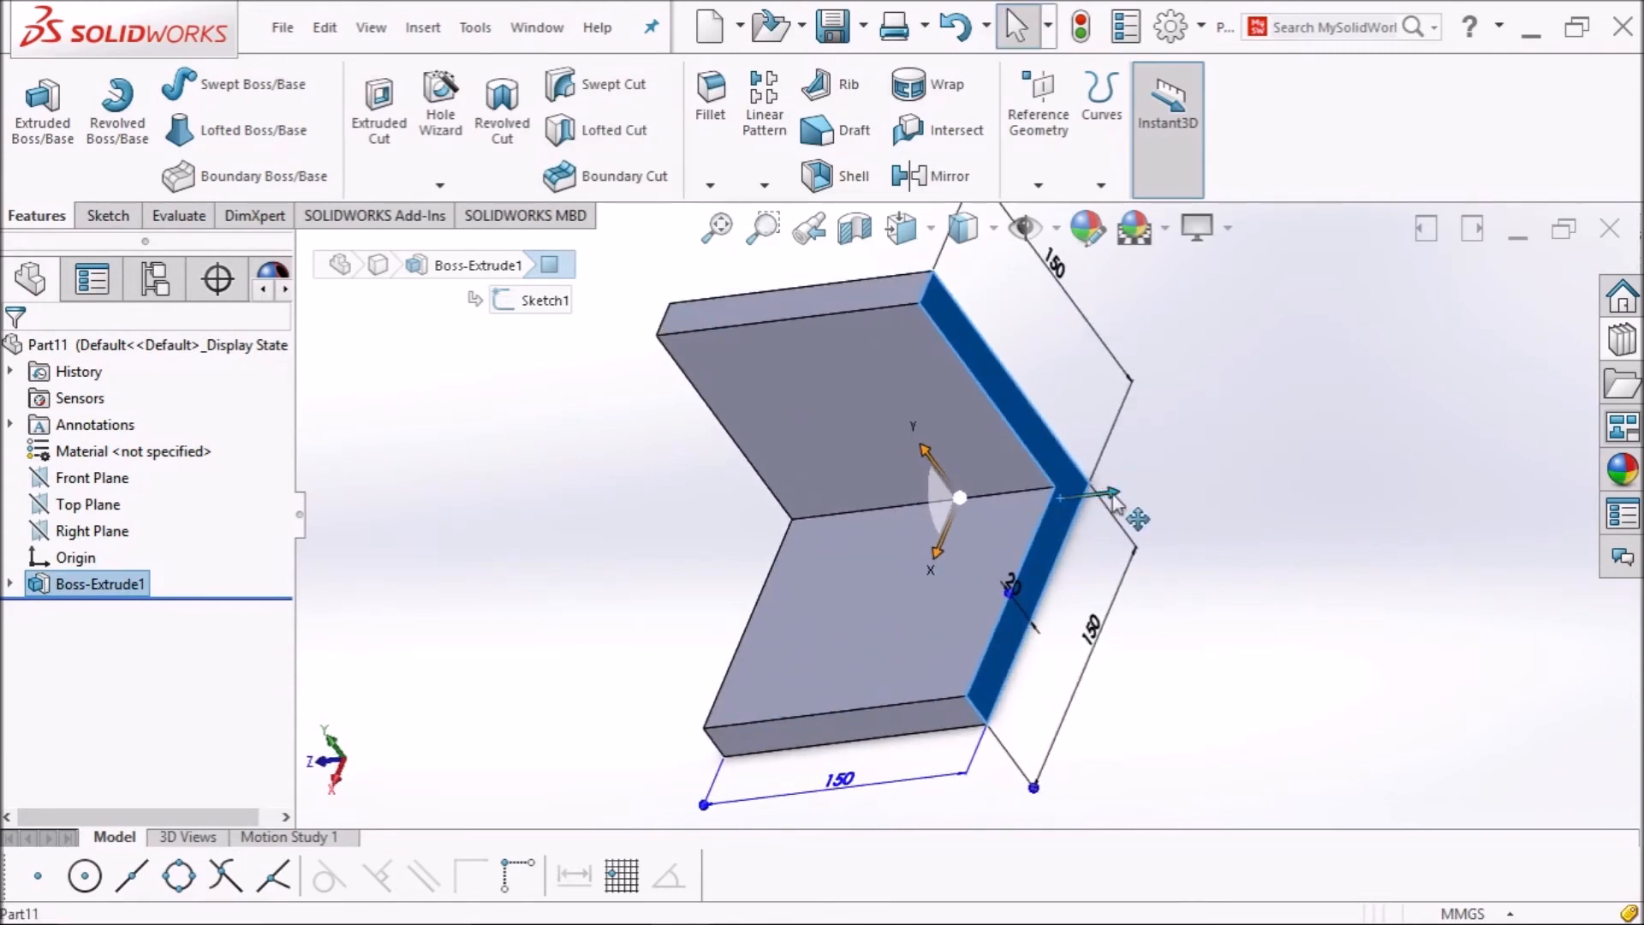
left_click_drag(1113, 499, 1268, 511)
Set the L-shaped extrusion's depth on the negative Z side of the sketch plane to 50 mm.
mouse_move(1279, 631)
middle_mouse_down()
mouse_move(1346, 682)
mouse_move(1284, 603)
middle_mouse_up()
scroll(1223, 647, "up", 1)
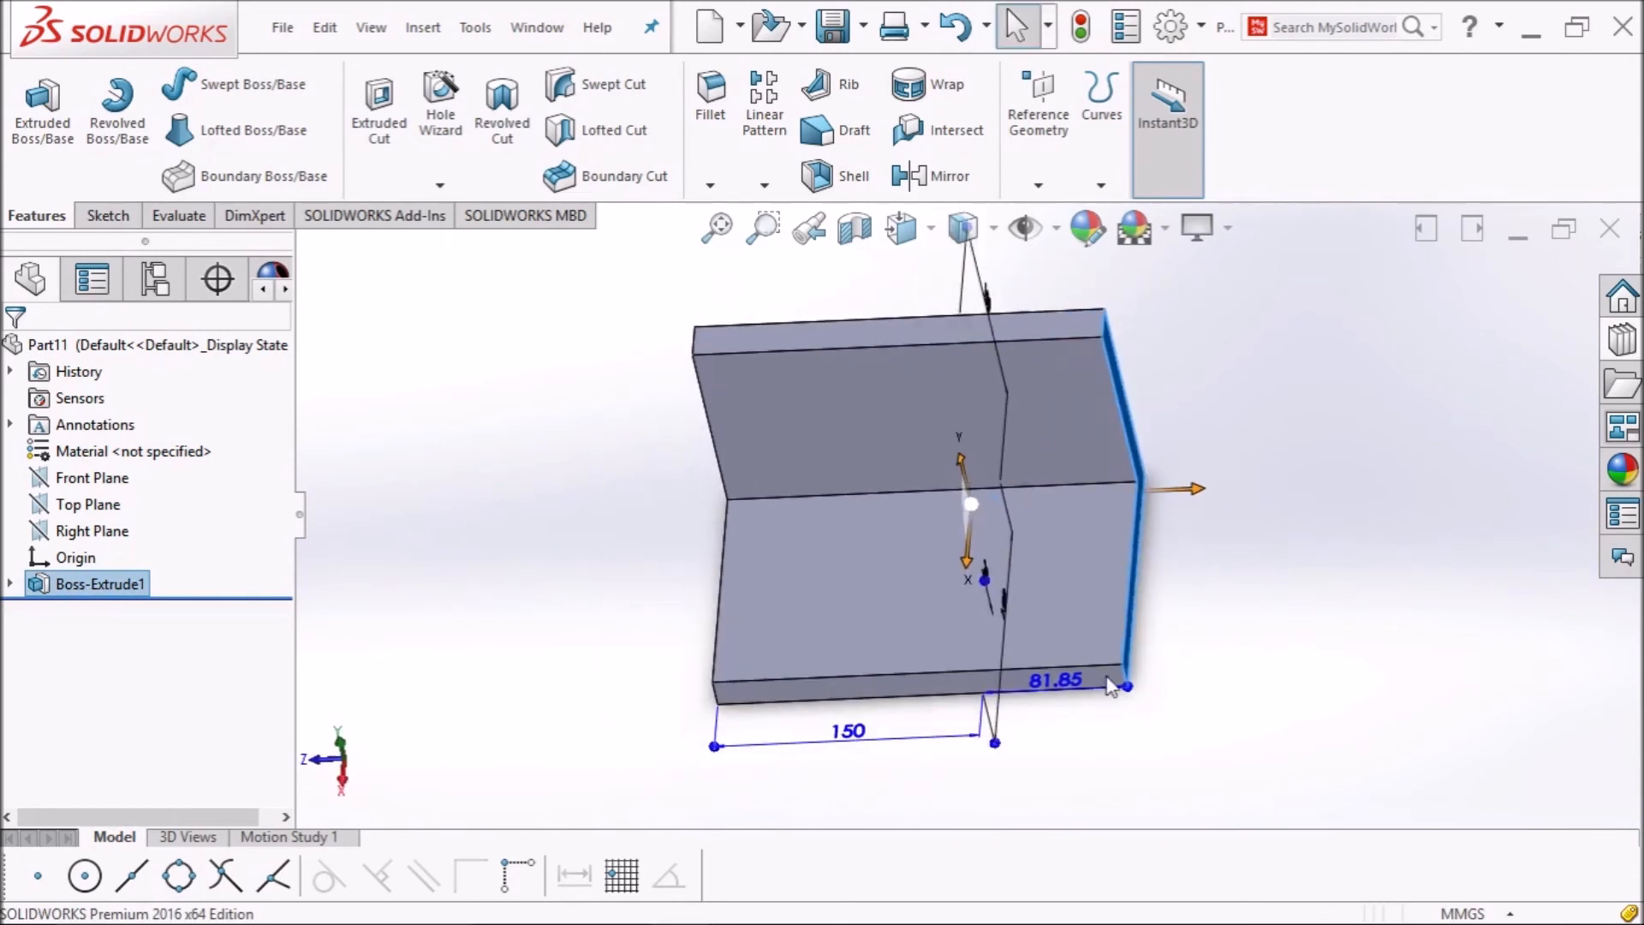
left_click(1058, 681)
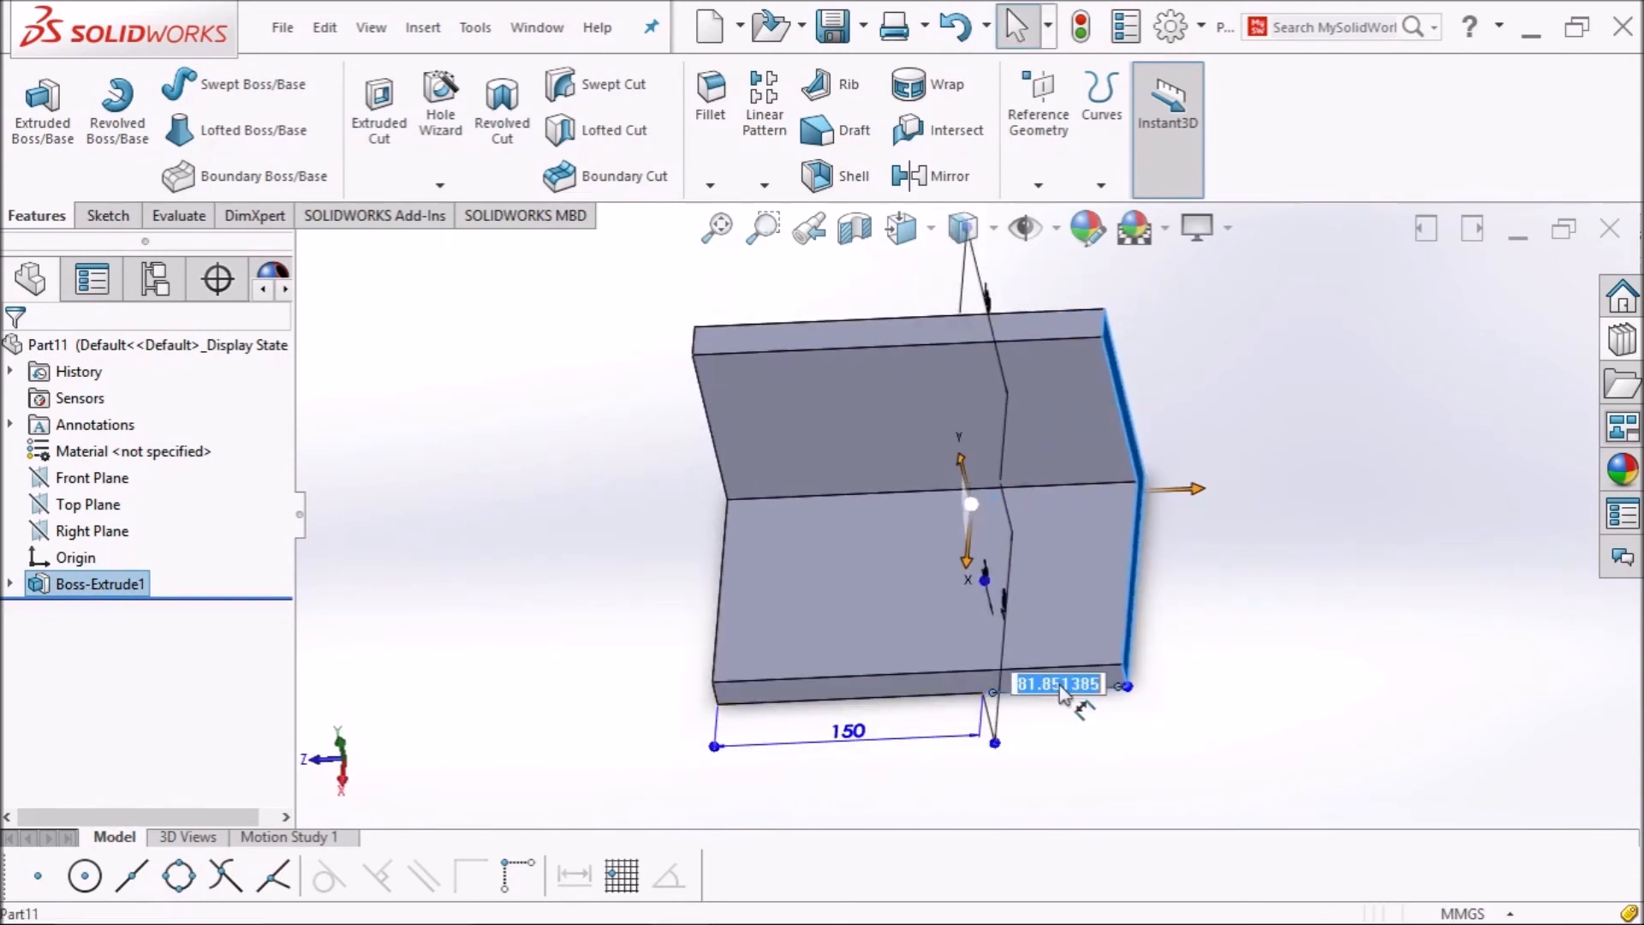
type("50")
key("Return")
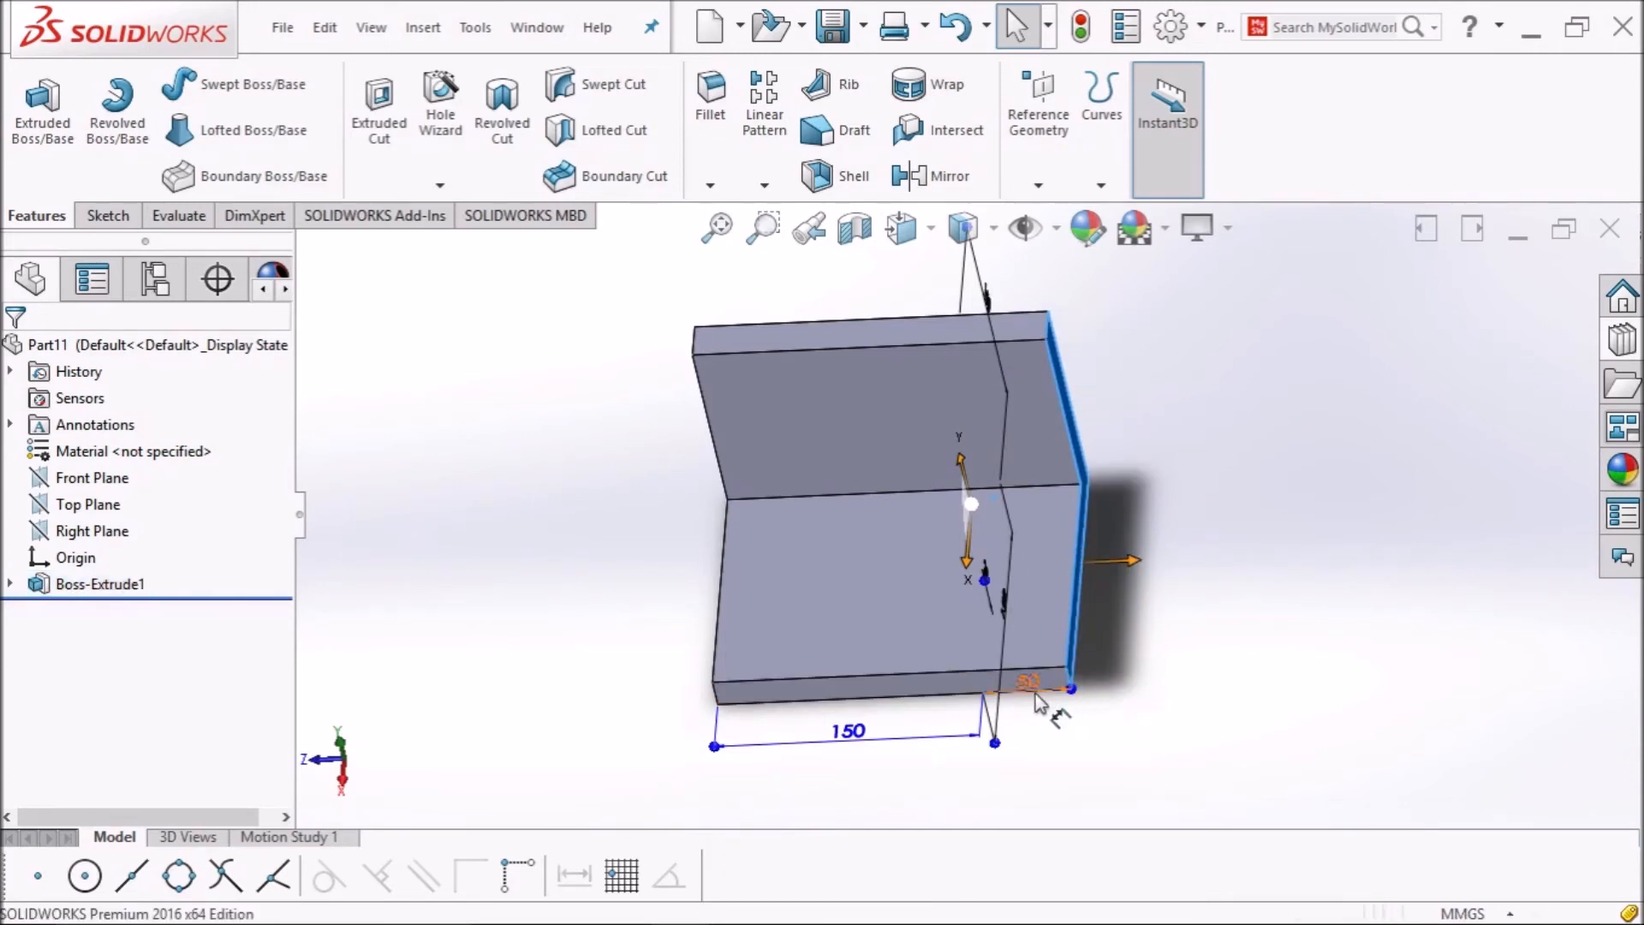
Set the extrusion depths on both sides of the sketch plane to 100 mm each.
left_click(1029, 683)
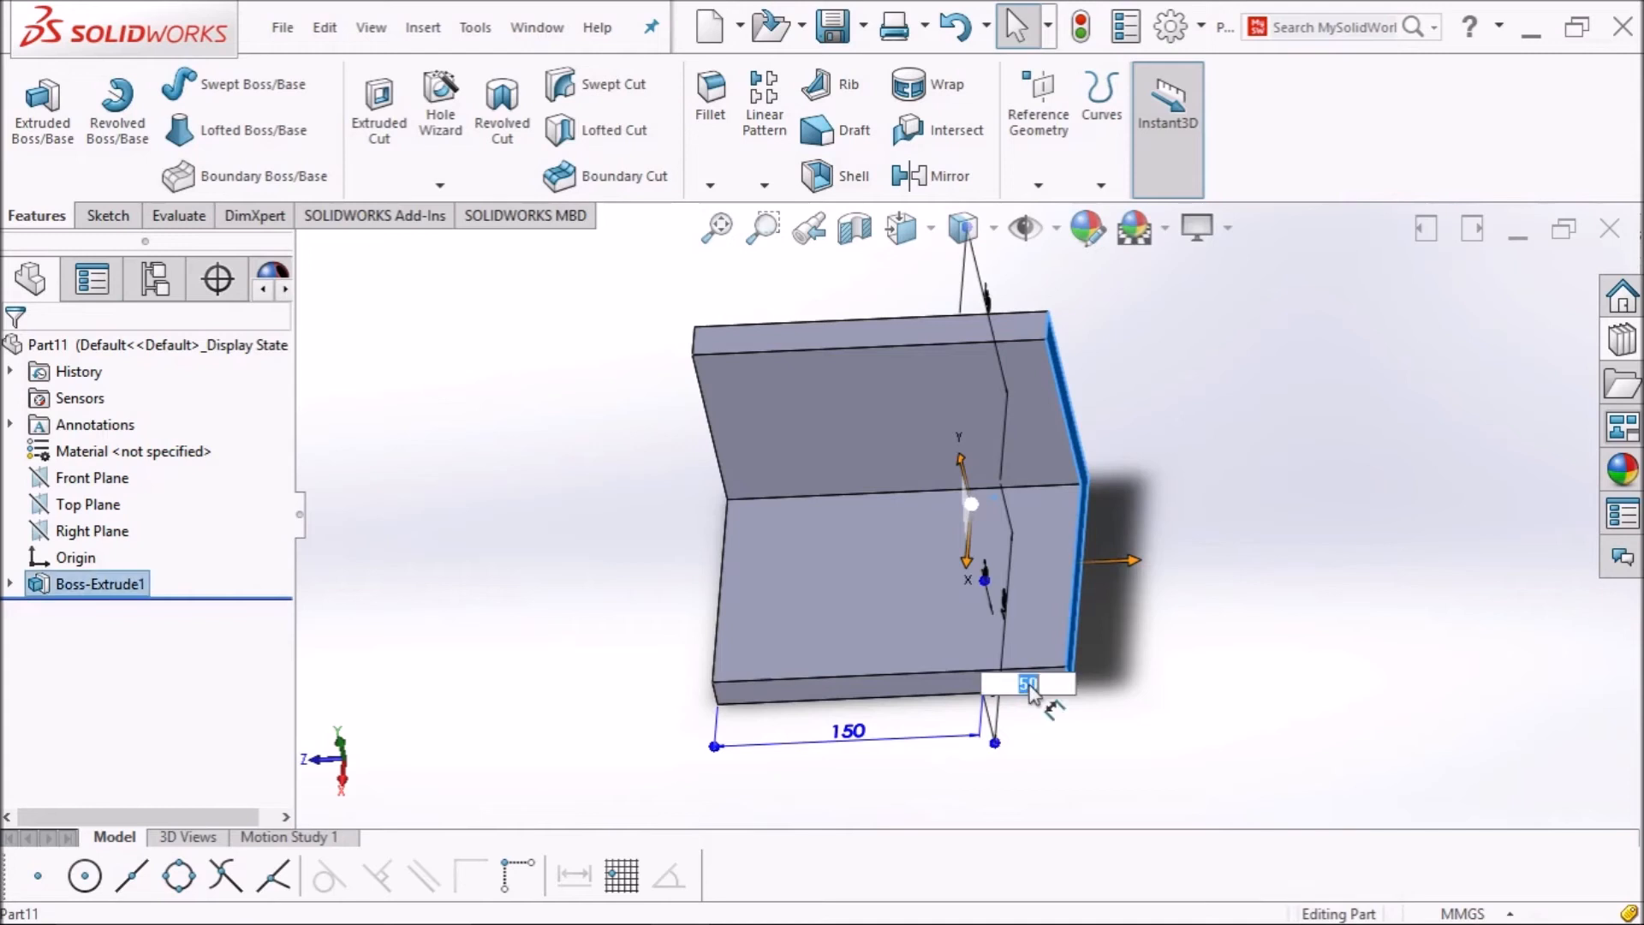
key("Return")
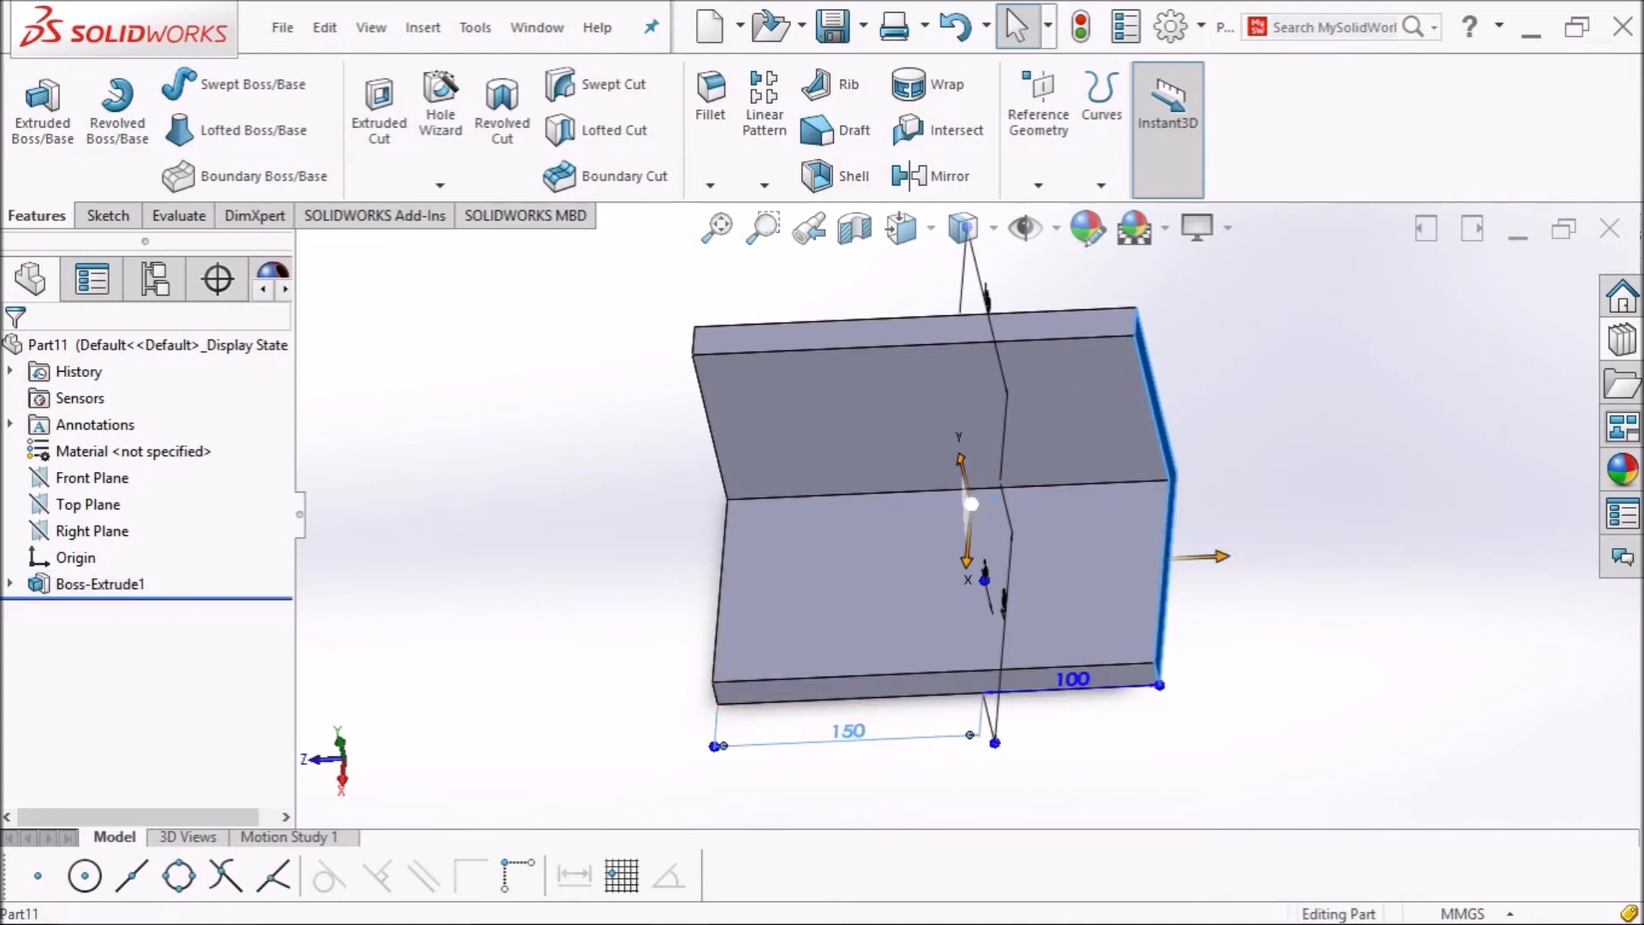
left_click(848, 734)
type("1")
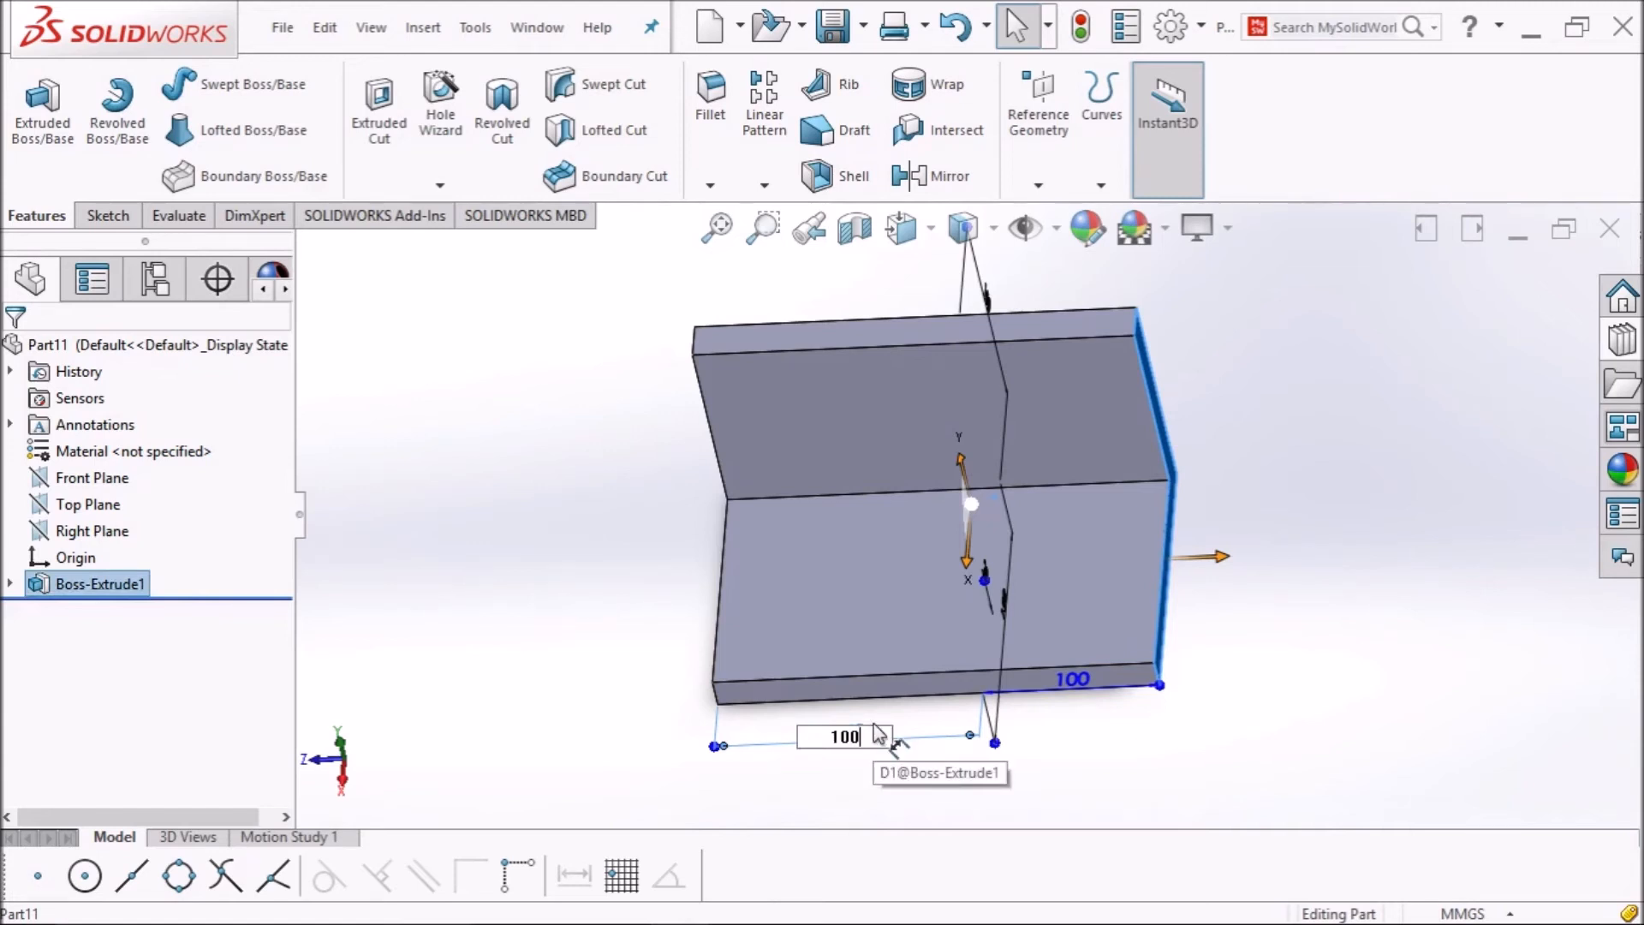
type("00")
key("Return")
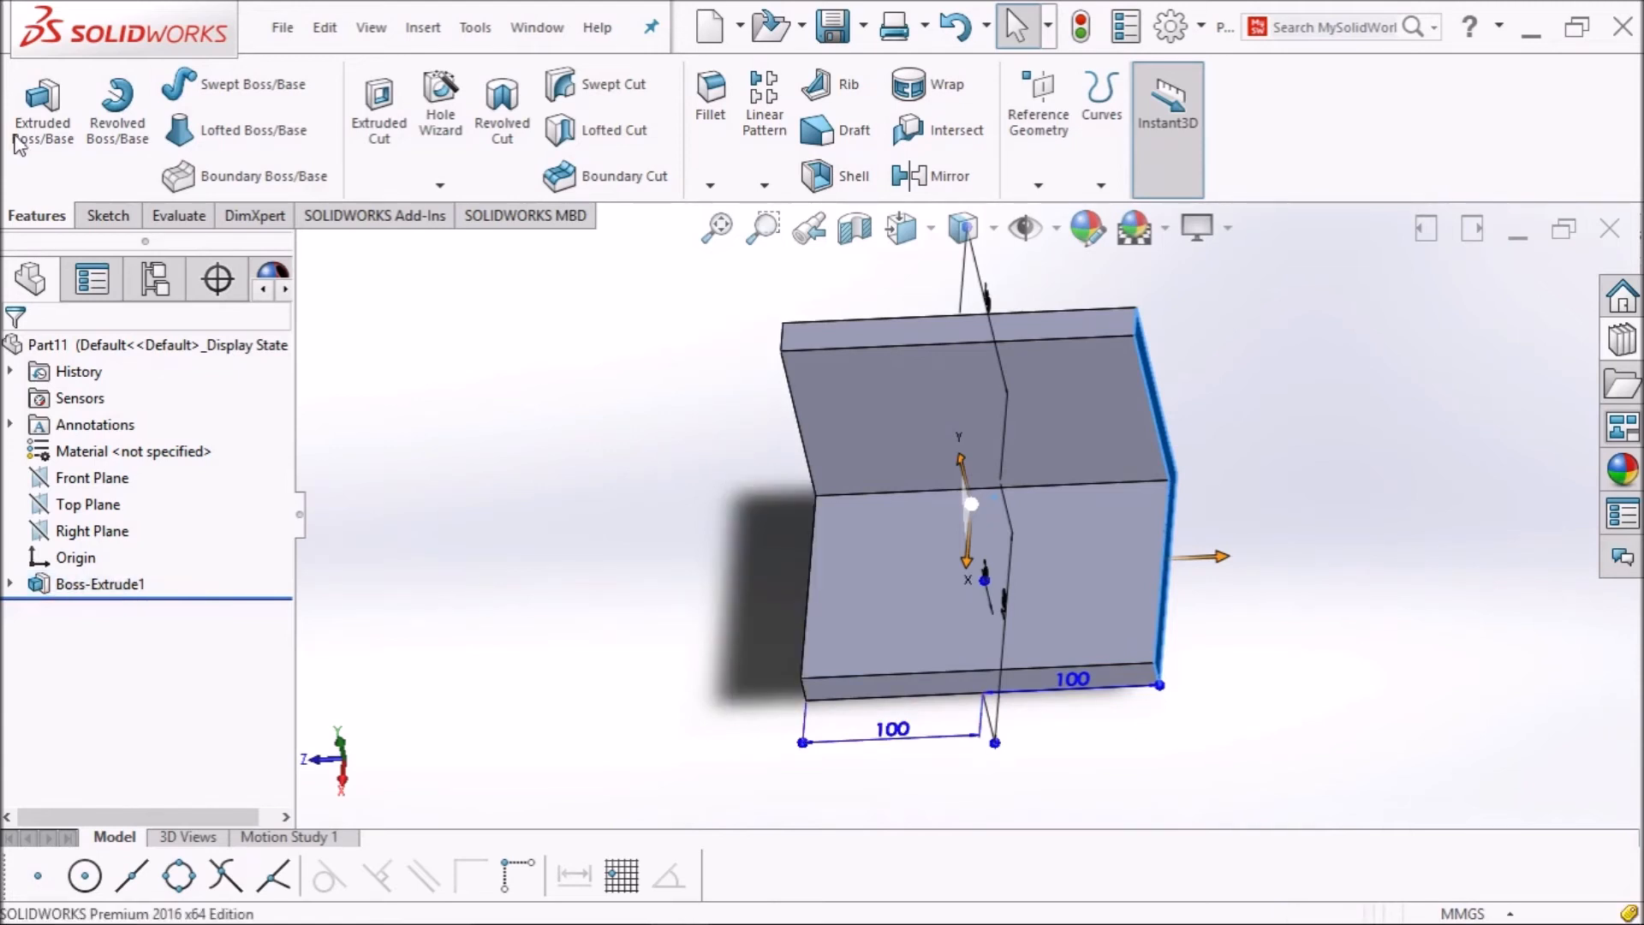
Open a new sketch on the Front Plane, viewed normal to the plane.
middle_click_drag(666, 403, 726, 413)
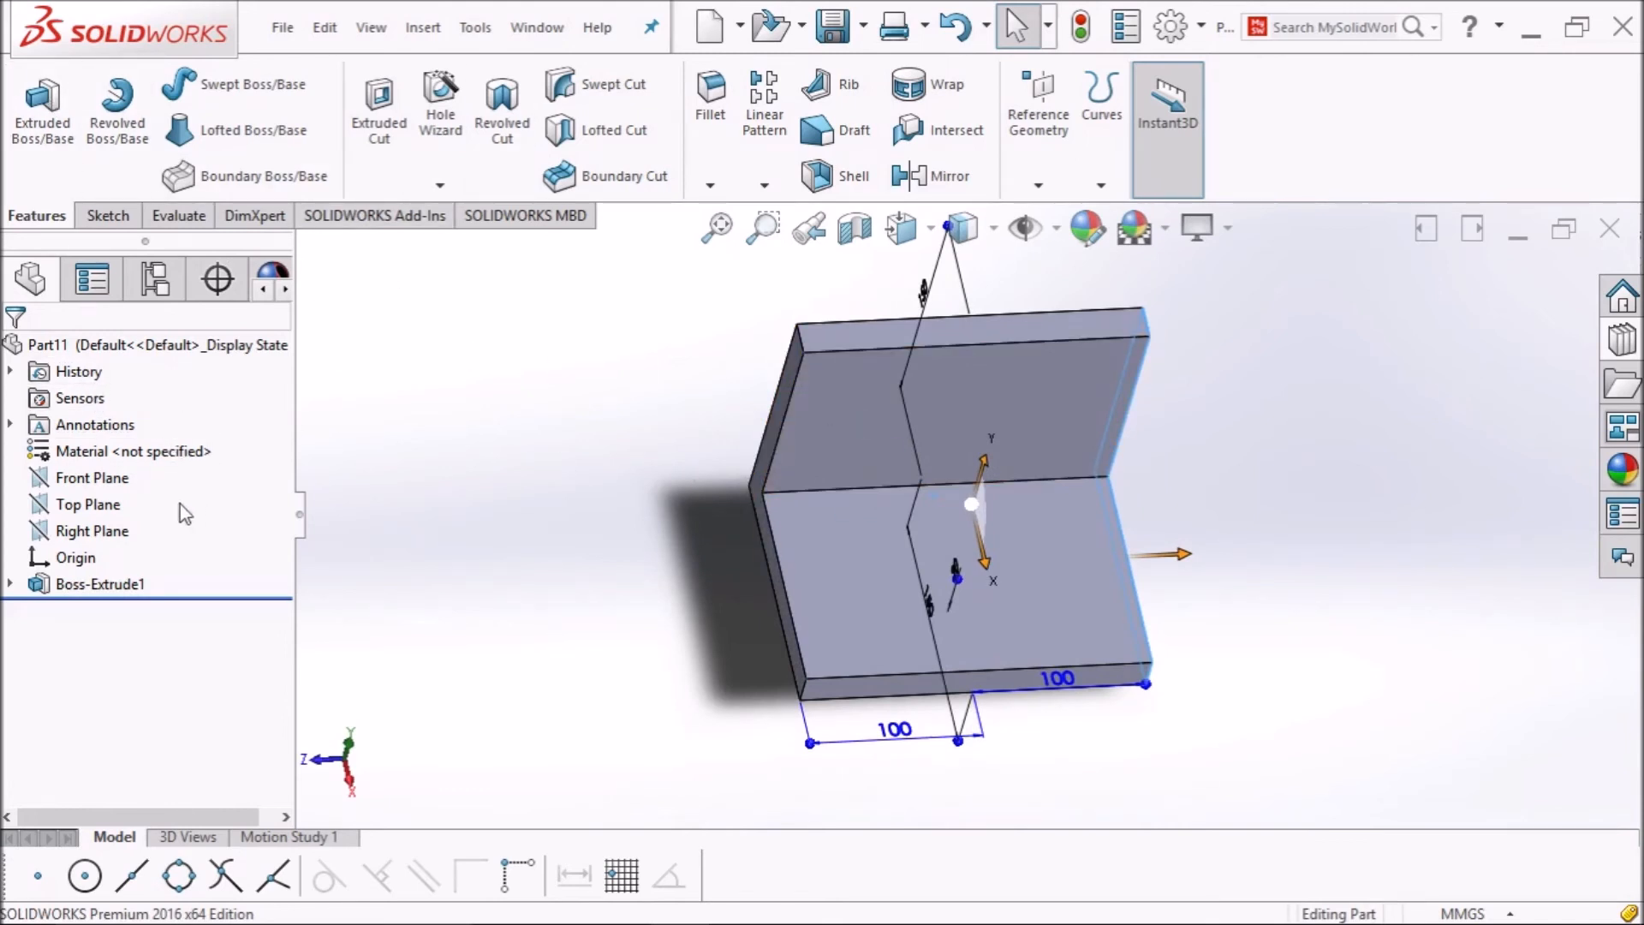
left_click(152, 479)
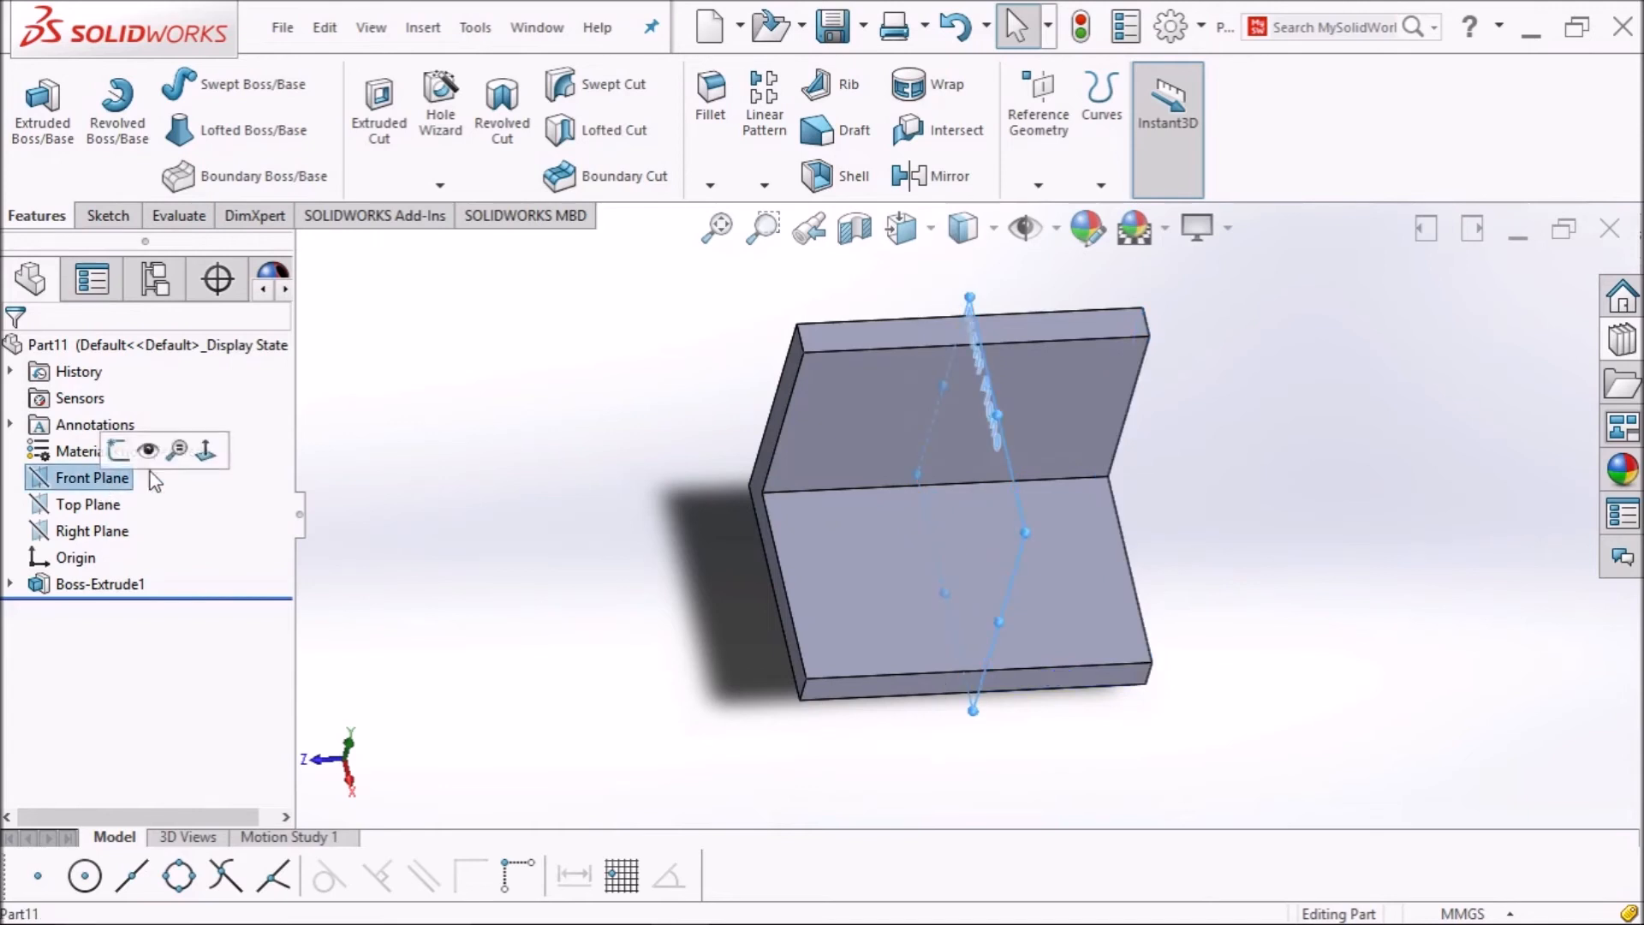
left_click(929, 238)
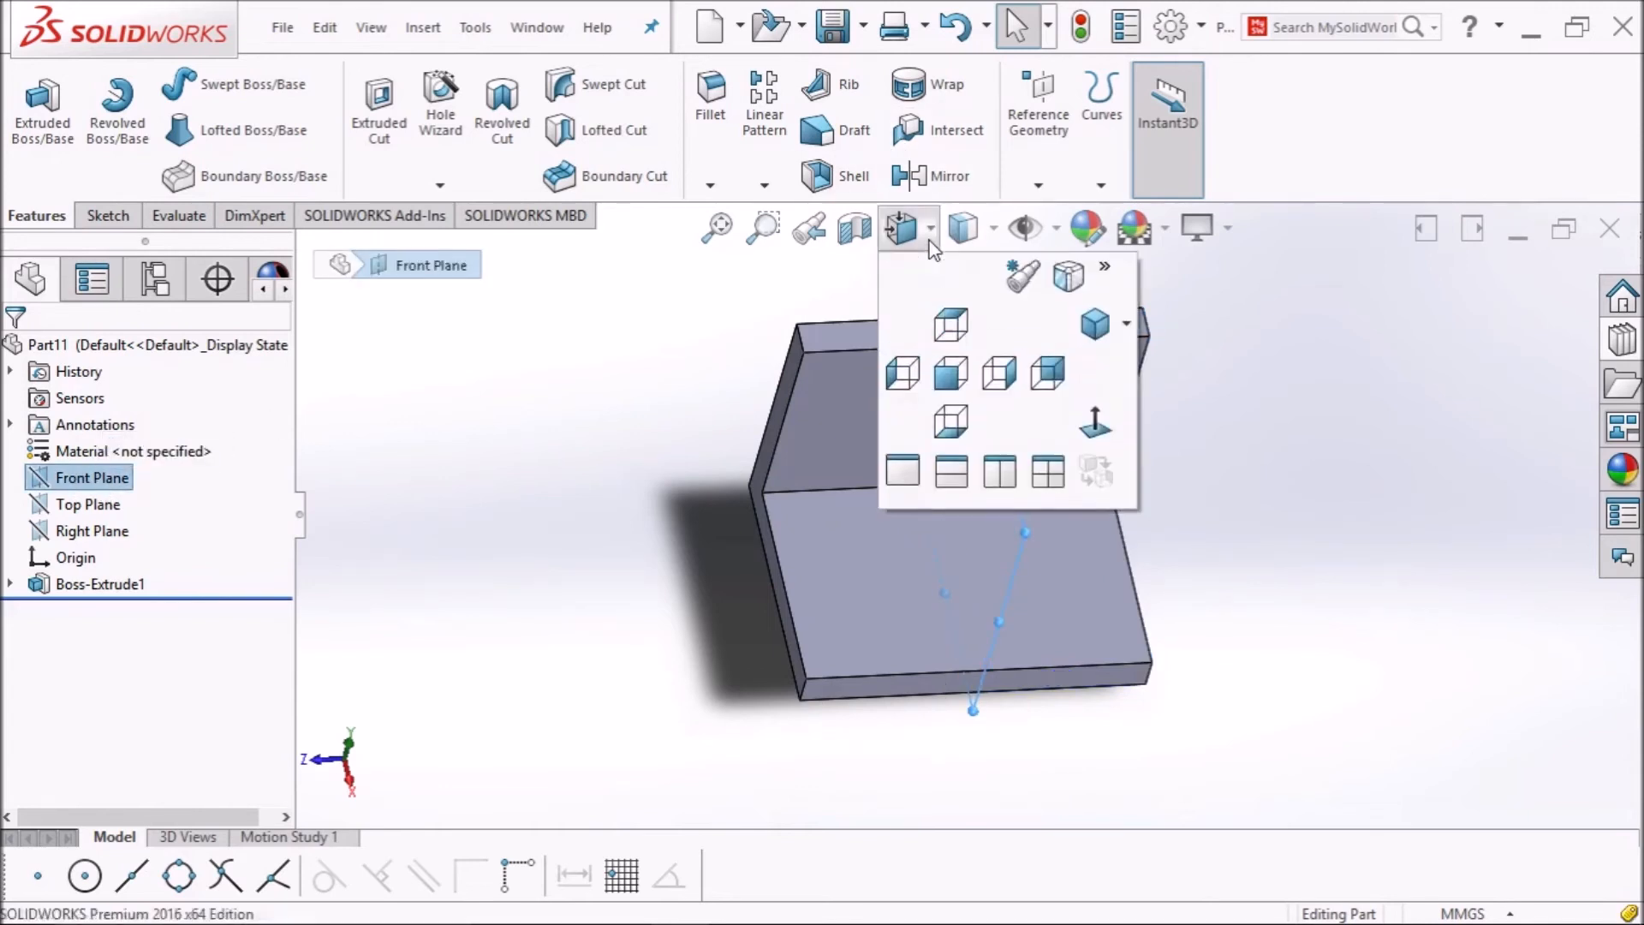
left_click(1091, 429)
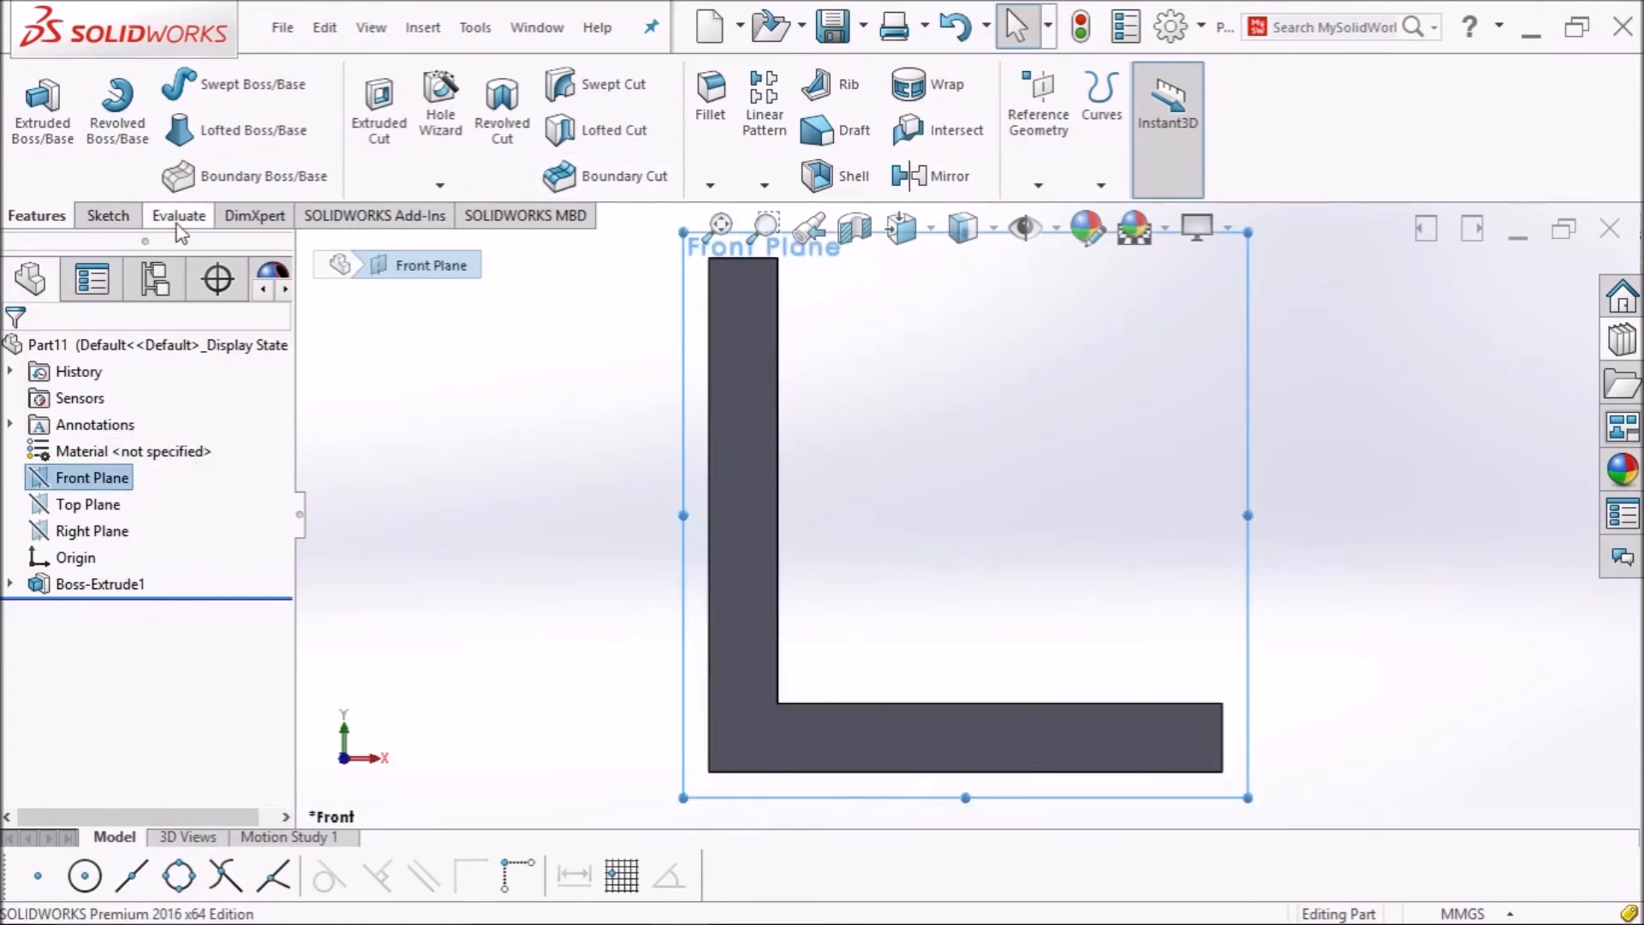
left_click(109, 216)
left_click(31, 98)
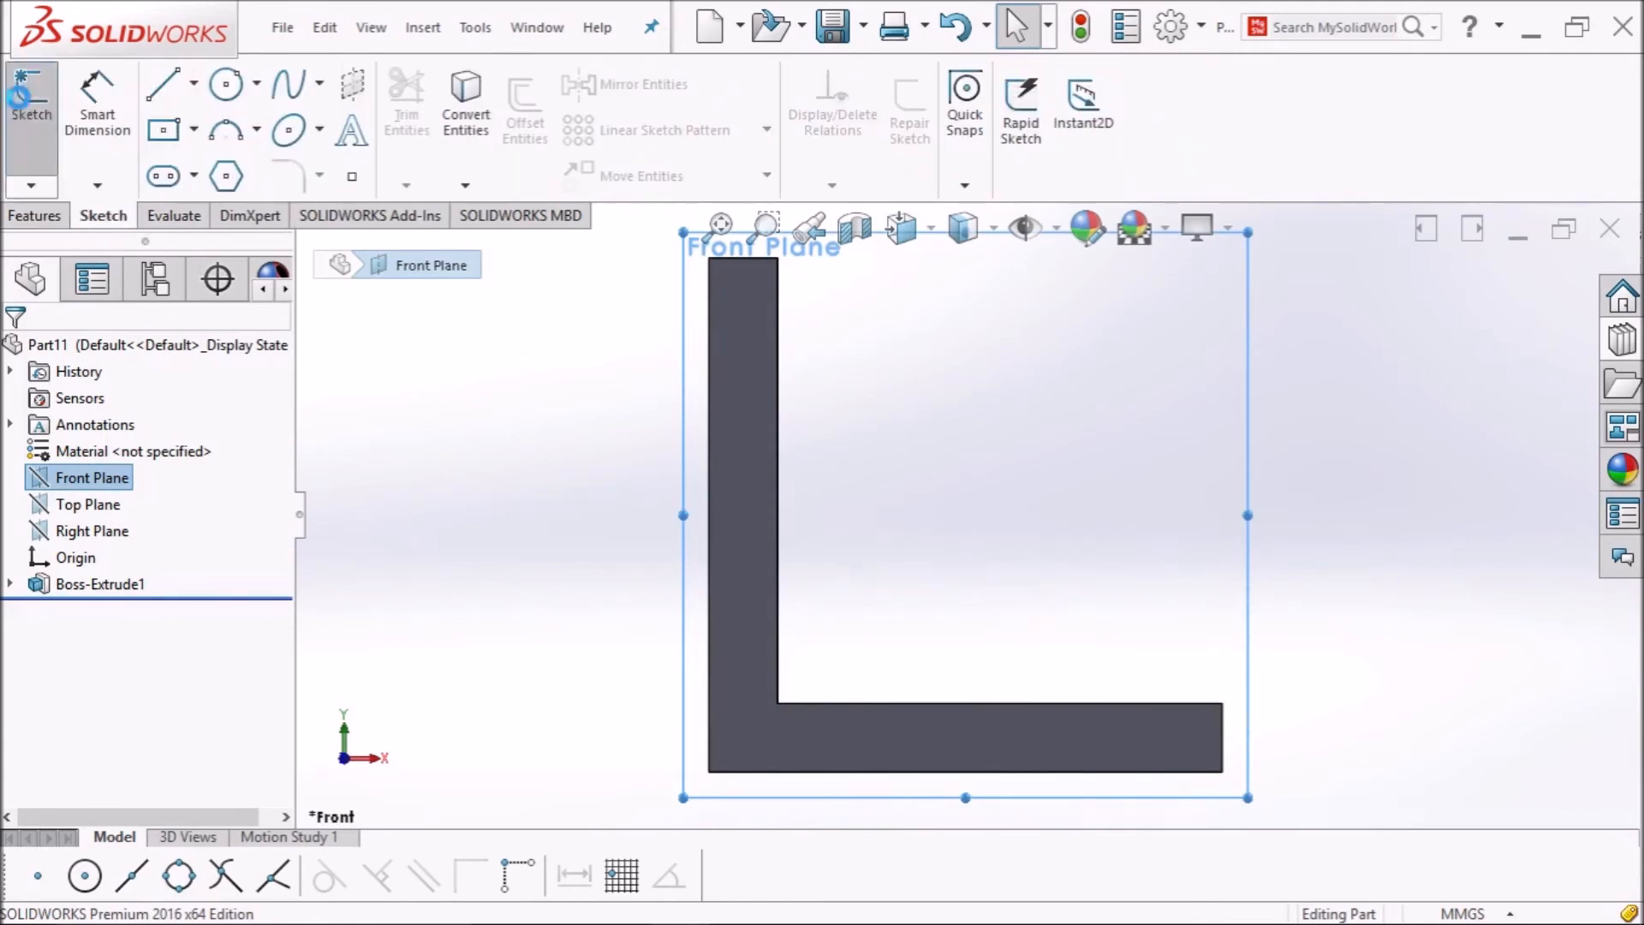
Sketch a diagonal line from the vertical leg's inner edge to the horizontal leg's upper edge, near their free ends.
left_click(164, 94)
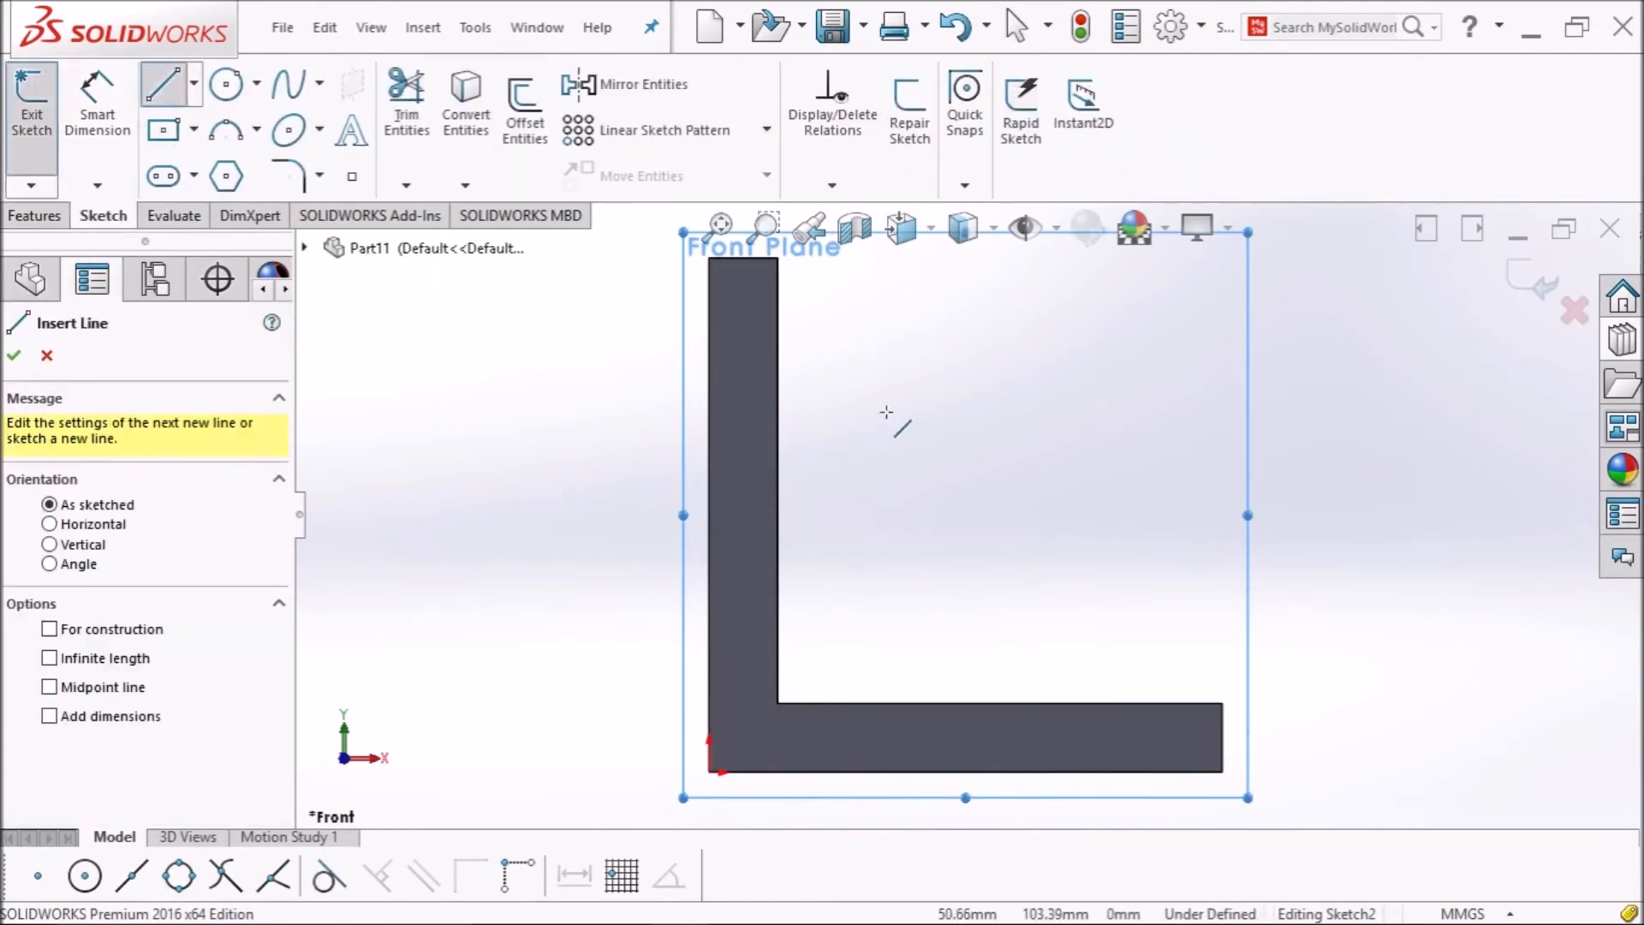
left_click(777, 354)
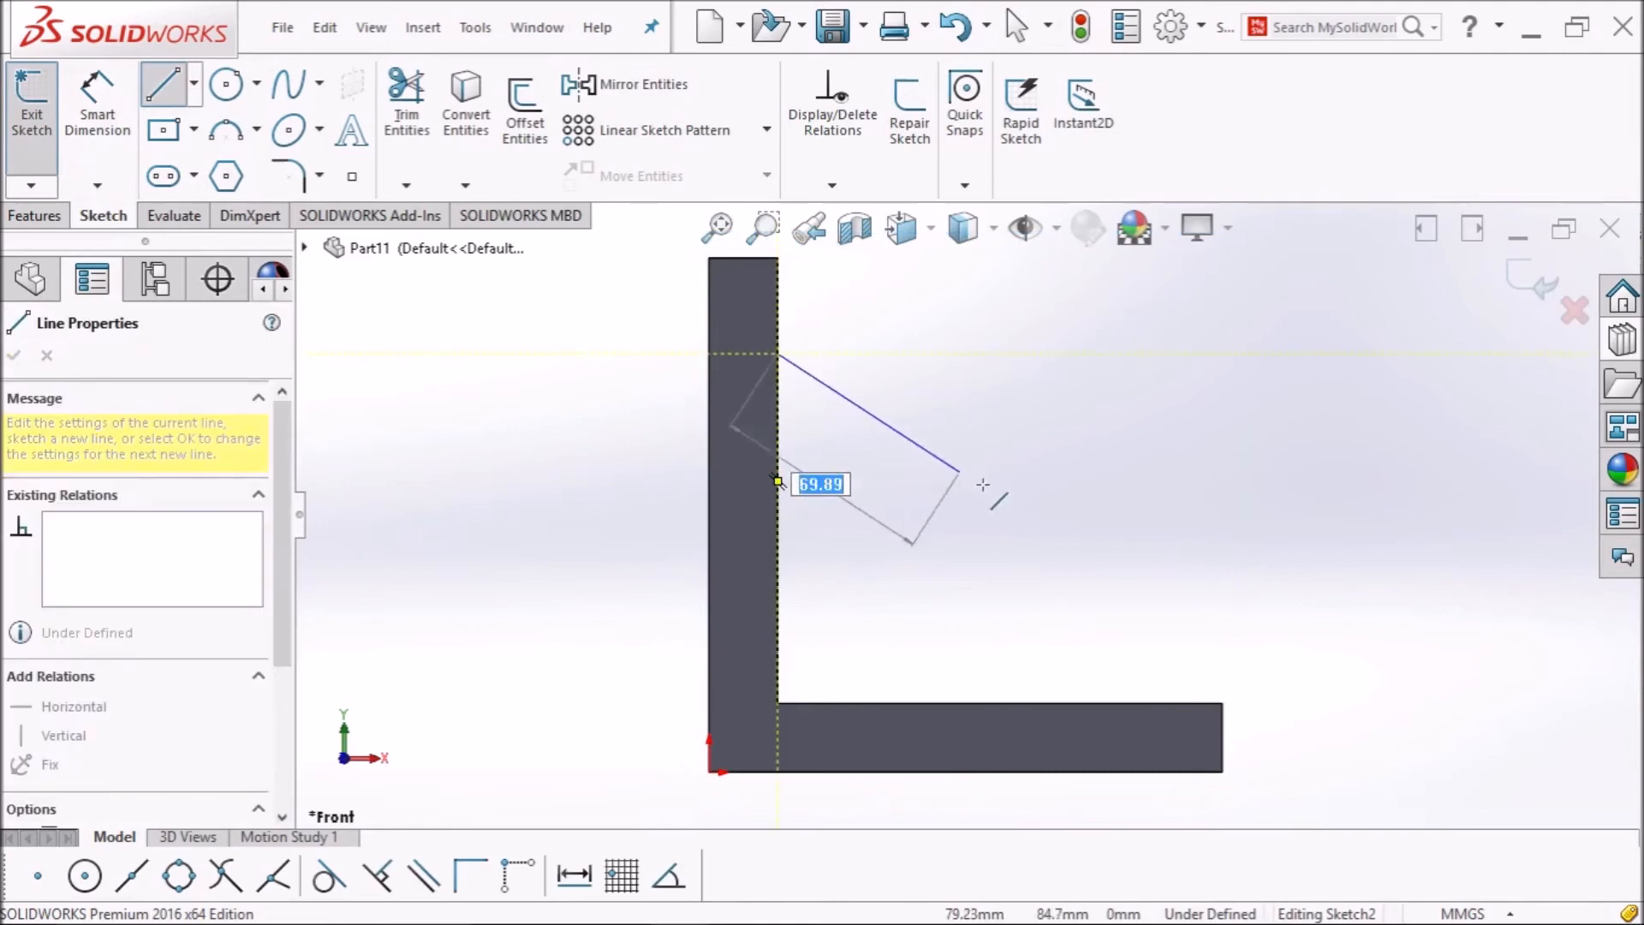
left_click(1155, 704)
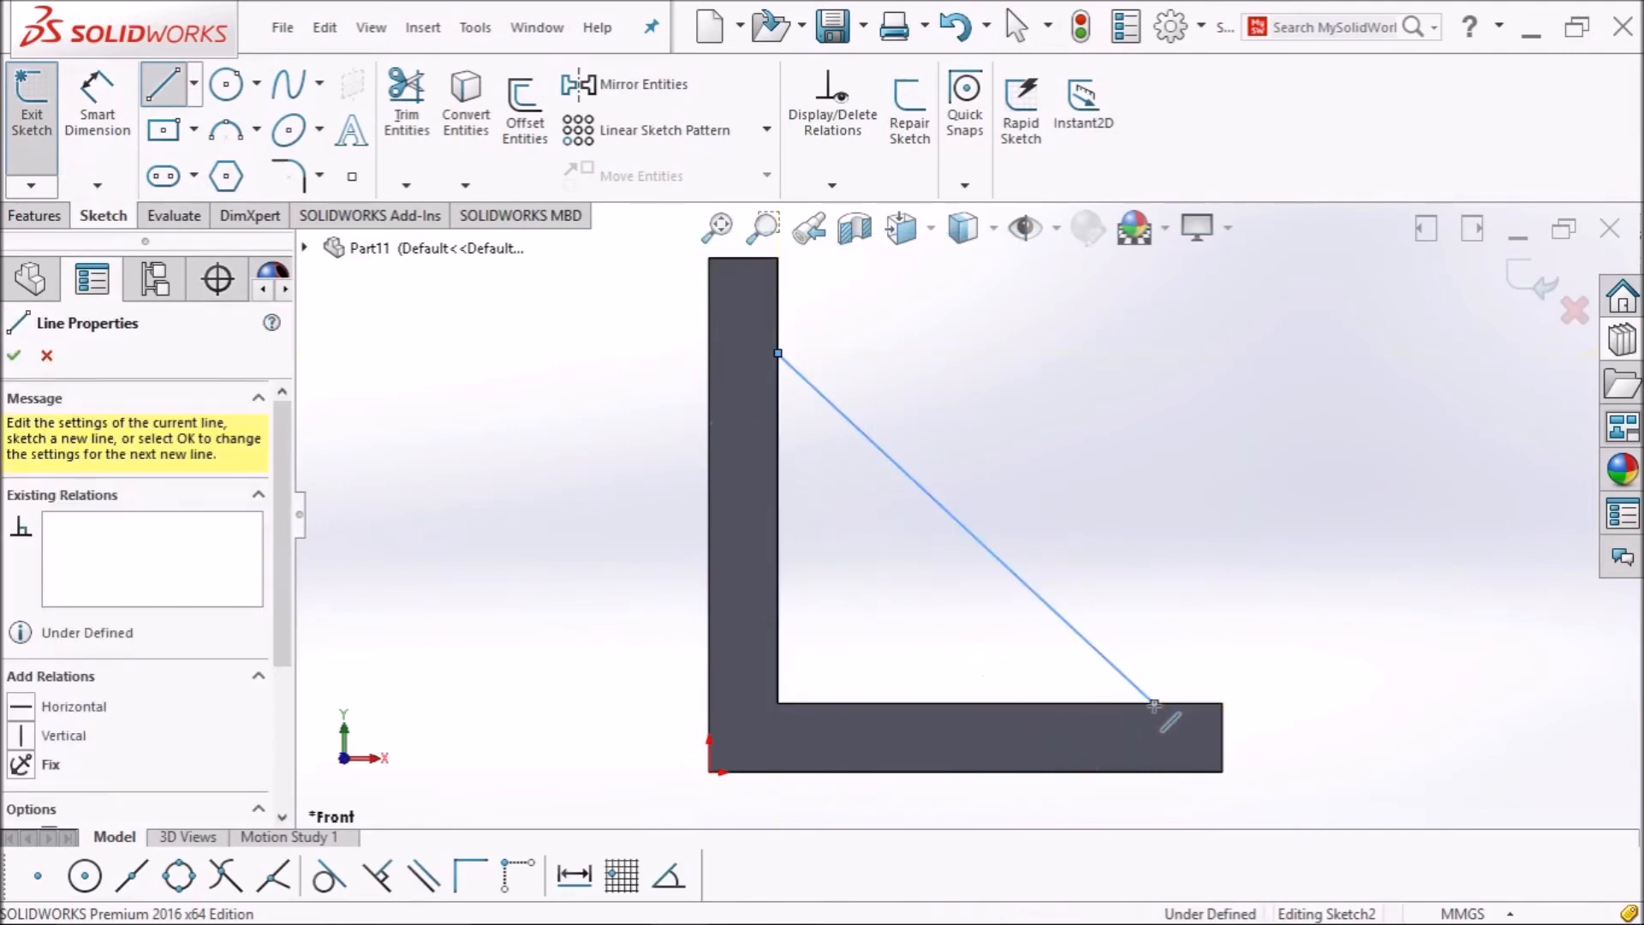
key("Escape")
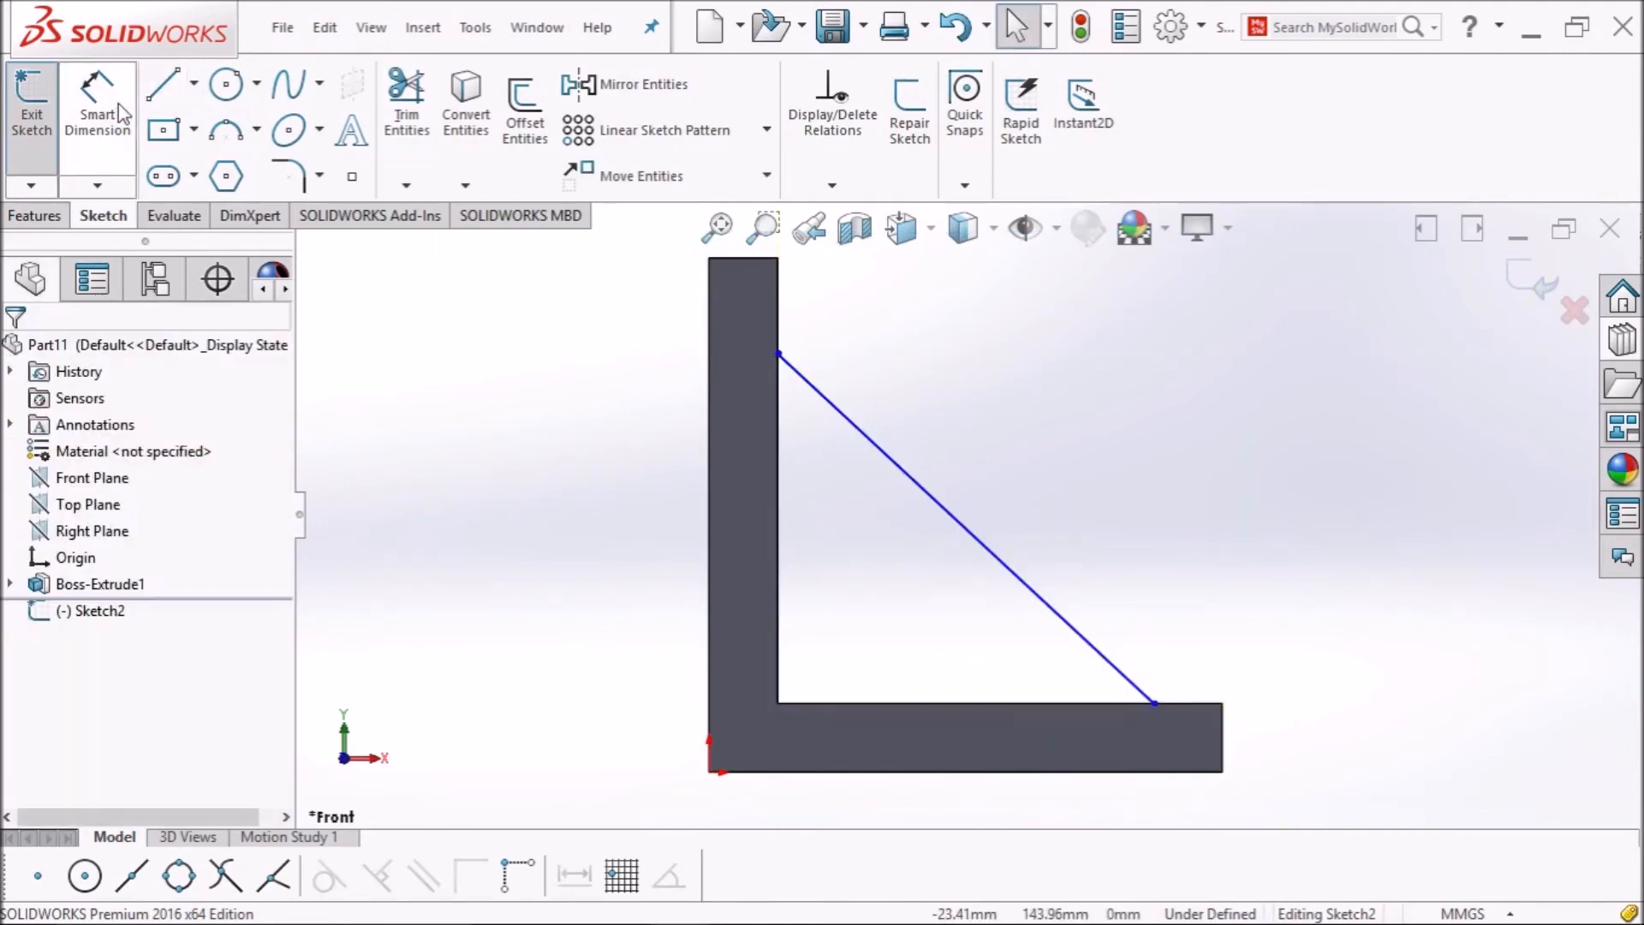
Dimension the diagonal line's upper endpoint 20 mm below the vertical leg's top end.
left_click(97, 101)
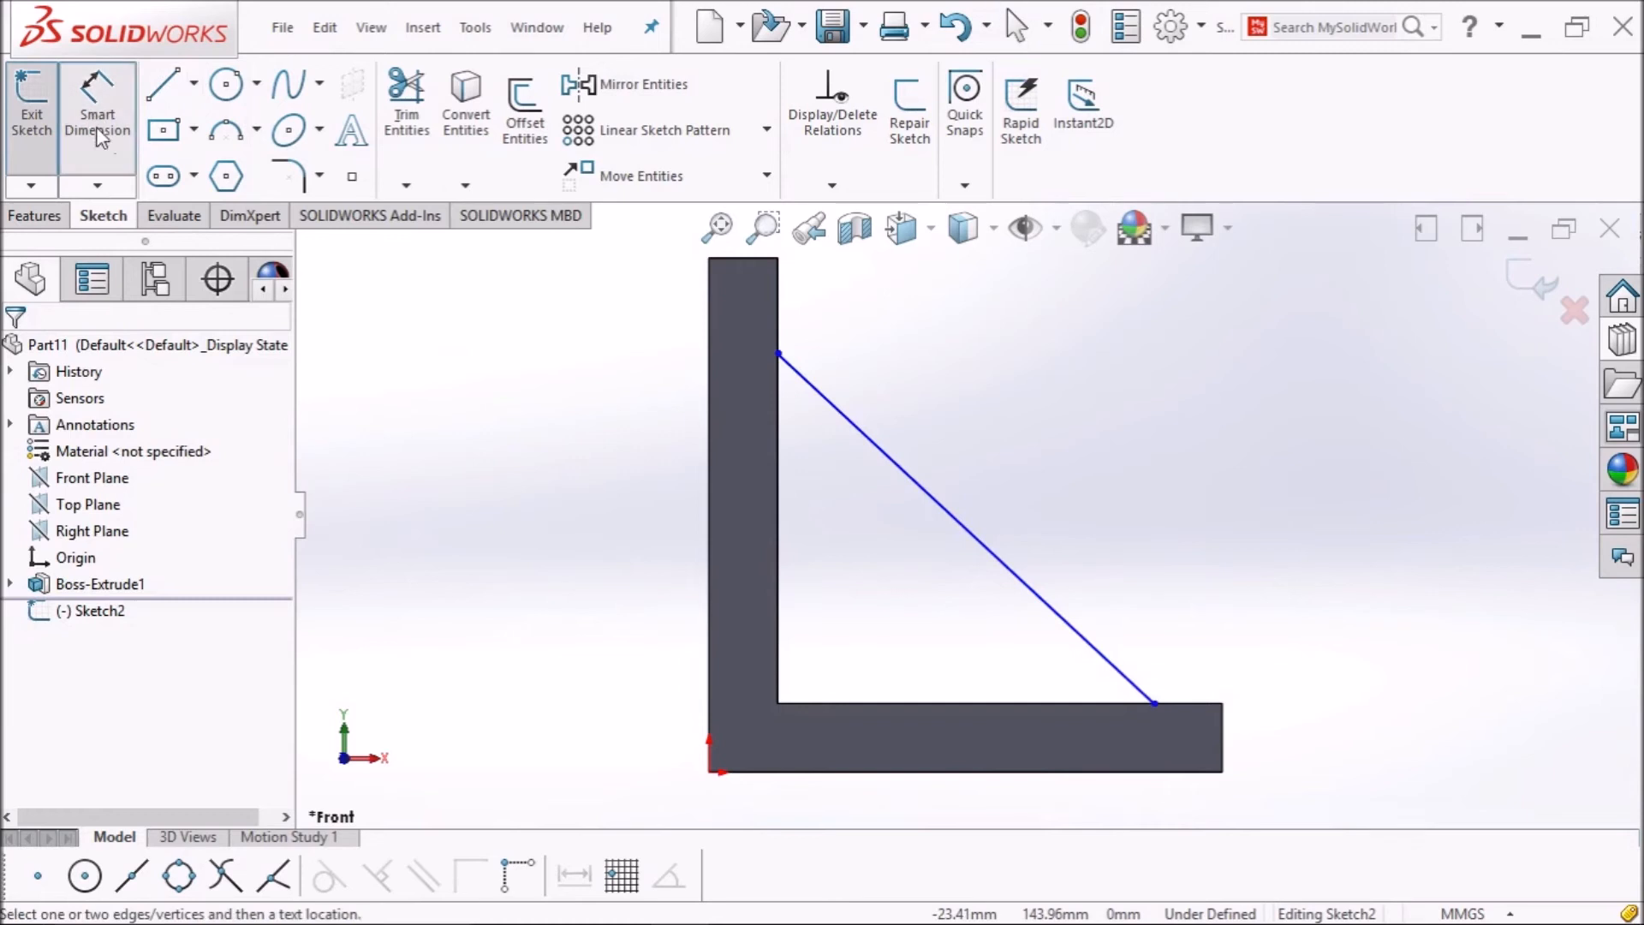
left_click(773, 261)
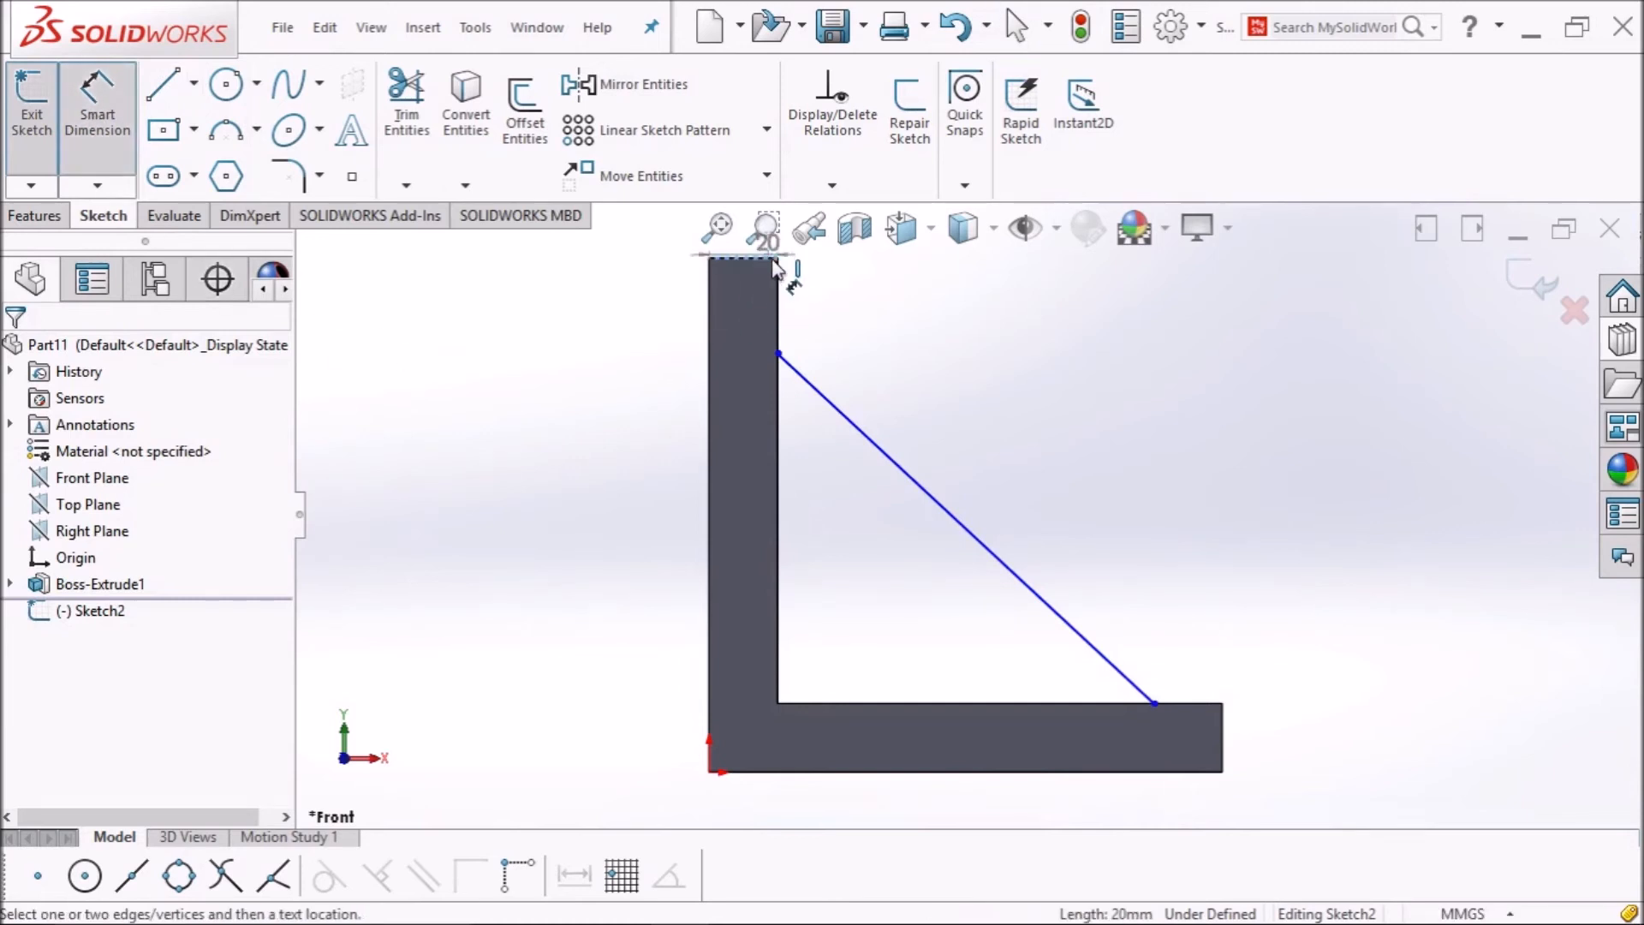
left_click(777, 353)
left_click(851, 330)
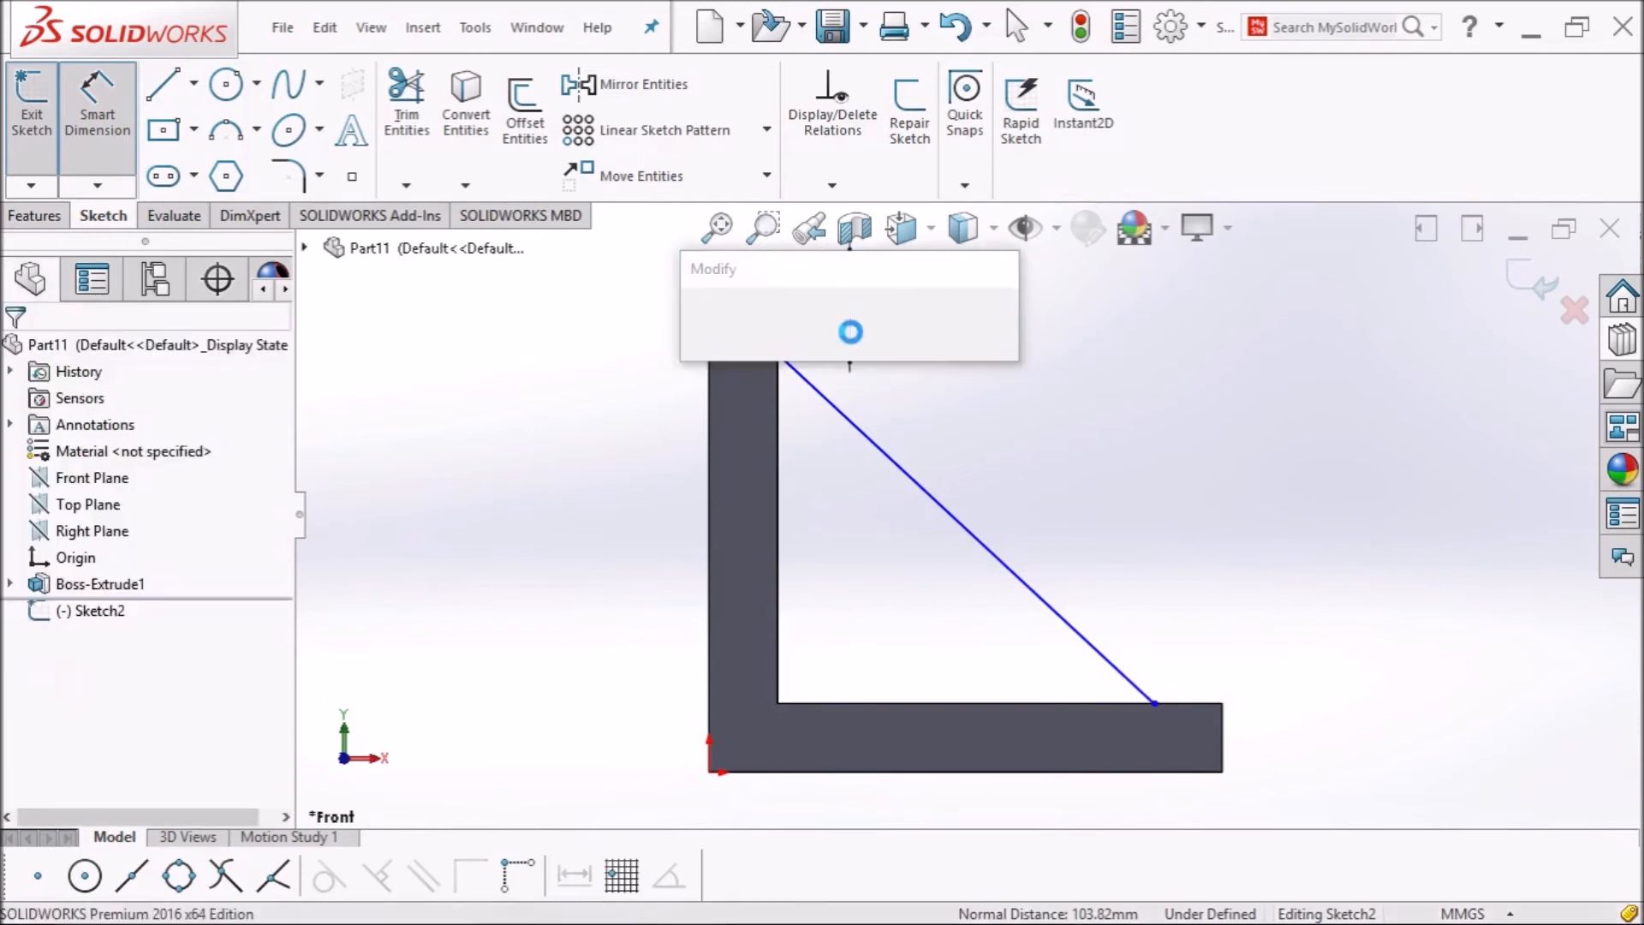
type("20")
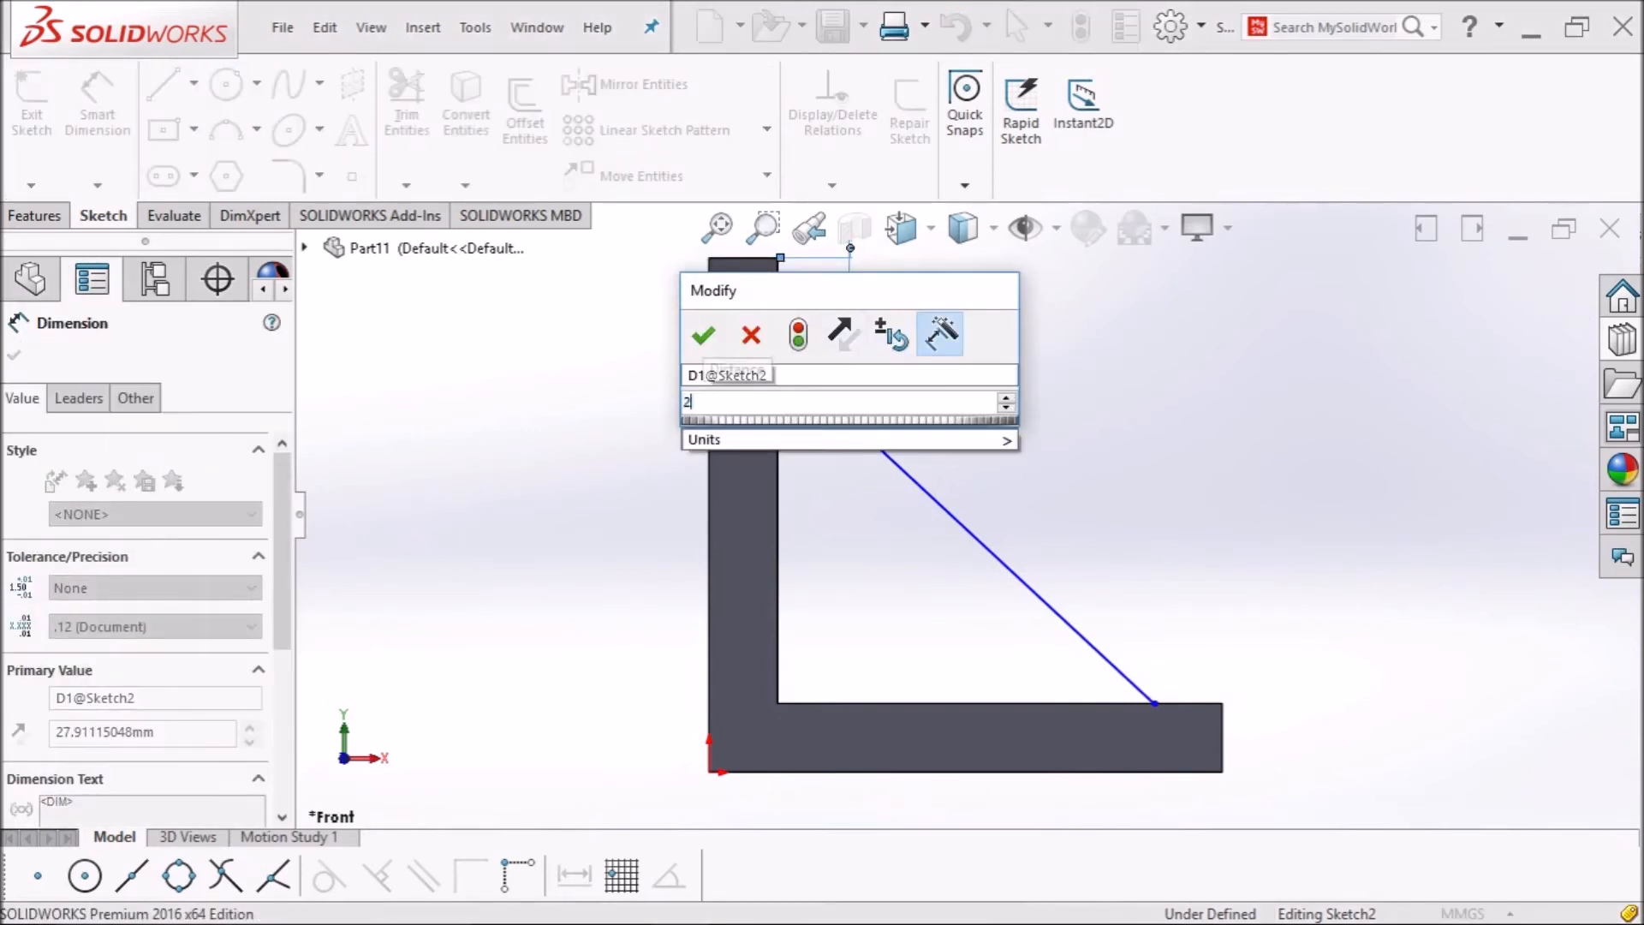
key("Return")
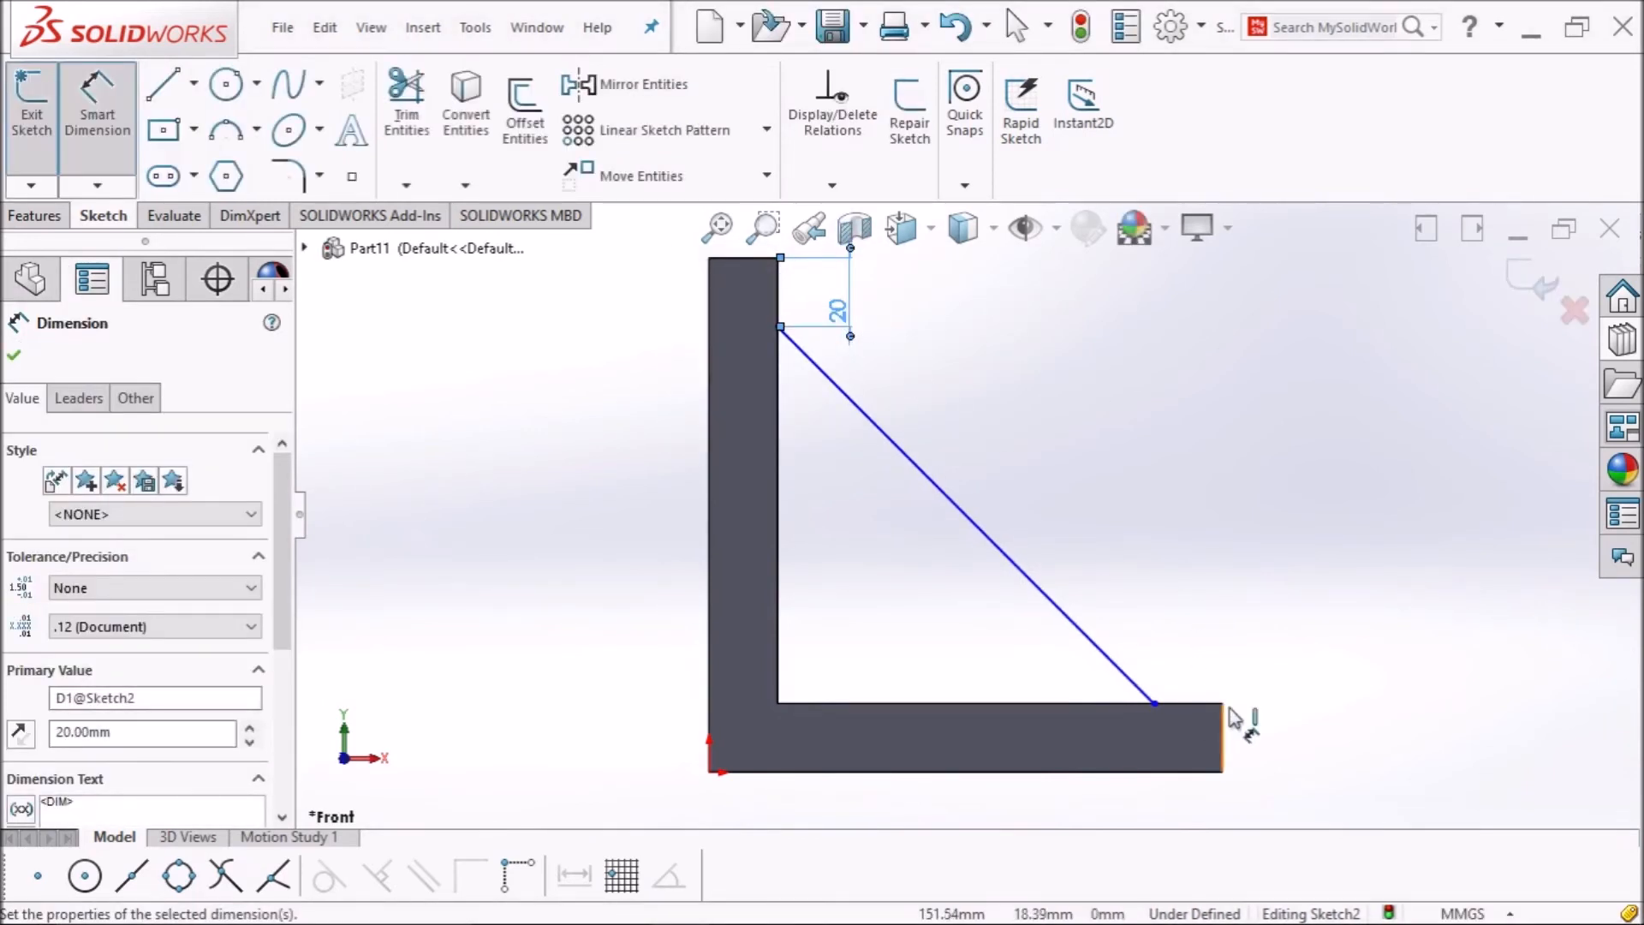
Dimension the diagonal line's lower endpoint 20 mm from the horizontal leg's free end and exit the sketch.
left_click(1221, 733)
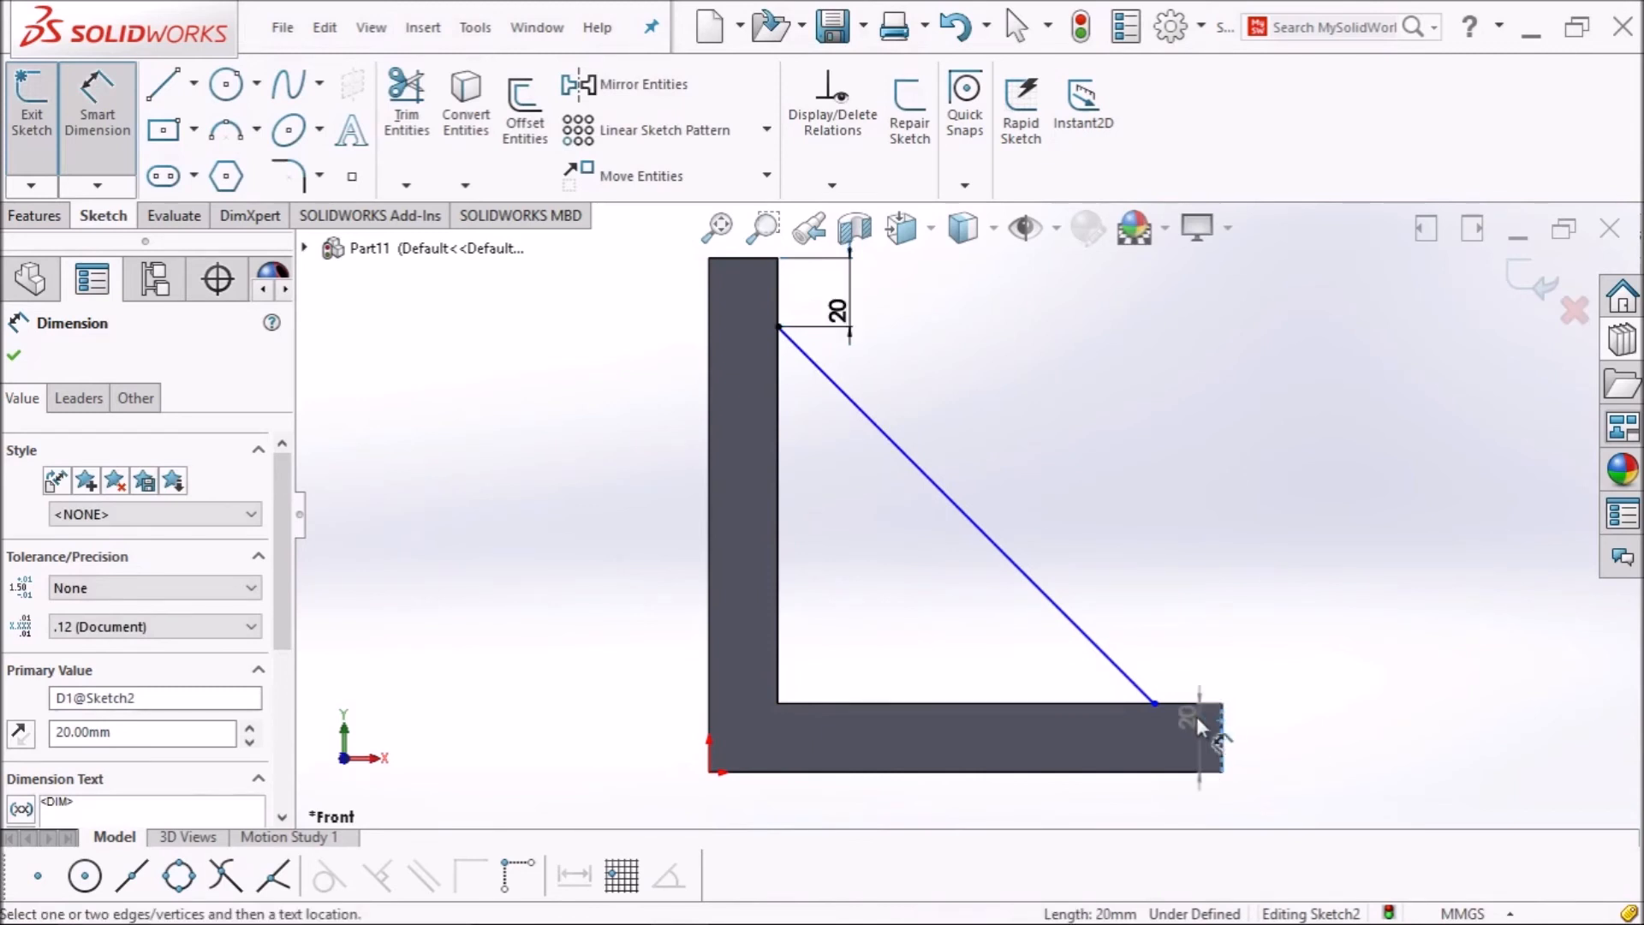
left_click(1155, 703)
left_click(1179, 668)
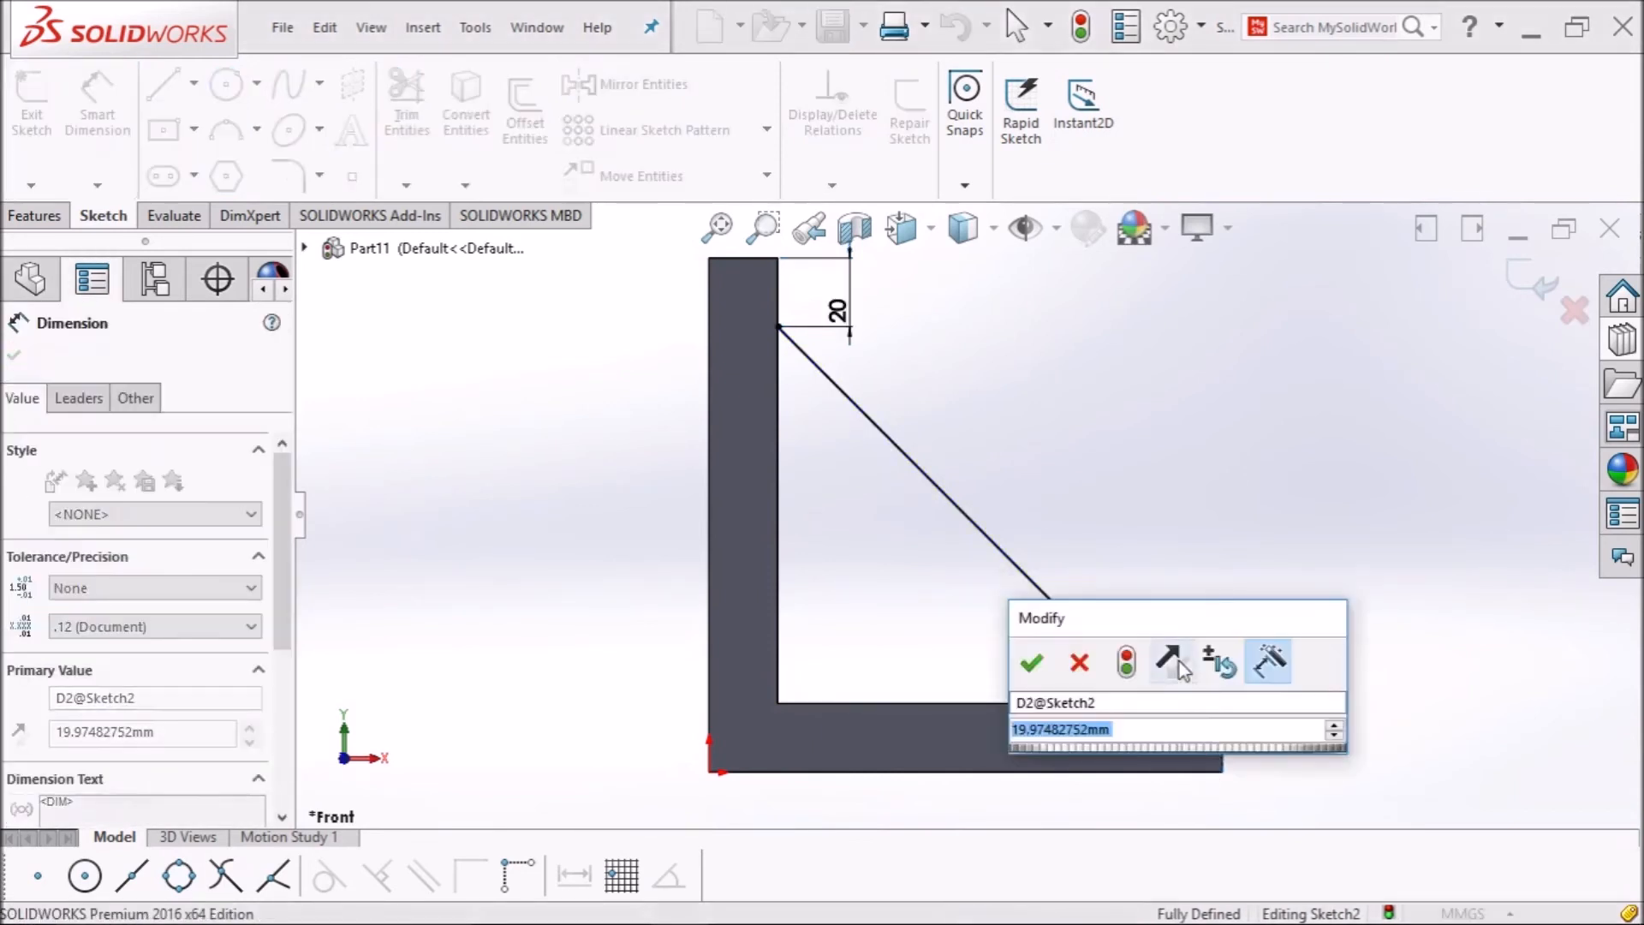
type("20")
key("Return")
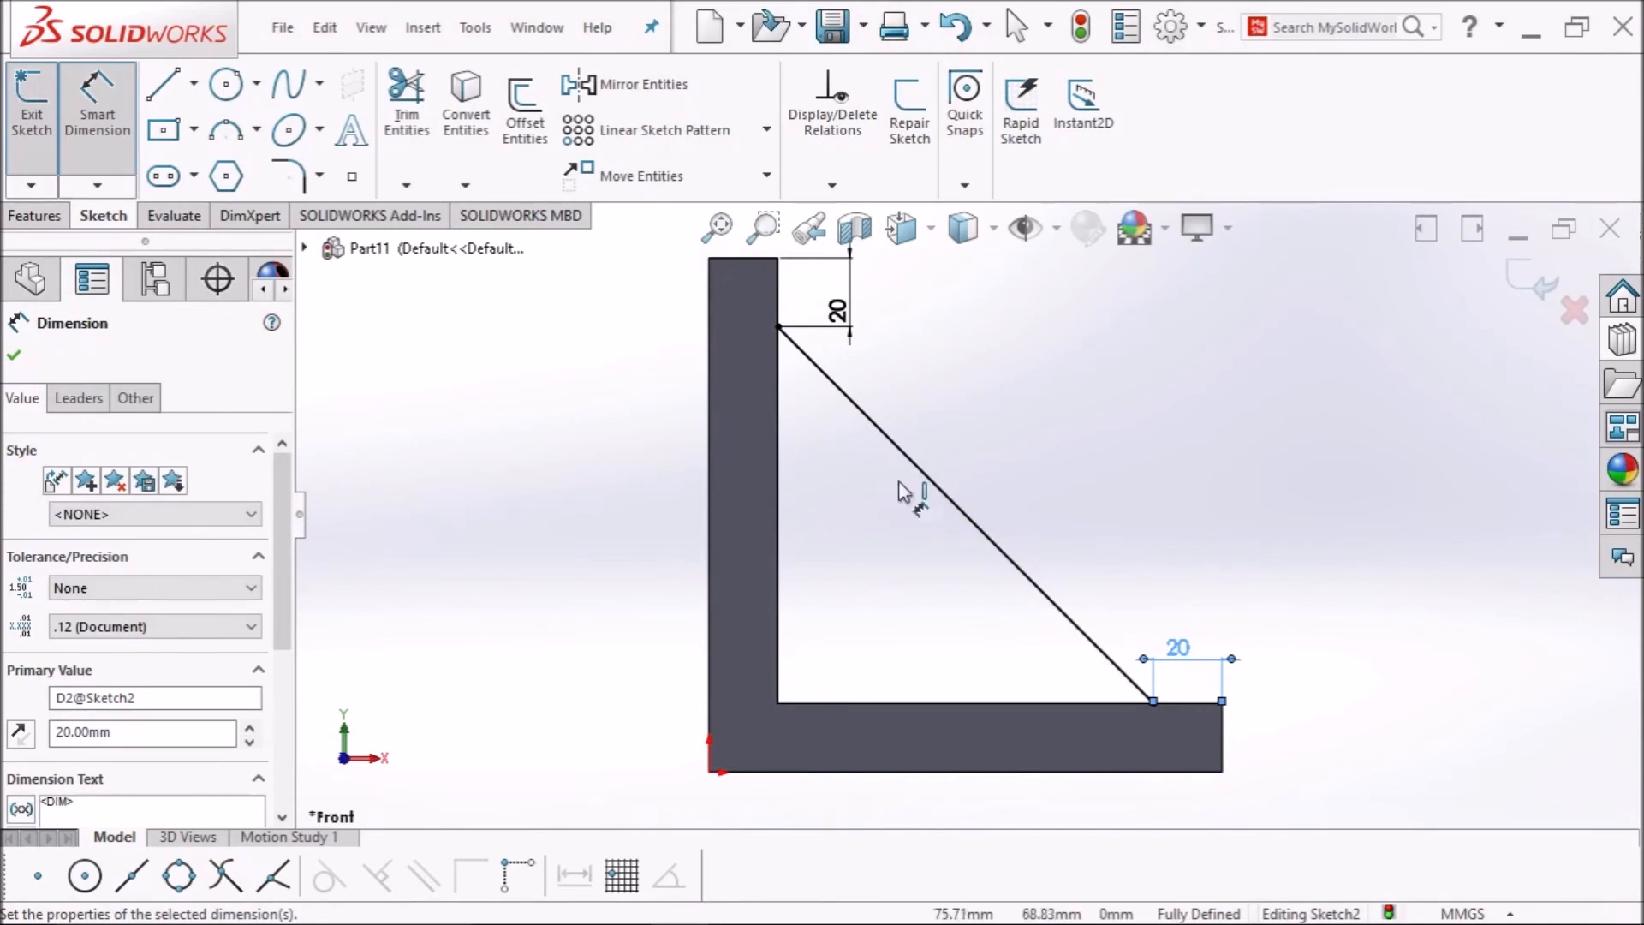
left_click(16, 354)
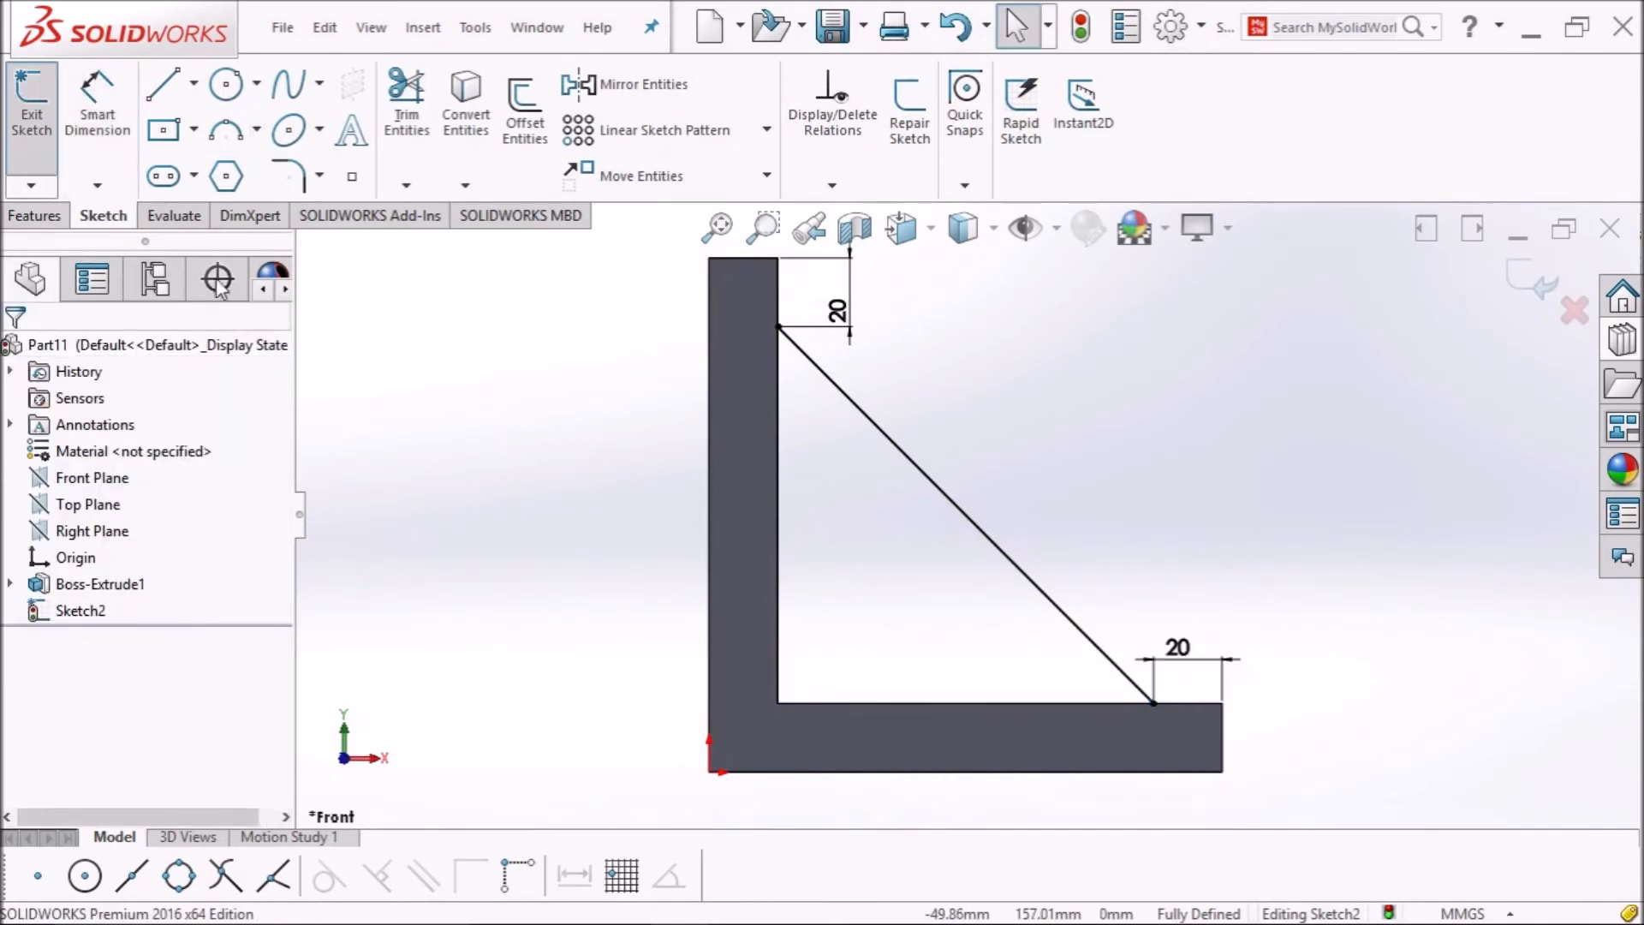
left_click(28, 145)
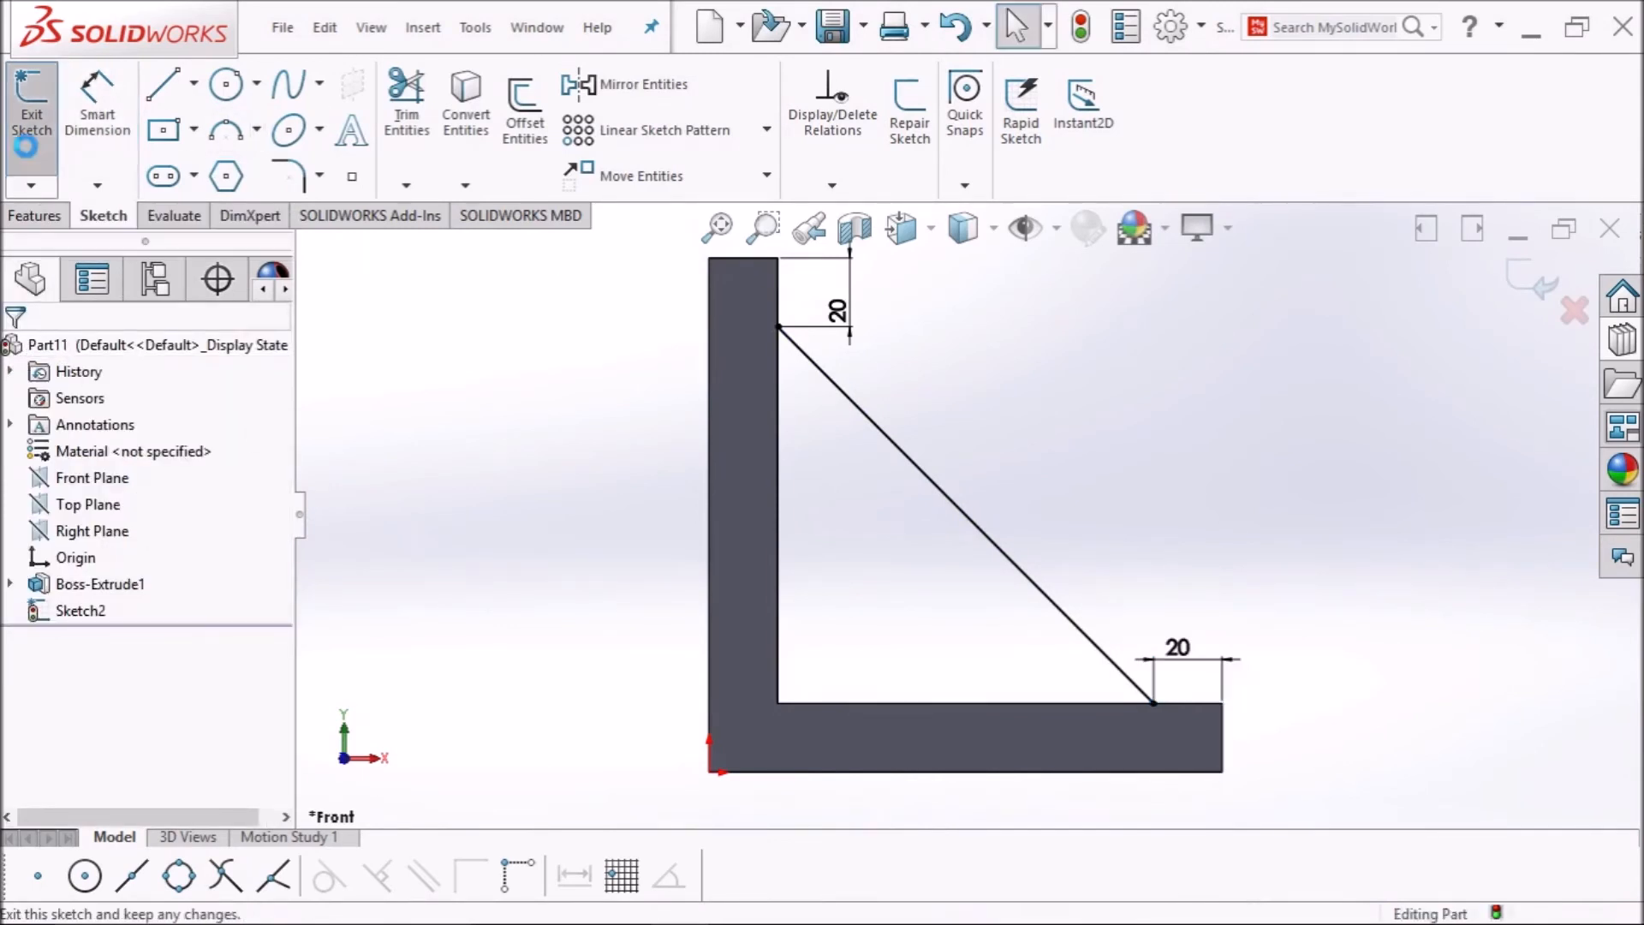
Start a Rib feature from the diagonal line sketch and set its thickness to 20 mm.
left_click(32, 217)
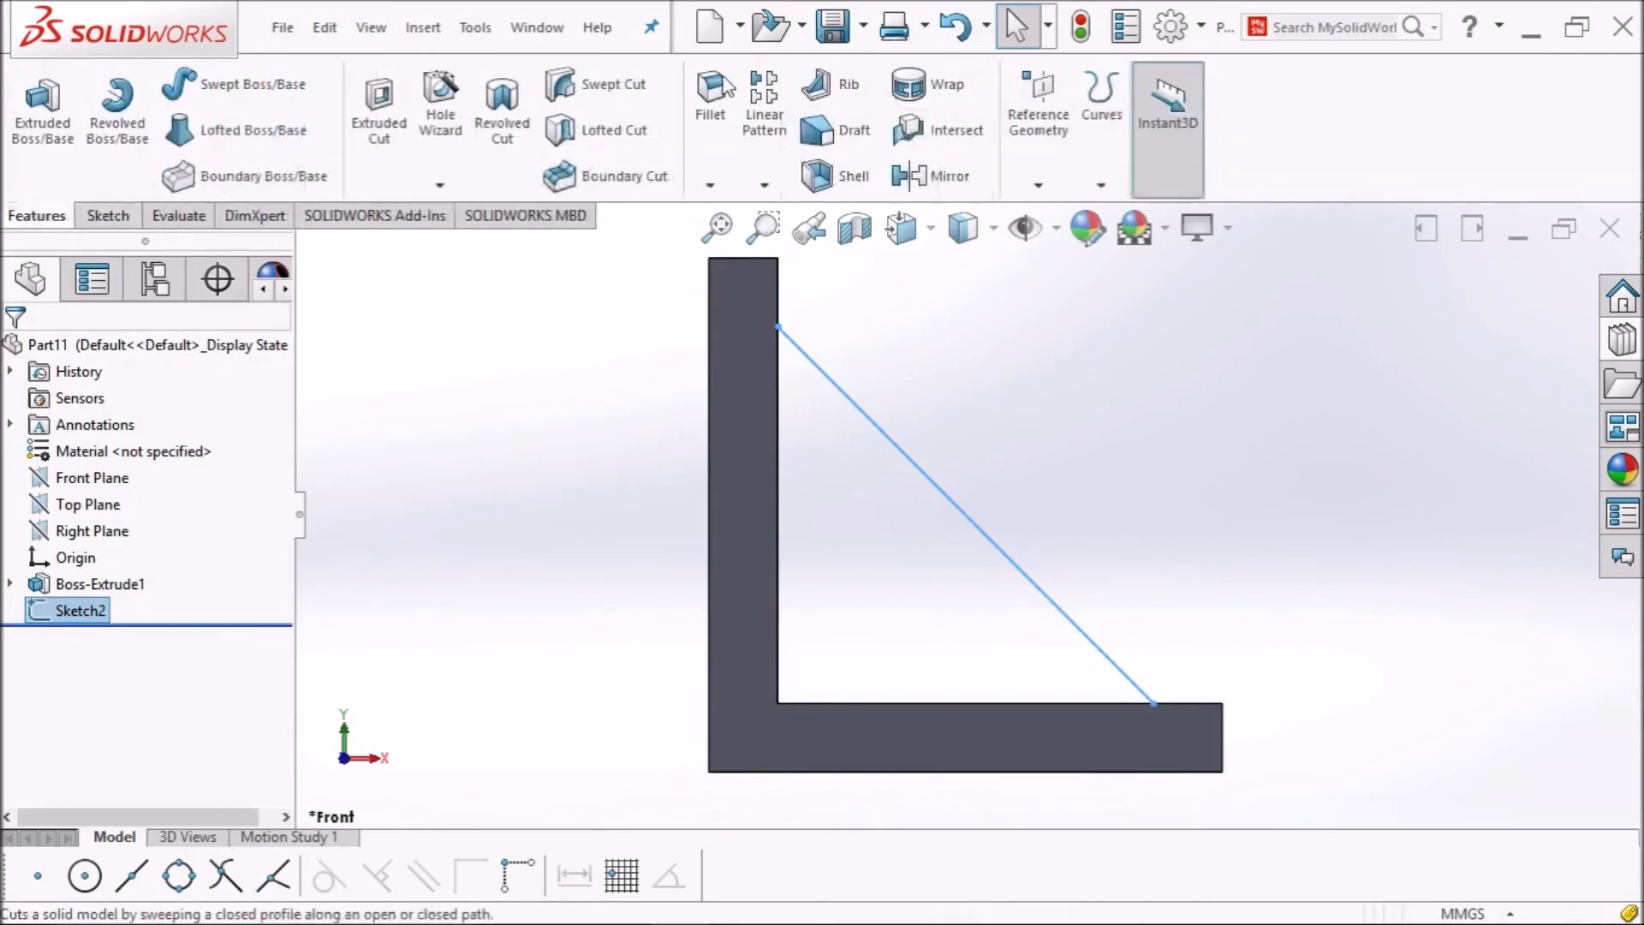
left_click(842, 99)
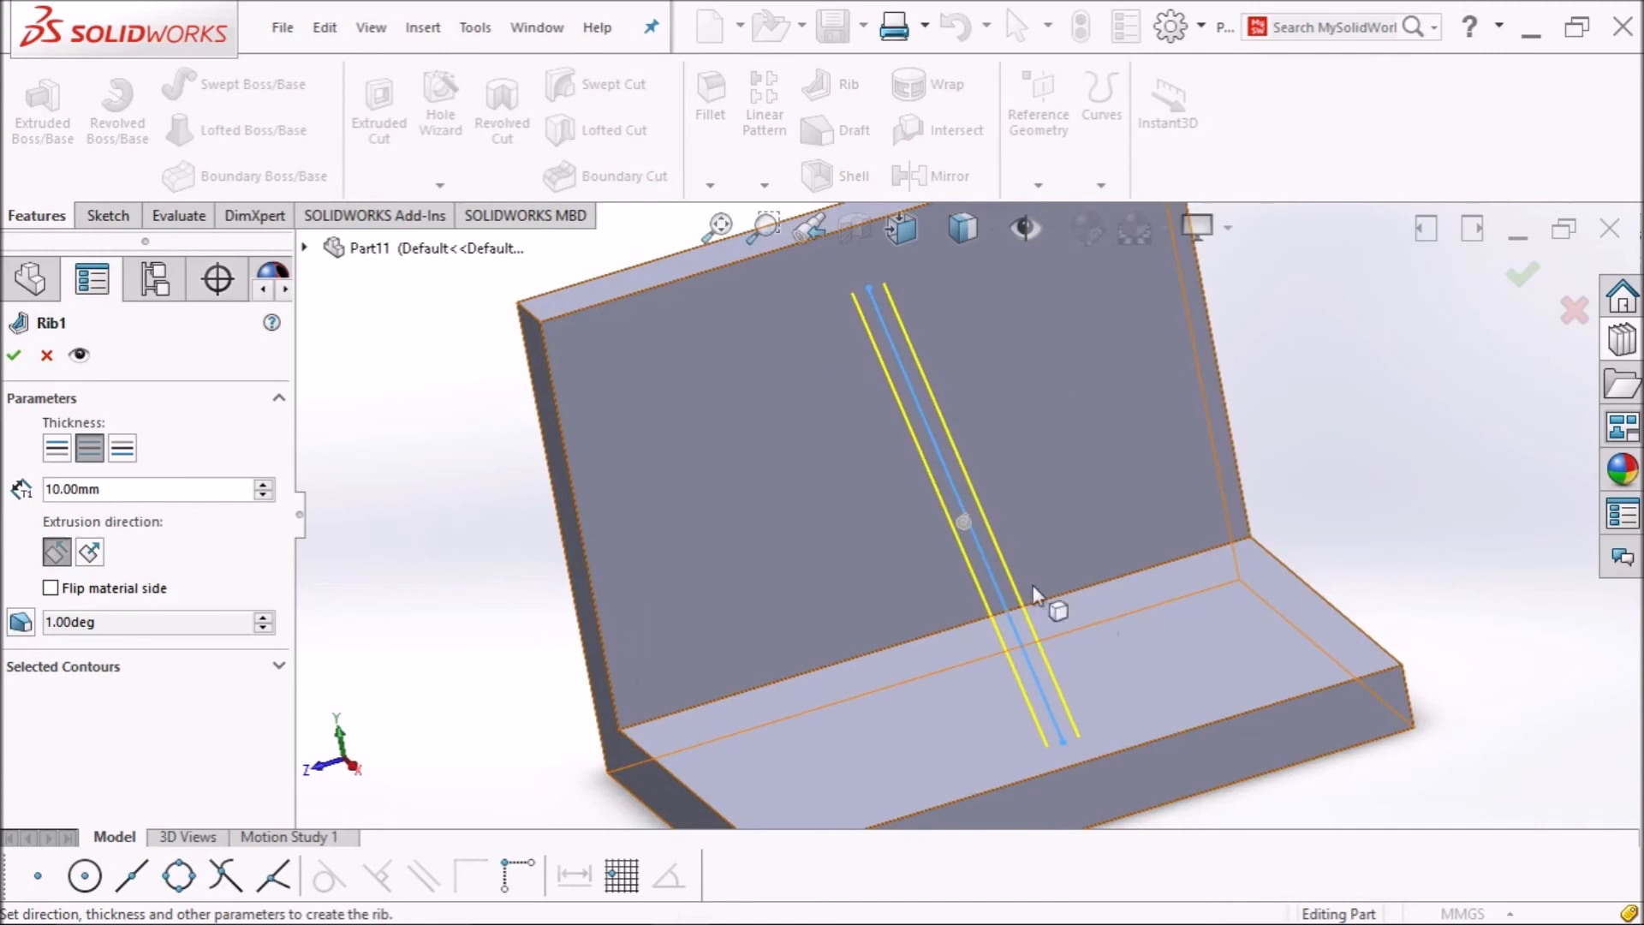
scroll(998, 519, "down", 3)
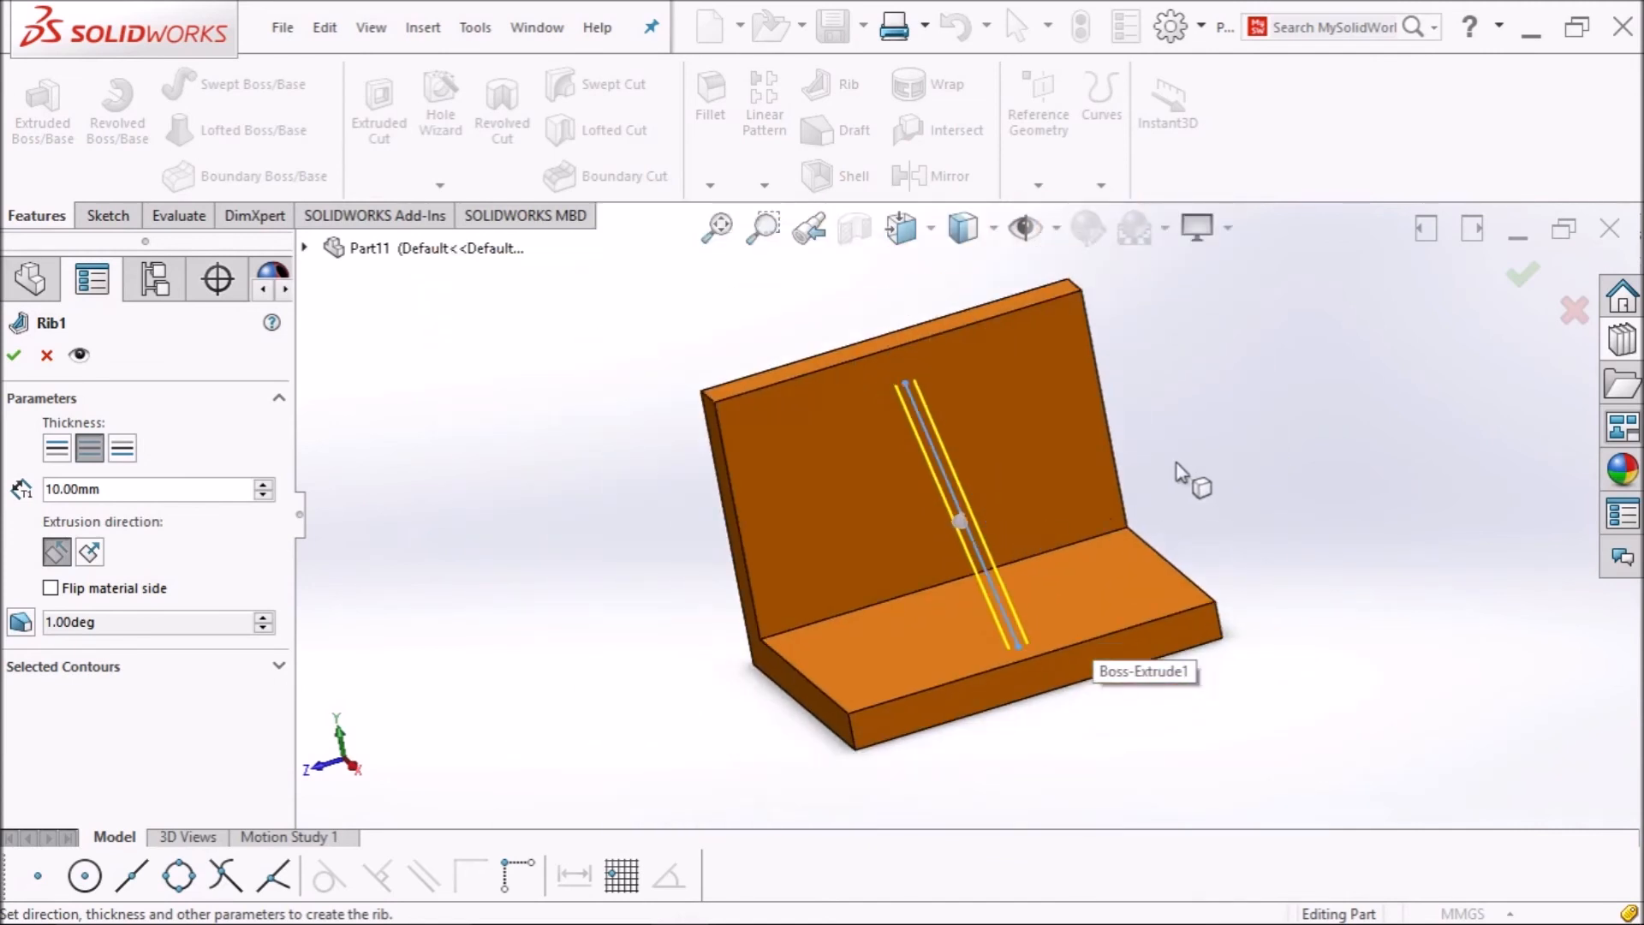
left_click(53, 491)
key("BackSpace")
type("2")
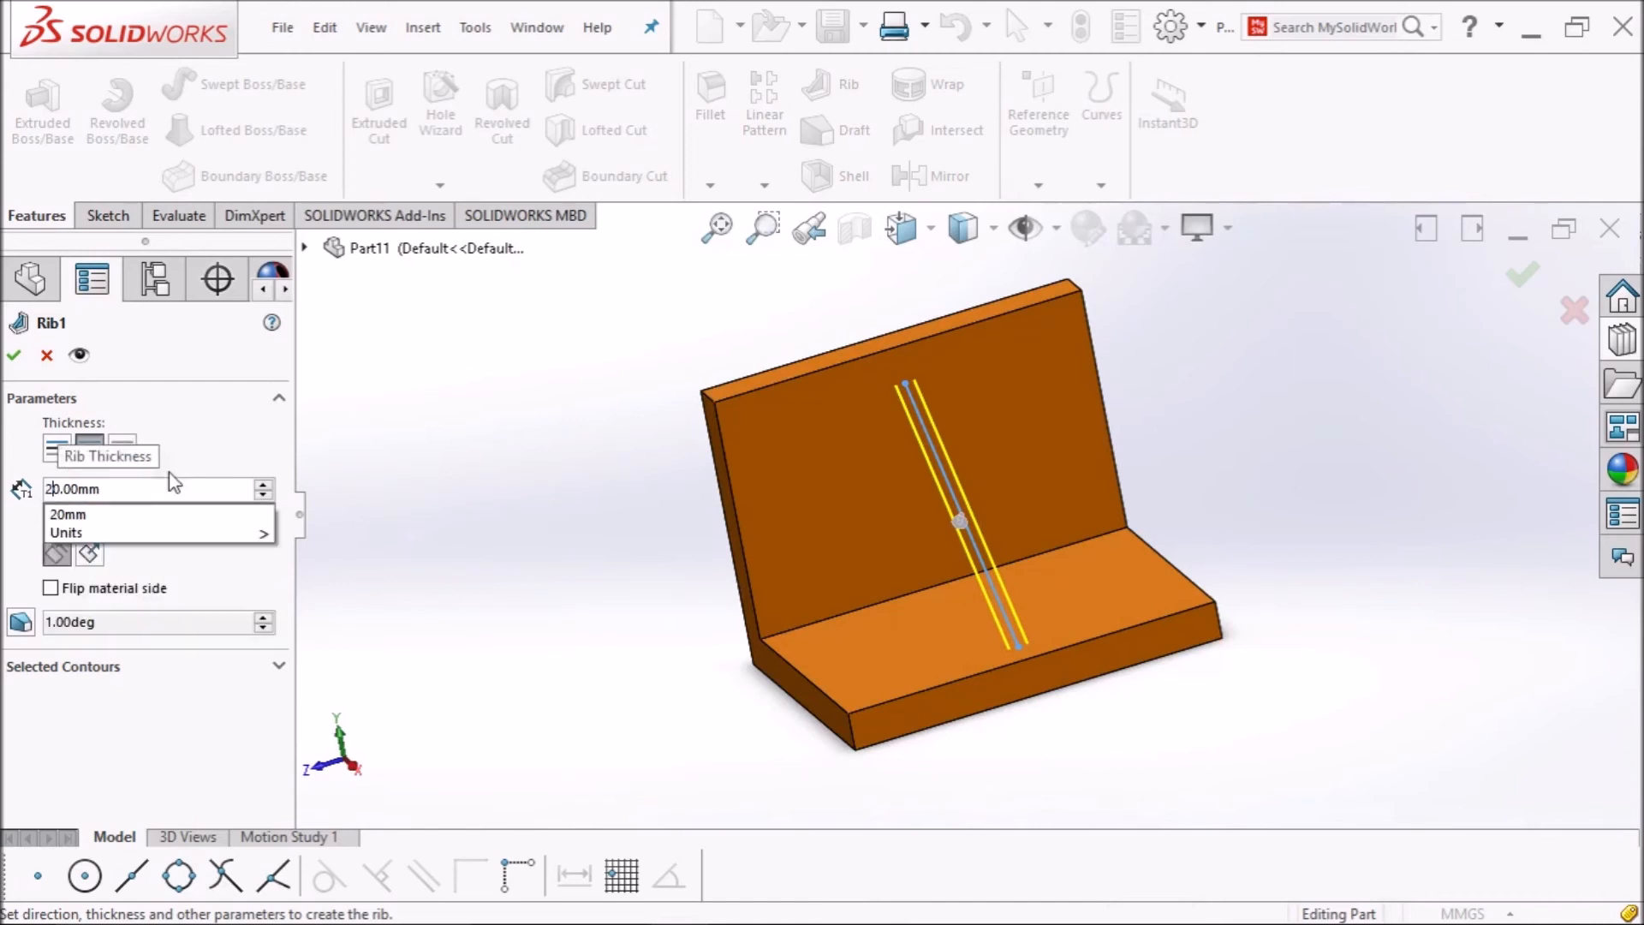
key("Return")
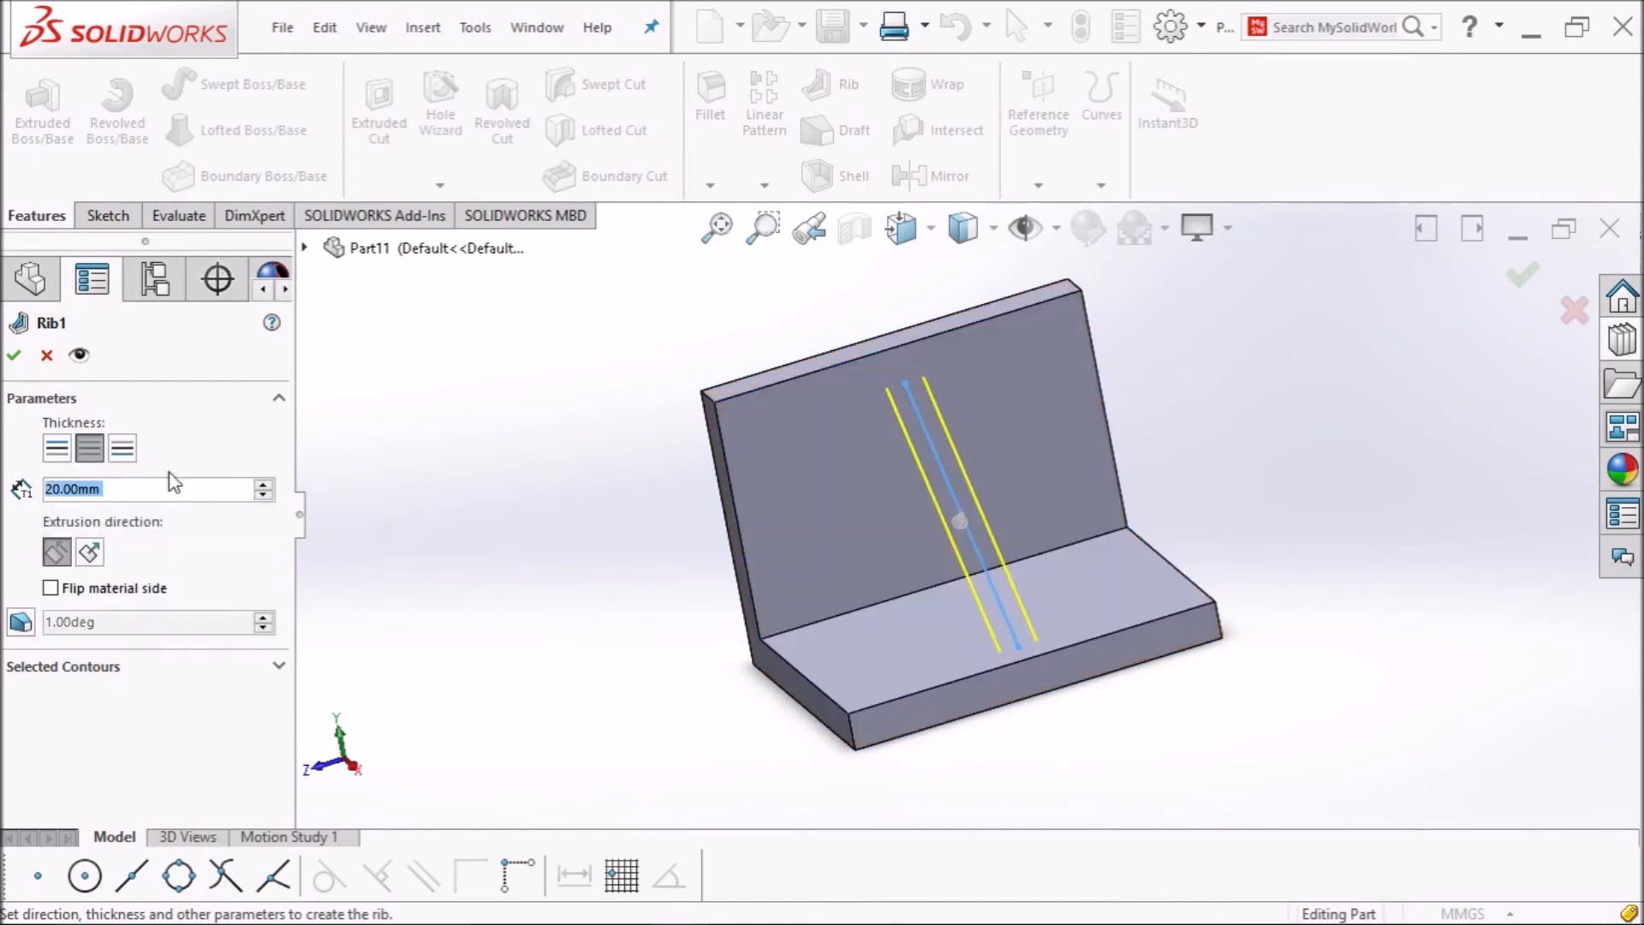
Try the rib's extrusion direction normal to the sketch and switch it back to parallel to the sketch.
left_click(90, 553)
mouse_move(602, 607)
middle_mouse_down()
mouse_move(525, 617)
mouse_move(558, 641)
mouse_move(624, 645)
mouse_move(599, 639)
middle_mouse_up()
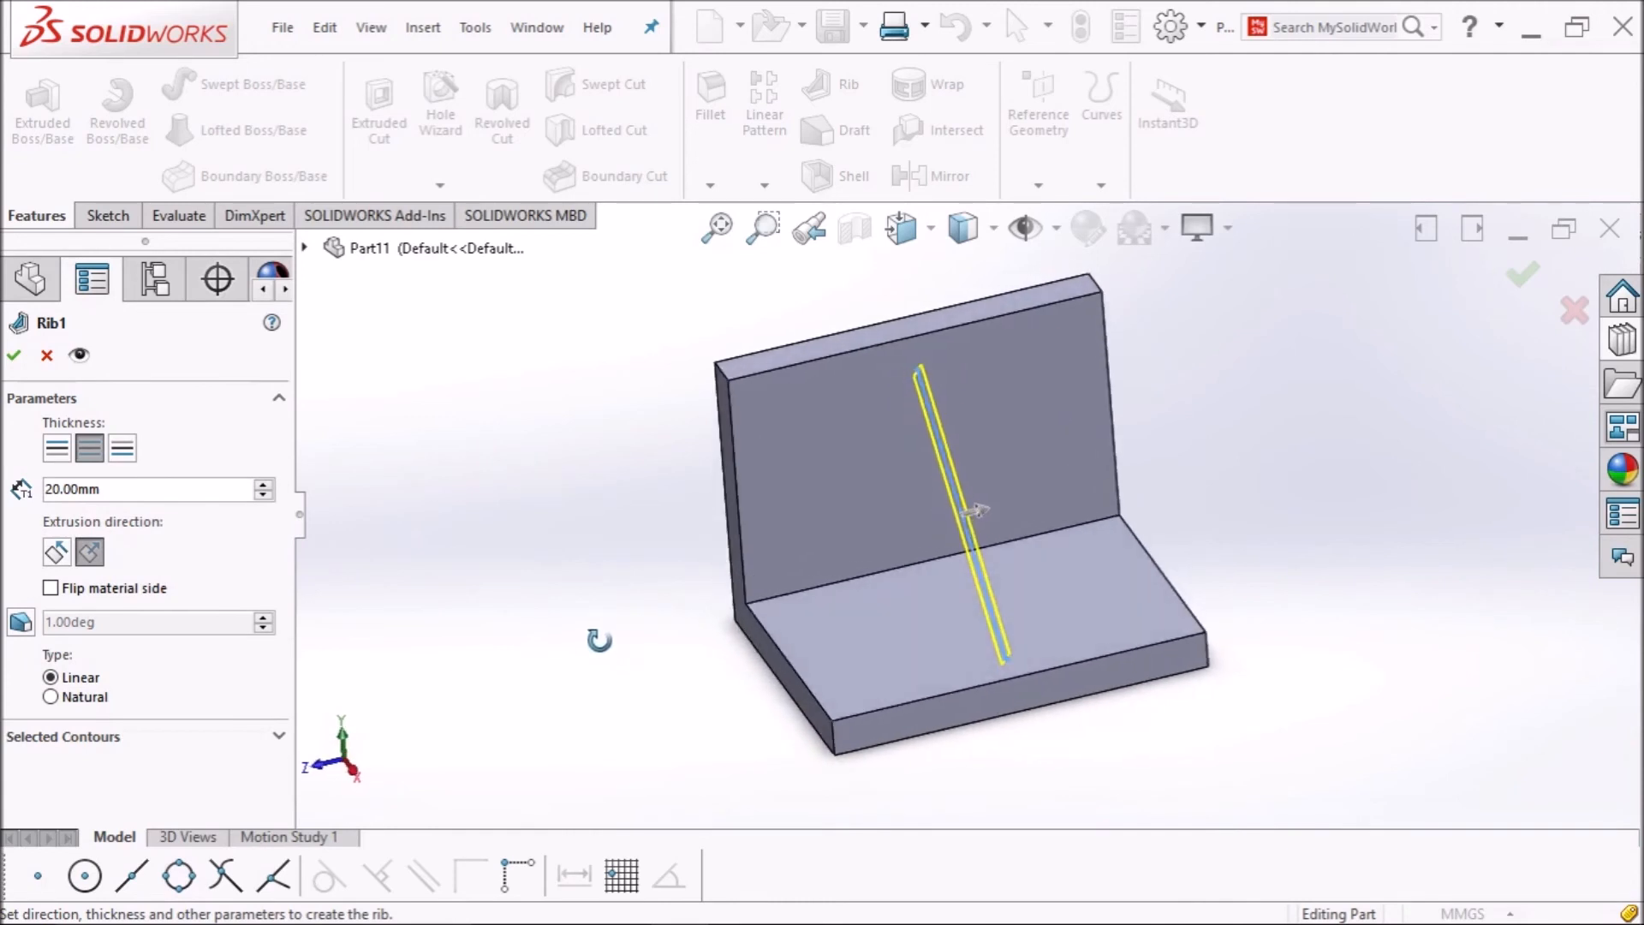
left_click(58, 552)
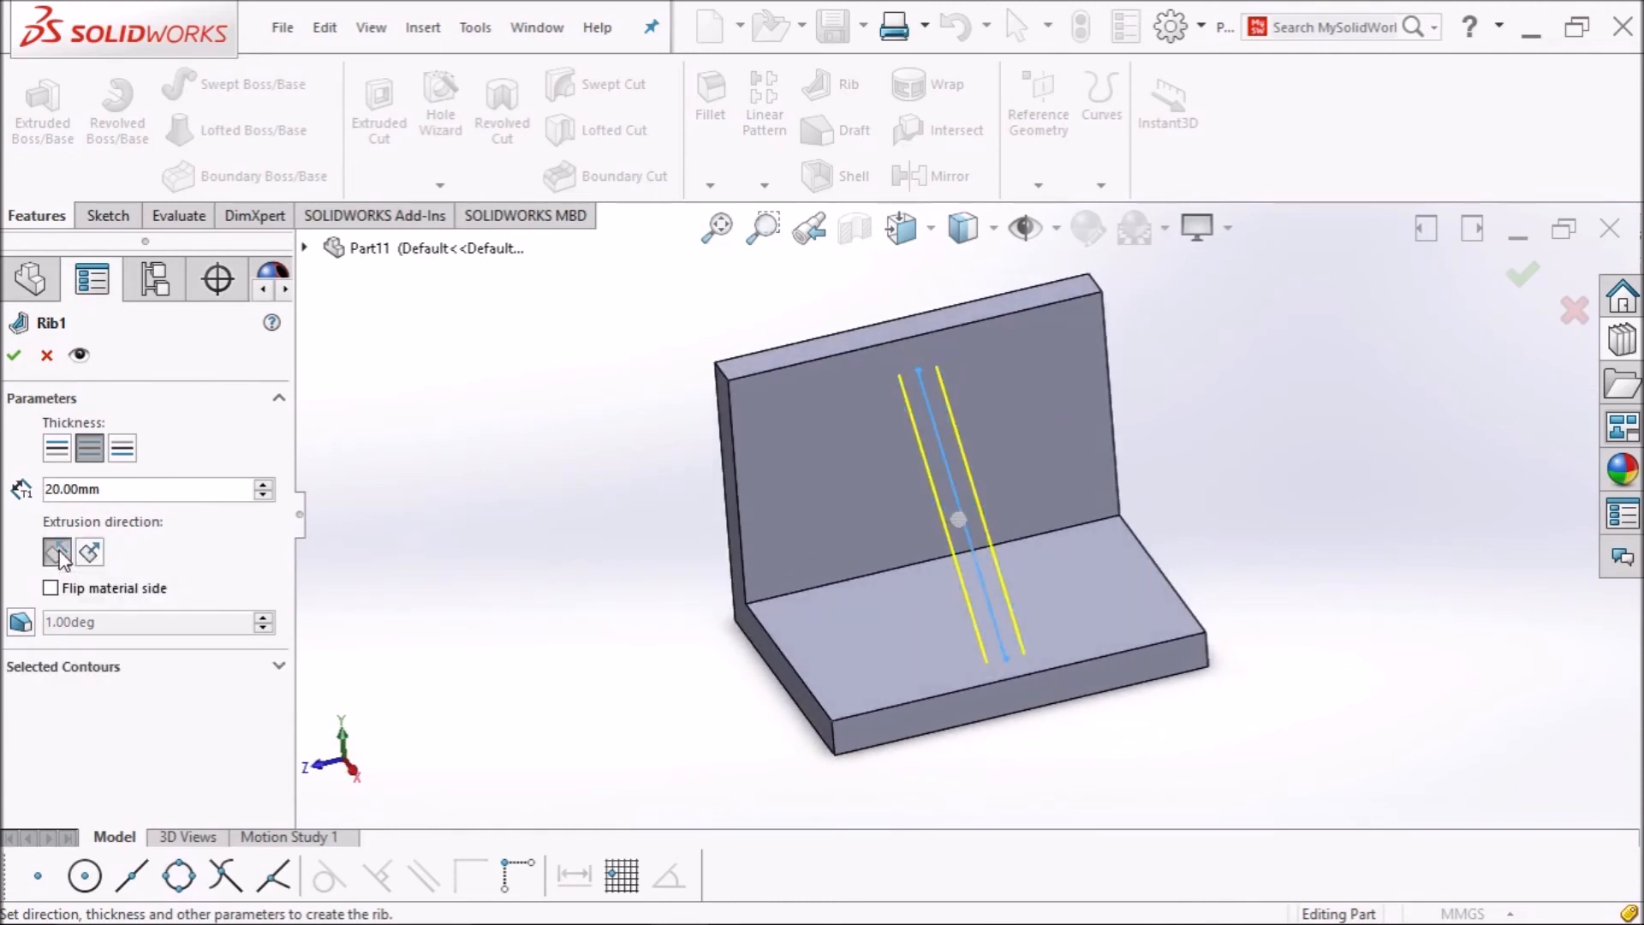
Create the rib between the two legs, extruded parallel to the sketch.
middle_click_drag(504, 649, 605, 601)
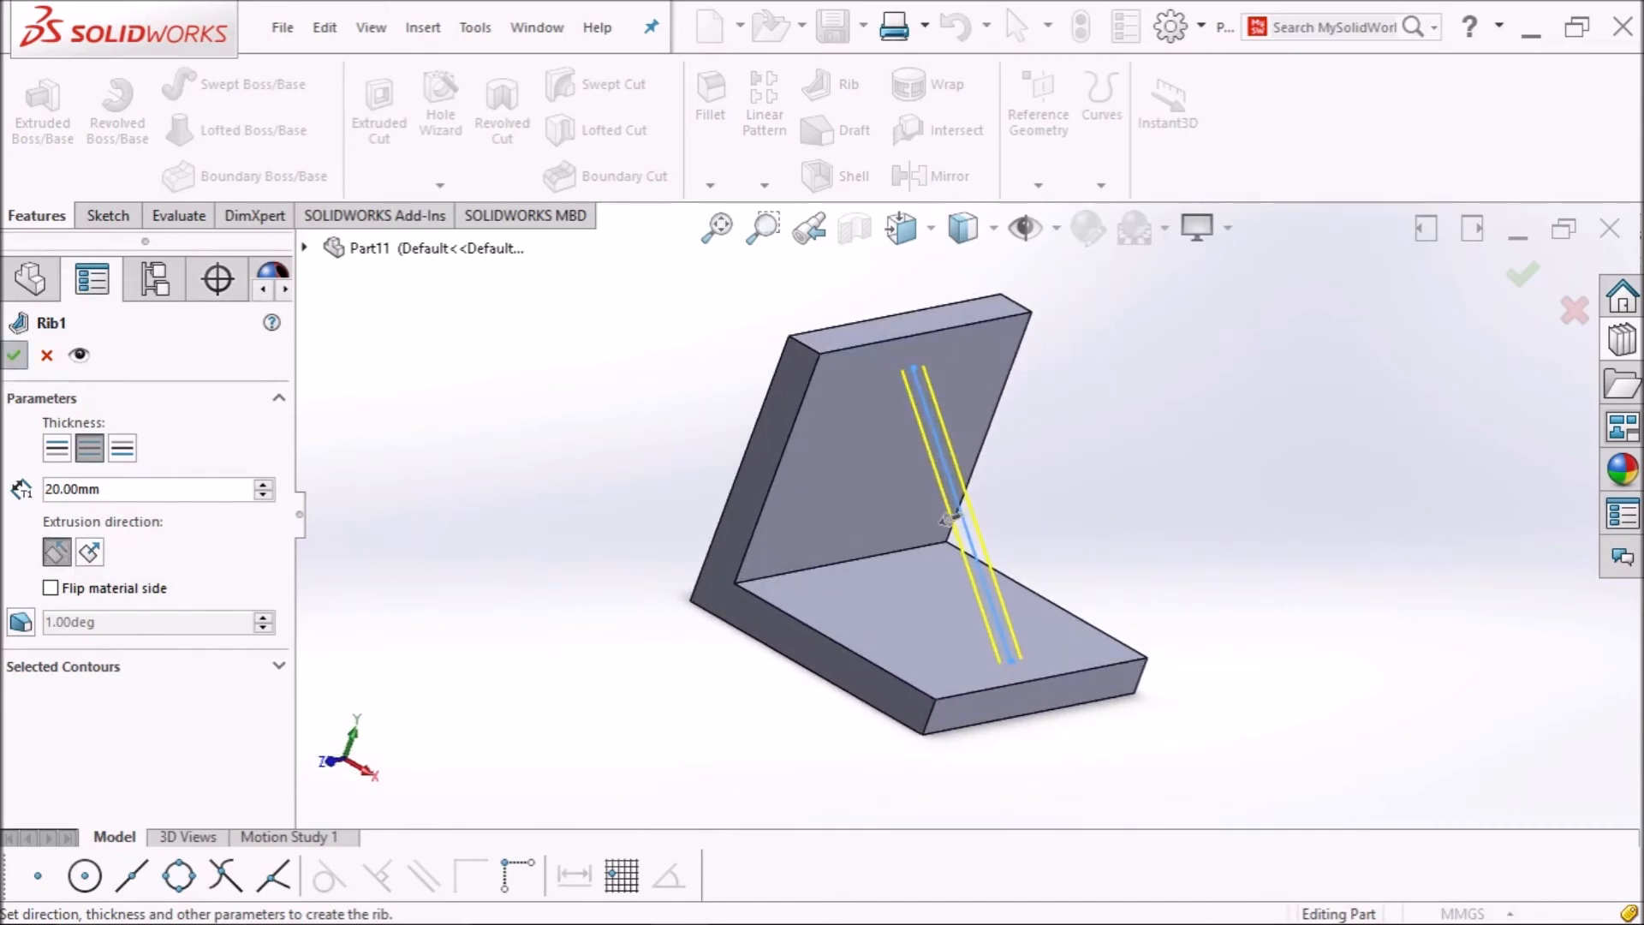
key("Return")
middle_click_drag(524, 557, 447, 565)
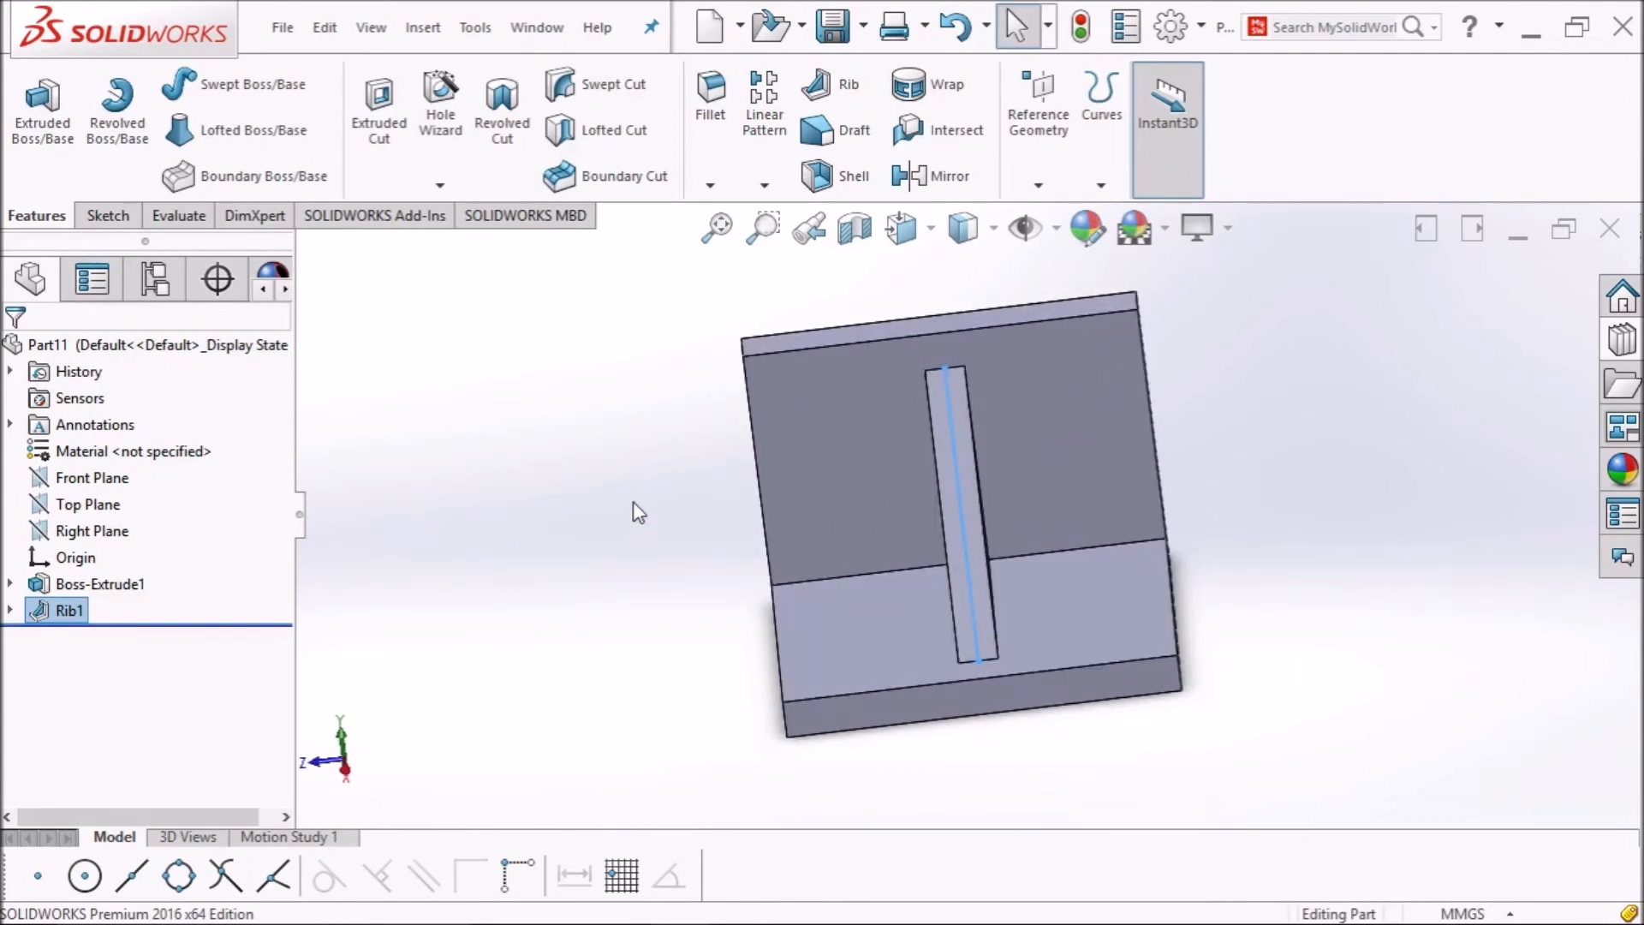
Start a Hole Wizard hole for the rib and choose the ANSI Metric standard for the dowel hole.
key("ctrl+7")
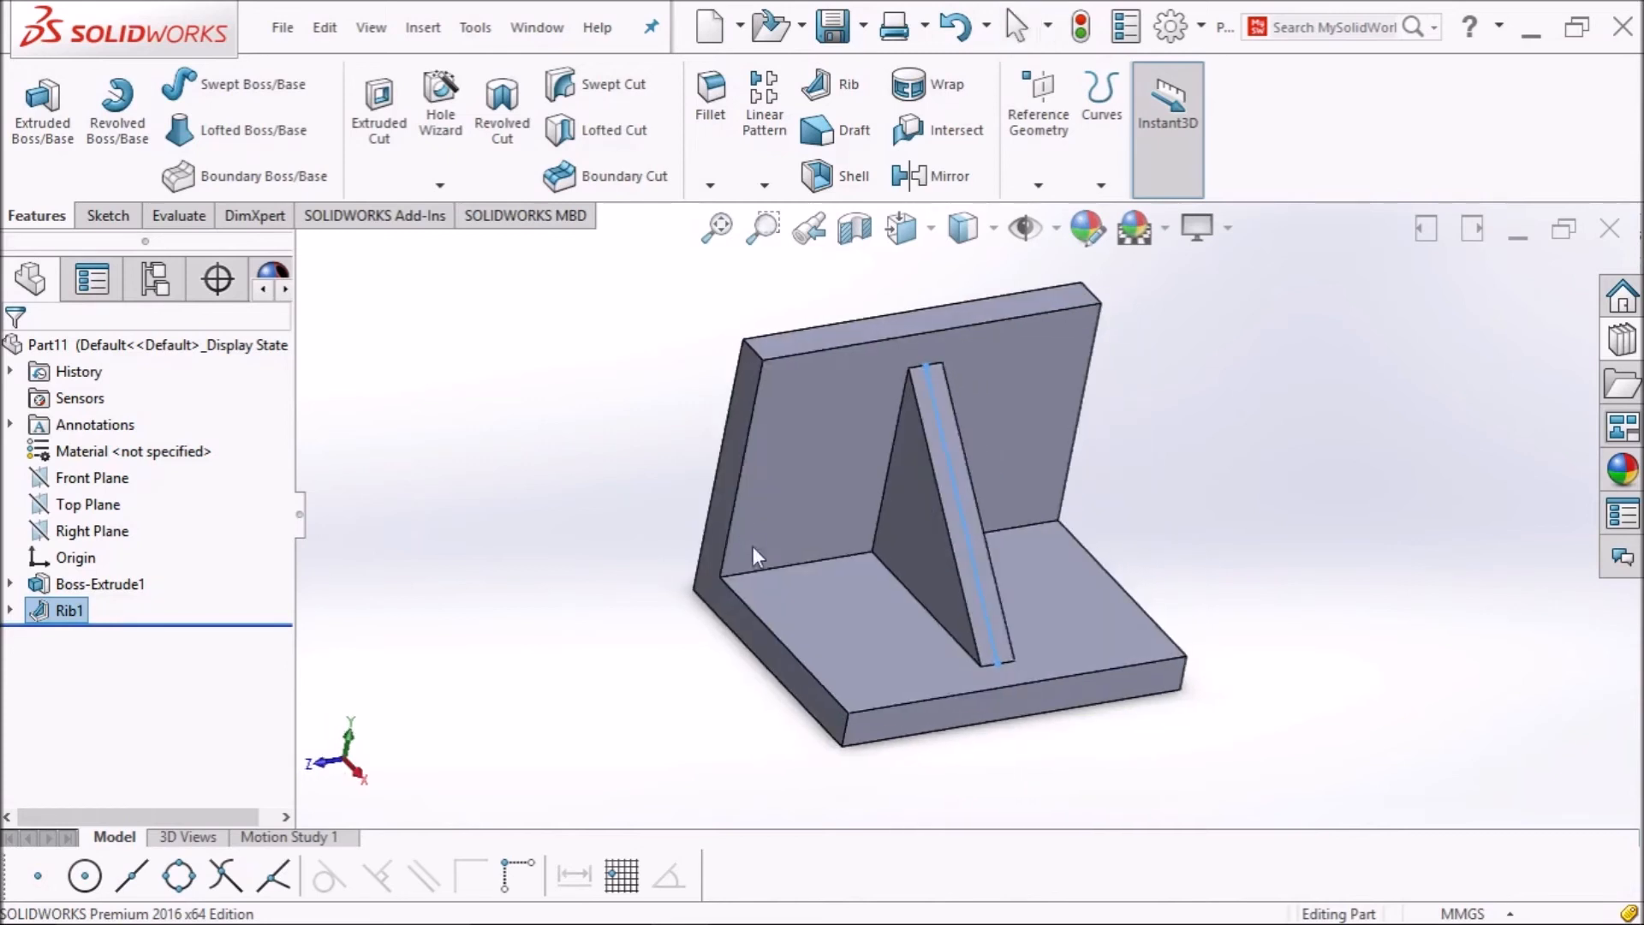
scroll(959, 387, "down", 3)
scroll(921, 402, "down", 2)
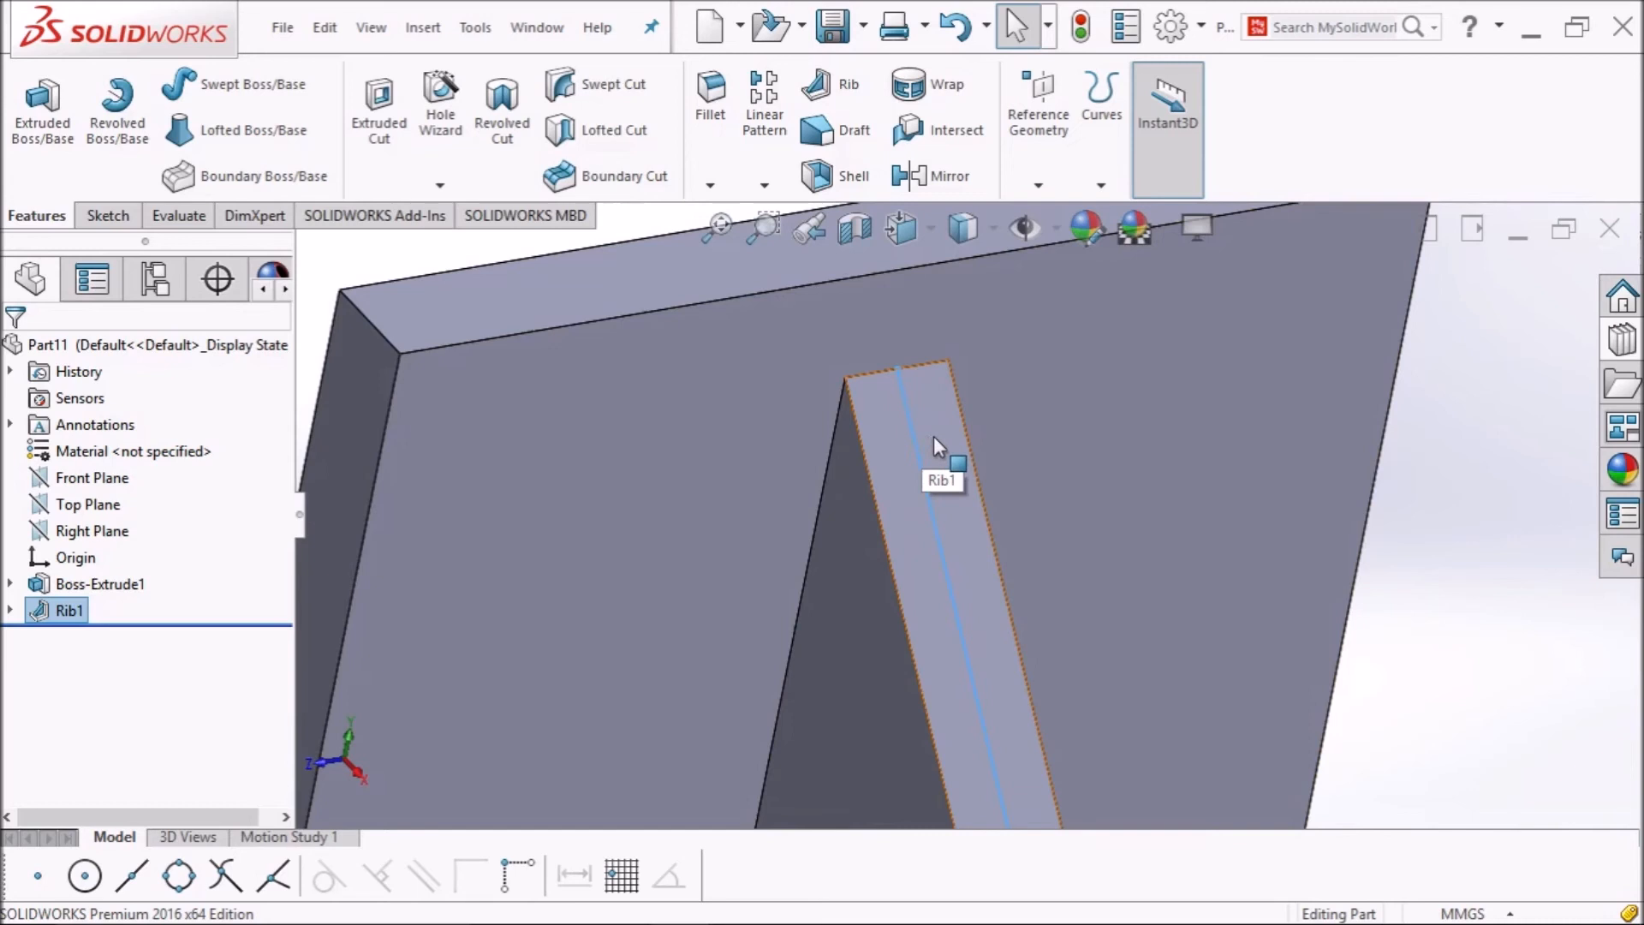
left_click(441, 185)
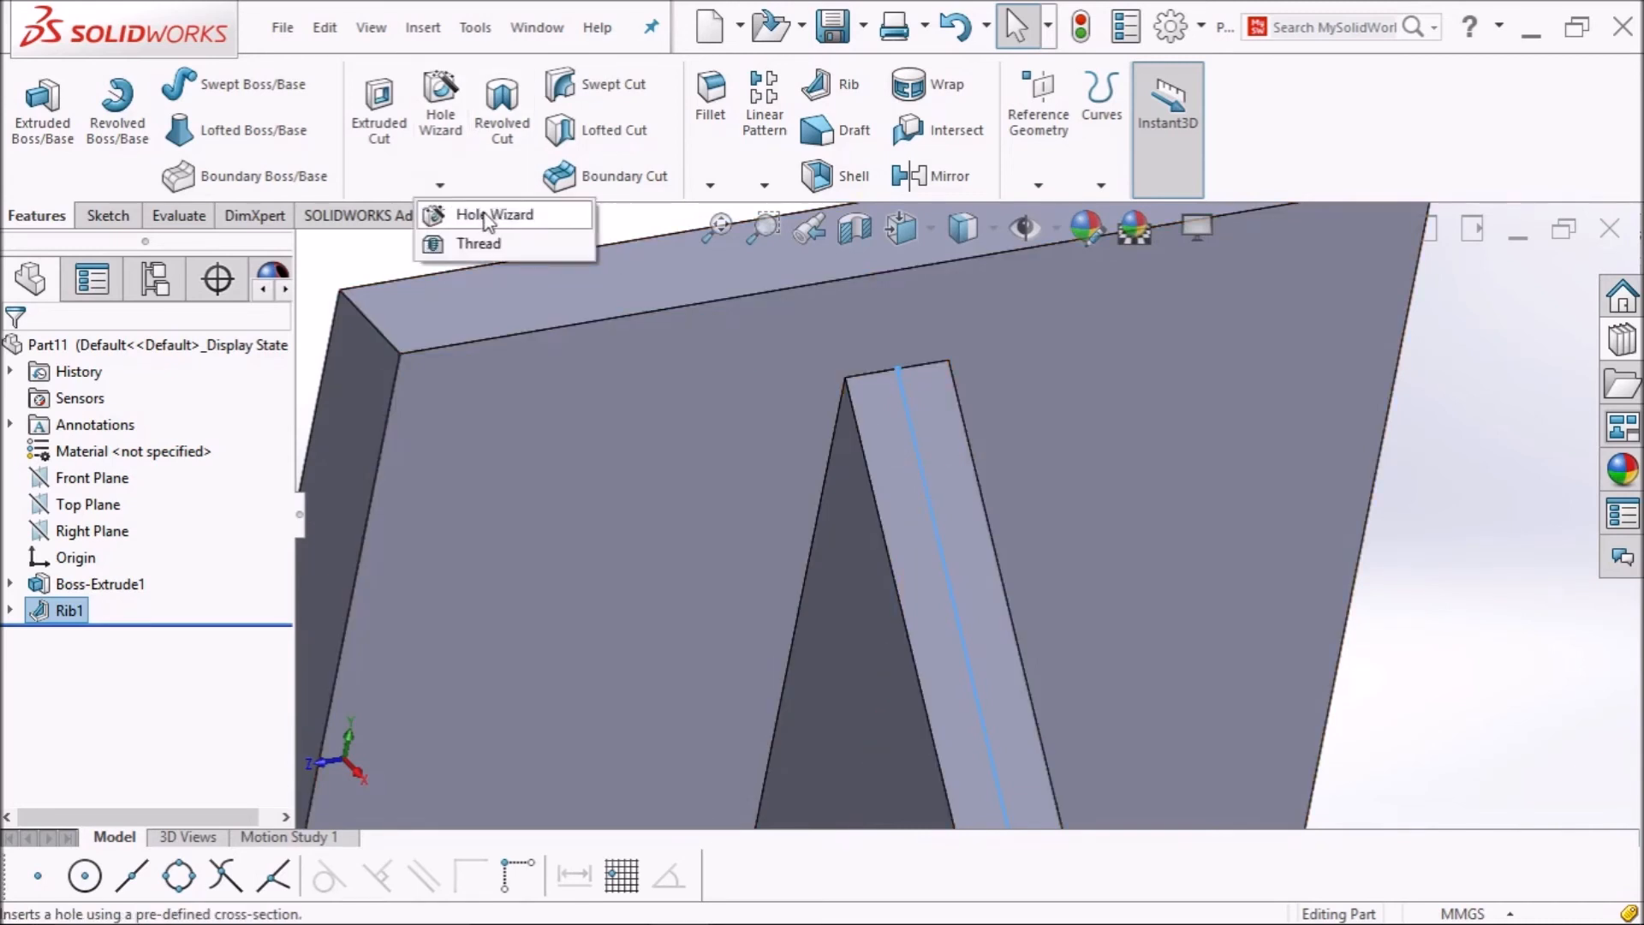
left_click(490, 217)
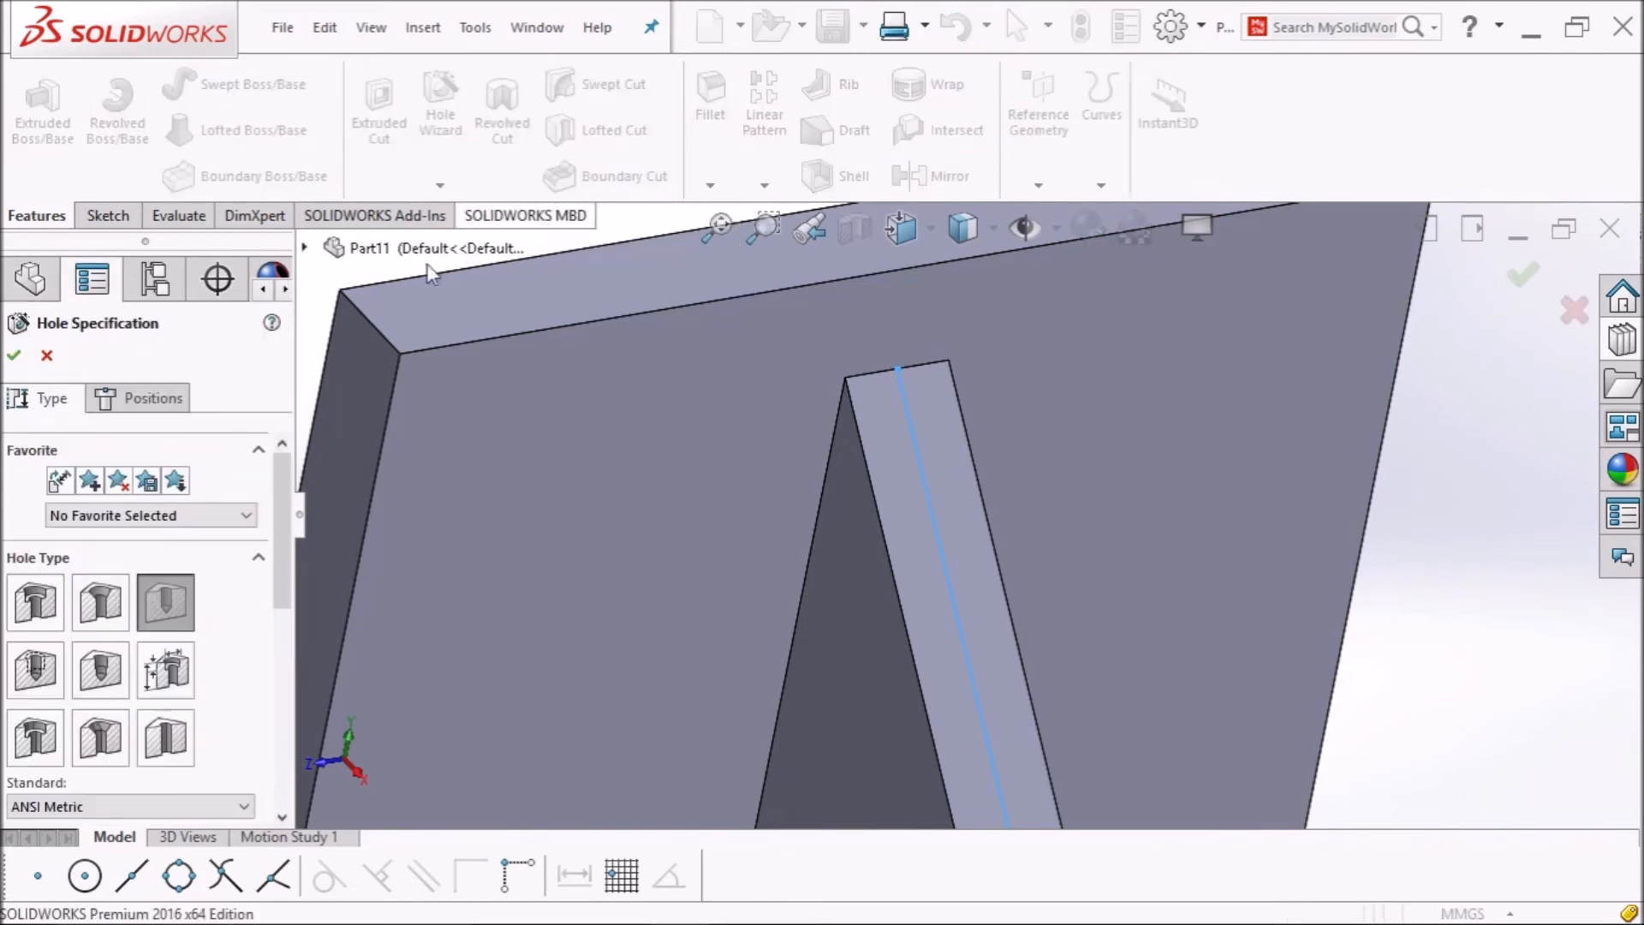
left_click_drag(287, 556, 286, 588)
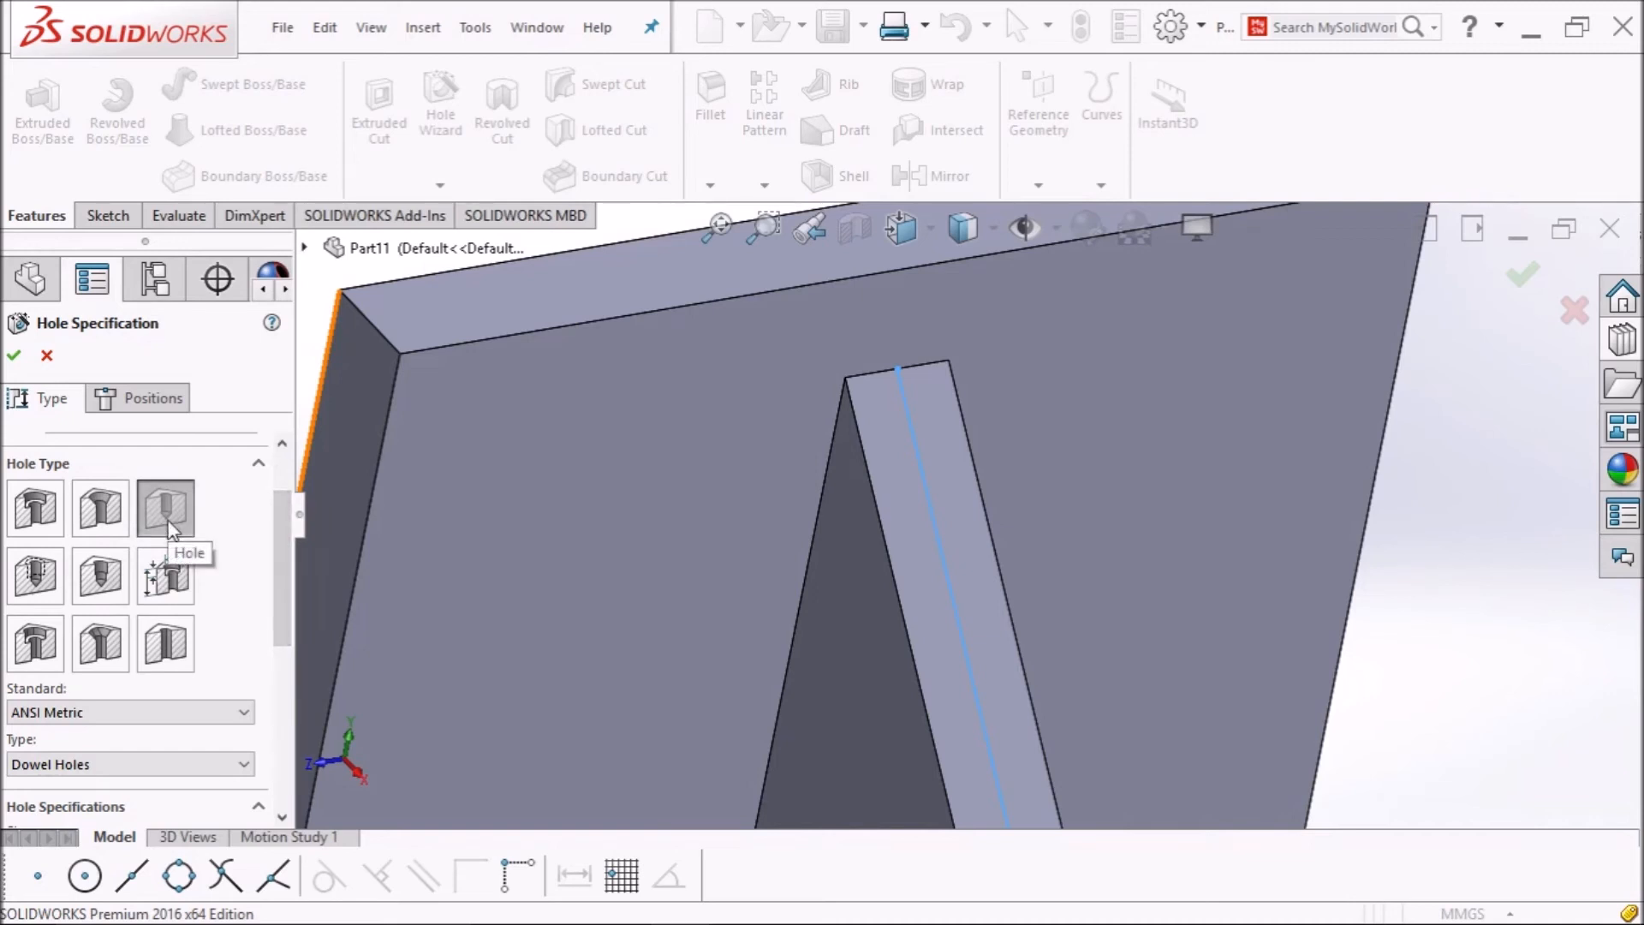
left_click_drag(279, 601, 284, 649)
left_click(151, 590)
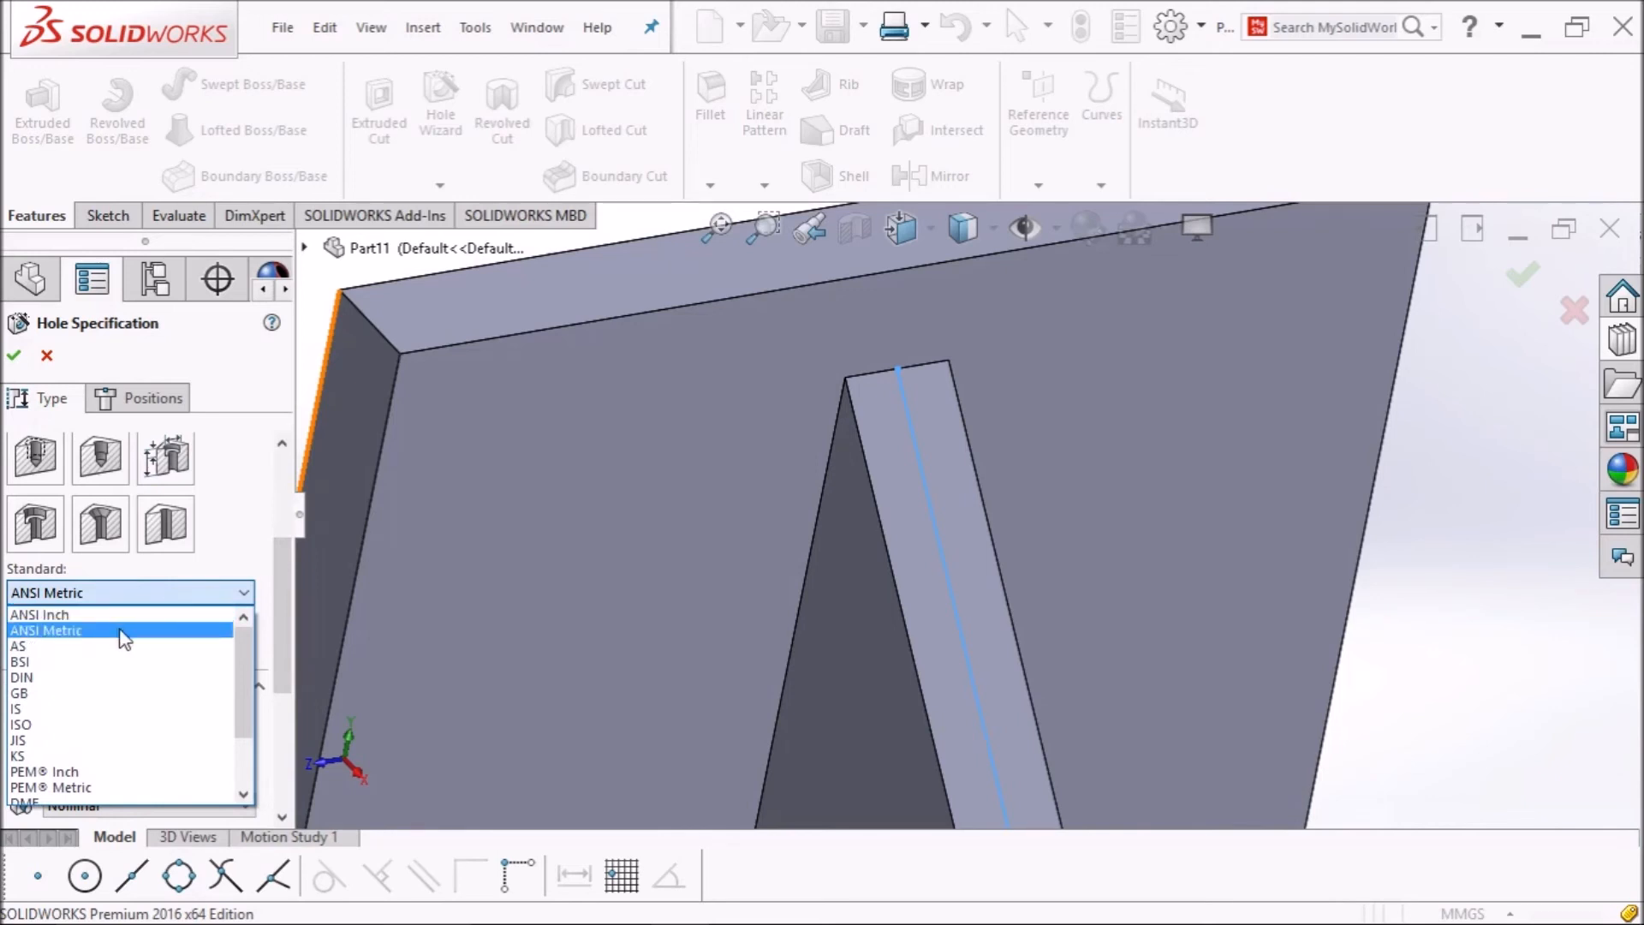
left_click(124, 631)
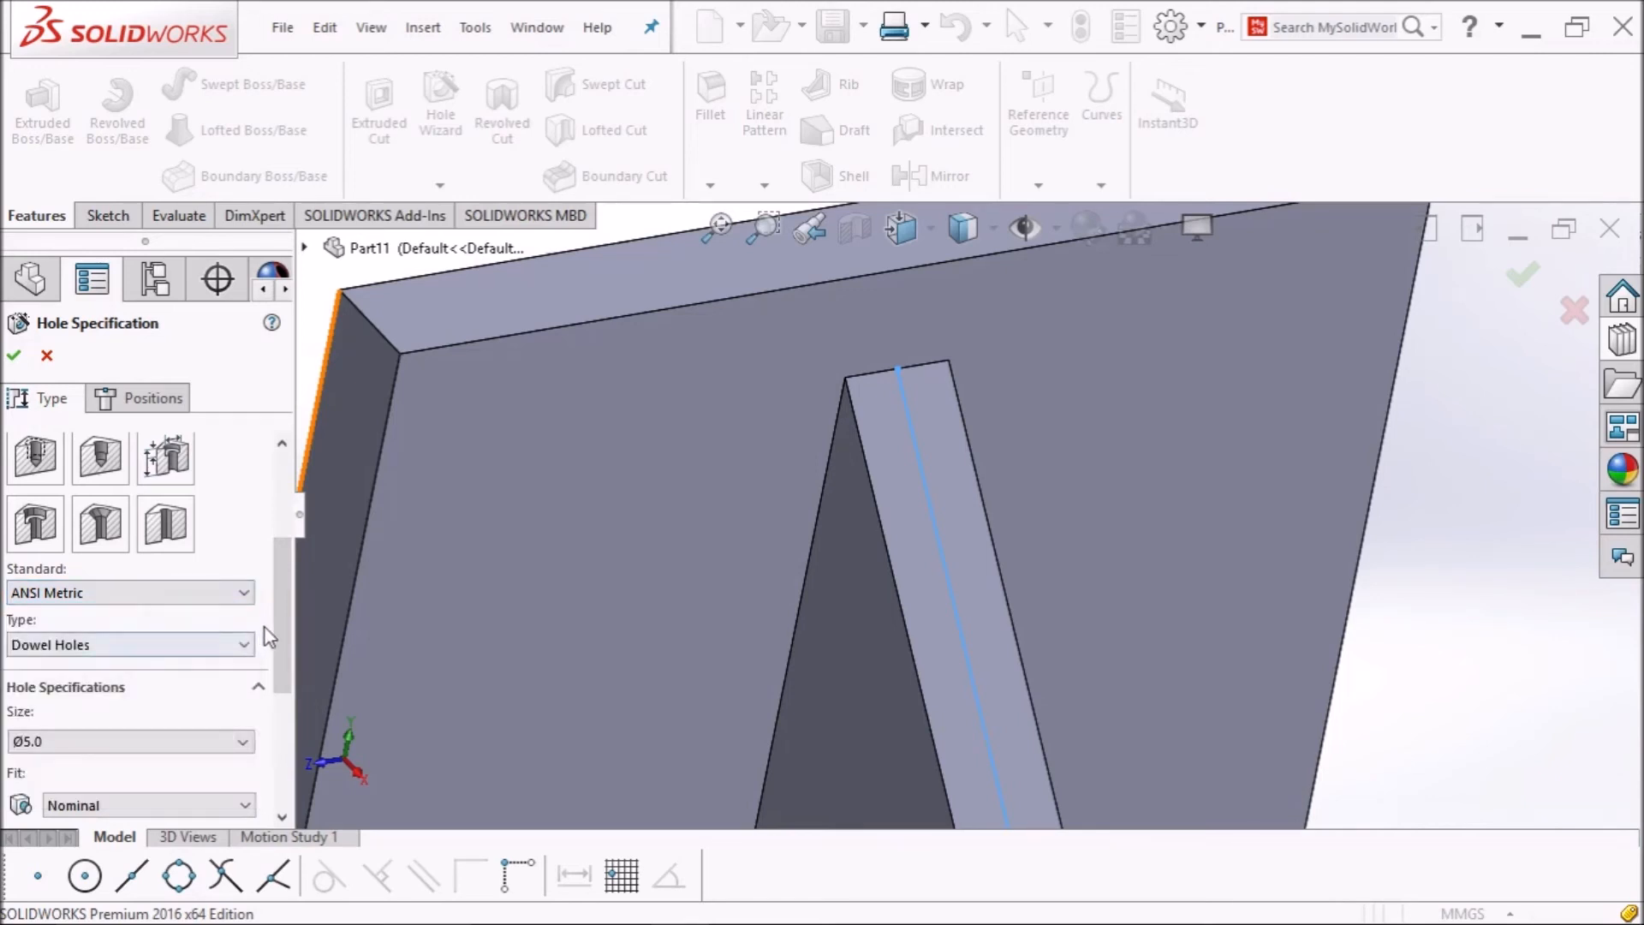
Set the dowel hole size to Ø5.0 and its blind depth to 12 mm.
left_click_drag(279, 635, 286, 732)
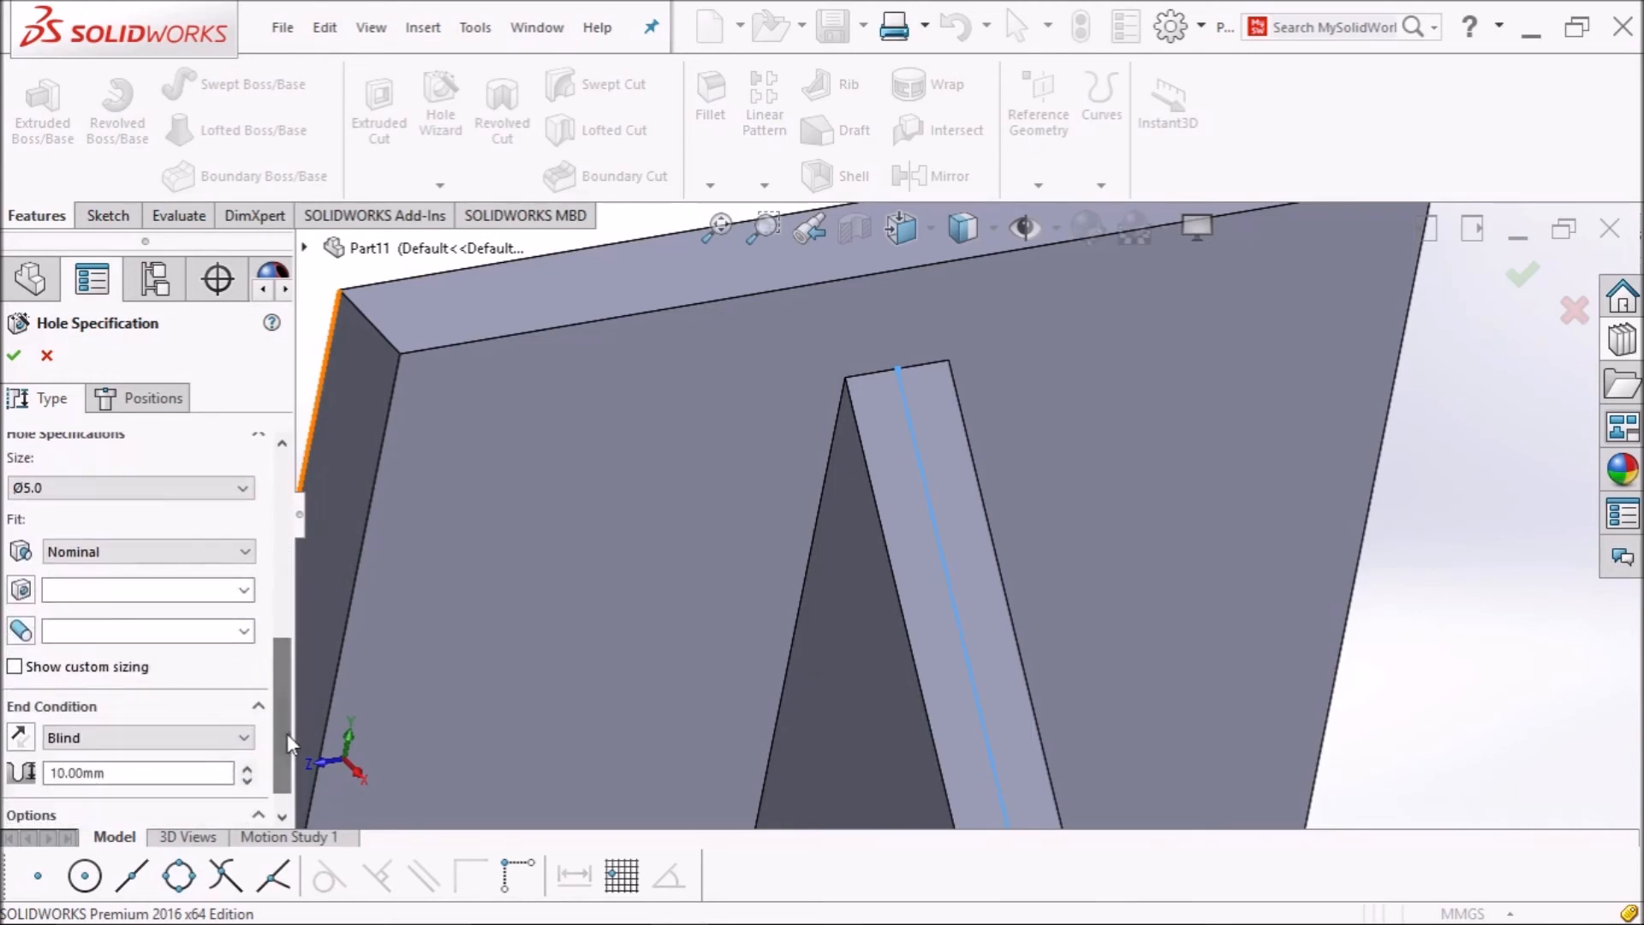
left_click(114, 490)
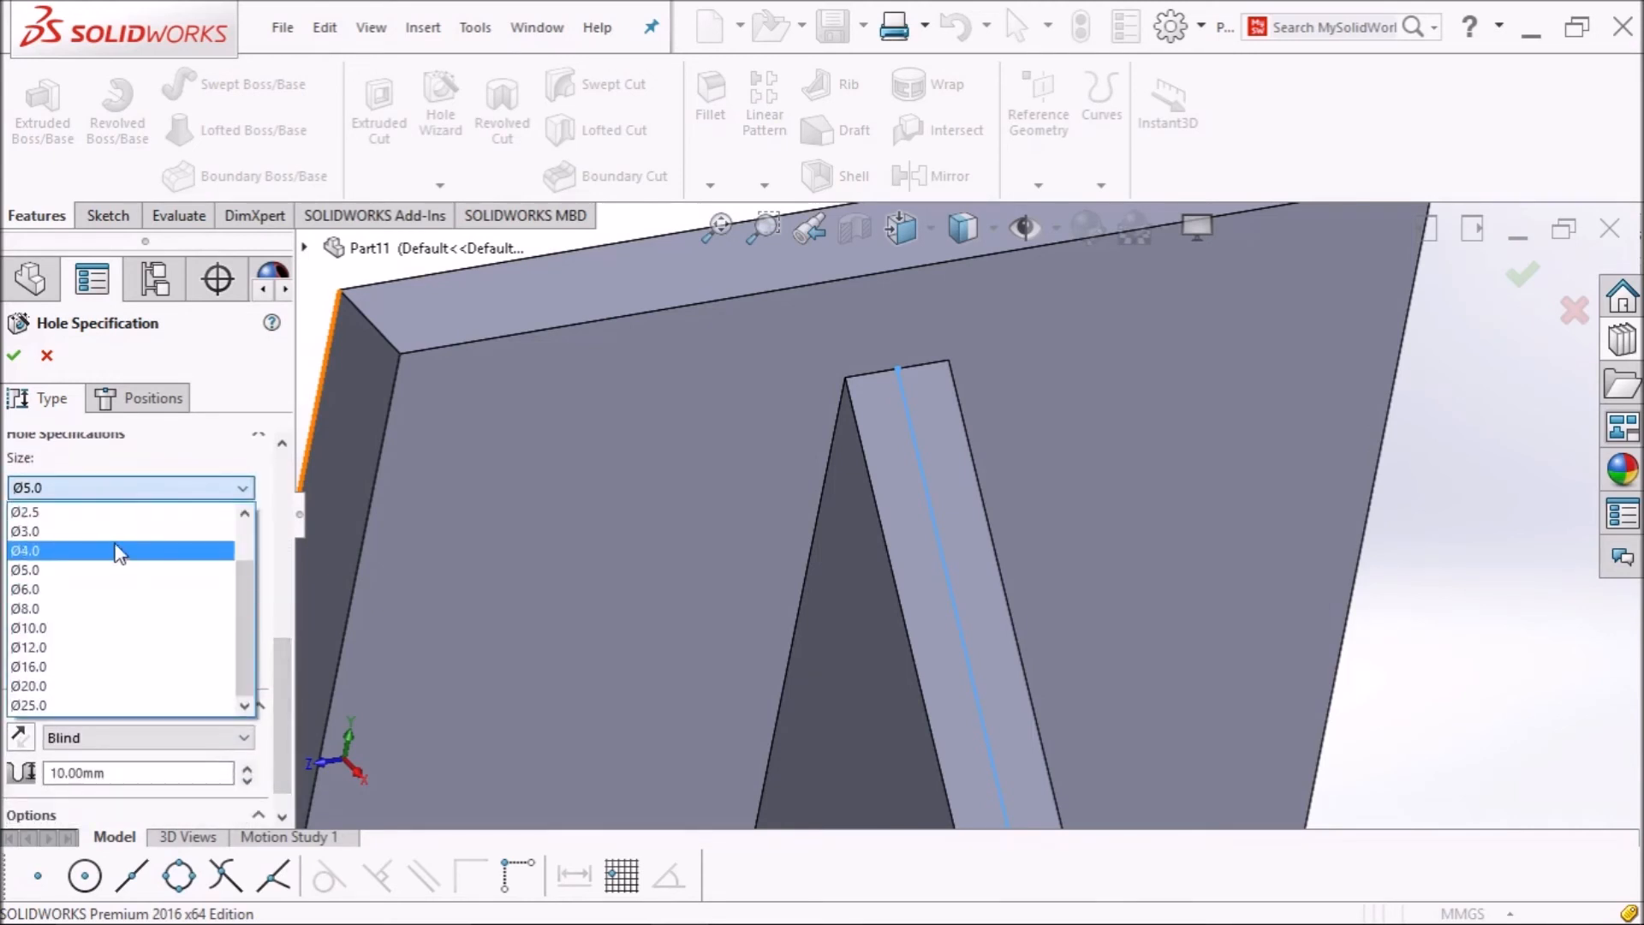
scroll(101, 535, "up", 1)
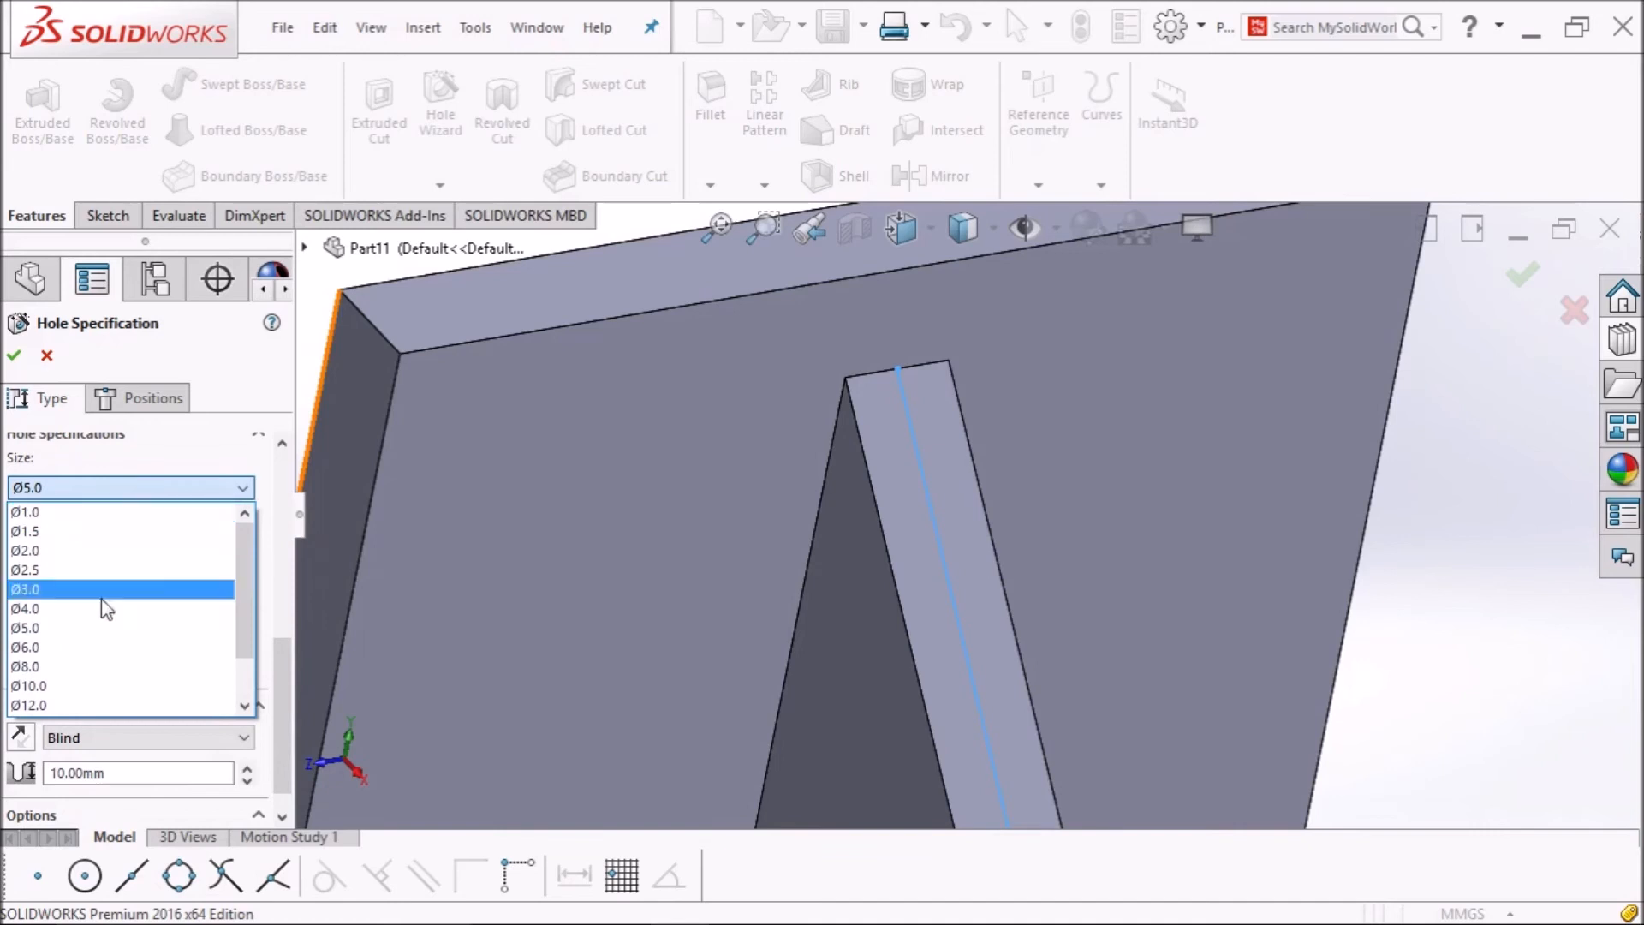
left_click(99, 626)
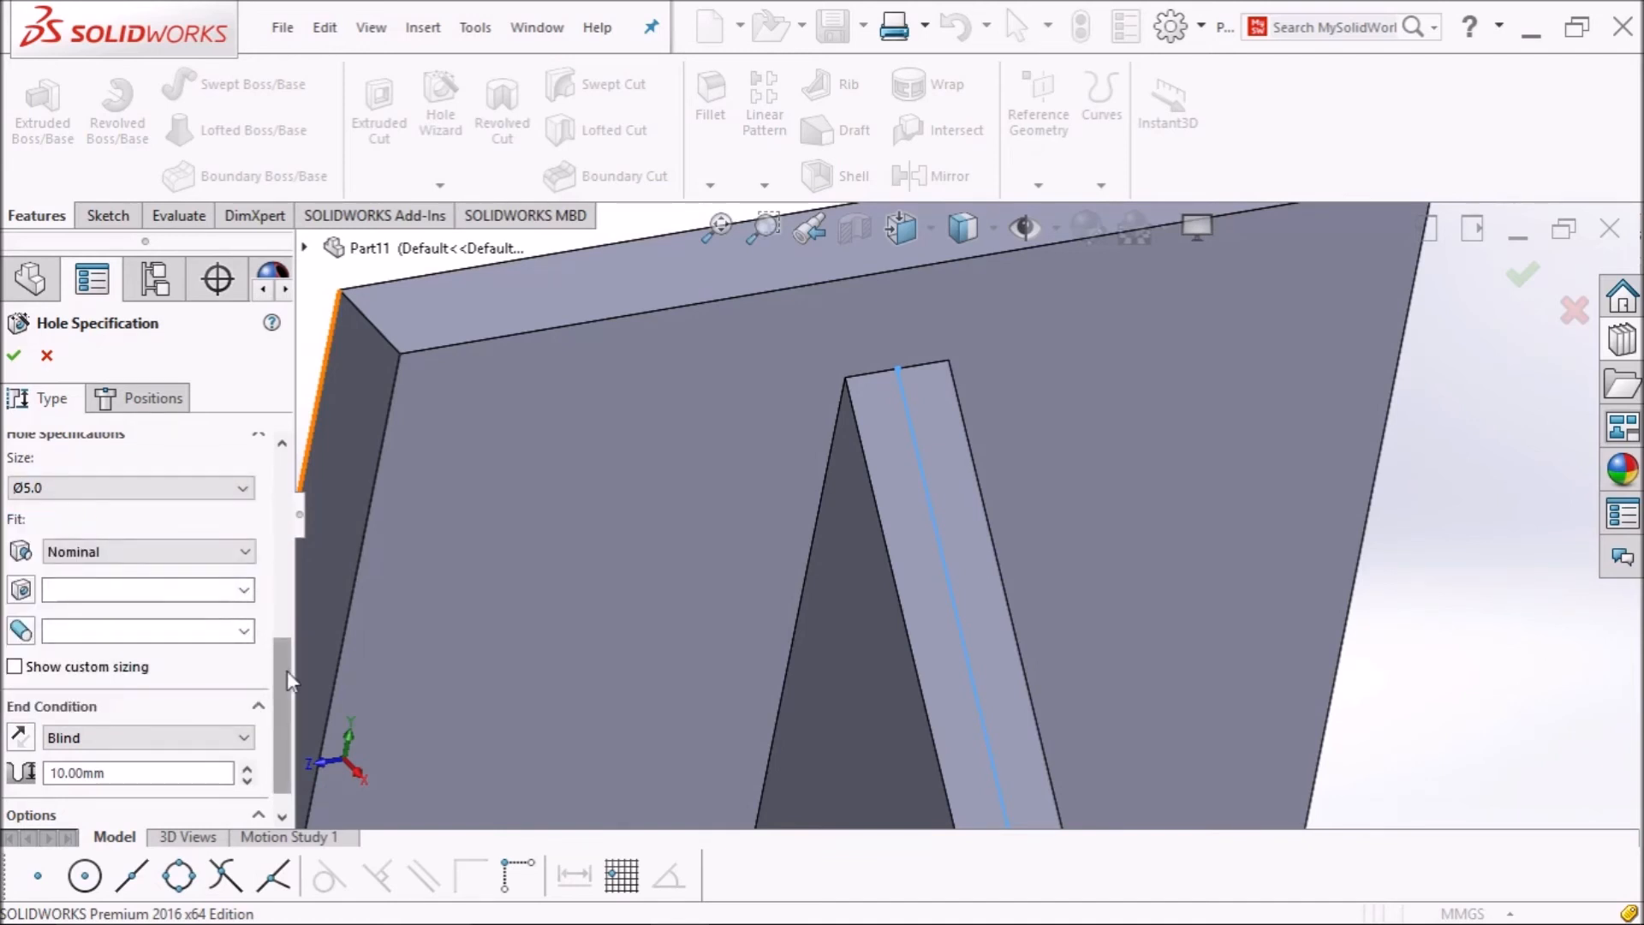
scroll(286, 675, "down", 1)
left_click(64, 739)
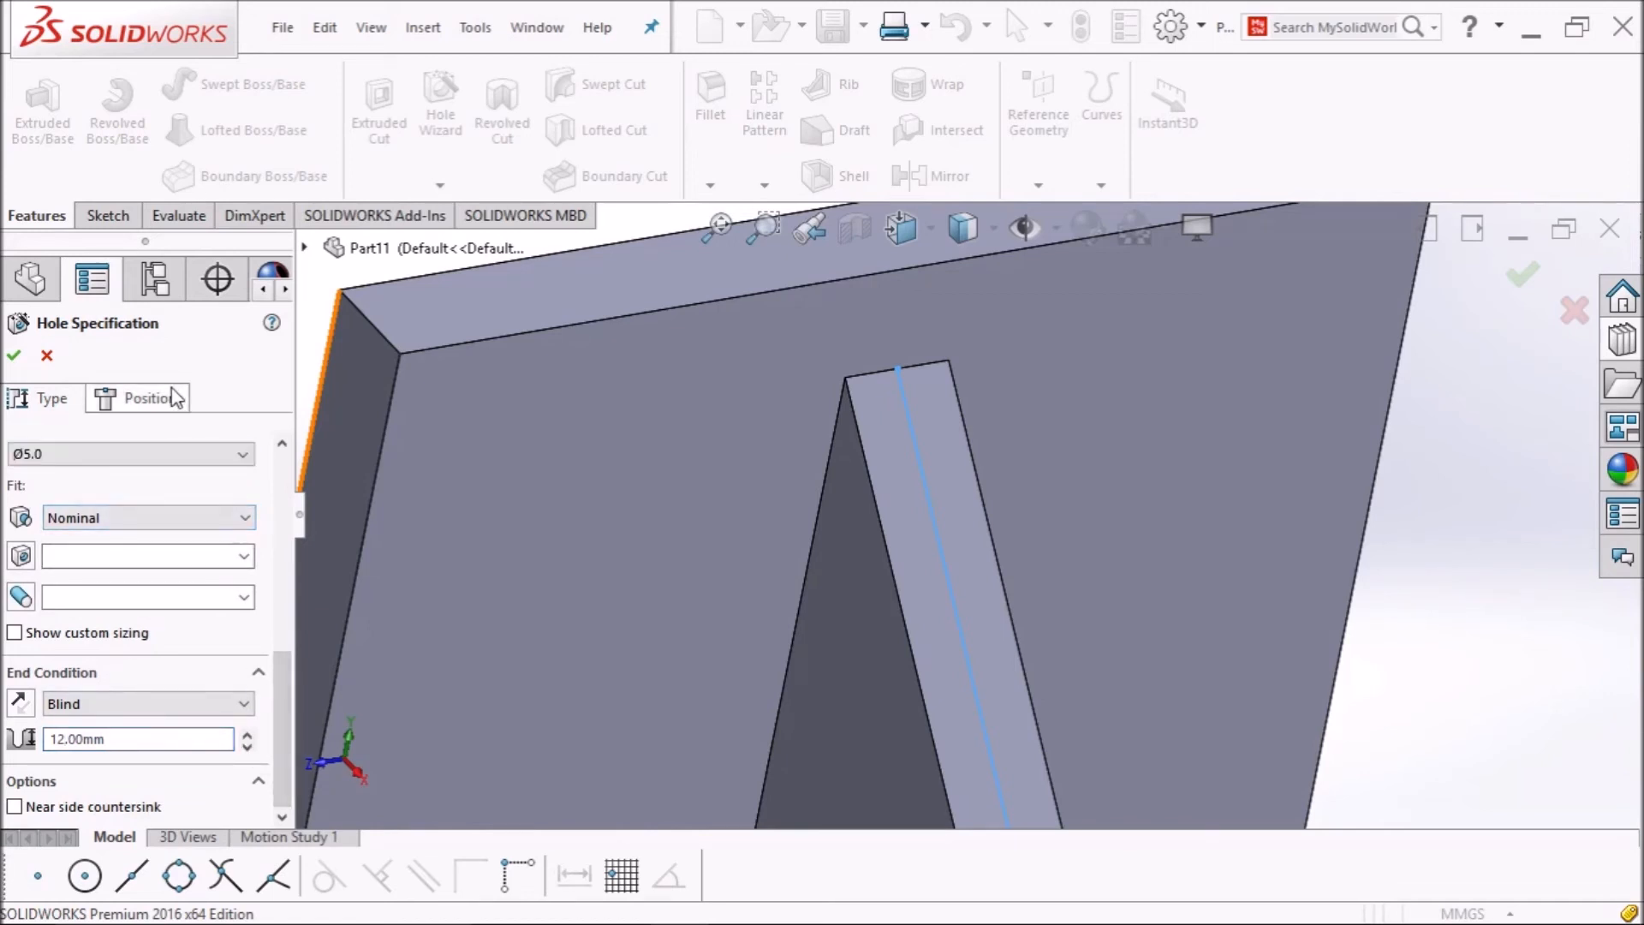
Position two holes with a 3D sketch on the rib's sloped face, one near each end, and create them.
left_click(146, 398)
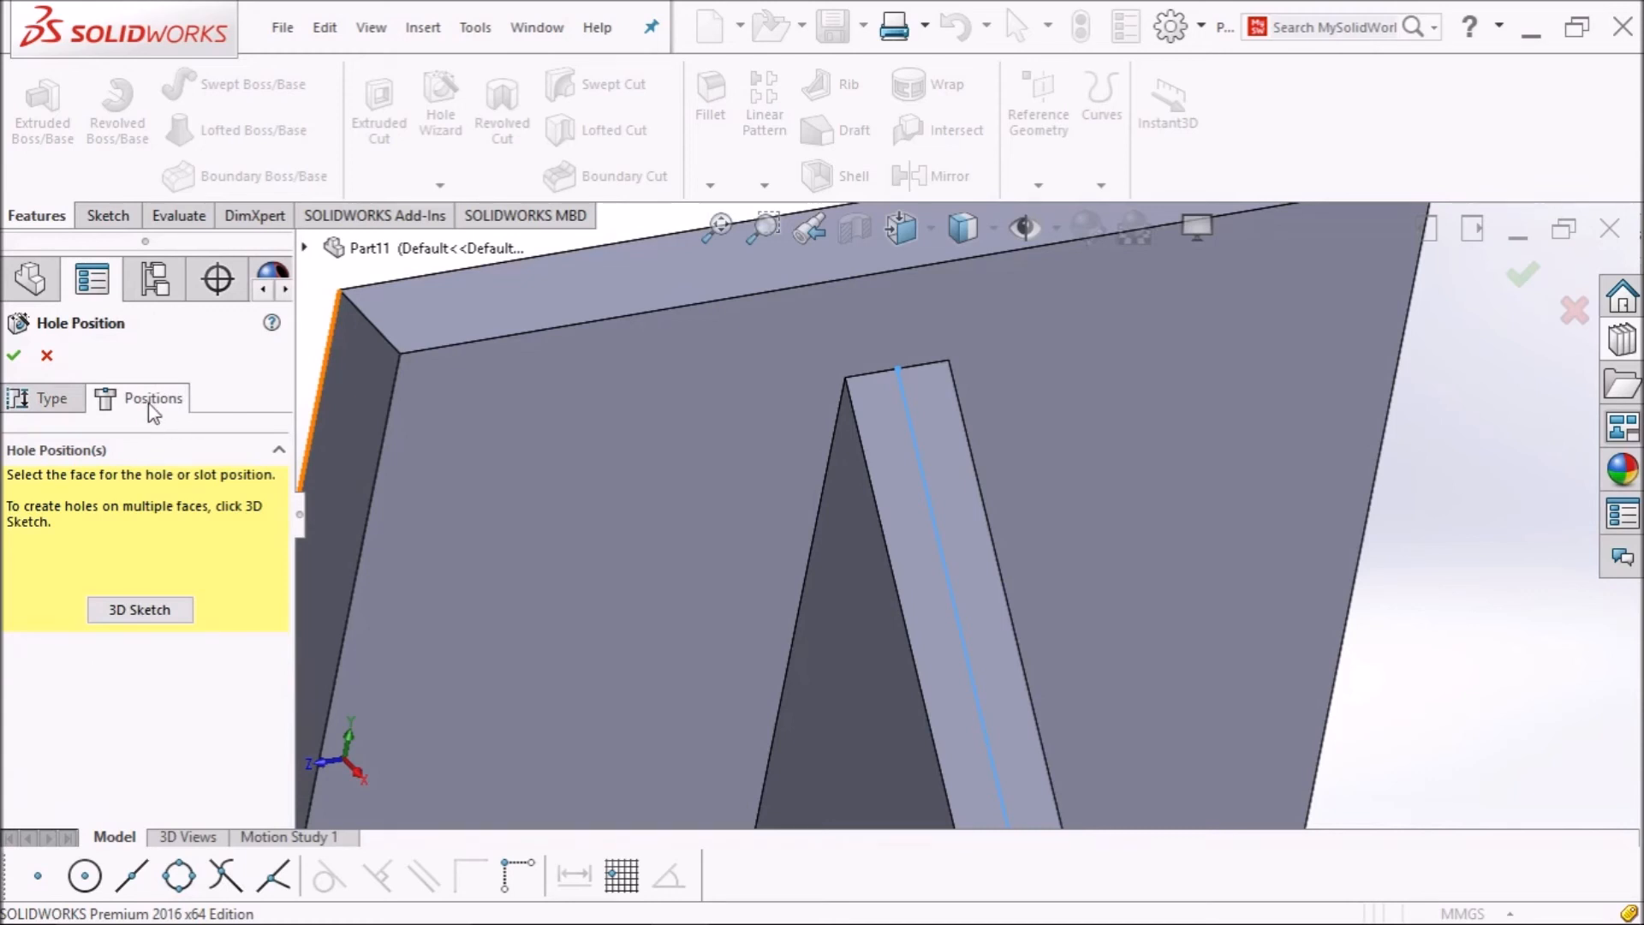
left_click(137, 610)
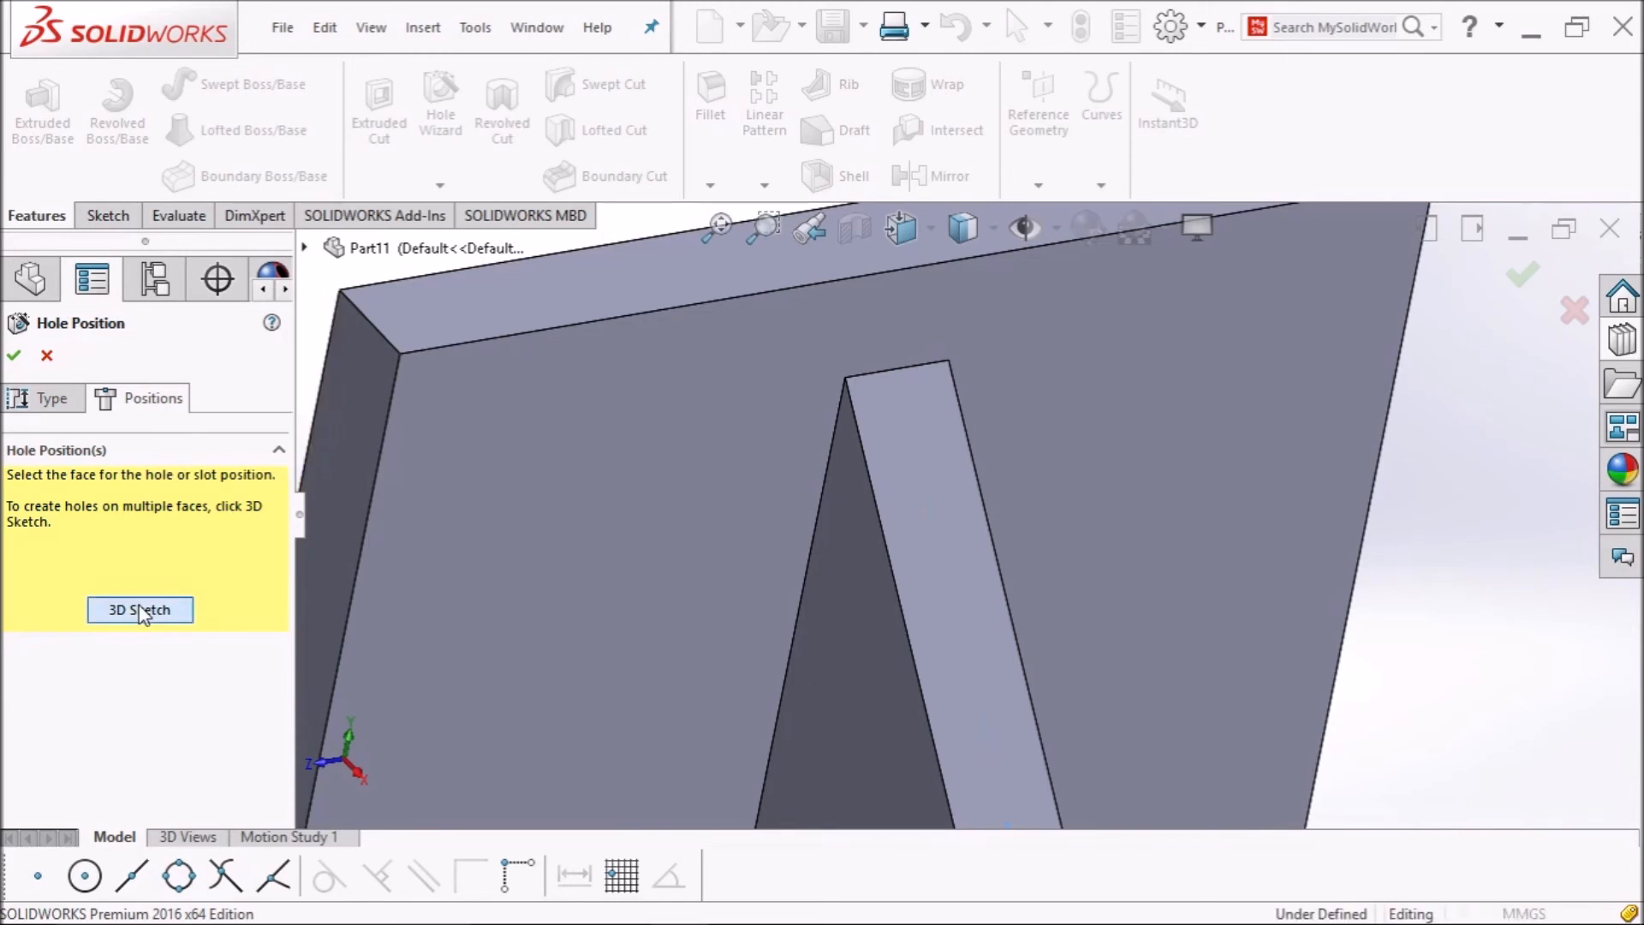
left_click(945, 518)
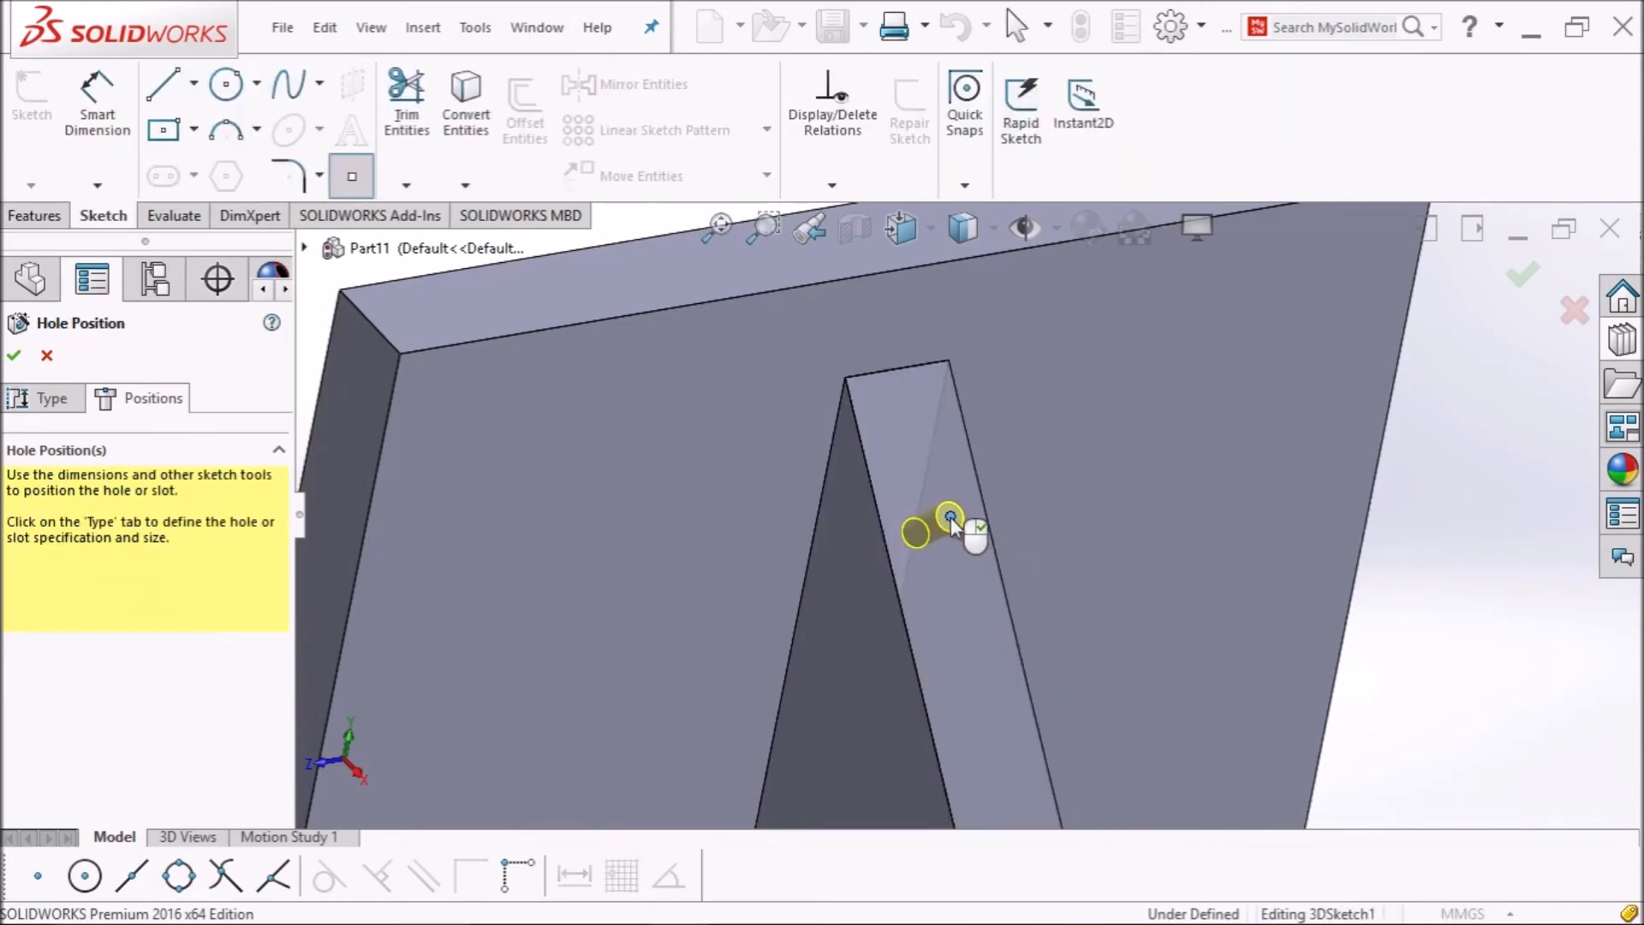
scroll(947, 516, "up", 3)
scroll(948, 516, "up", 2)
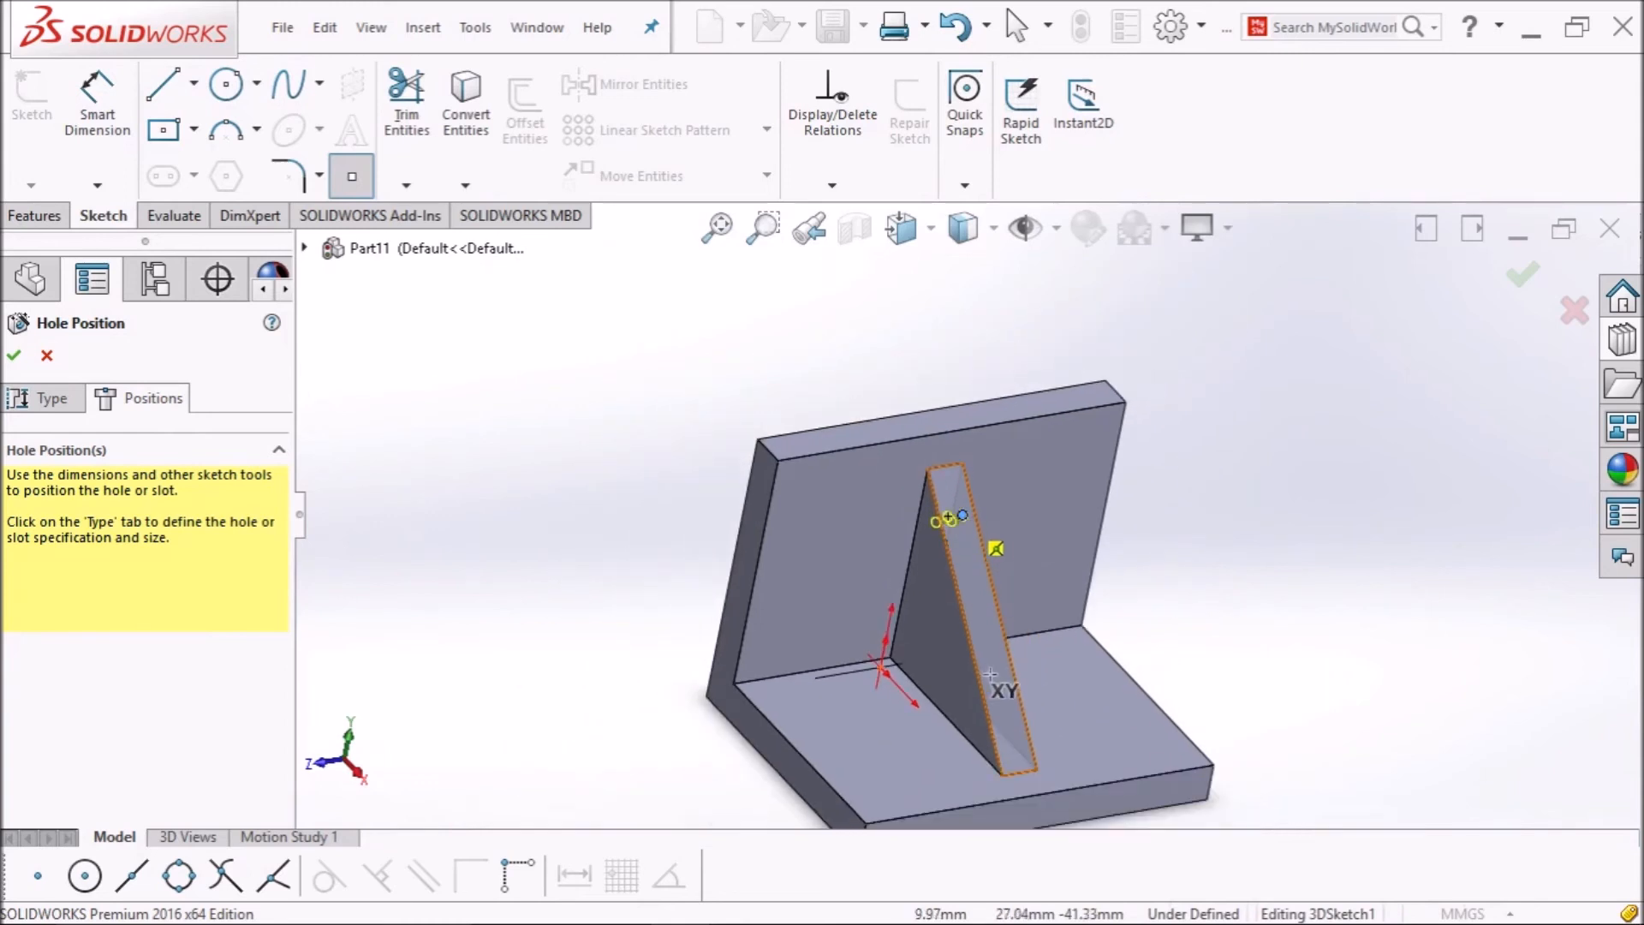
left_click(1011, 719)
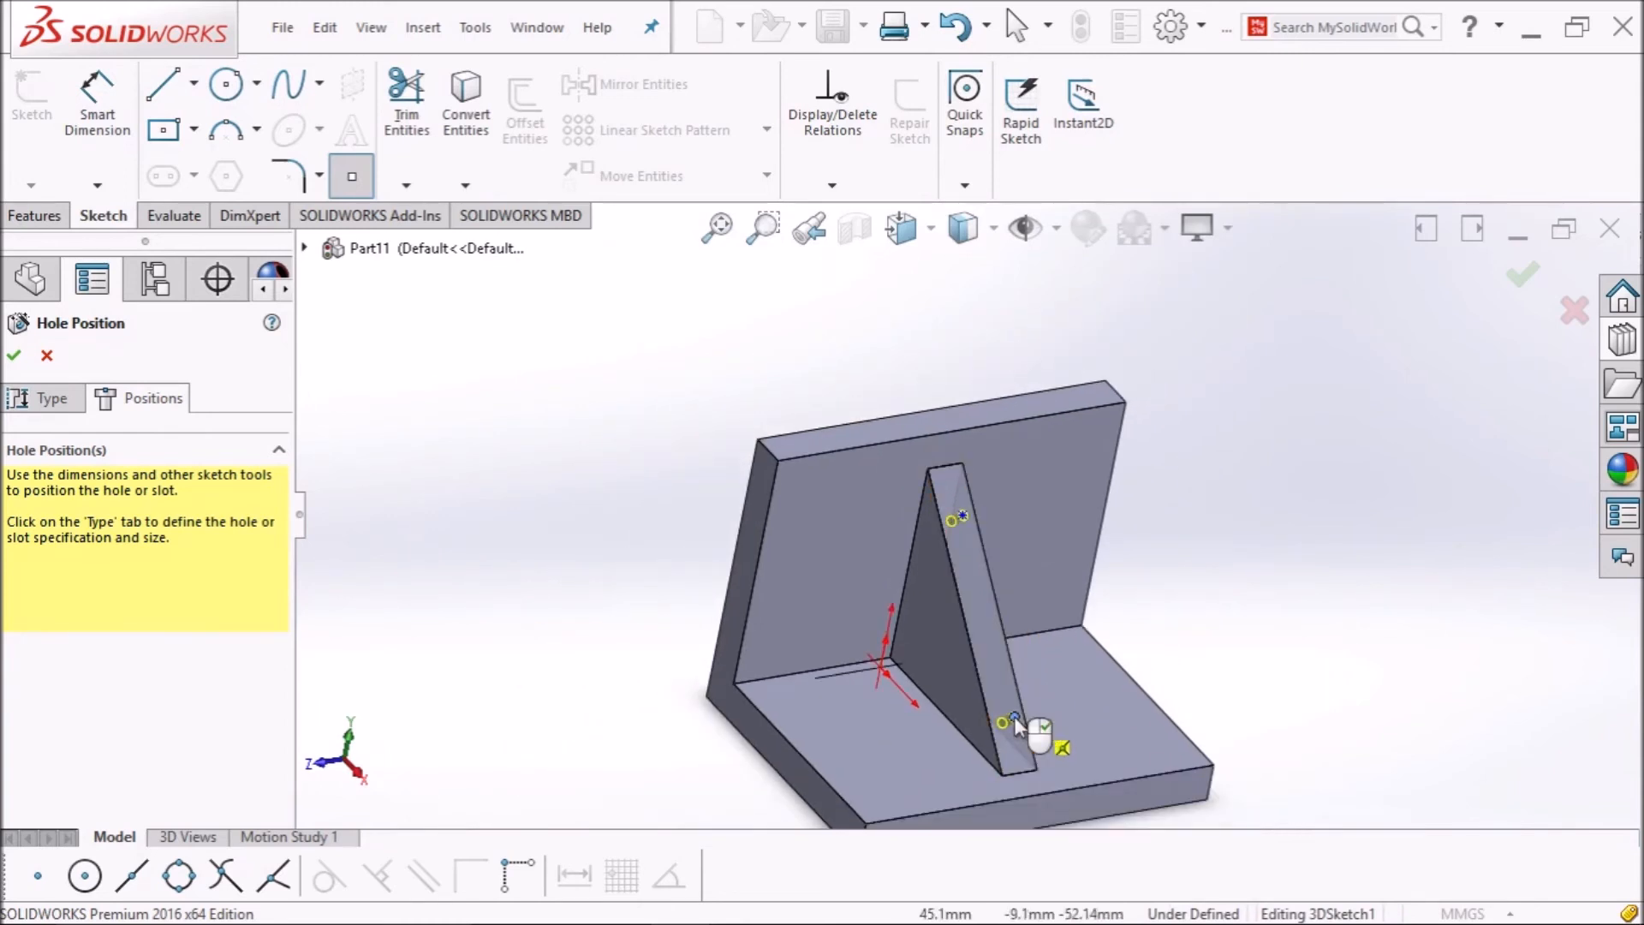
left_click(17, 356)
Open the 3D position sketch of the dowel holes for editing.
scroll(1015, 726, "down", 2)
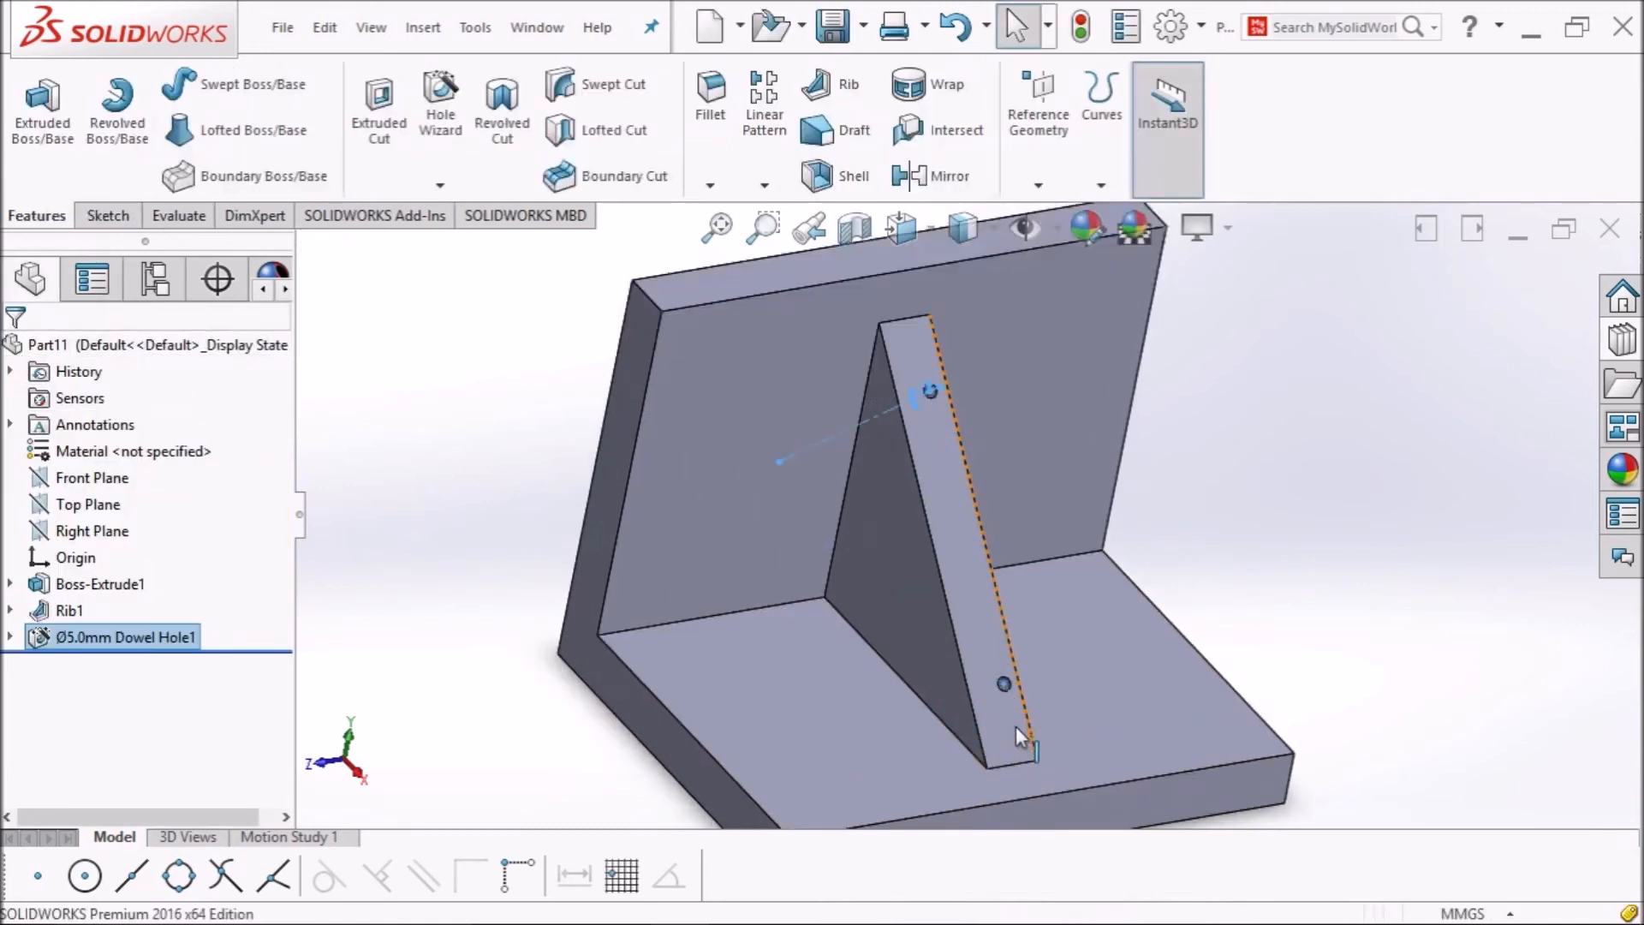
scroll(1015, 726, "down", 5)
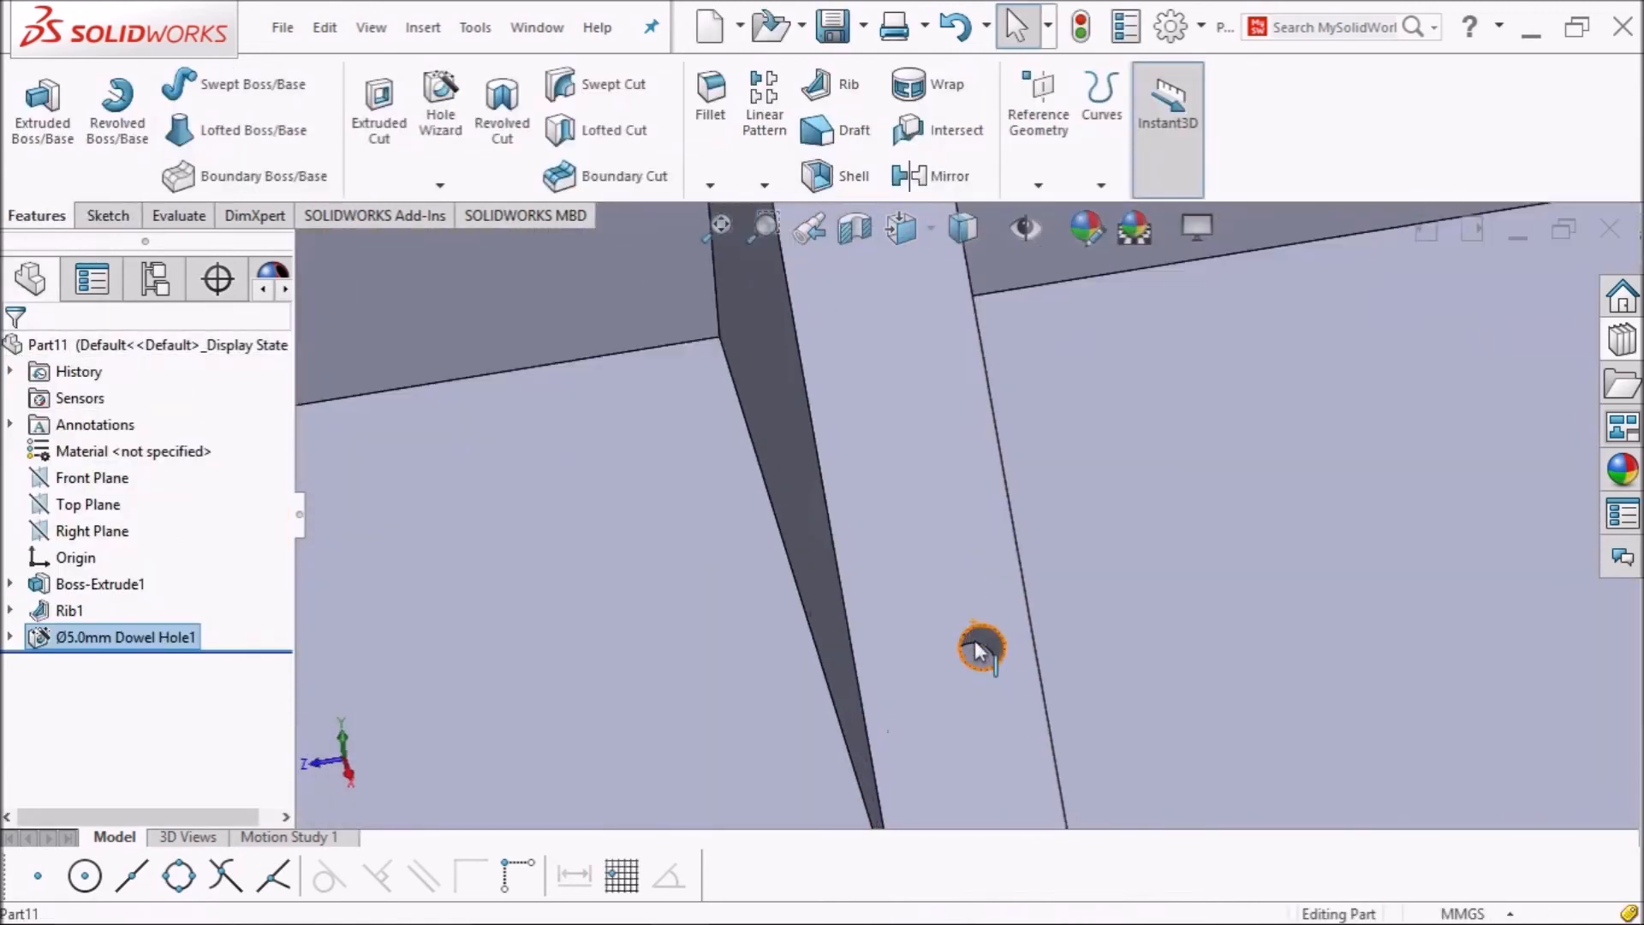
scroll(974, 651, "down", 3)
middle_click_drag(1012, 724, 1061, 752)
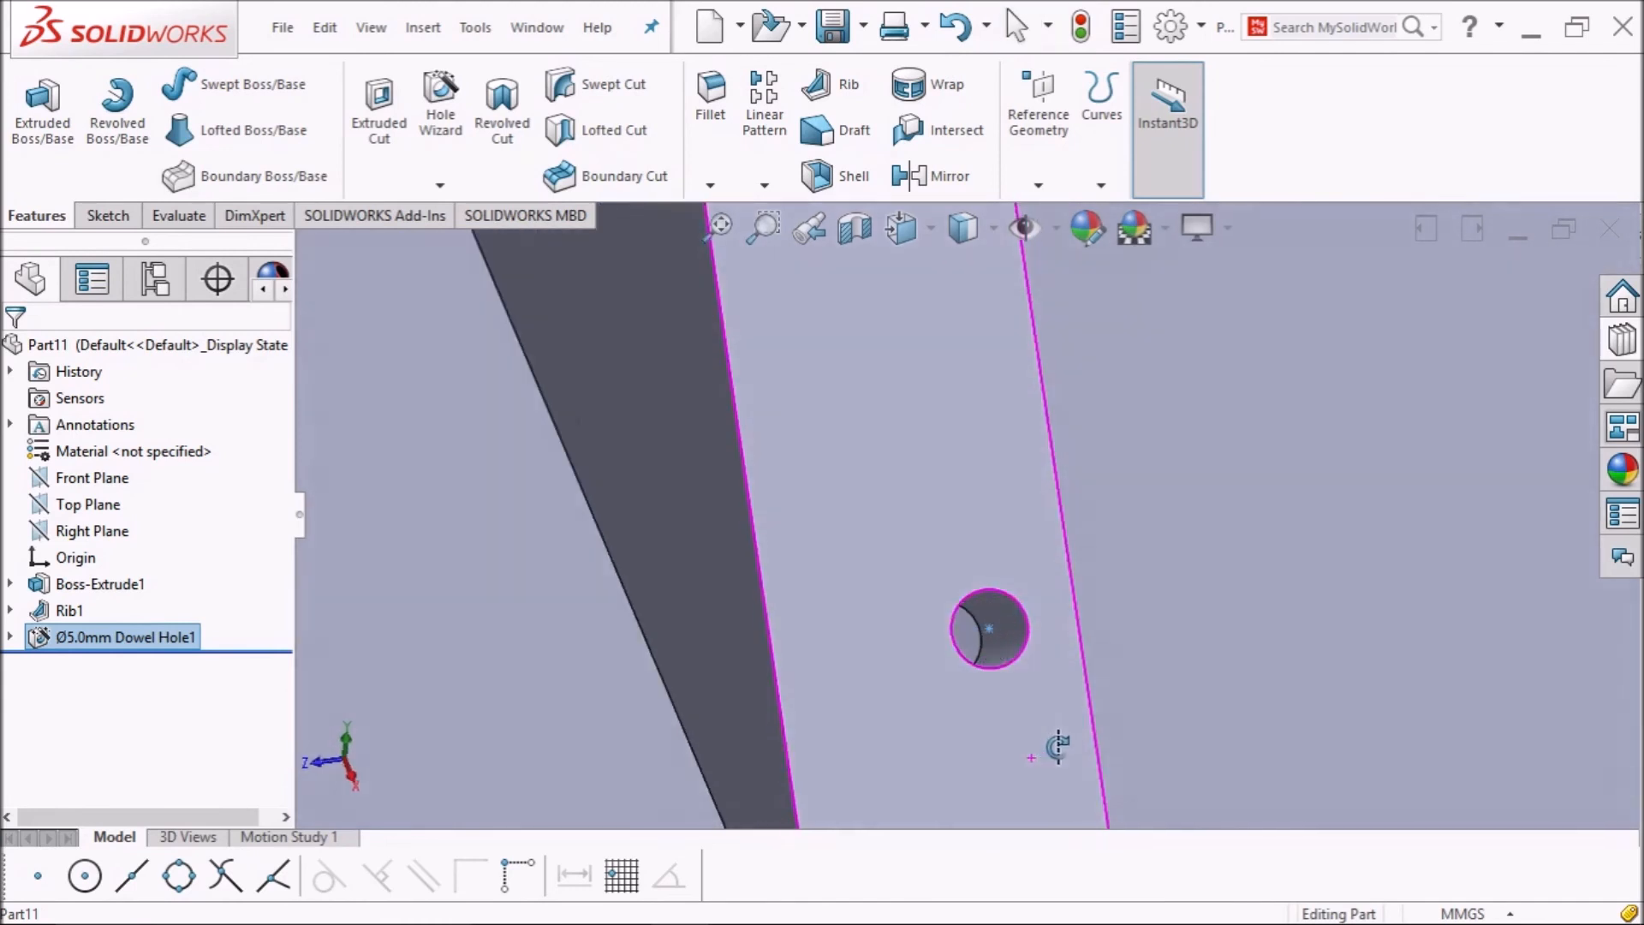
left_click(10, 637)
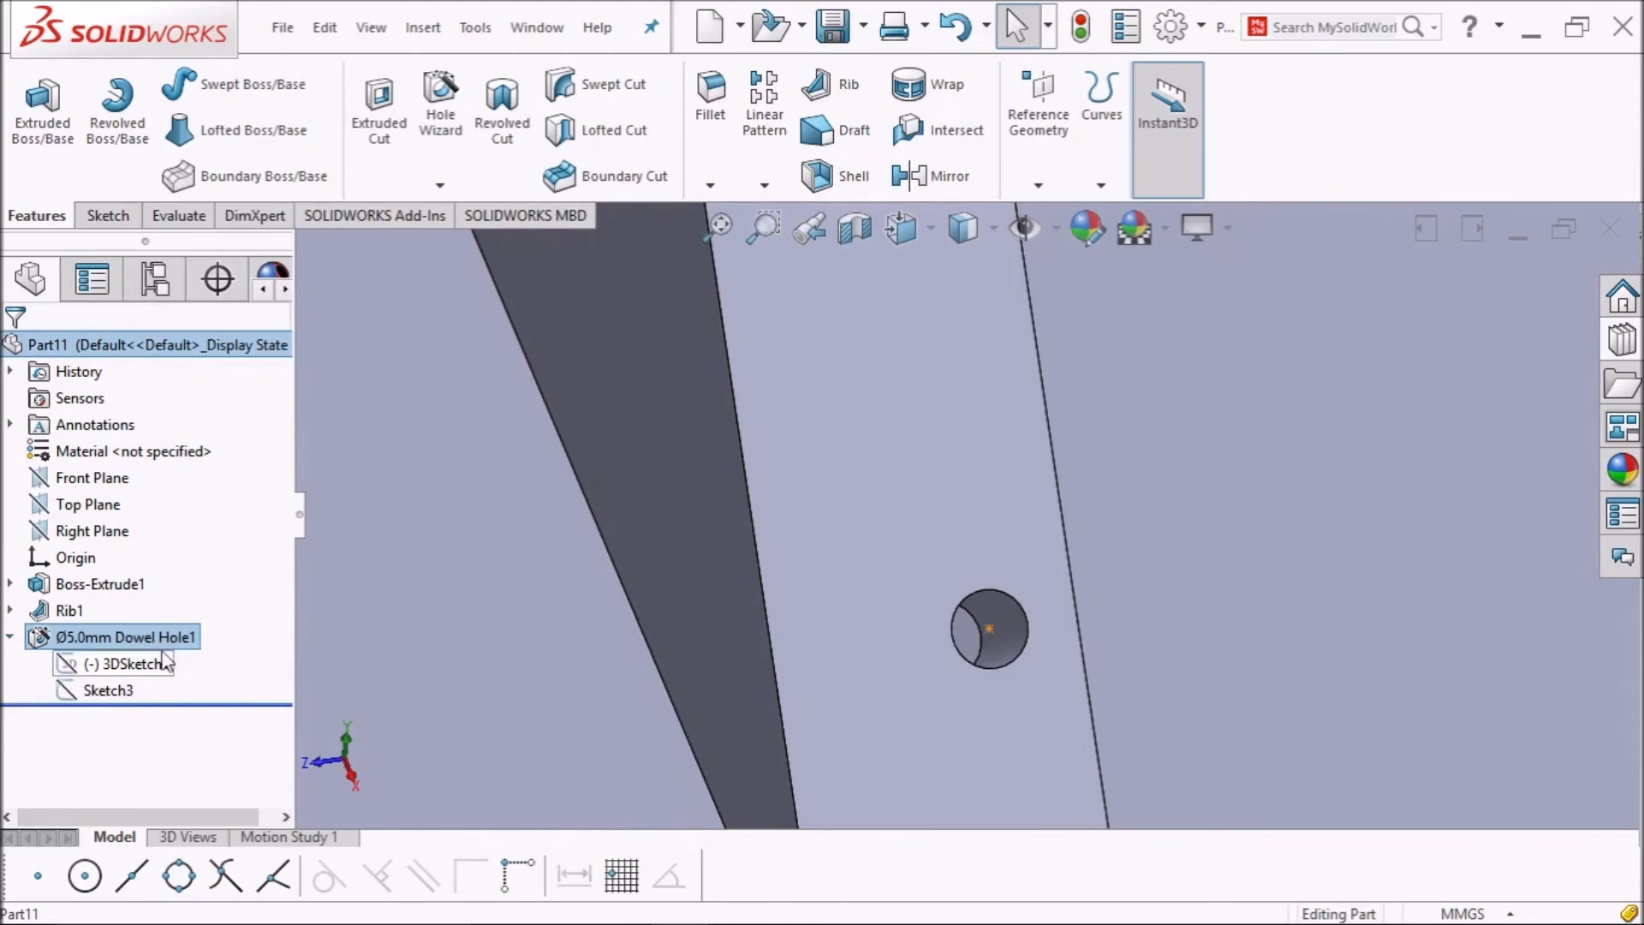
left_click(129, 663)
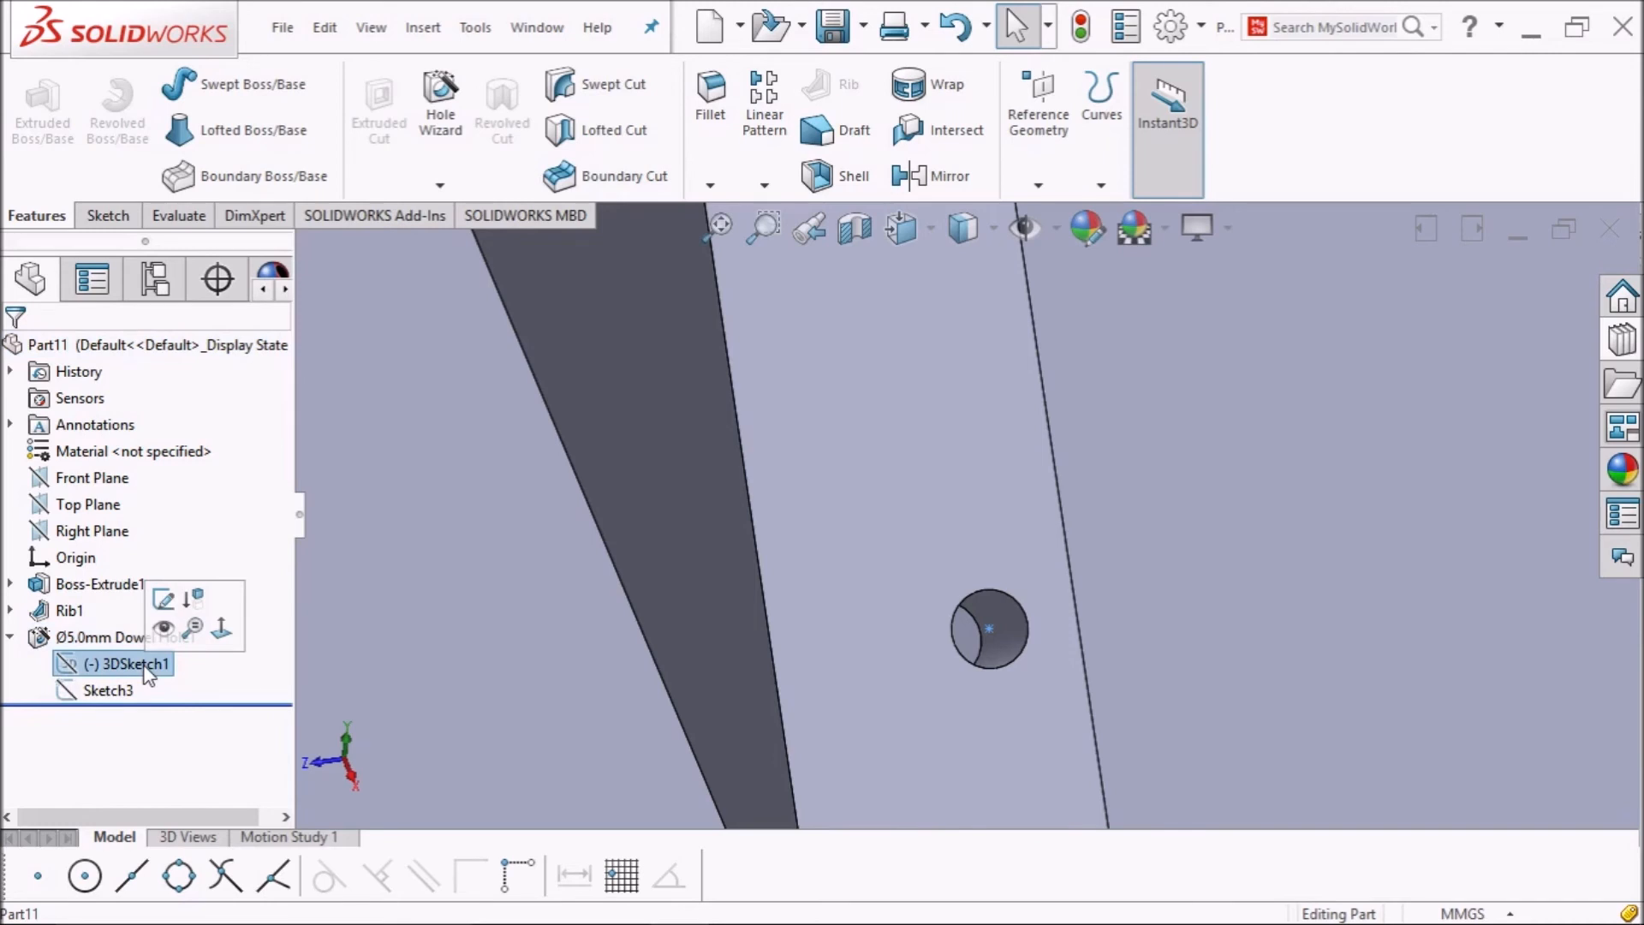
left_click(163, 604)
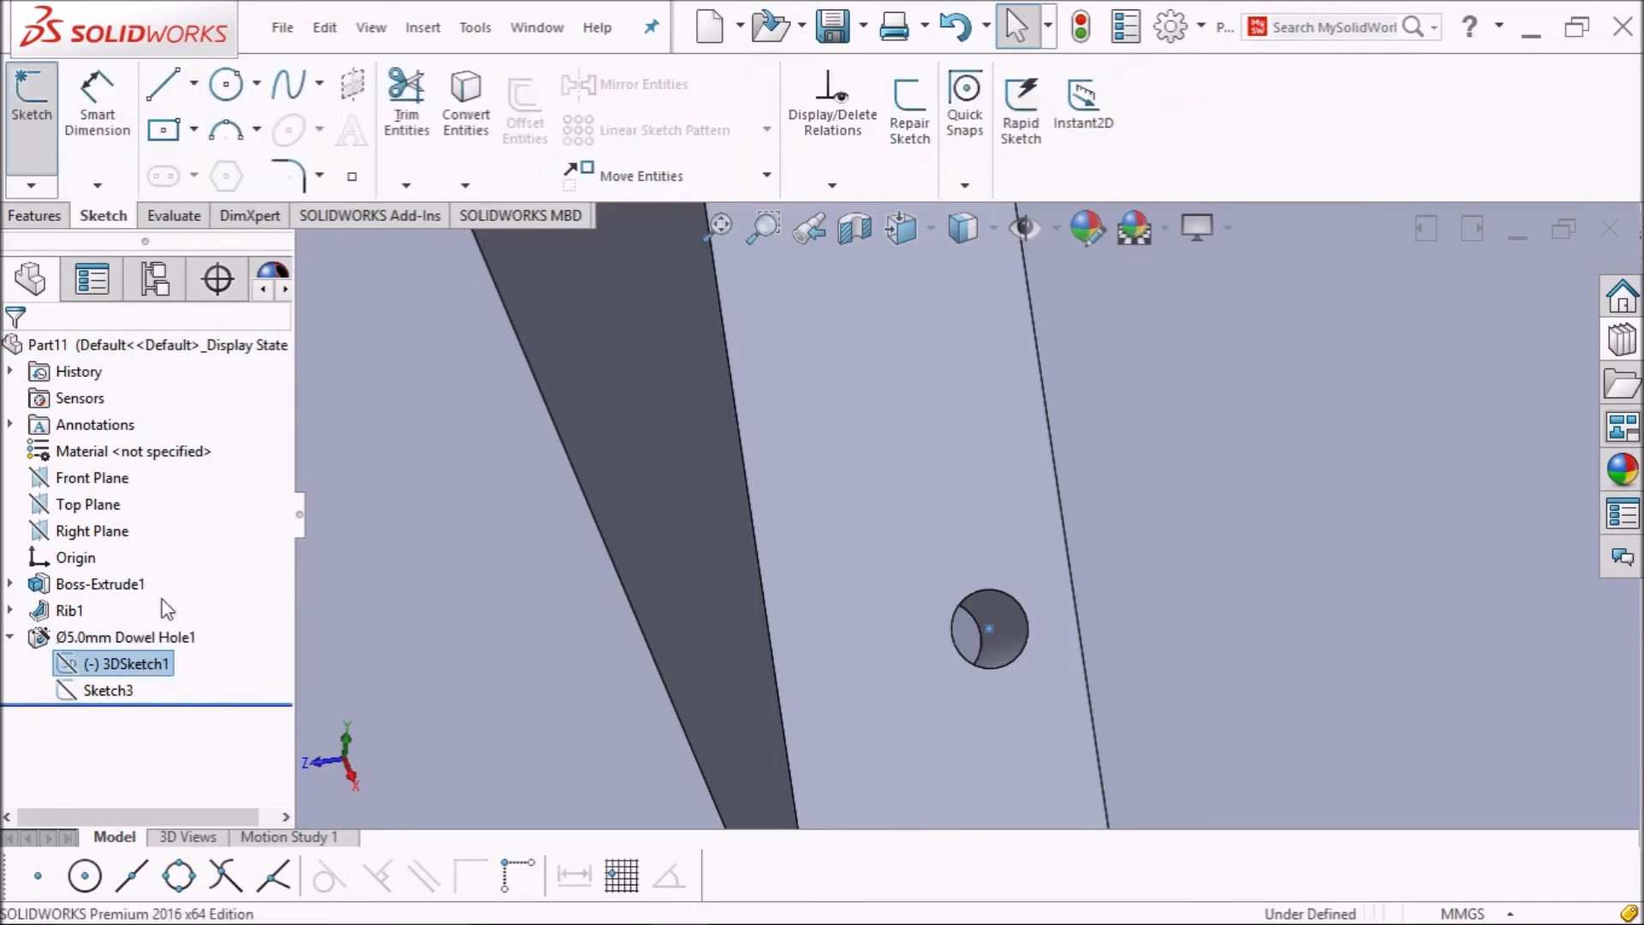
middle_click_drag(504, 634, 769, 633)
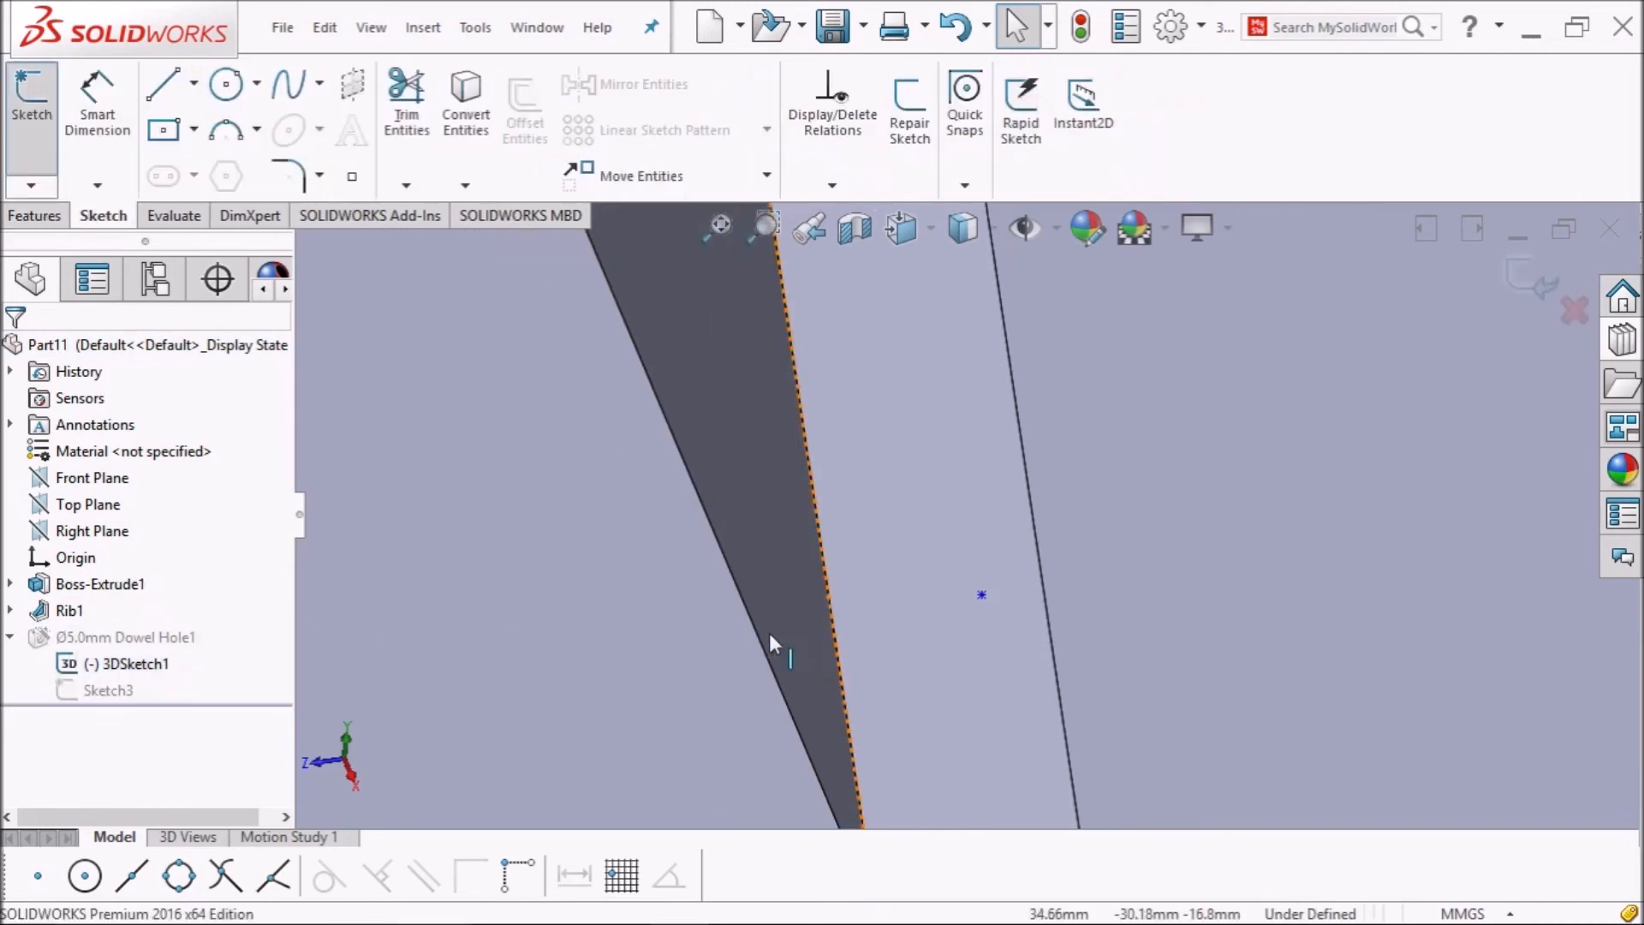
left_click(717, 226)
scroll(976, 386, "down", 2)
scroll(964, 419, "down", 1)
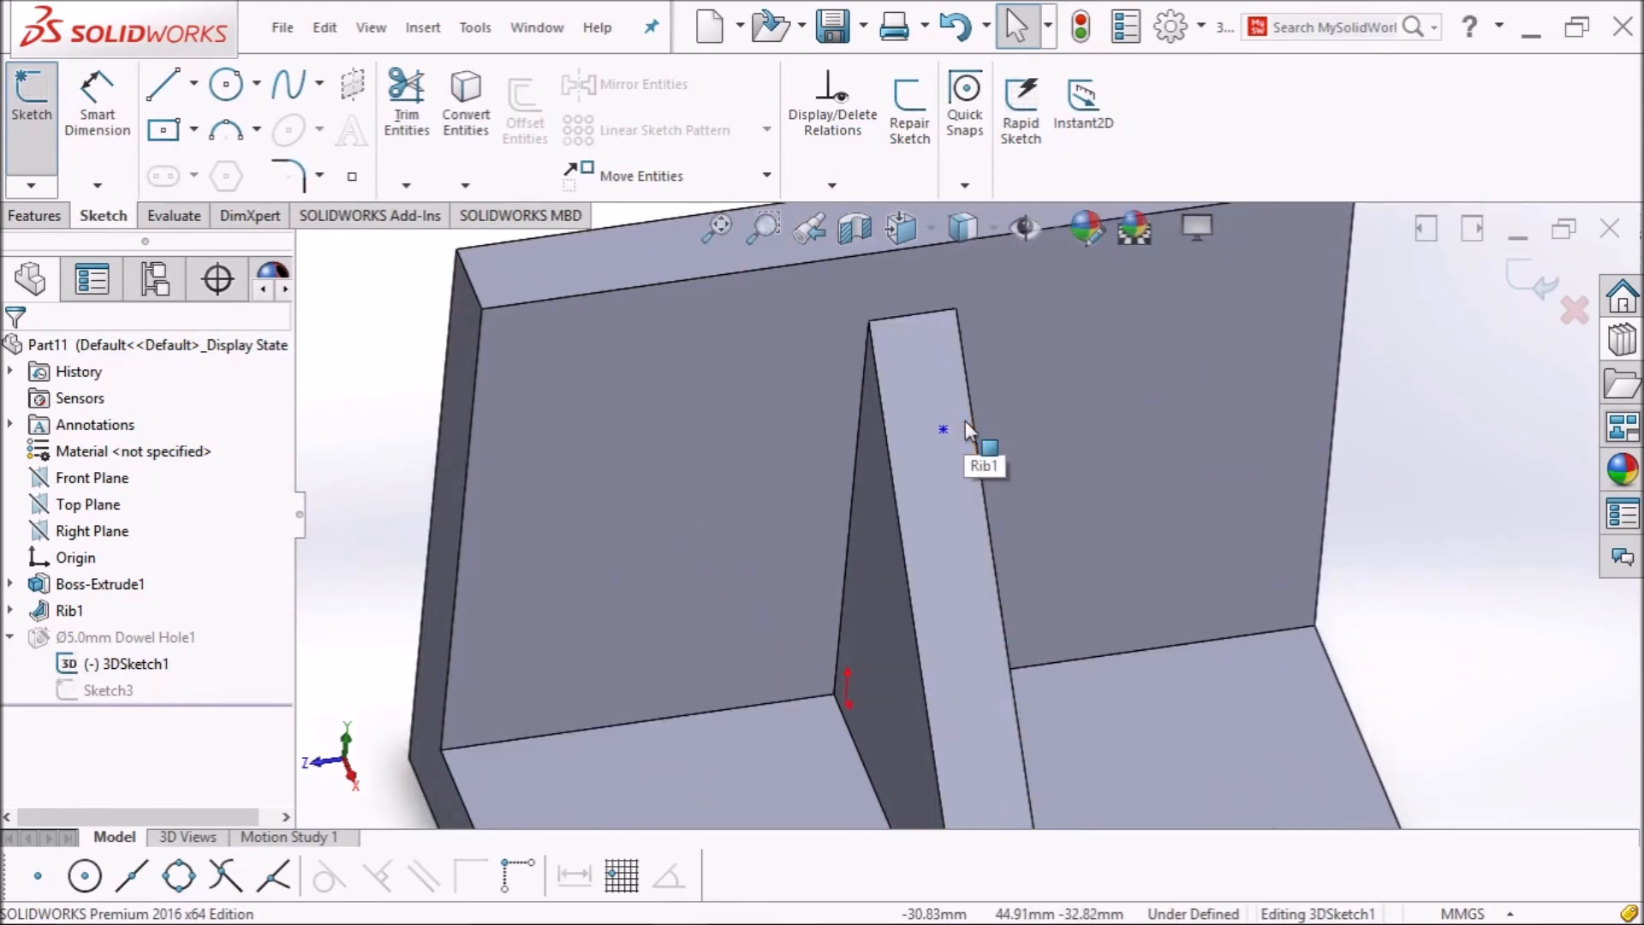
Dimension the upper hole point 20 mm from the top edge of the rib's sloped face.
left_click(109, 128)
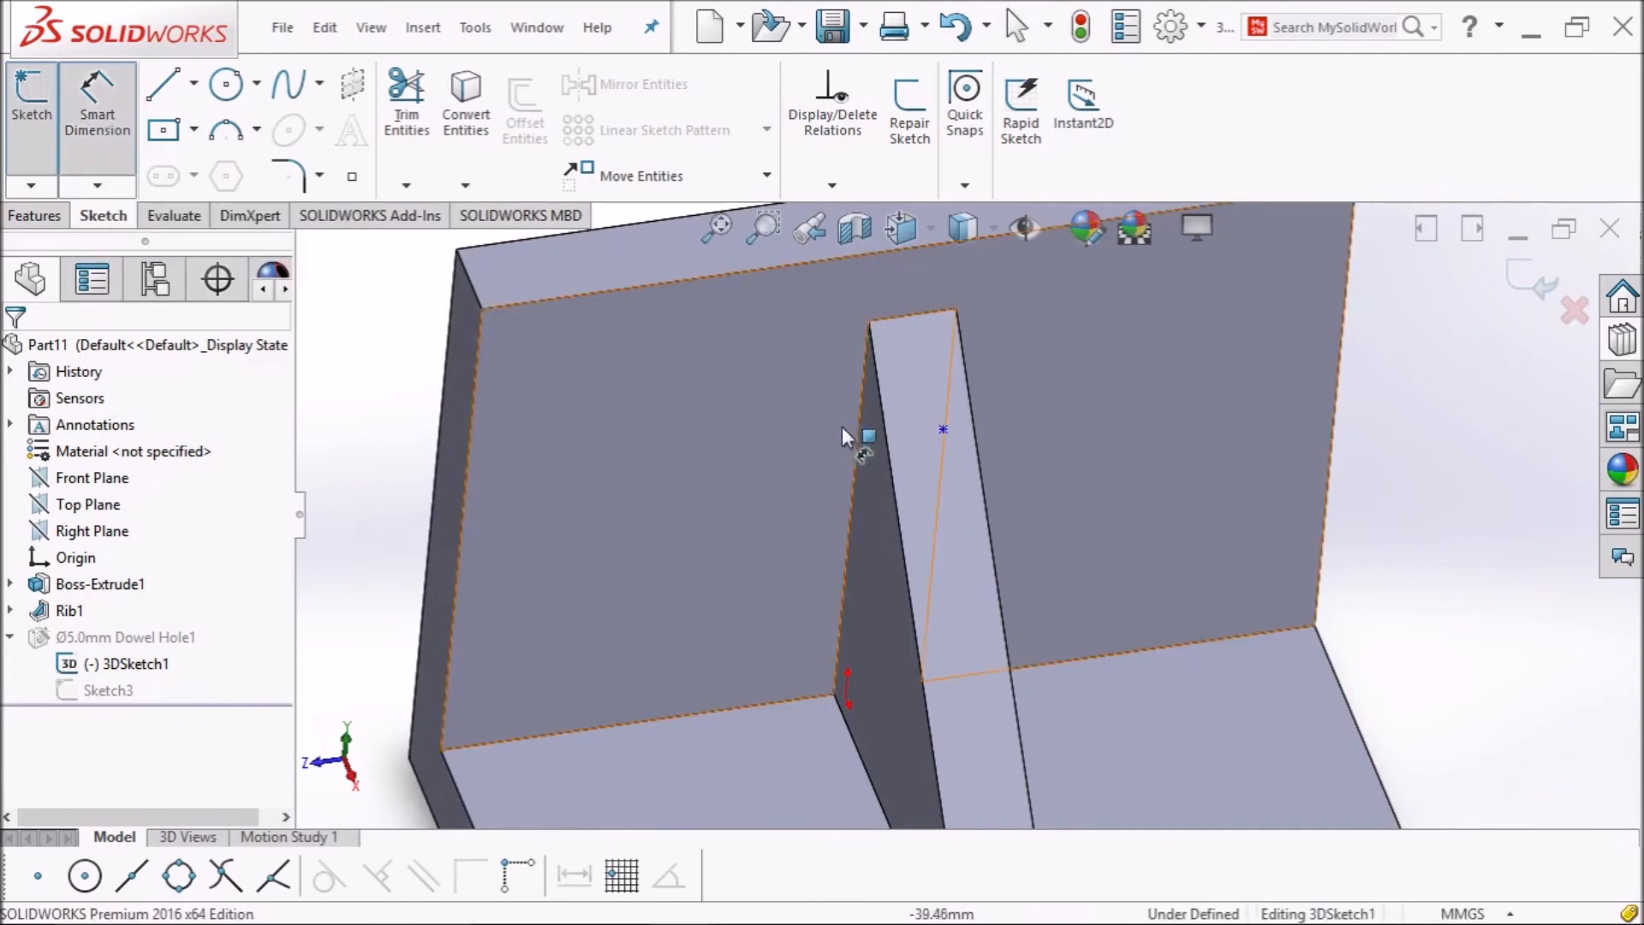
left_click(942, 428)
left_click(901, 317)
left_click(901, 359)
type("20")
key("Return")
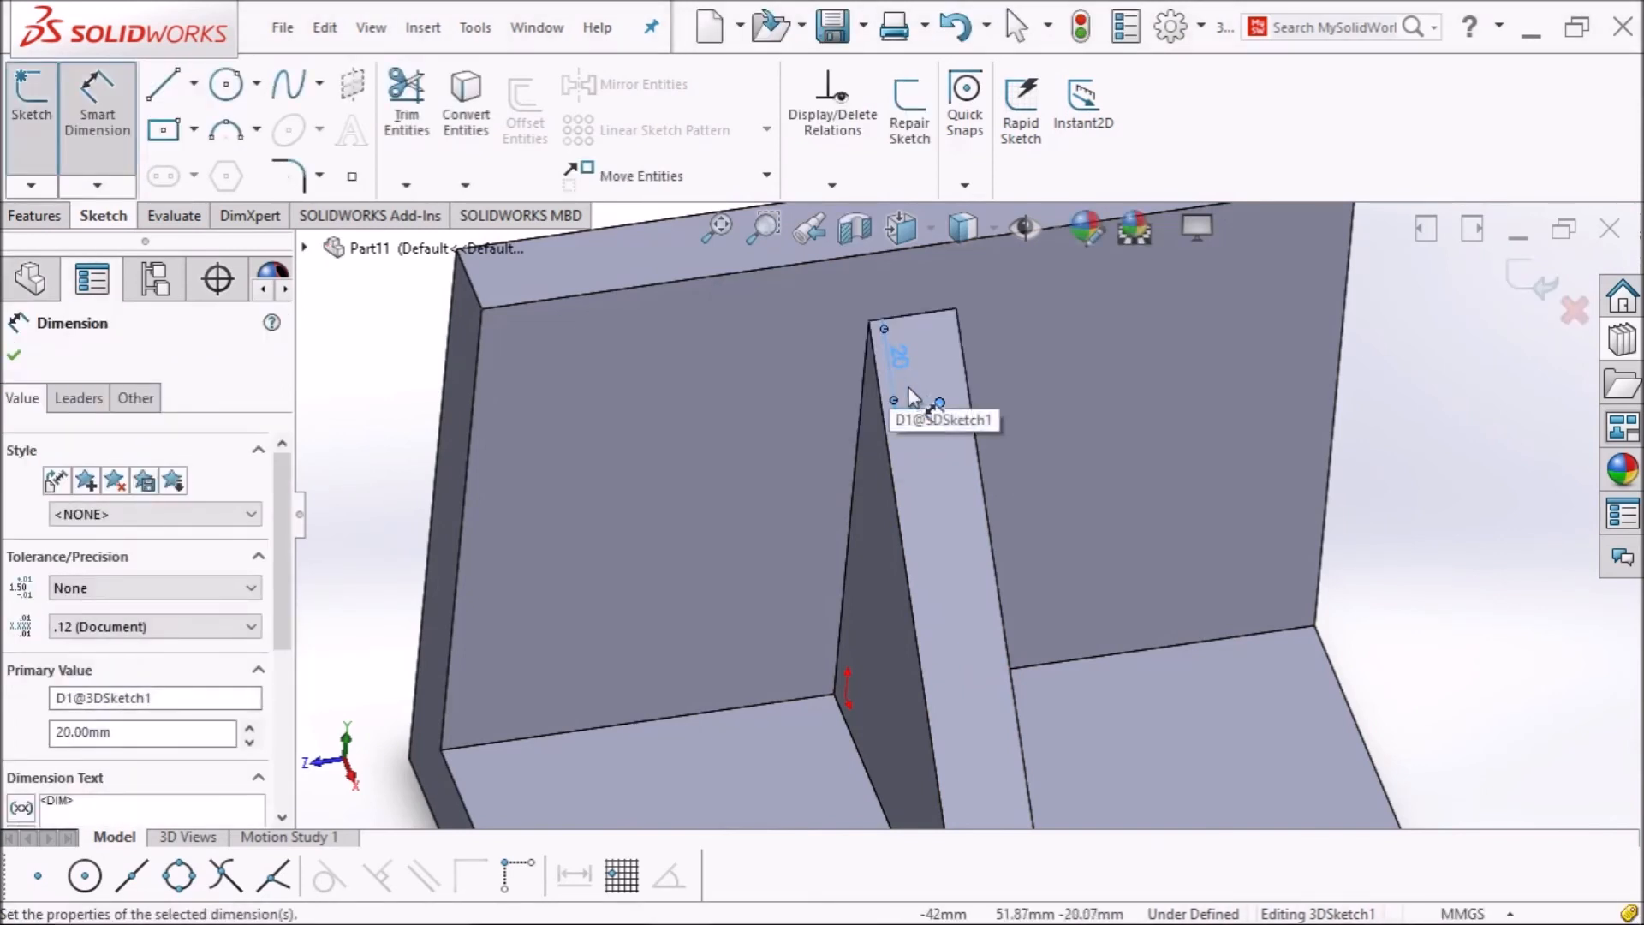
Dimension the upper hole point 10 mm from the long side edge of the rib's sloped face.
left_click(941, 401)
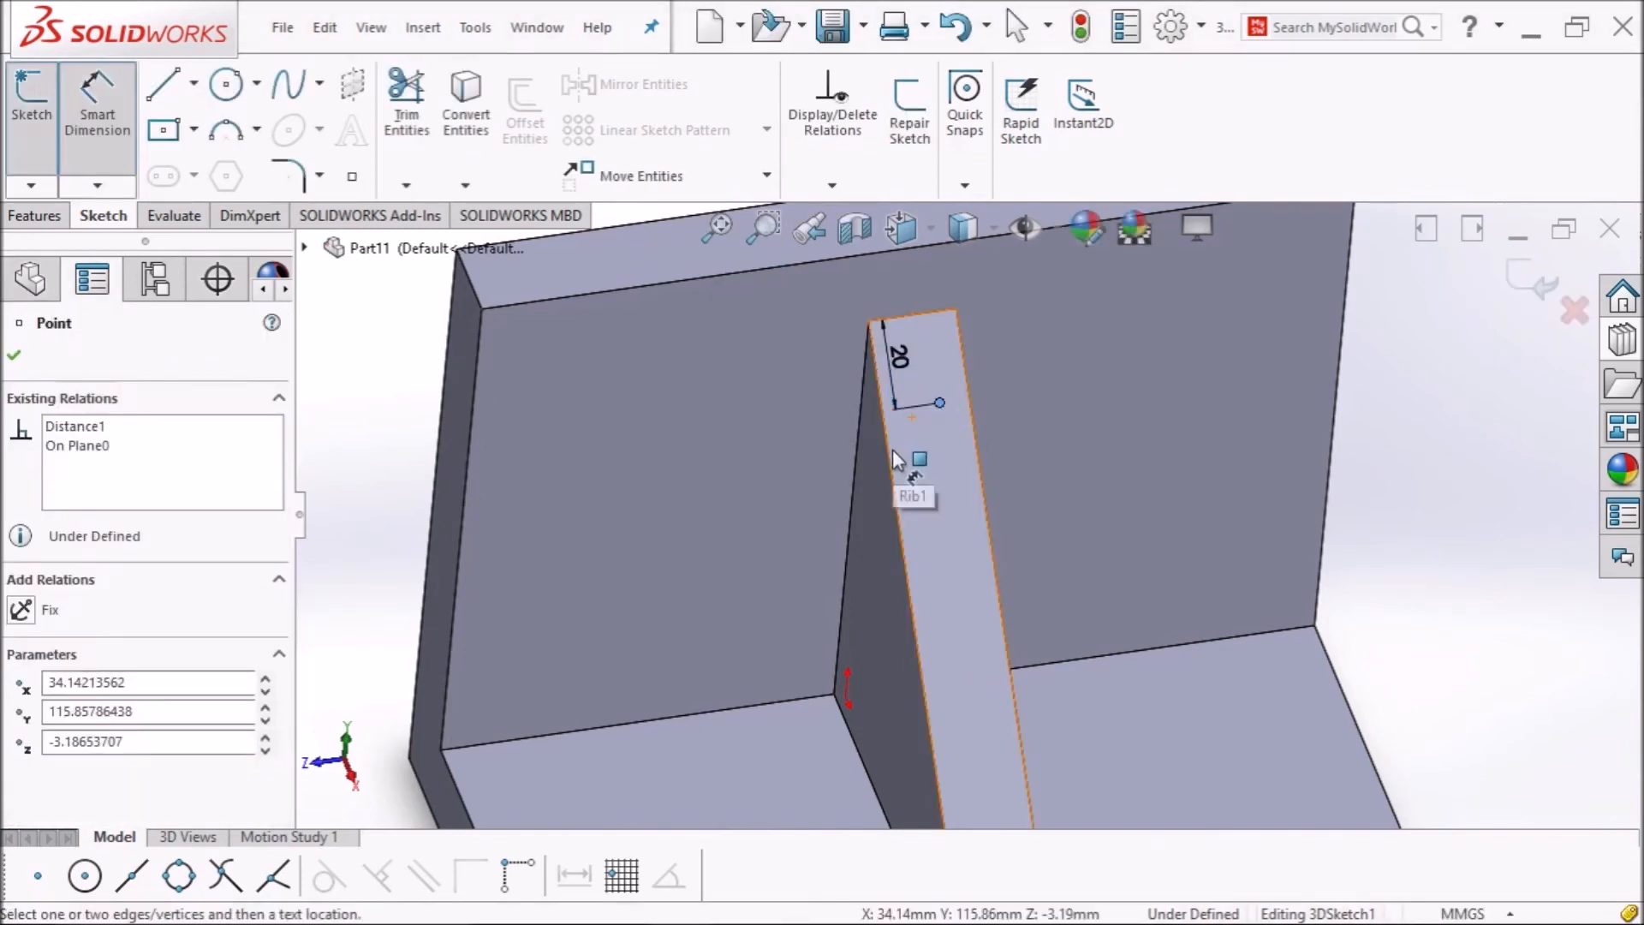
left_click(905, 470)
left_click(931, 476)
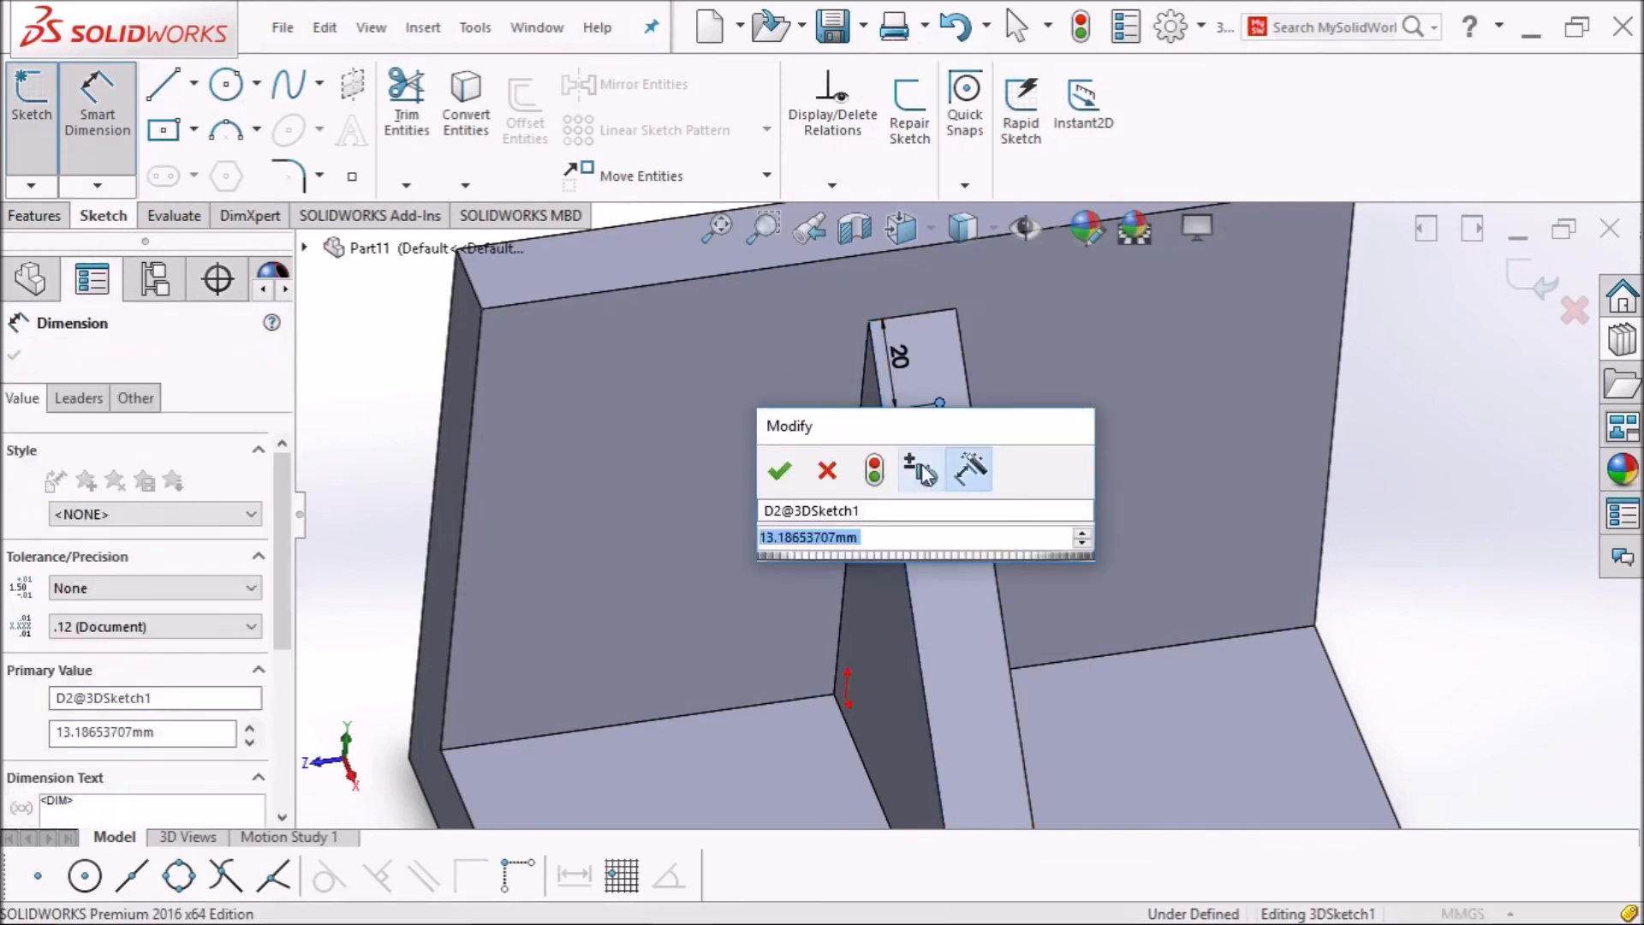
type("10")
key("Return")
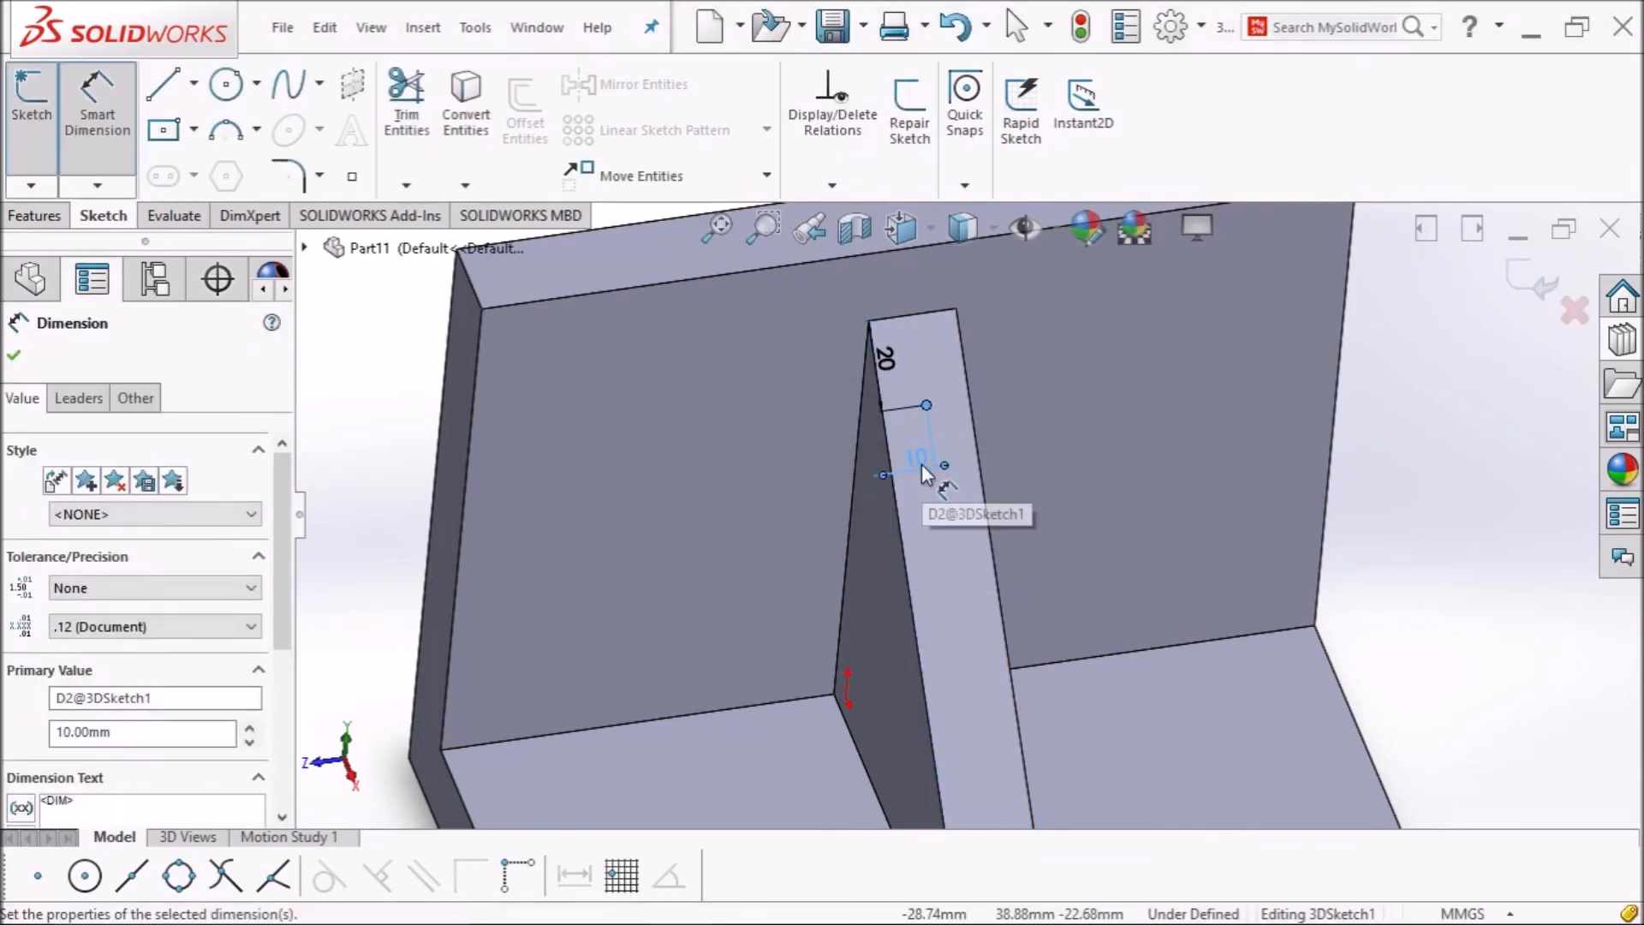
Dimension the lower hole point 20 mm from the bottom edge of the rib's sloped face.
scroll(922, 473, "up", 3)
scroll(1023, 738, "down", 5)
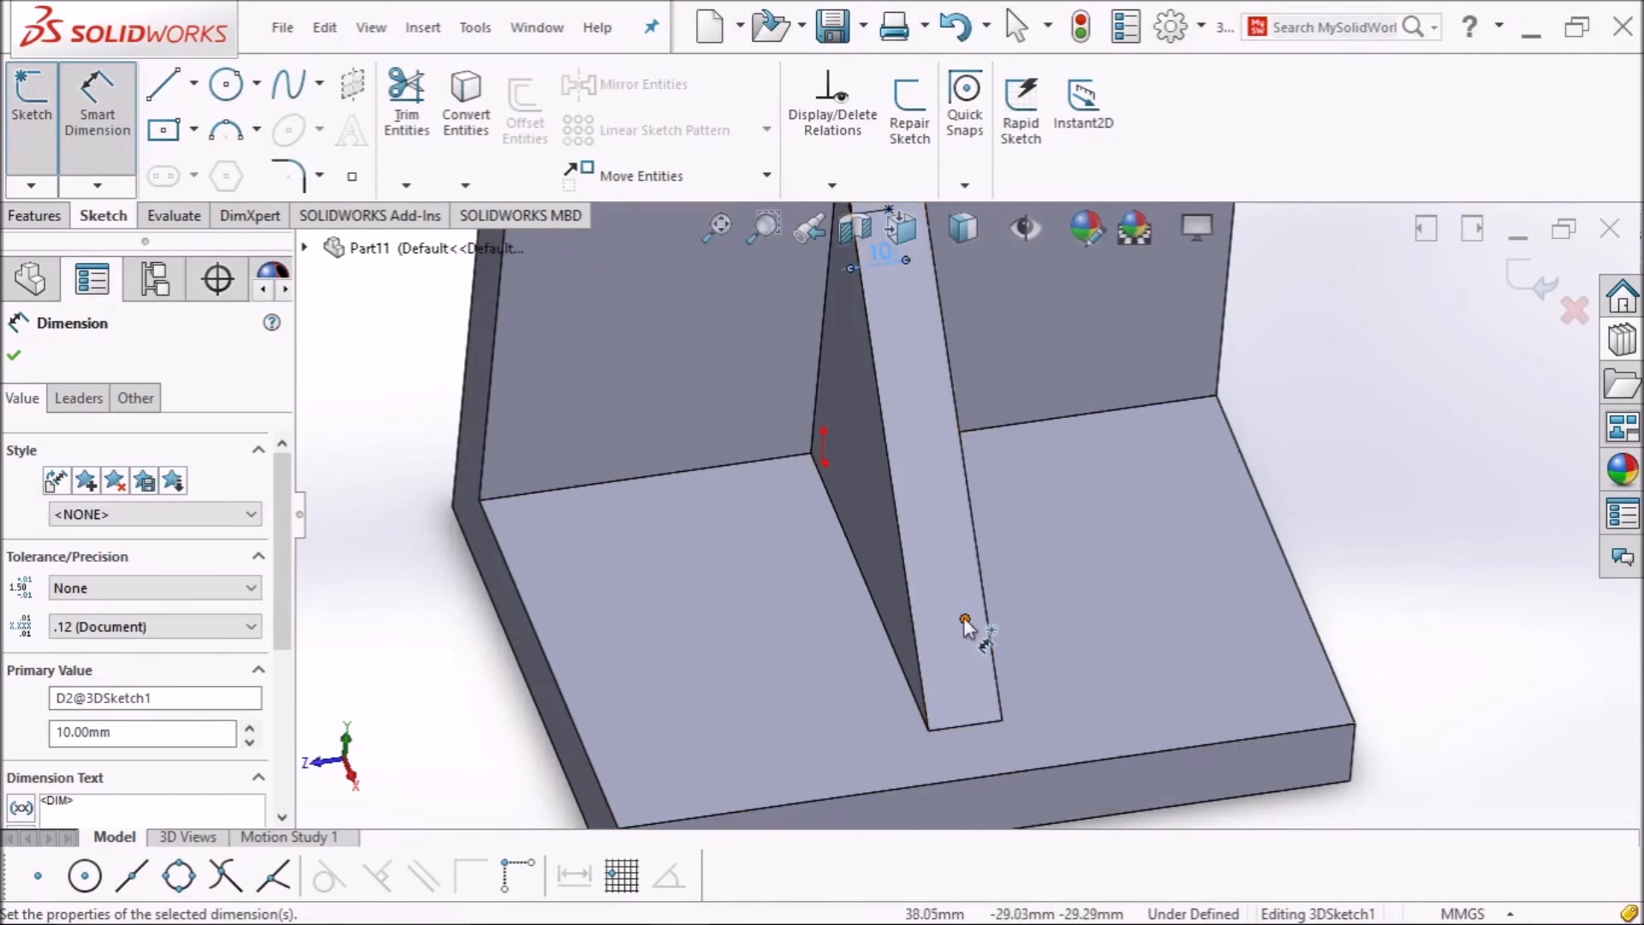
left_click(964, 620)
left_click(975, 723)
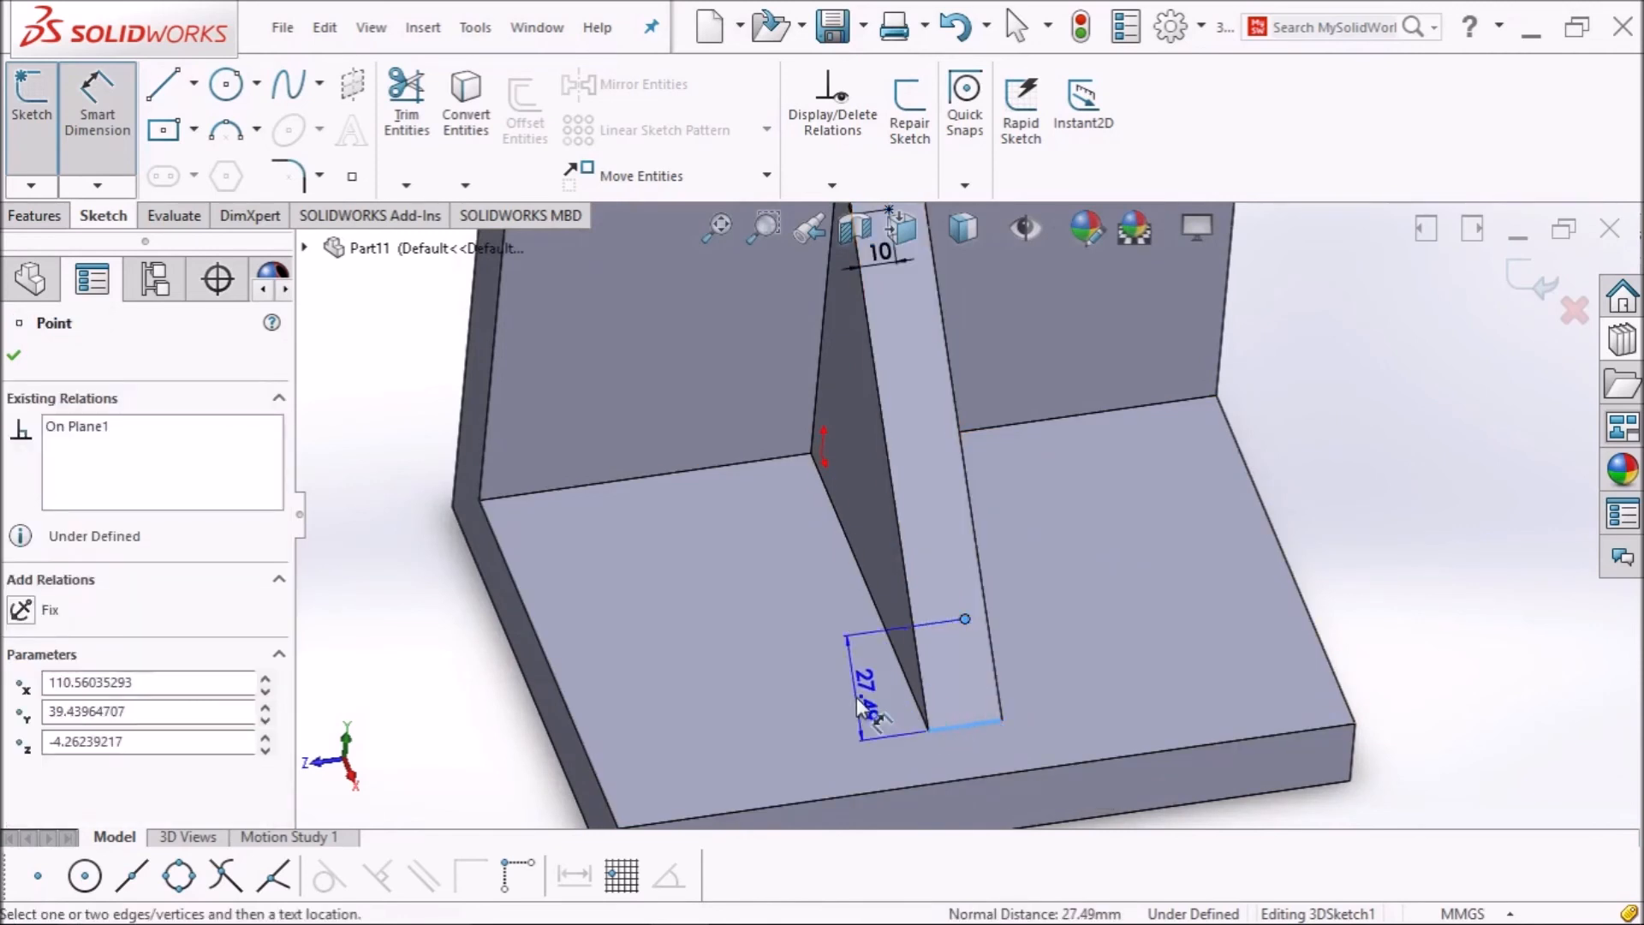
left_click(859, 707)
type("10")
key("Return")
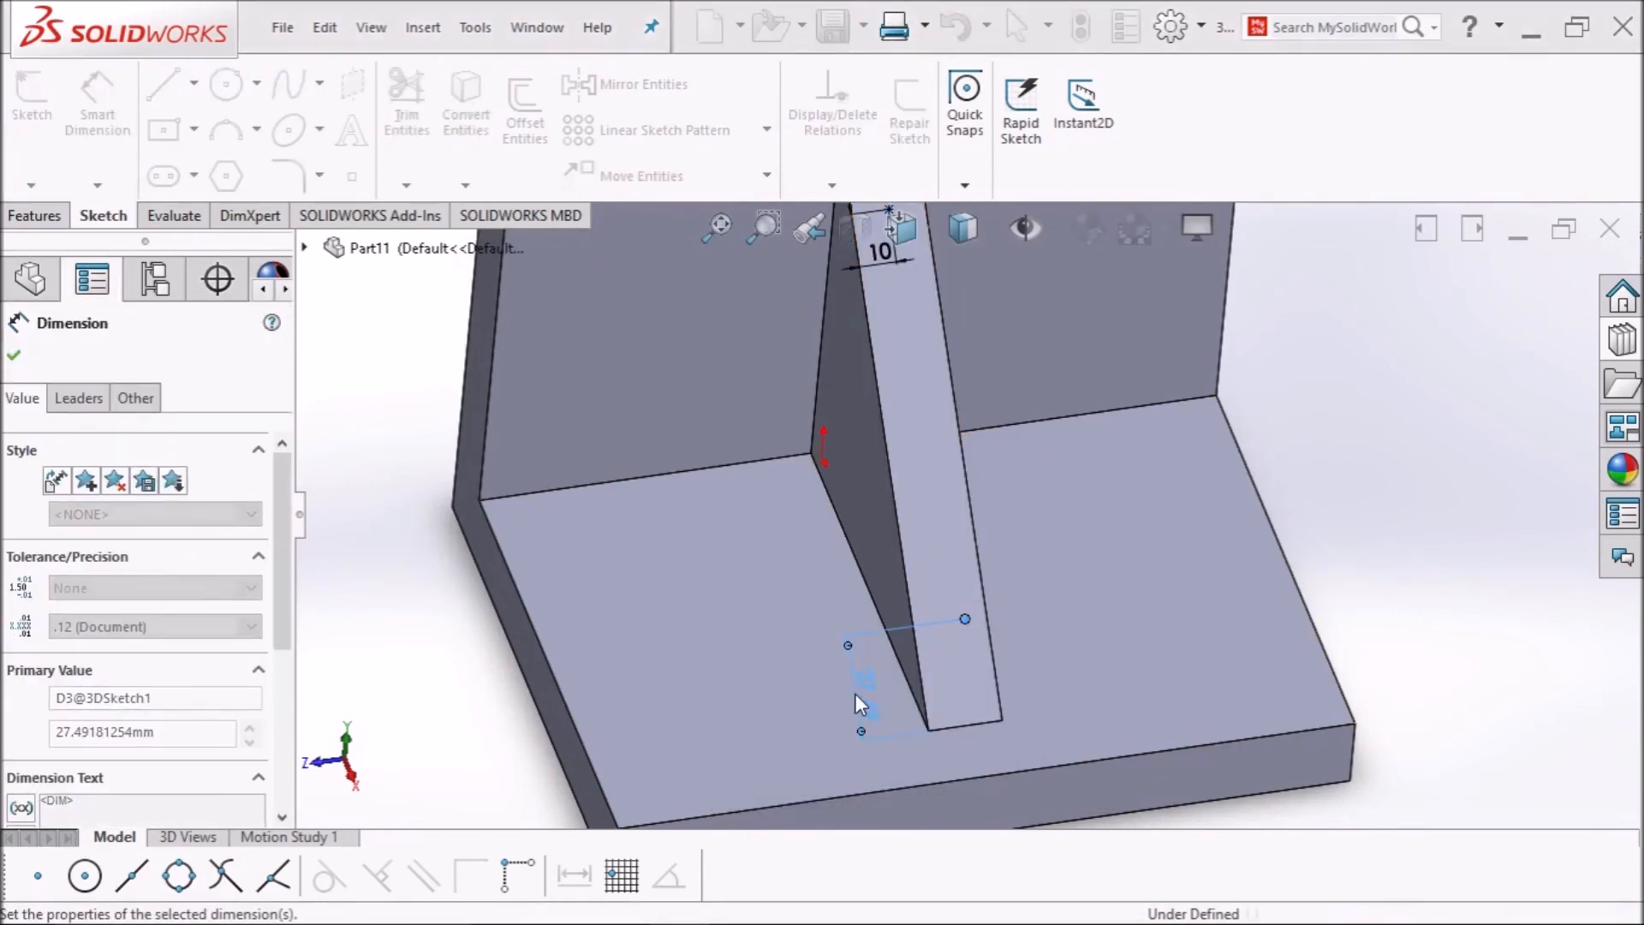
scroll(1002, 664, "down", 4)
left_click(932, 593)
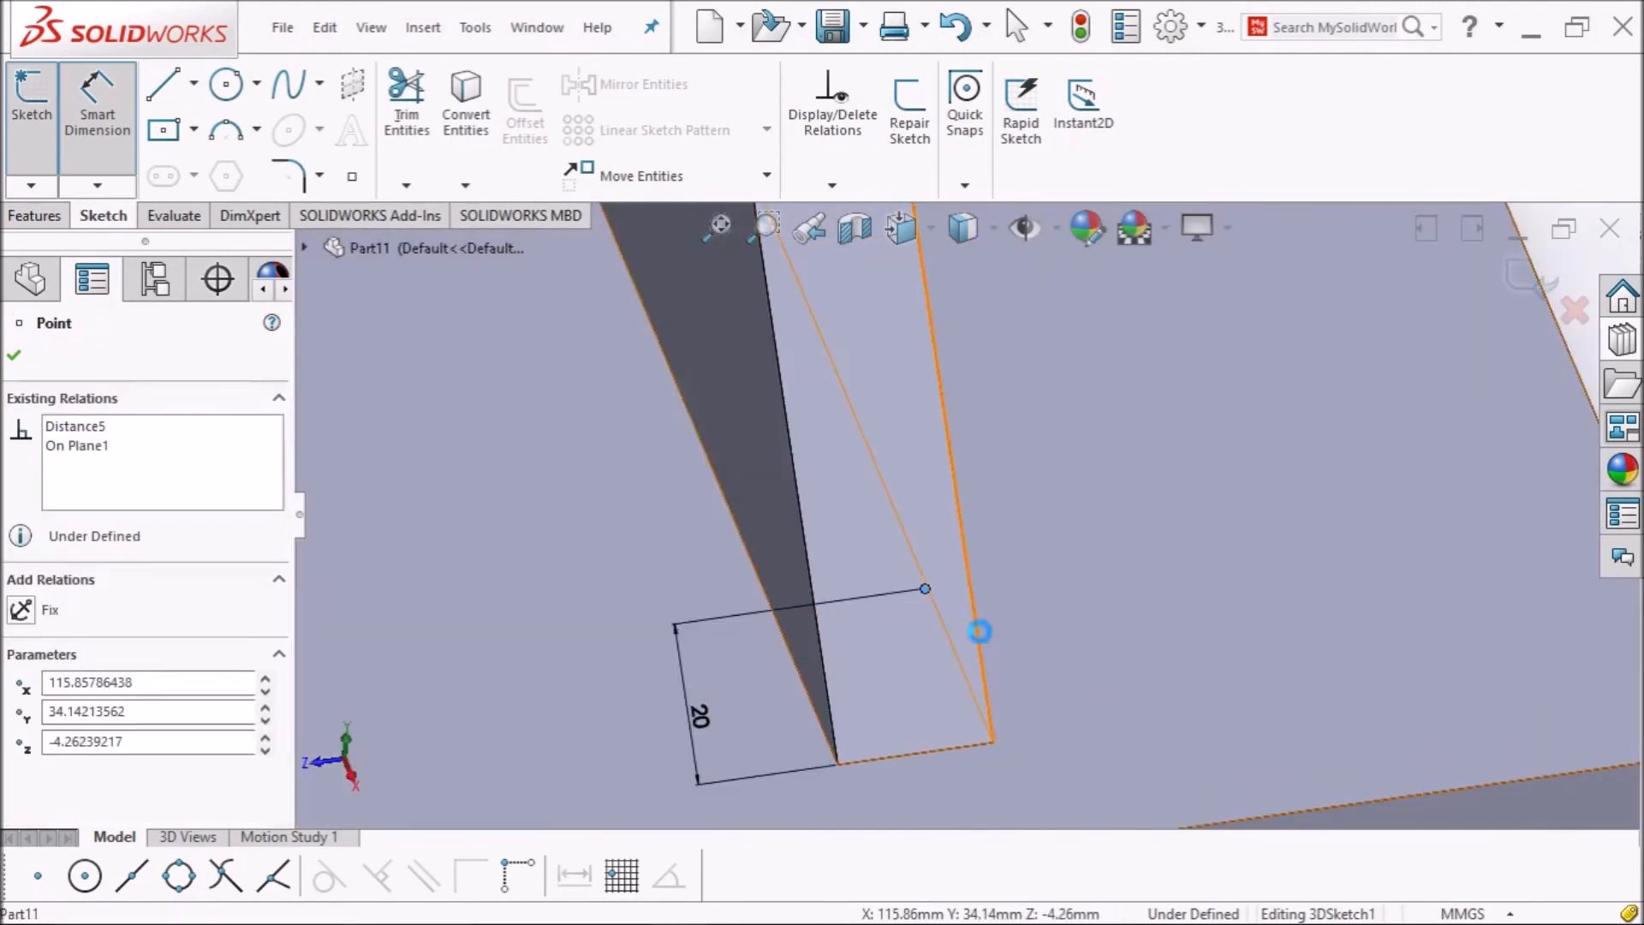
left_click(979, 632)
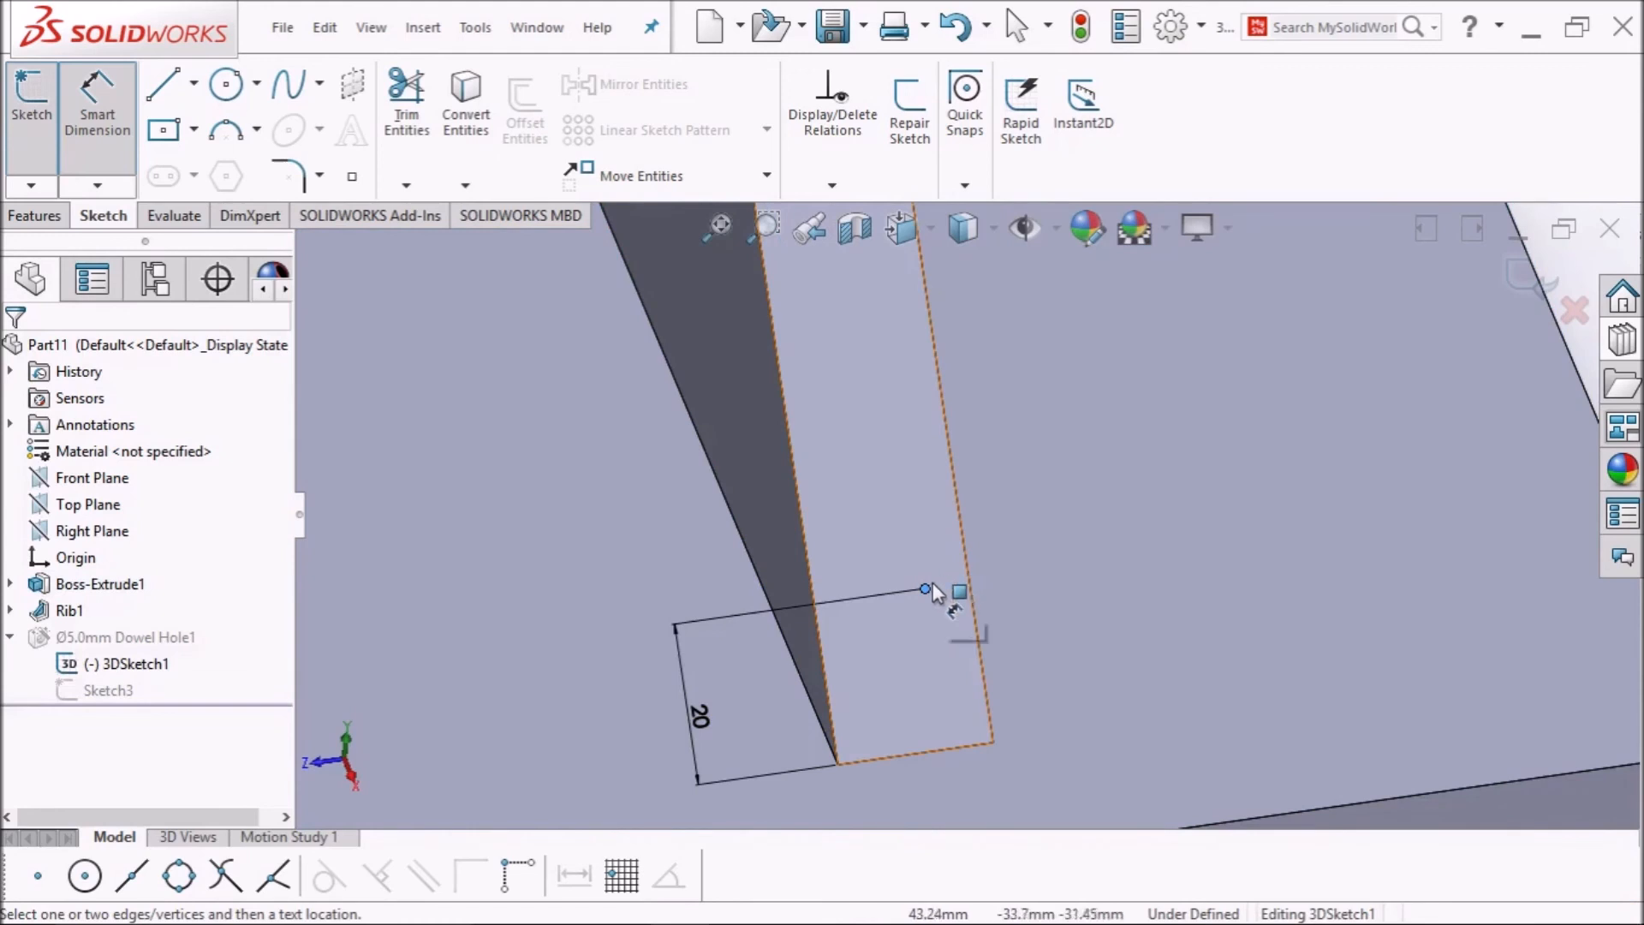
left_click(819, 632)
key("Escape")
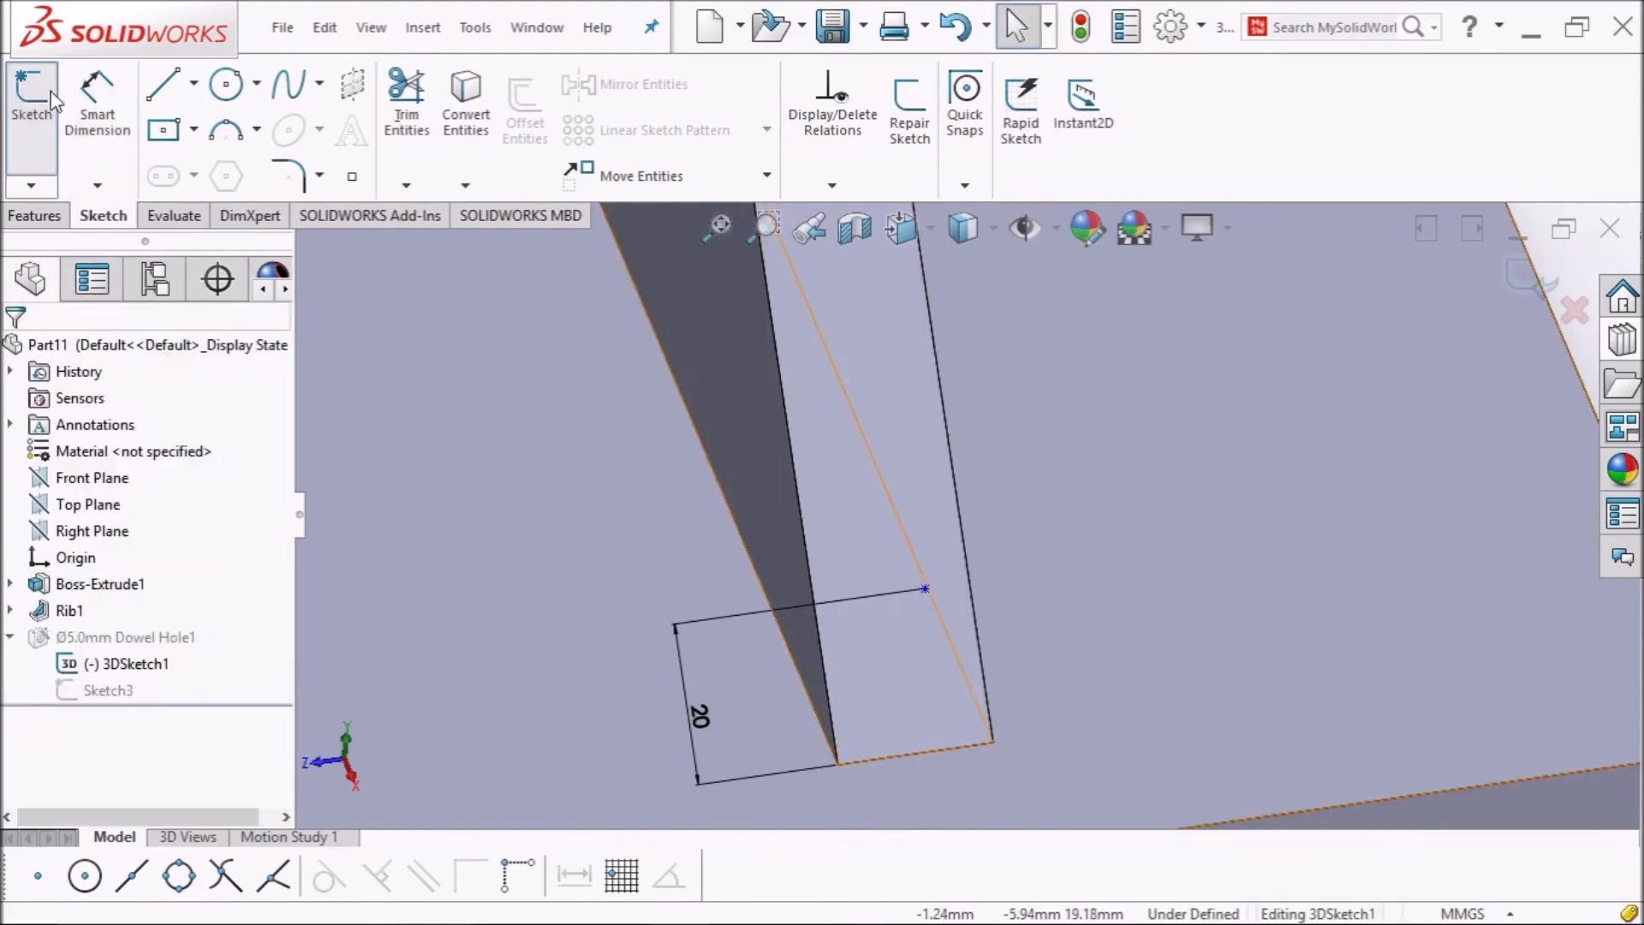
Dimension the lower hole point 10 mm from the long side edge of the rib's sloped face.
left_click(925, 588)
left_click(821, 651)
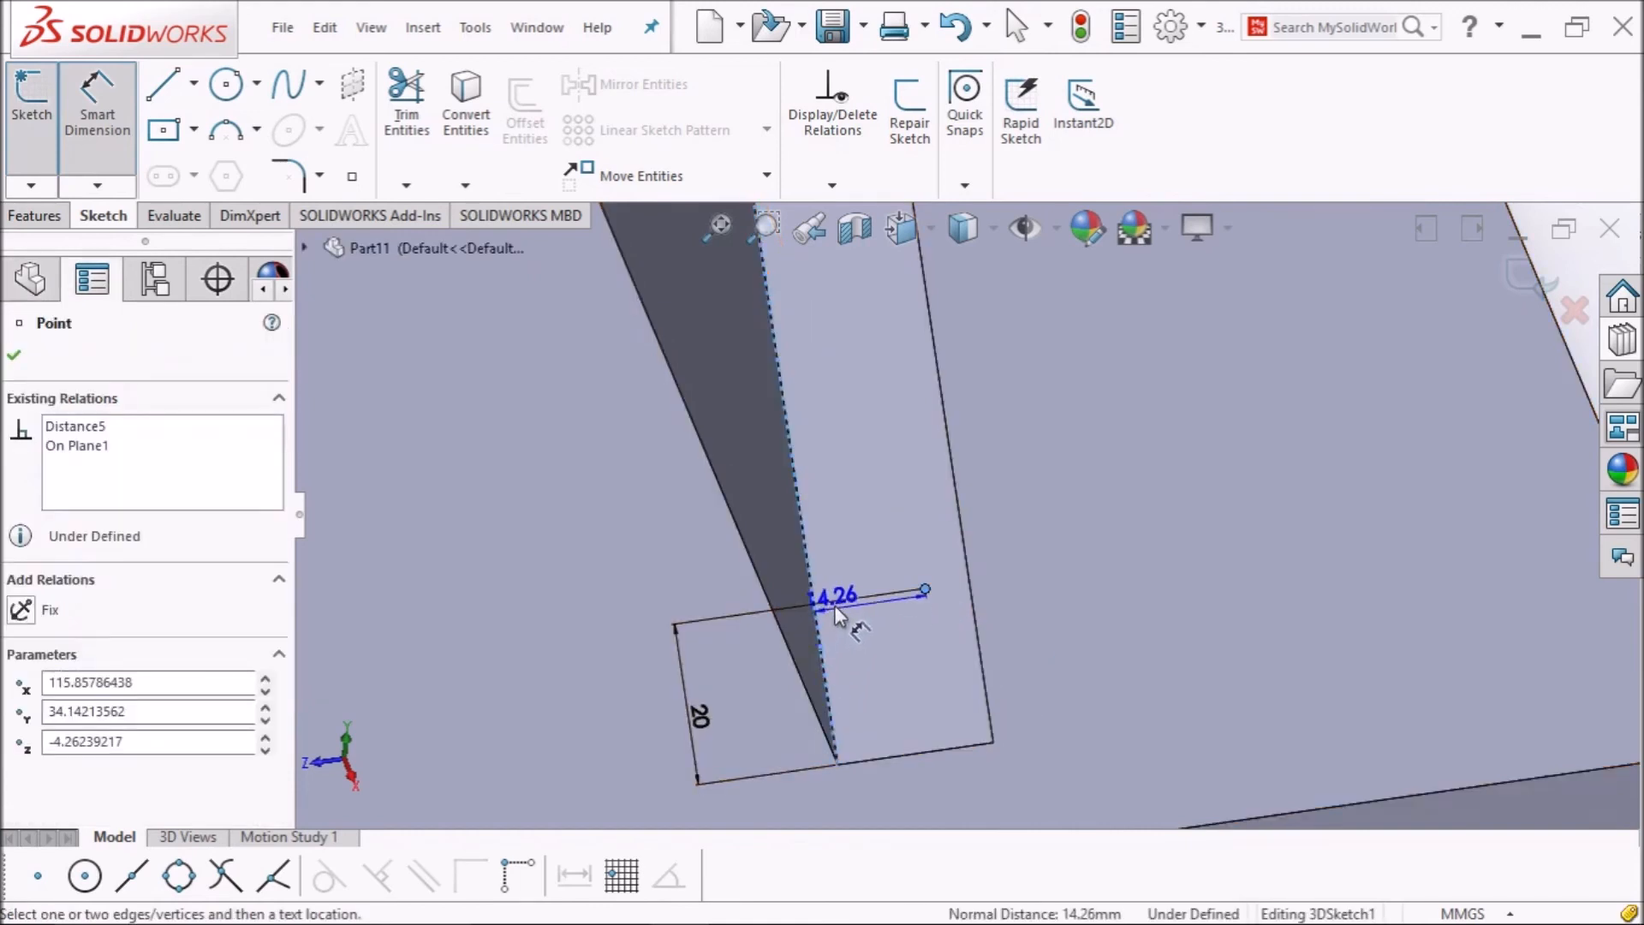
left_click(846, 557)
type("10")
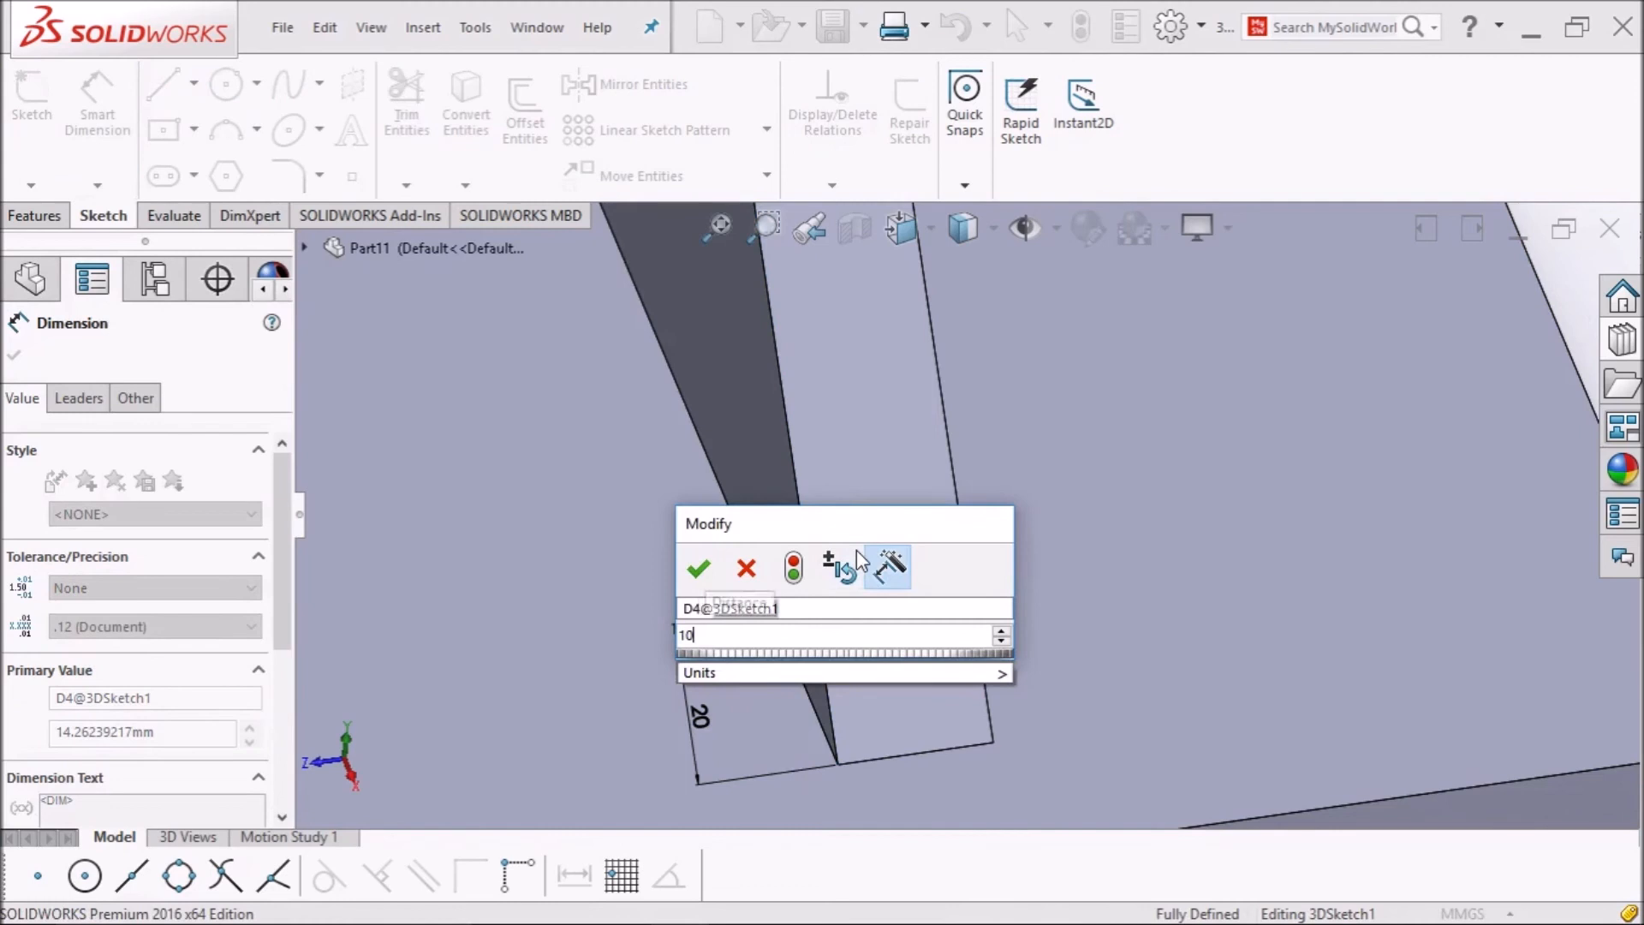
key("Return")
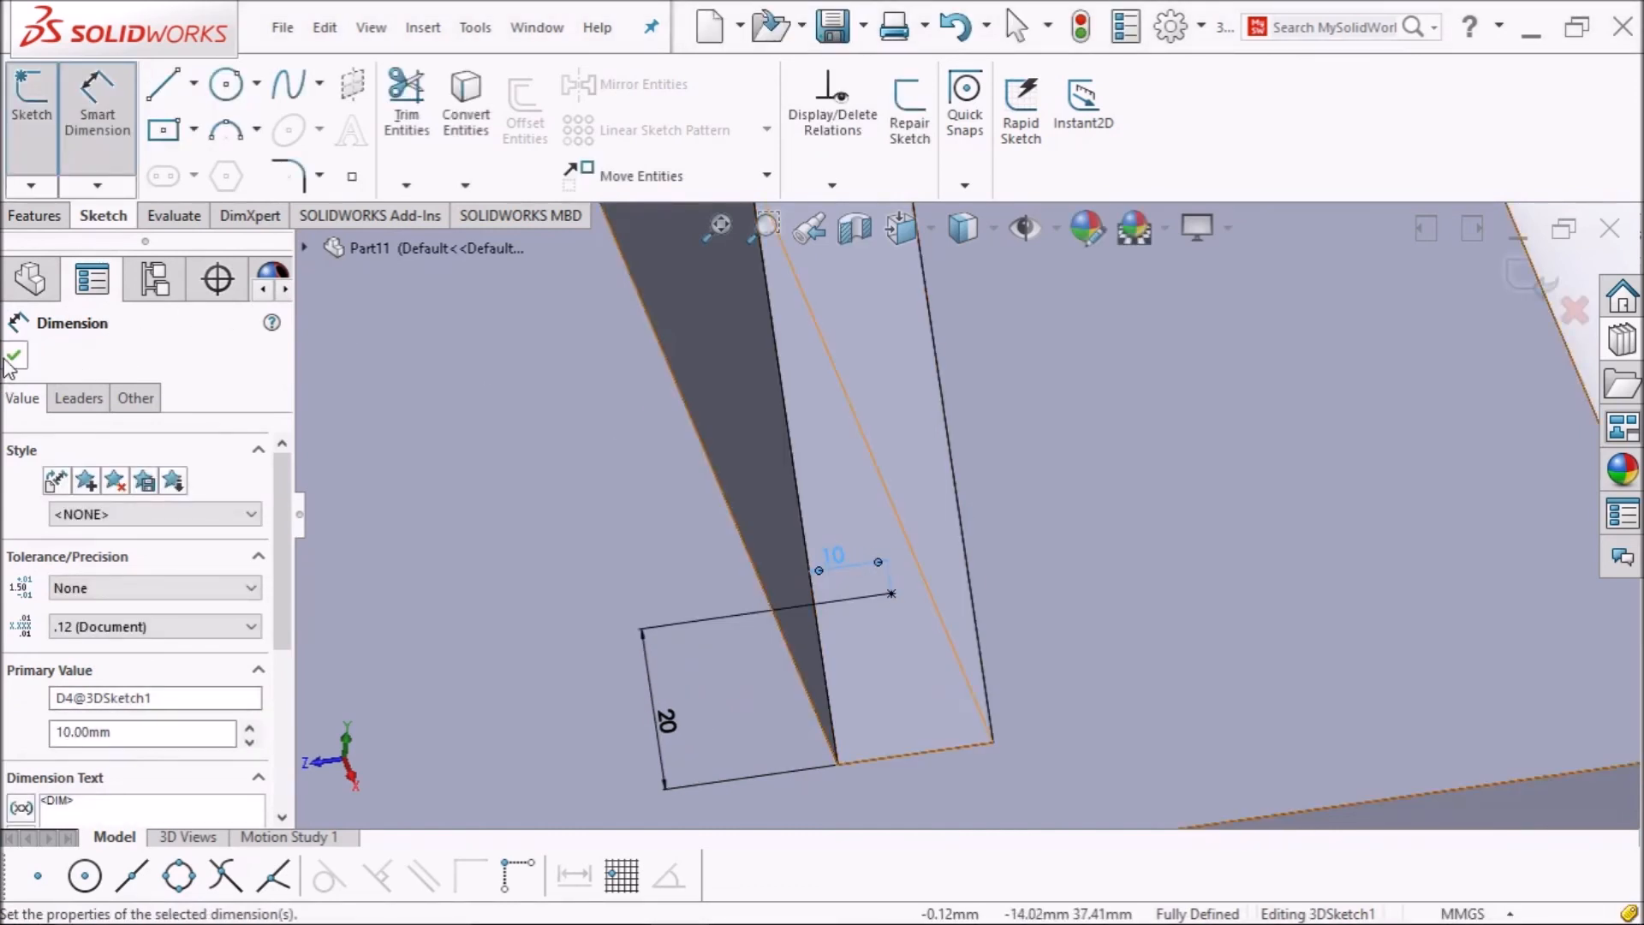
left_click(14, 354)
Exit the 3D position sketch to rebuild both dowel holes at their dimensioned positions.
middle_click_drag(547, 526, 664, 524, "ctrl")
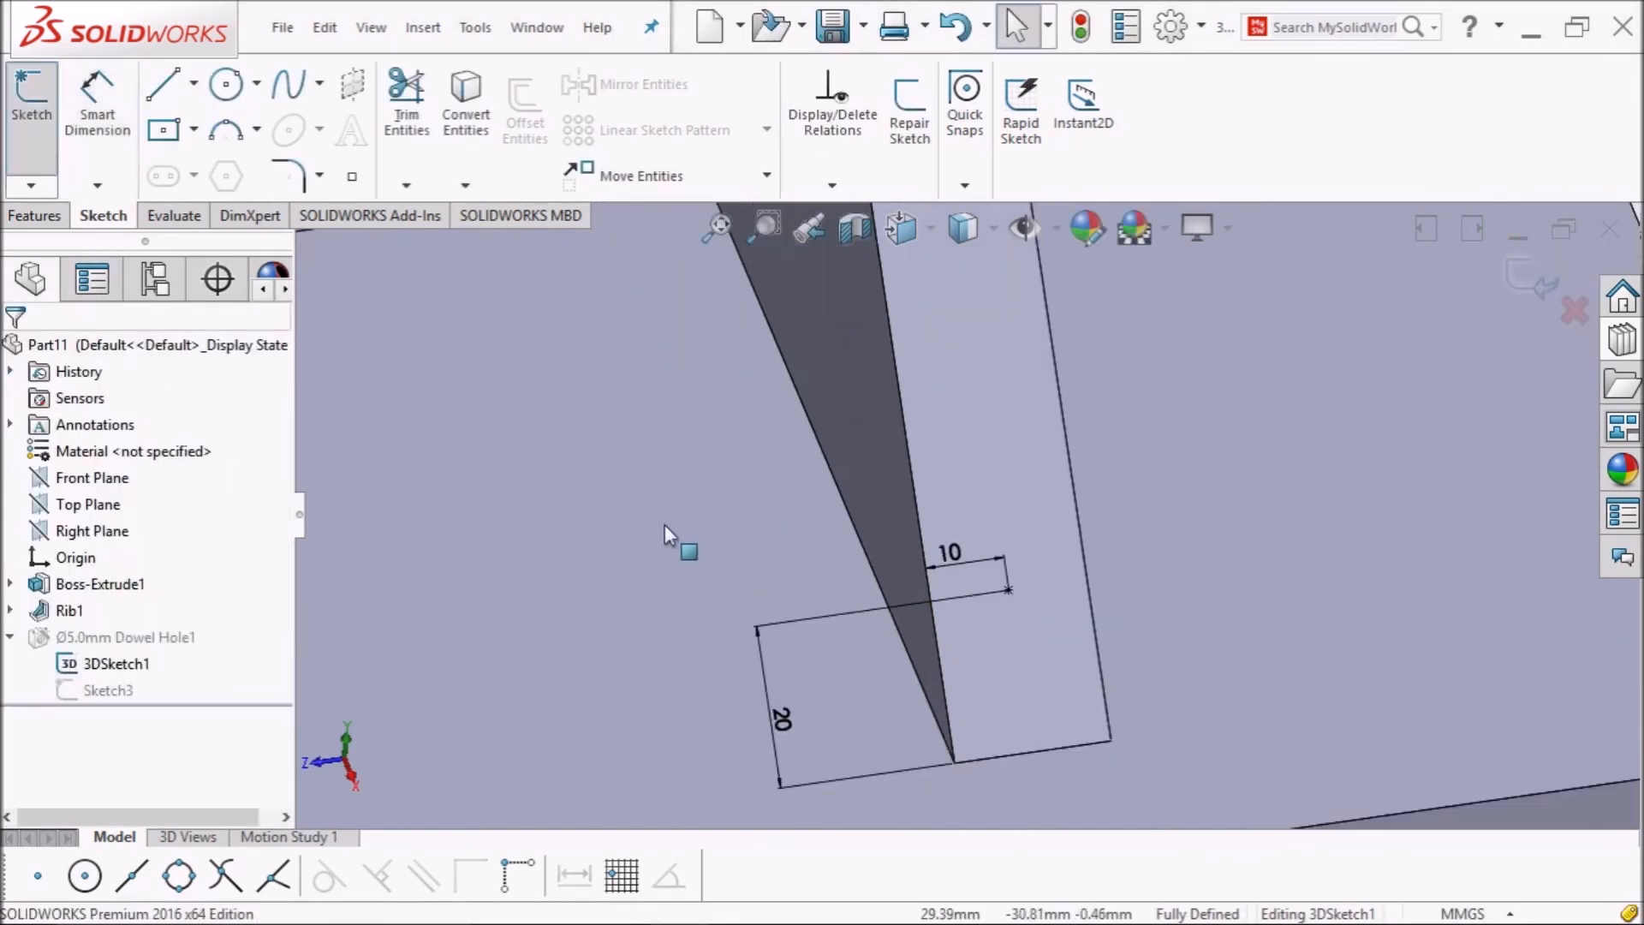
left_click(716, 229)
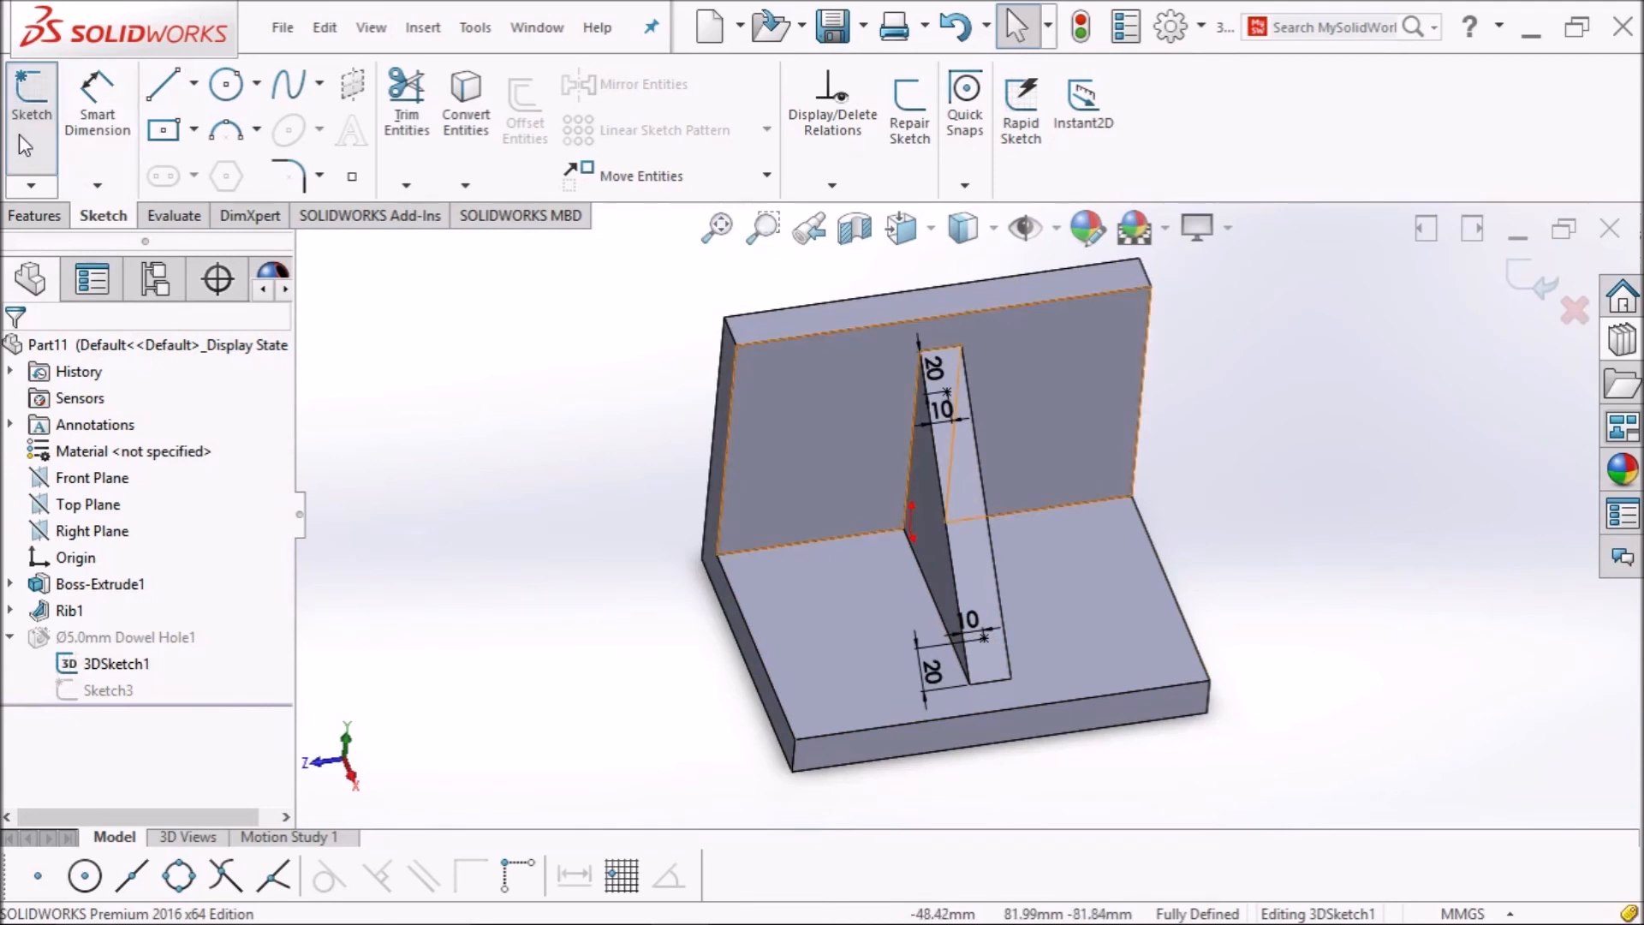
left_click(29, 219)
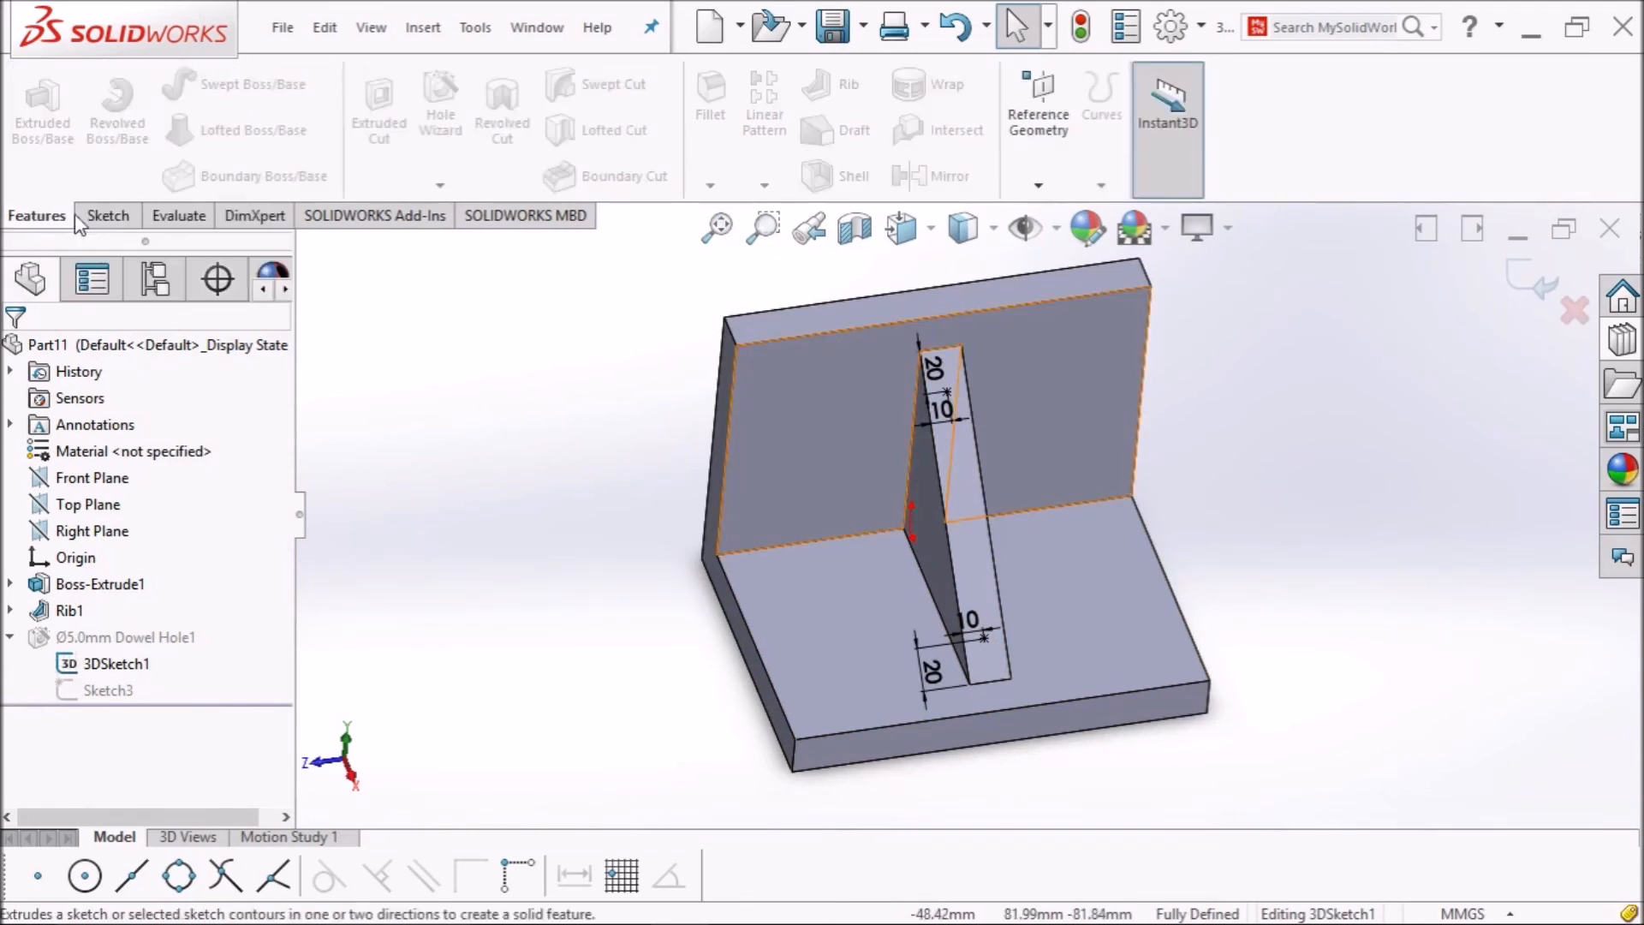
left_click(108, 216)
left_click(31, 185)
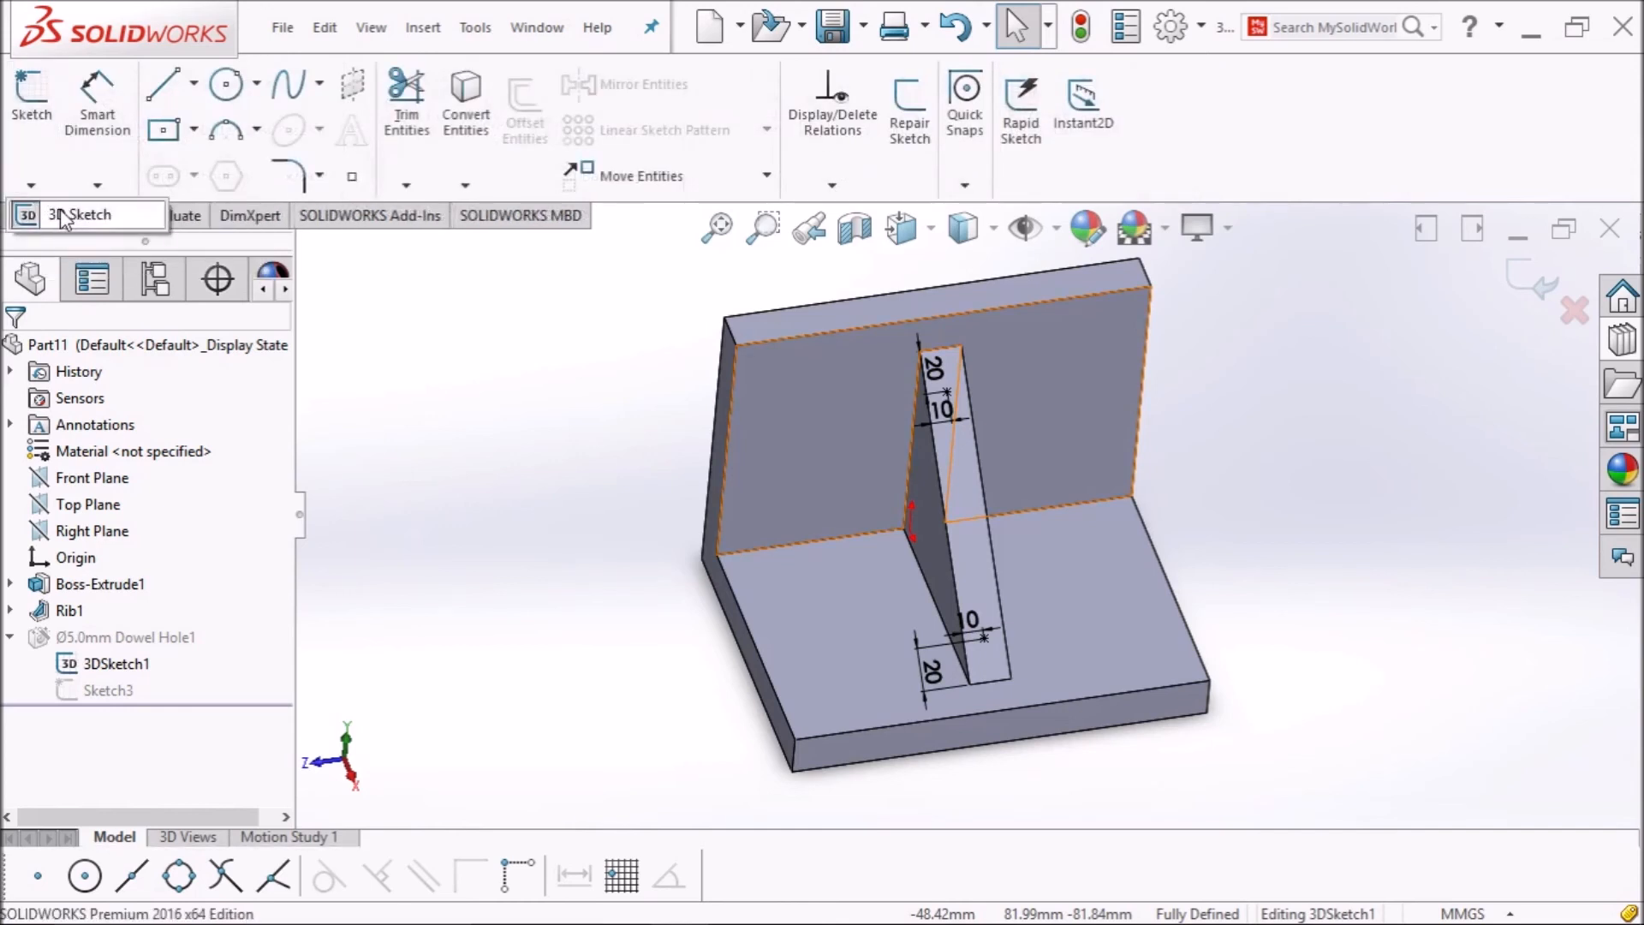
left_click(65, 220)
middle_click_drag(1075, 404, 897, 358)
scroll(942, 392, "down", 5)
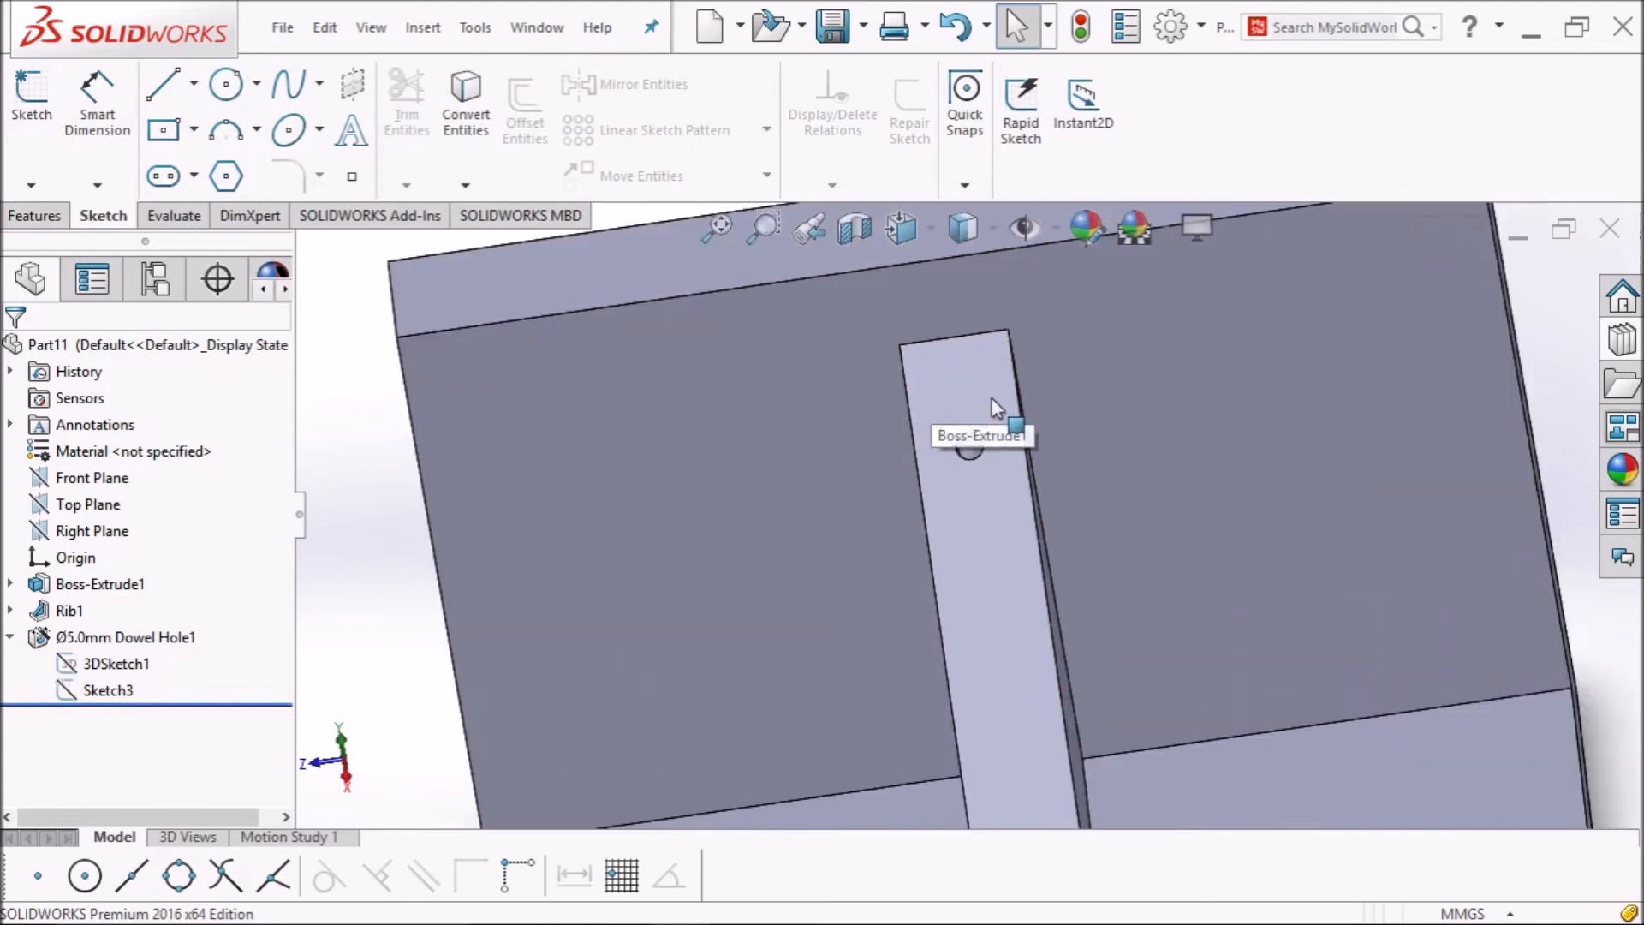
scroll(968, 467, "up", 2)
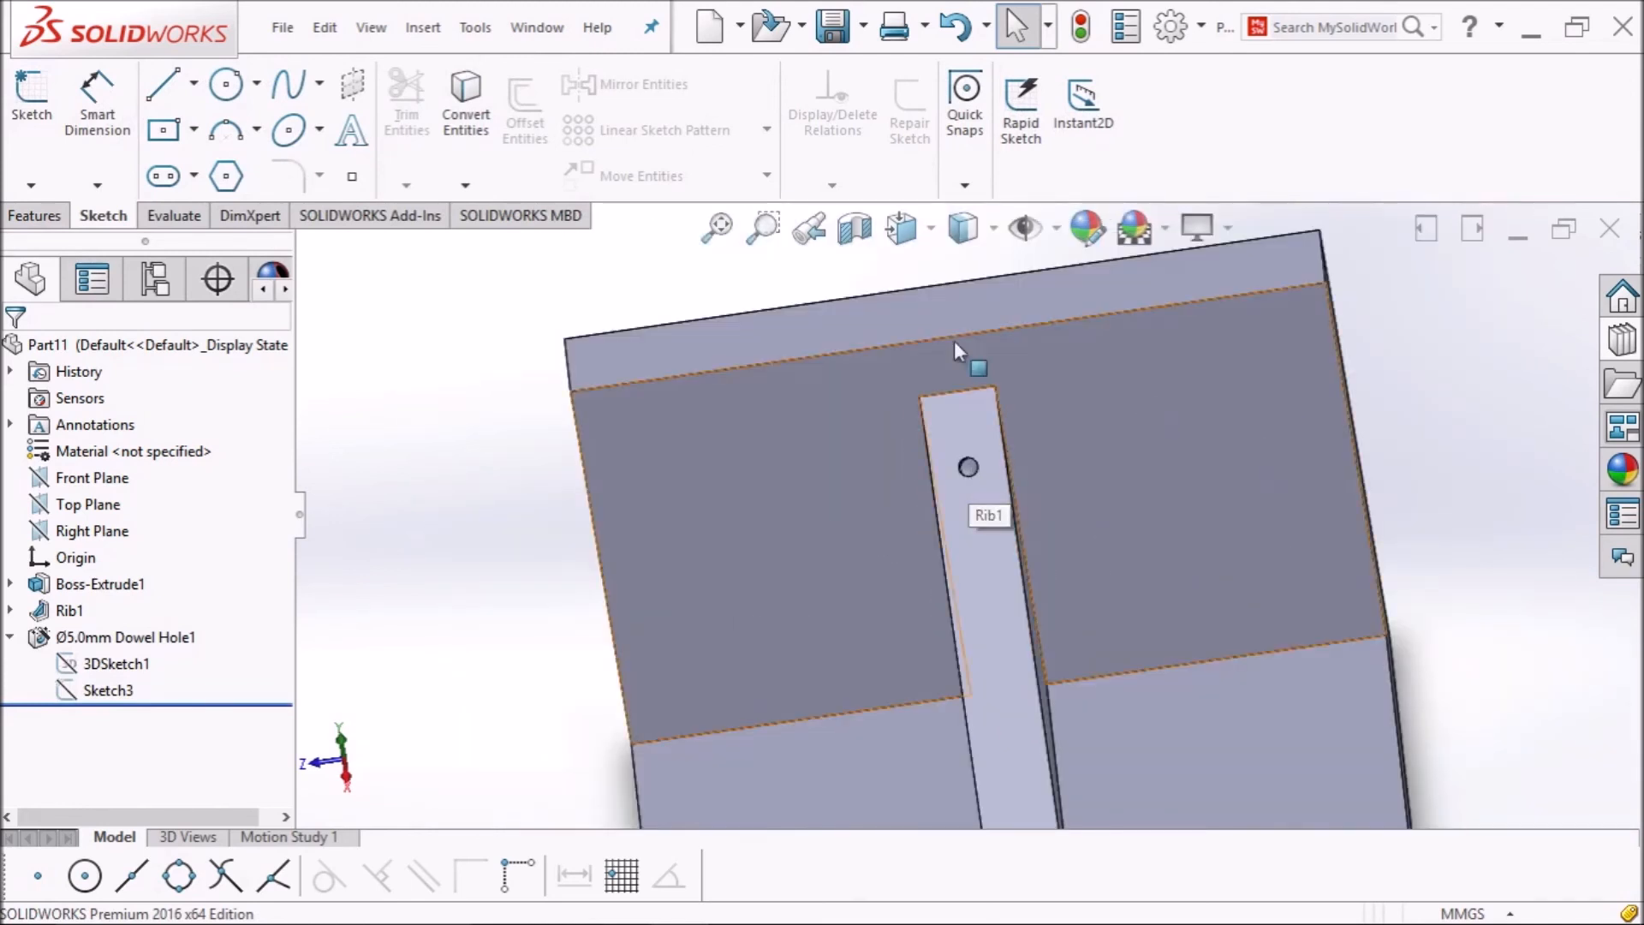
left_click(709, 233)
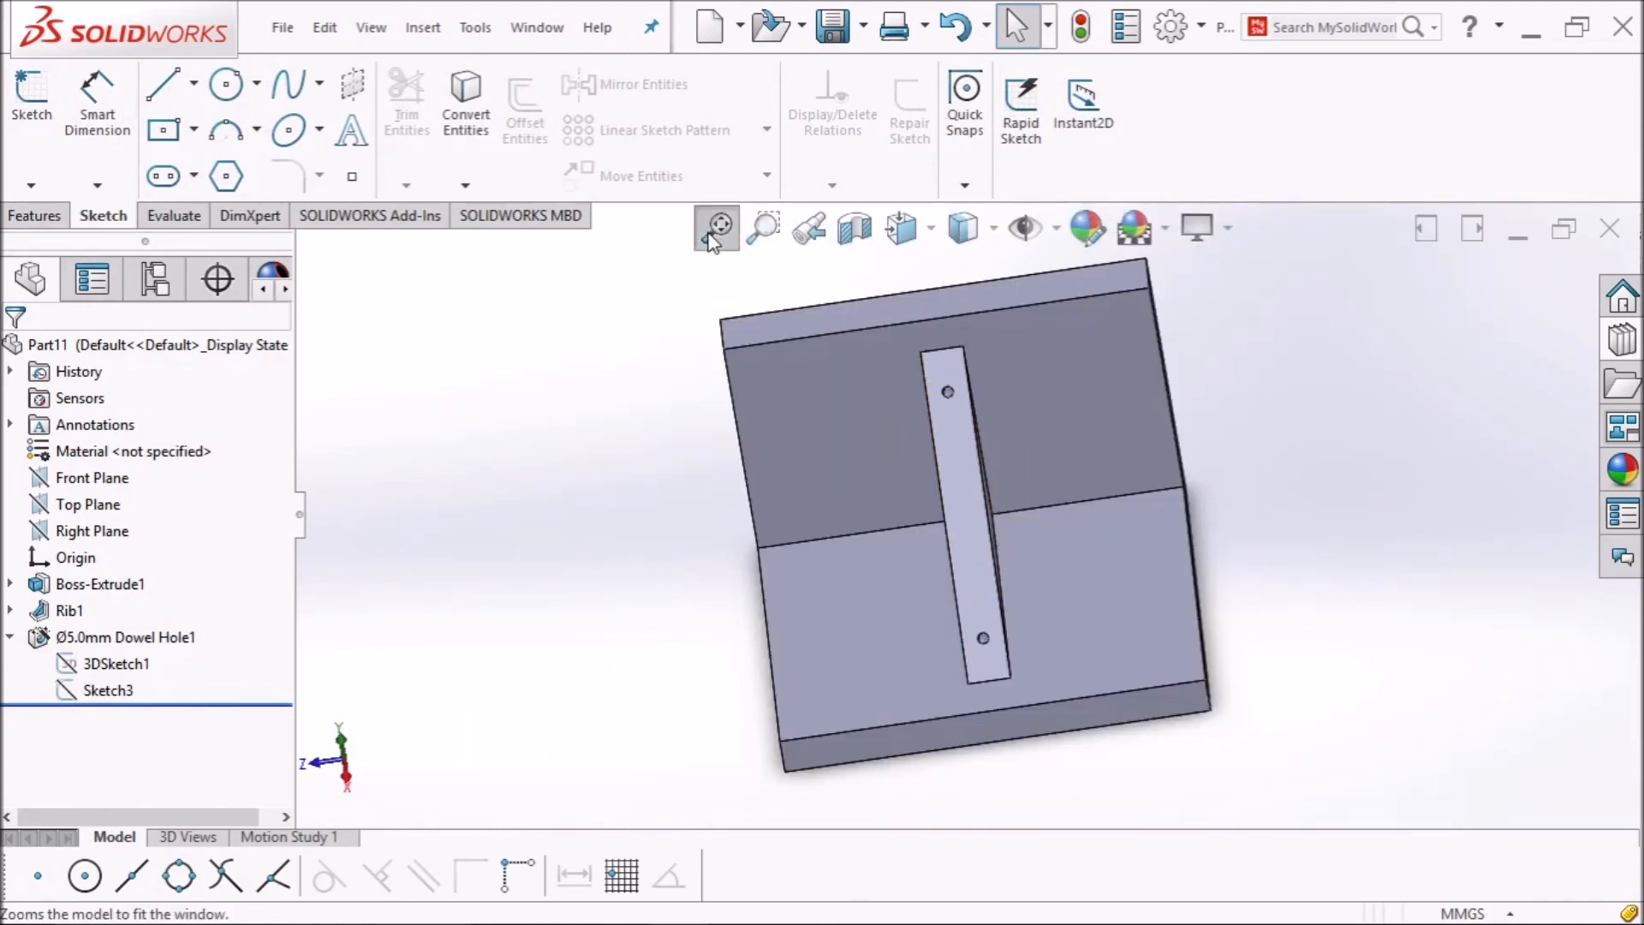
Open the dowel hole's profile sketch, examine its diameter and tip angle dimensions, and exit the sketch.
left_click(103, 690)
left_click(120, 639)
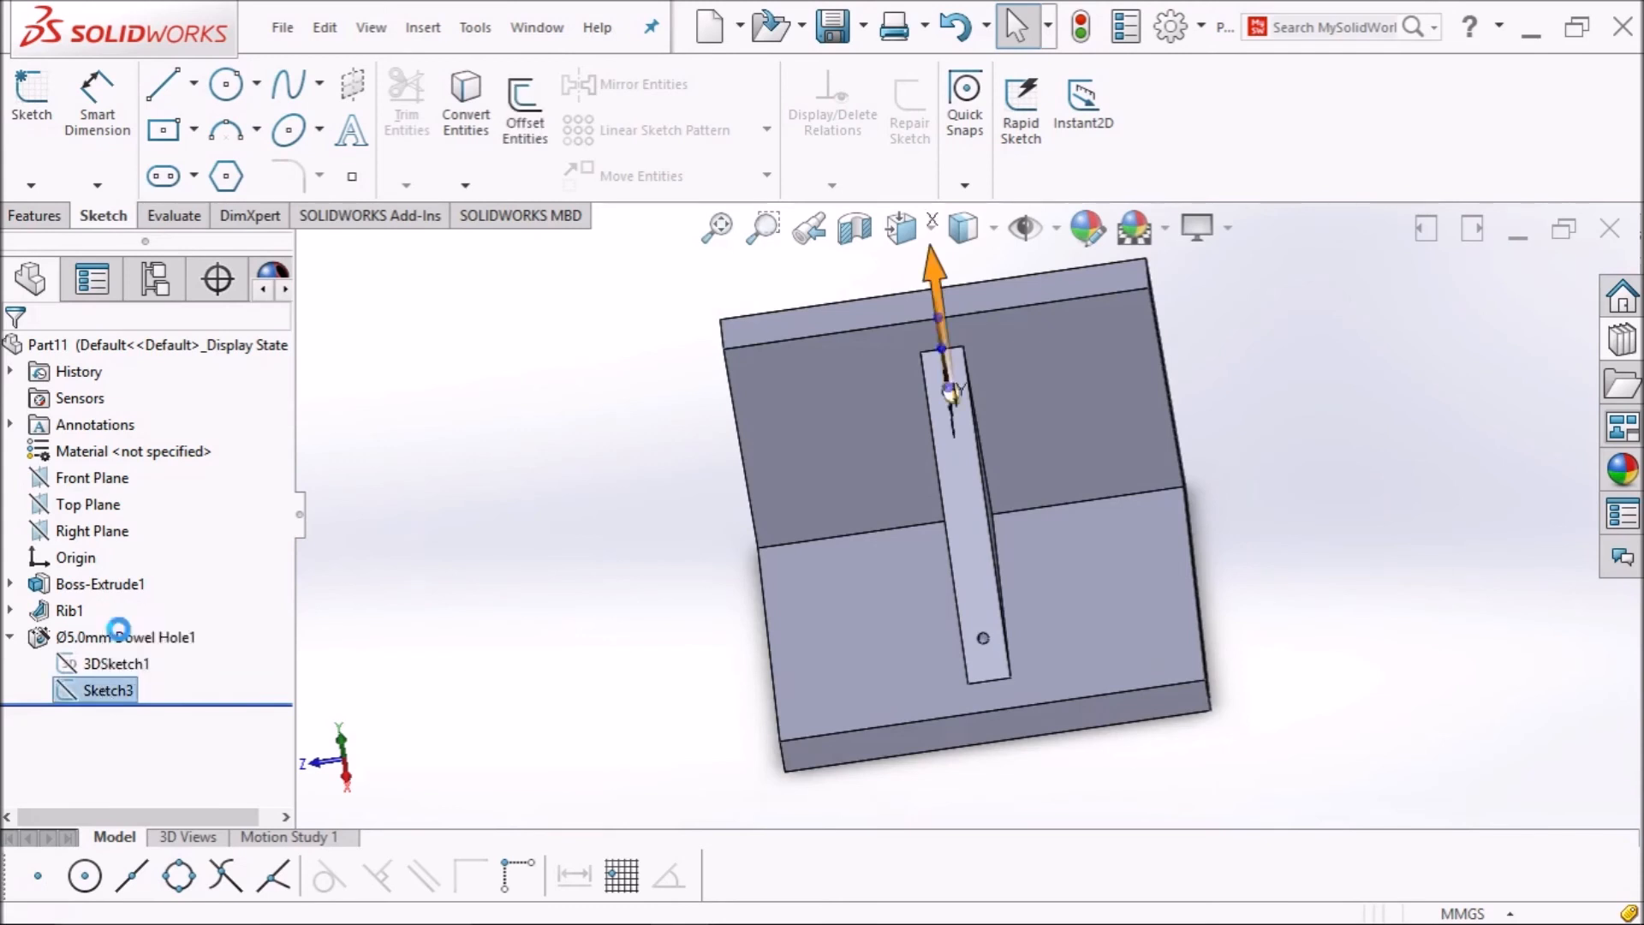
middle_click_drag(767, 596, 919, 530)
scroll(957, 351, "down", 10)
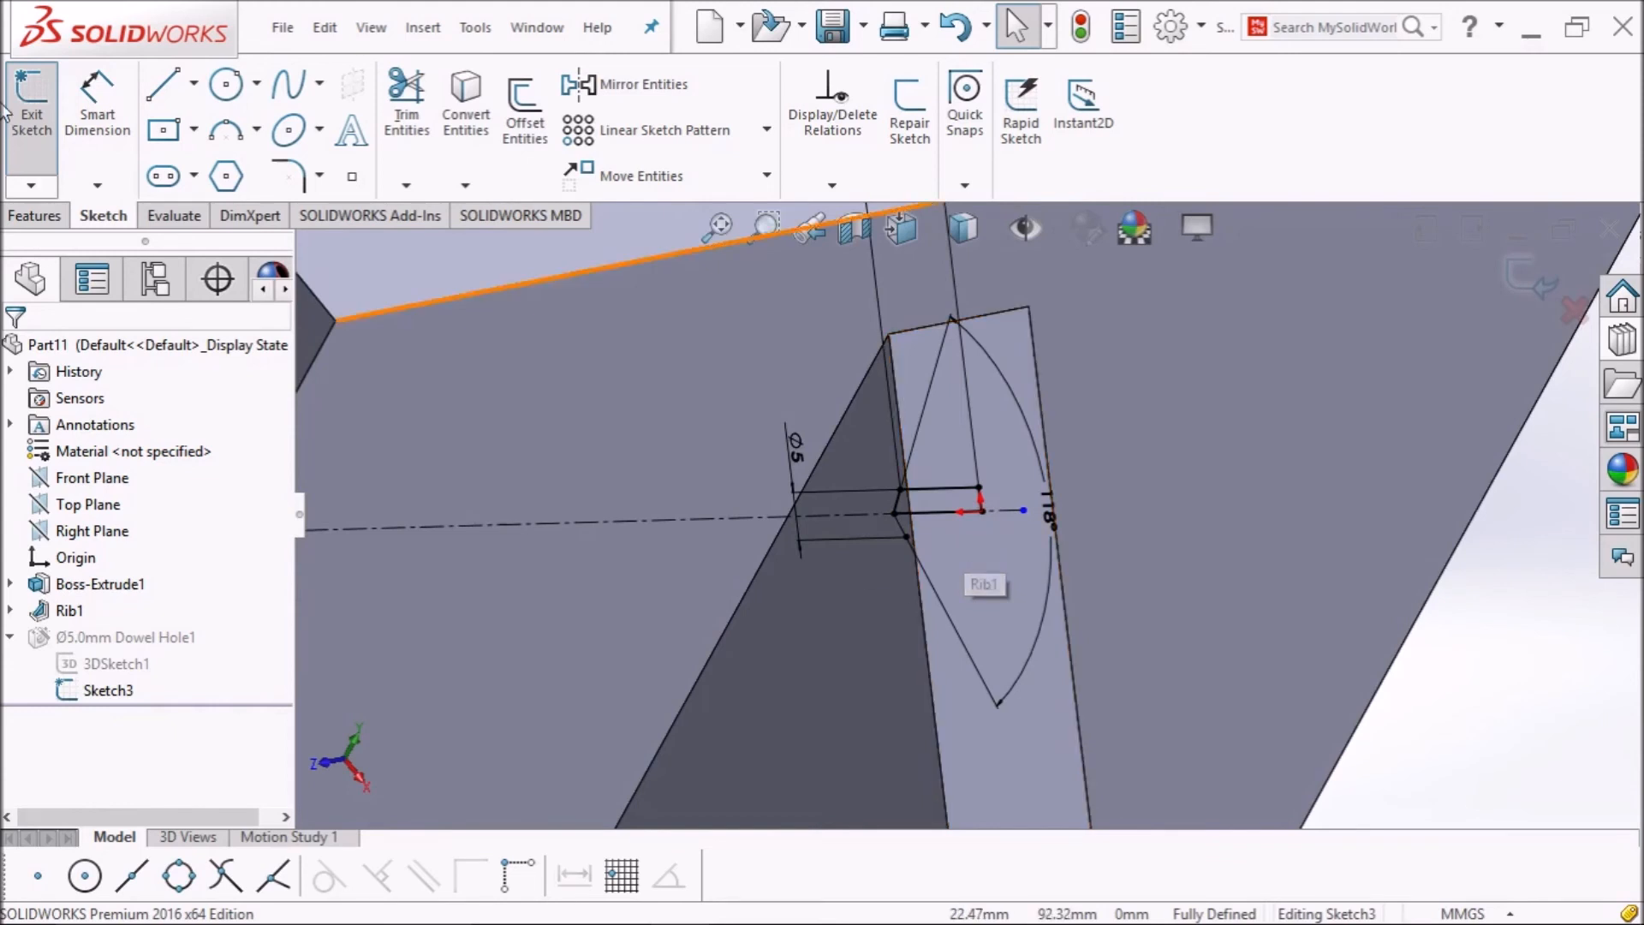
left_click(31, 99)
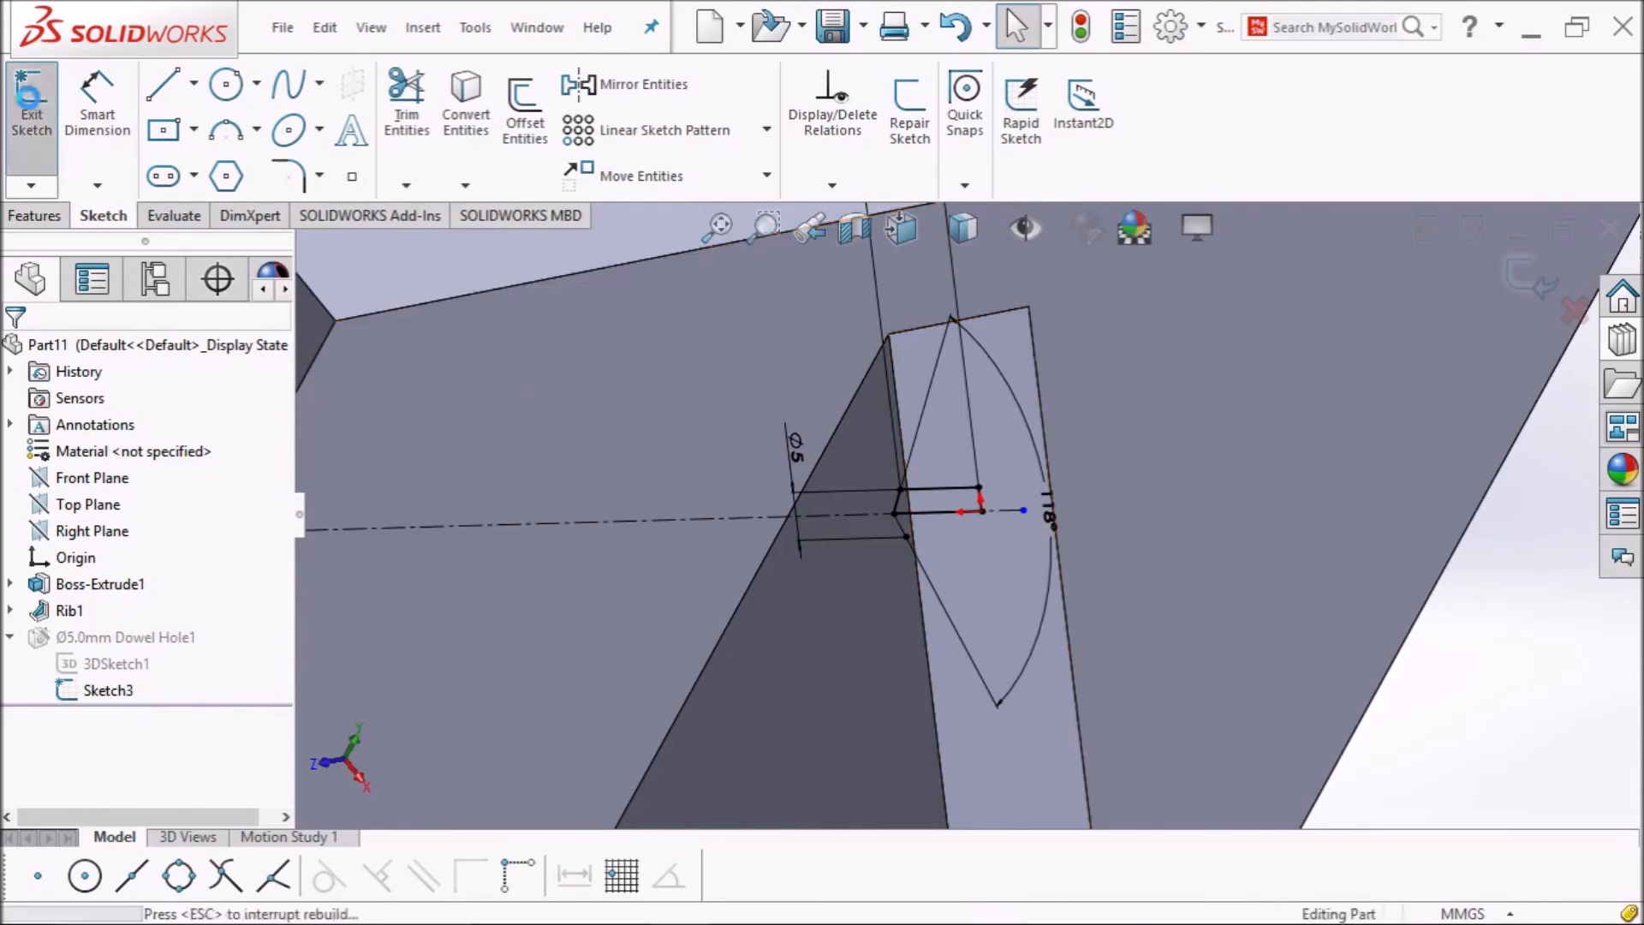
Open the dowel hole feature's definition, review its type, size and fit settings, and close it.
left_click(162, 637)
left_click(204, 601)
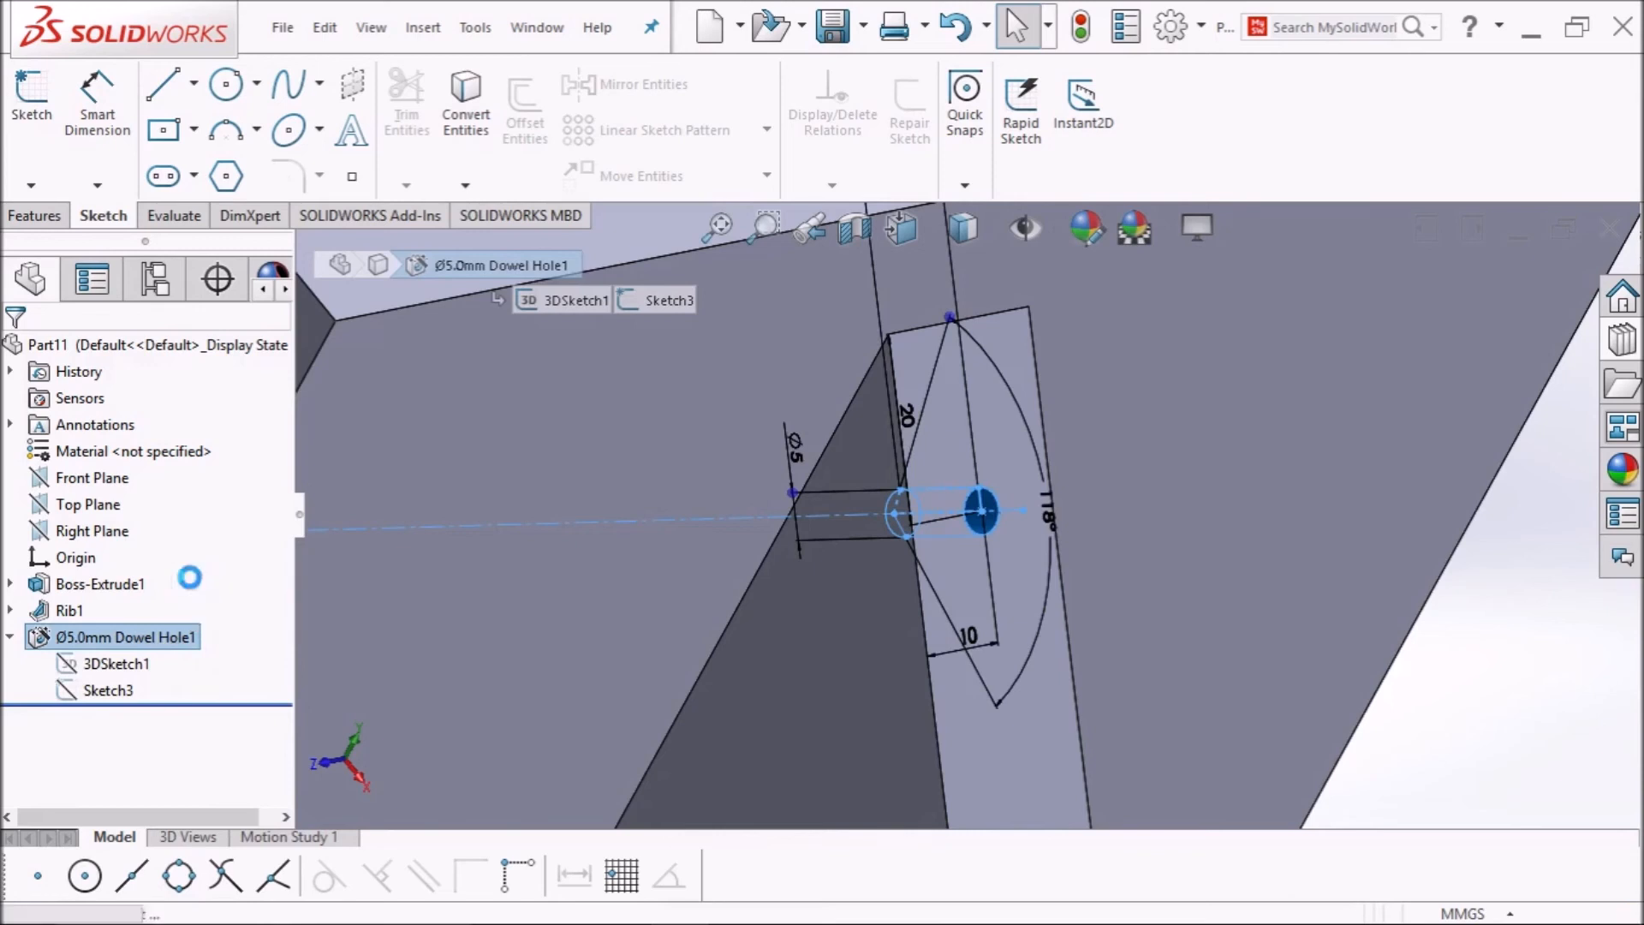
left_click_drag(272, 545, 299, 668)
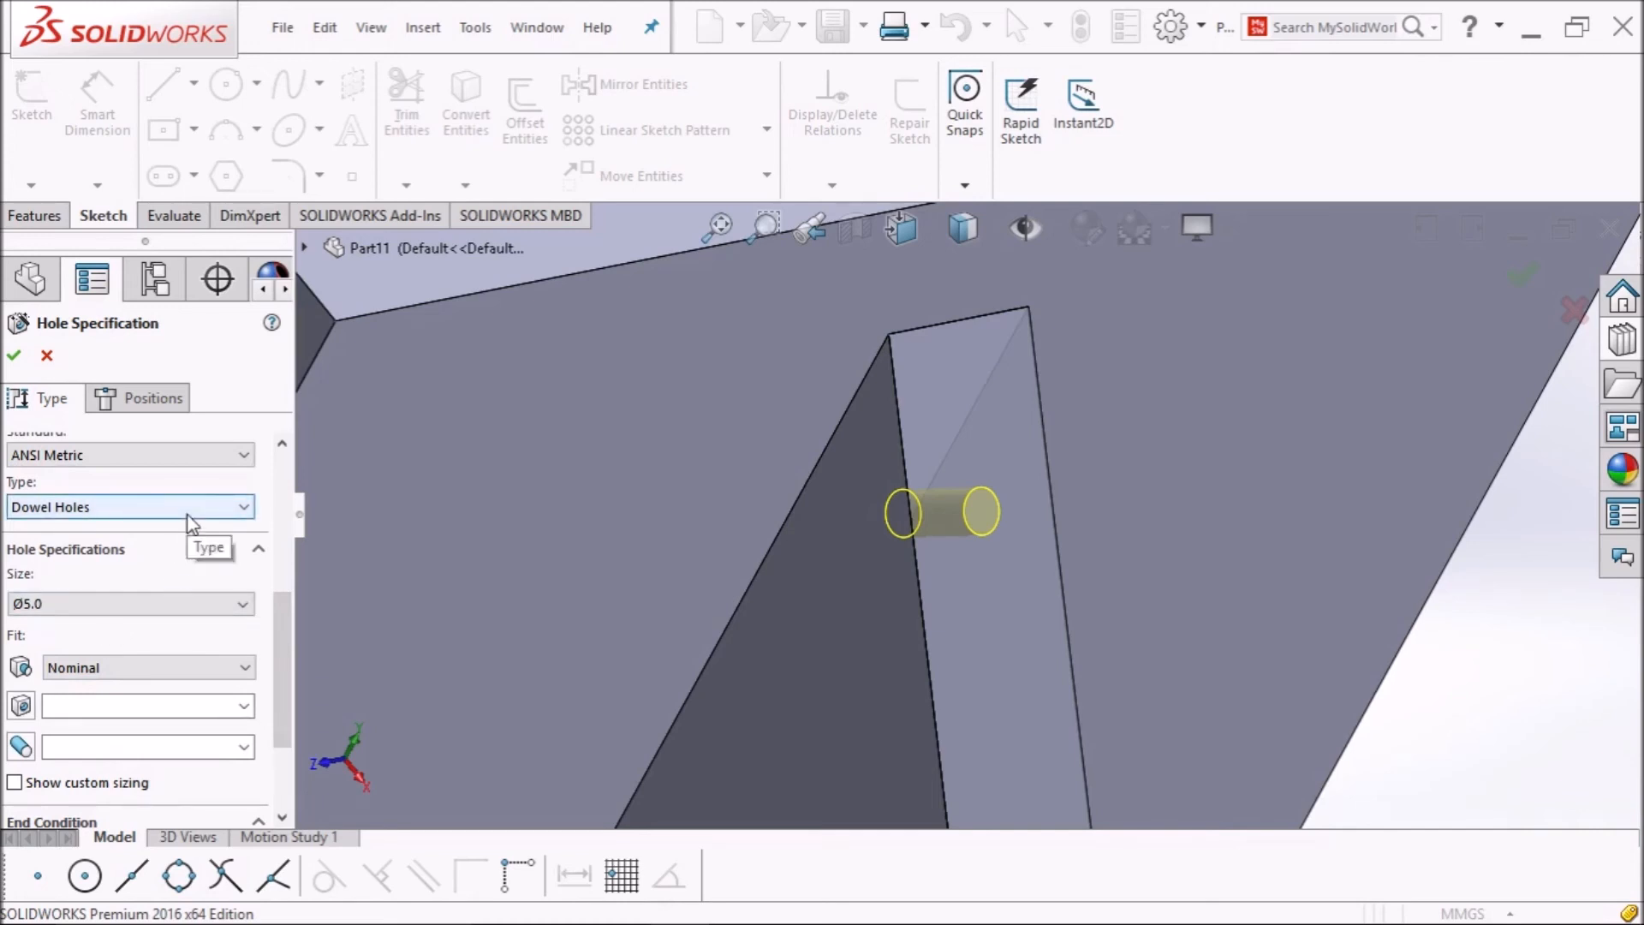
left_click(12, 359)
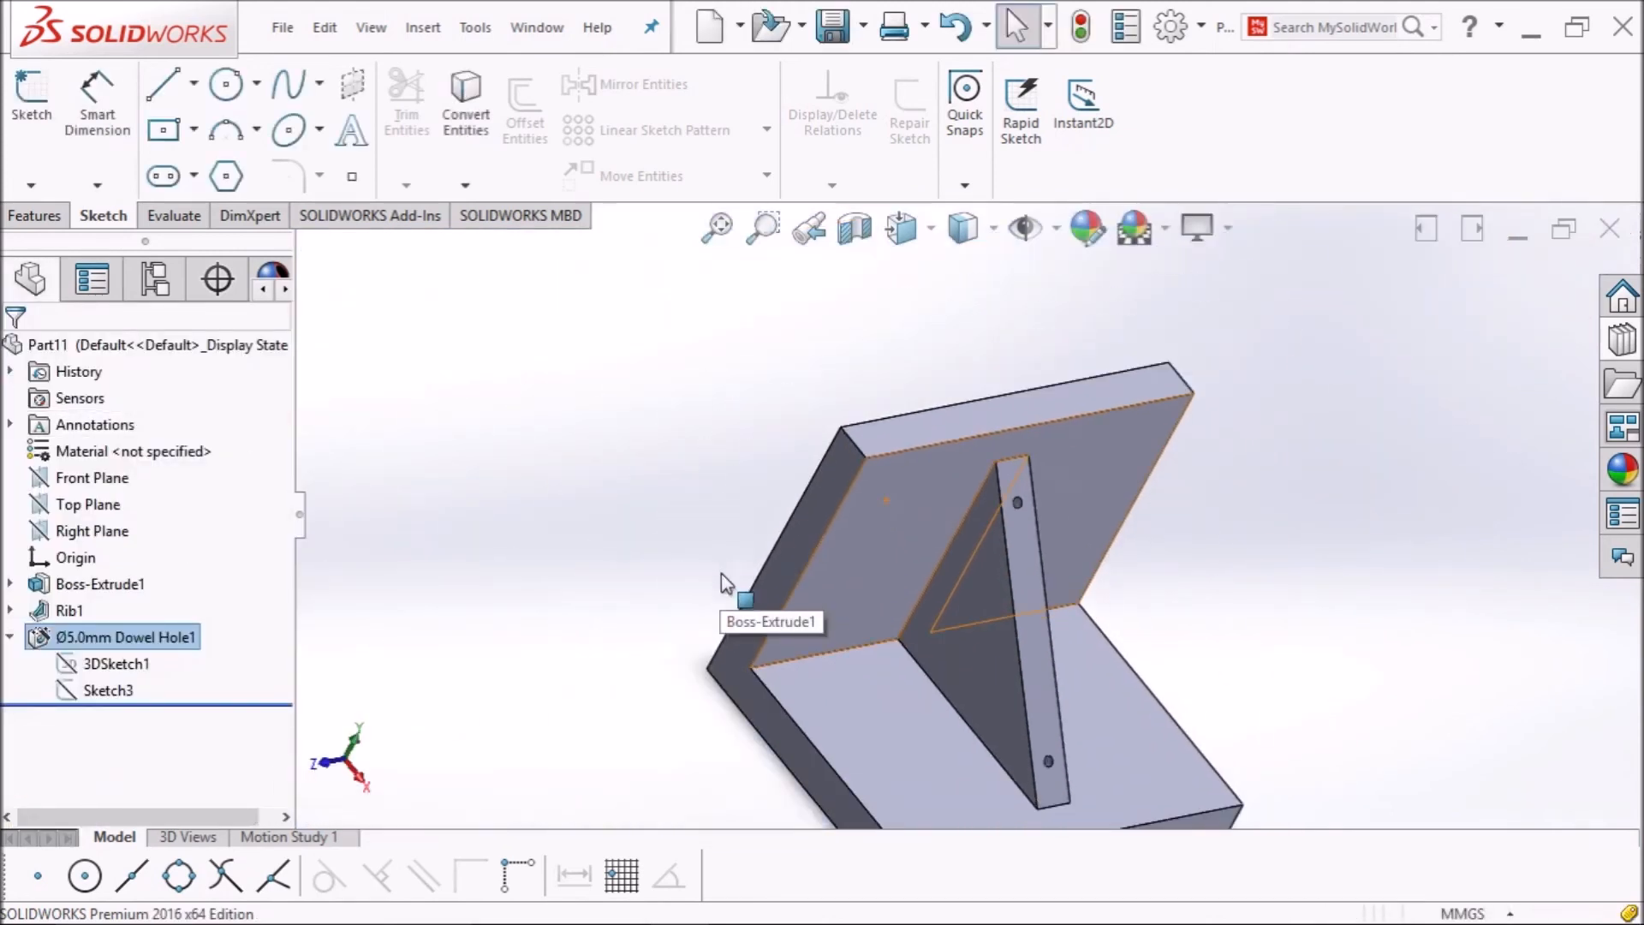
Start a Thread feature and select the inner end edge of the upper dowel hole as the thread location.
middle_click_drag(784, 449, 739, 462)
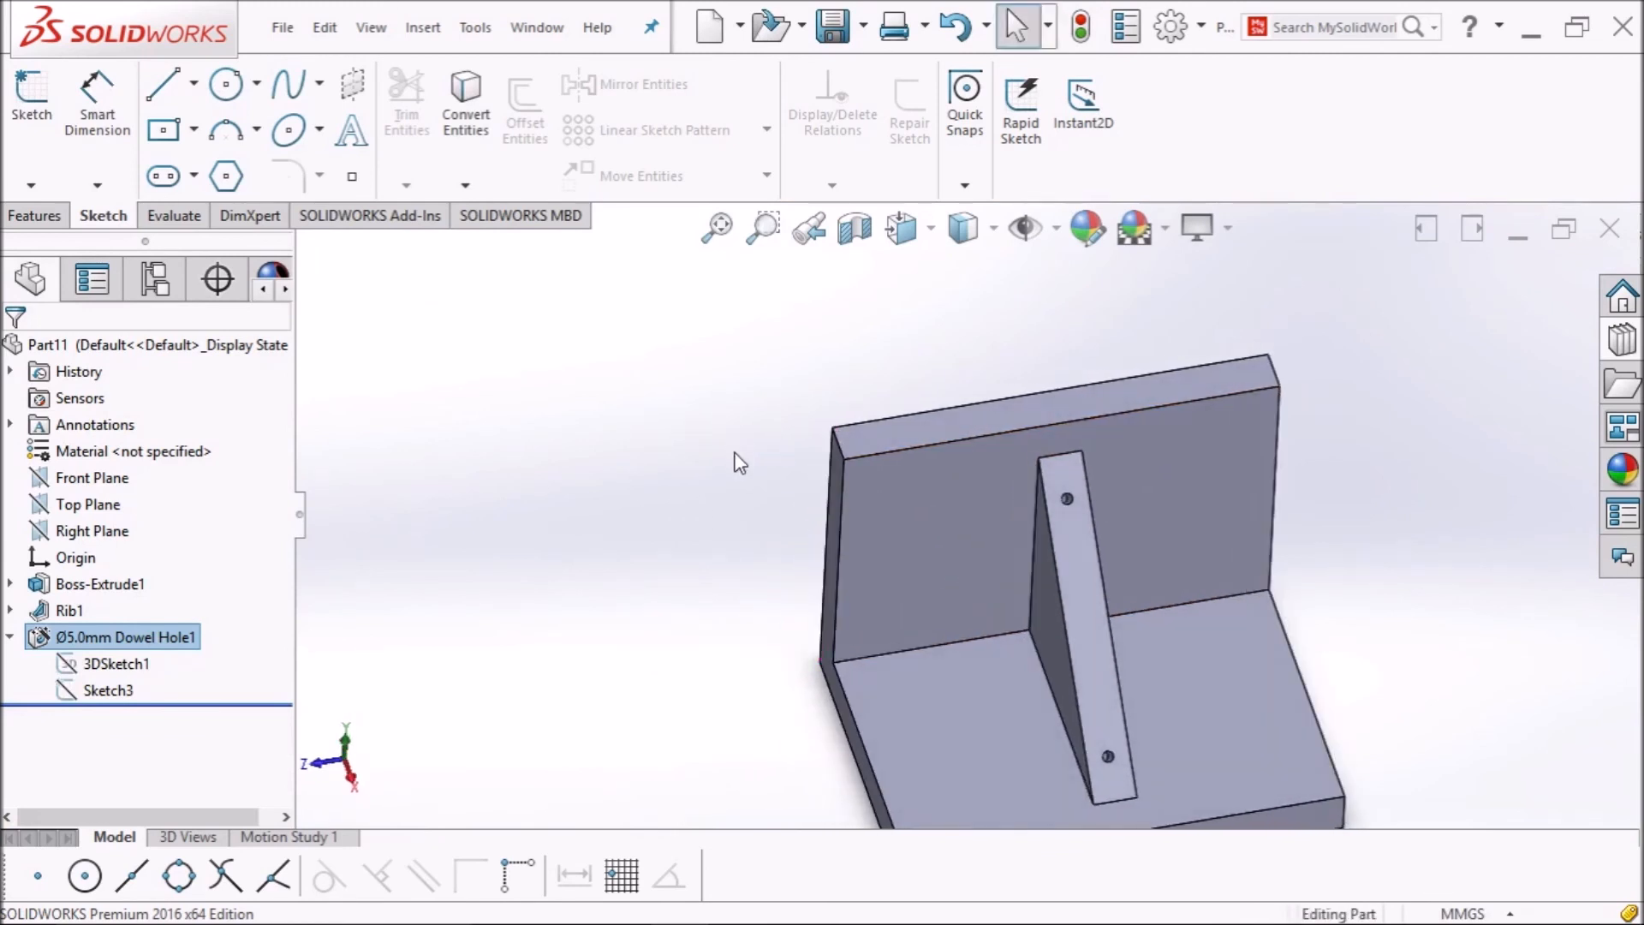
scroll(979, 518, "down", 5)
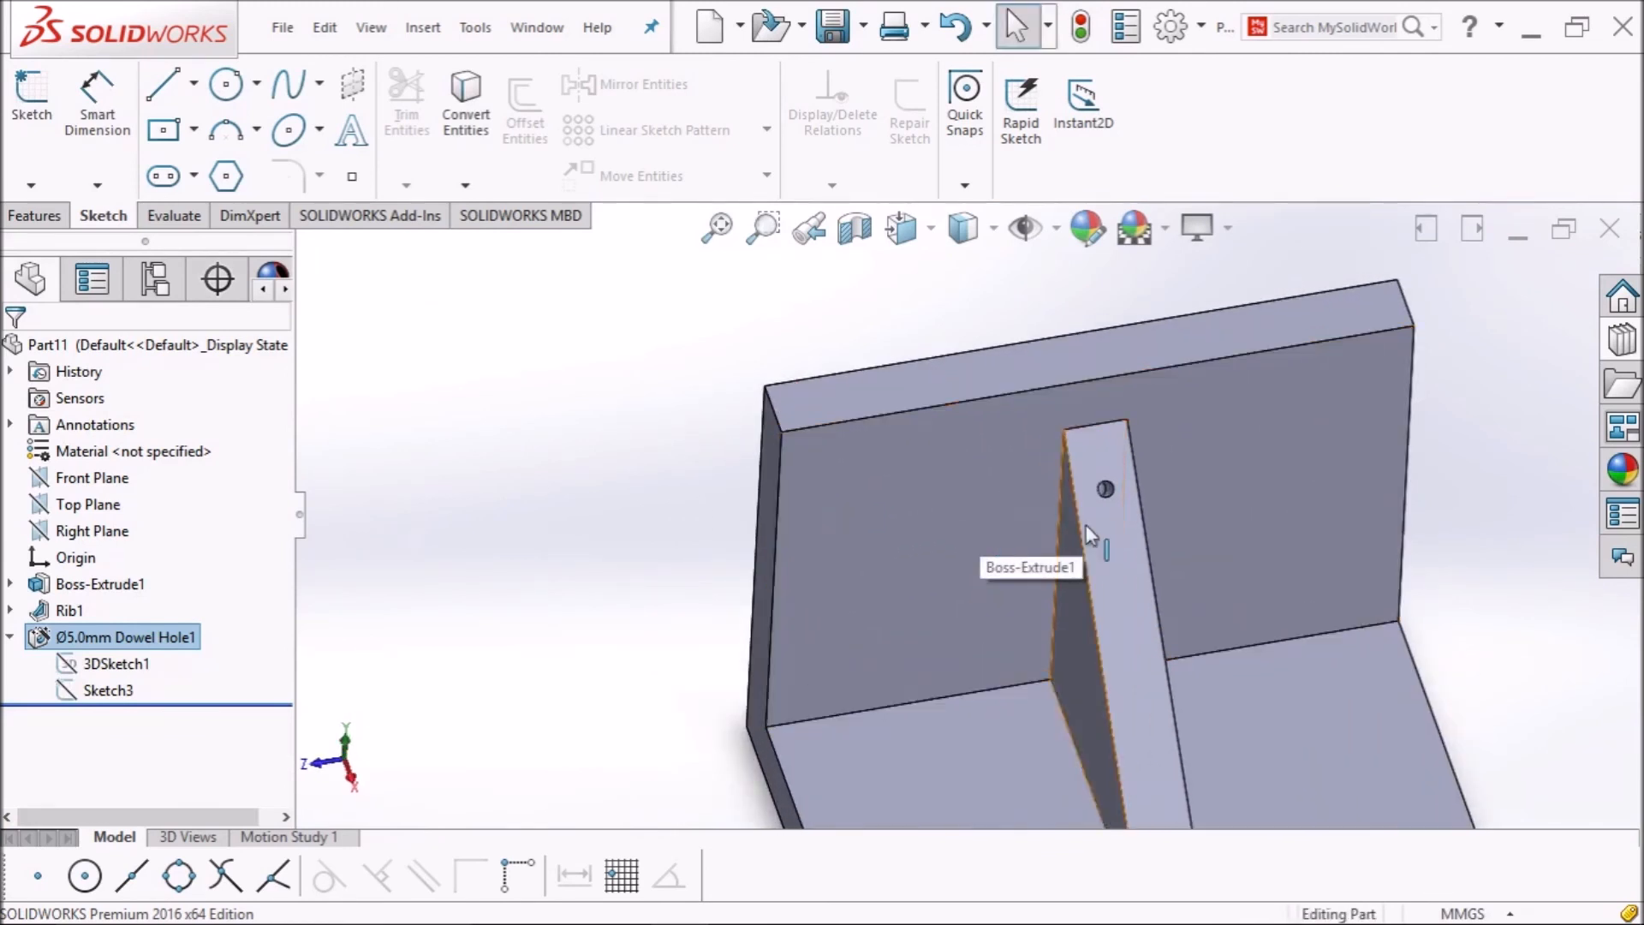
scroll(1122, 501, "down", 1)
scroll(1074, 488, "down", 3)
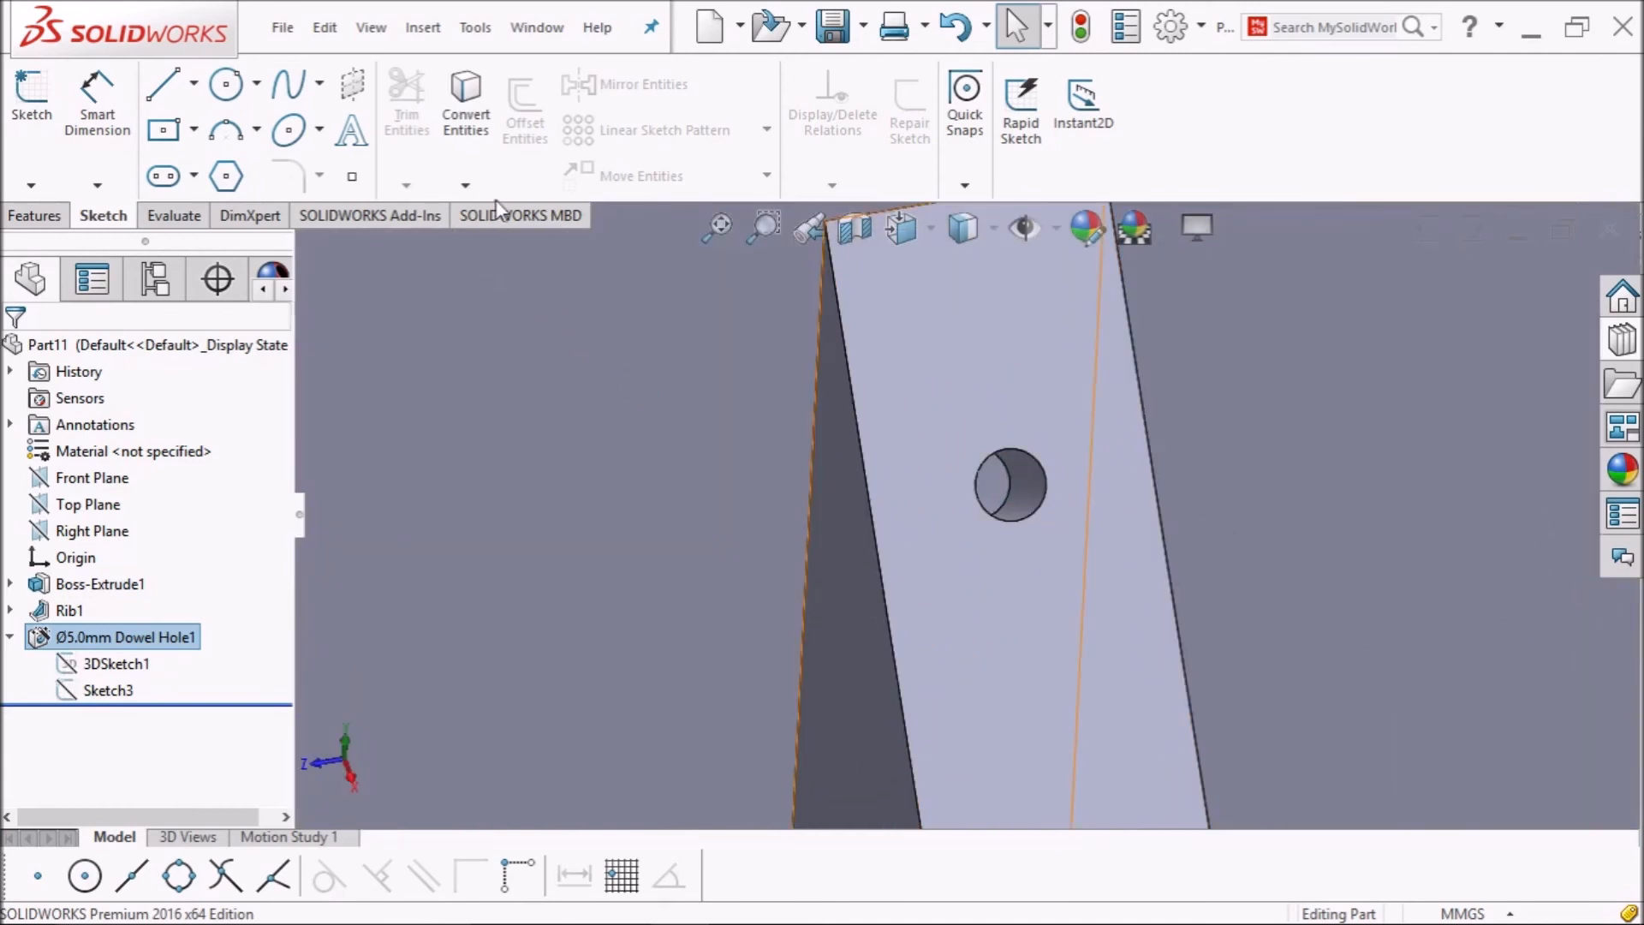
left_click(21, 221)
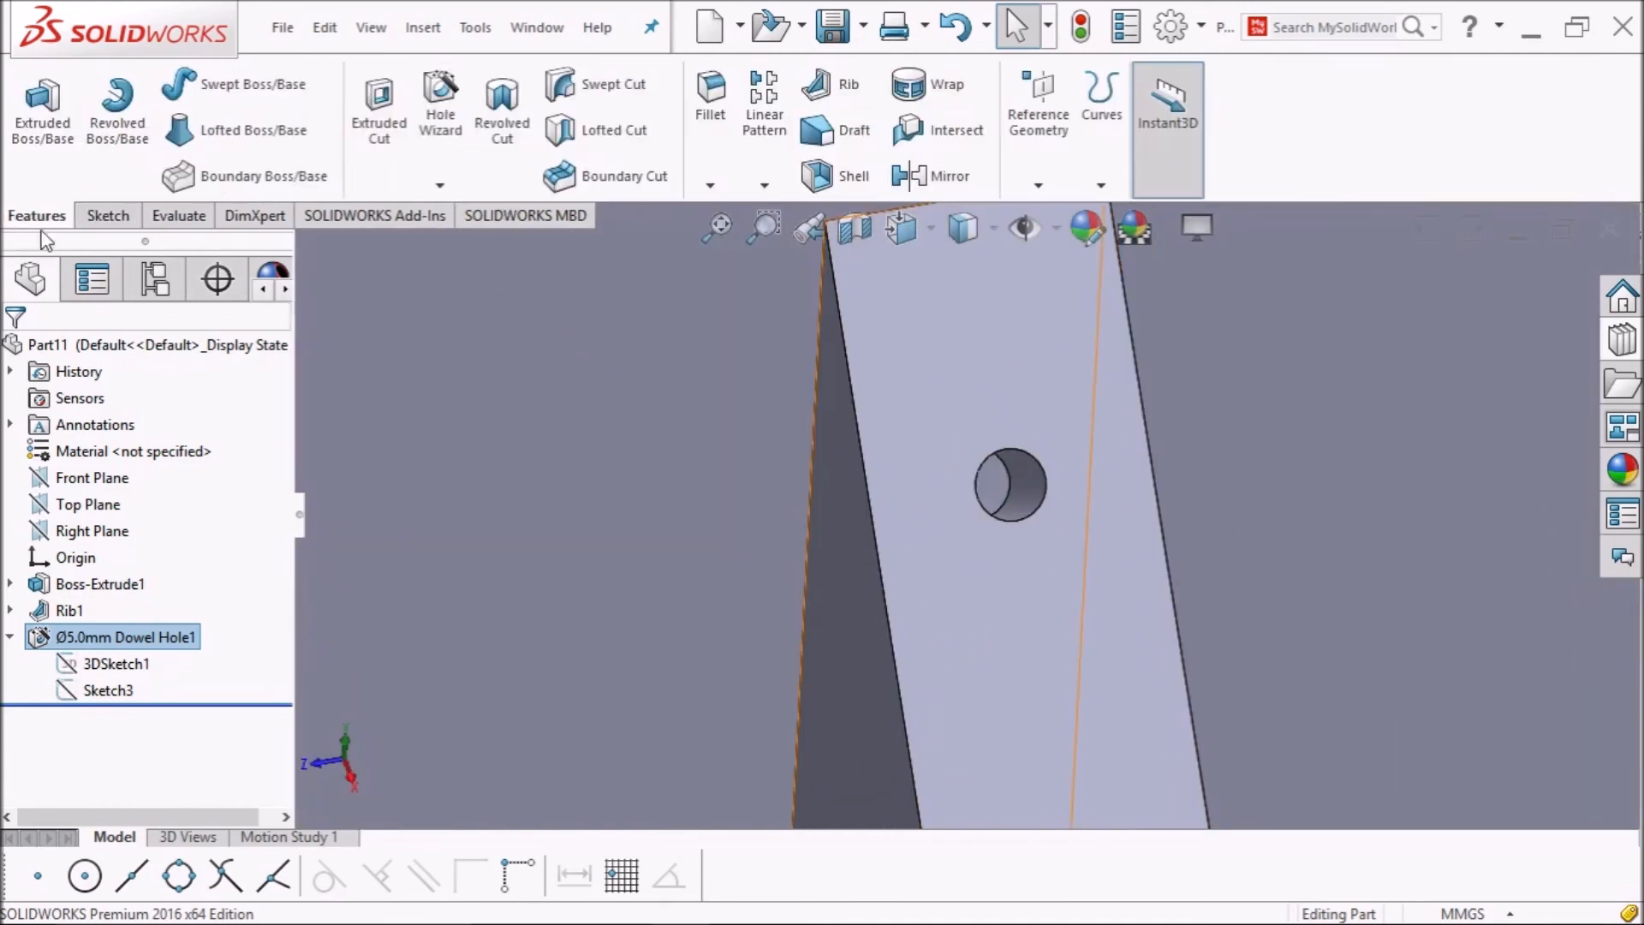
left_click(439, 186)
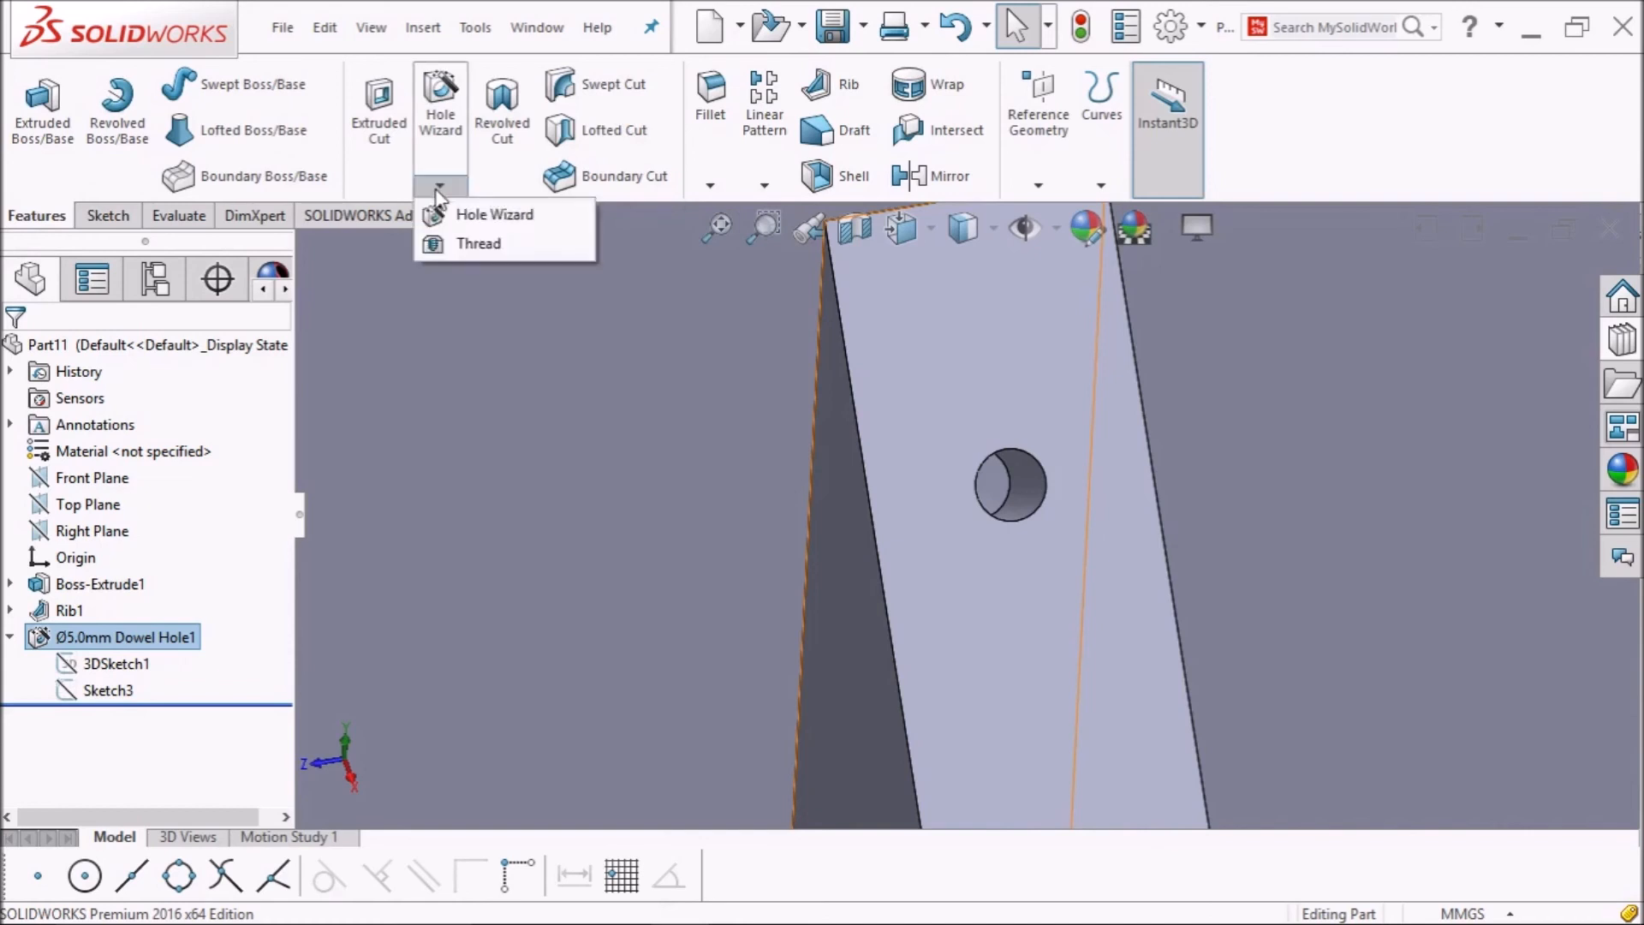
left_click(467, 247)
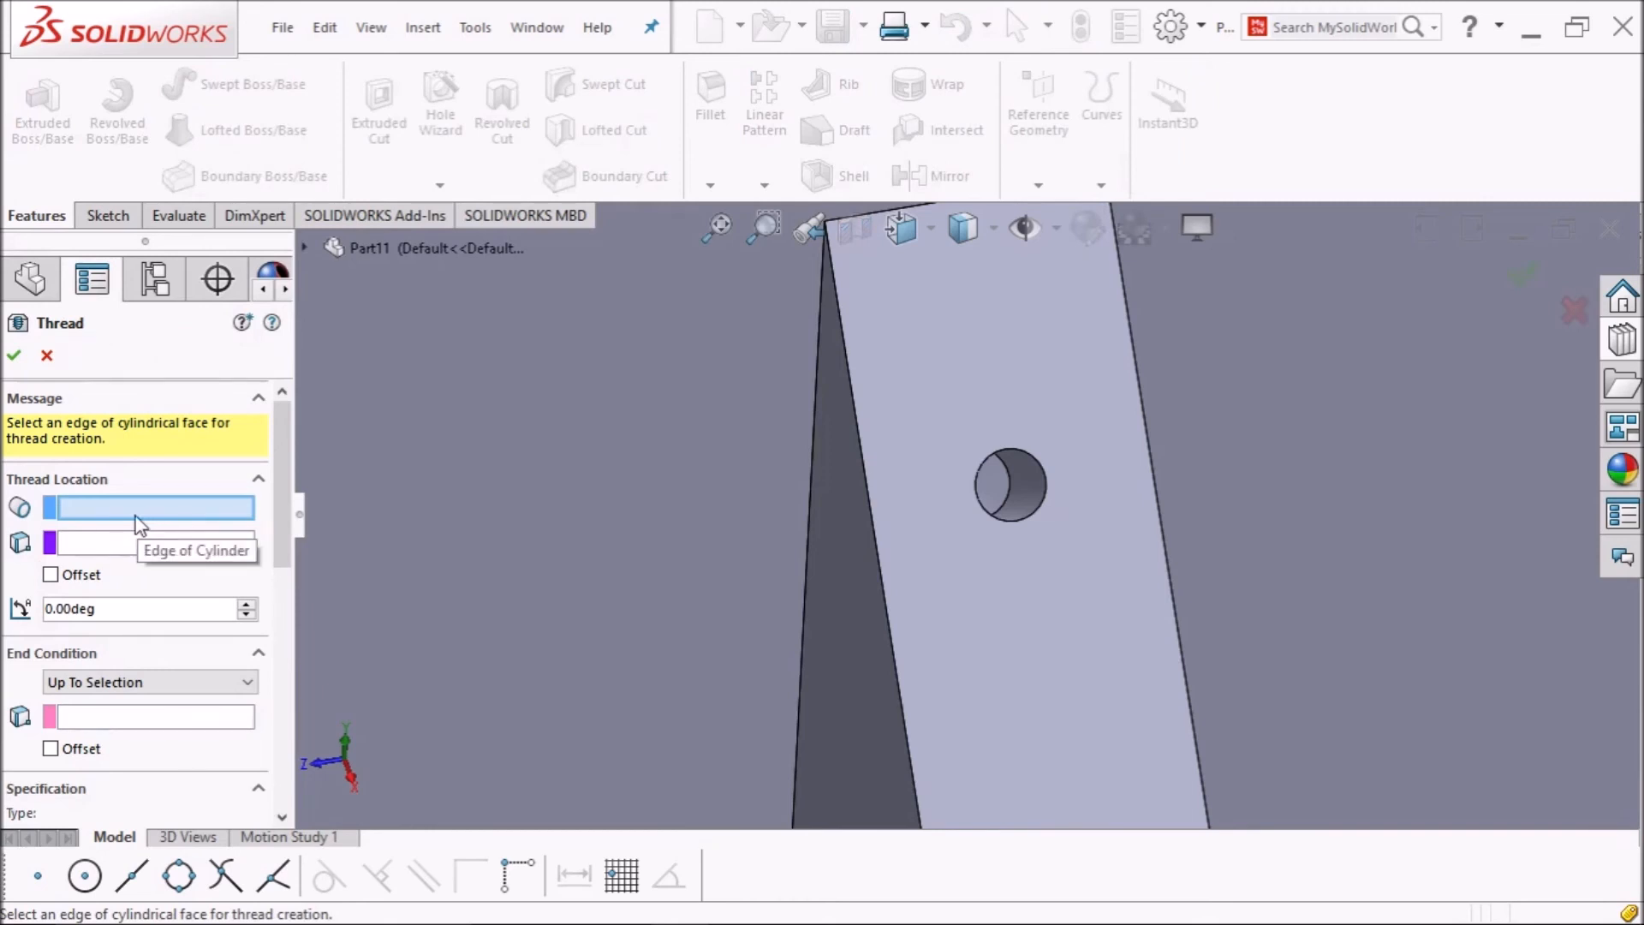
scroll(1030, 488, "down", 2)
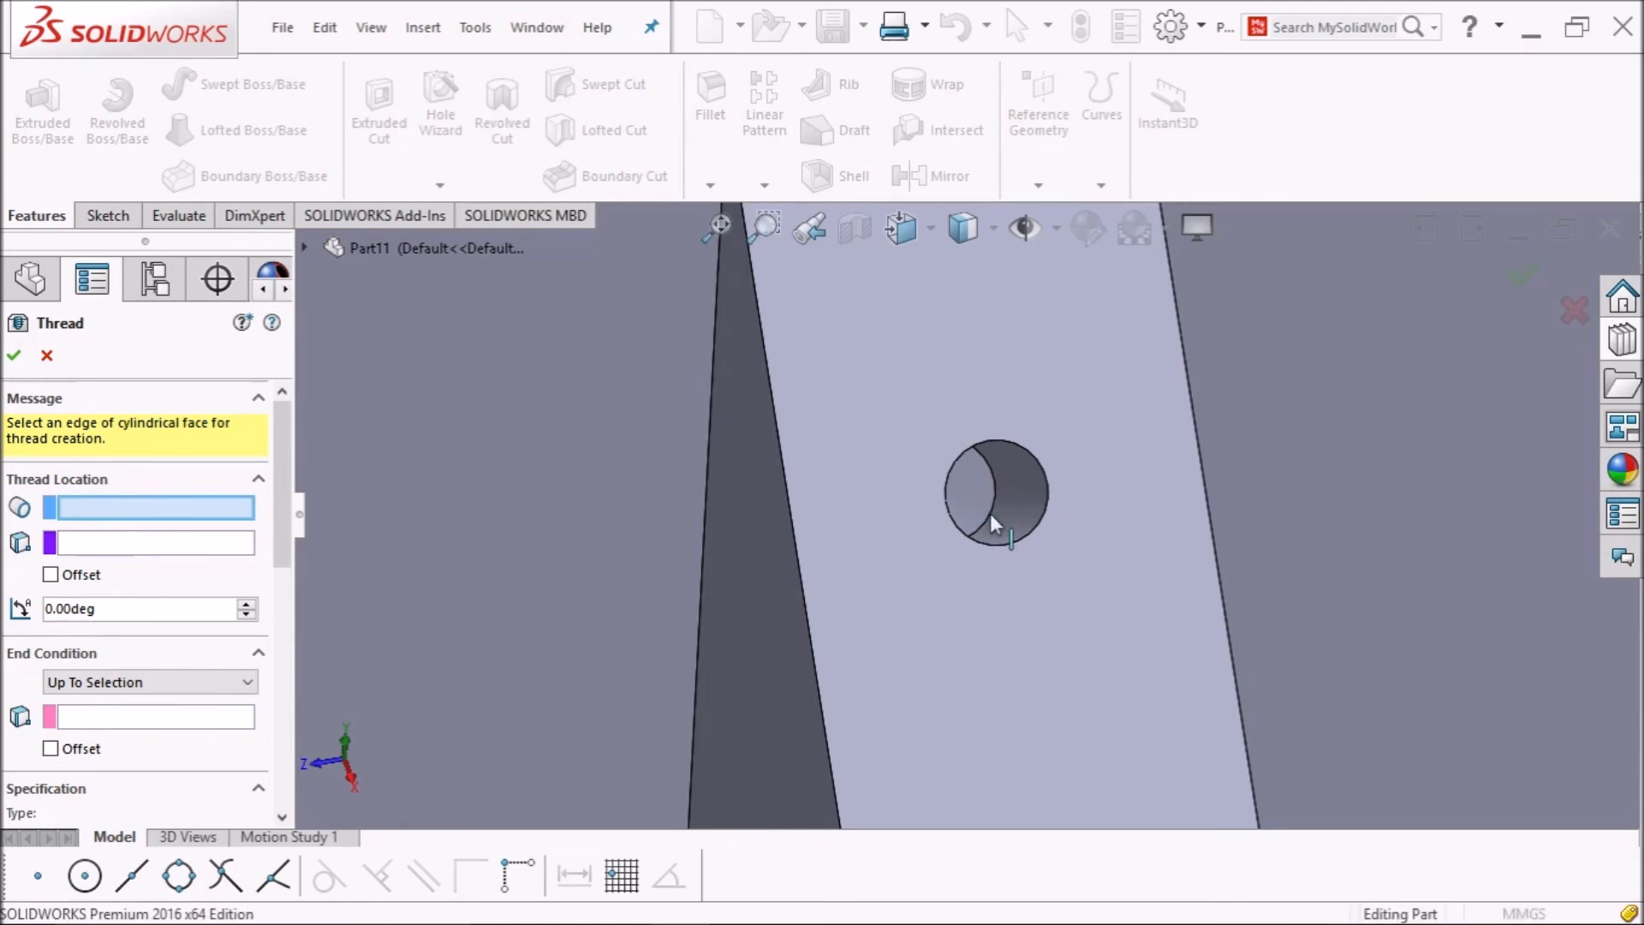
left_click(993, 524)
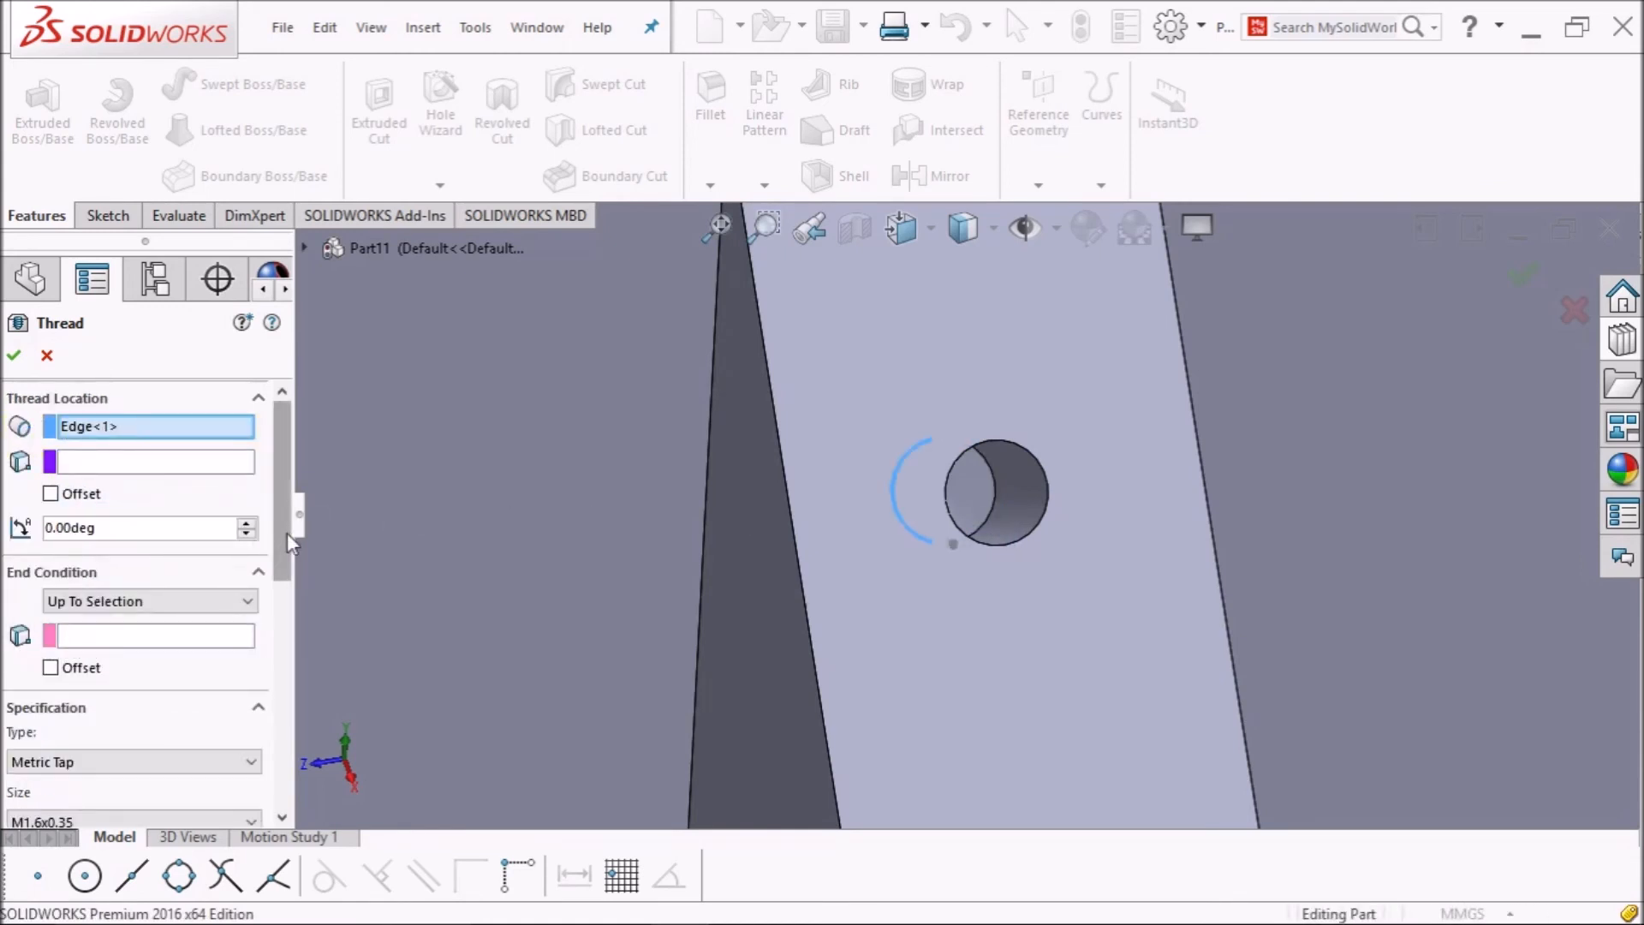
Set the rib's sloped face as the thread's Up To Selection end condition.
left_click_drag(286, 532, 286, 554)
left_click(105, 589)
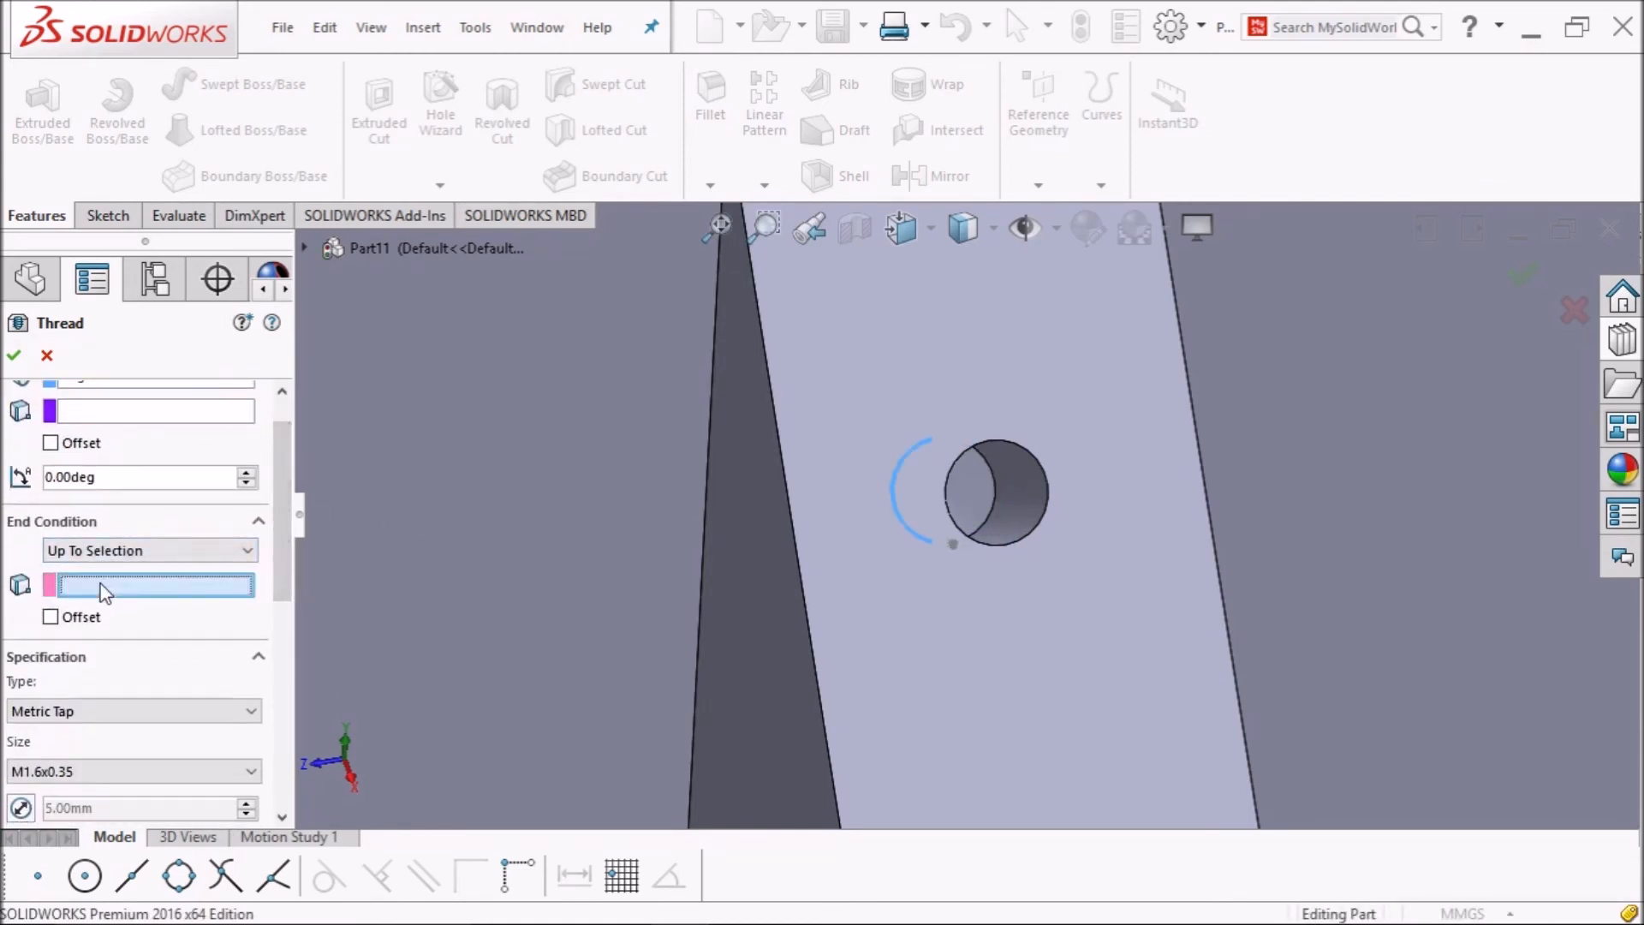
left_click(1104, 593)
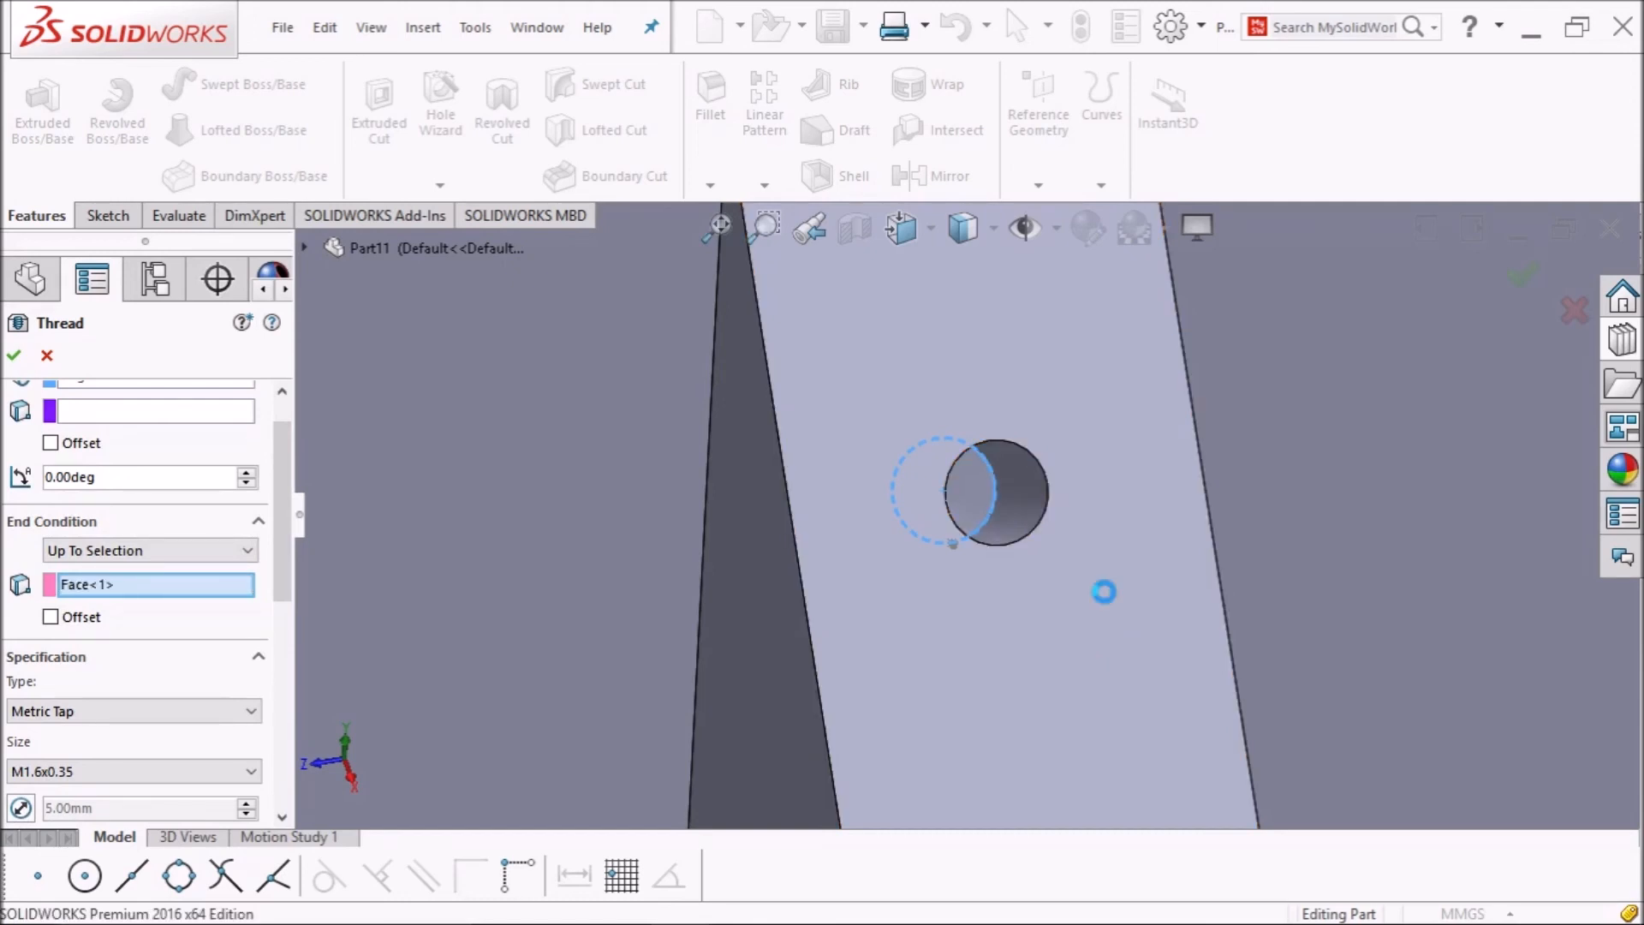
middle_click_drag(1119, 605, 947, 503)
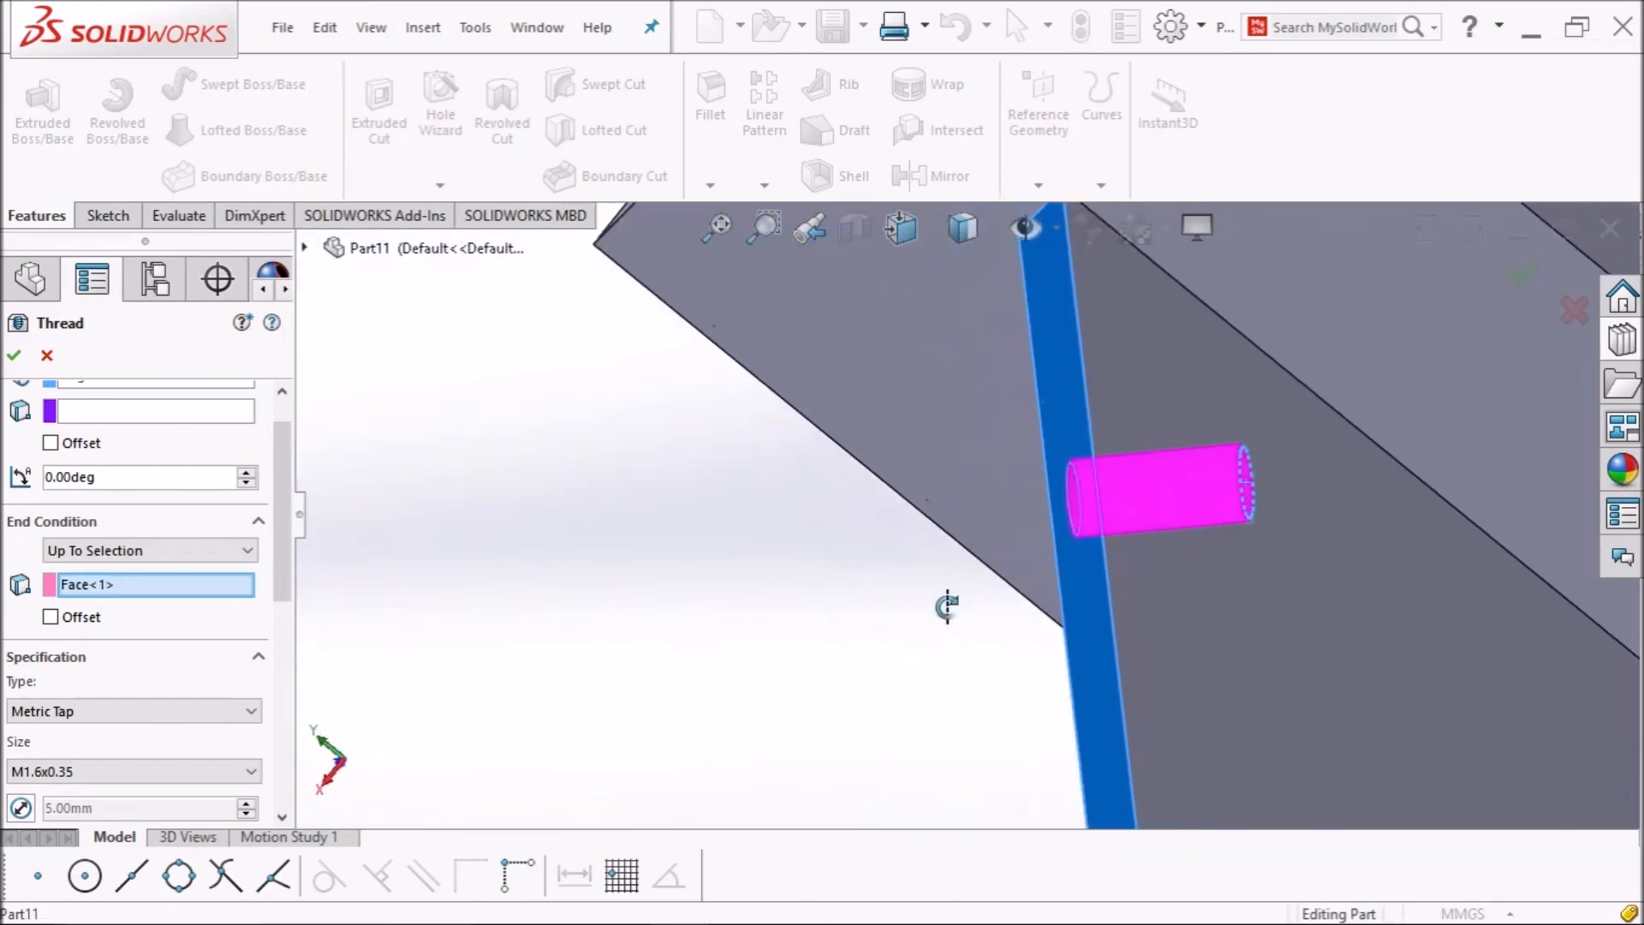
middle_click_drag(1259, 514, 1150, 582)
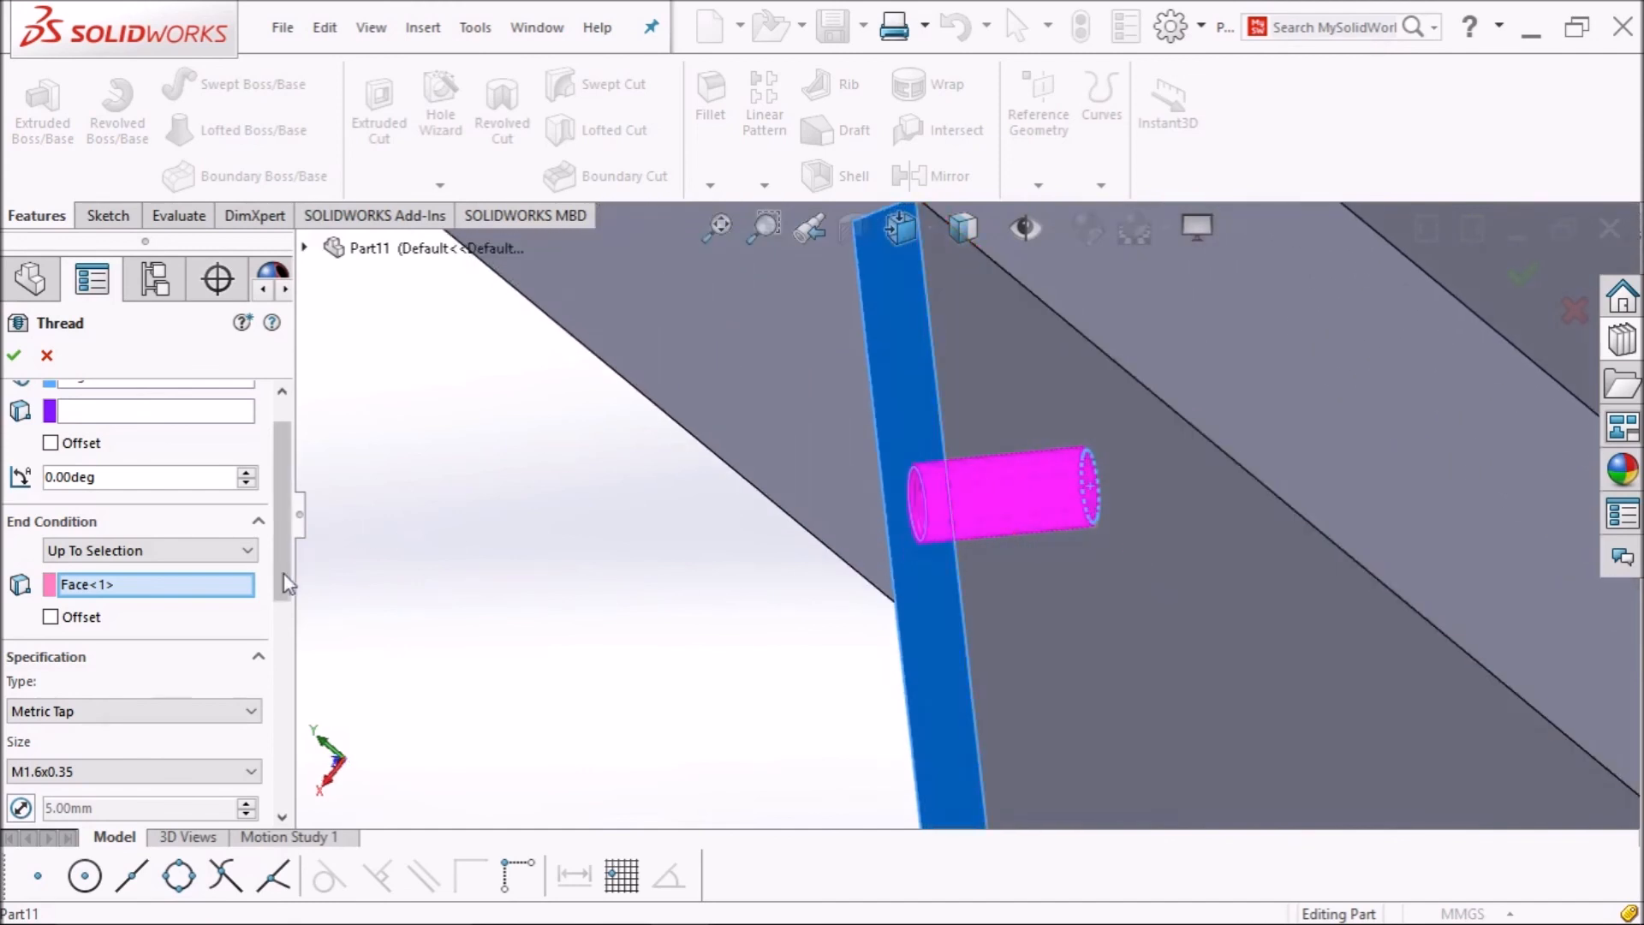
Enable the offset for the thread's end condition and set the offset distance to 2.0 mm.
left_click(50, 617)
left_click(79, 648)
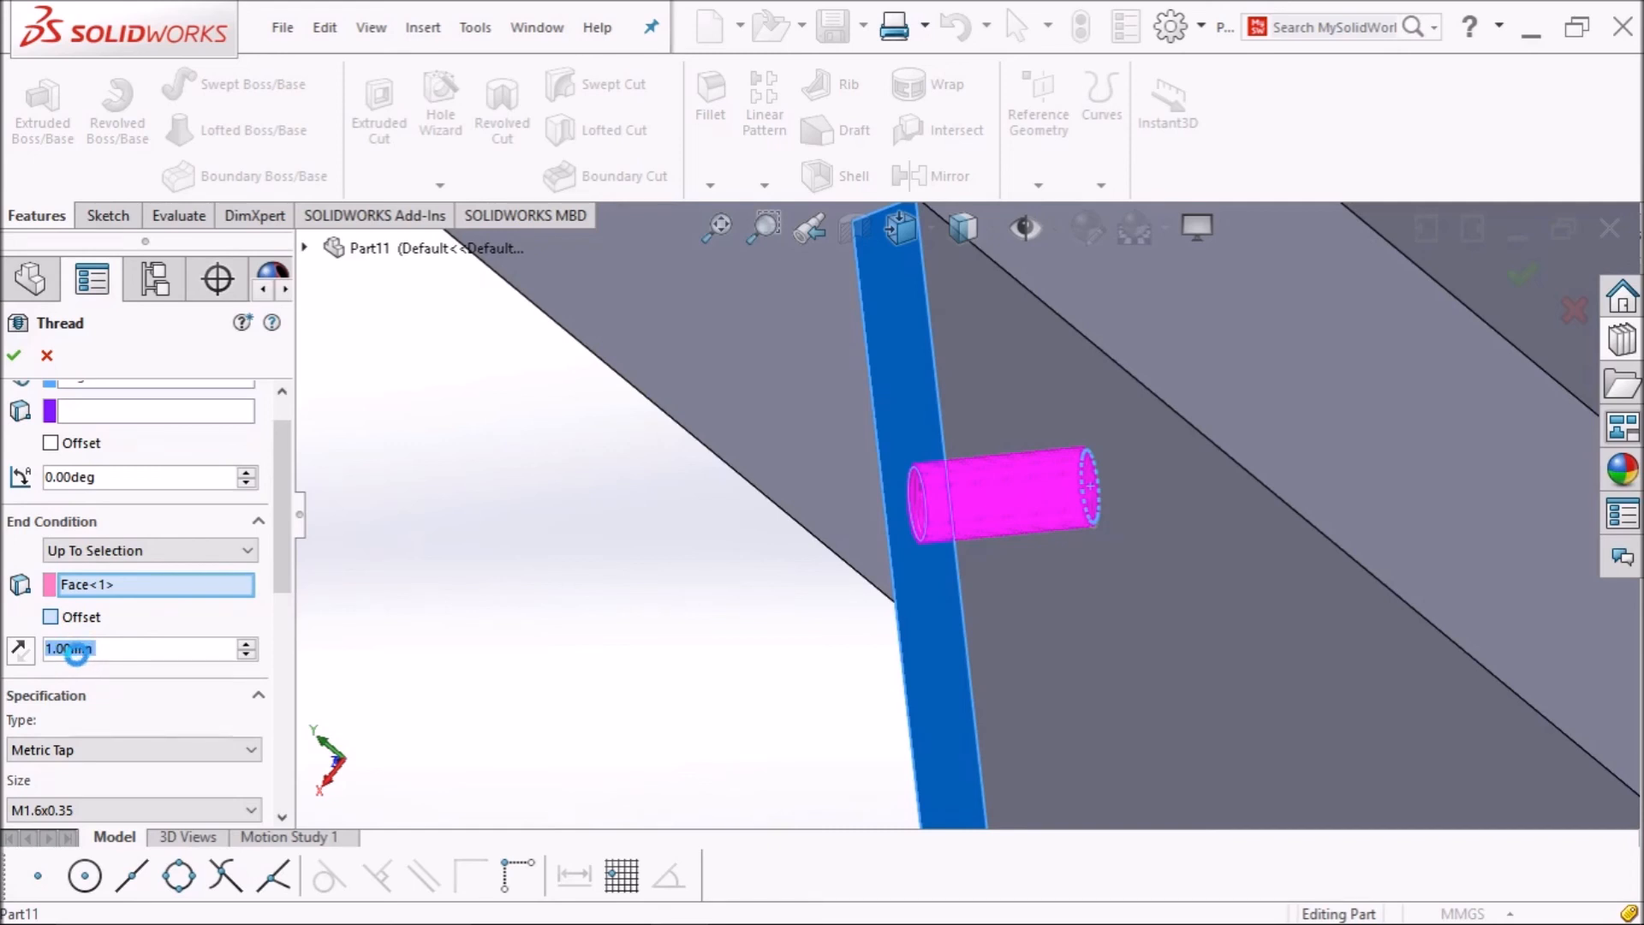
left_click(50, 616)
left_click(70, 648)
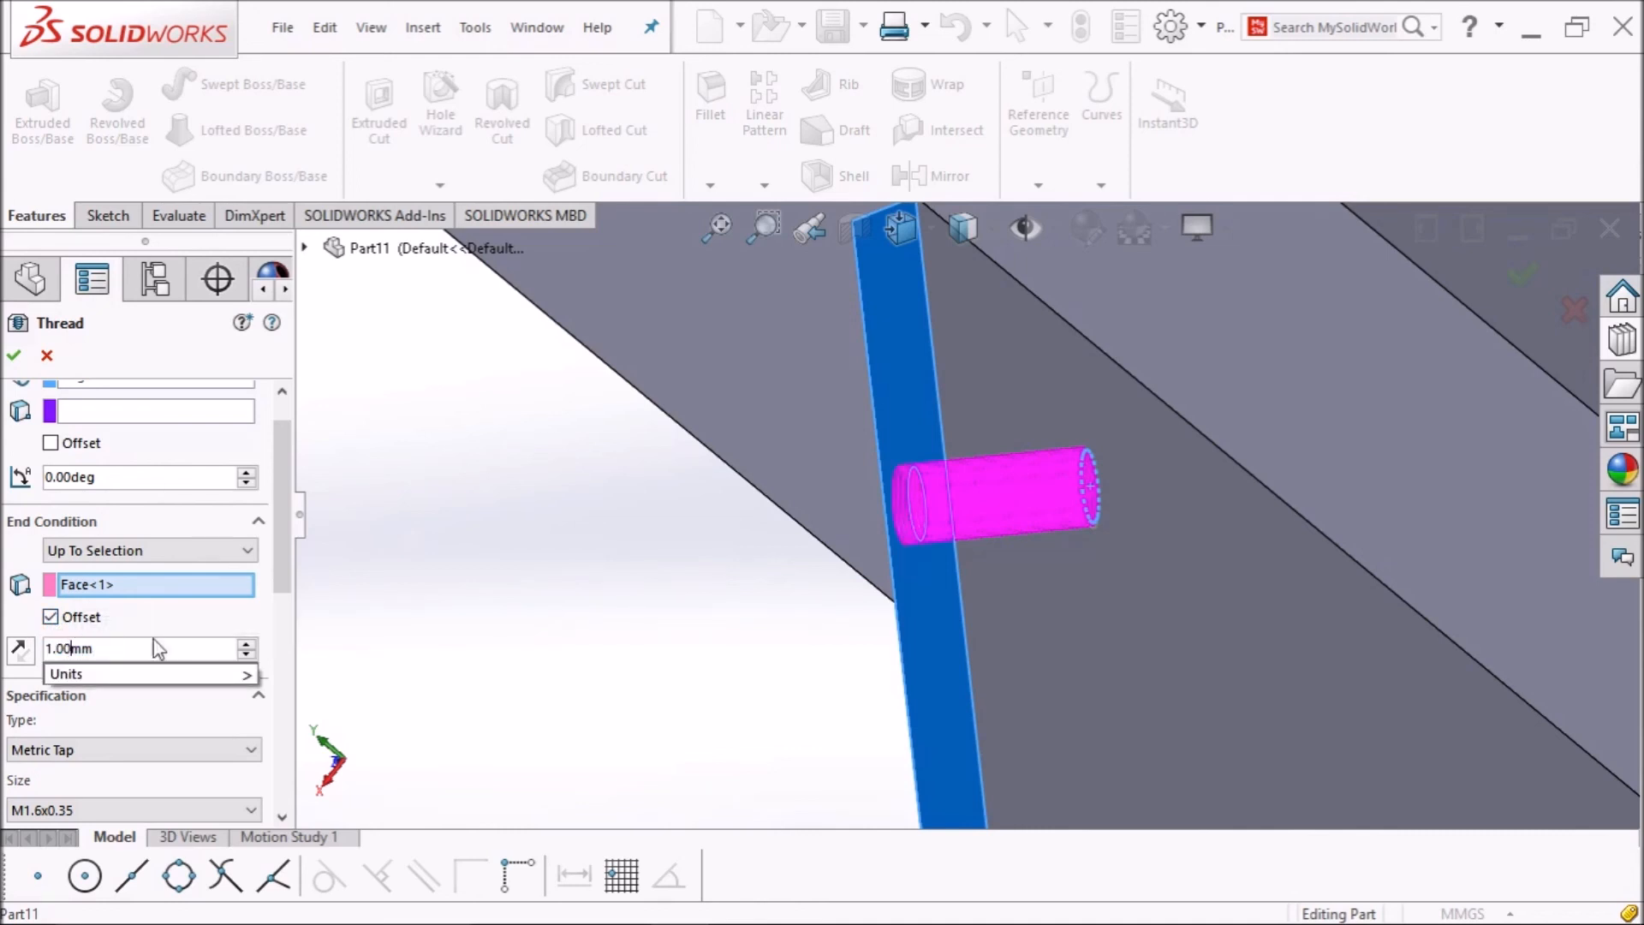
key("BackSpace")
key("BackSpace")
key("BackSpace")
key("BackSpace")
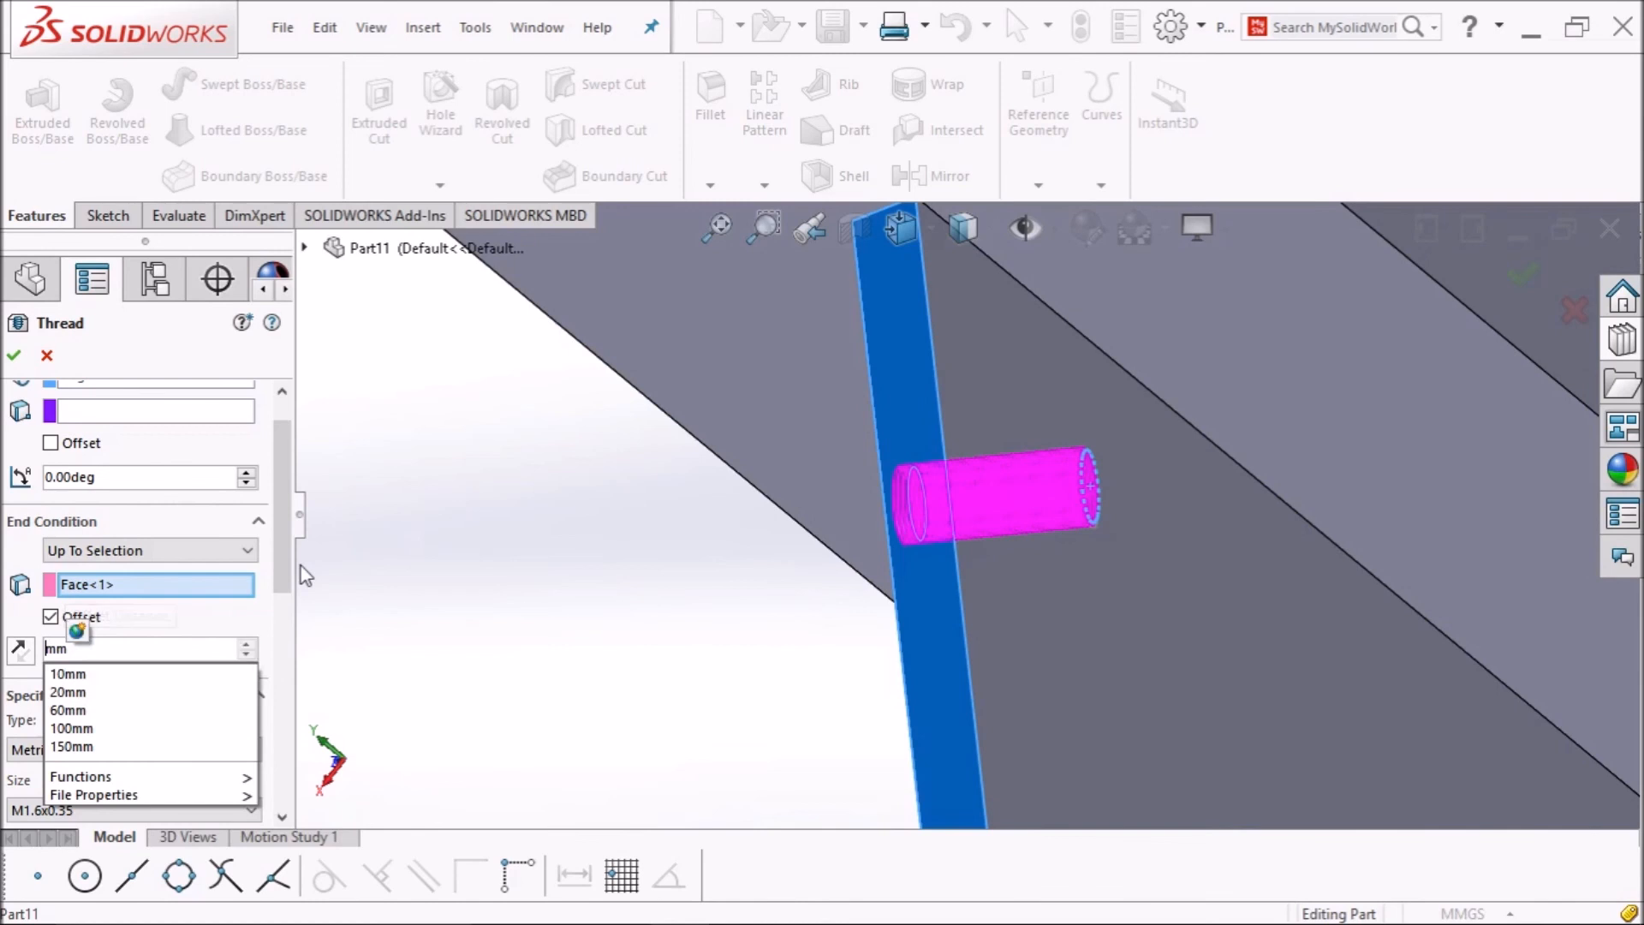
type("2.0")
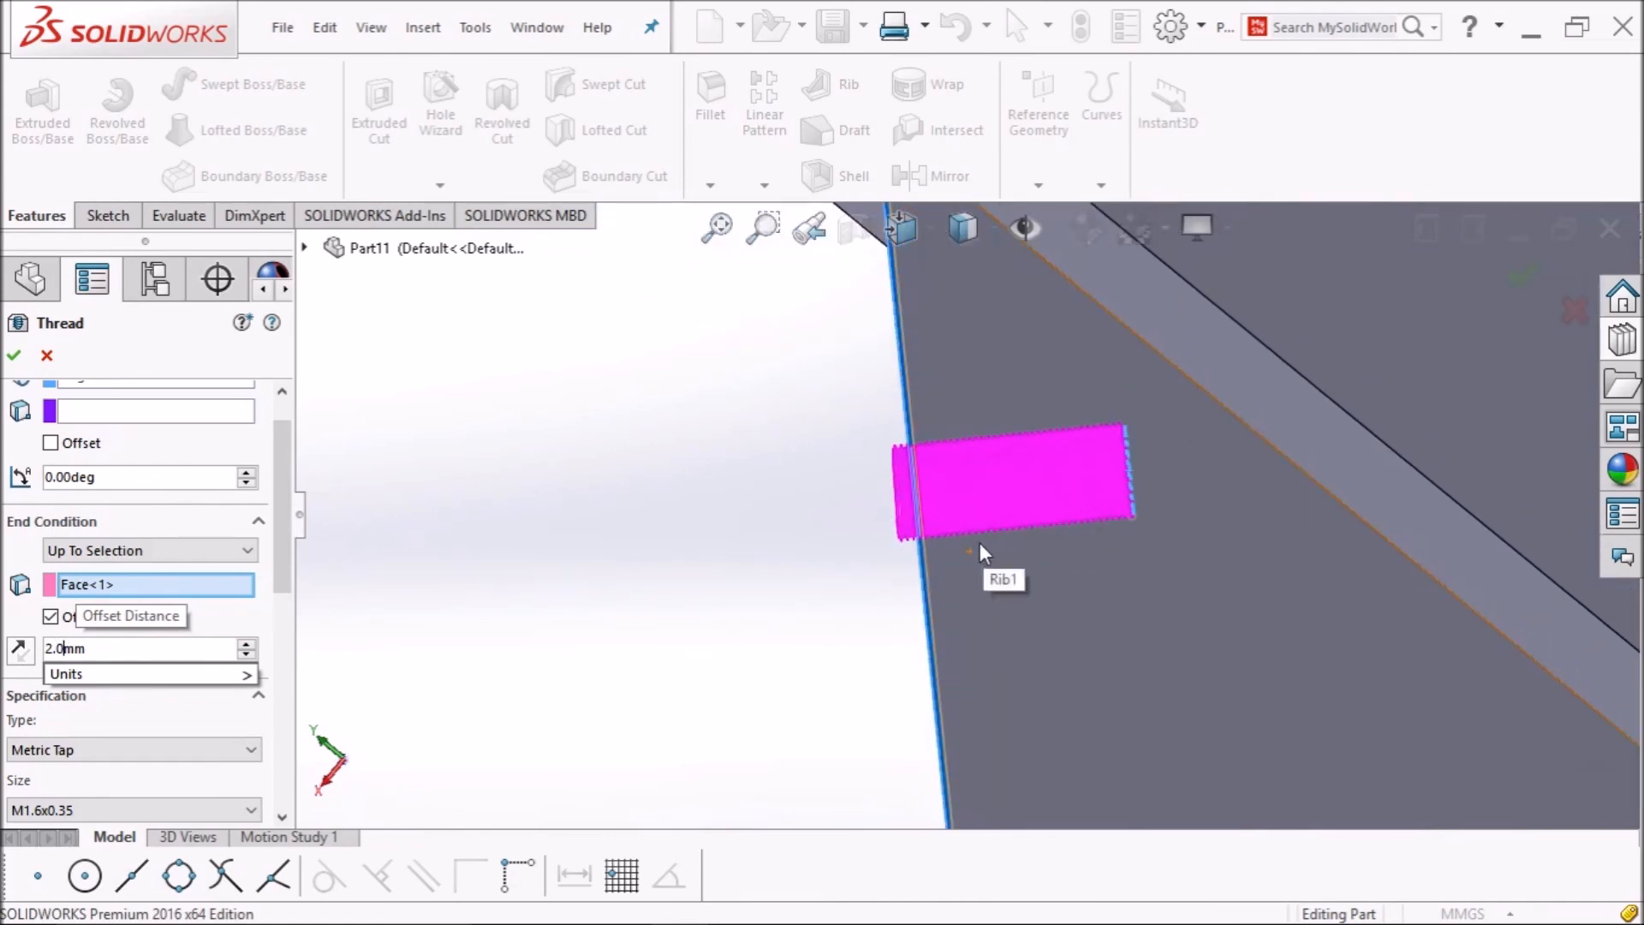
Reverse the thread's 2.00 mm end offset direction so it ends inside the rib, and accept the Thread feature.
scroll(921, 514, "up", 2)
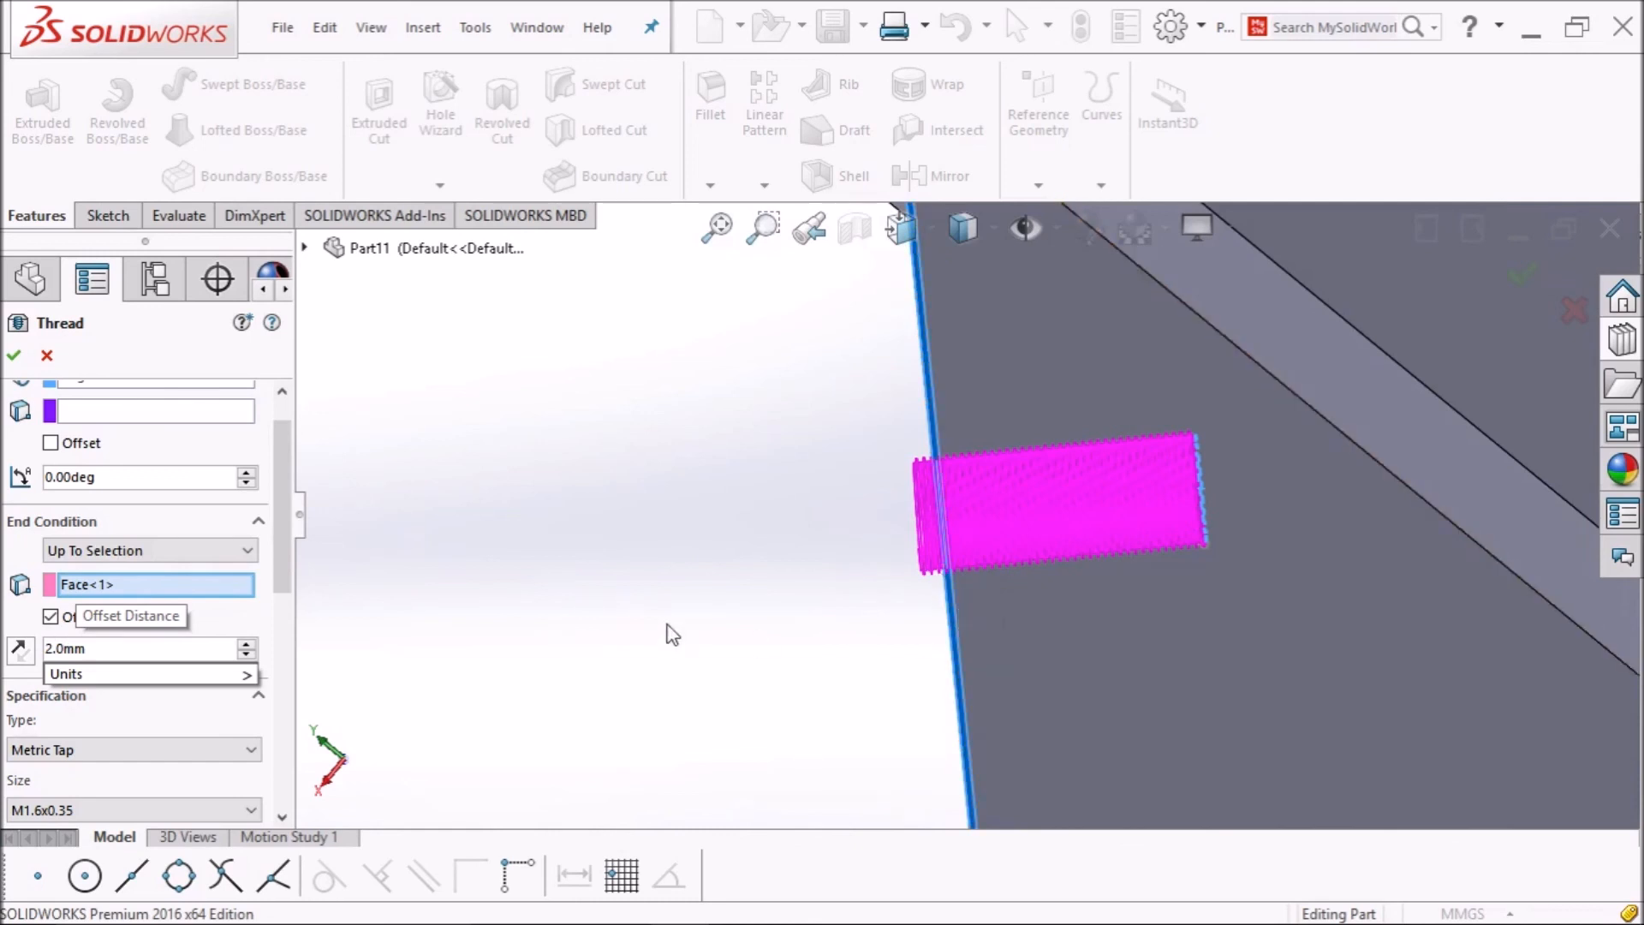
mouse_move(102, 674)
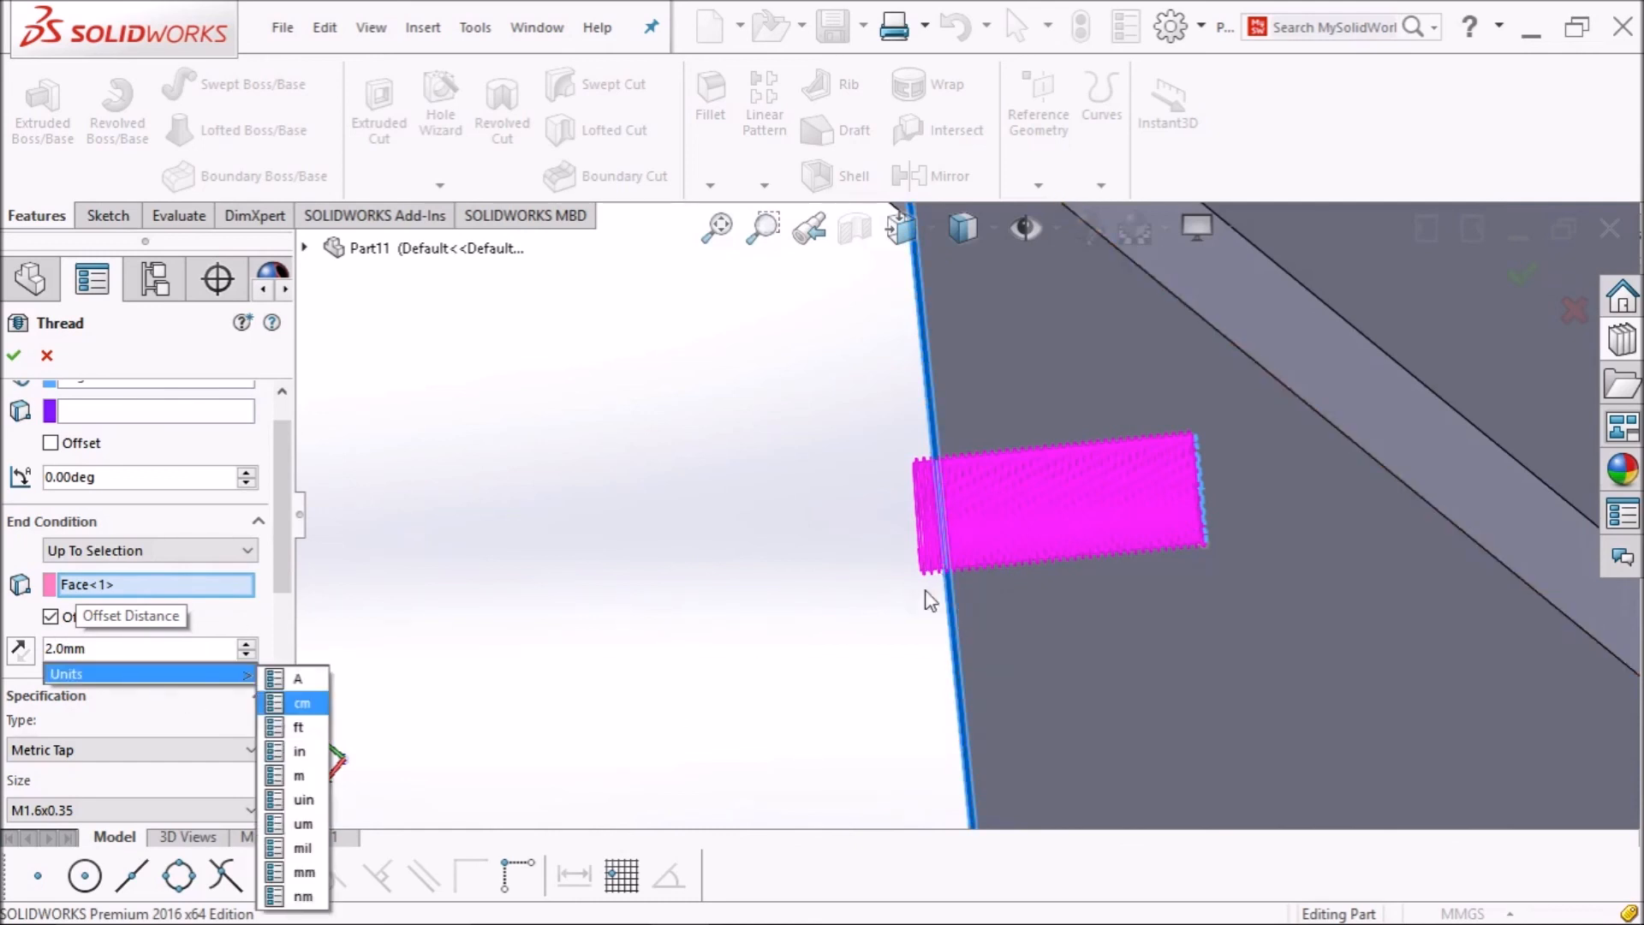
left_click(19, 655)
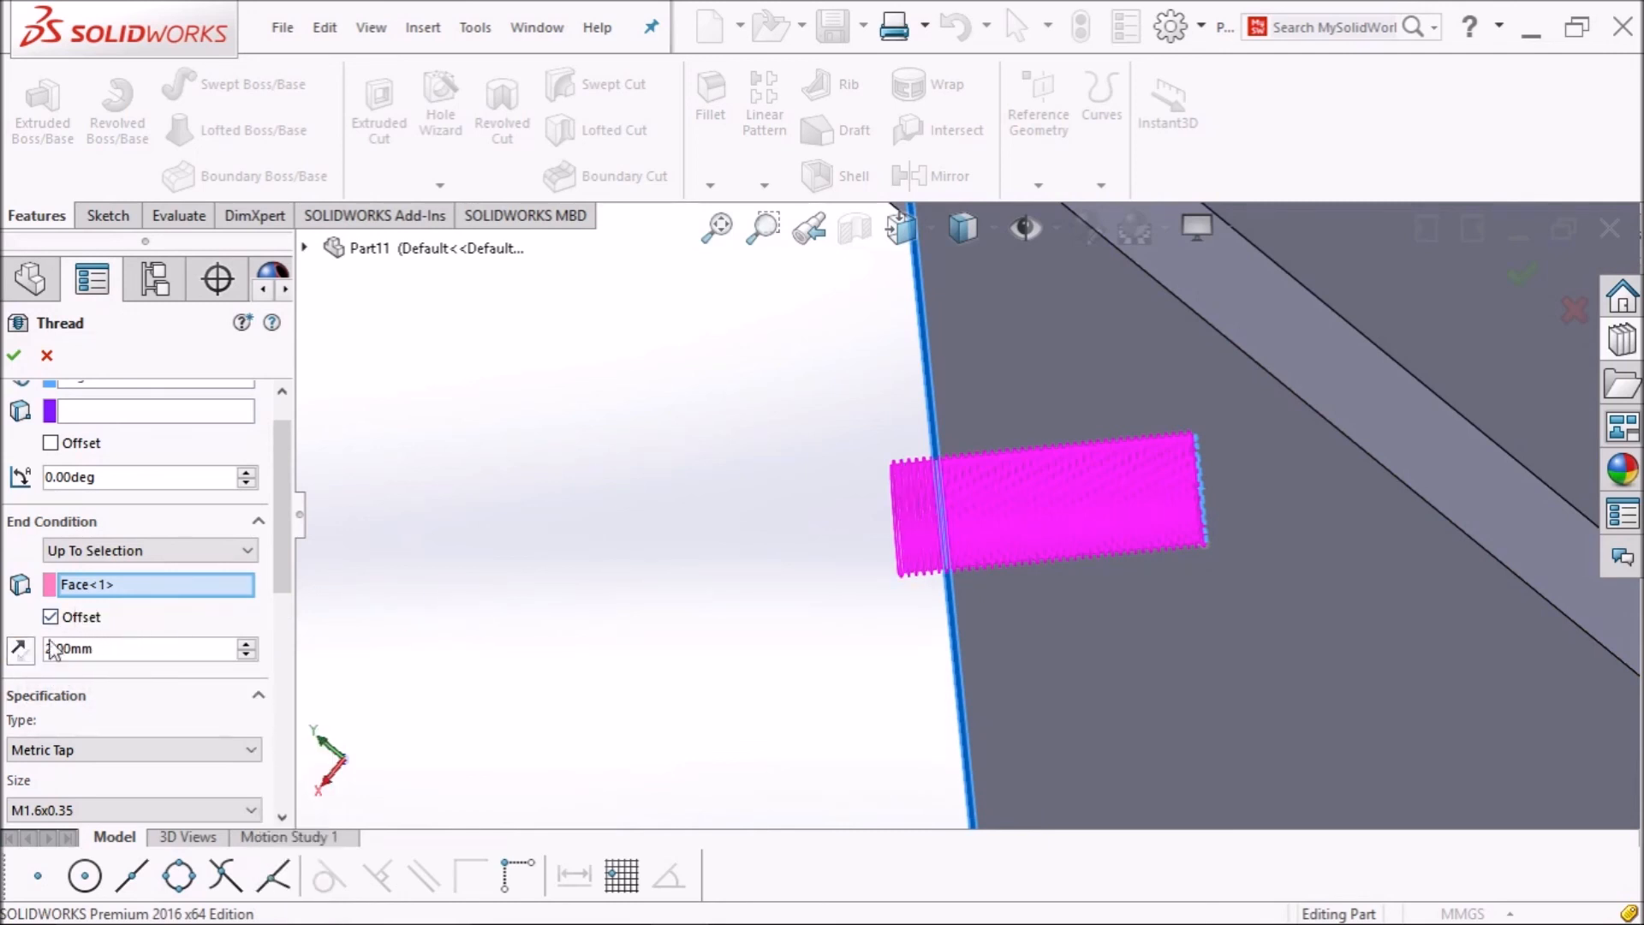
middle_click_drag(869, 583, 993, 572)
left_click(18, 649)
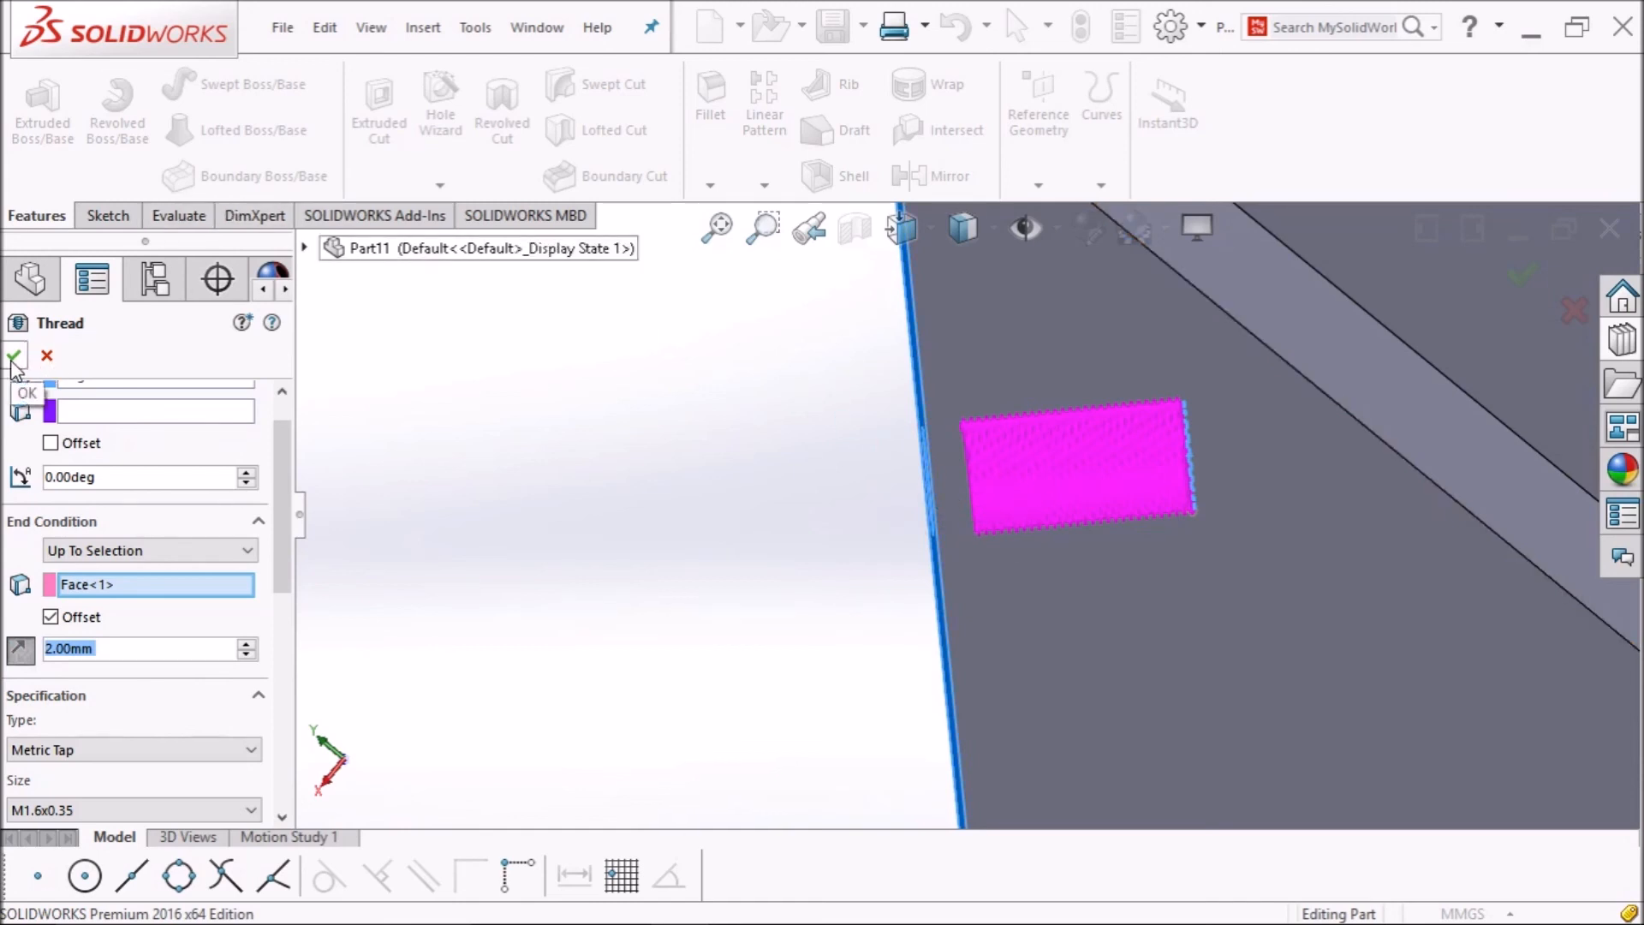
left_click(13, 358)
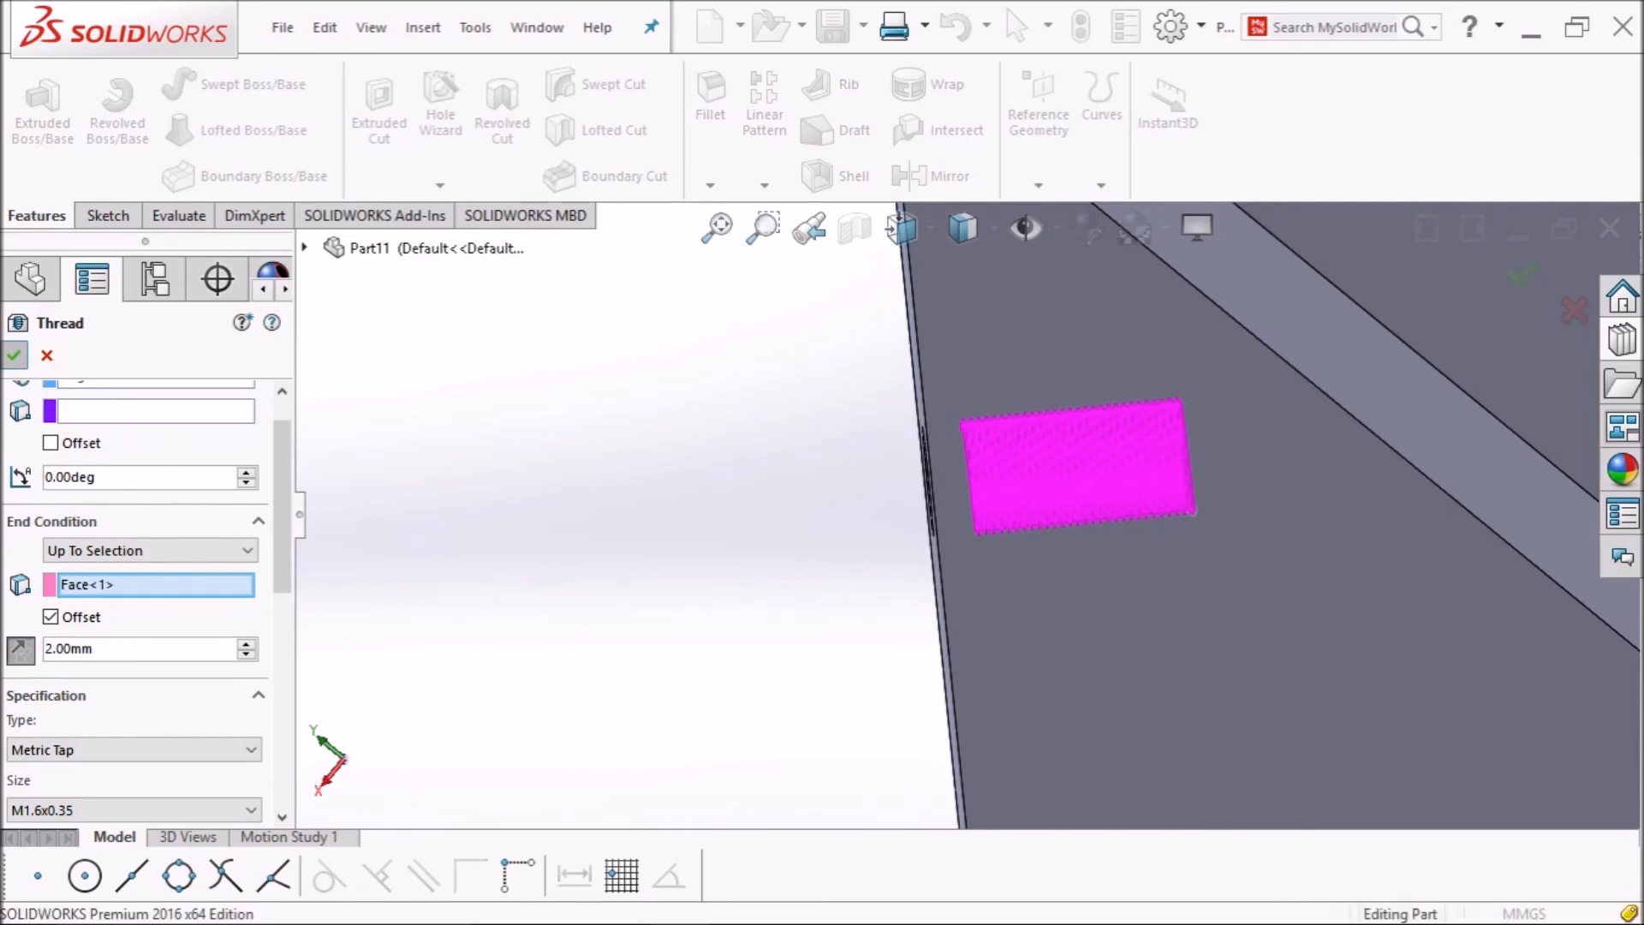
Examine the thread cut inside the upper dowel hole up close and within the whole part.
middle_click_drag(536, 503, 661, 524)
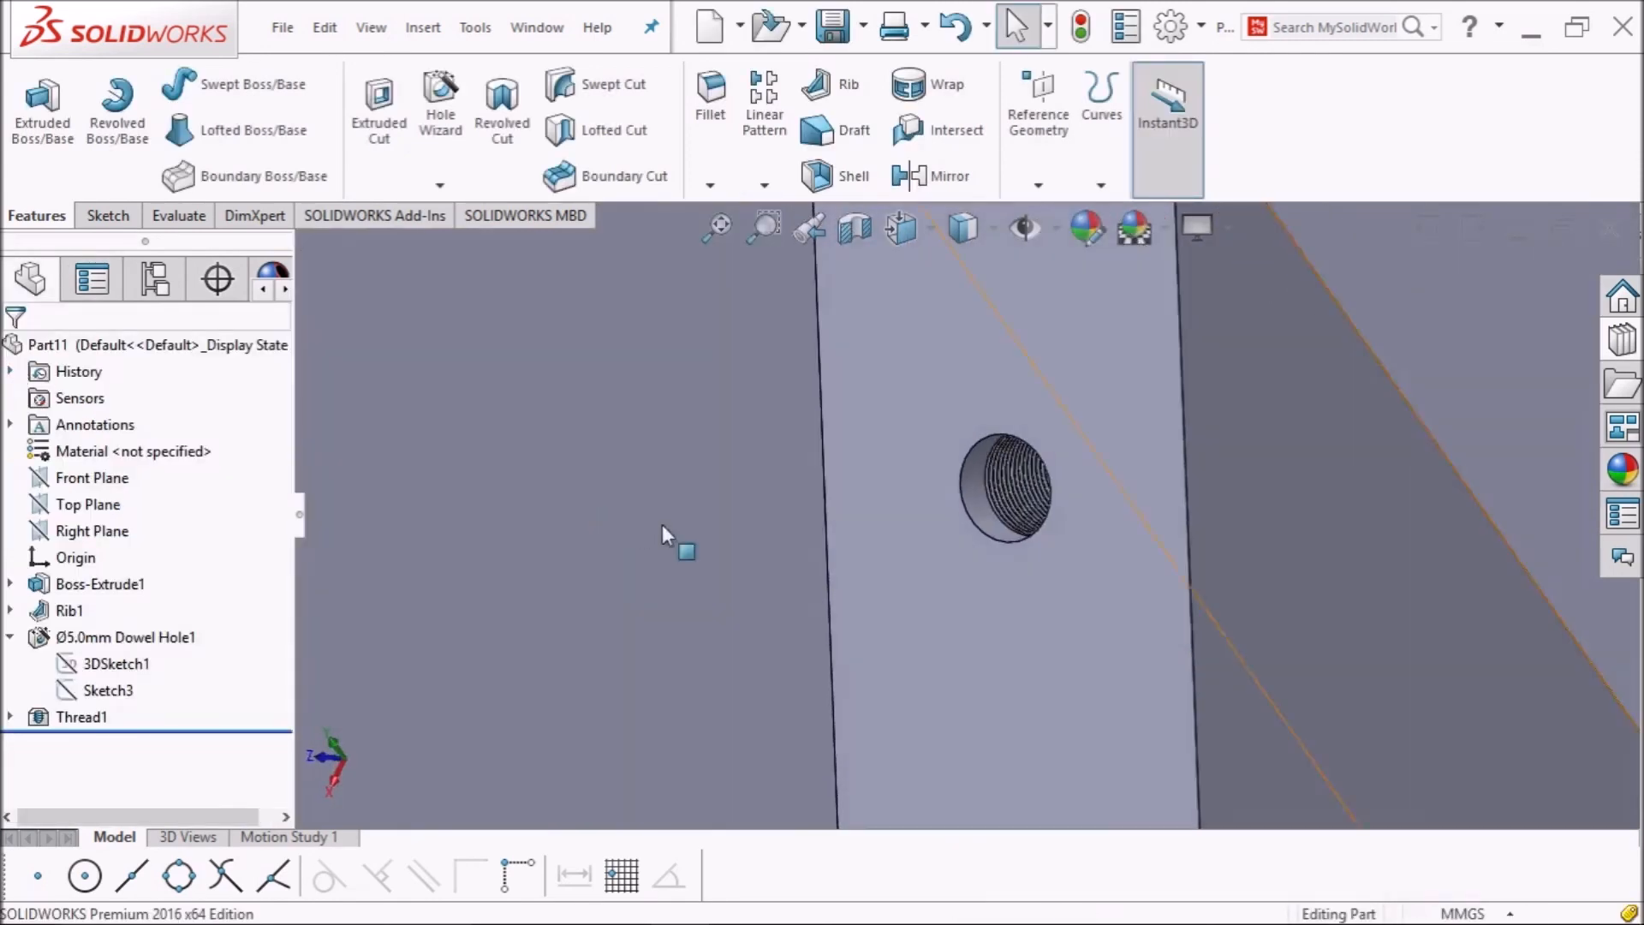
scroll(899, 521, "down", 3)
middle_click_drag(1120, 504, 1145, 505)
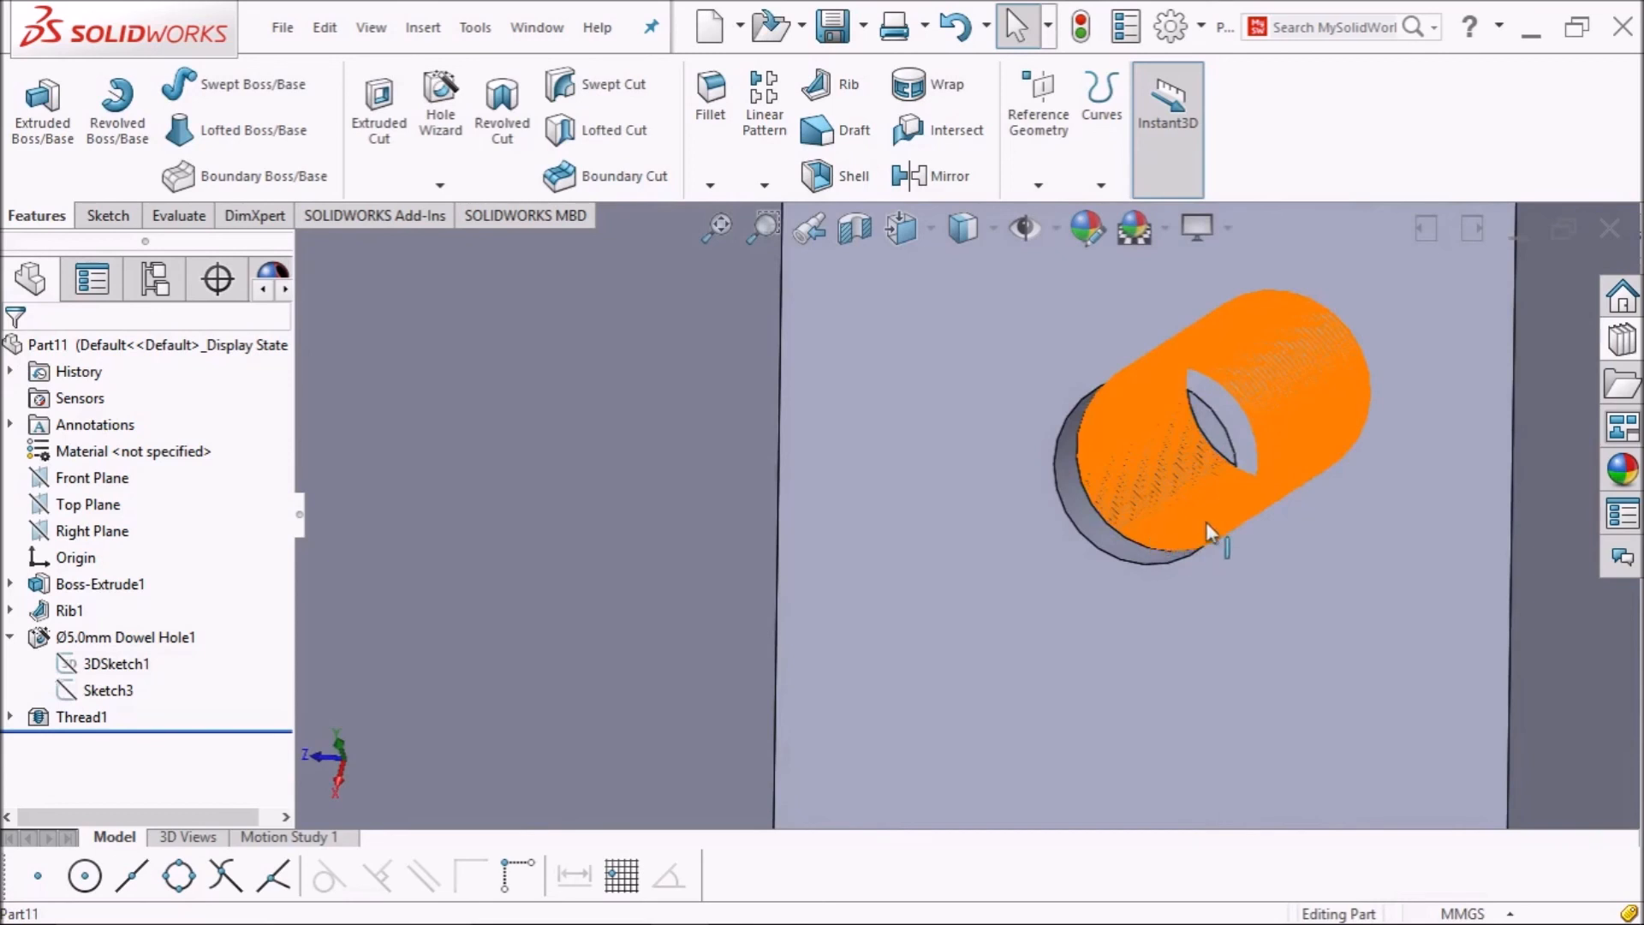
scroll(1179, 504, "down", 3)
scroll(1179, 504, "up", 3)
scroll(1000, 520, "up", 5)
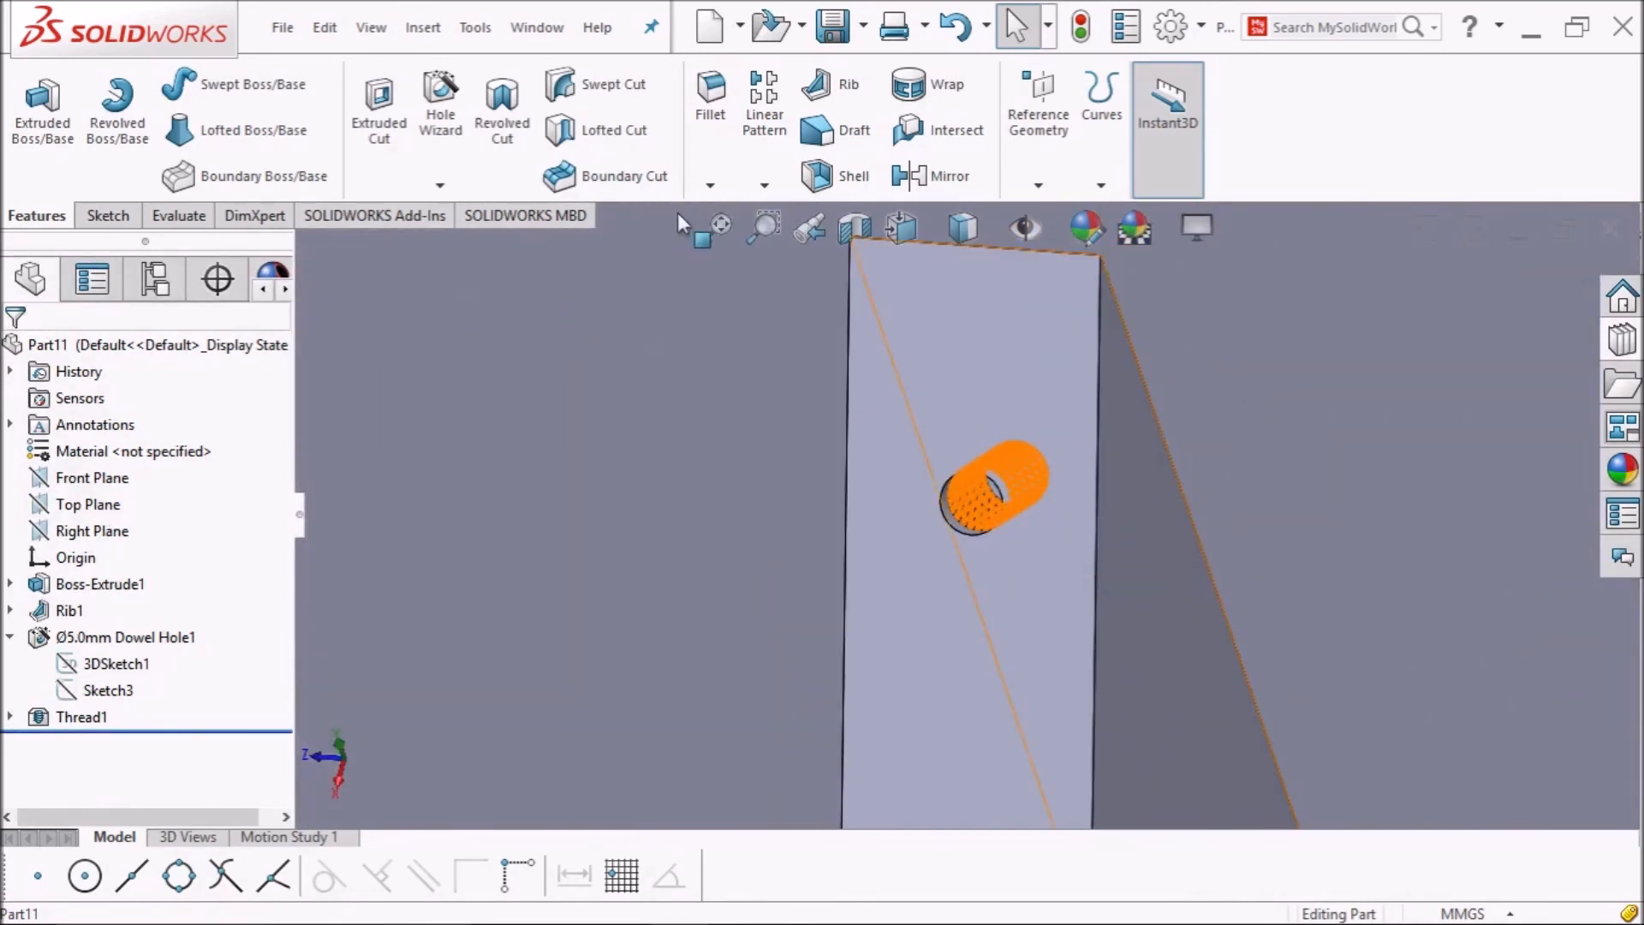
left_click(718, 227)
middle_click_drag(1354, 416, 1404, 446)
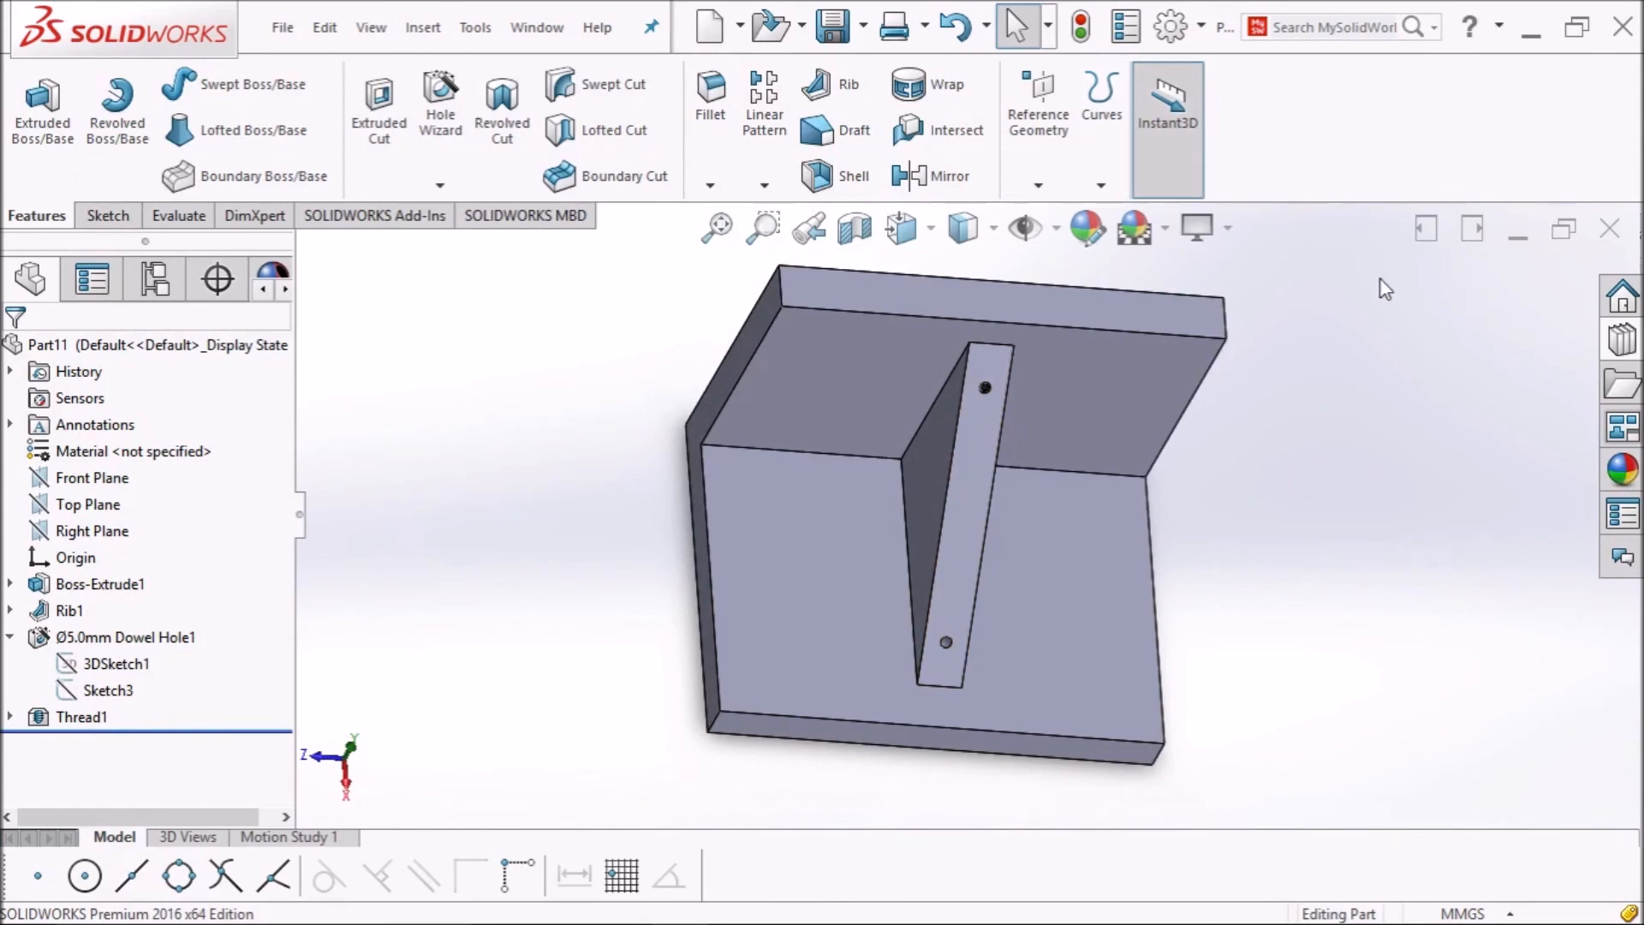
Browse the Design Library's Toolbox to the ANSI Metric hex head bolts and screws.
left_click(1624, 341)
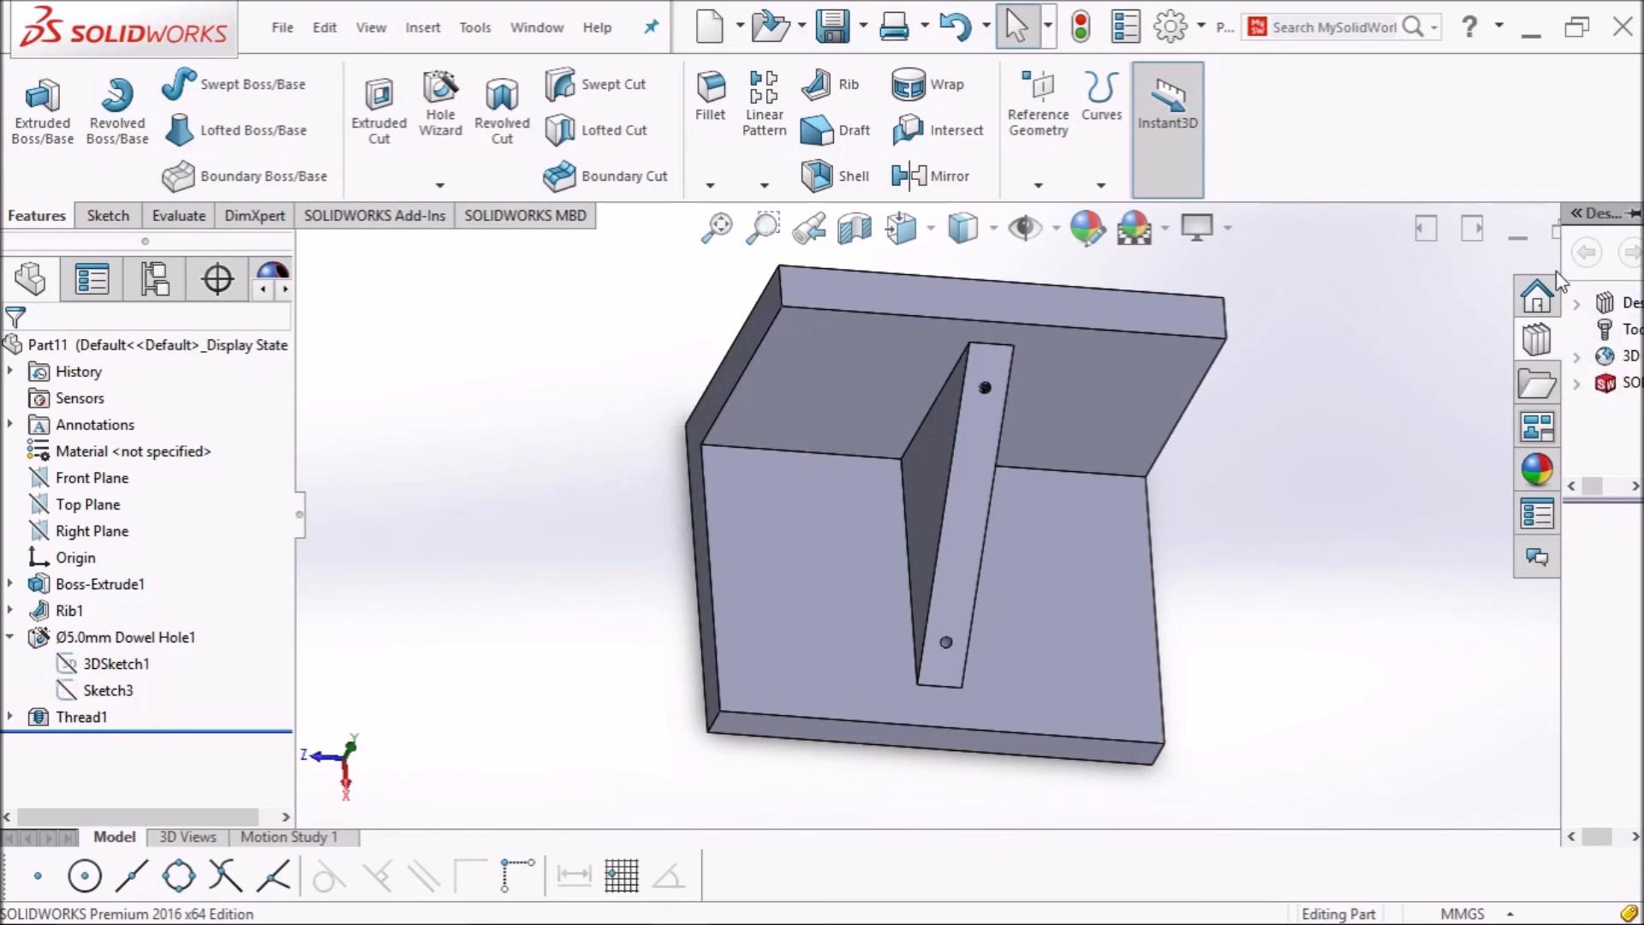
left_click(1573, 214)
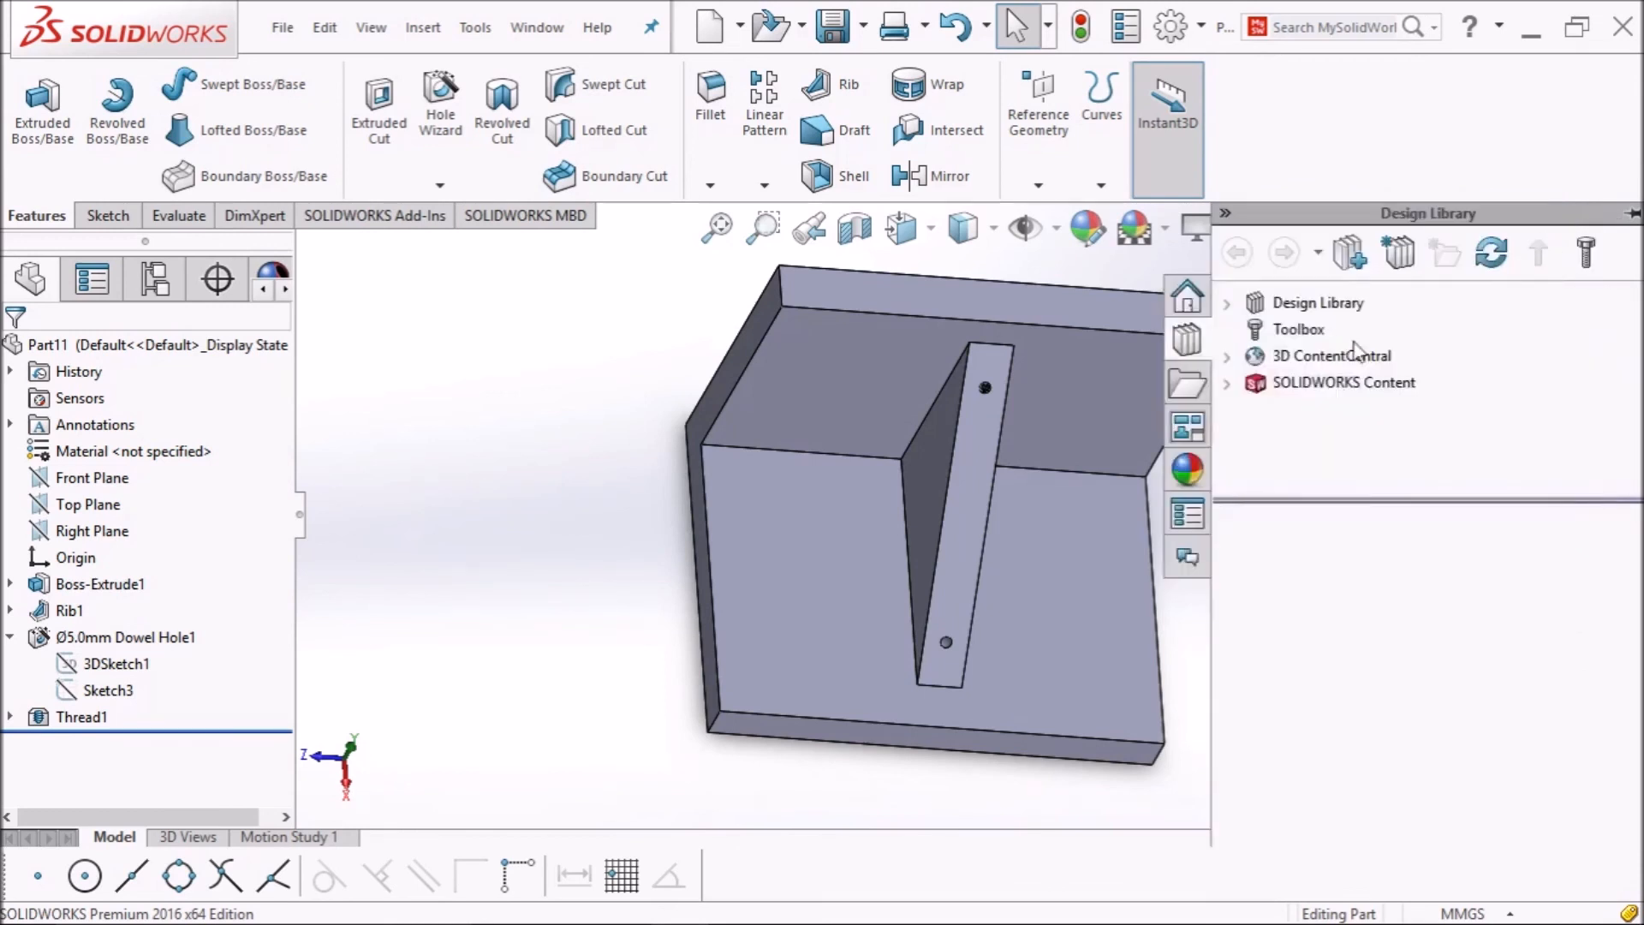
left_click(1306, 329)
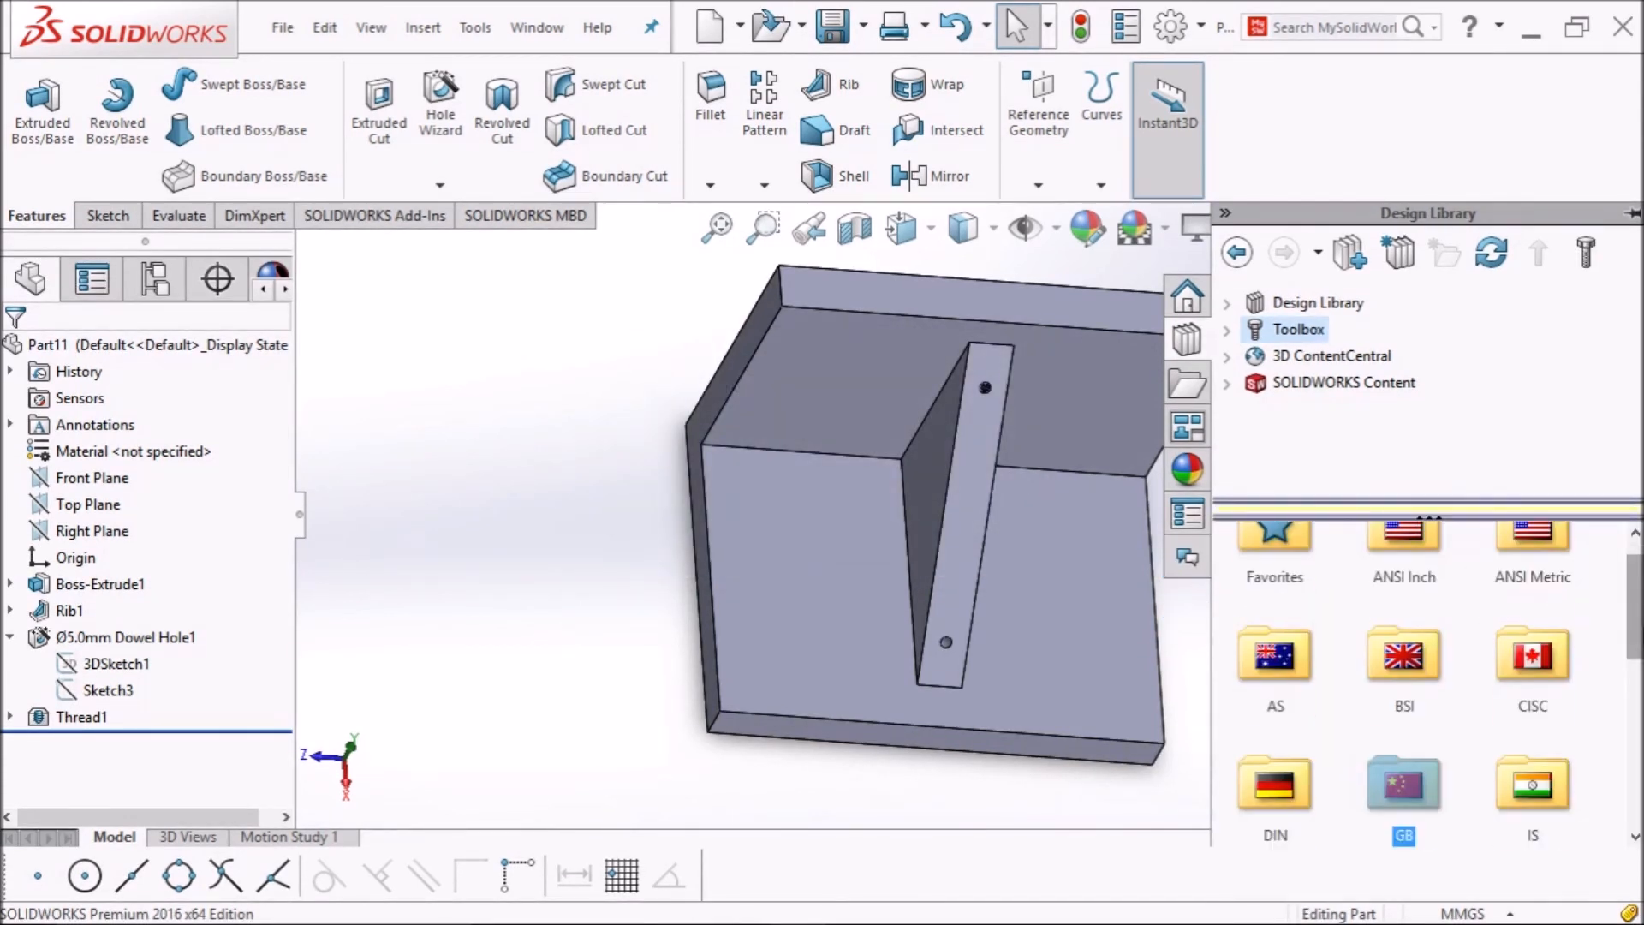
left_click_drag(1633, 620, 1632, 606)
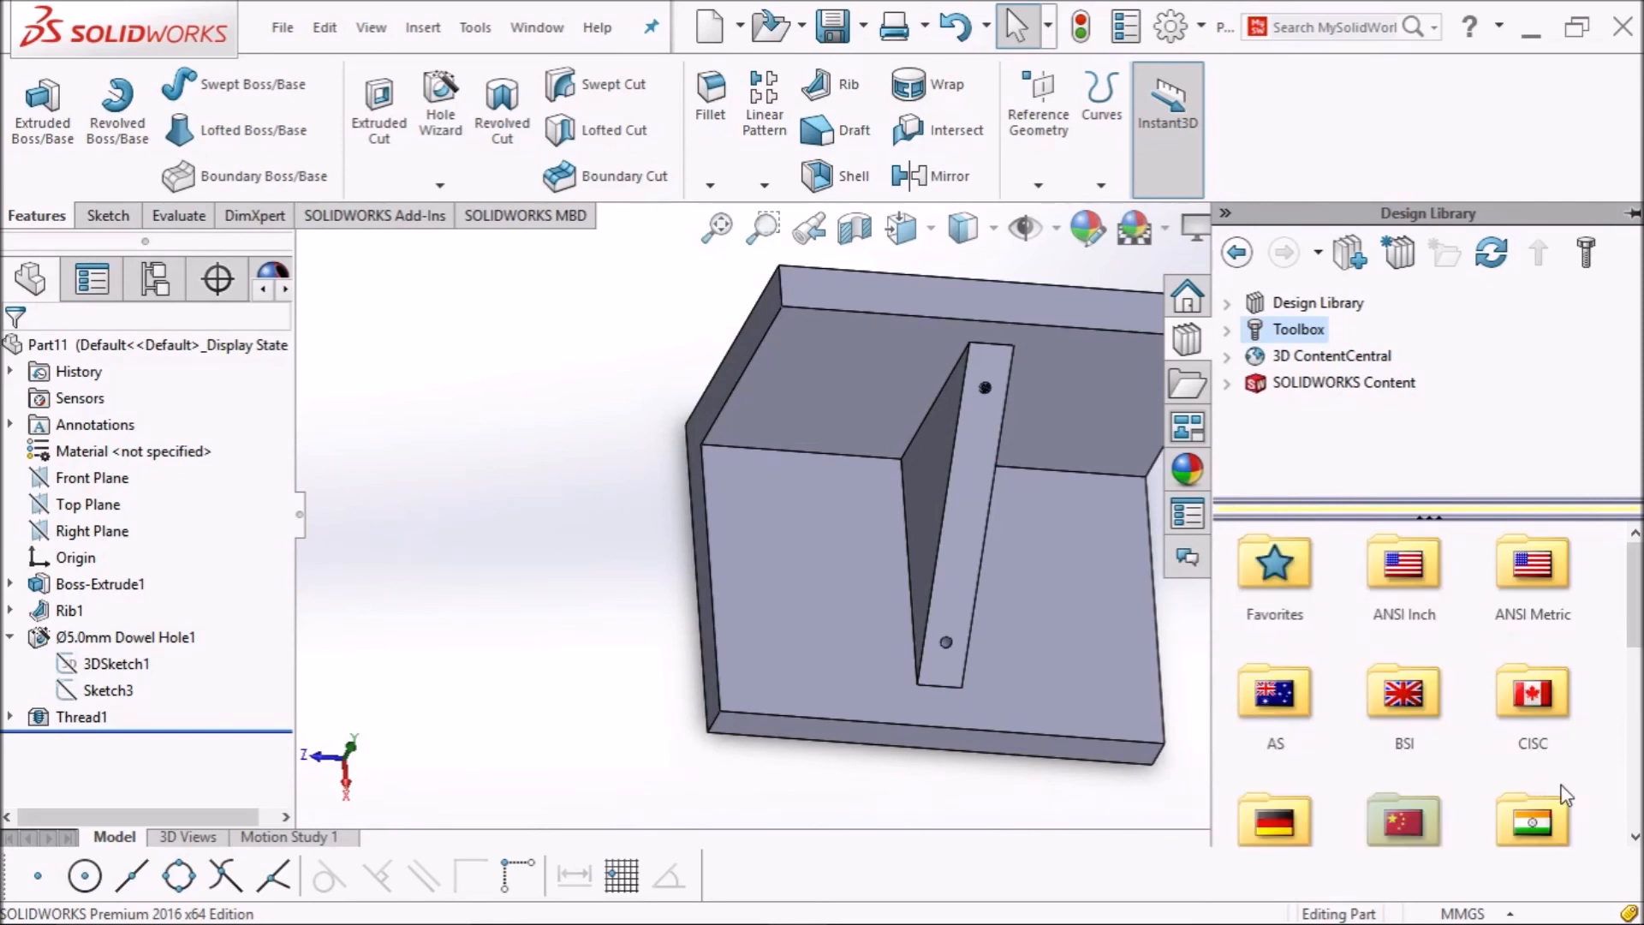
double_click(1546, 590)
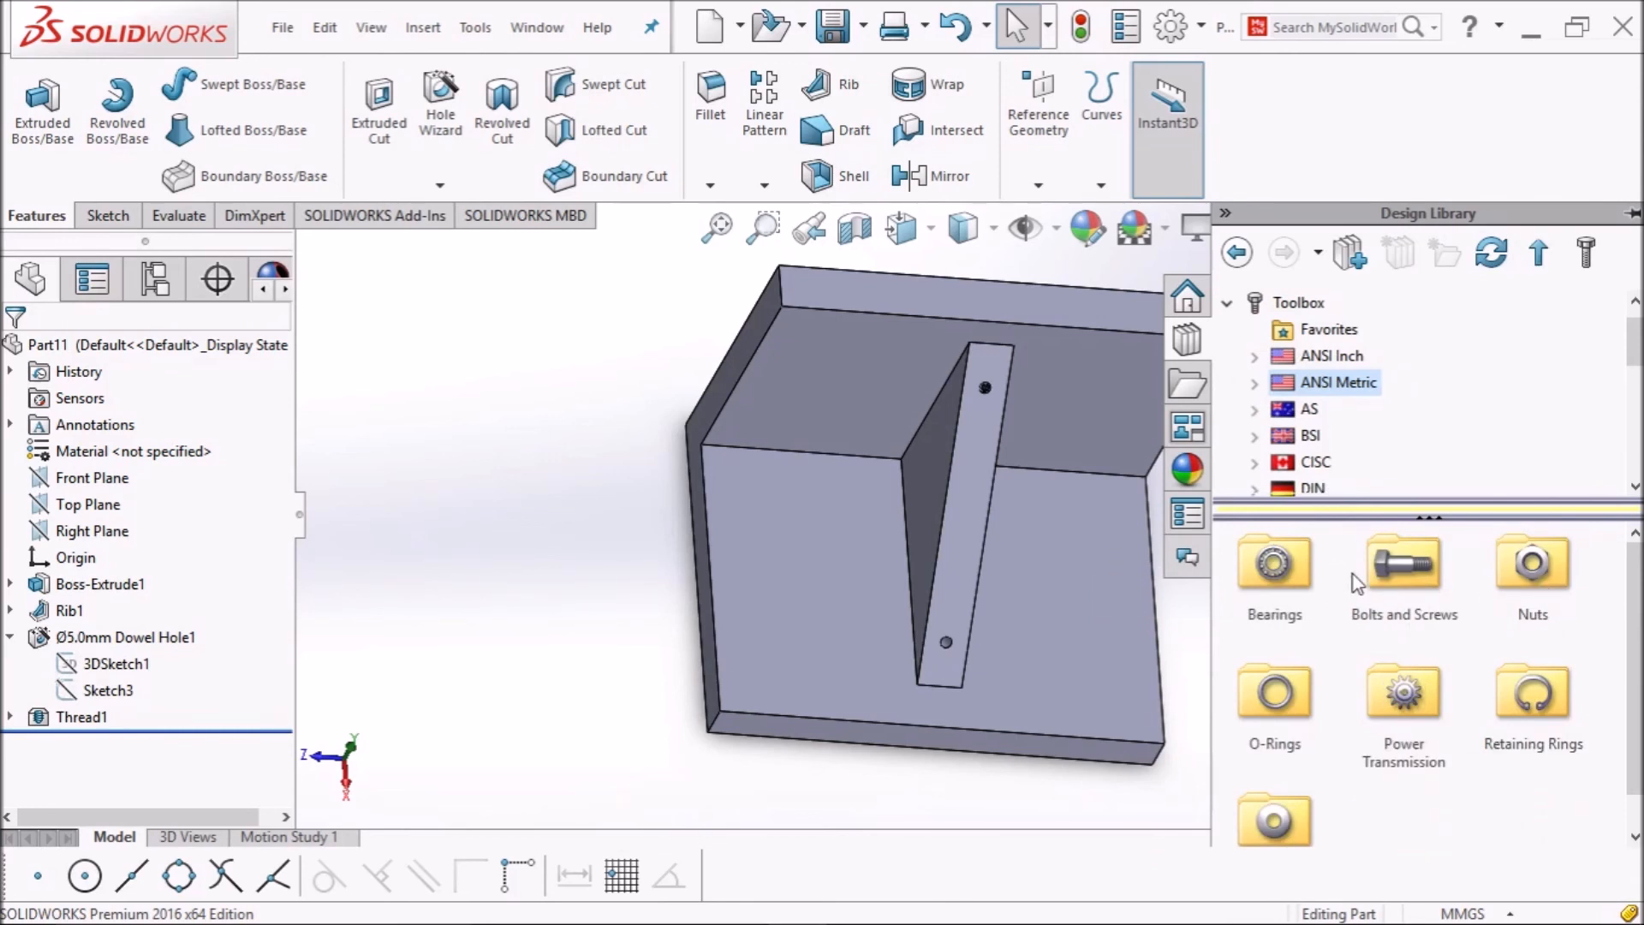
double_click(1402, 577)
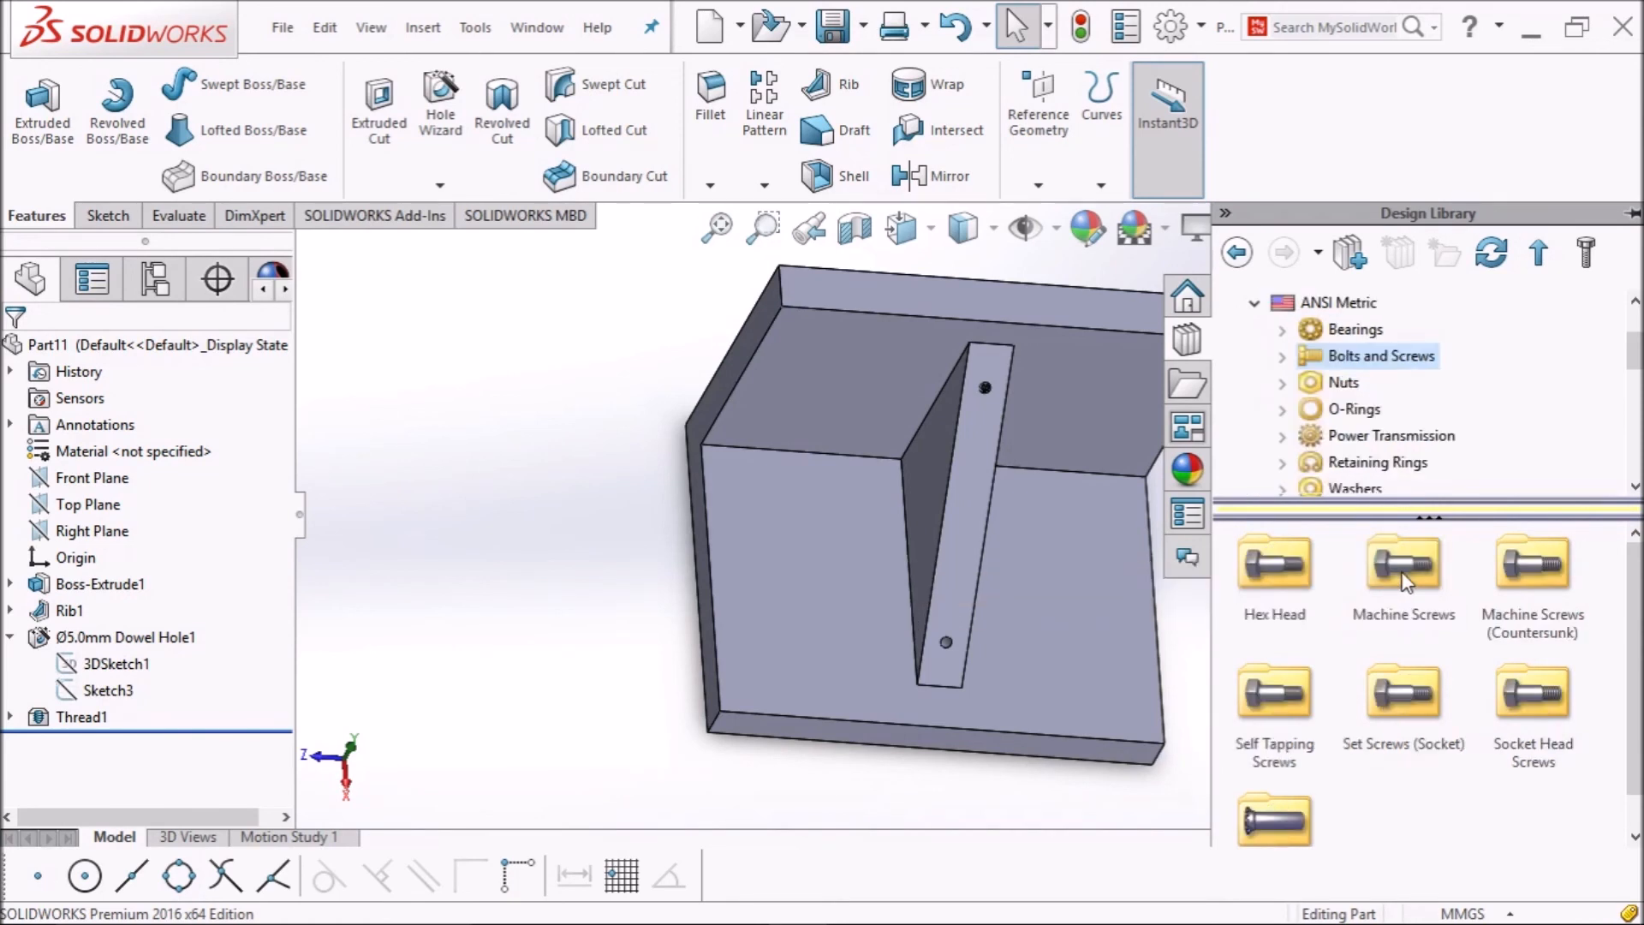
double_click(1285, 582)
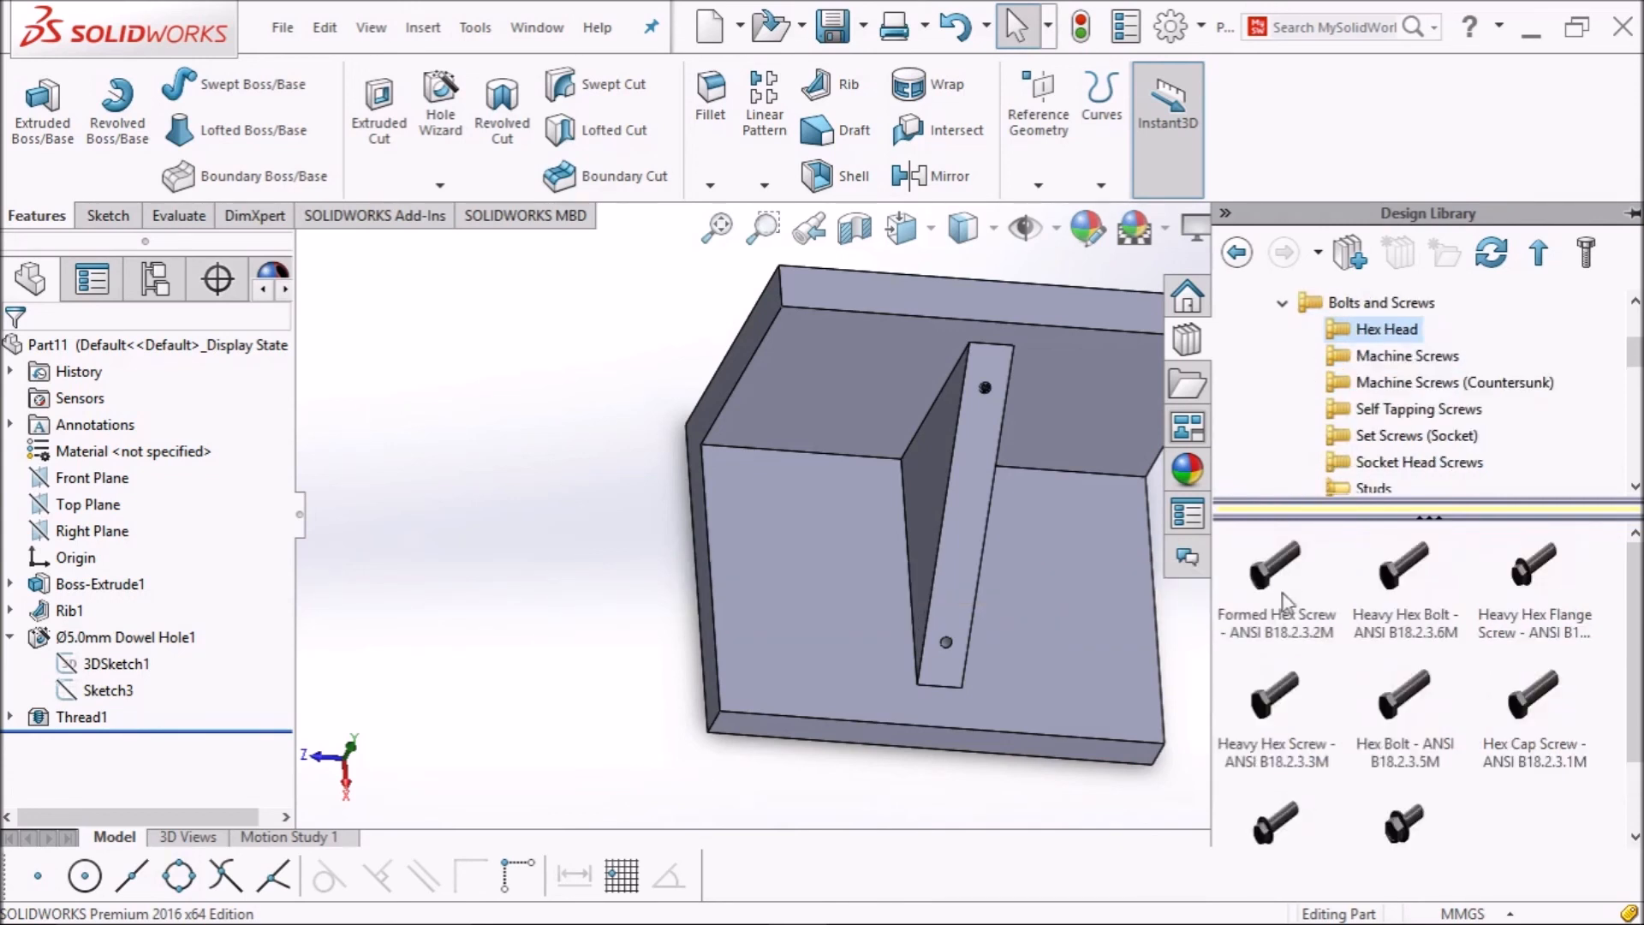
Create a part from the Toolbox component Formed Hex Screw - ANSI B18.2.3.2M.
left_click(1283, 584)
mouse_move(1282, 584)
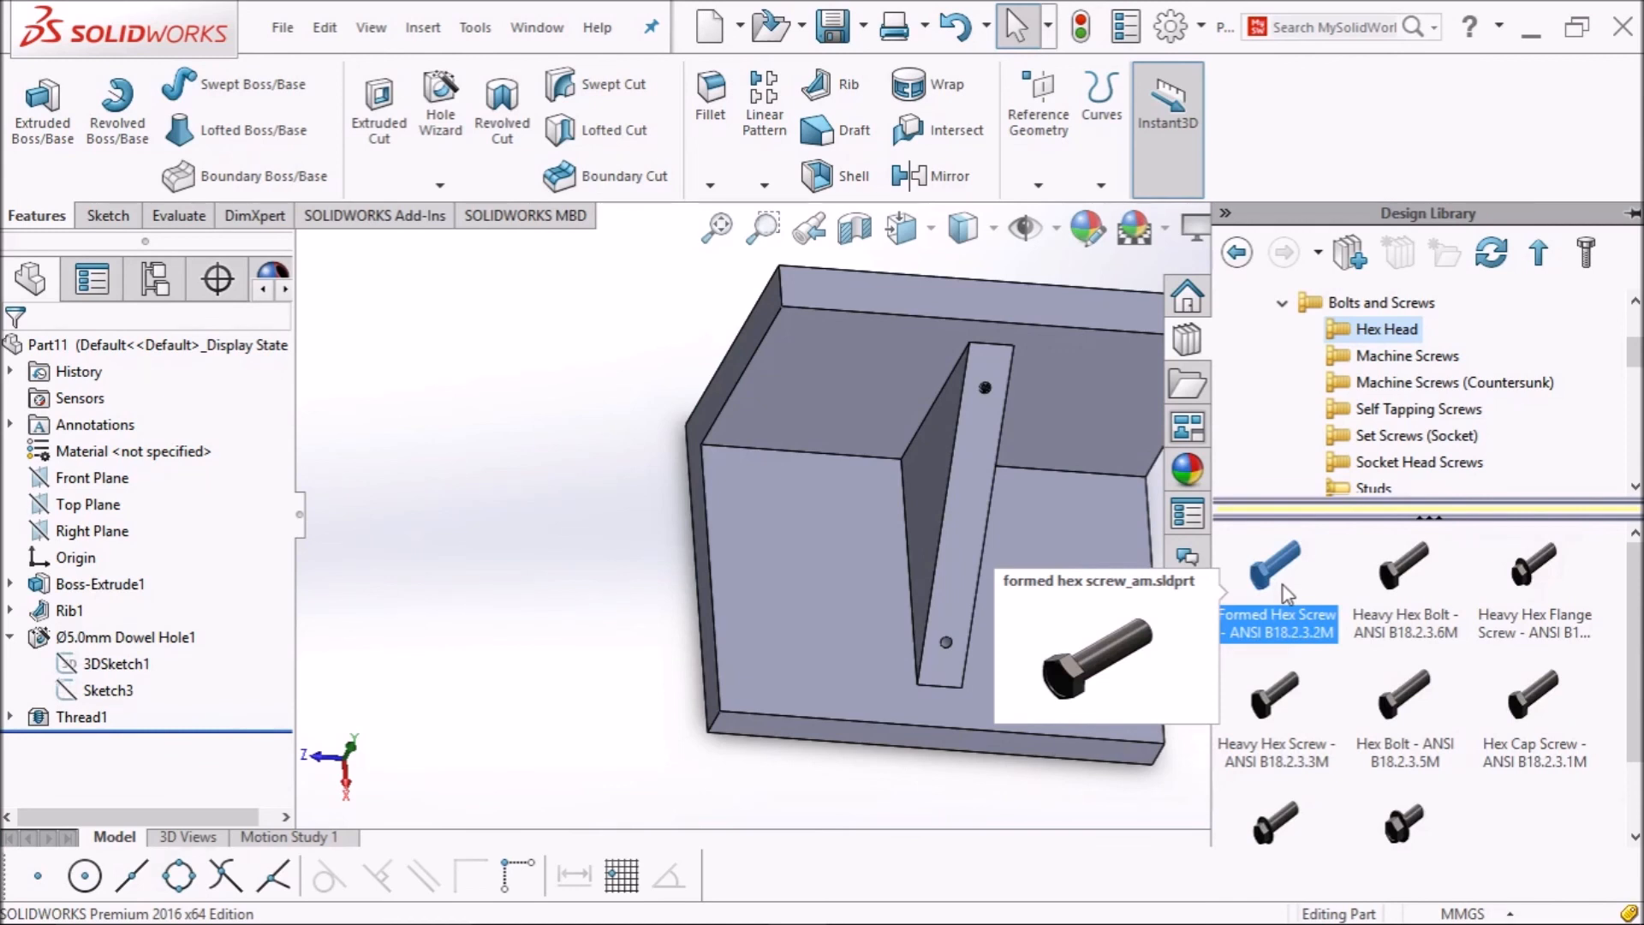
right_click(1279, 587)
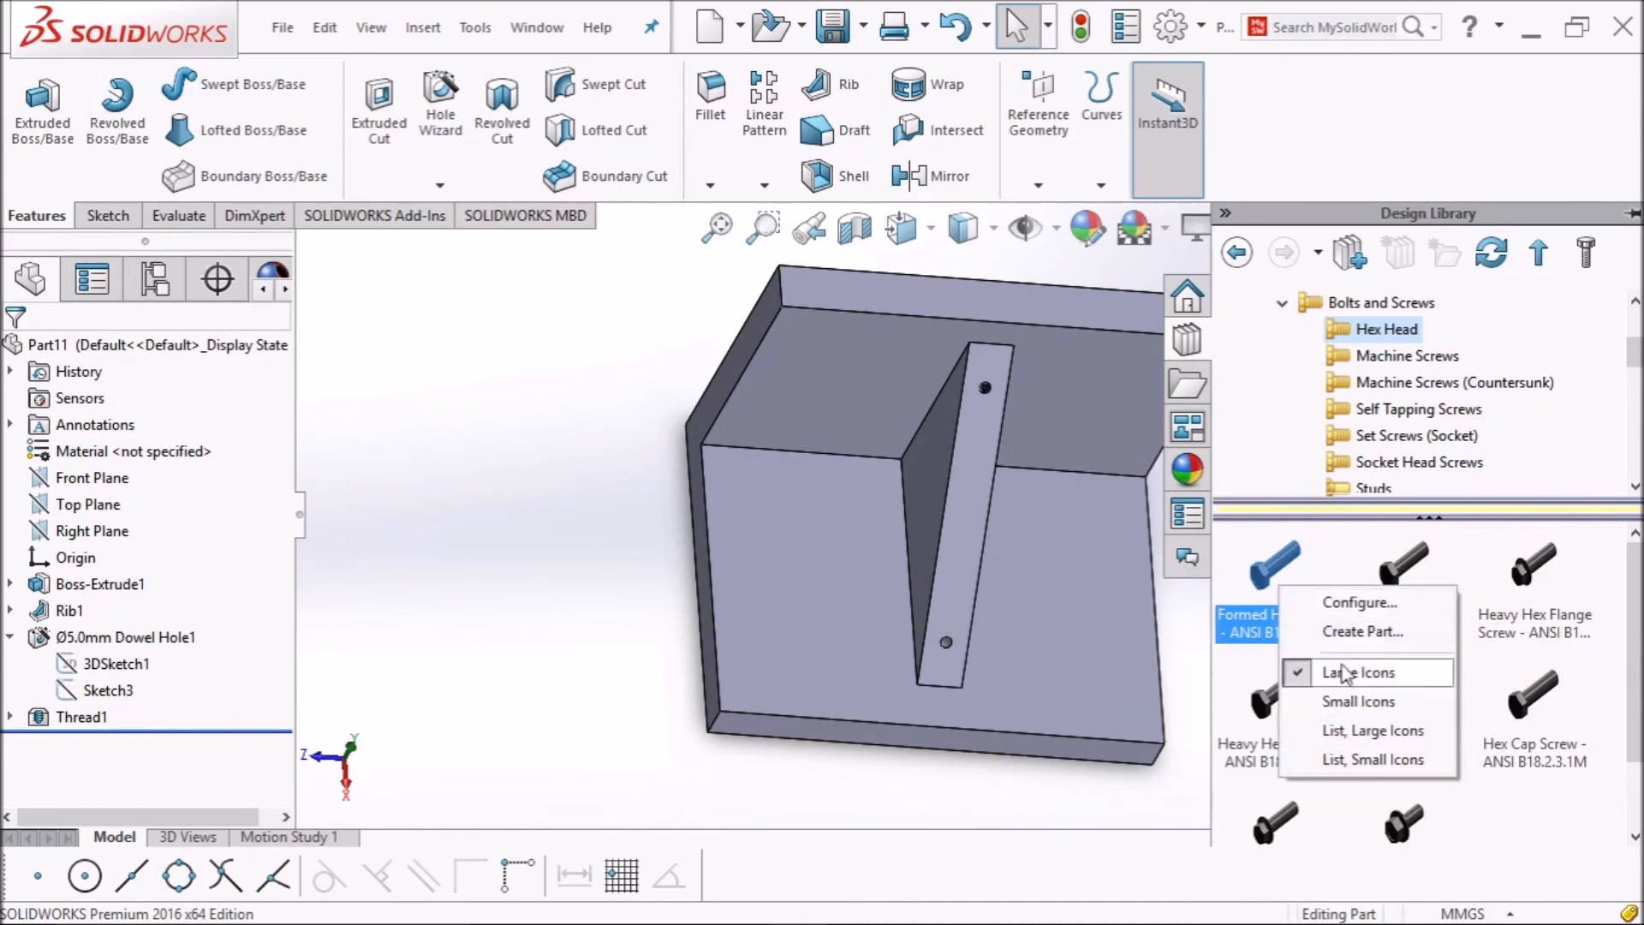
left_click(1347, 634)
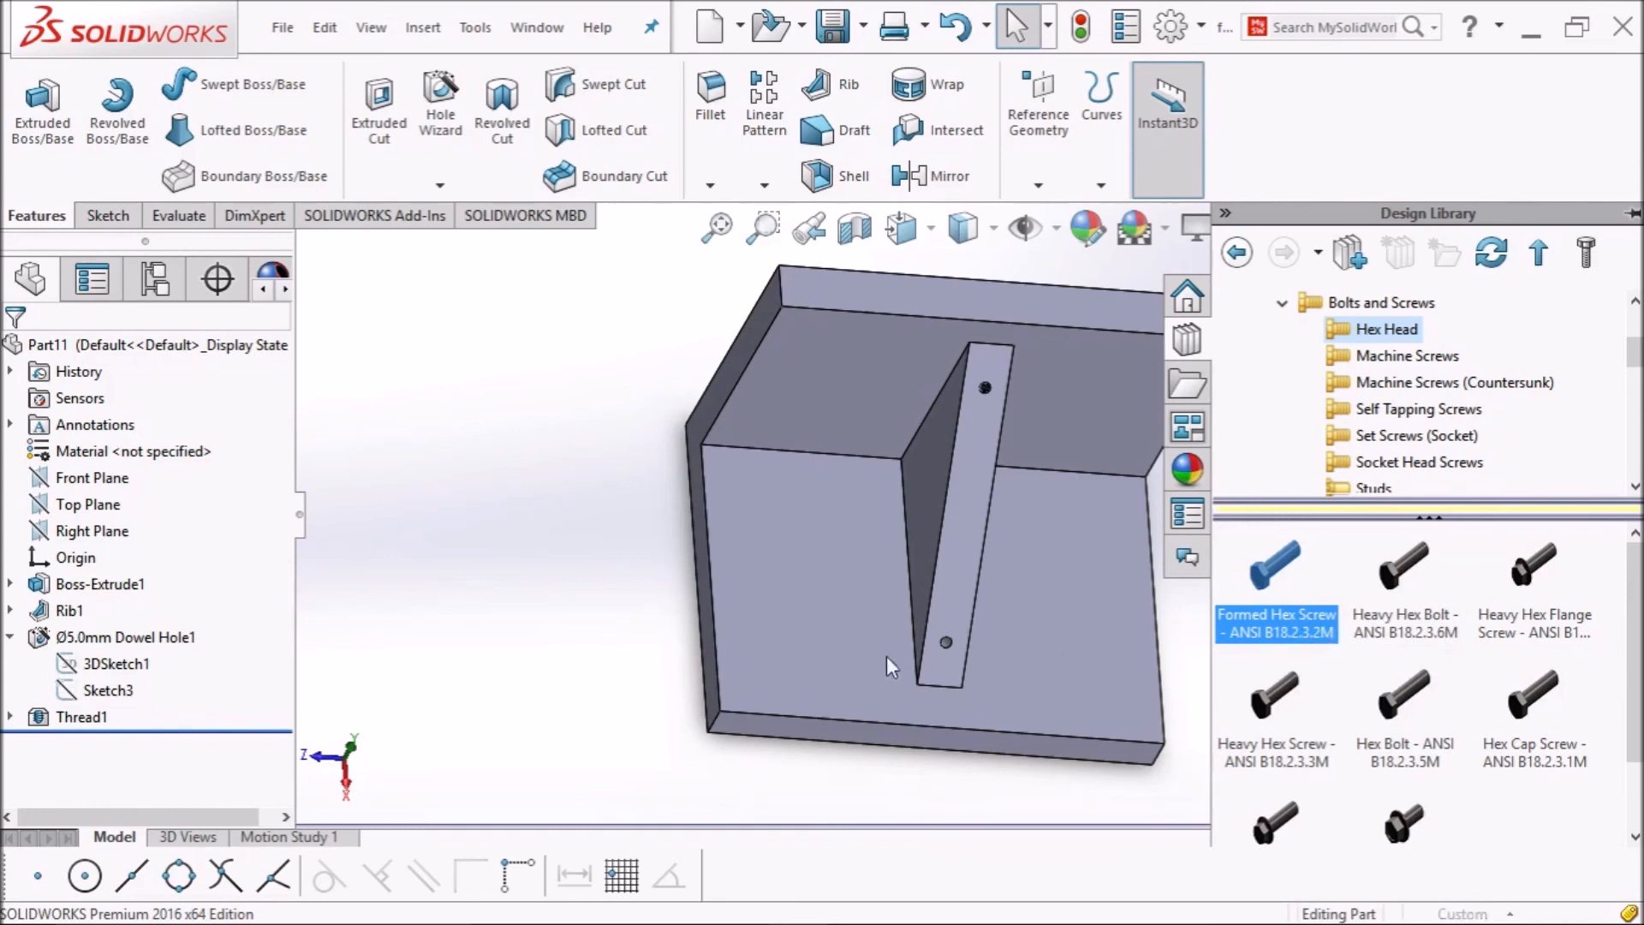
mouse_move(660, 921)
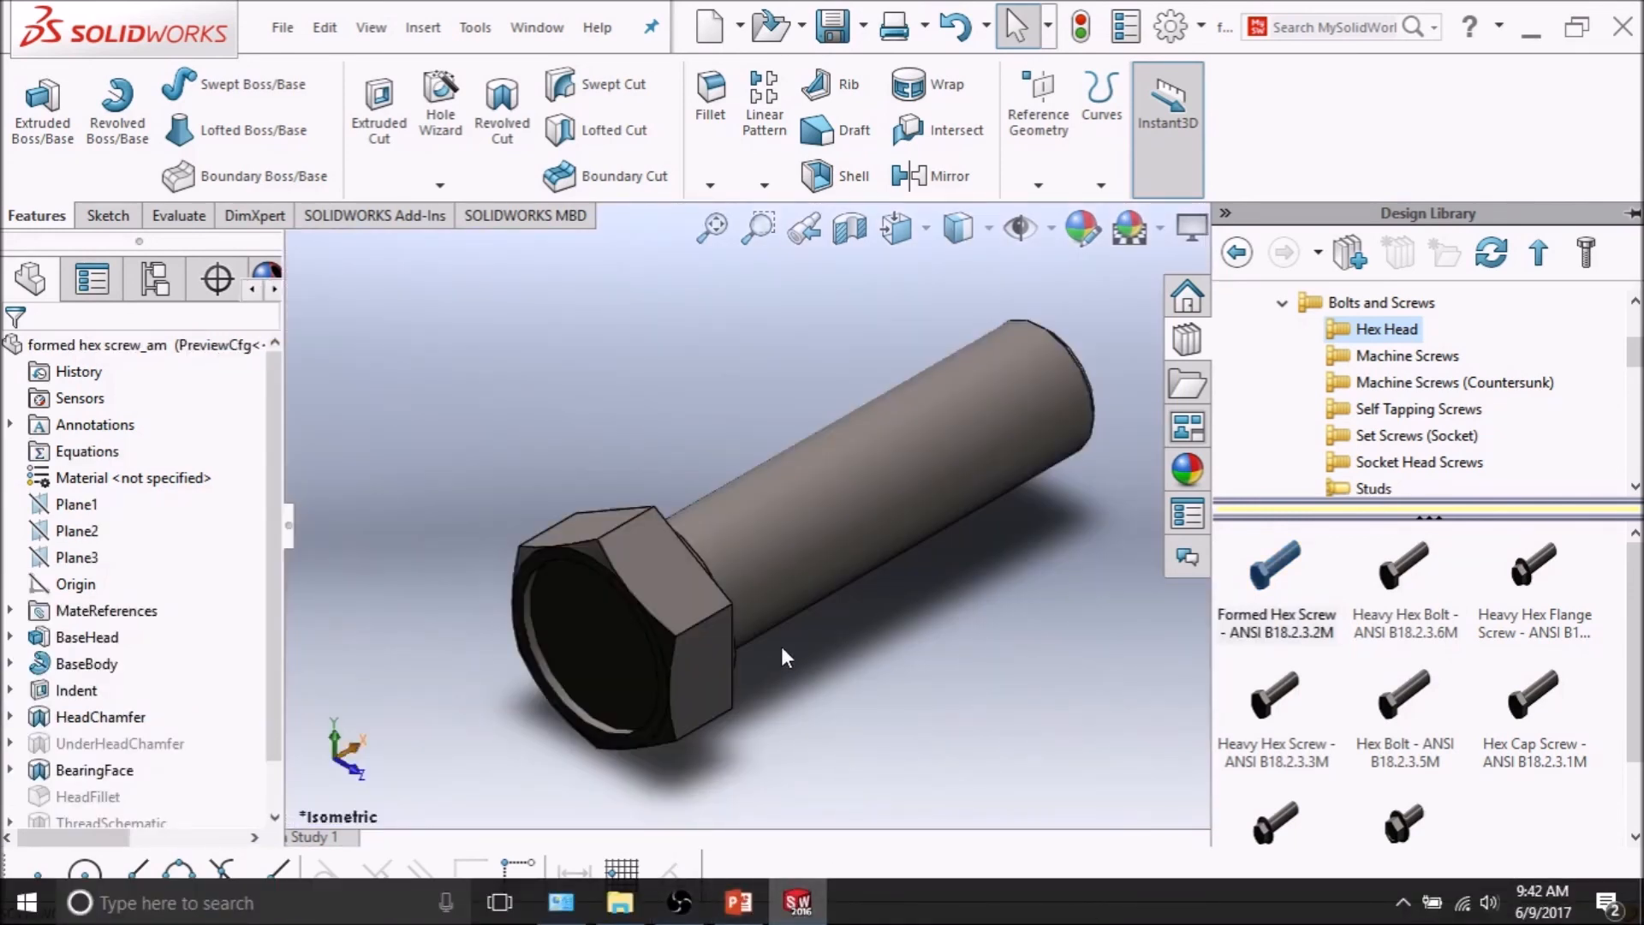
scroll(618, 641, "down", 3)
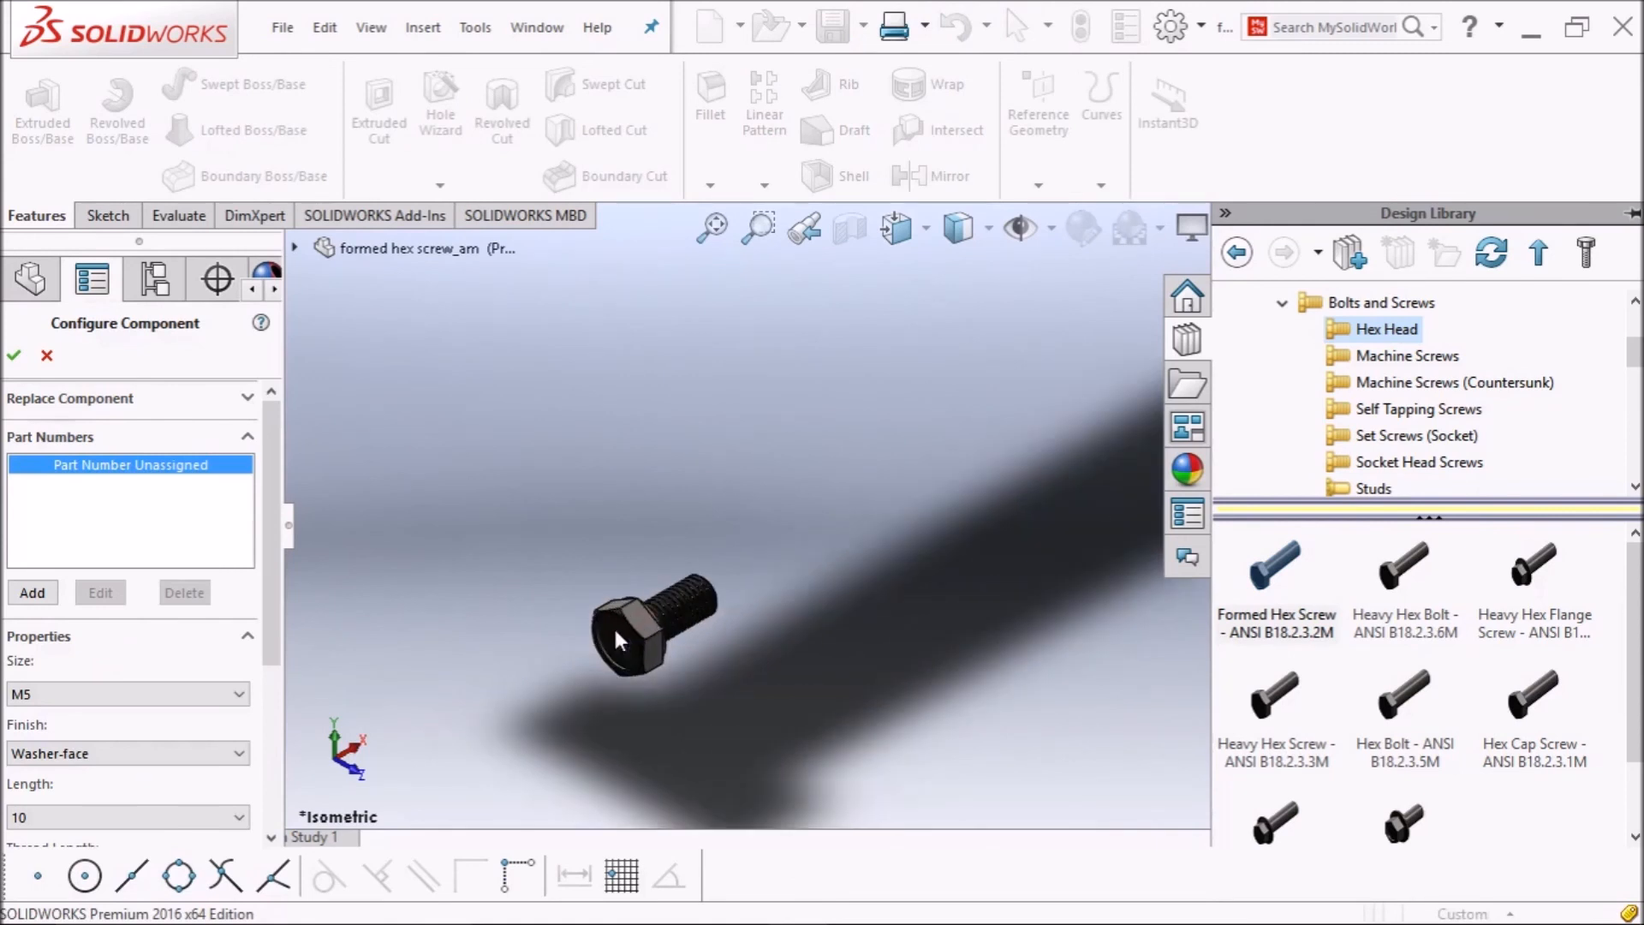
scroll(727, 586, "down", 4)
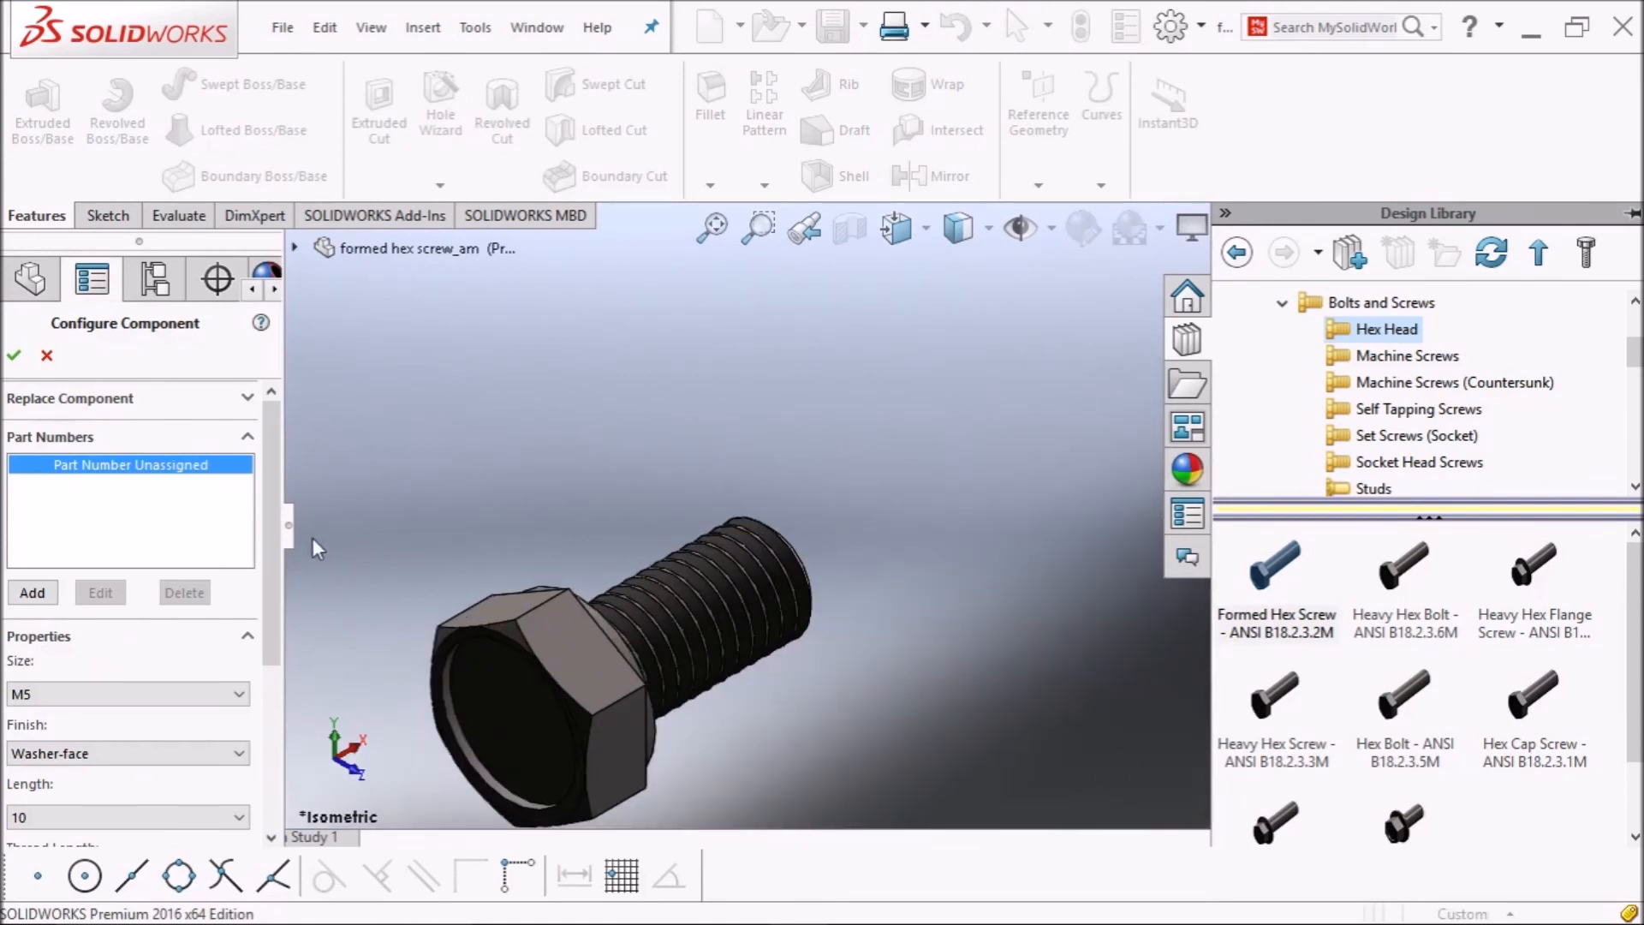
Configure the formed hex screw with size M5 and length 12.
left_click_drag(264, 539, 264, 593)
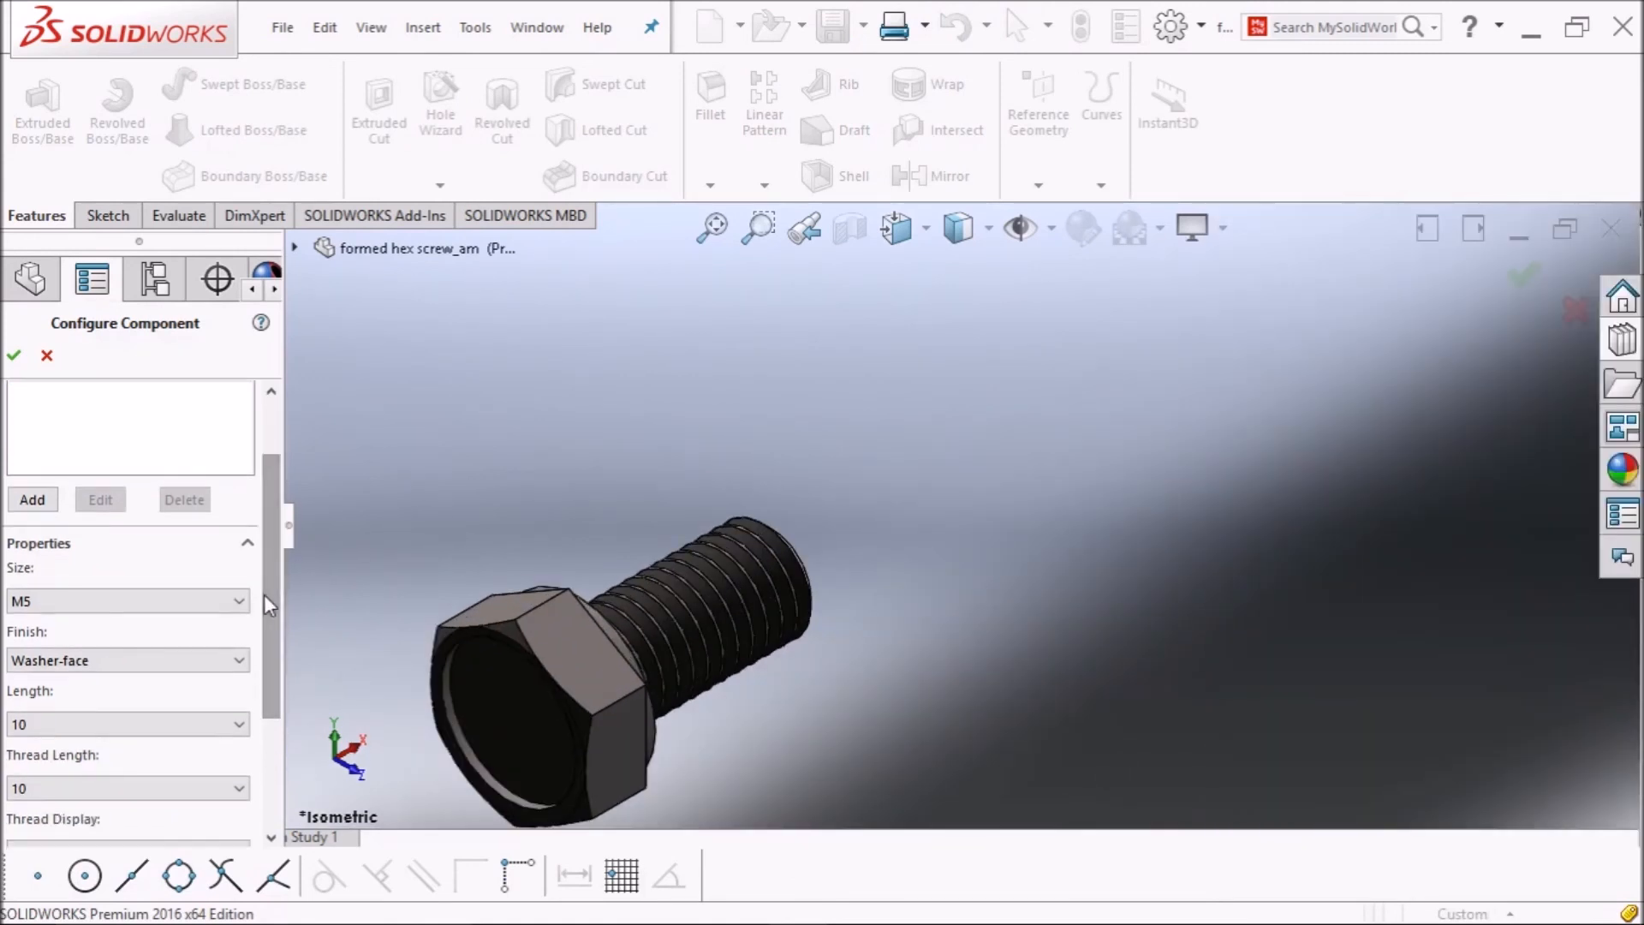
left_click(215, 599)
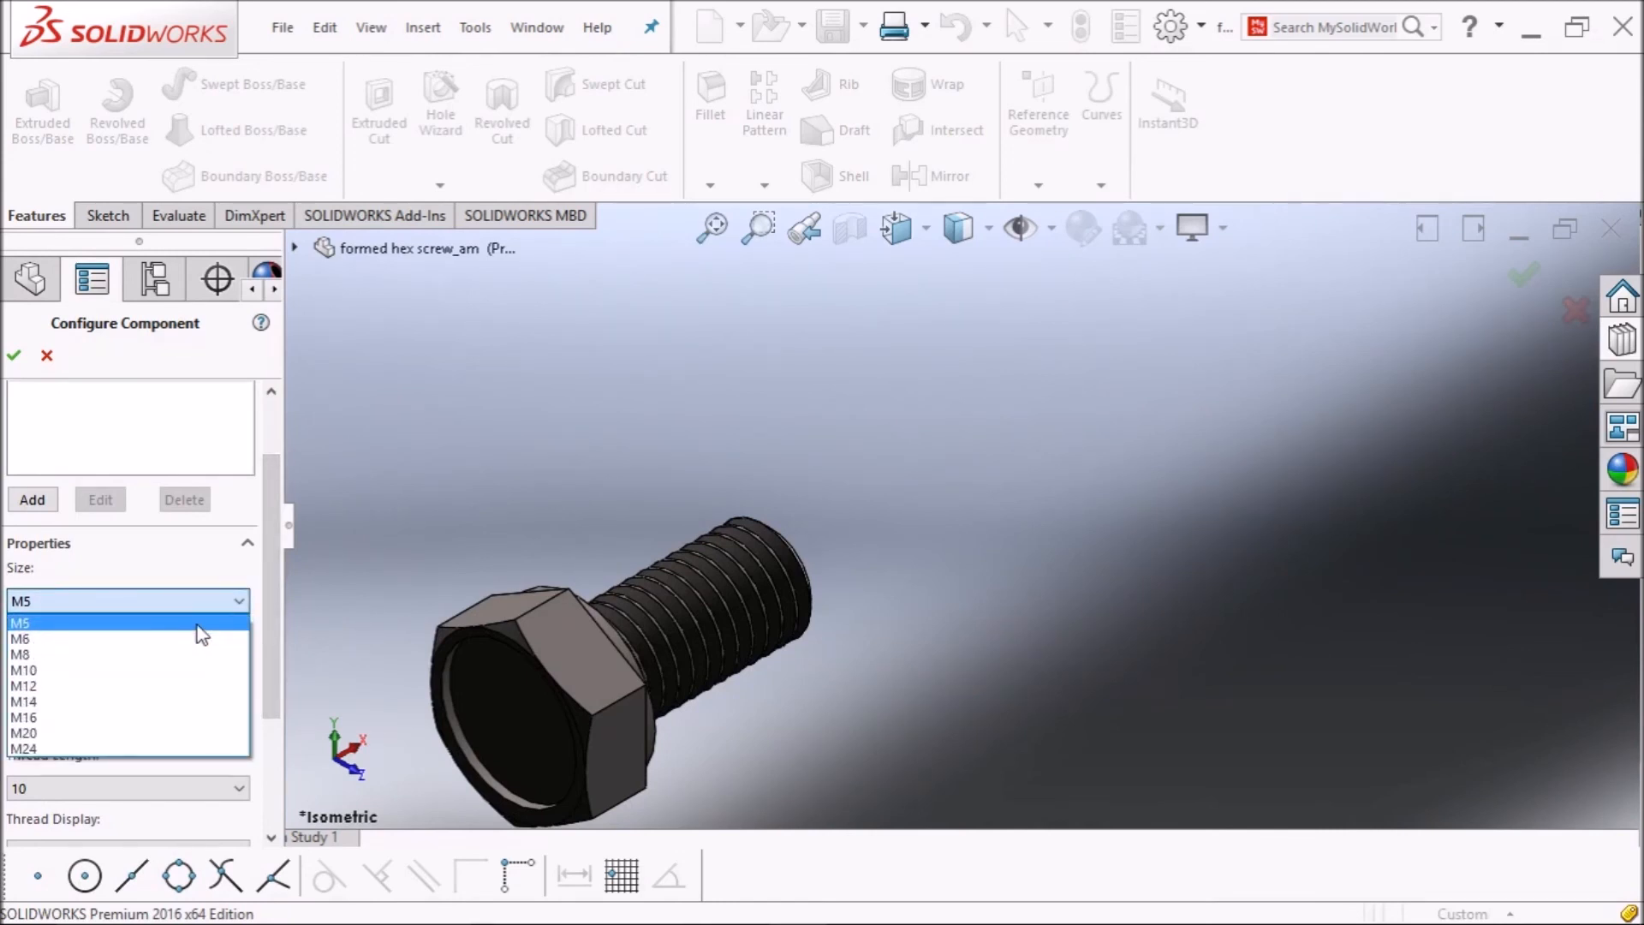
left_click(200, 634)
left_click_drag(269, 578, 270, 636)
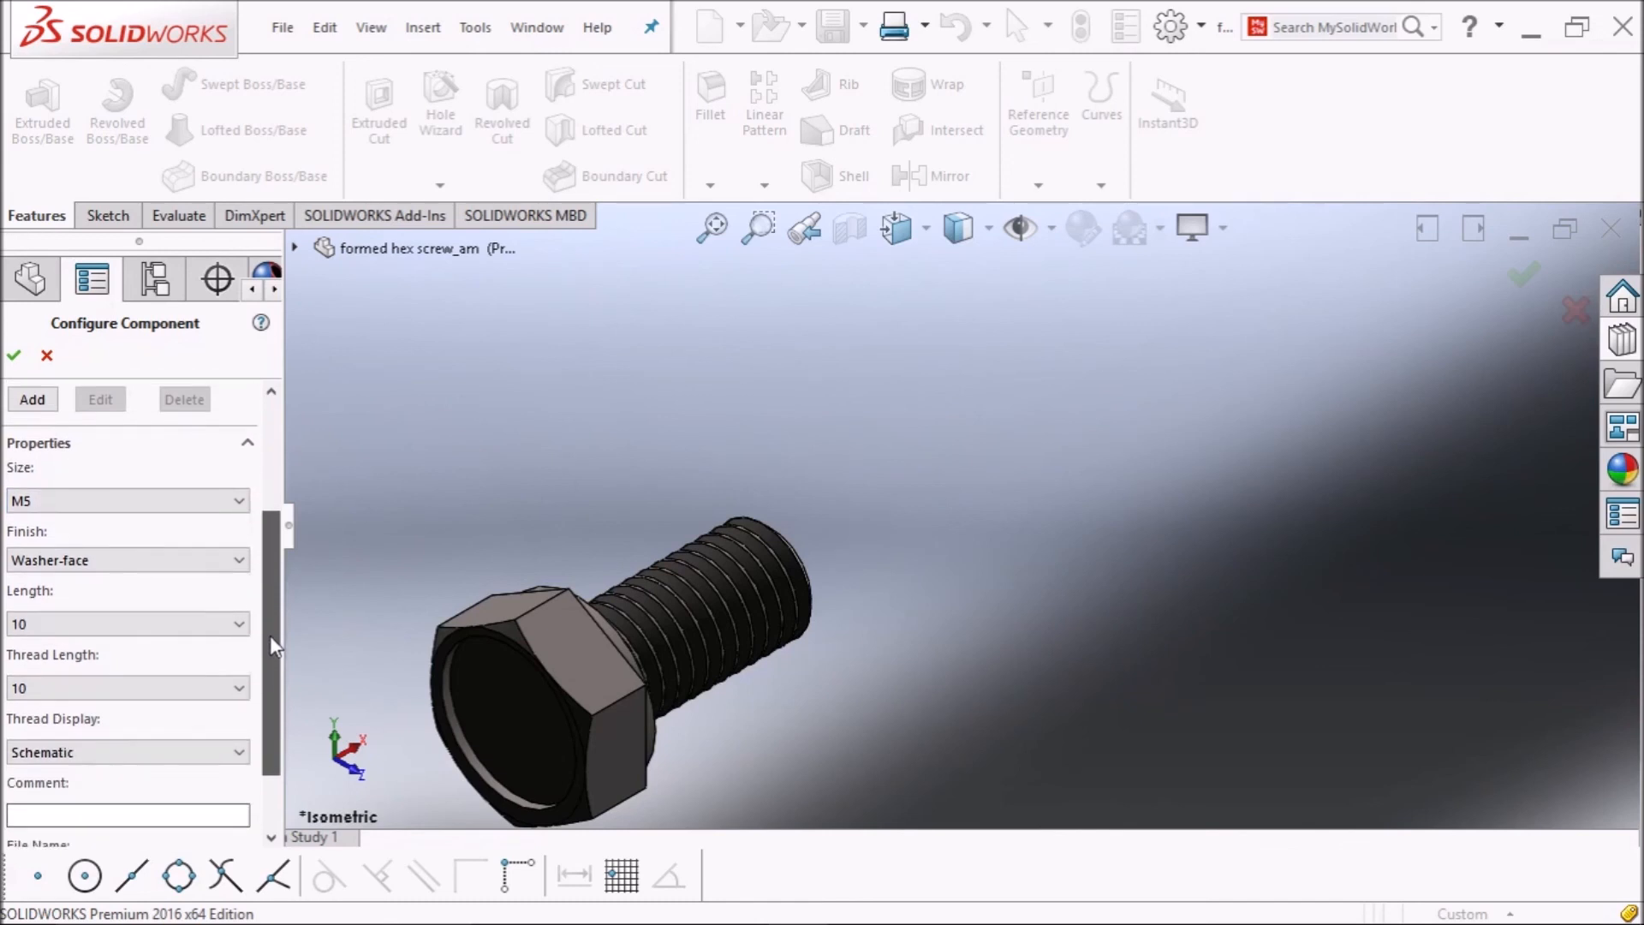
left_click(240, 624)
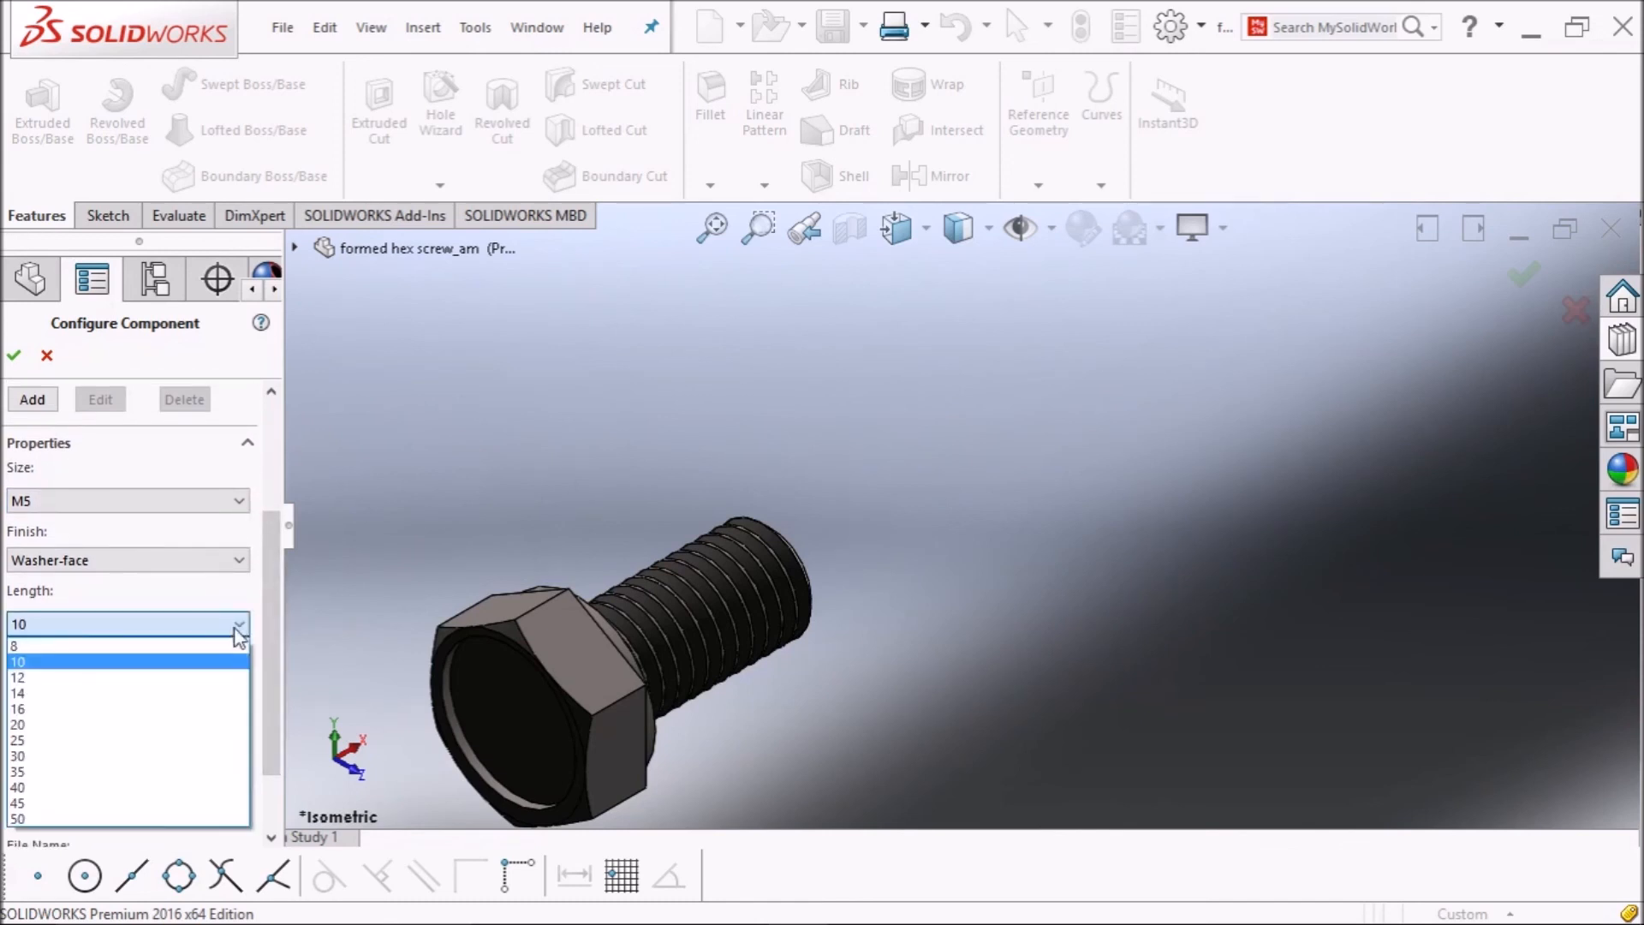
left_click(219, 677)
left_click_drag(270, 630, 270, 680)
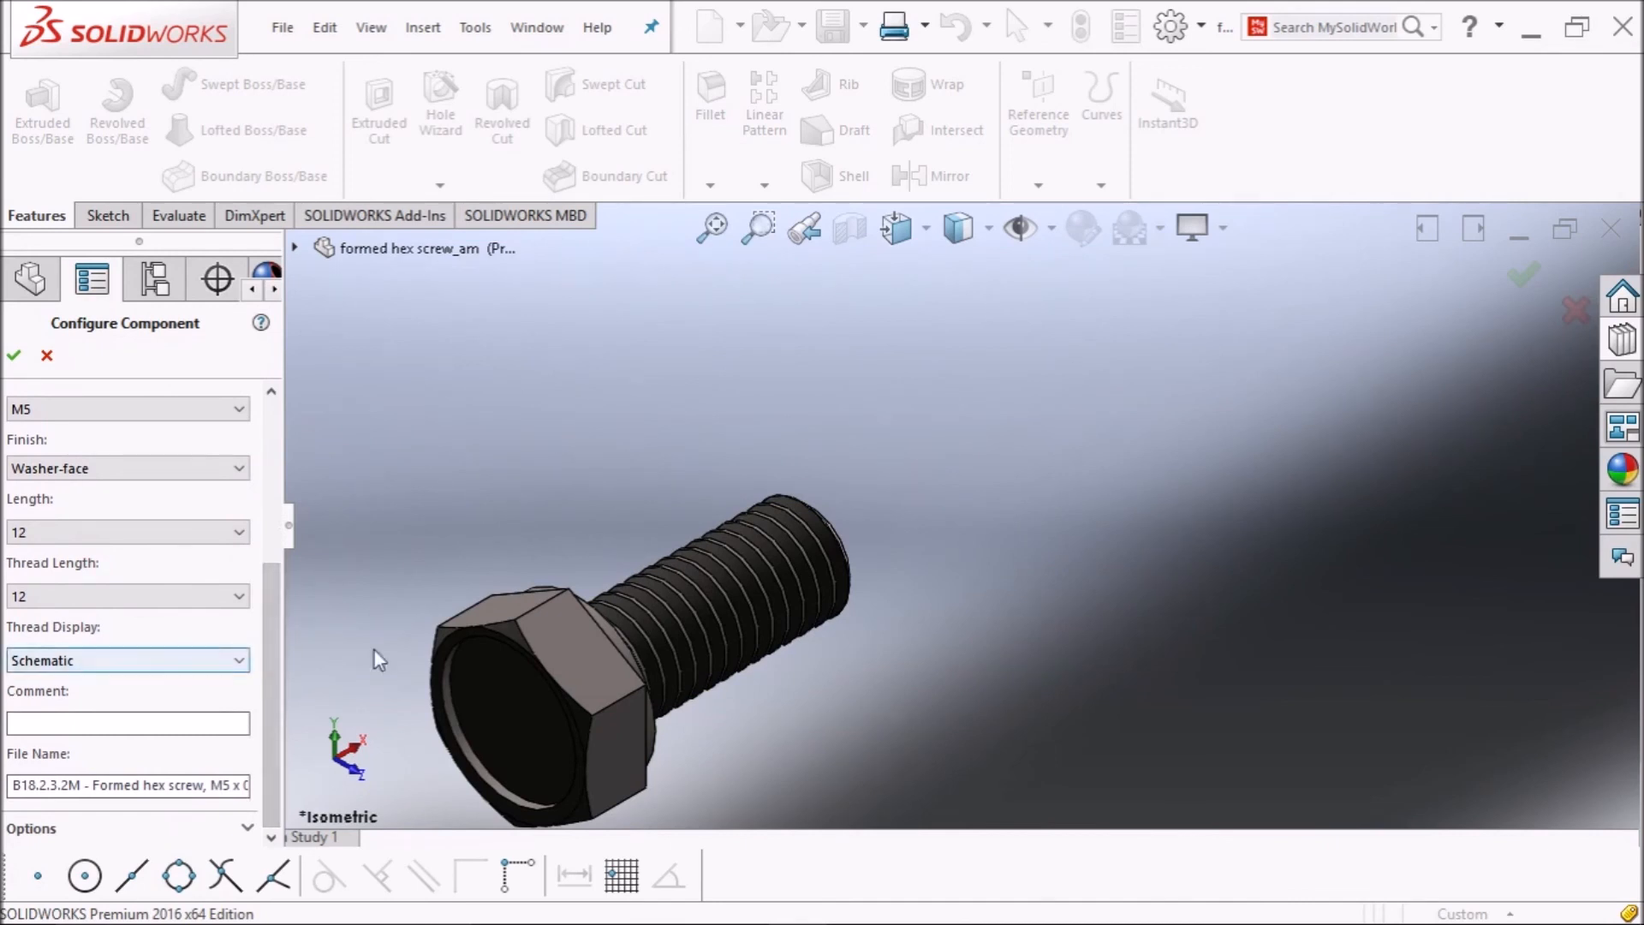
Try the Chamfer finish on the screw head and set the finish back to Washer-face.
middle_click_drag(614, 498, 479, 623)
left_click_drag(280, 628, 279, 552)
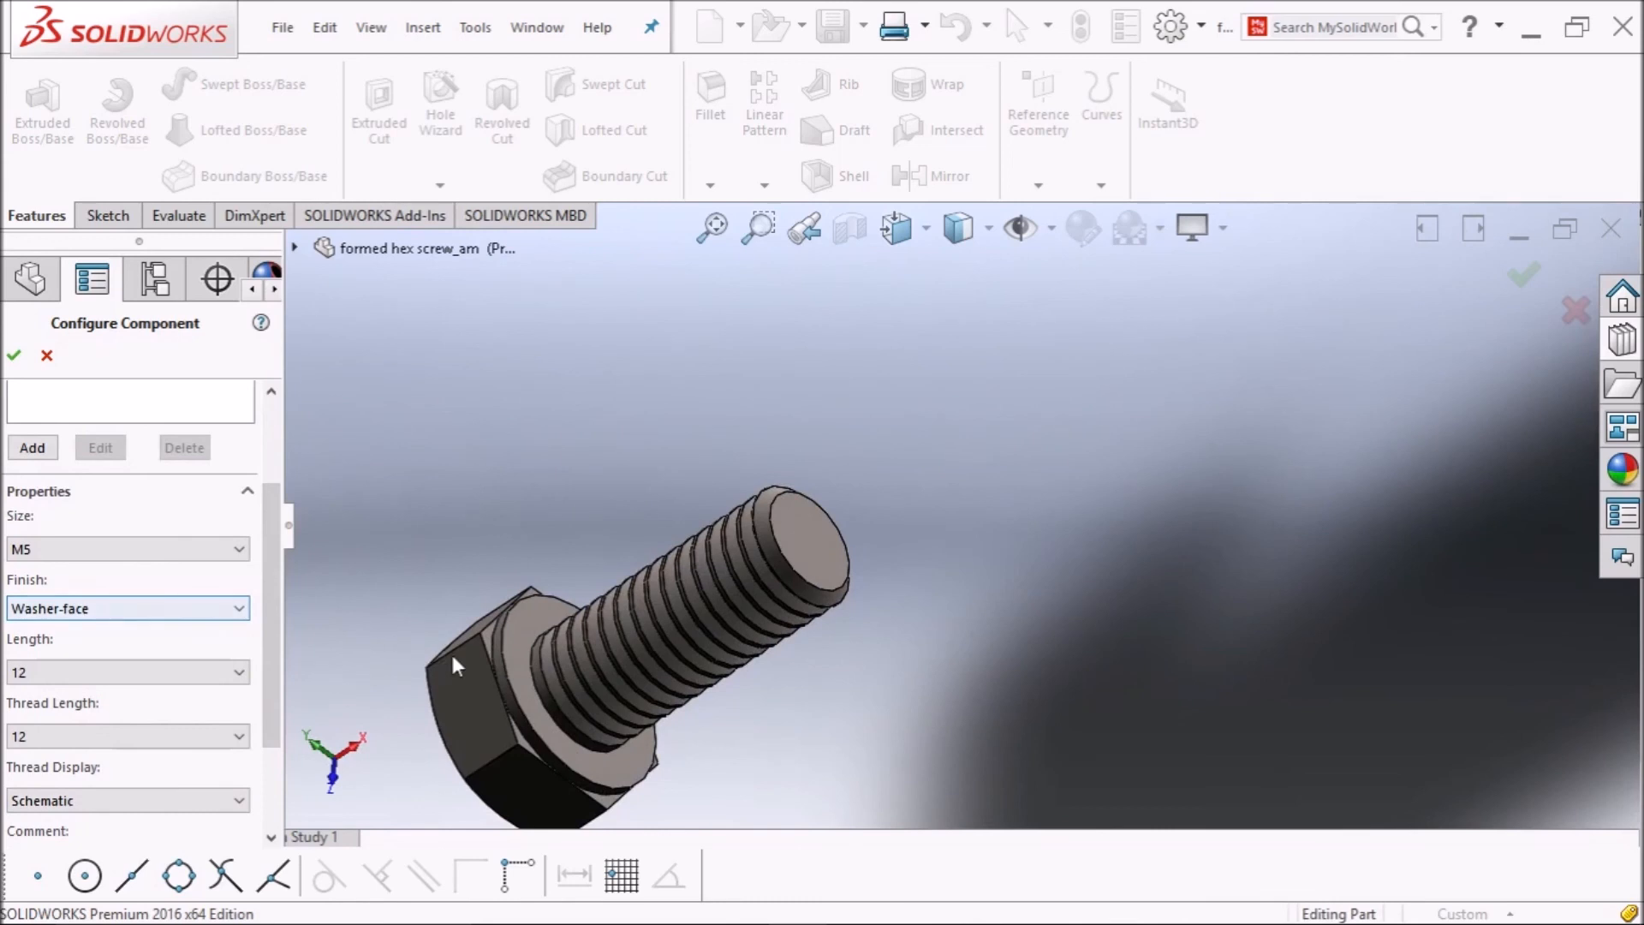
scroll(454, 664, "down", 1)
left_click(214, 613)
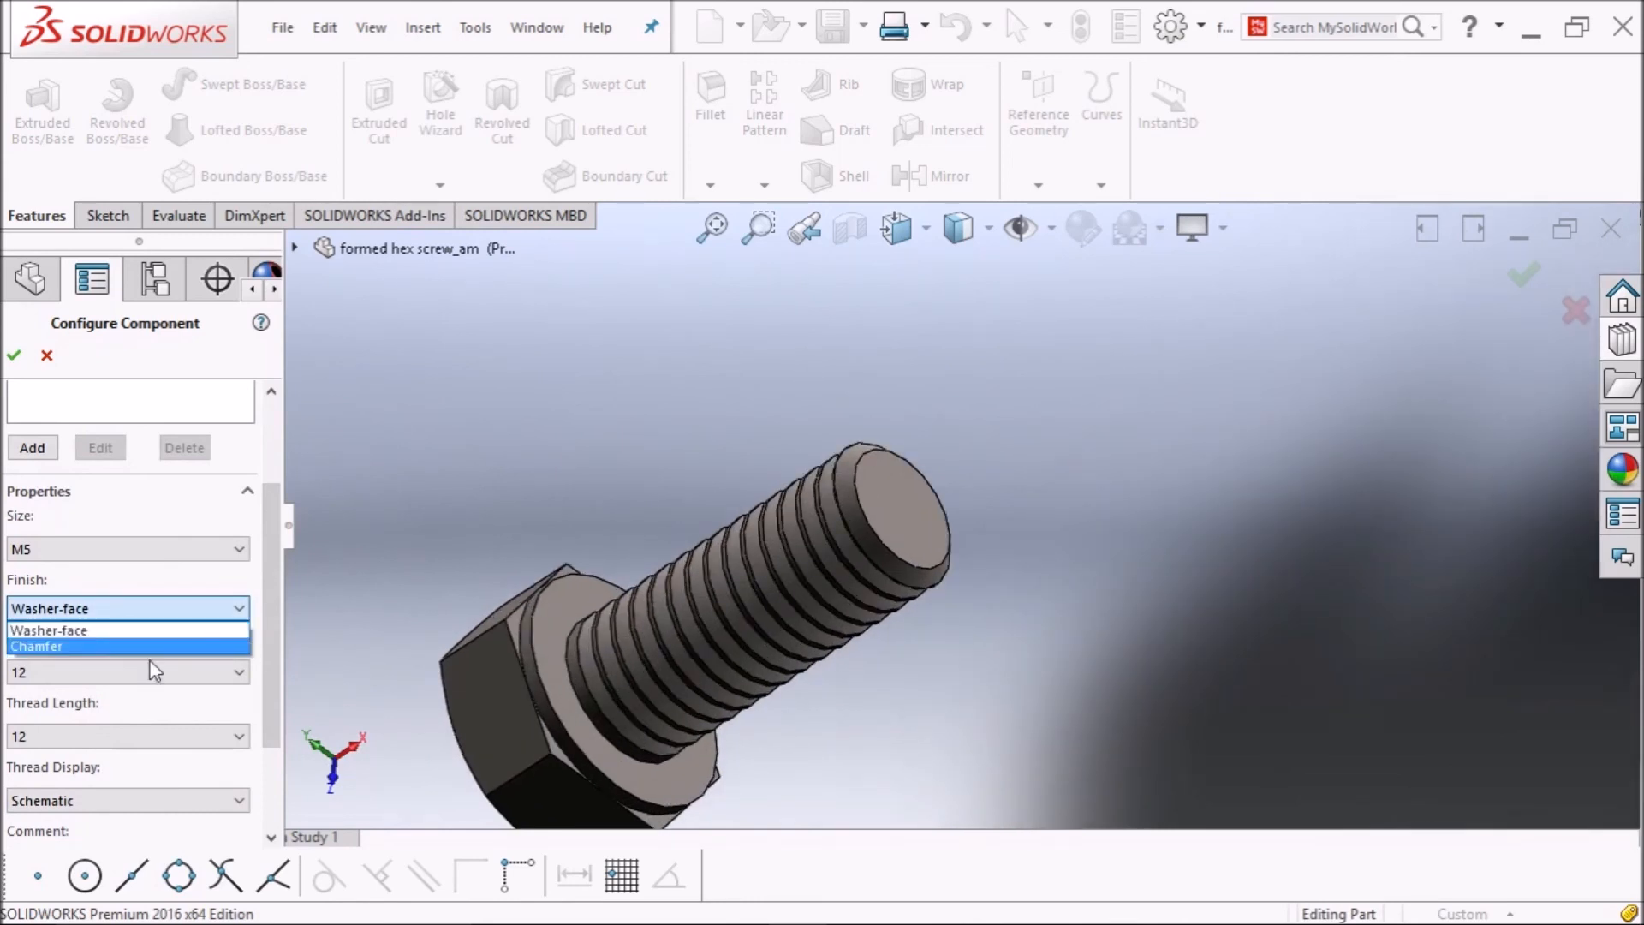
left_click(128, 645)
scroll(555, 682, "down", 2)
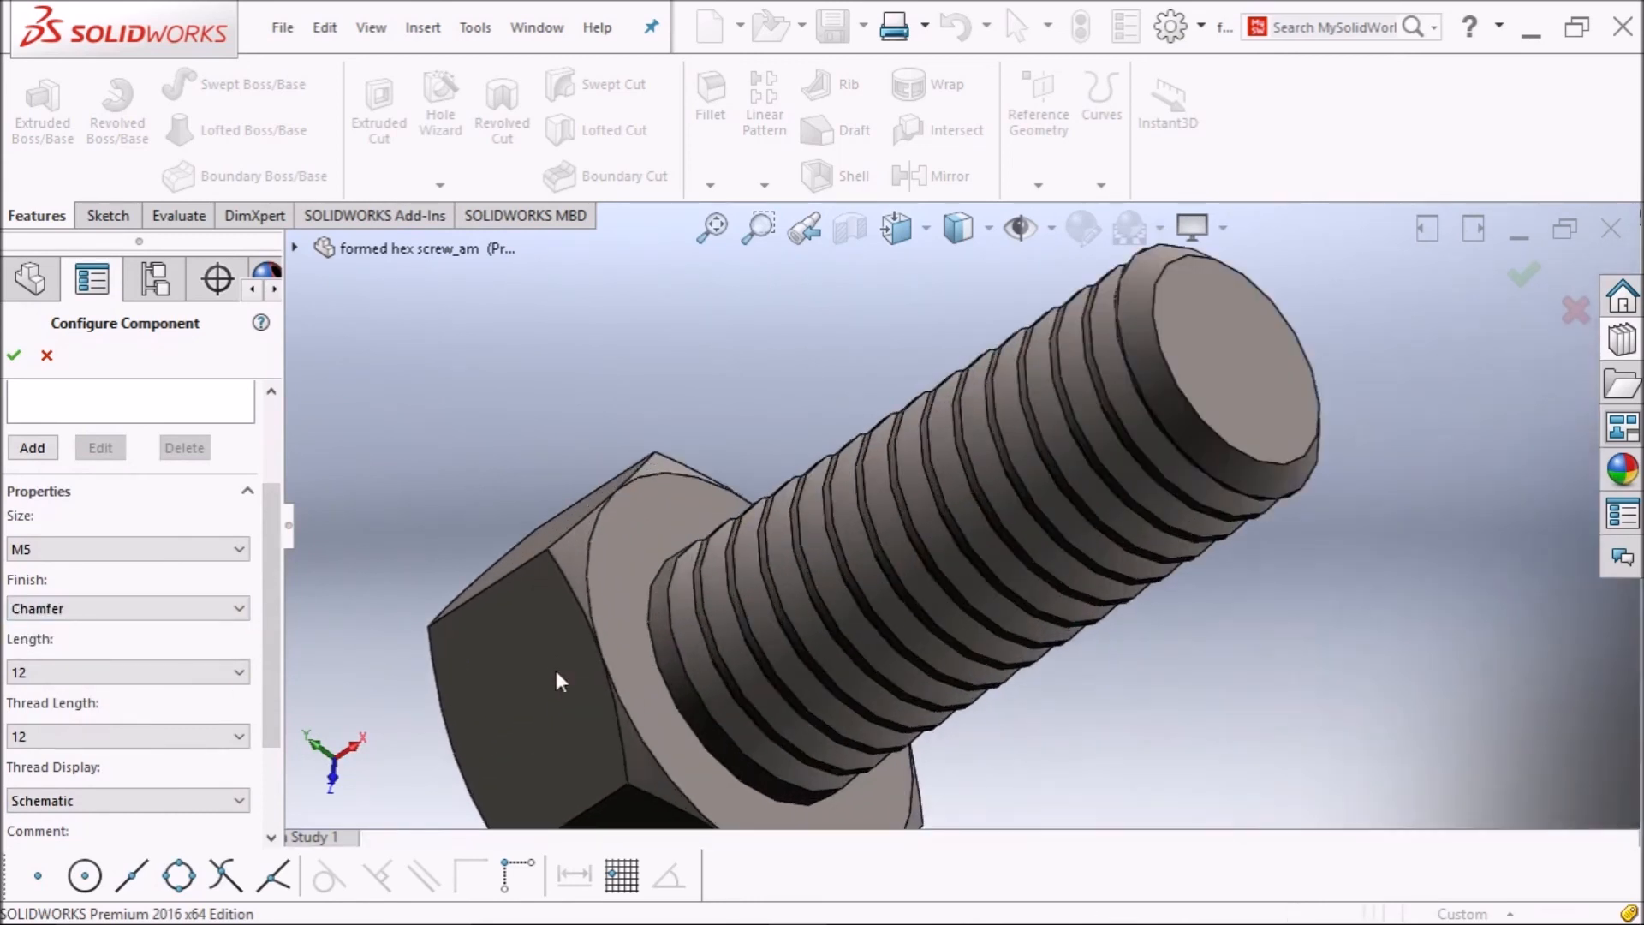
left_click(227, 606)
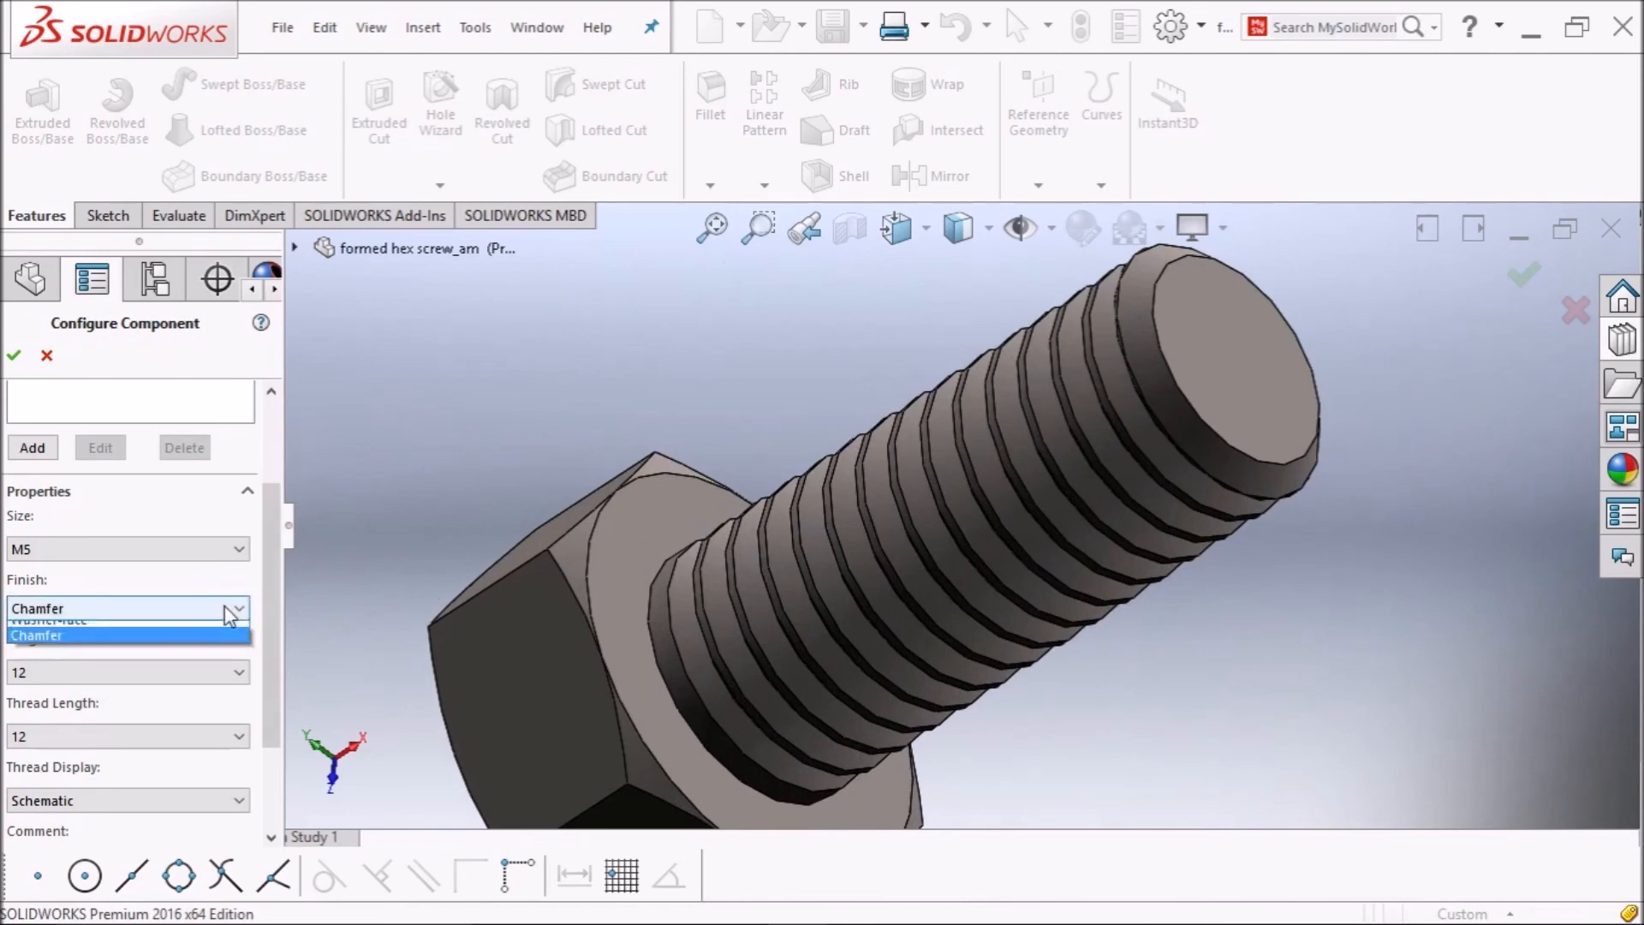
left_click(51, 627)
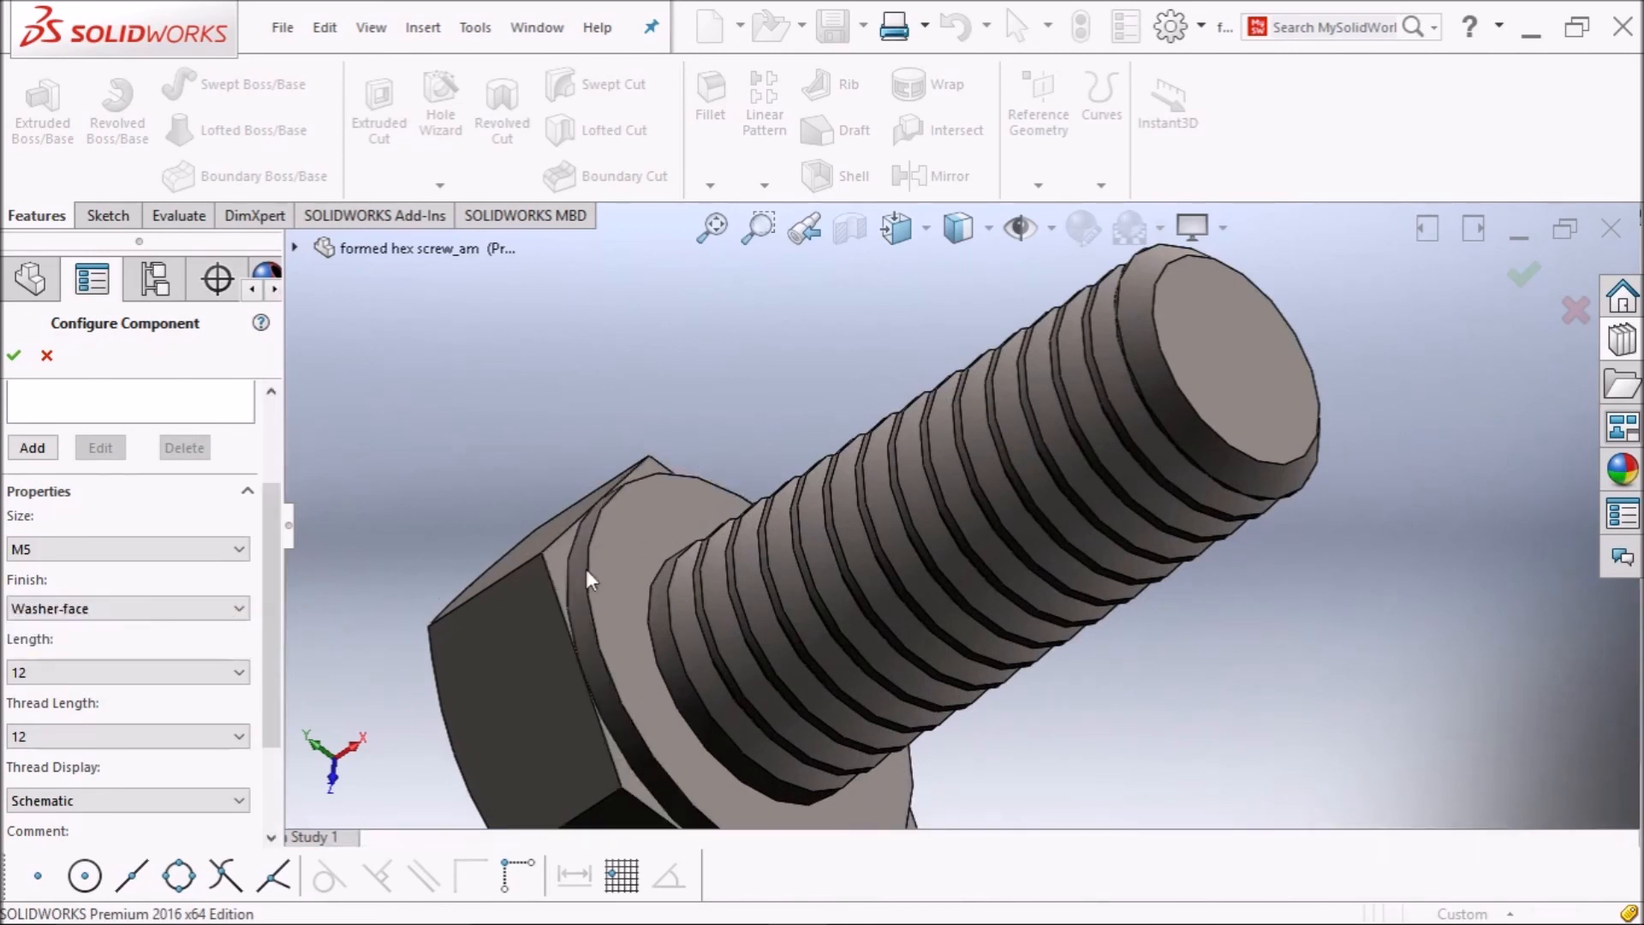
Accept the screw configuration and switch to the window of the created M5 formed hex screw part.
left_click(710, 226)
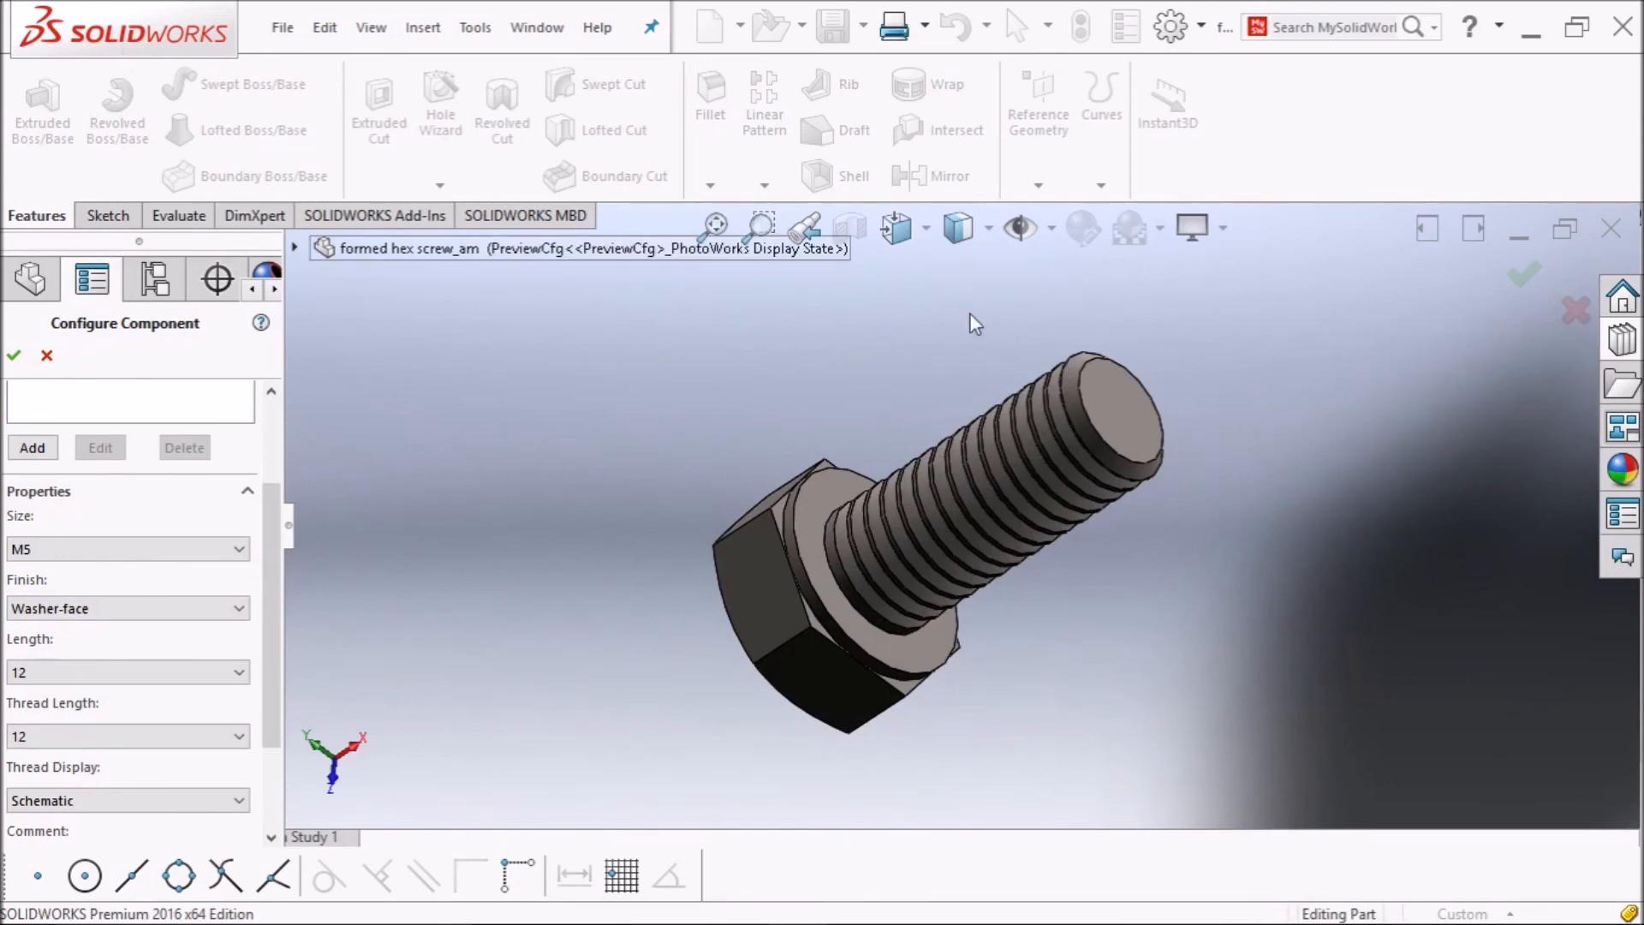
left_click(15, 357)
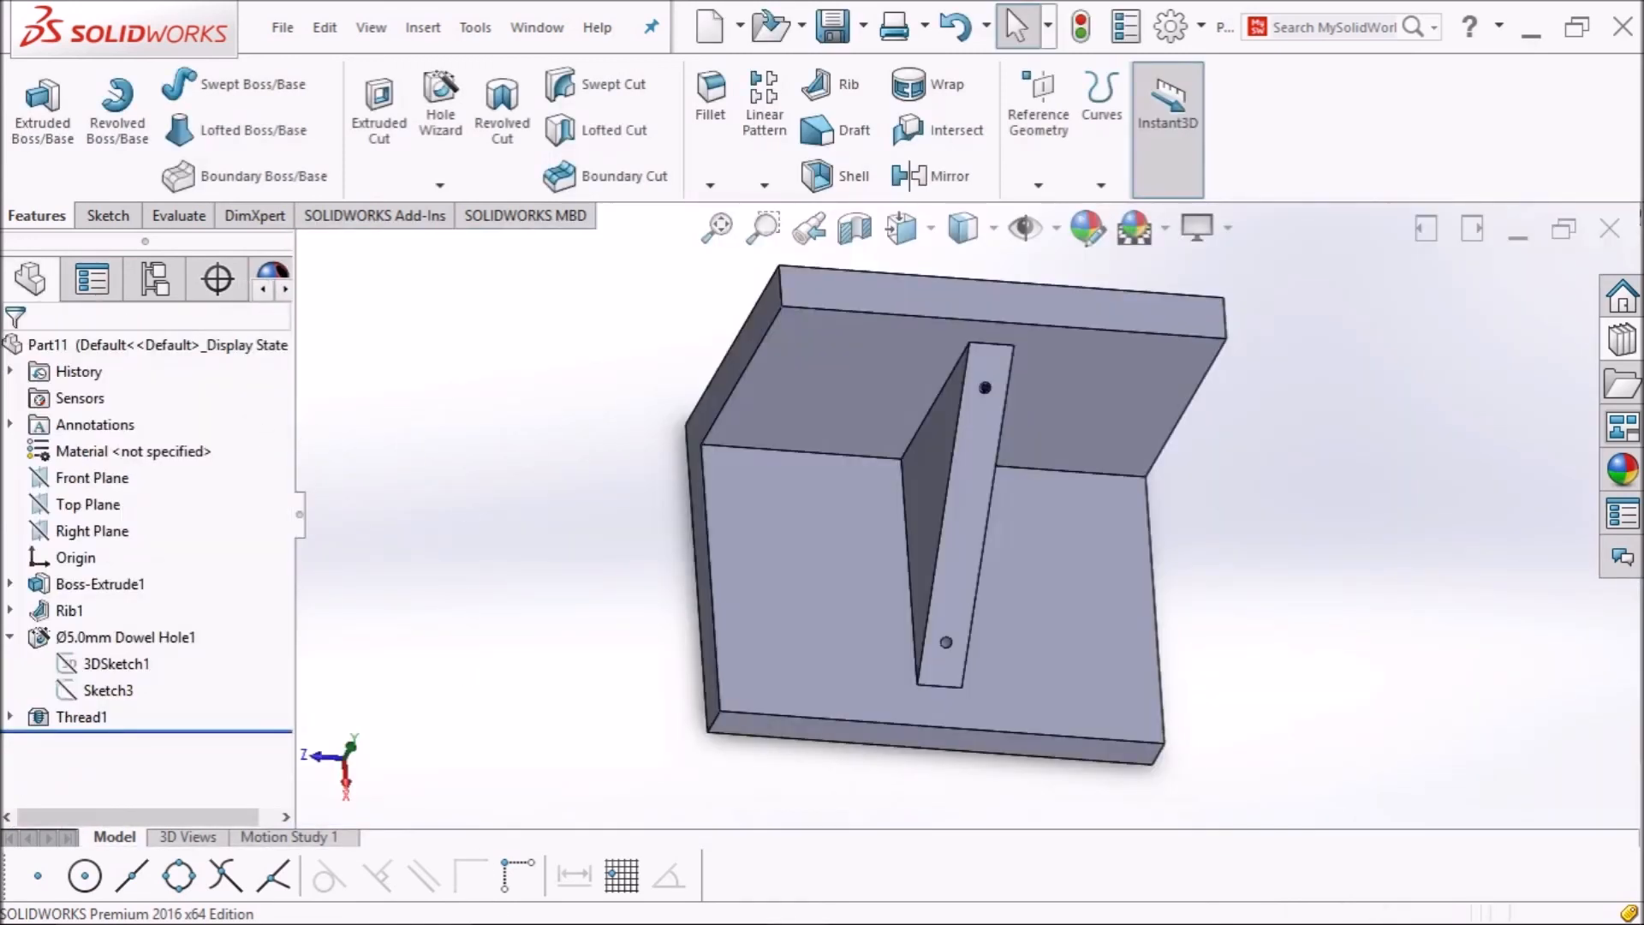
mouse_move(497, 917)
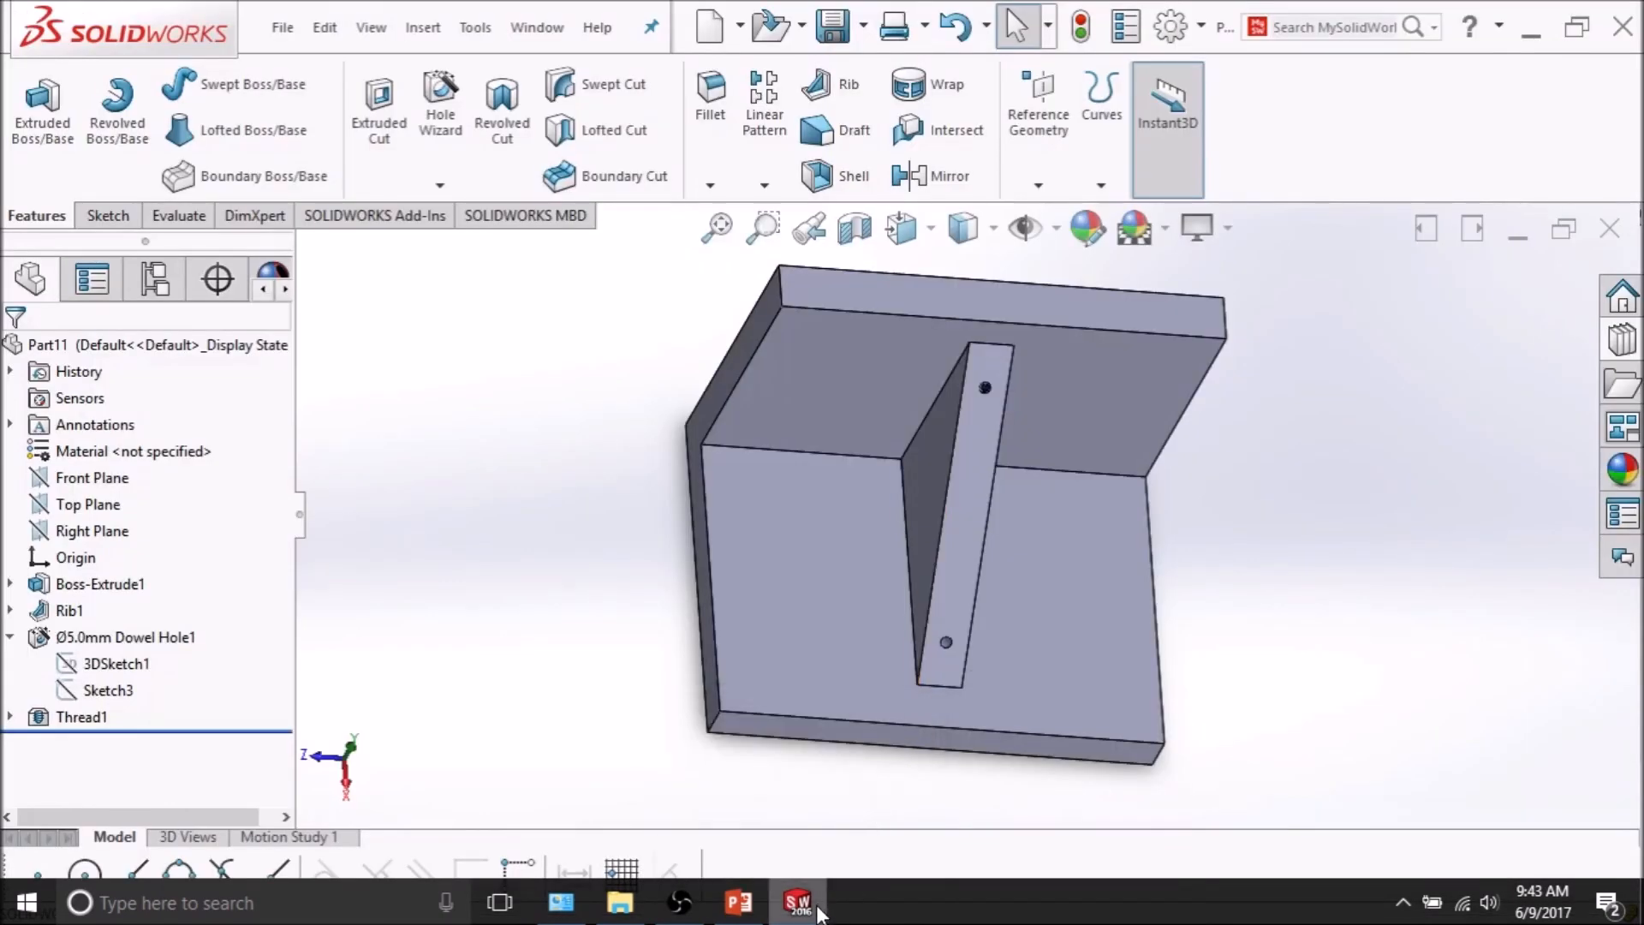
mouse_move(797, 899)
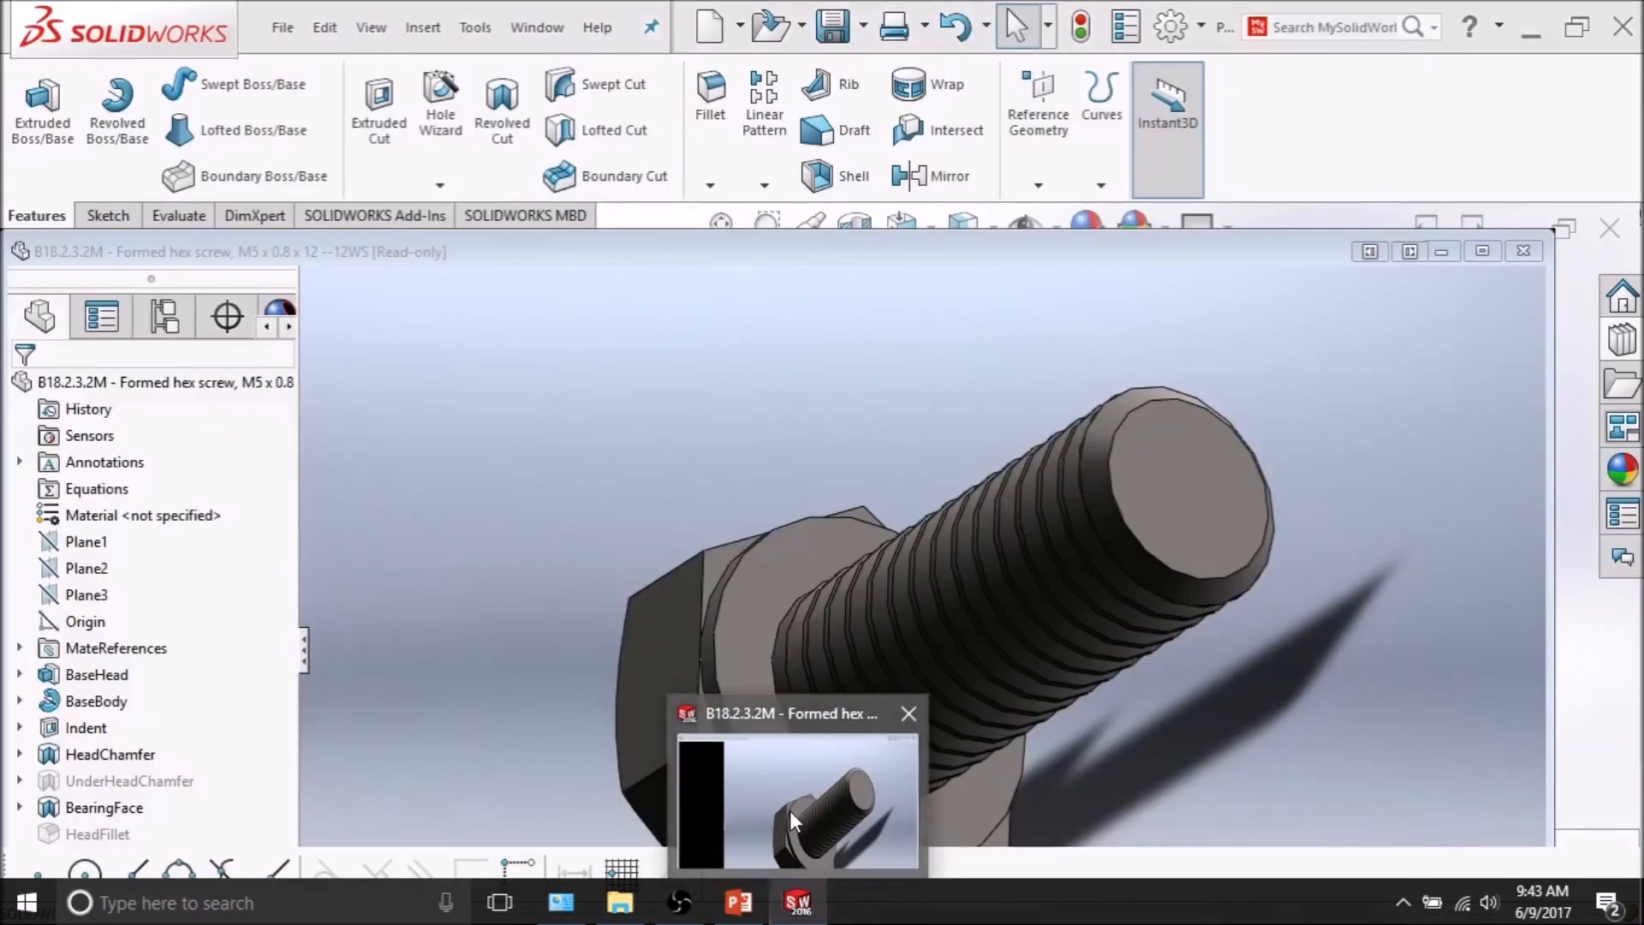
left_click(790, 810)
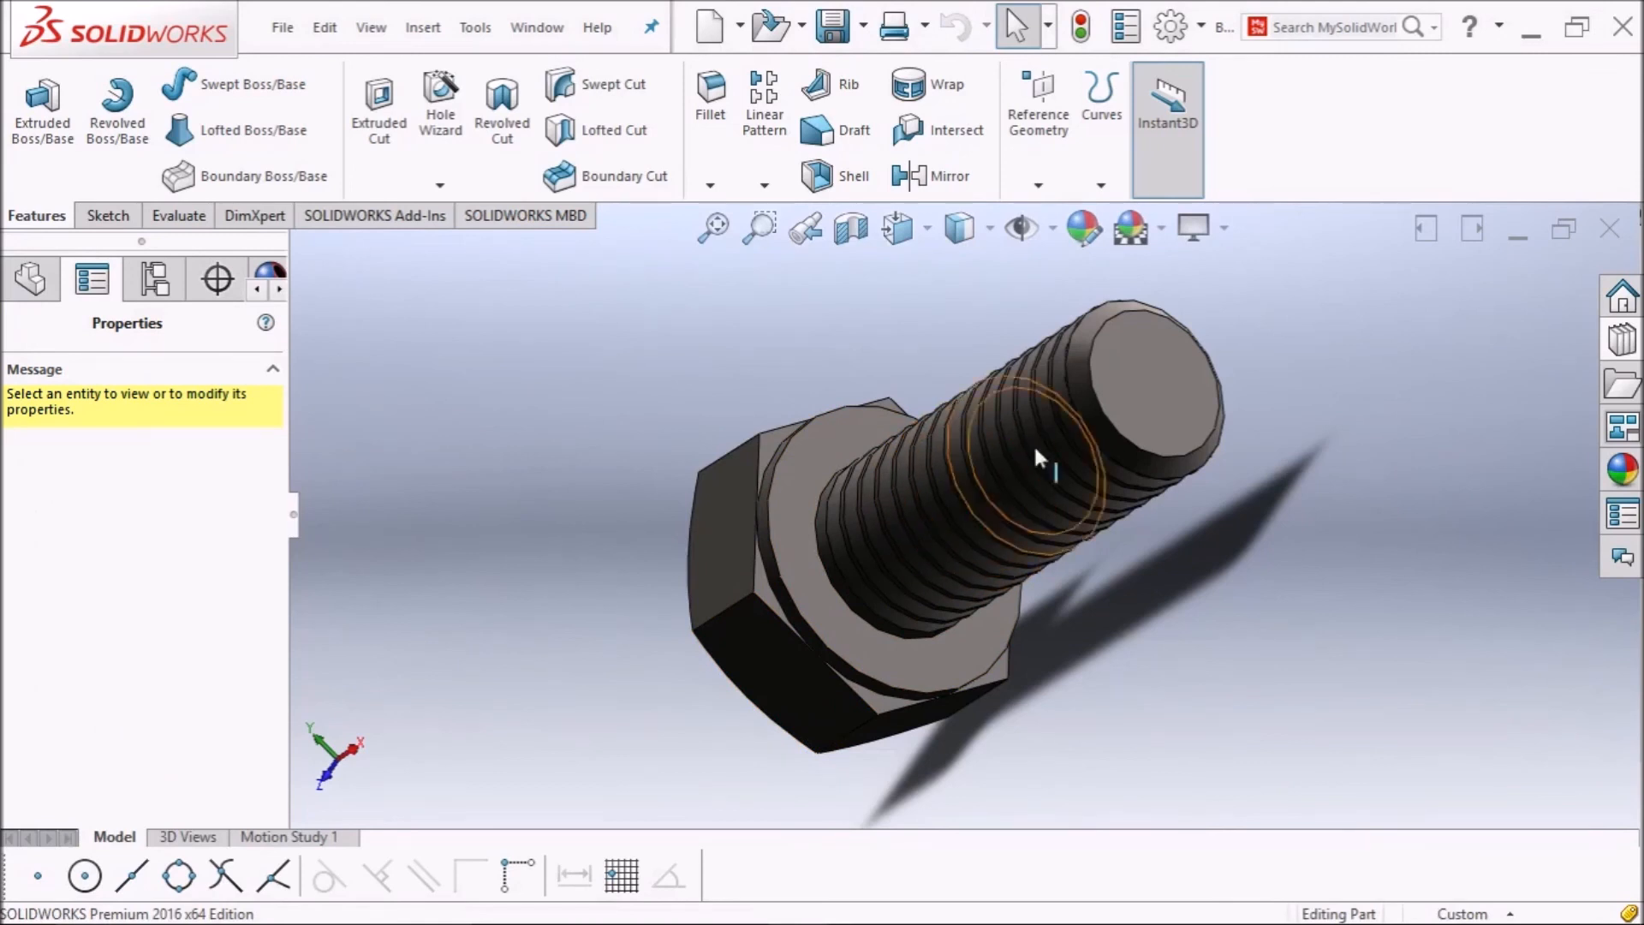
middle_click_drag(1209, 490, 1253, 500)
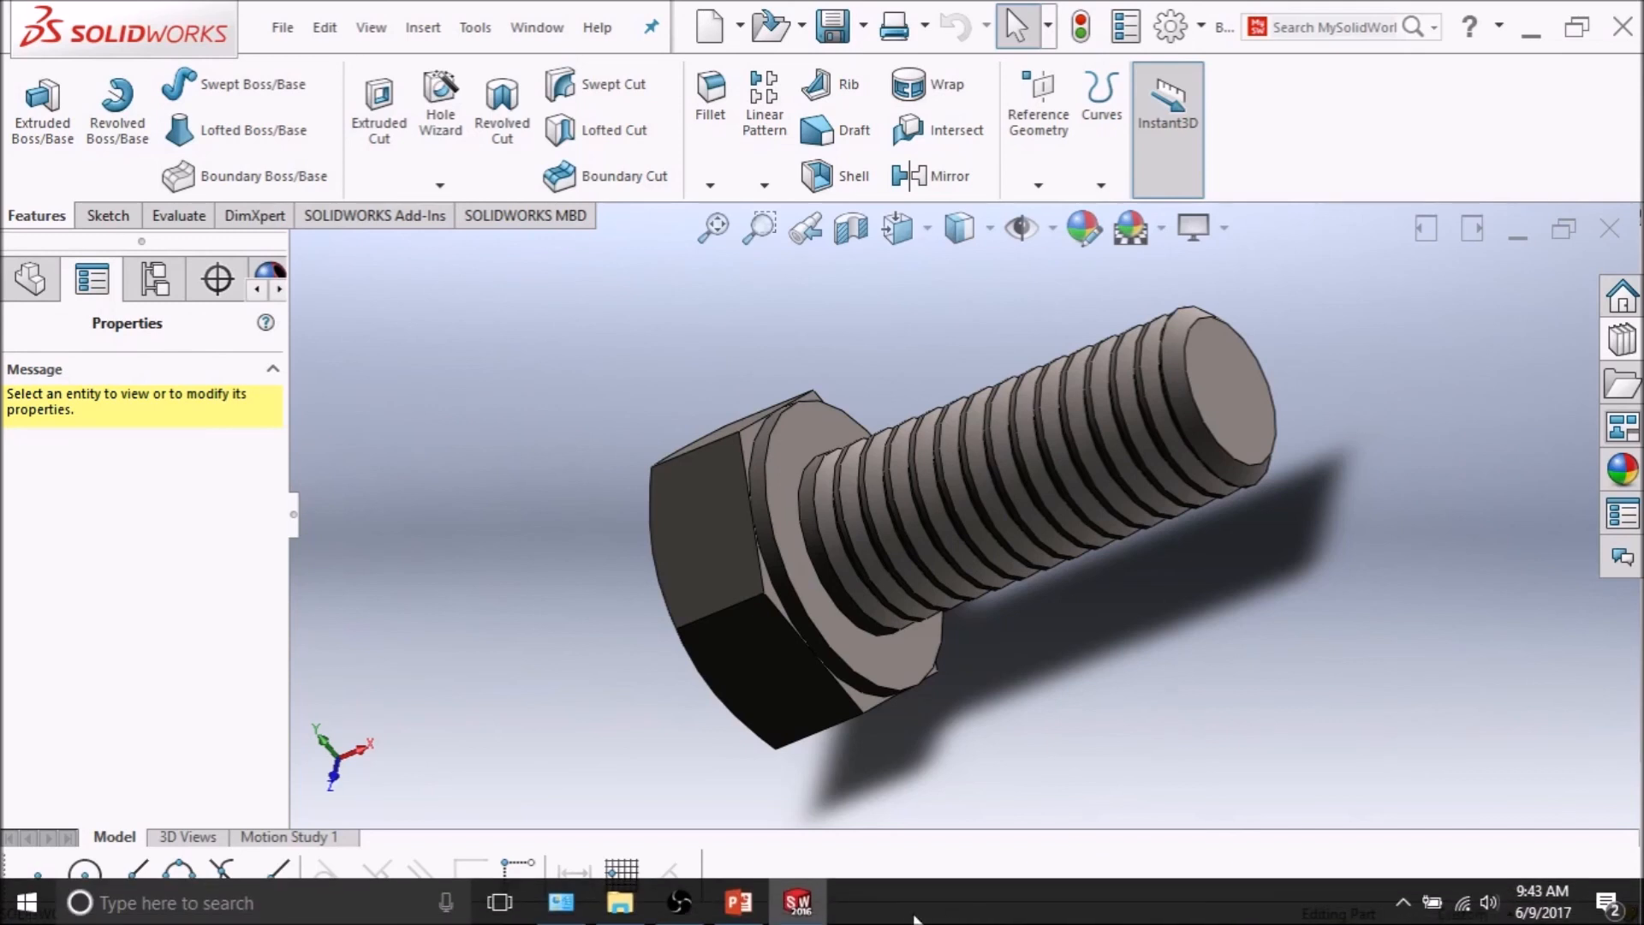
Switch to the PowerPoint presentation showing the presenter's contact slide.
left_click(738, 903)
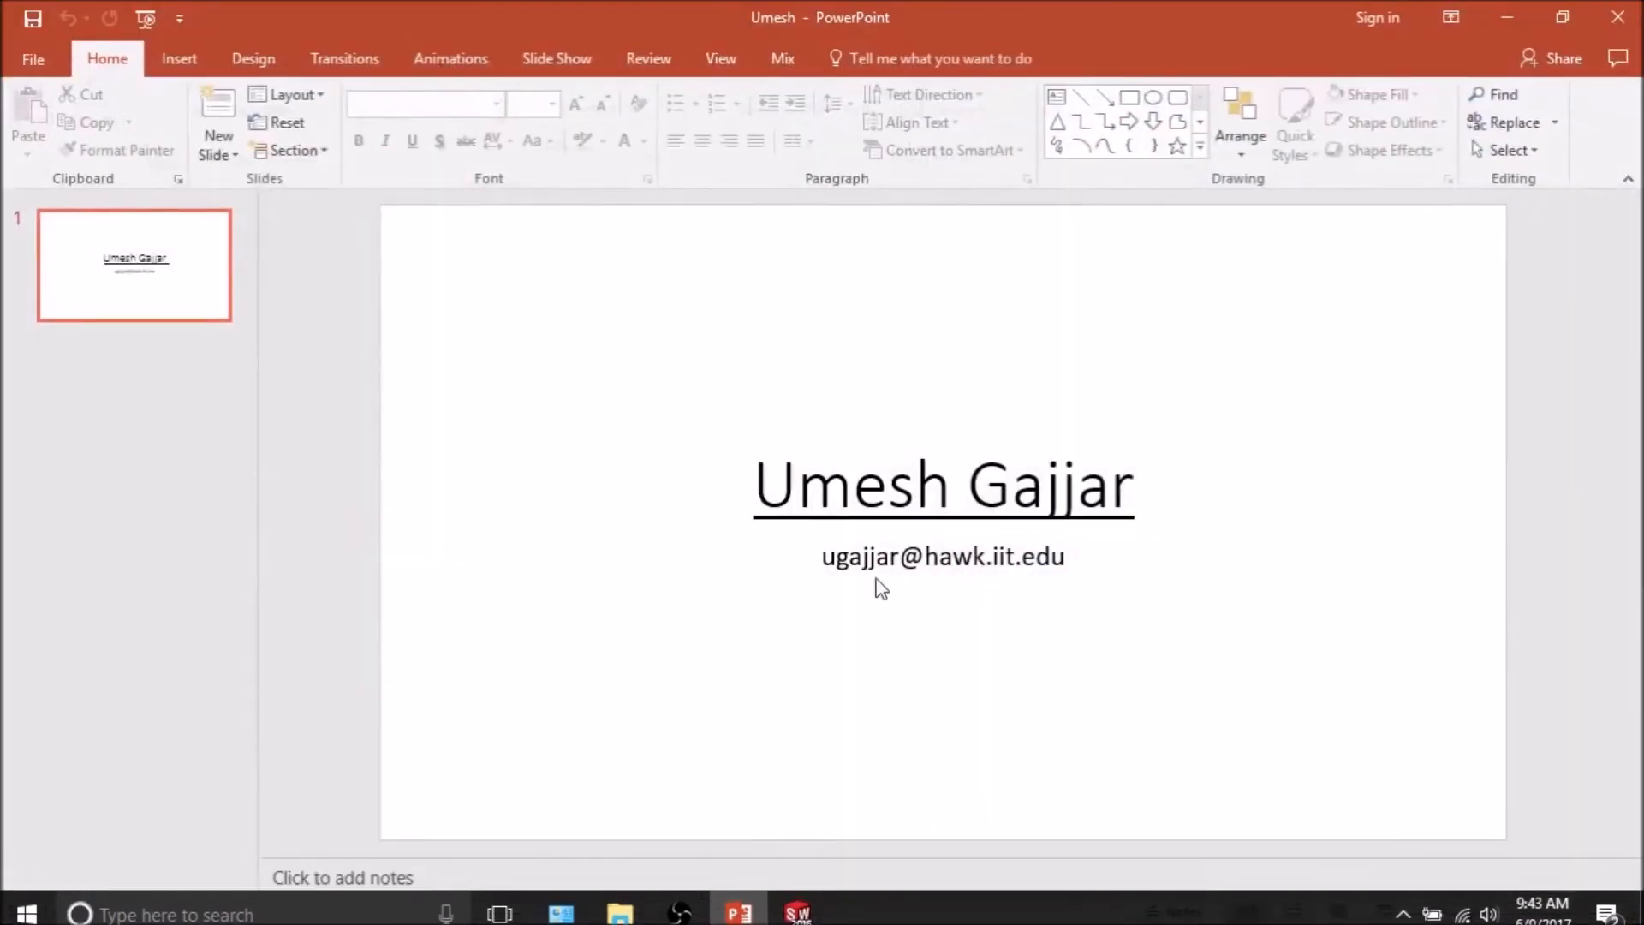